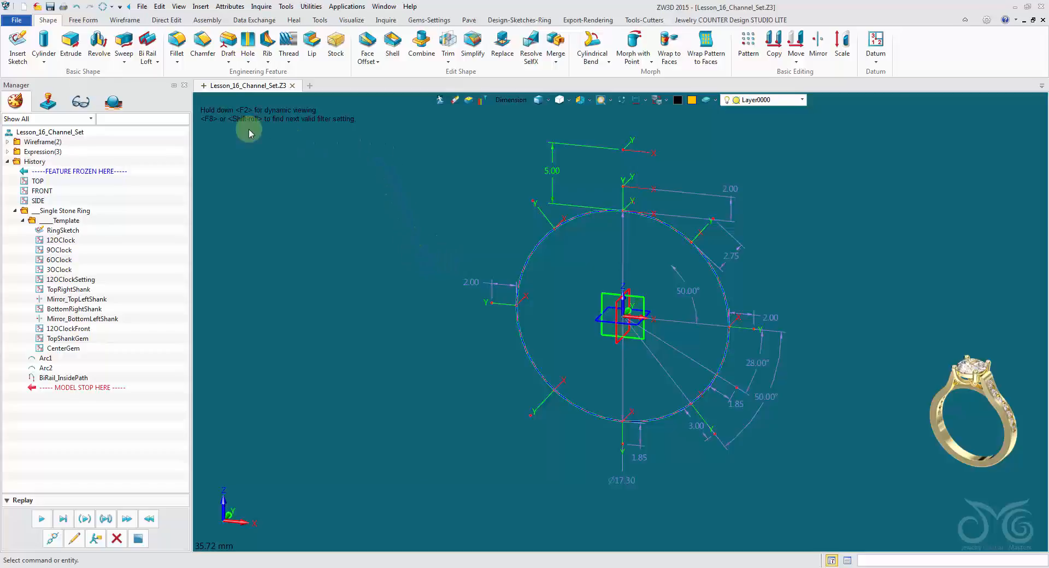
# Set the part units to inches.
pyautogui.click(160, 8)
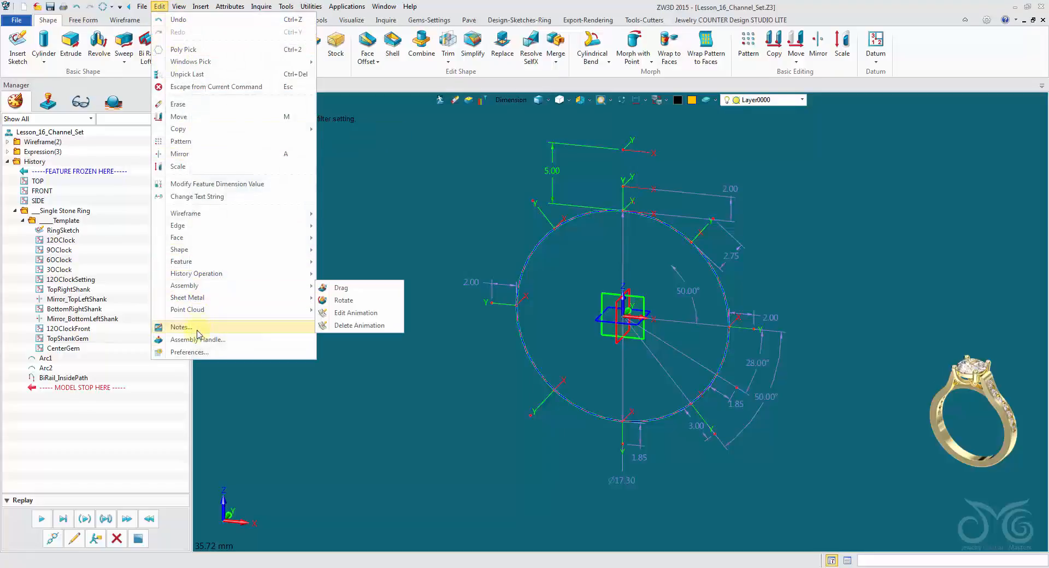
pyautogui.click(196, 352)
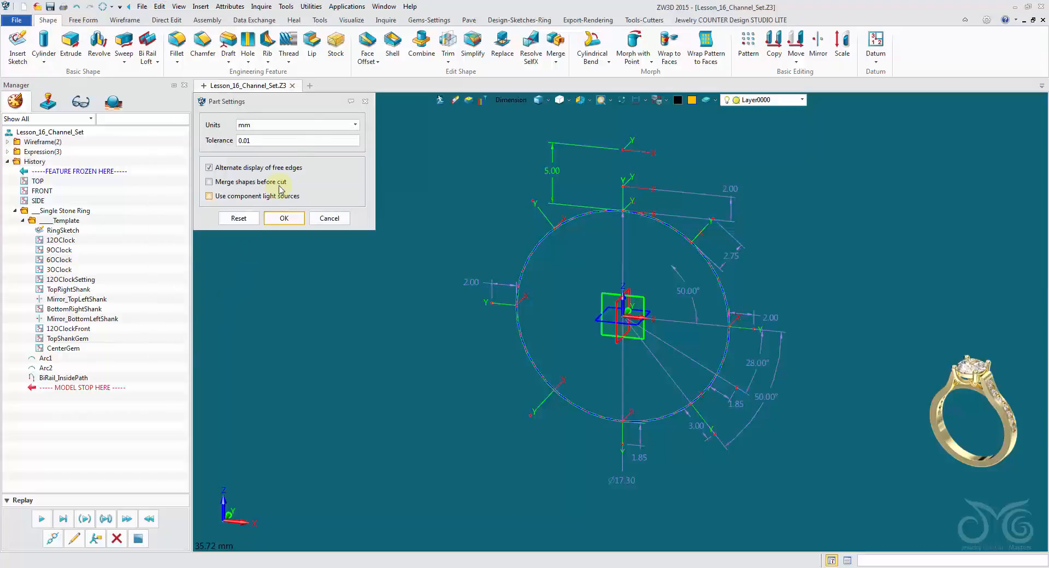
pyautogui.click(301, 126)
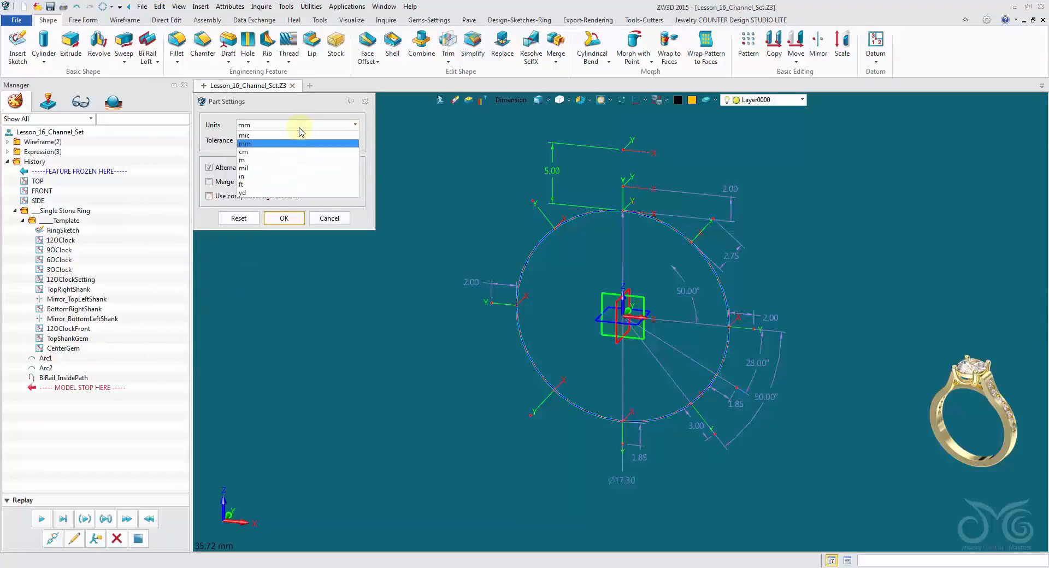
pyautogui.click(277, 176)
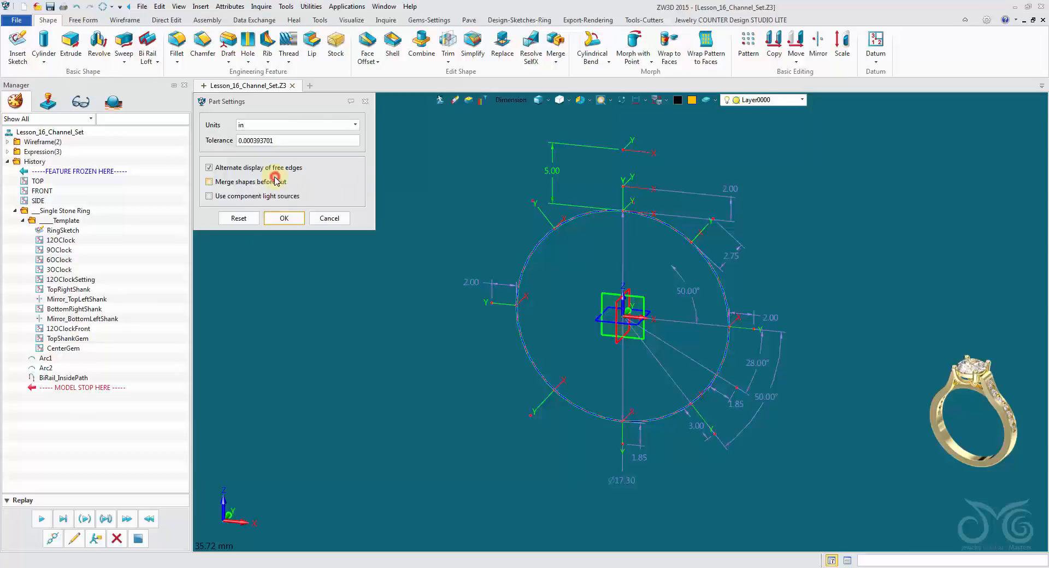
pyautogui.click(277, 218)
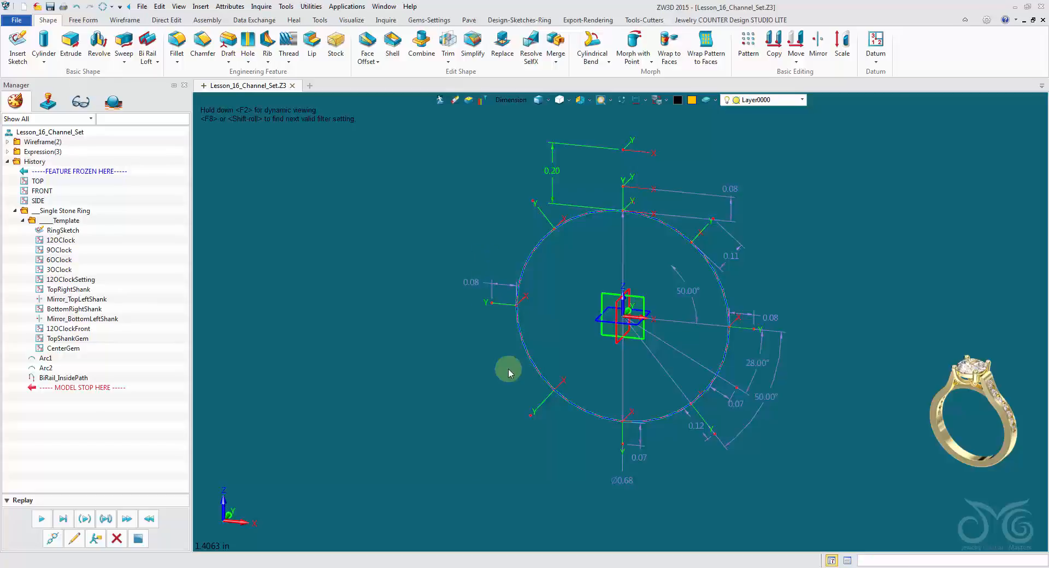
# Set the part units to millimetres.
pyautogui.click(160, 6)
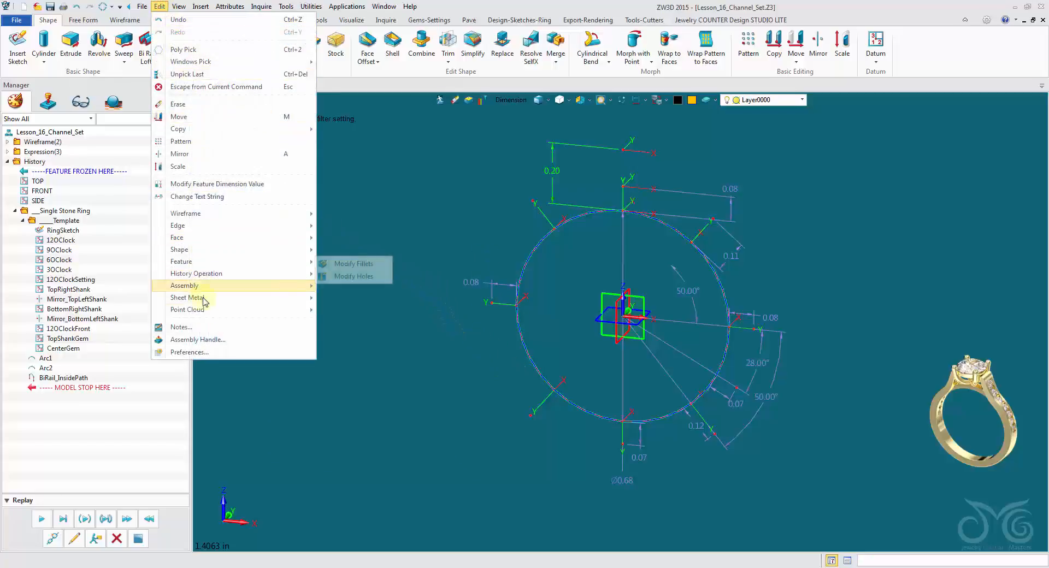
pyautogui.click(206, 353)
pyautogui.click(246, 125)
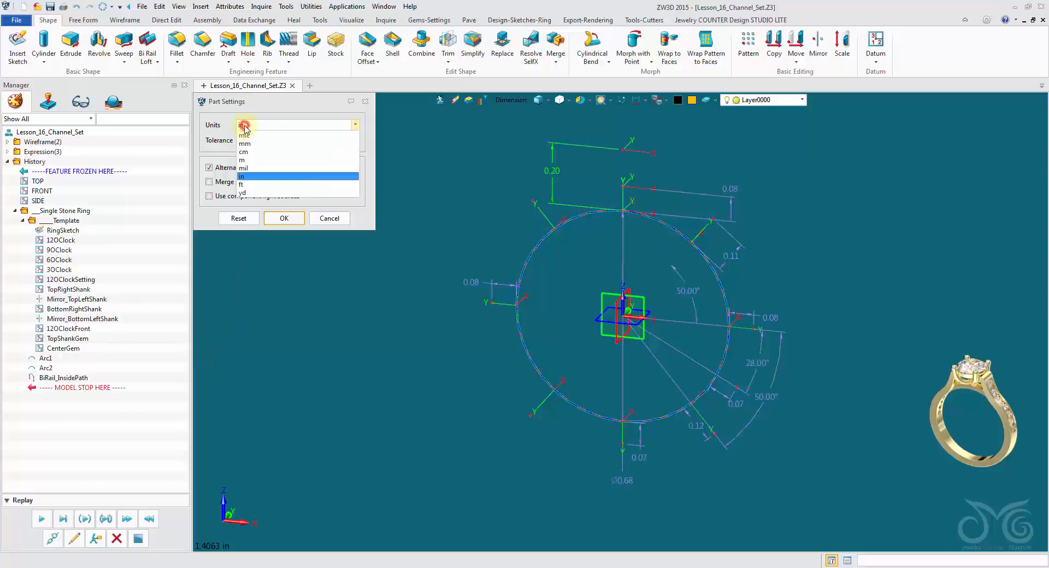
pyautogui.click(255, 144)
pyautogui.click(282, 218)
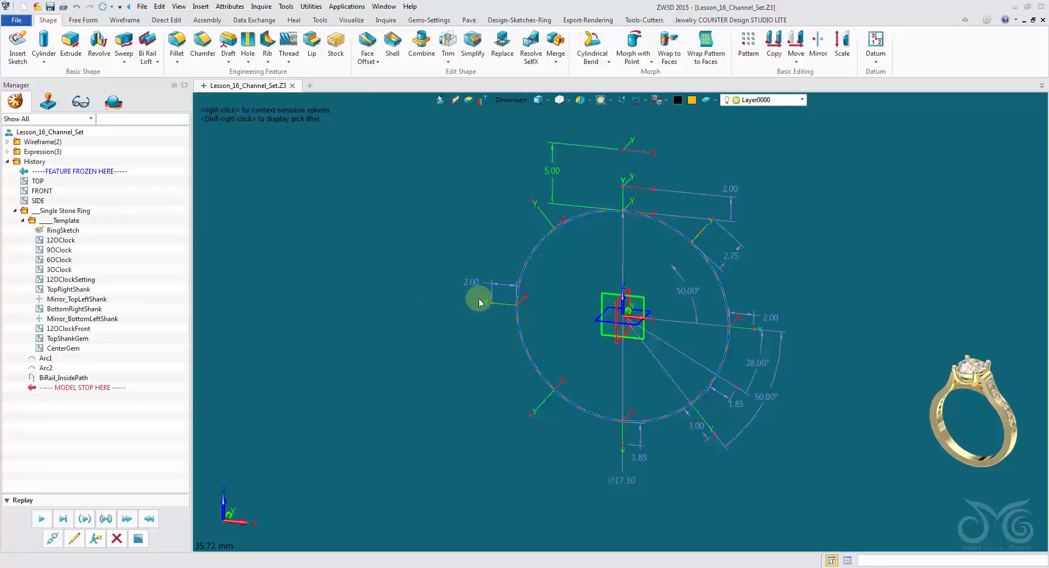
pyautogui.scroll(-2, 669, 301)
pyautogui.click(667, 299)
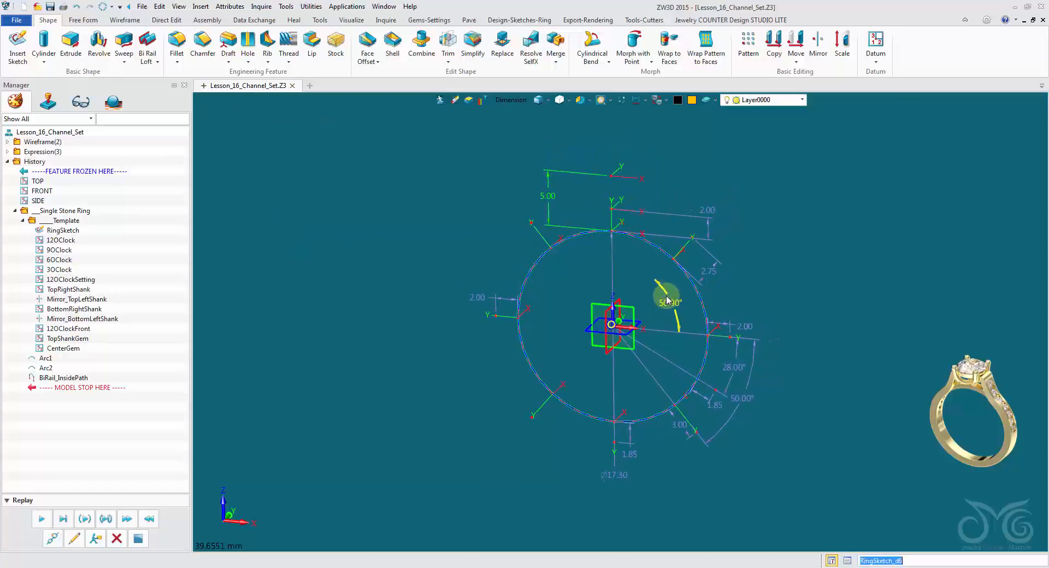
pyautogui.moveTo(667, 299); pyautogui.dragTo(644, 184, button='right')
pyautogui.scroll(1, 644, 184)
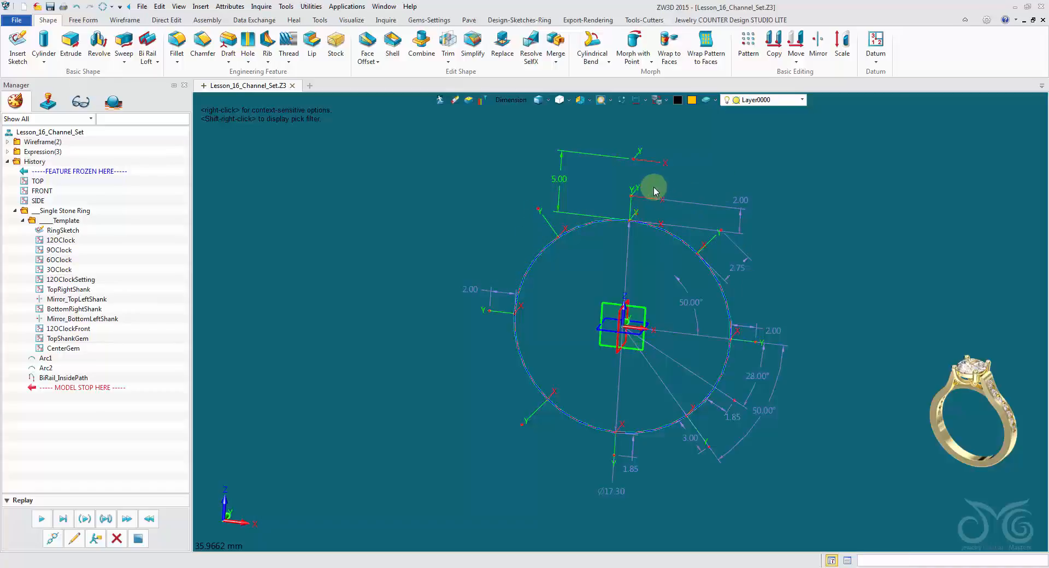
pyautogui.moveTo(601, 182); pyautogui.dragTo(602, 164, button='right')
# Place a round faceted Diamond-White stone with a length of 6.5 mm on the topmost datum above the ring circle.
pyautogui.click(429, 20)
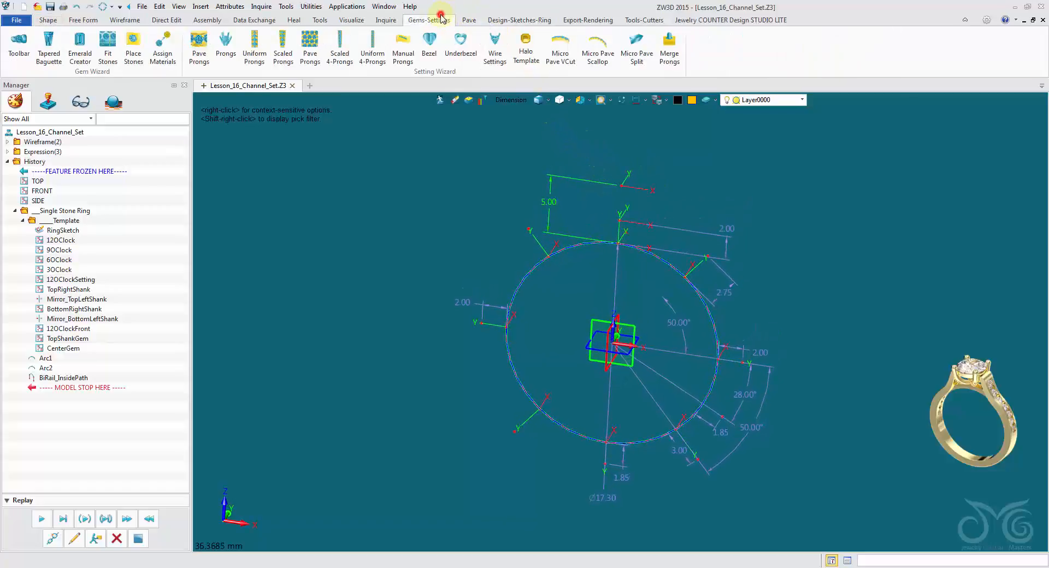
pyautogui.click(133, 45)
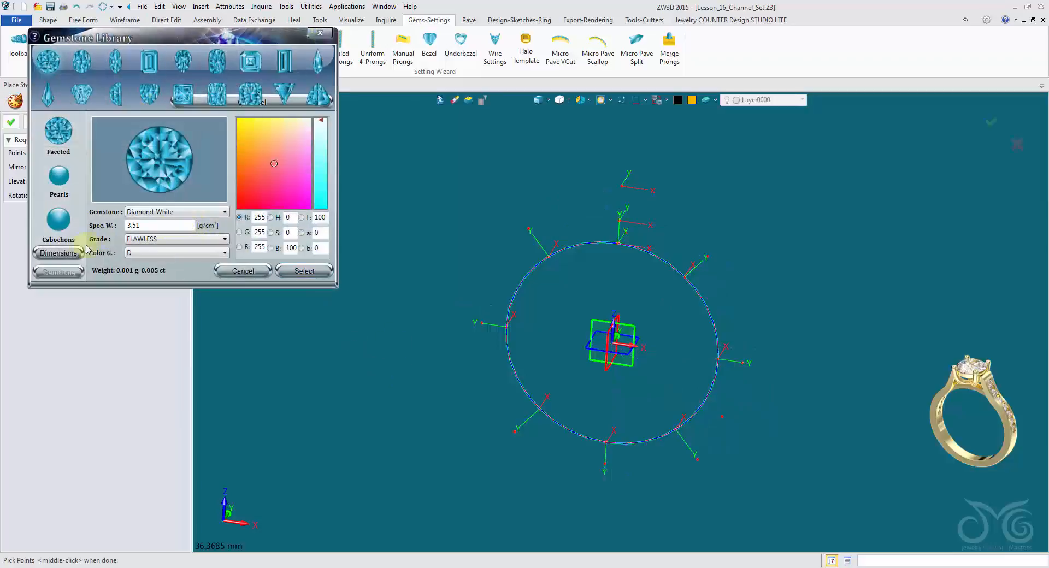
pyautogui.click(60, 253)
pyautogui.doubleClick(328, 127)
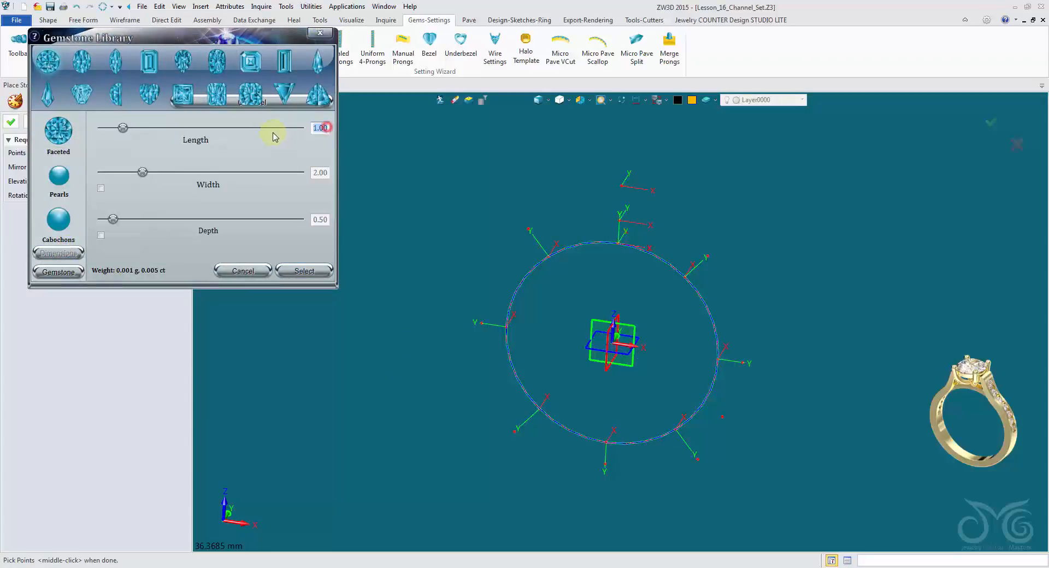
pyautogui.write('6.5')
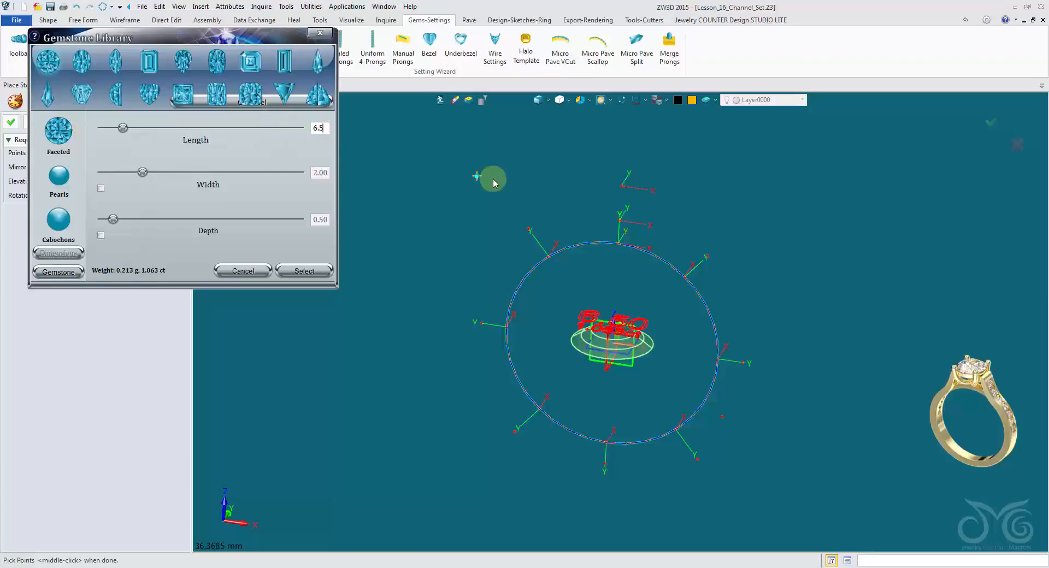
pyautogui.click(626, 189)
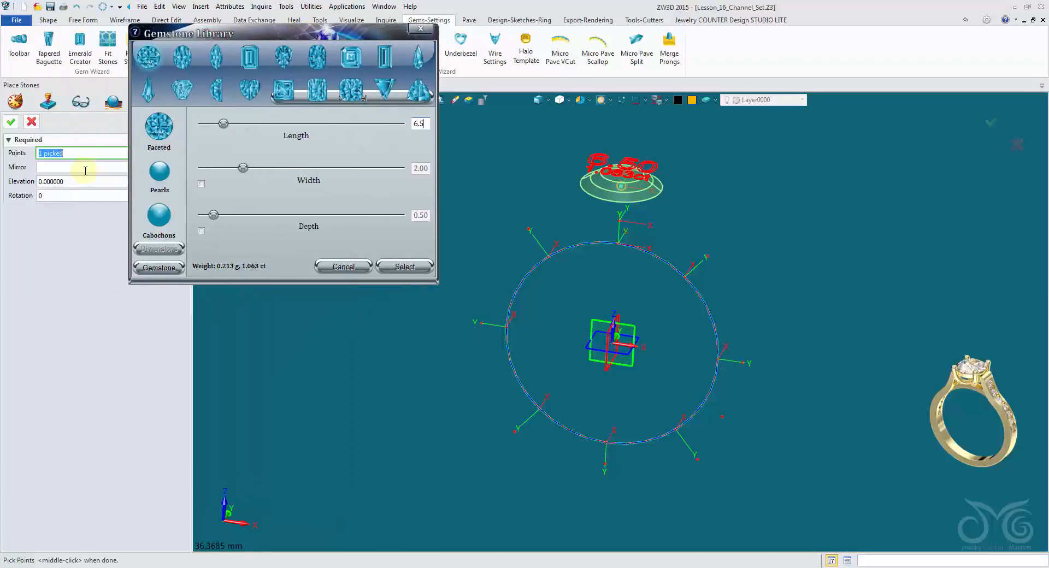
pyautogui.click(10, 122)
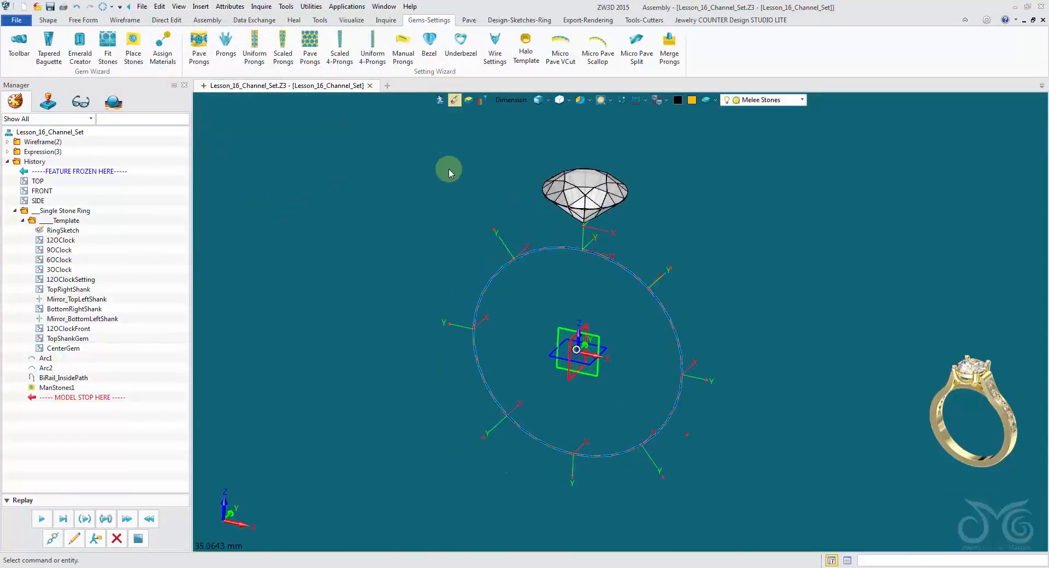
# Start the Open Shanks ring template and position its first style on the TOP datum plane.
pyautogui.click(721, 22)
pyautogui.click(33, 59)
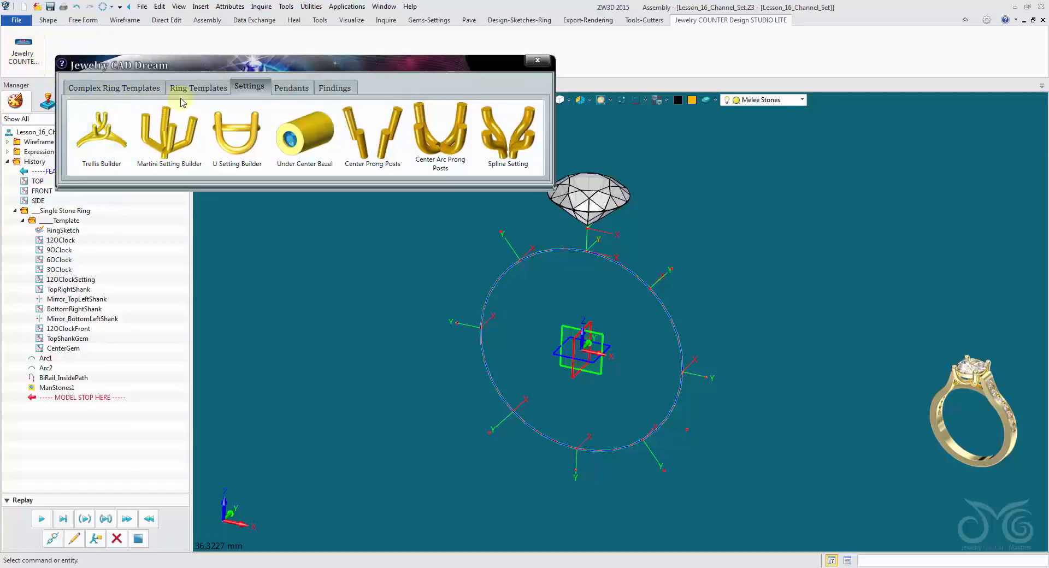
pyautogui.click(198, 87)
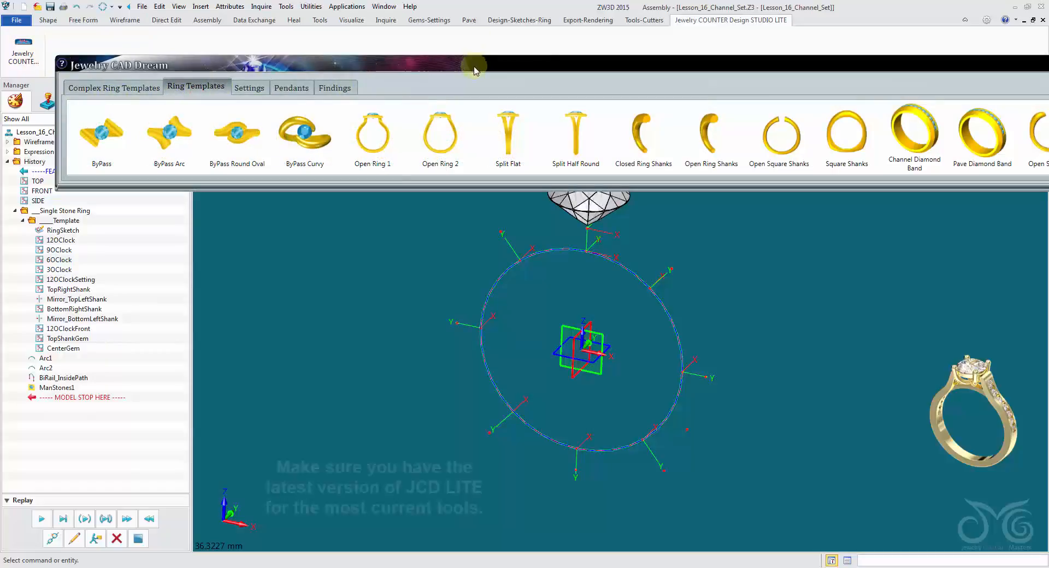
pyautogui.moveTo(57, 145); pyautogui.dragTo(337, 144)
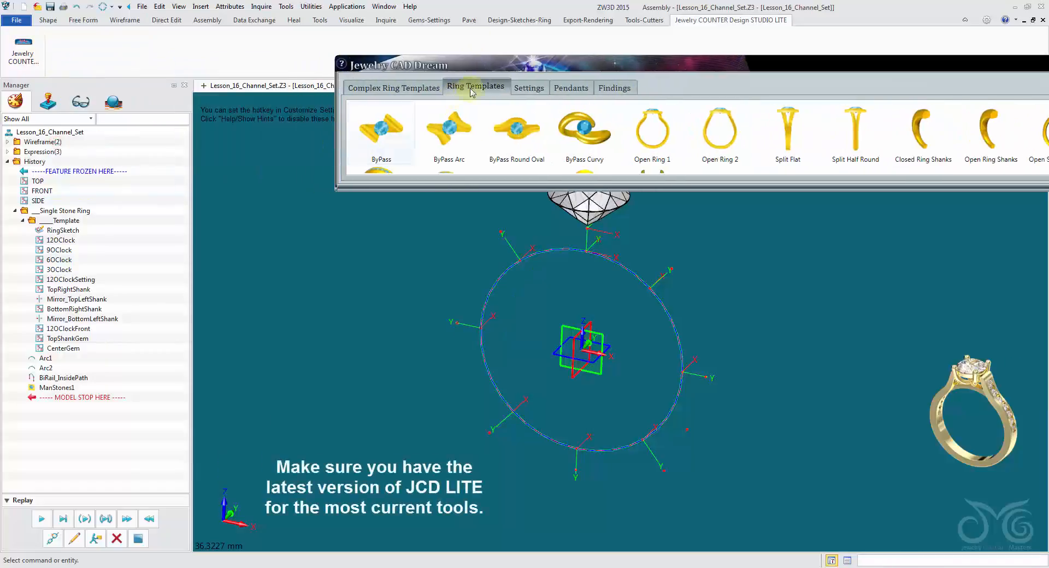
pyautogui.moveTo(485, 63); pyautogui.dragTo(224, 46)
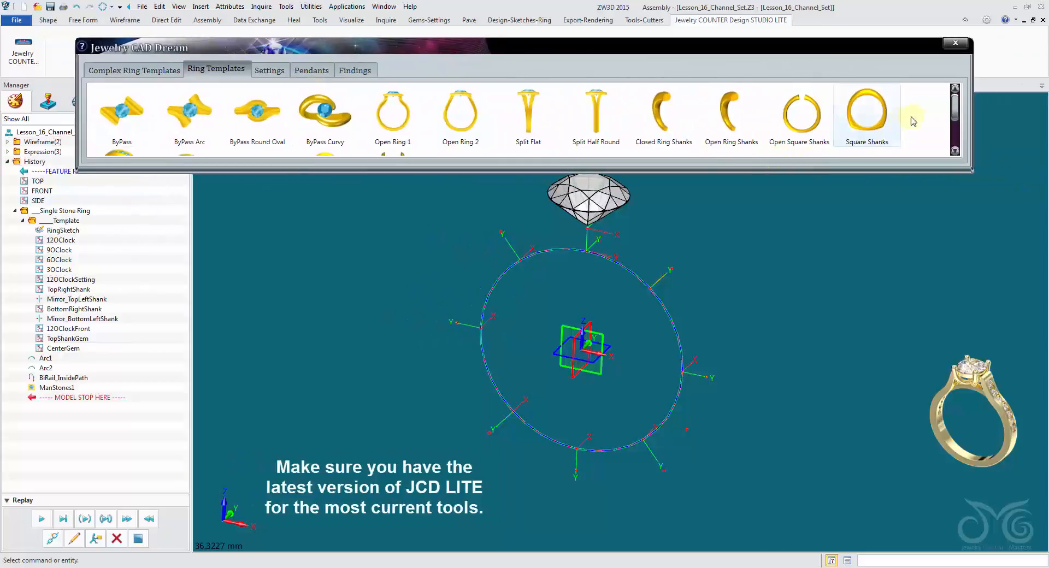
pyautogui.moveTo(956, 107); pyautogui.dragTo(956, 139)
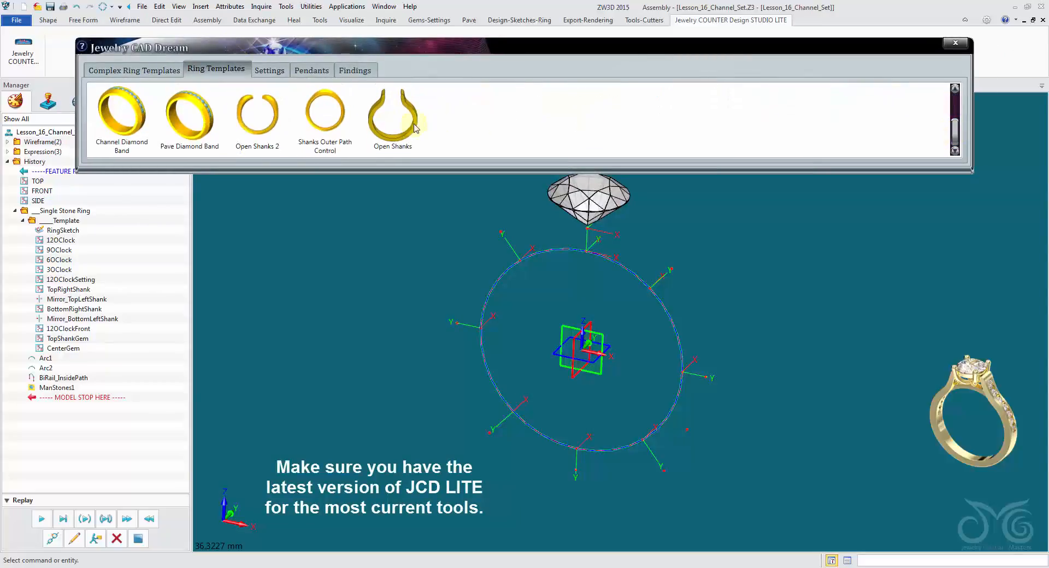
pyautogui.click(392, 116)
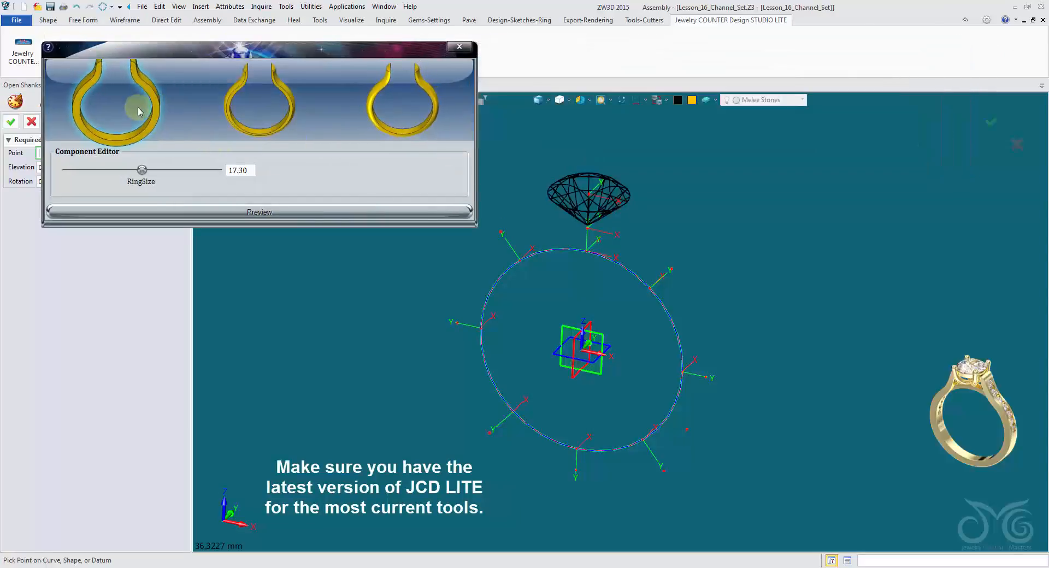
pyautogui.click(547, 359)
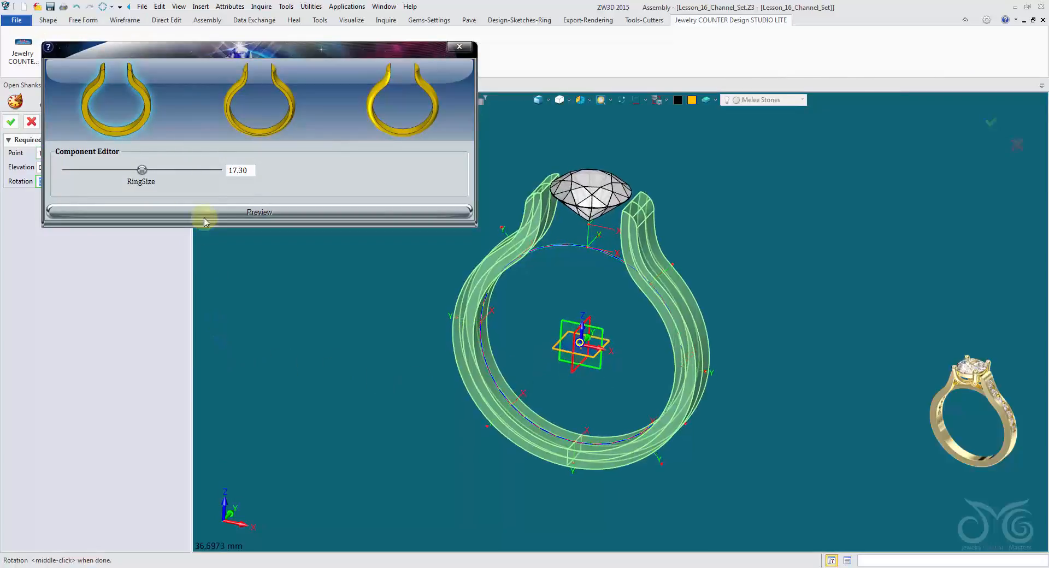
# Show the ring template's dimensions to check the shank's ring size, and swap the visible and hidden objects.
pyautogui.moveTo(248, 52); pyautogui.dragTo(285, 30)
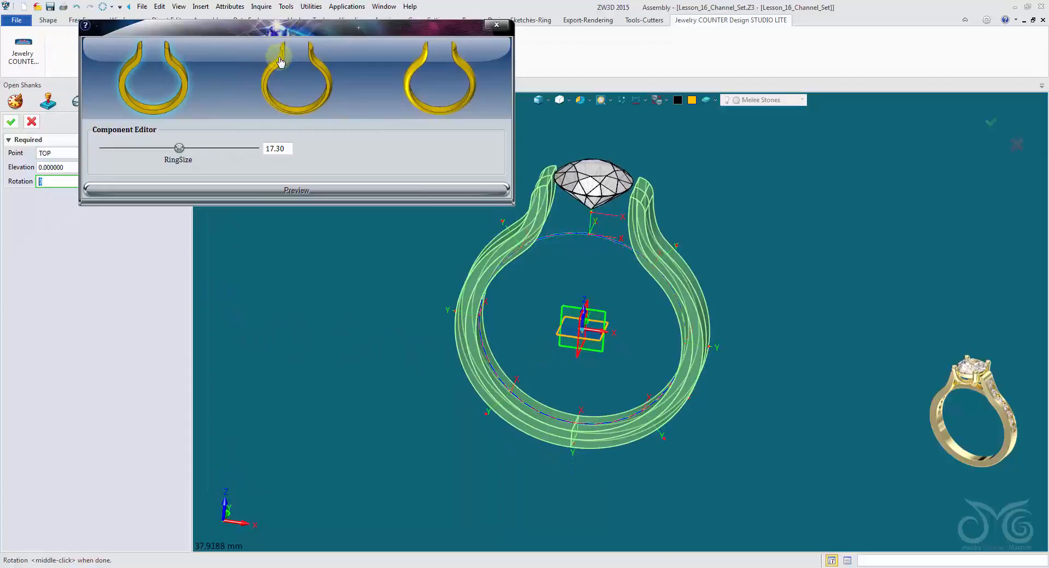
pyautogui.click(278, 150)
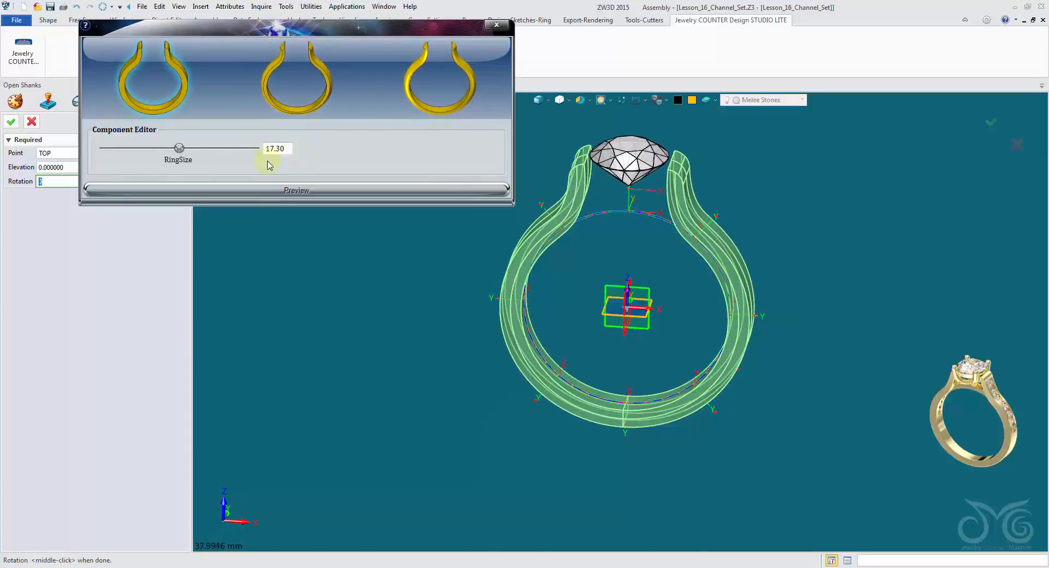
pyautogui.click(636, 102)
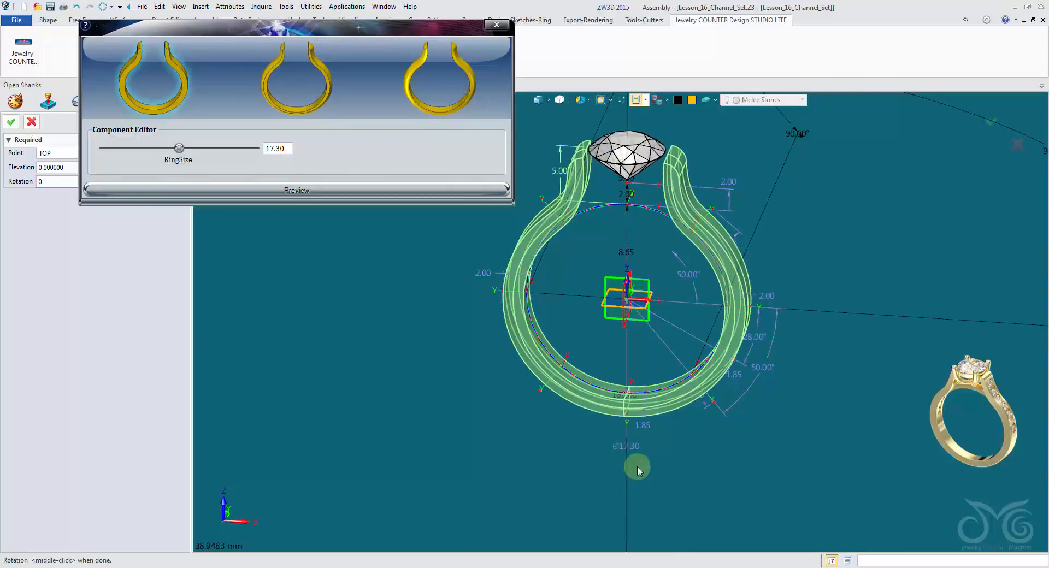
pyautogui.moveTo(620, 444); pyautogui.dragTo(696, 500, button='middle')
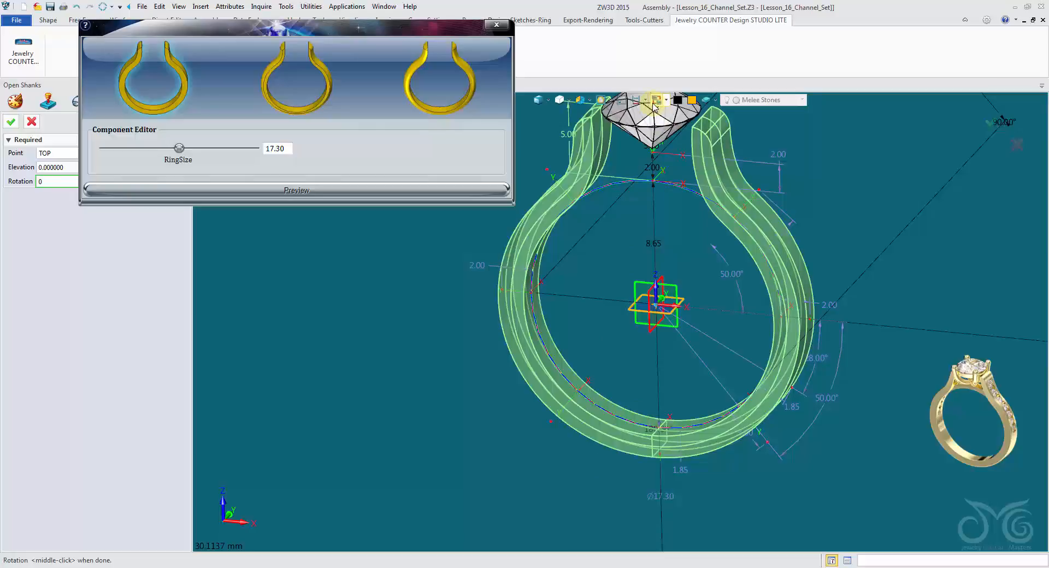
pyautogui.click(654, 103)
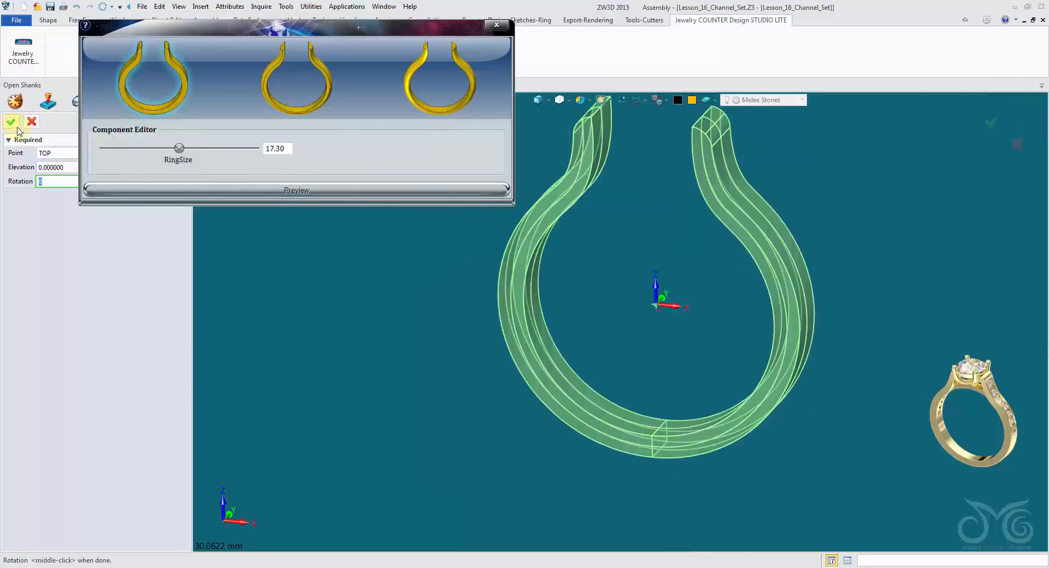
# Place the open shank, review the OpenShank_Flat parameters in the component editor and leave it without changes.
pyautogui.click(11, 121)
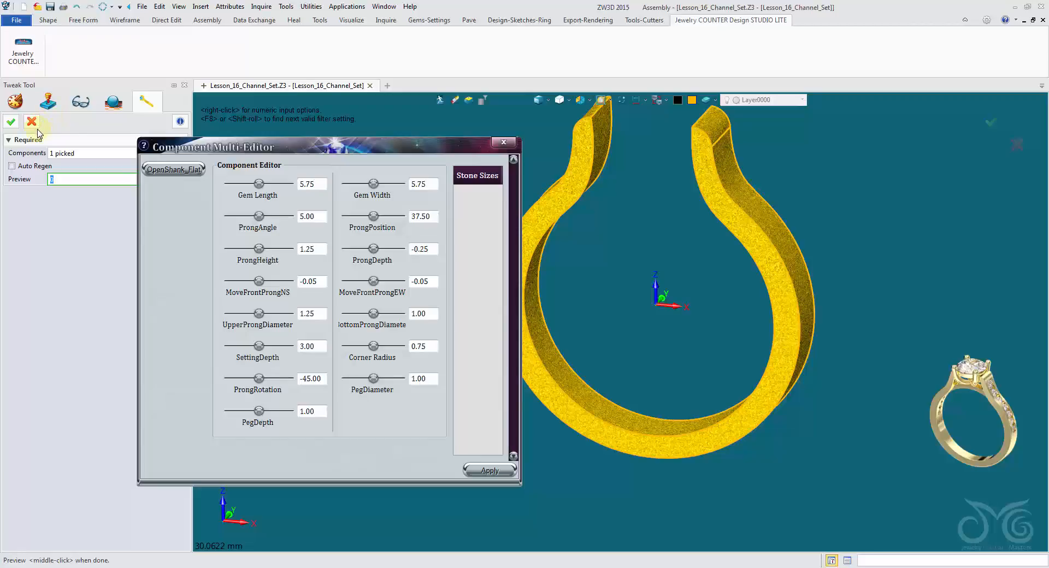
pyautogui.click(159, 170)
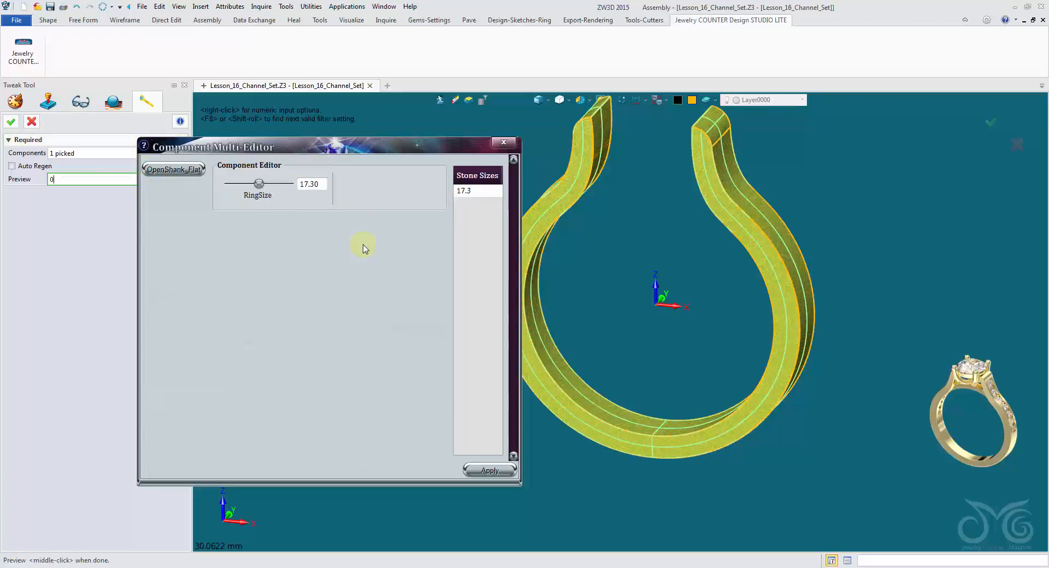
pyautogui.click(31, 123)
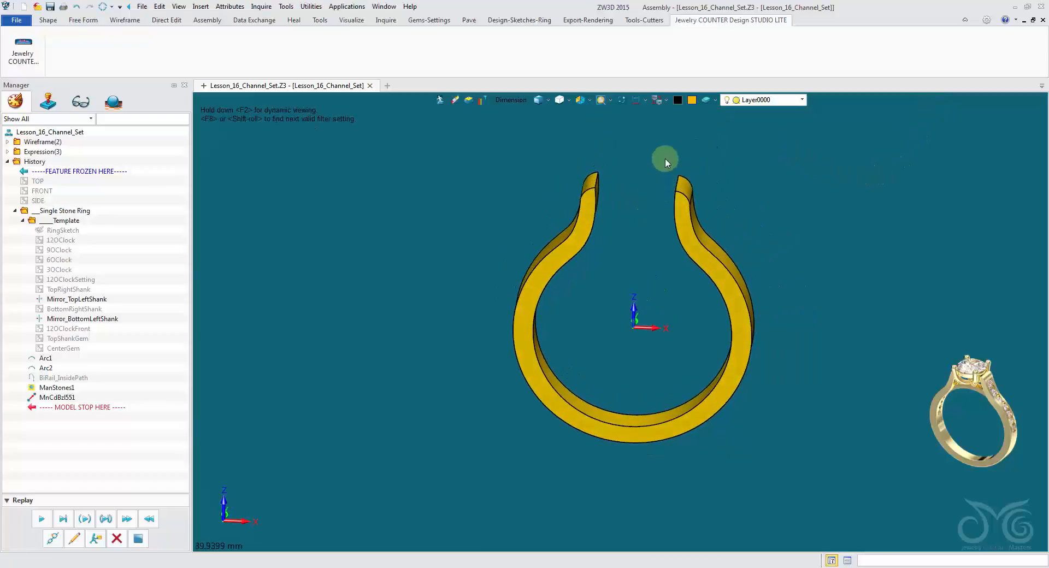
# Limit picking to components, hide the shank, and swap visibility so the shank, stone and template display together.
pyautogui.click(656, 104)
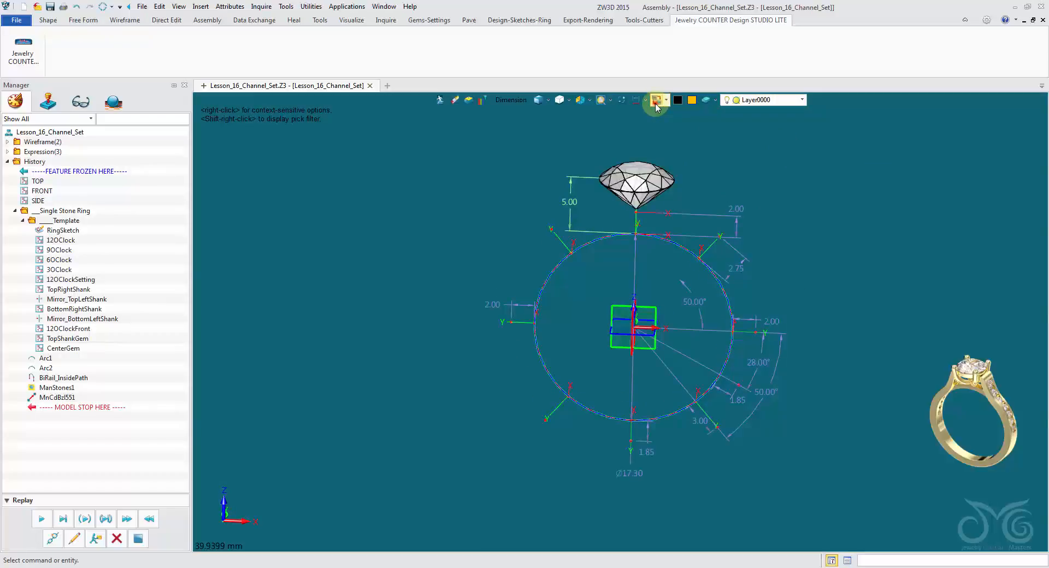
pyautogui.click(655, 101)
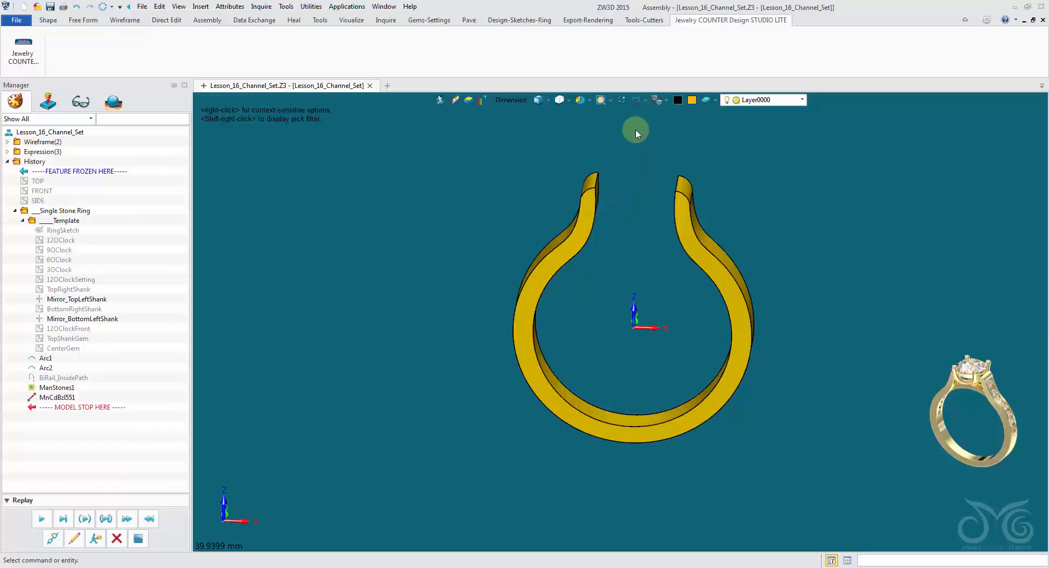
pyautogui.keyDown('shift'); pyautogui.rightClick(490, 174); pyautogui.keyUp('shift')
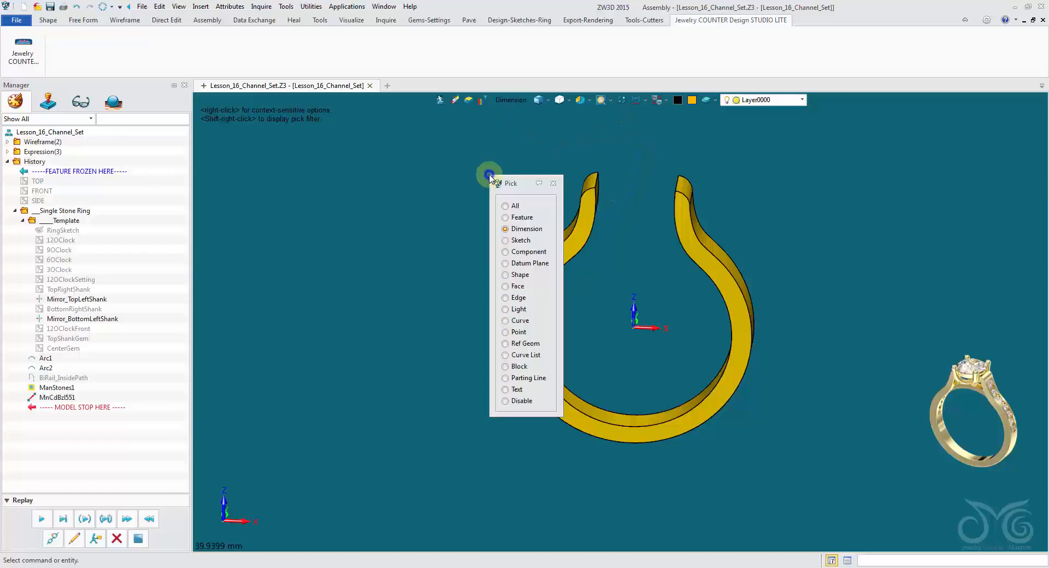
pyautogui.click(521, 241)
pyautogui.rightClick(562, 247)
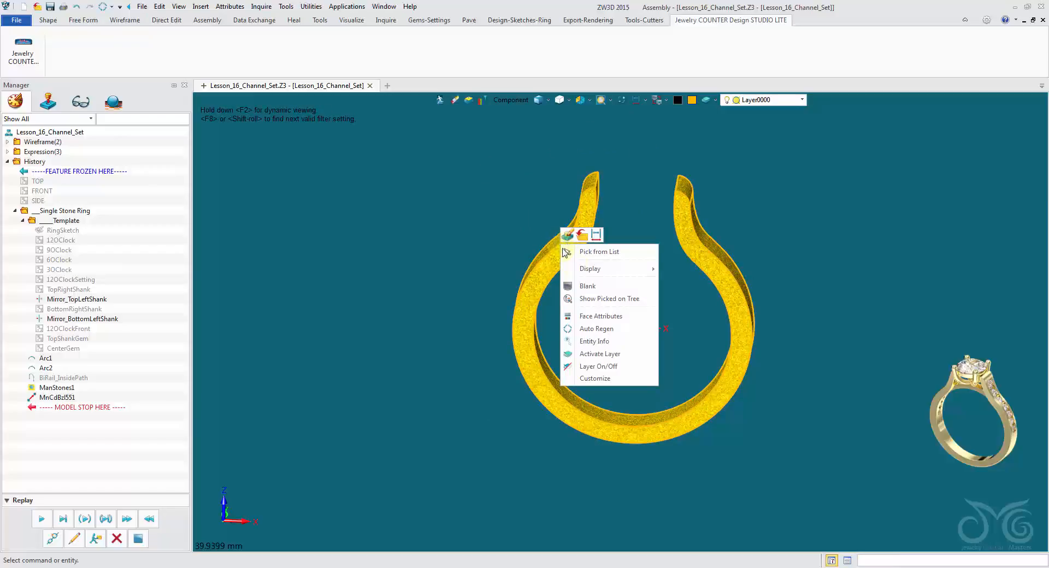
pyautogui.click(588, 278)
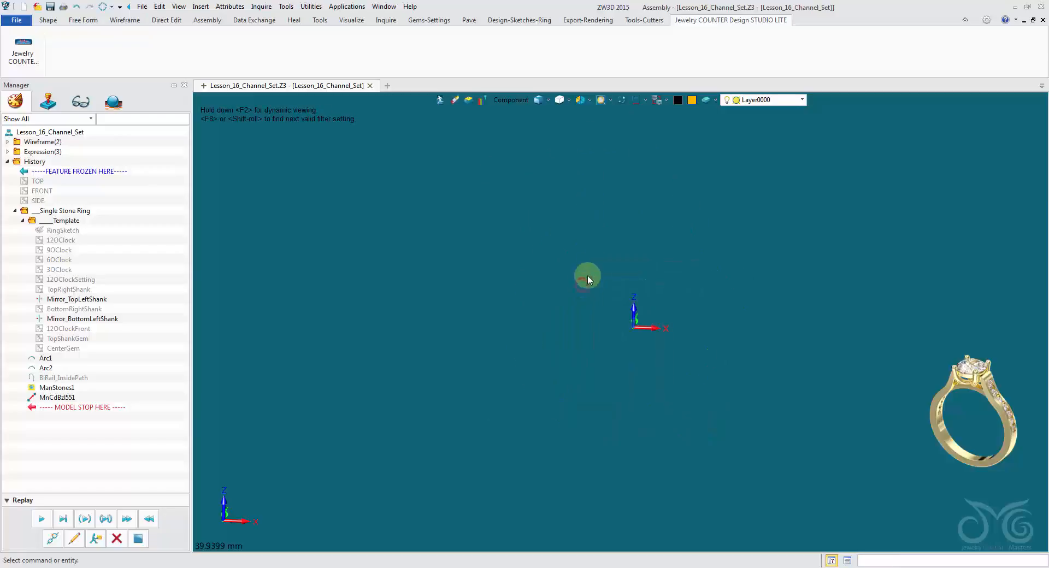
pyautogui.click(655, 101)
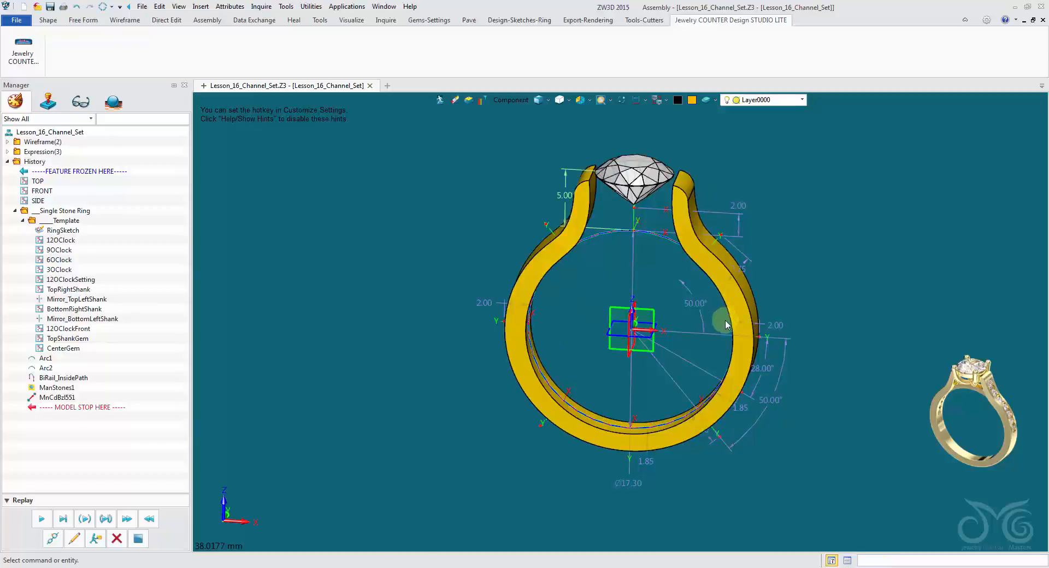
# Open the shank component for editing, look over its feature history, and return to the ring assembly.
pyautogui.click(709, 358)
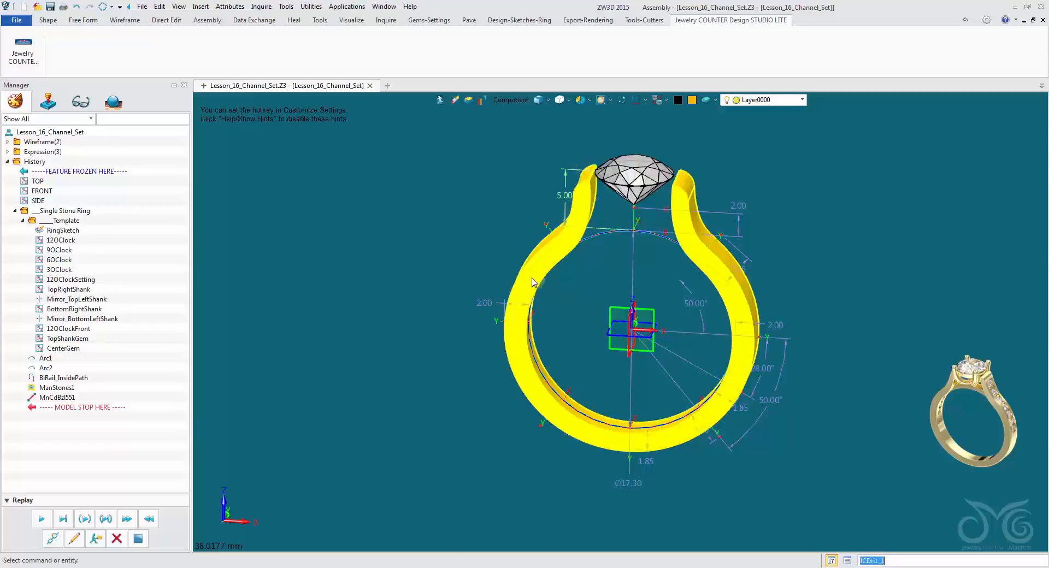
pyautogui.click(652, 300)
pyautogui.click(456, 320)
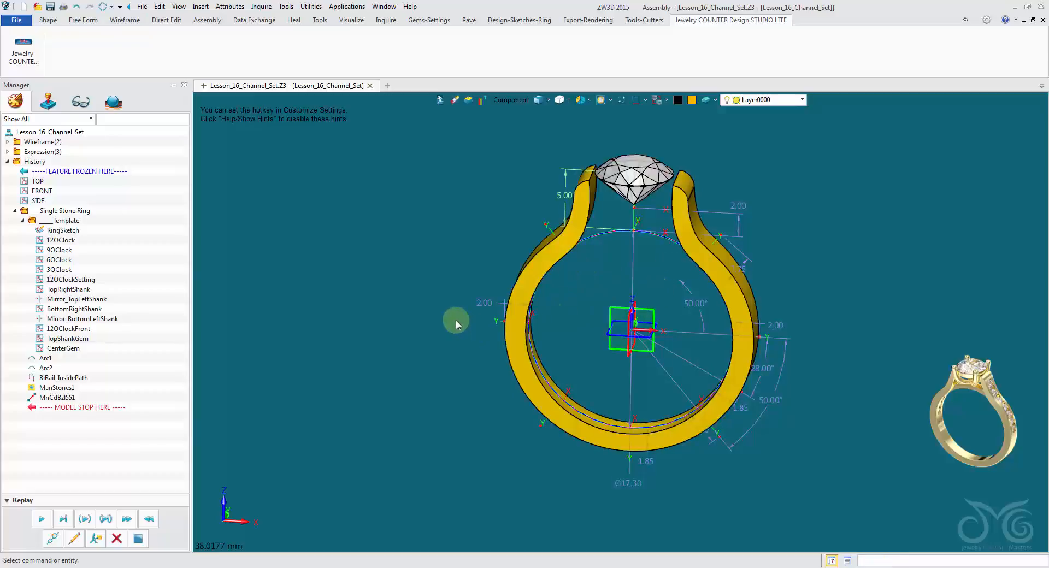
pyautogui.doubleClick(537, 258)
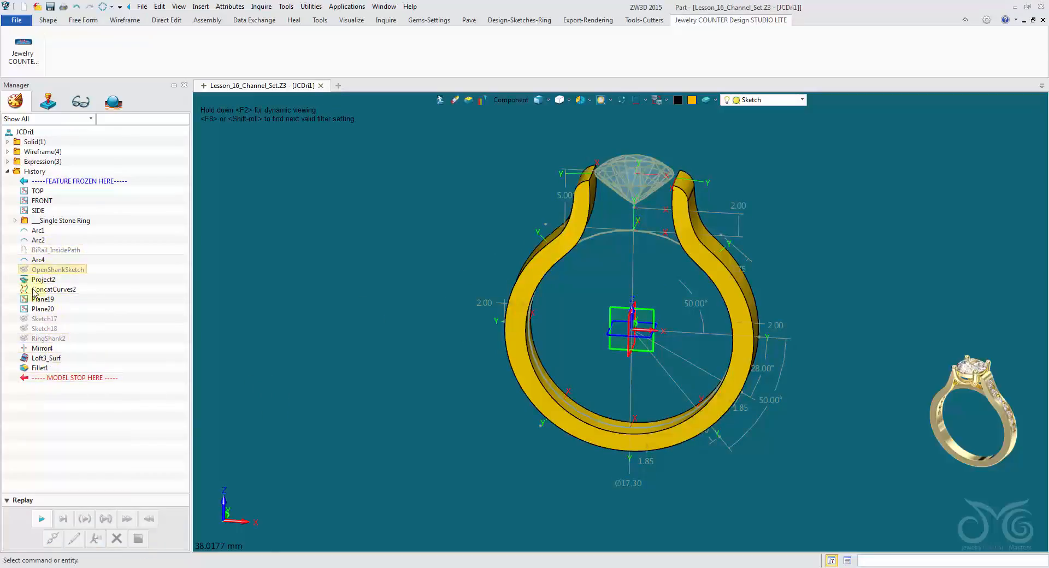
pyautogui.click(306, 274)
pyautogui.click(440, 100)
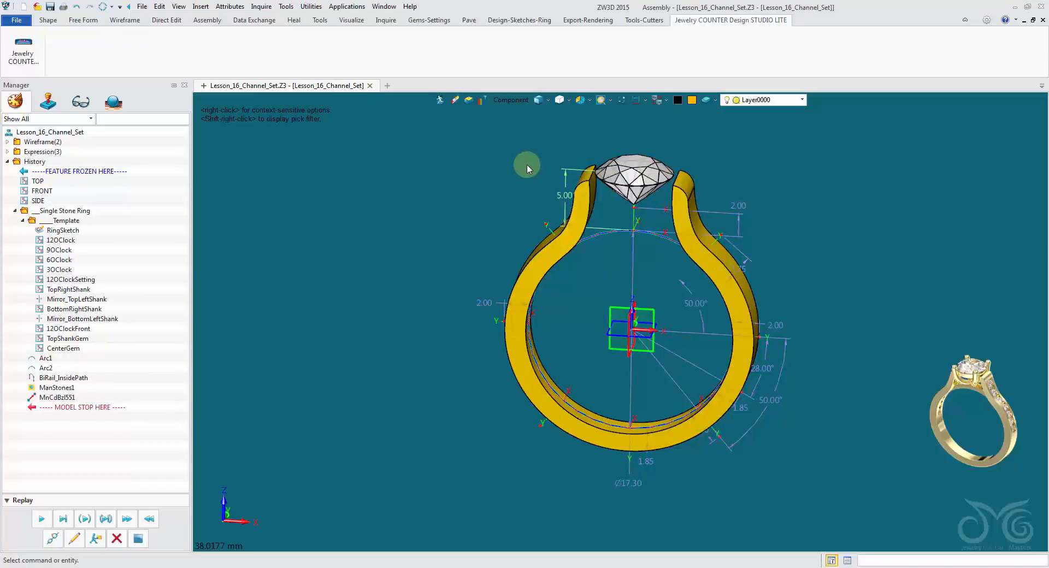
# Reopen the shank component for editing from the assembly and face it from the front.
pyautogui.moveTo(529, 165); pyautogui.dragTo(482, 192, button='right')
pyautogui.doubleClick(538, 208)
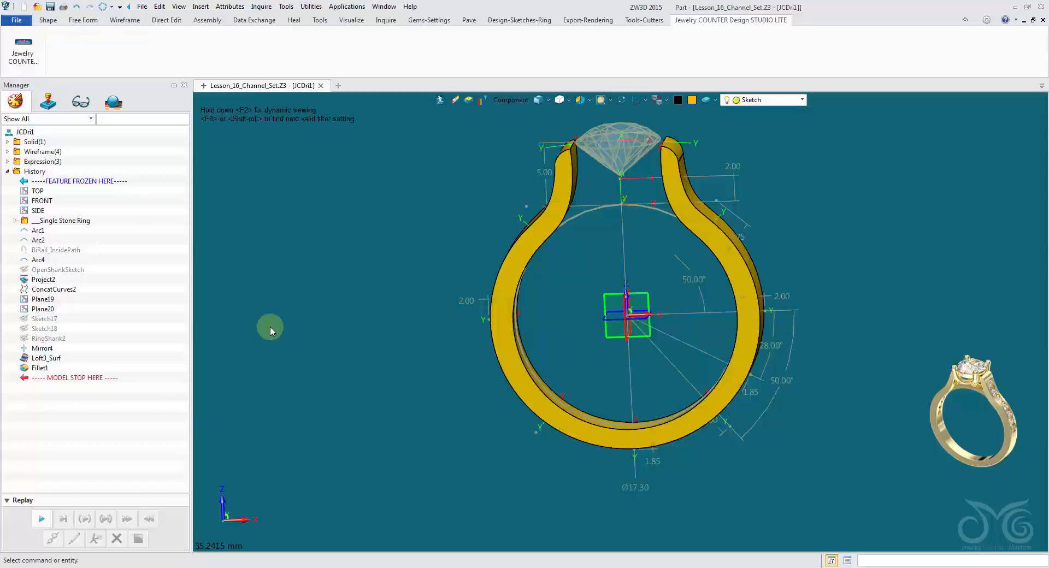
pyautogui.moveTo(281, 337); pyautogui.dragTo(473, 289, button='middle')
pyautogui.moveTo(500, 221); pyautogui.dragTo(475, 226, button='right')
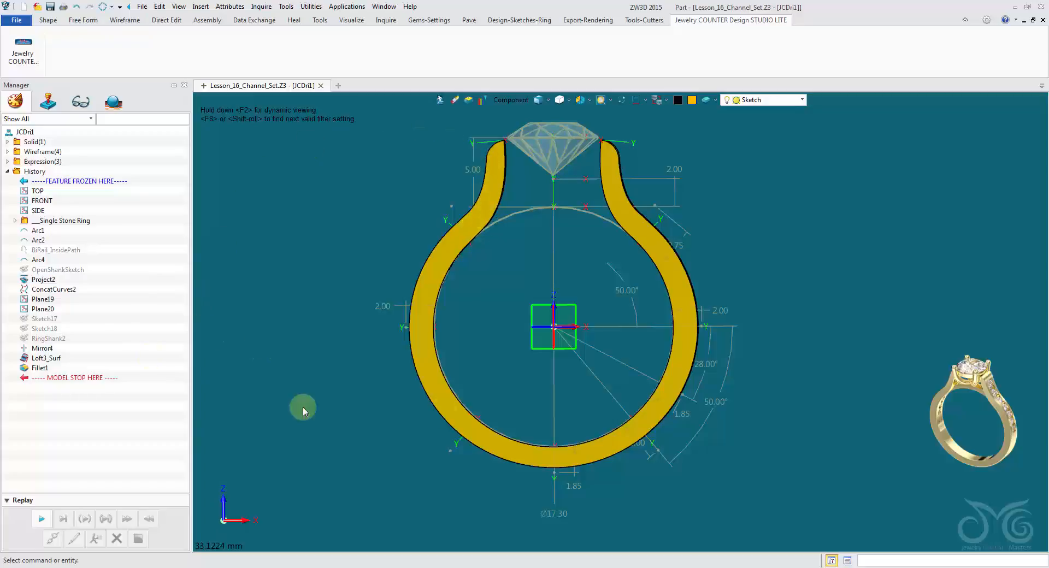
# Roll the shank's history back to just after Arc2 and replay it one feature at a time through Fillet1.
pyautogui.moveTo(71, 378); pyautogui.dragTo(79, 248)
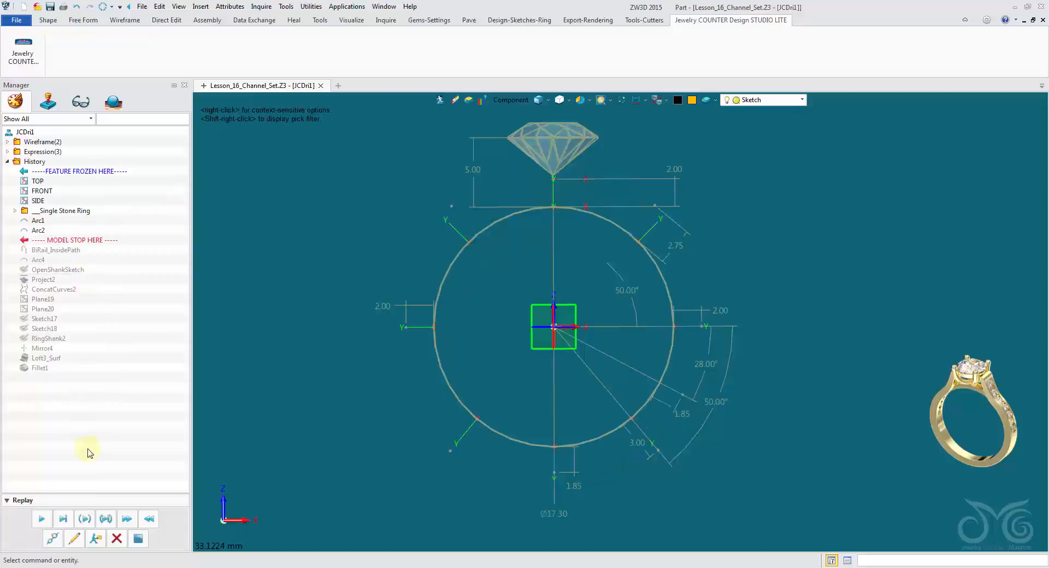
pyautogui.click(43, 520)
pyautogui.click(43, 522)
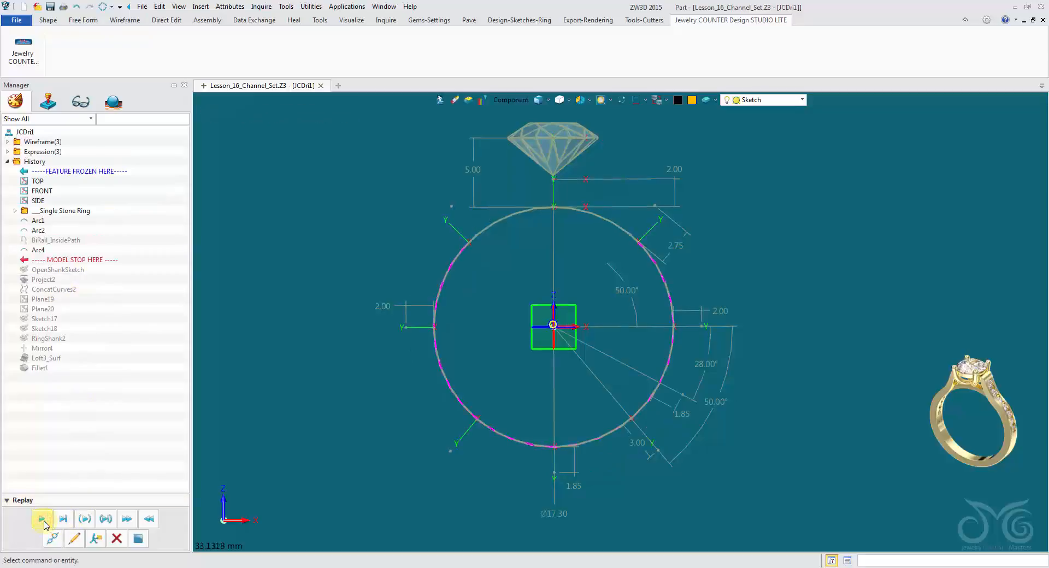
pyautogui.click(44, 522)
pyautogui.click(44, 522)
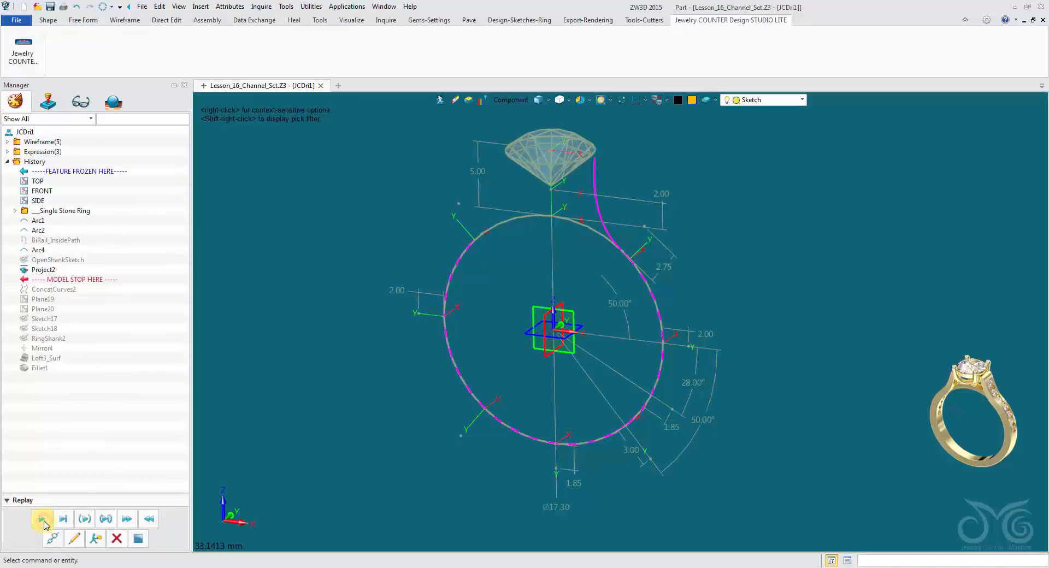
pyautogui.click(43, 522)
pyautogui.click(44, 522)
pyautogui.click(44, 522)
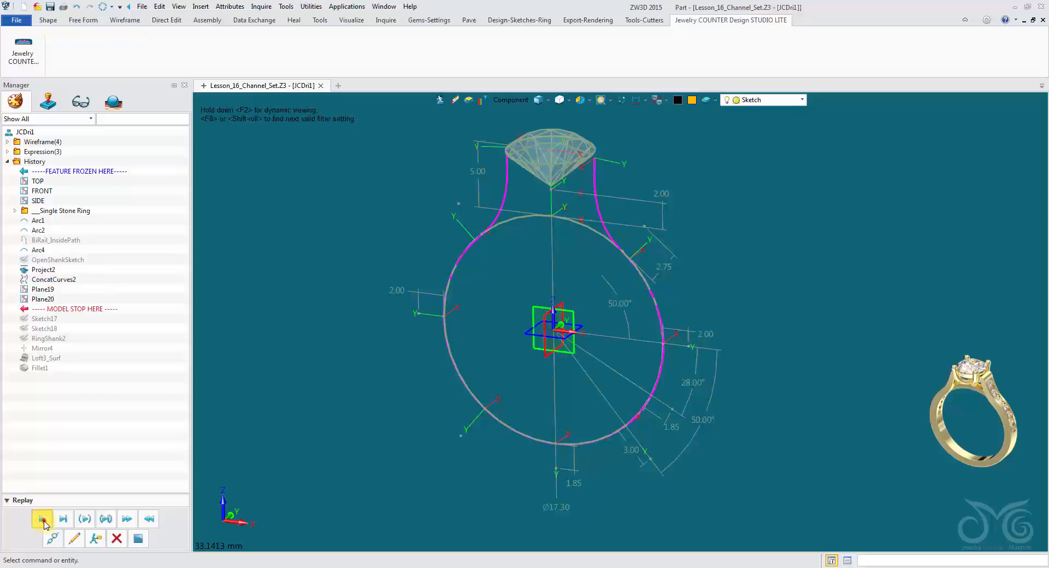
pyautogui.click(44, 522)
pyautogui.click(44, 522)
pyautogui.click(43, 522)
pyautogui.click(44, 522)
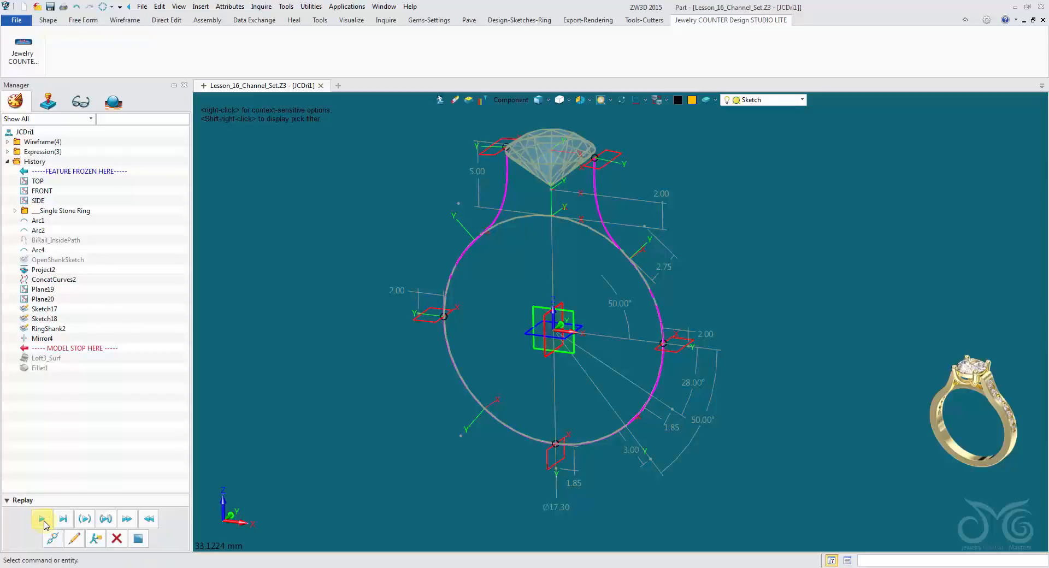
pyautogui.click(44, 522)
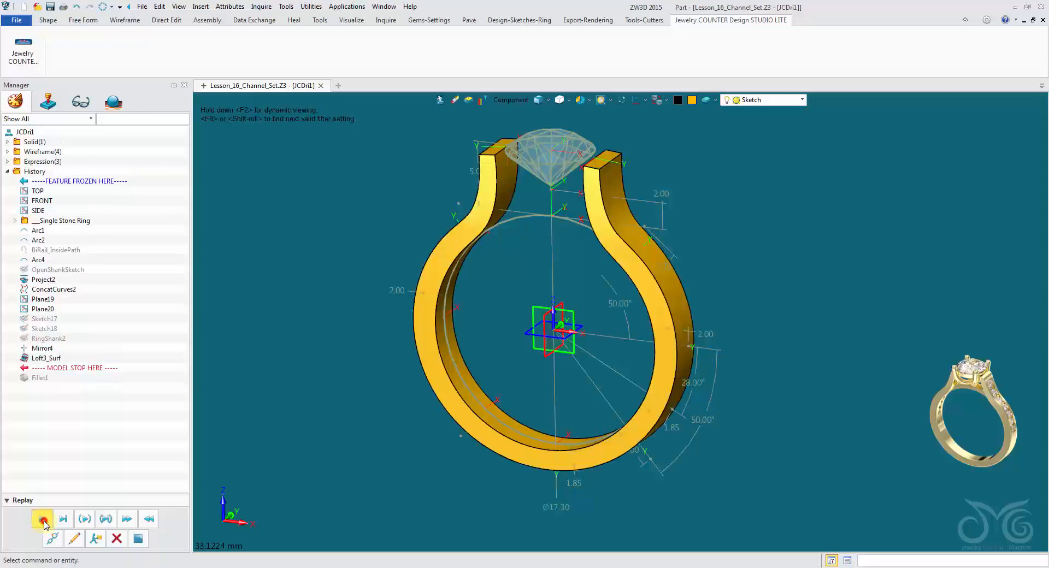
pyautogui.click(44, 522)
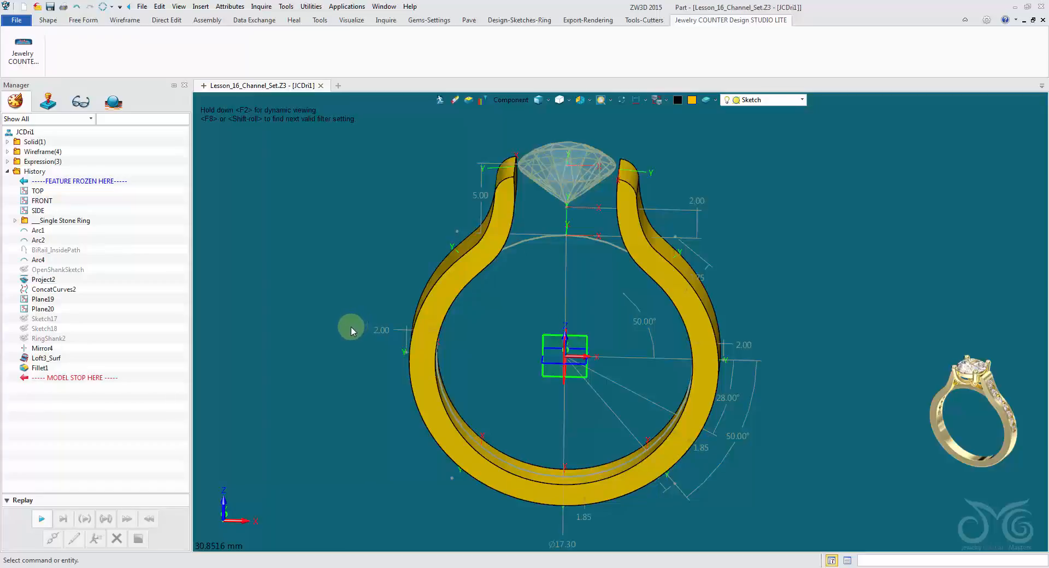
# Check the shank's RingSize in the part attributes' driving parameters and close them without changes.
pyautogui.scroll(1, 356, 331)
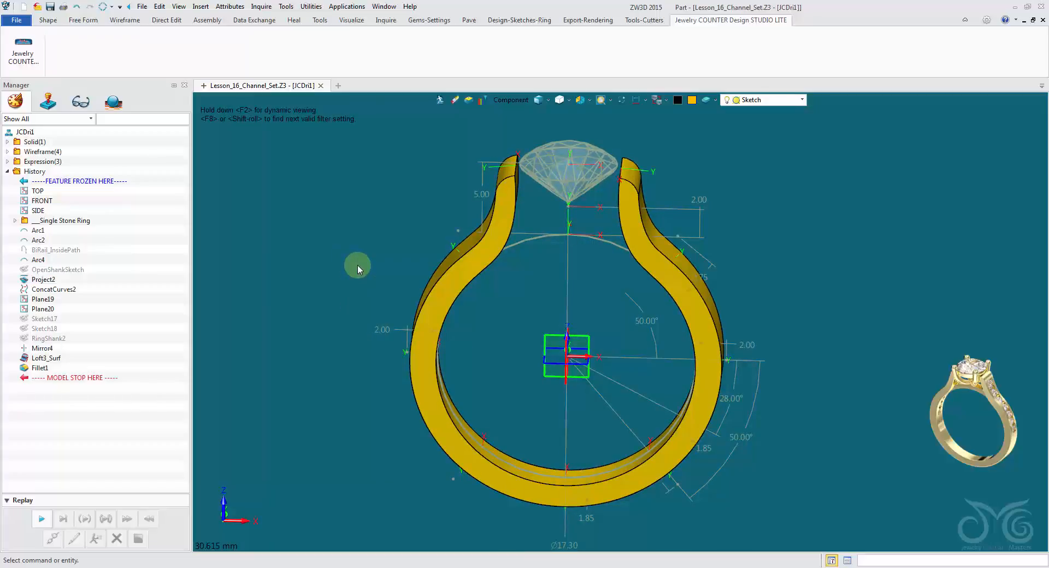
pyautogui.click(230, 6)
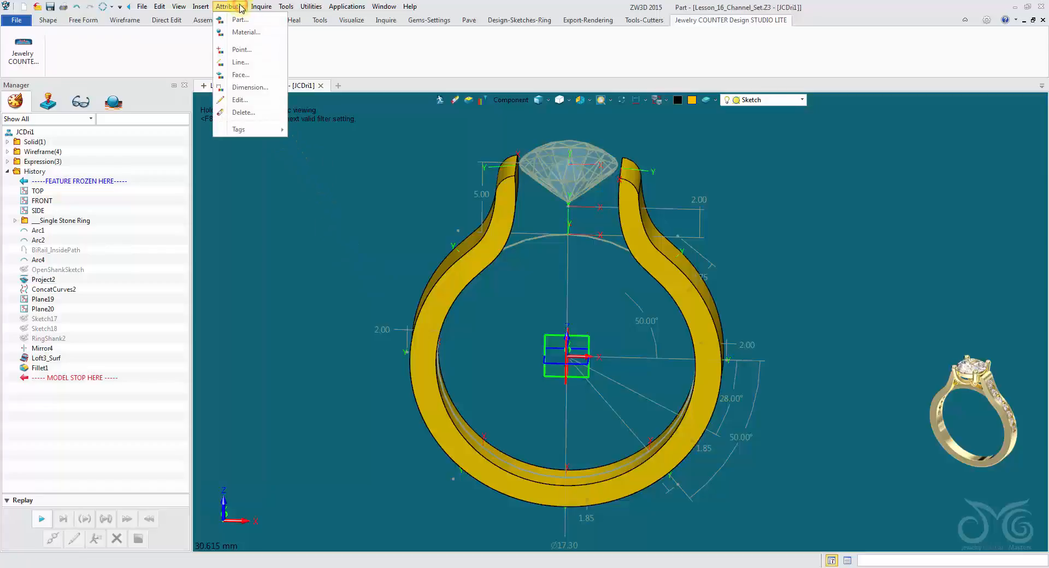
pyautogui.click(241, 19)
pyautogui.click(375, 123)
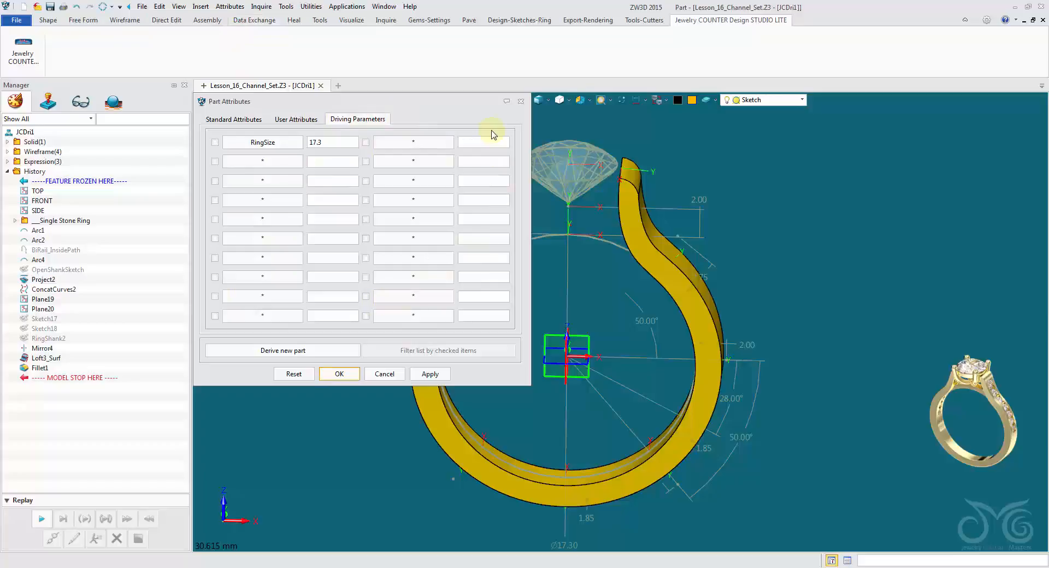
pyautogui.click(519, 102)
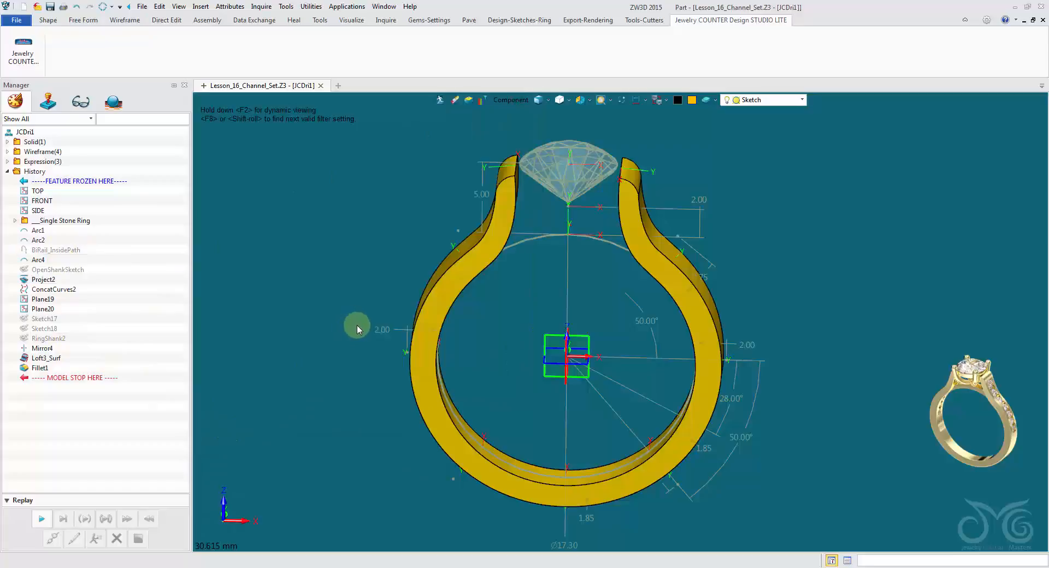
# Set the shank's RingSize driving parameter to 15.7, apply it, inspect the resized shank and accept.
pyautogui.click(227, 8)
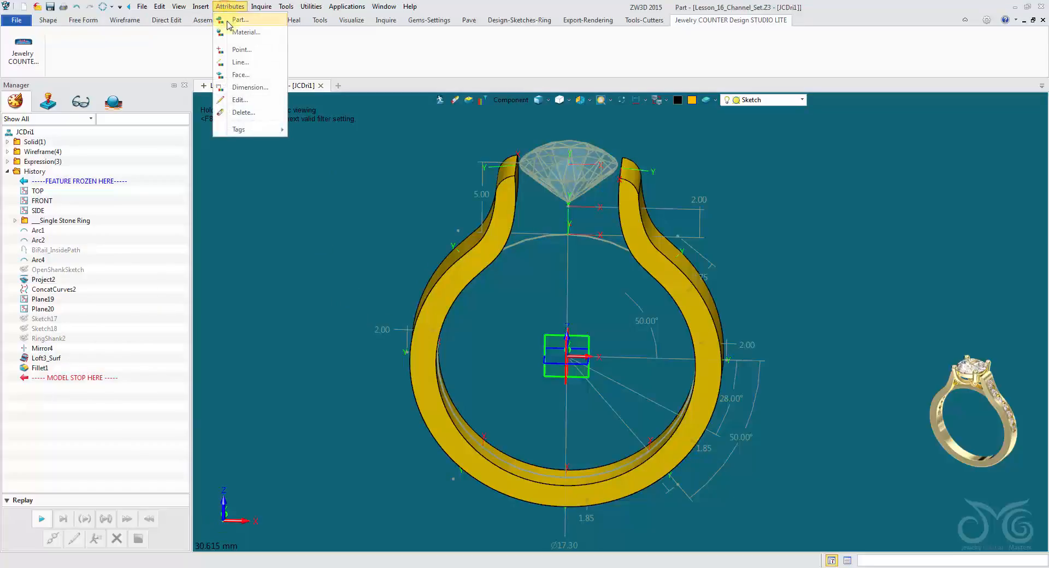
pyautogui.click(227, 22)
pyautogui.click(352, 121)
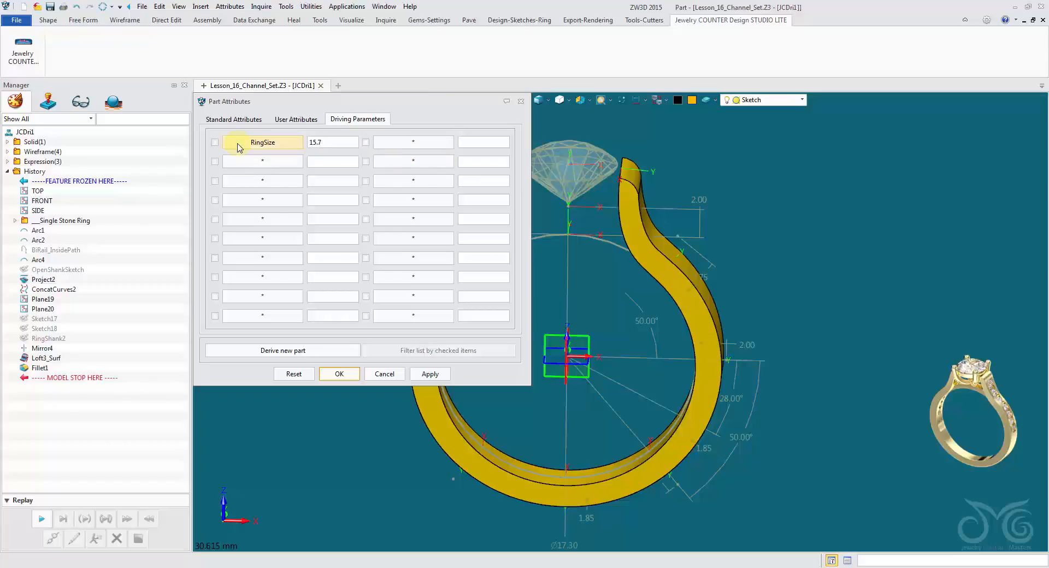
pyautogui.click(422, 376)
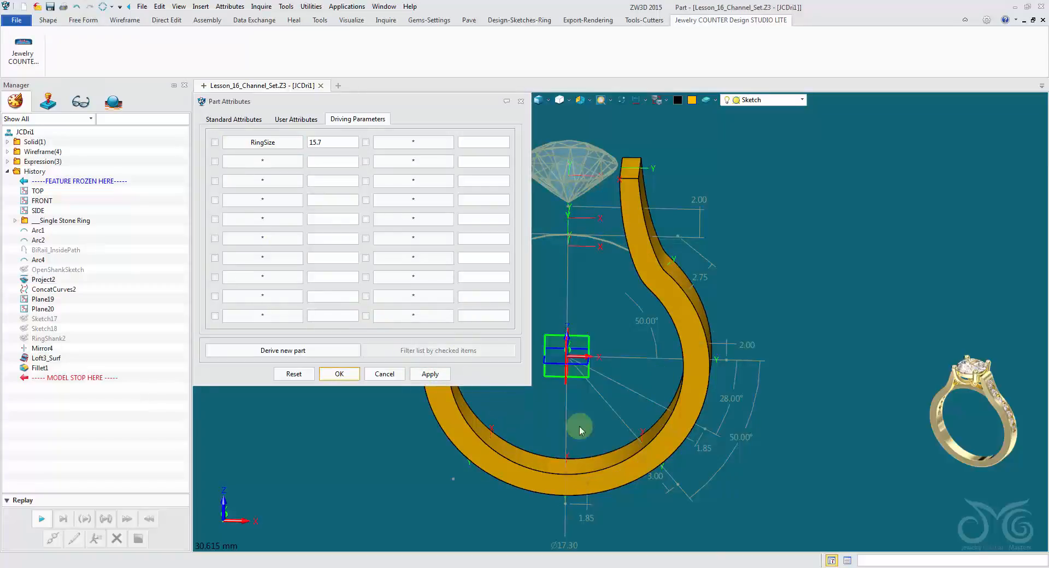
pyautogui.moveTo(631, 228); pyautogui.dragTo(574, 291, button='right')
pyautogui.moveTo(574, 291); pyautogui.dragTo(657, 256, button='middle')
pyautogui.moveTo(658, 220); pyautogui.dragTo(651, 214, button='right')
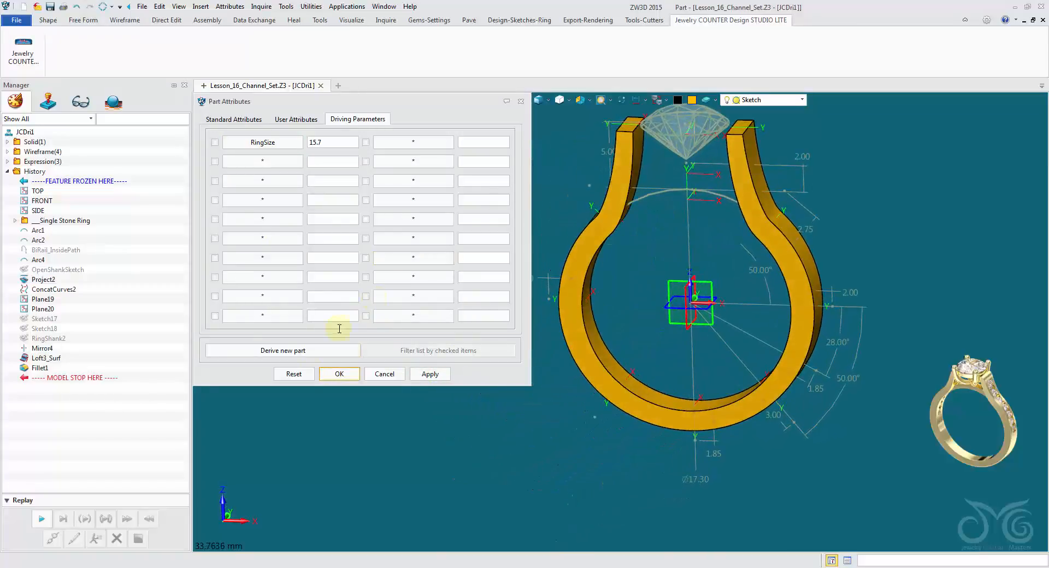
pyautogui.click(338, 375)
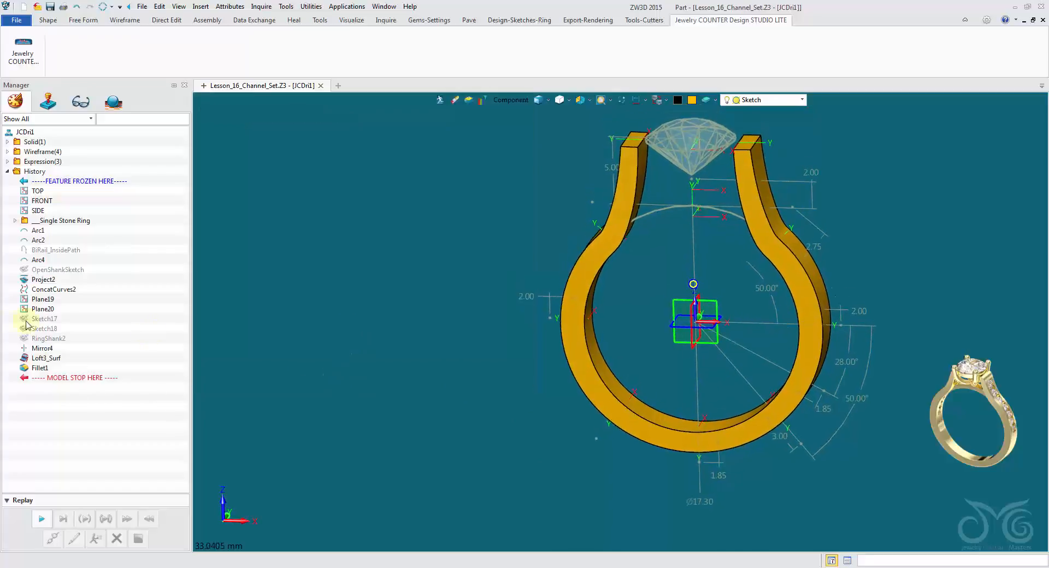
# Exit the shank component to the ring assembly, inspect the shank against the template, and regenerate the outdated assembly.
pyautogui.scroll(2, 647, 212)
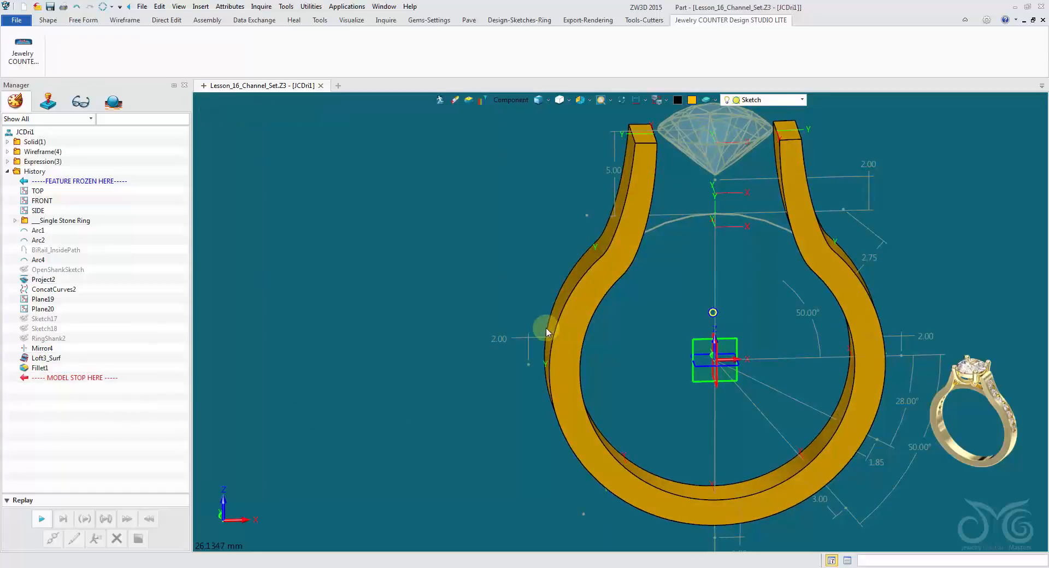
pyautogui.moveTo(546, 328)
pyautogui.mouseDown(button='right')
pyautogui.moveTo(464, 340)
pyautogui.moveTo(539, 273)
pyautogui.moveTo(509, 242)
pyautogui.moveTo(494, 180)
pyautogui.moveTo(514, 180)
pyautogui.mouseUp(button='right')
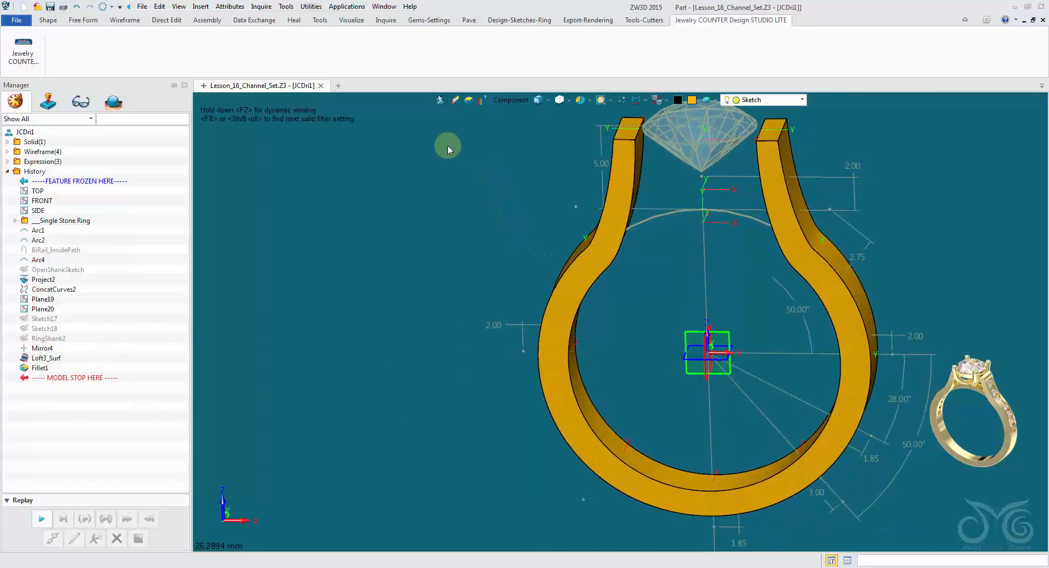
pyautogui.click(441, 101)
pyautogui.moveTo(443, 111); pyautogui.dragTo(563, 203, button='right')
pyautogui.scroll(-2, 492, 164)
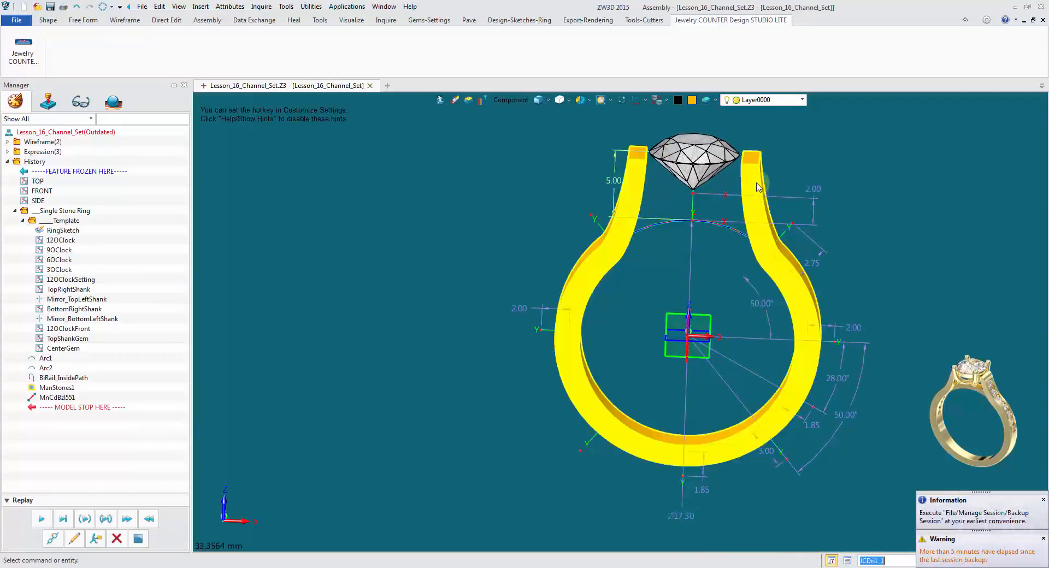
pyautogui.click(758, 211)
pyautogui.scroll(-2, 306, 334)
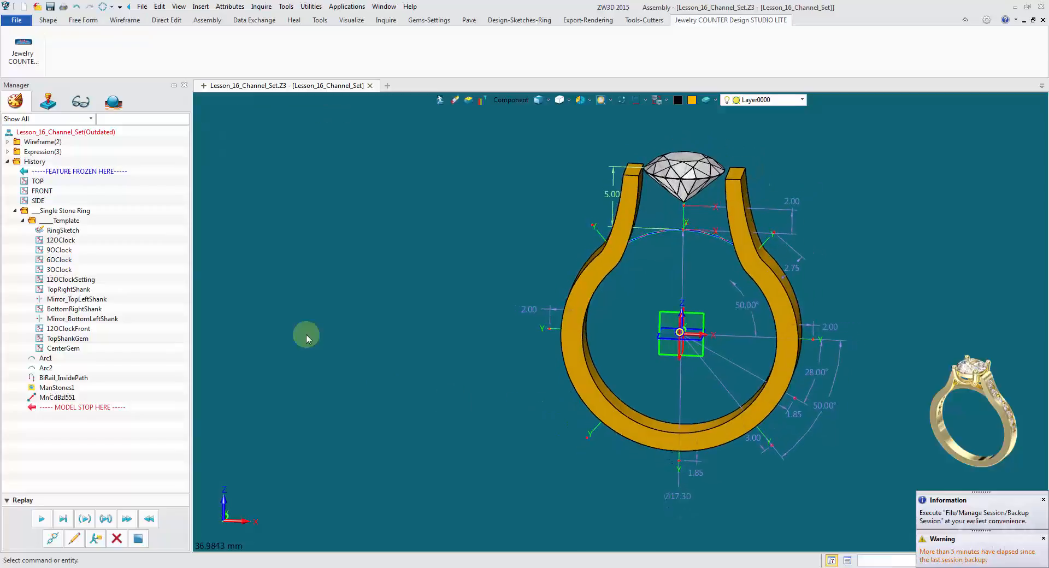
pyautogui.moveTo(306, 334); pyautogui.dragTo(329, 273, button='right')
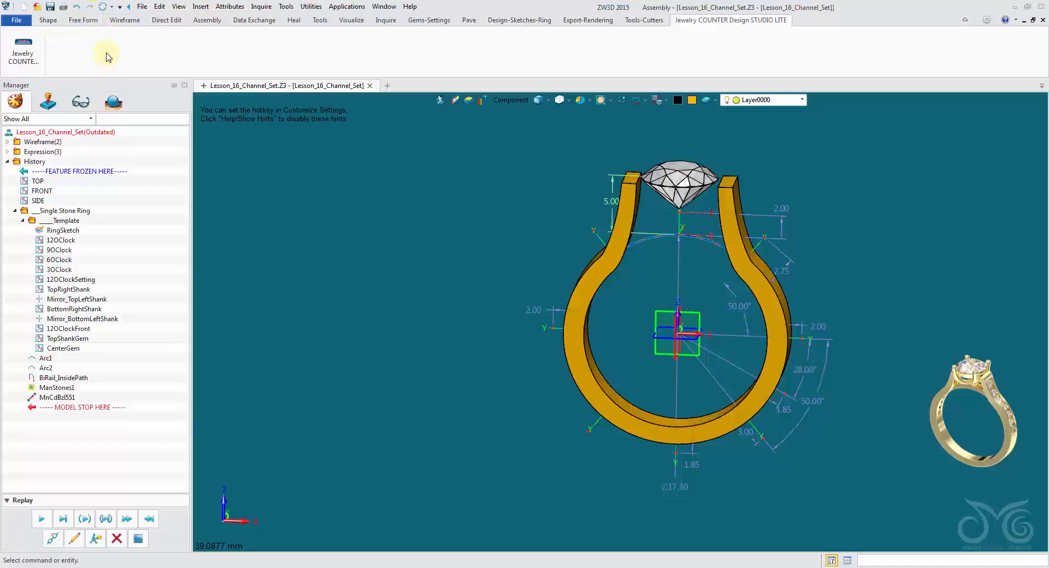
pyautogui.click(101, 7)
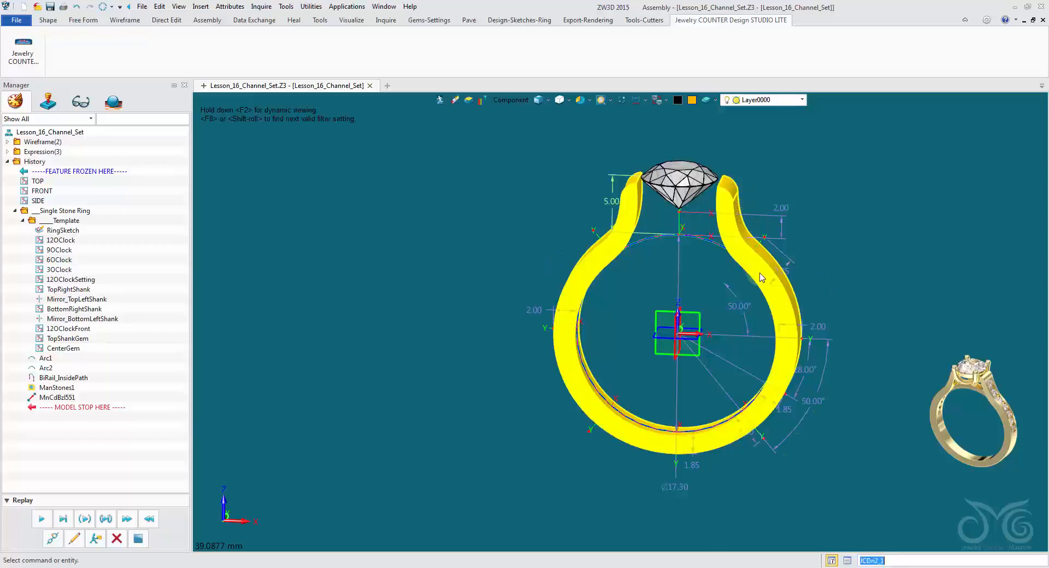
# Open the regenerated shank component for editing from the ring assembly.
pyautogui.scroll(2, 516, 295)
pyautogui.moveTo(640, 276)
pyautogui.mouseDown(button='right')
pyautogui.moveTo(661, 284)
pyautogui.moveTo(665, 250)
pyautogui.moveTo(613, 235)
pyautogui.mouseUp(button='right')
pyautogui.doubleClick(613, 235)
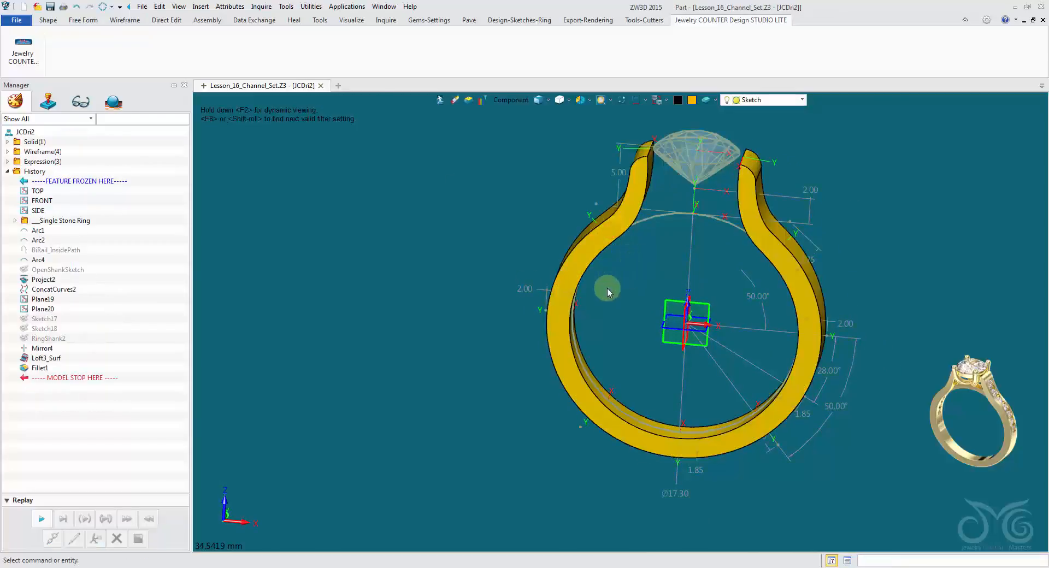
pyautogui.moveTo(311, 376); pyautogui.dragTo(309, 375, button='right')
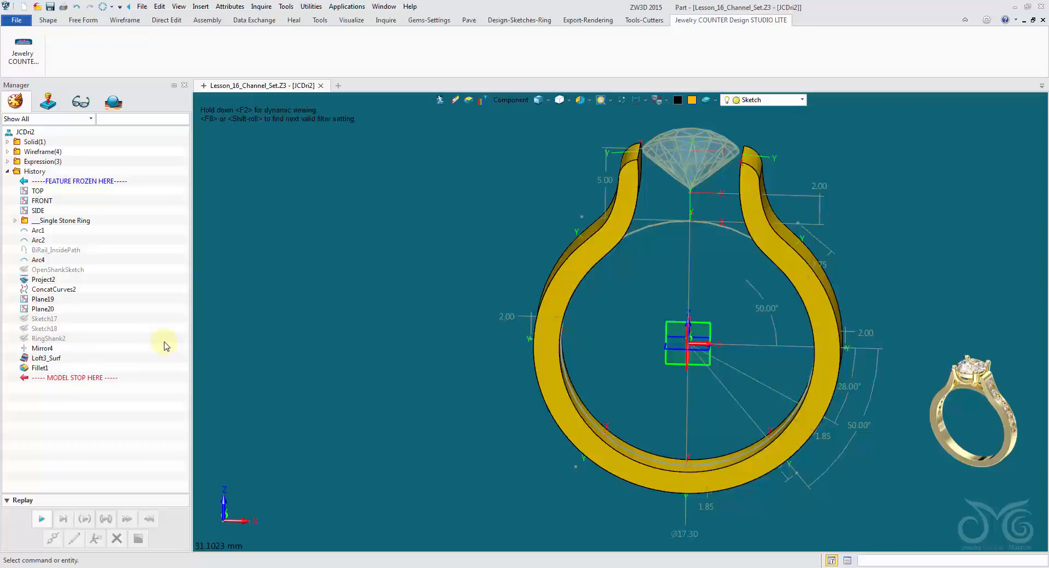
# Add a separate block about 2.9 x 2.1 x 3.3 mm on the outer left shoulder of the shank.
pyautogui.click(47, 23)
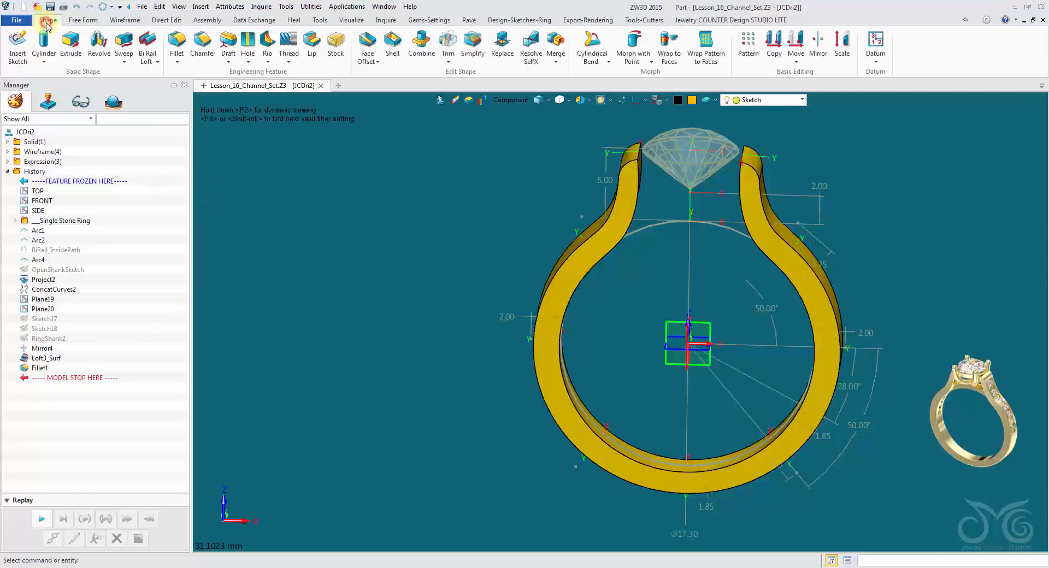
pyautogui.click(44, 60)
pyautogui.click(57, 77)
pyautogui.moveTo(509, 204); pyautogui.dragTo(662, 348, button='right')
pyautogui.click(632, 263)
pyautogui.click(647, 252)
pyautogui.moveTo(661, 346); pyautogui.dragTo(676, 355)
pyautogui.moveTo(451, 306); pyautogui.dragTo(585, 189, button='right')
pyautogui.click(7, 124)
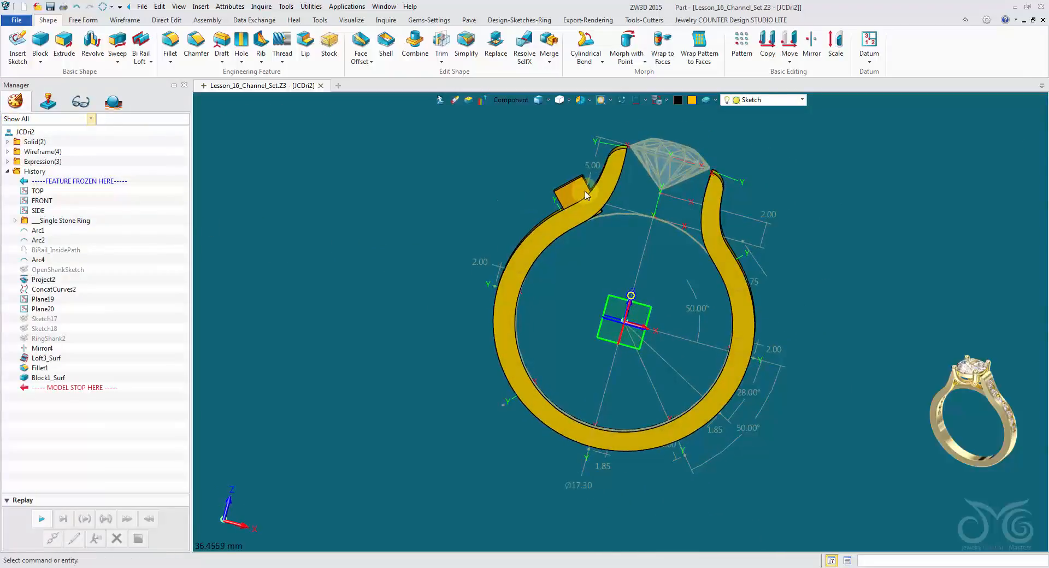
# Regenerate the shank part, exit to the ring assembly and regenerate the outdated assembly.
pyautogui.moveTo(373, 324); pyautogui.dragTo(523, 323, button='right')
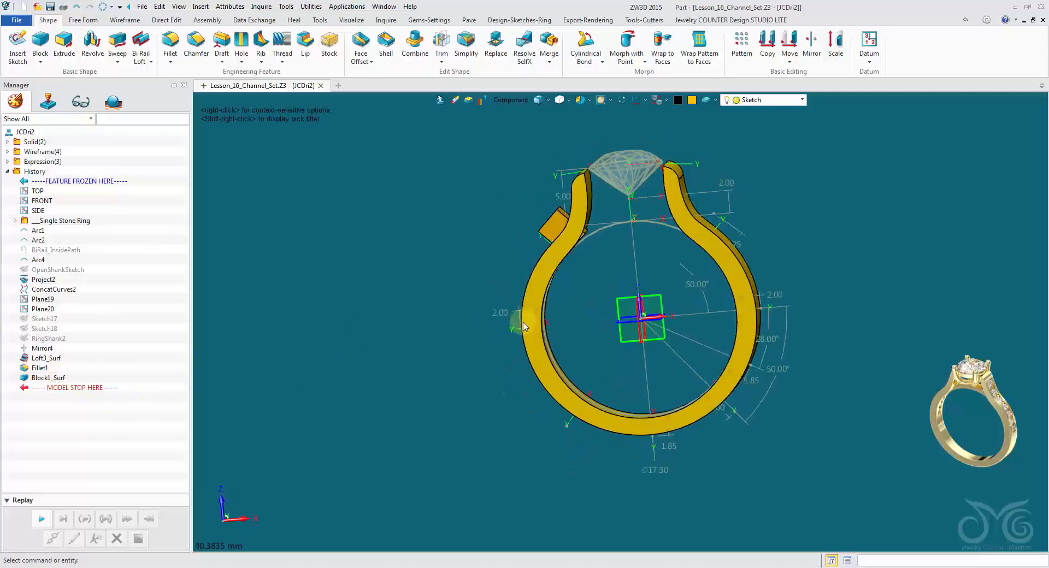
pyautogui.click(102, 6)
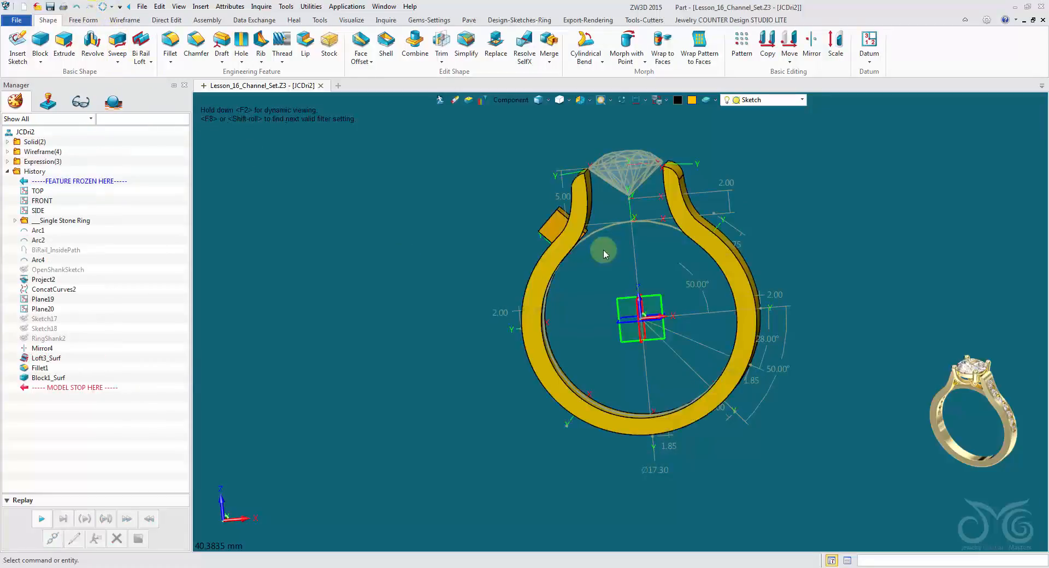
pyautogui.moveTo(563, 195); pyautogui.dragTo(520, 155, button='right')
pyautogui.click(438, 101)
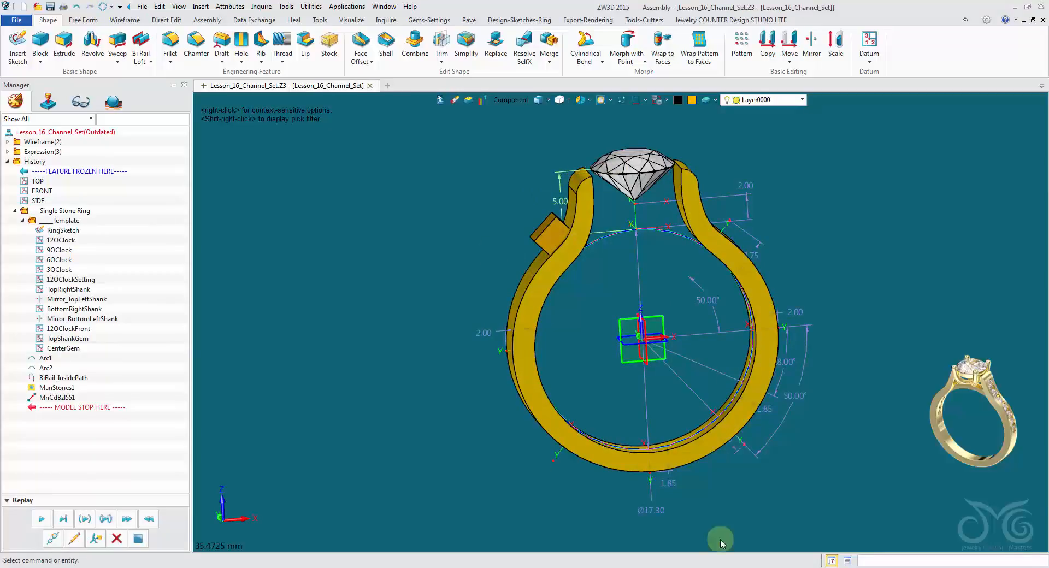
pyautogui.click(103, 9)
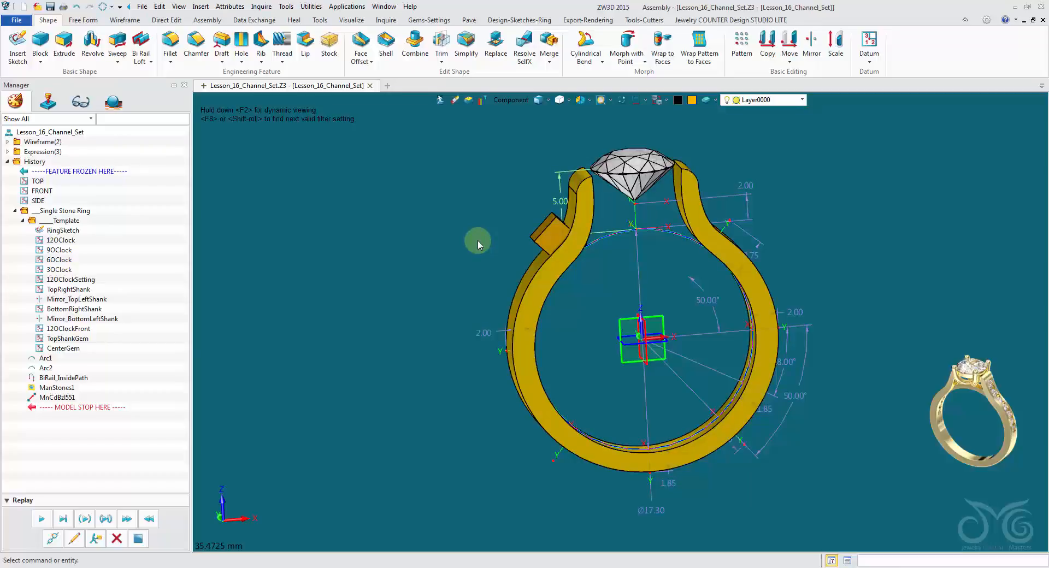
# Reopen the shank component and set its RingSize driving parameter to 15.7 in the part attributes.
pyautogui.doubleClick(558, 265)
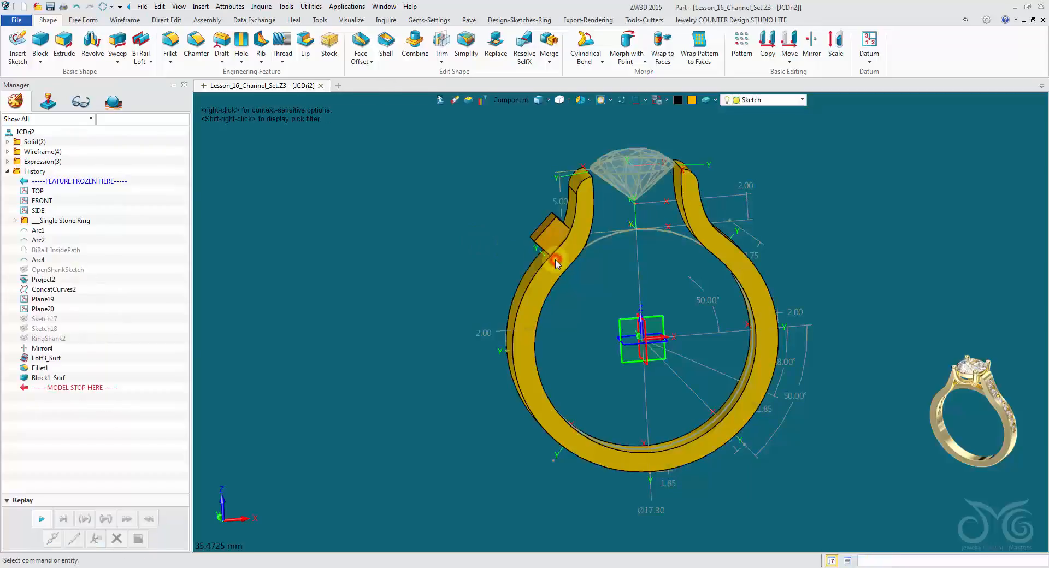
pyautogui.click(230, 7)
pyautogui.click(241, 28)
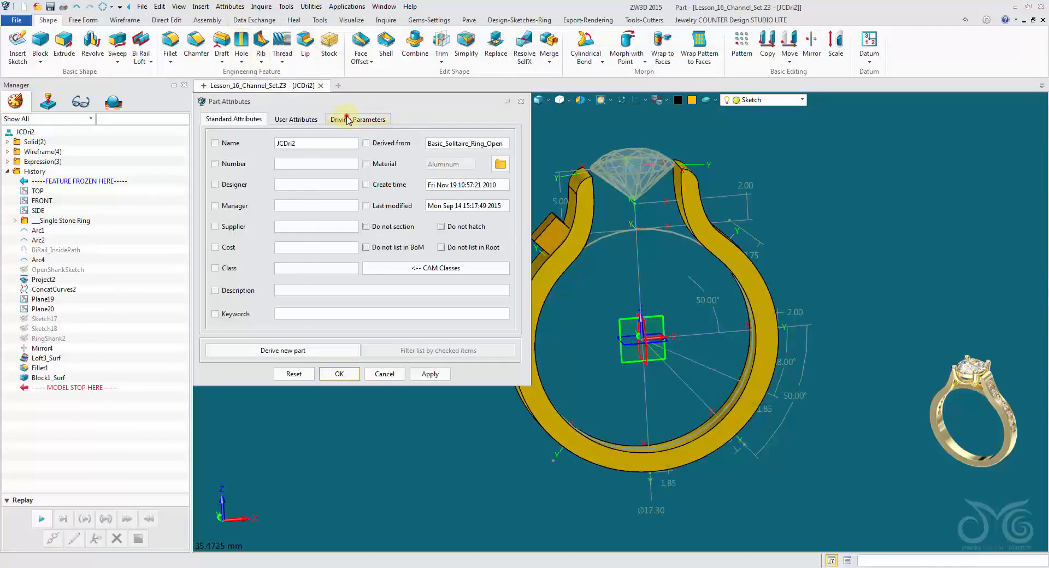
pyautogui.click(348, 119)
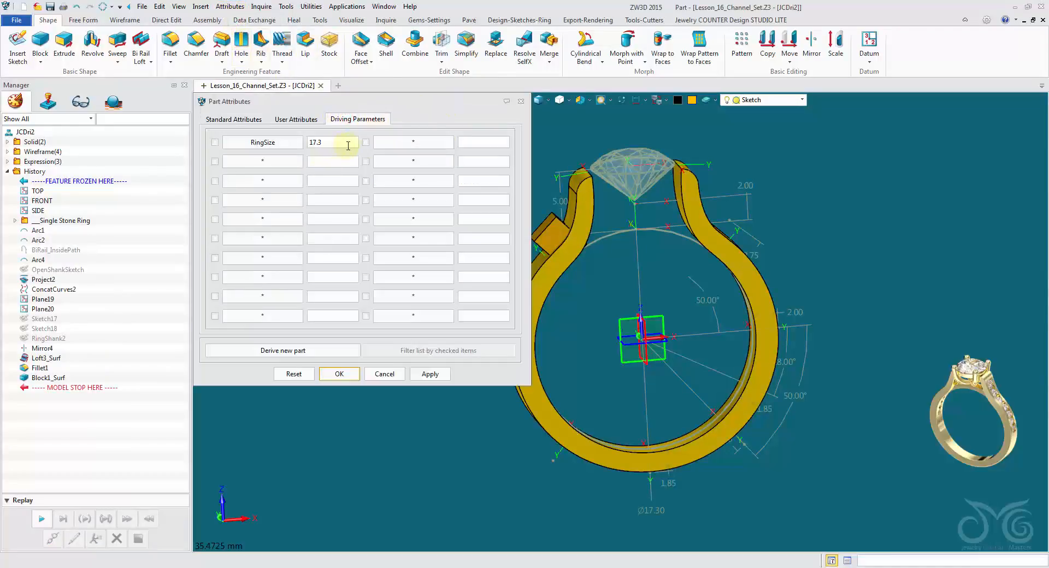
pyautogui.moveTo(347, 145); pyautogui.dragTo(271, 147)
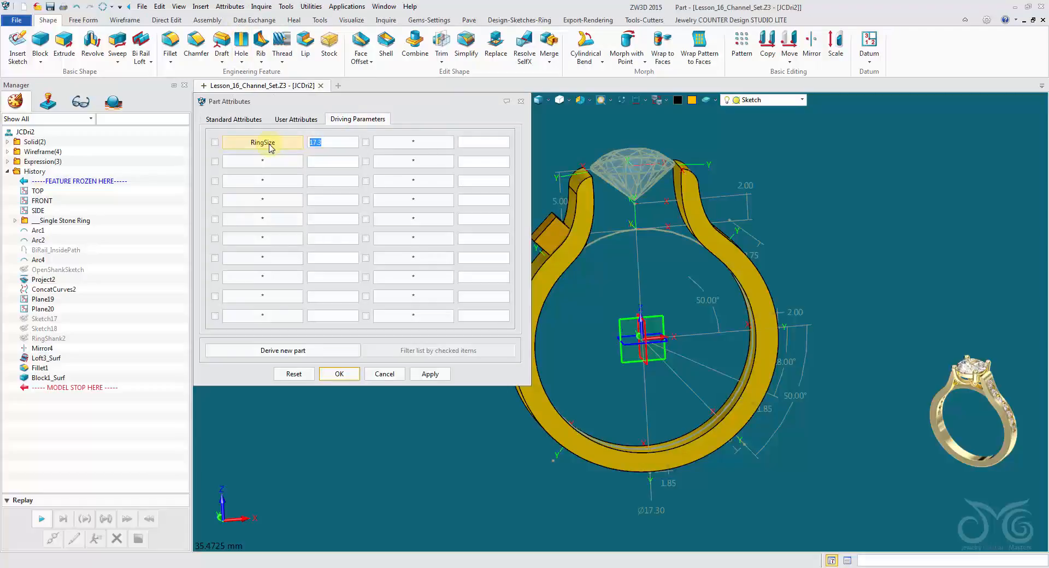
pyautogui.write('15.7')
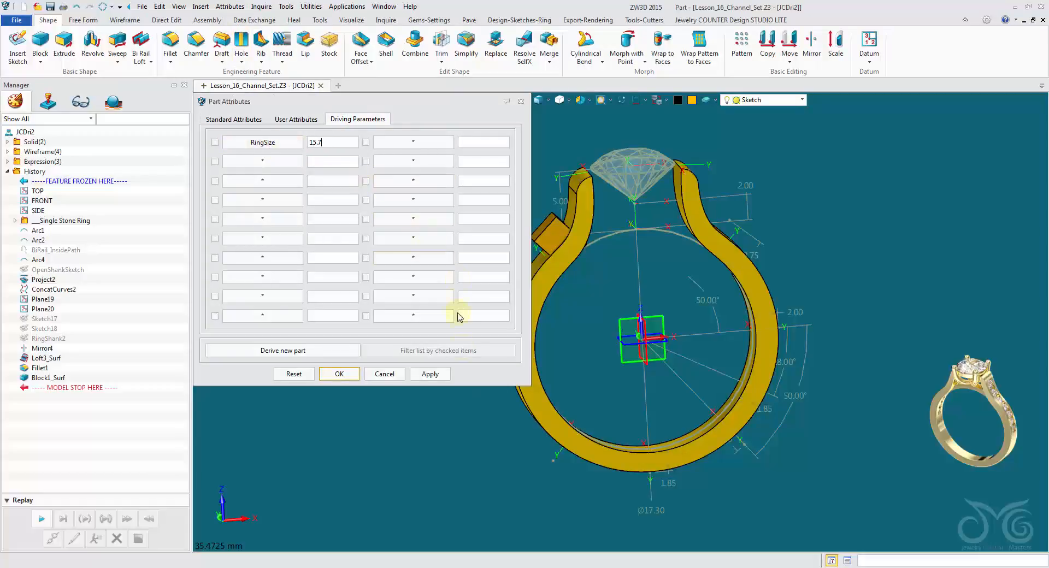
pyautogui.click(432, 374)
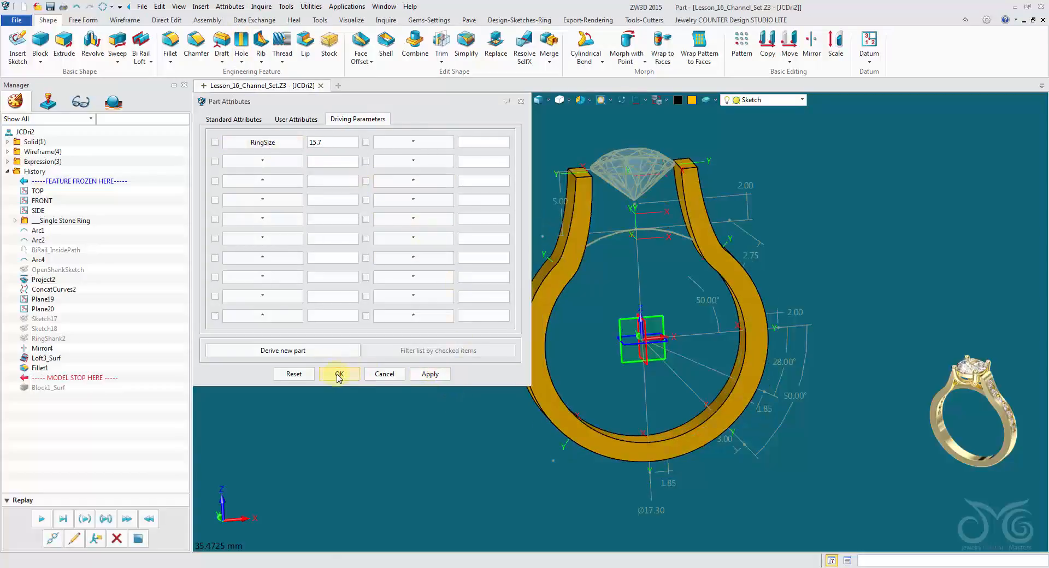
pyautogui.click(339, 375)
# Accept the block's definition on the resized shank, return to the ring assembly and regenerate it.
pyautogui.click(71, 540)
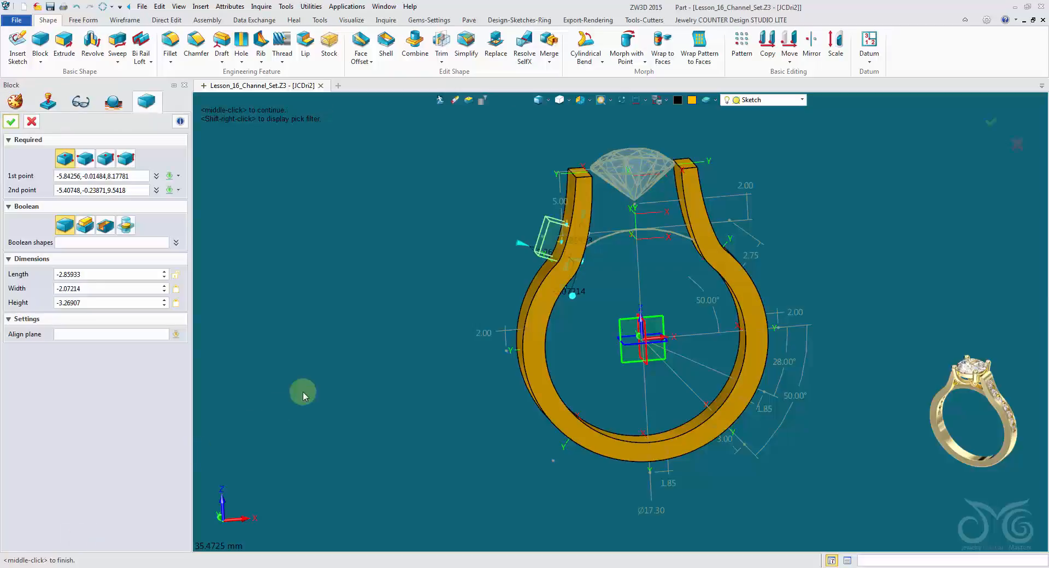
pyautogui.click(12, 121)
pyautogui.moveTo(497, 313); pyautogui.dragTo(499, 159, button='right')
pyautogui.click(442, 100)
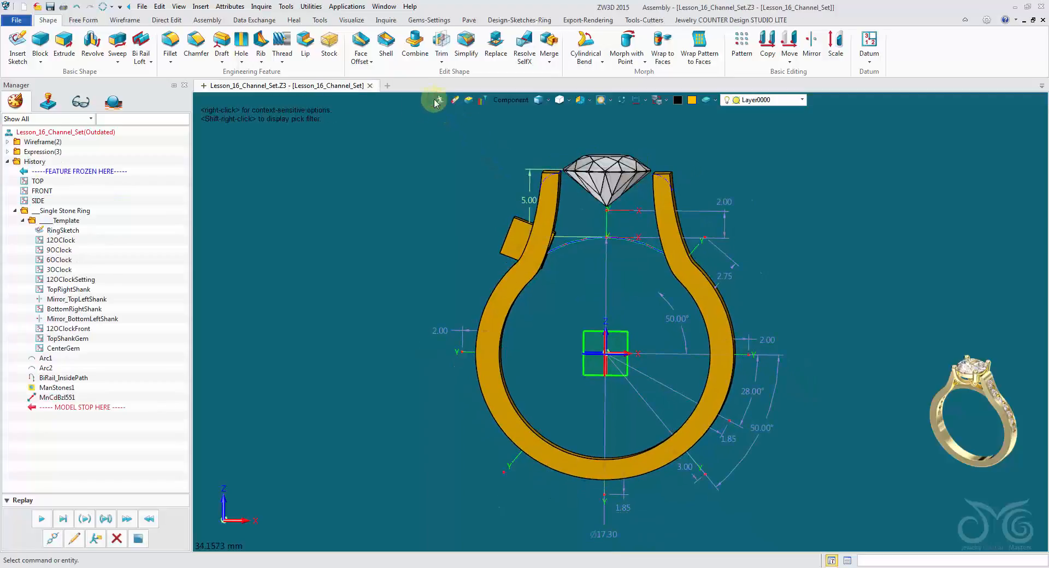
pyautogui.click(103, 6)
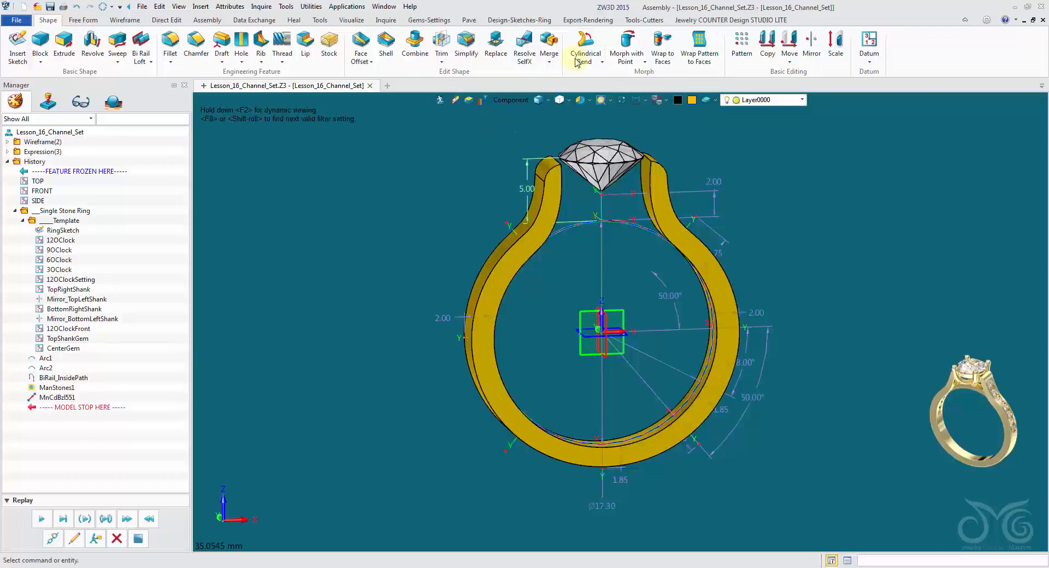
# Tweak the OpenShank_Flat component from the assembly with the Tweak Tool, setting its RingSize to 16.5.
pyautogui.click(646, 20)
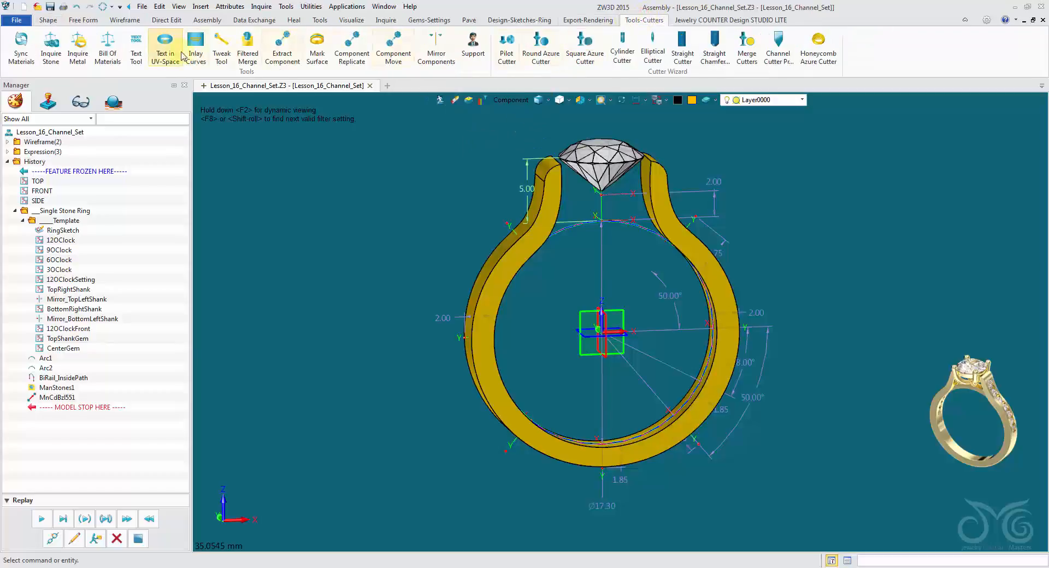
pyautogui.click(222, 48)
pyautogui.click(561, 237)
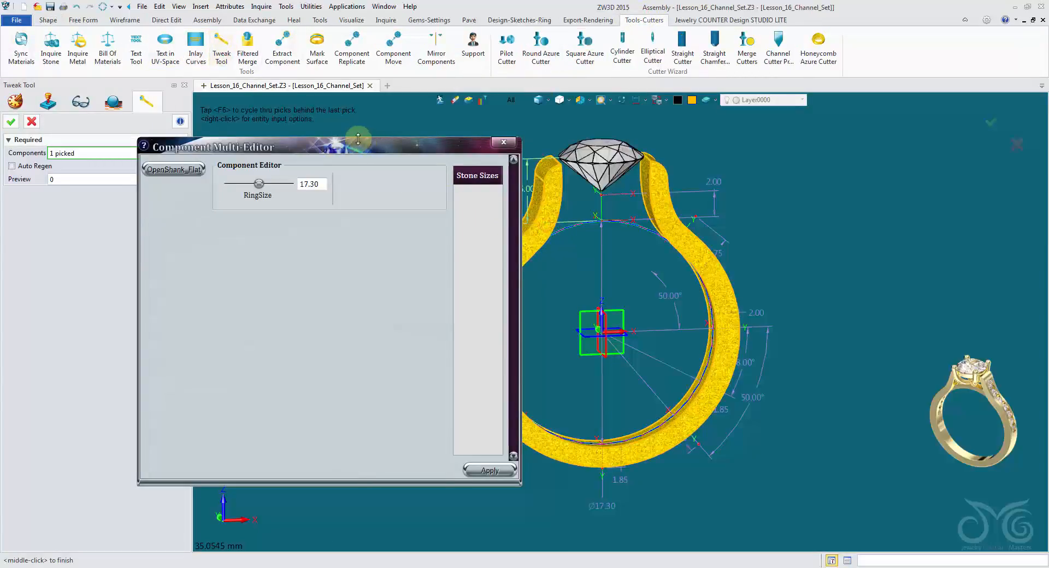
pyautogui.moveTo(354, 150); pyautogui.dragTo(277, 100)
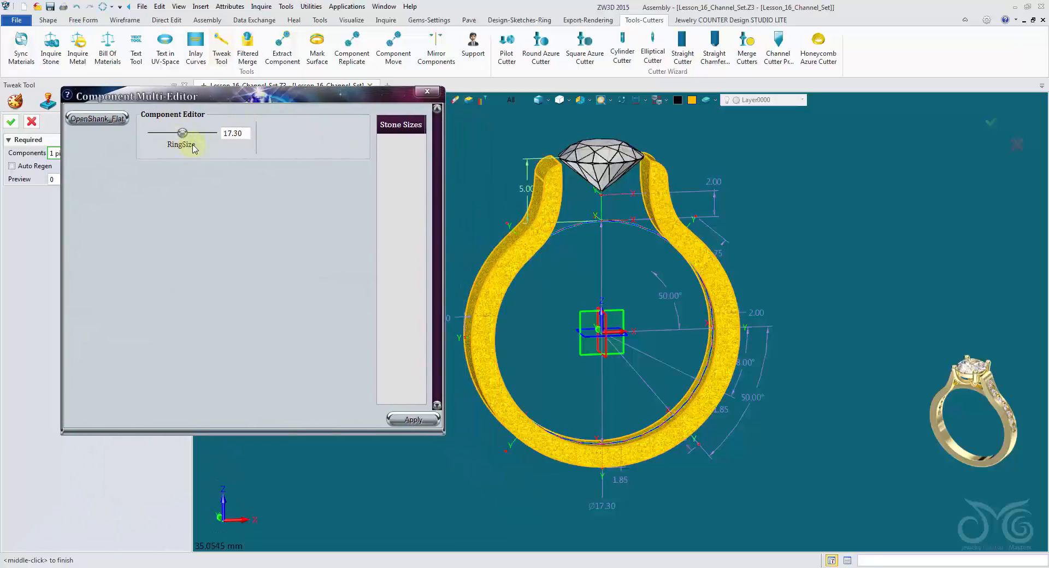
pyautogui.click(106, 120)
pyautogui.moveTo(244, 133); pyautogui.dragTo(147, 134)
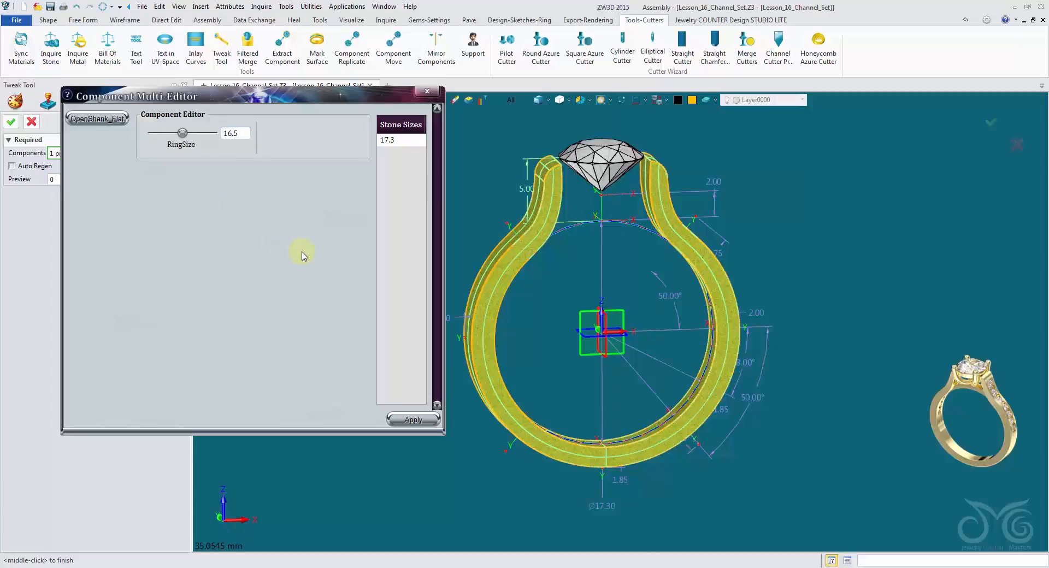
pyautogui.write('16.5')
pyautogui.click(413, 420)
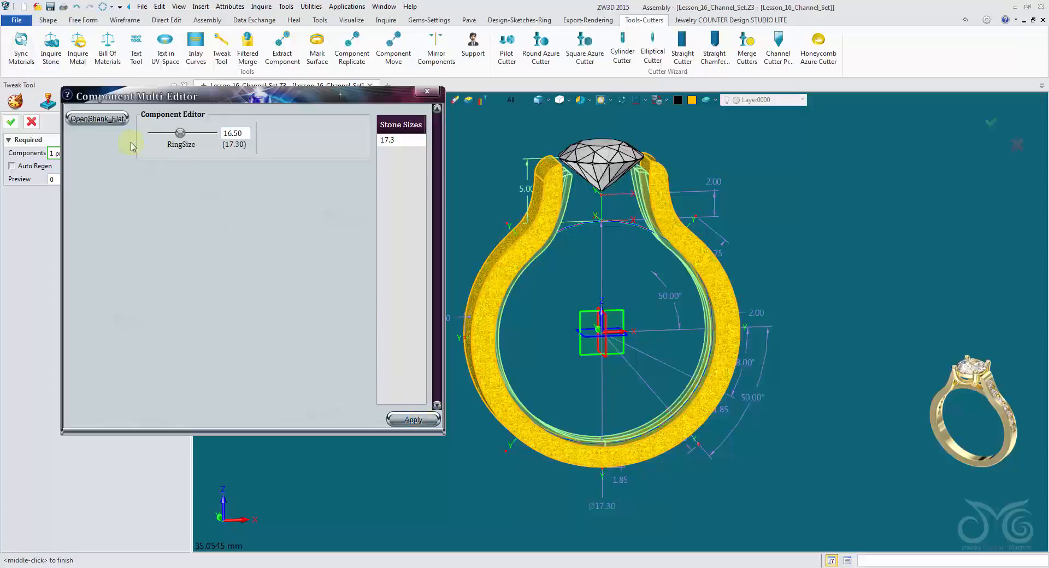
pyautogui.click(10, 123)
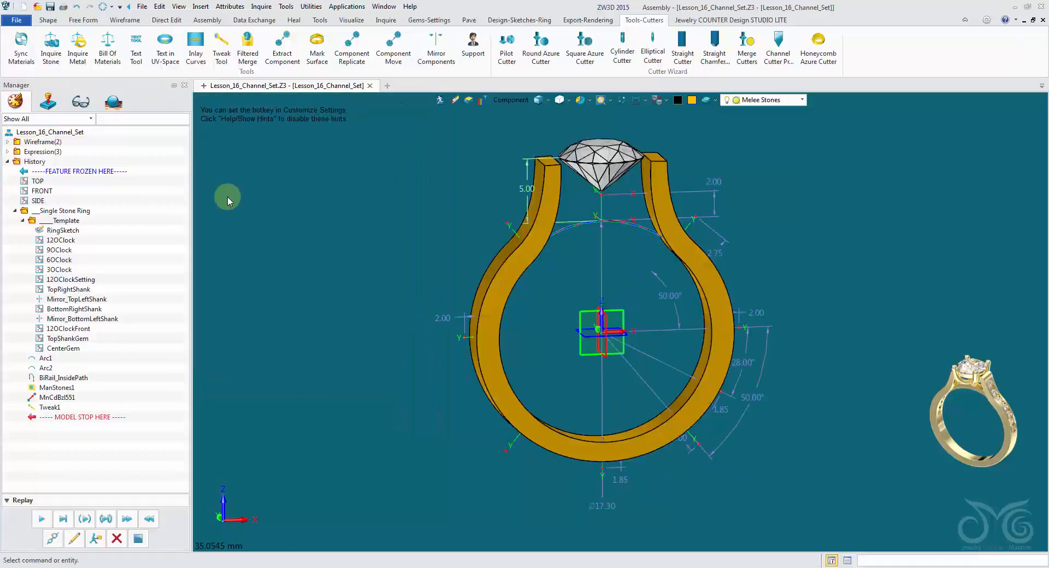
# Inspect how the tweaked shank fits the template's finger circle from several angles and up close.
pyautogui.moveTo(556, 197); pyautogui.dragTo(583, 229, button='right')
pyautogui.scroll(1, 584, 229)
pyautogui.moveTo(584, 230); pyautogui.dragTo(648, 214, button='middle')
pyautogui.scroll(1, 647, 213)
pyautogui.moveTo(619, 196); pyautogui.dragTo(649, 175, button='right')
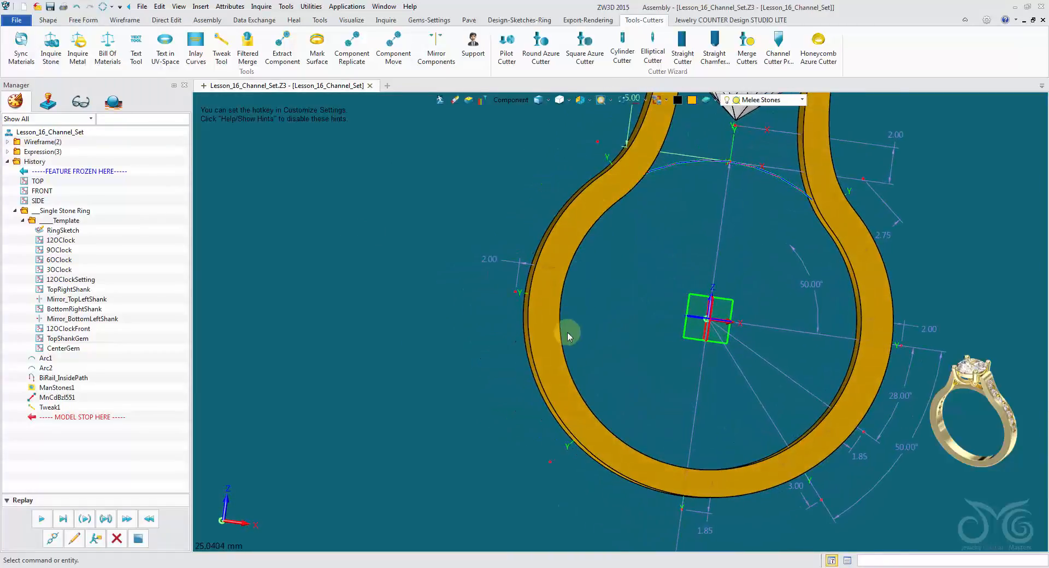
pyautogui.moveTo(742, 445); pyautogui.dragTo(735, 432, button='right')
pyautogui.scroll(-3, 708, 307)
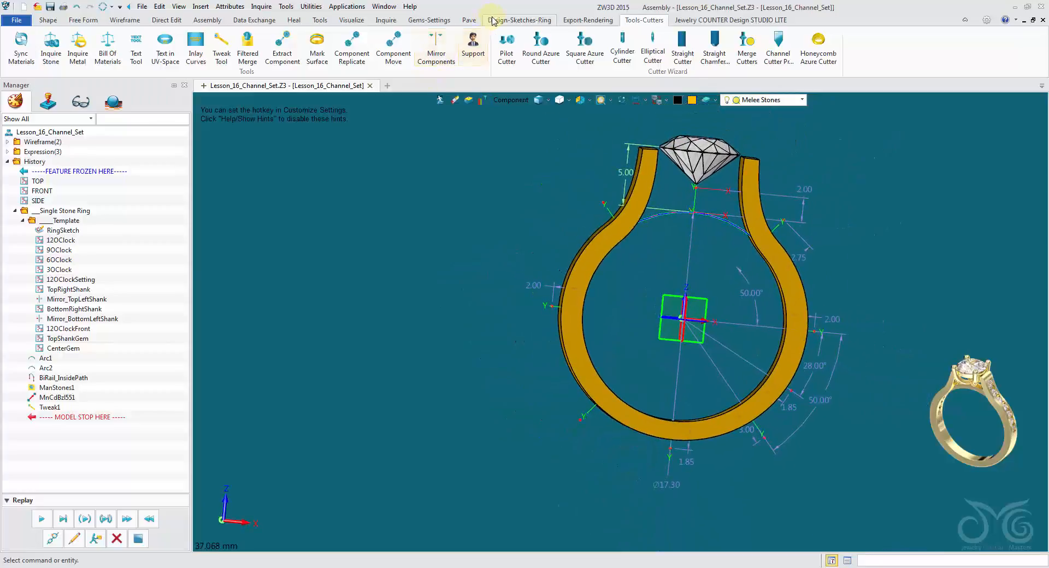
# Apply US ring size 6 with a 16.5 mm diameter to the ring template using the Ring Size picker.
pyautogui.click(444, 22)
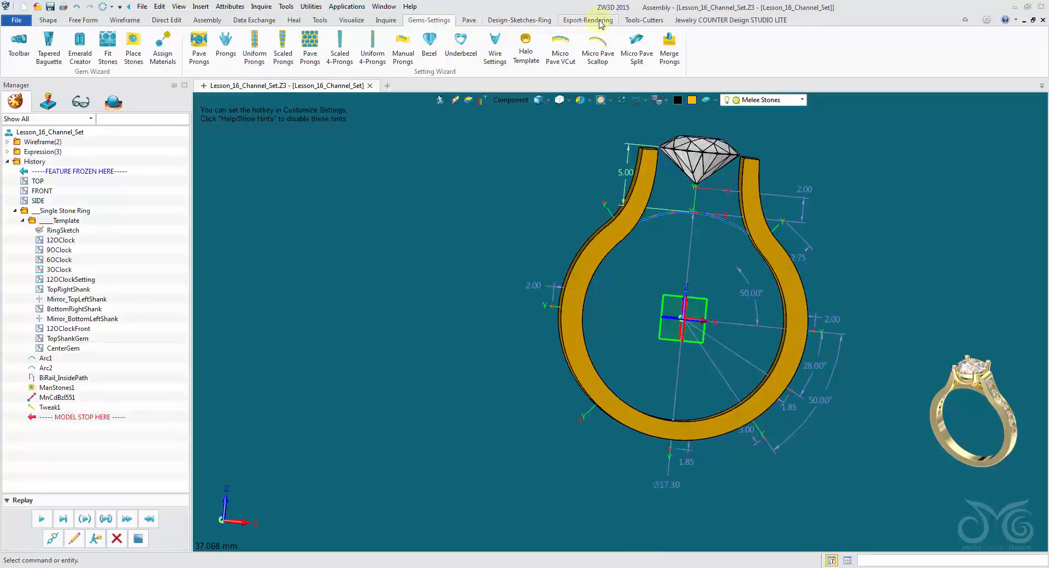
pyautogui.click(527, 22)
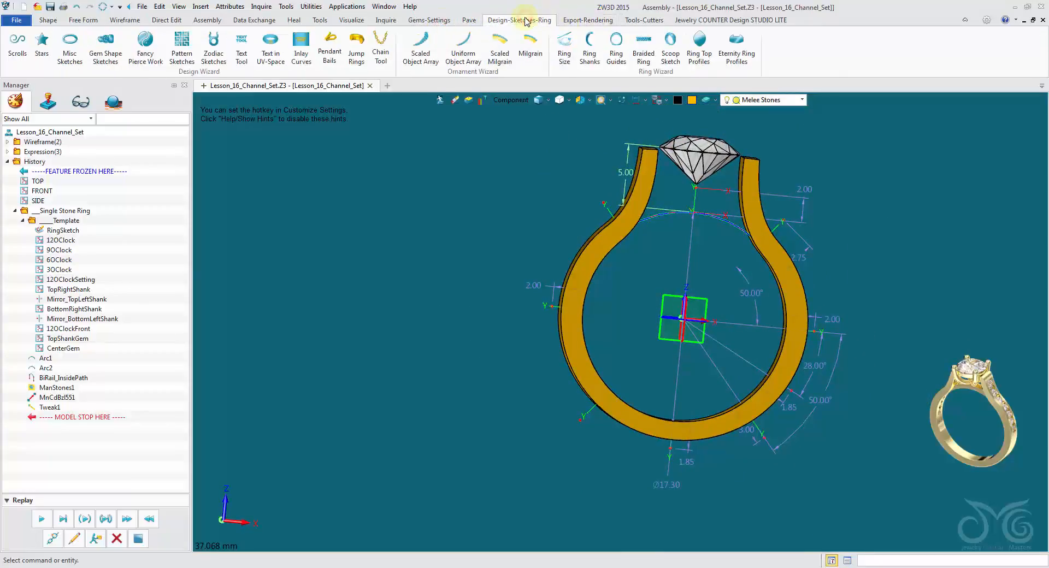
pyautogui.click(564, 49)
pyautogui.scroll(-2, 253, 301)
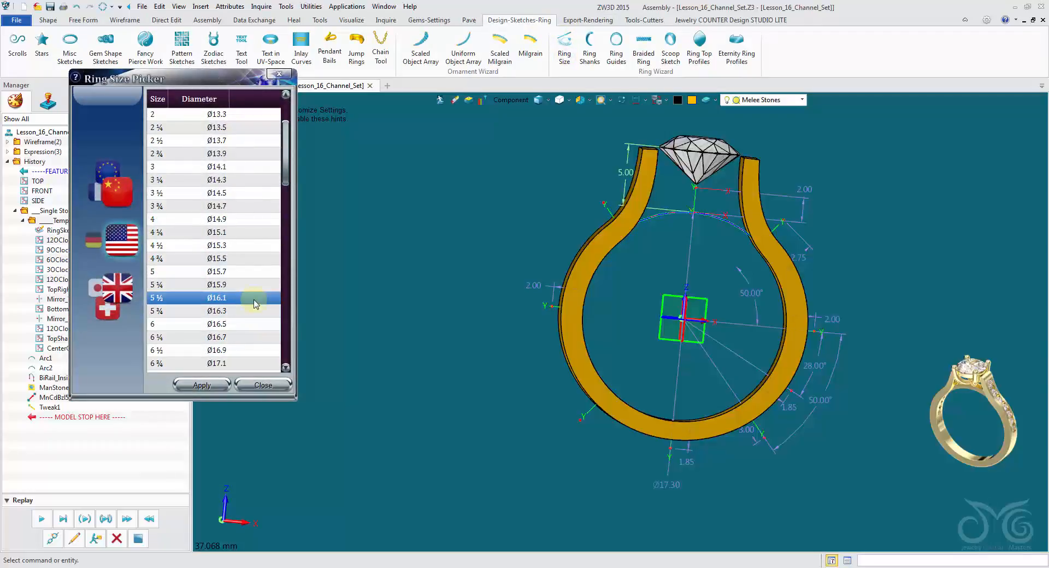
pyautogui.click(228, 326)
pyautogui.click(201, 385)
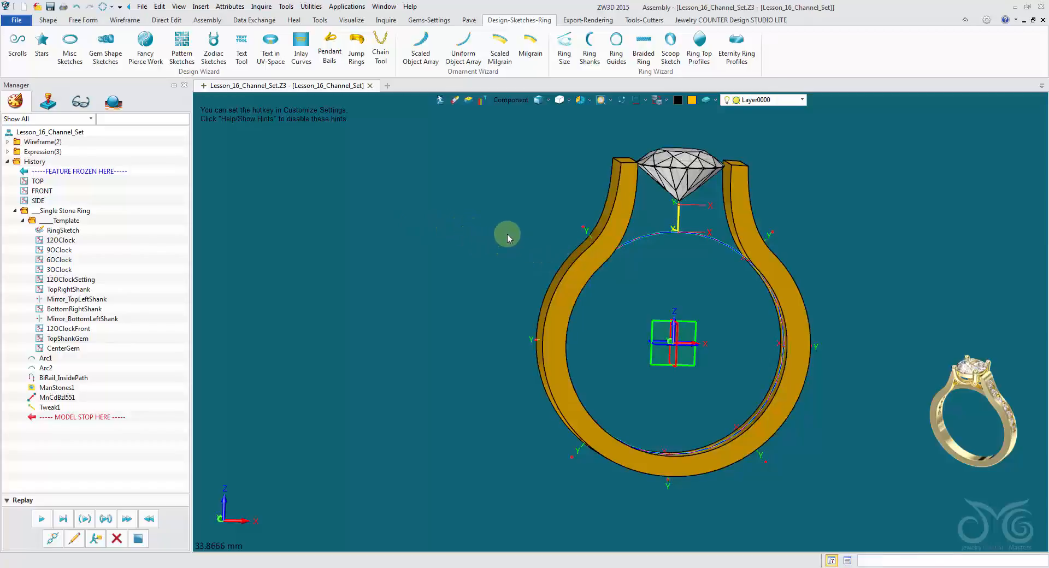
# Open the shank component for editing from the ring assembly and show it in the front view.
pyautogui.doubleClick(596, 251)
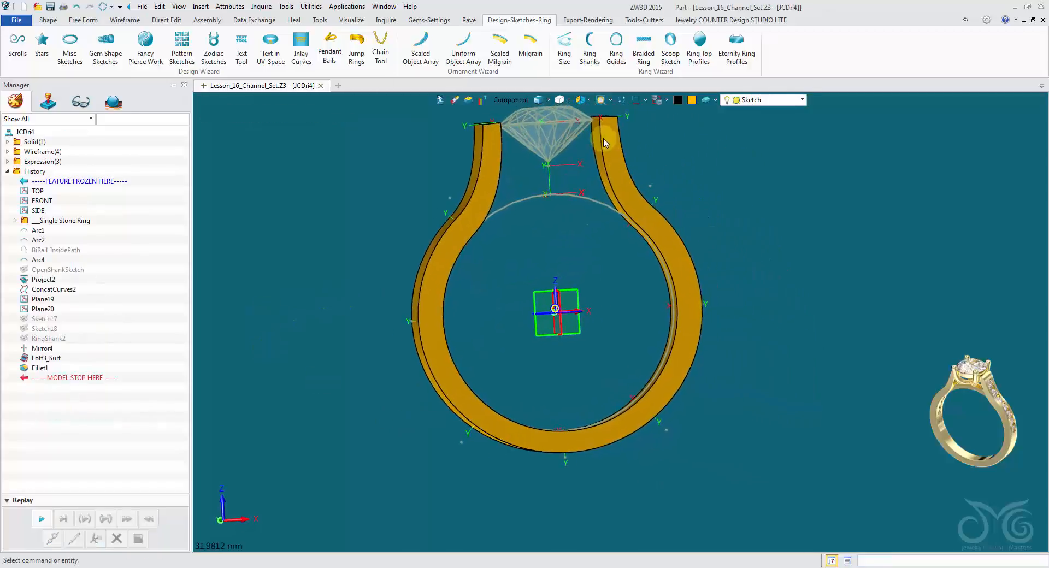
pyautogui.click(591, 101)
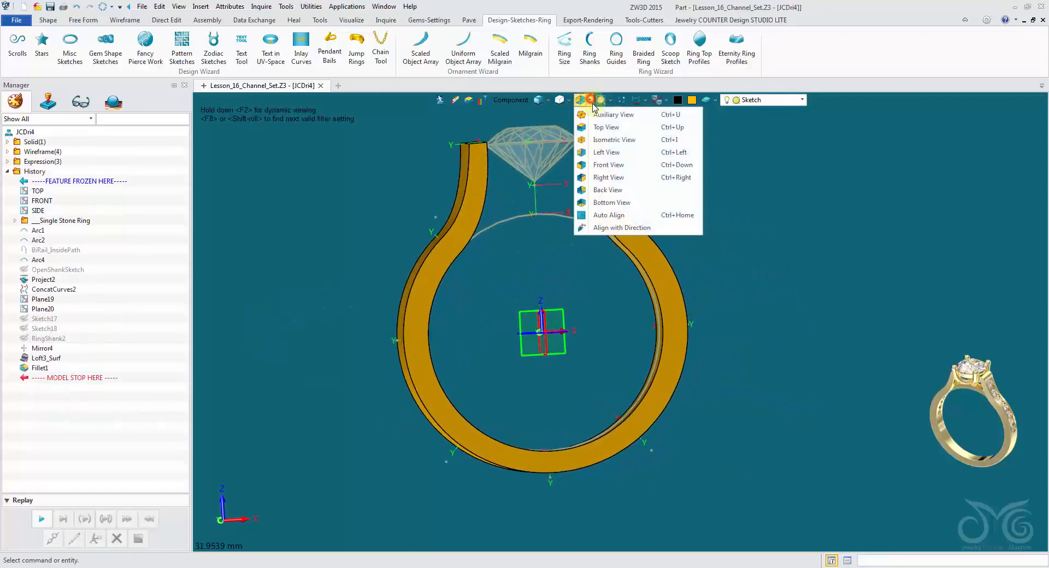
pyautogui.click(608, 164)
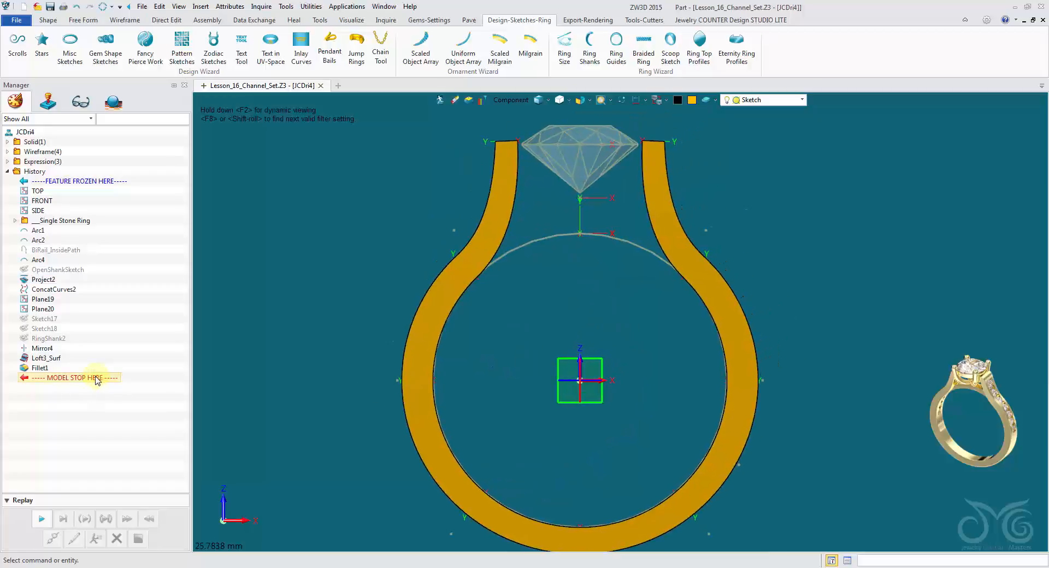
# Roll the shank's history back above OpenShankSketch, view that sketch, exit it and replay the features.
pyautogui.moveTo(74, 380)
pyautogui.mouseDown()
pyautogui.moveTo(105, 275)
pyautogui.moveTo(76, 269)
pyautogui.moveTo(76, 257)
pyautogui.mouseUp()
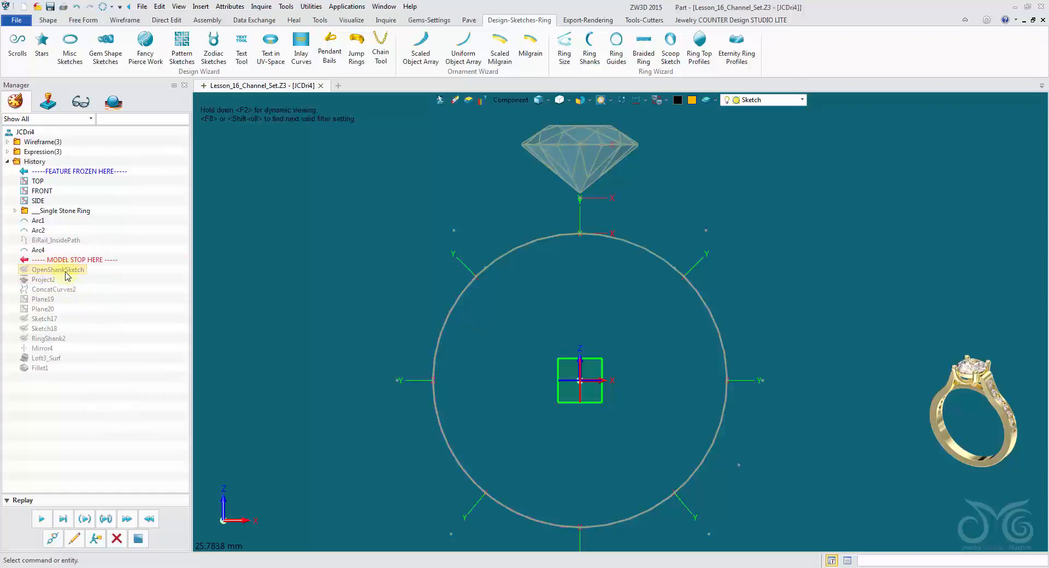
pyautogui.click(75, 539)
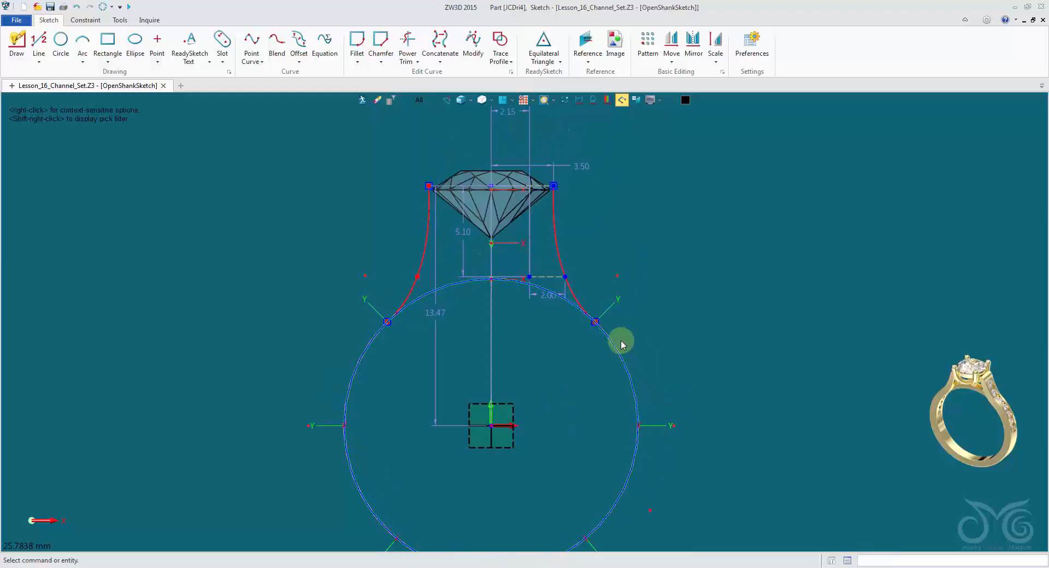
pyautogui.click(375, 103)
pyautogui.click(70, 521)
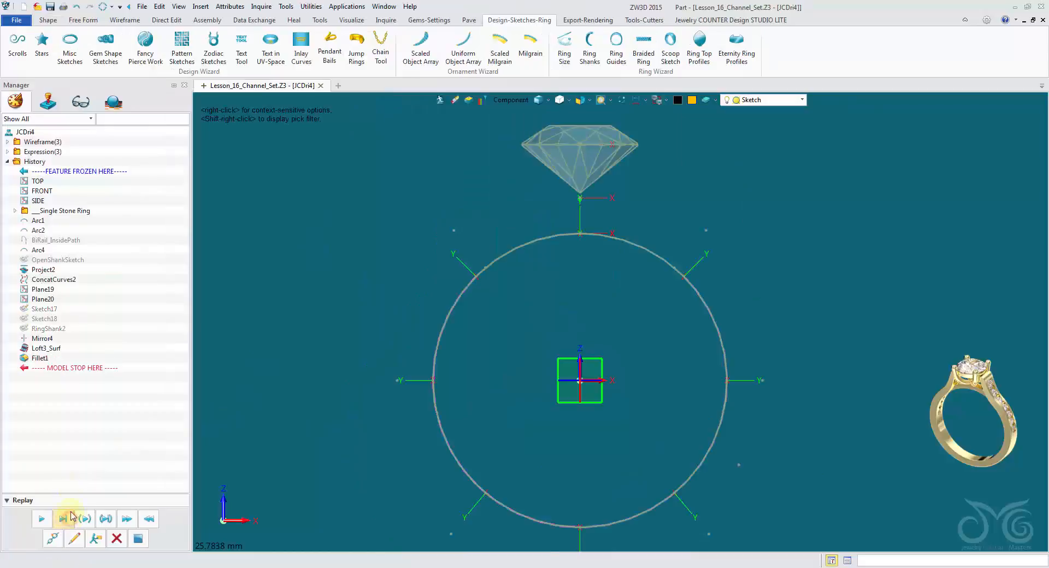
# Reopen OpenShankSketch for editing with the shank solid displayed behind its curves and dimensions.
pyautogui.rightClick(61, 271)
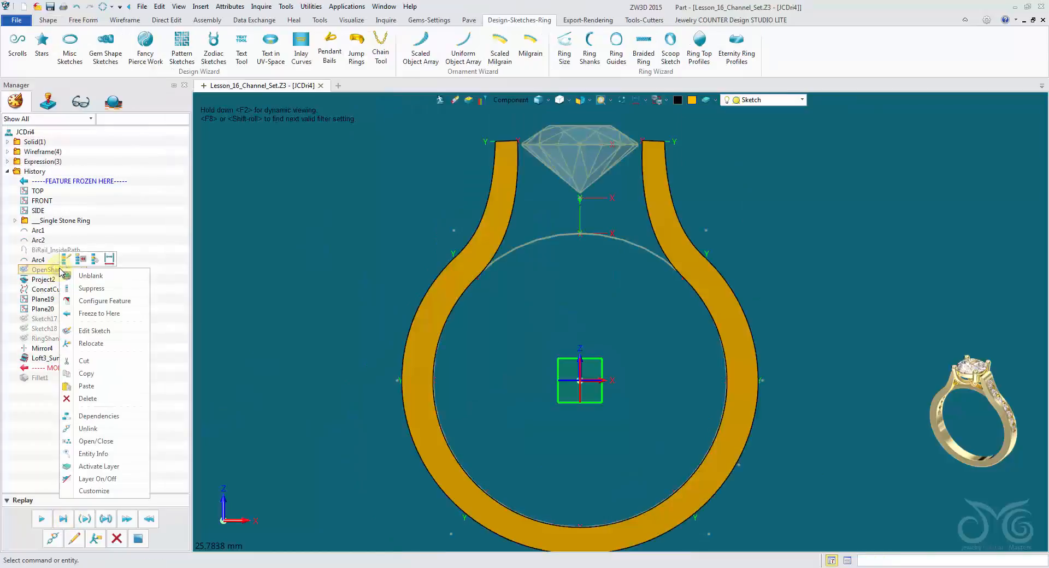
pyautogui.click(104, 332)
pyautogui.moveTo(567, 257); pyautogui.dragTo(525, 389, button='middle')
pyautogui.scroll(2, 569, 200)
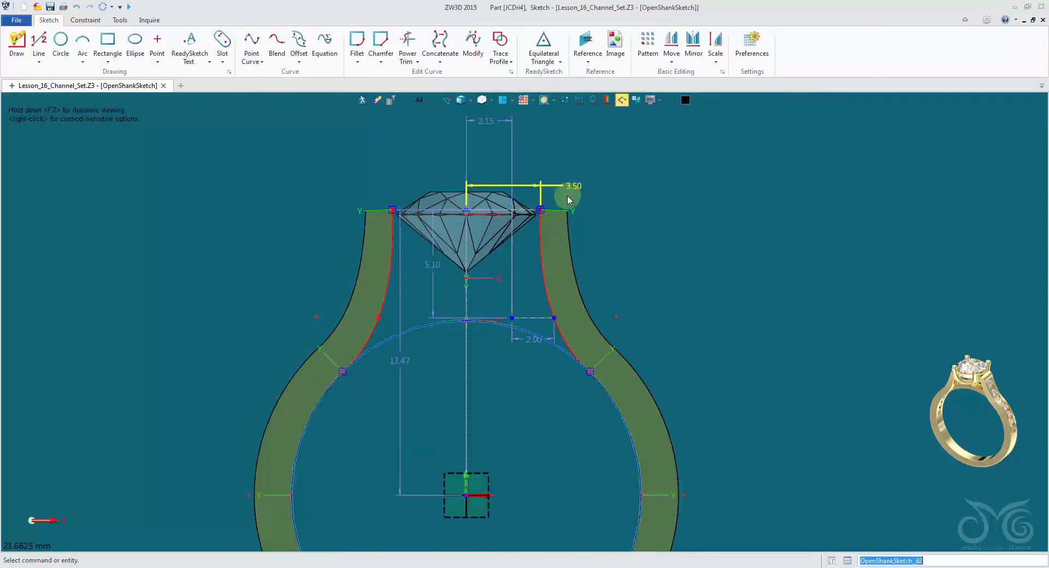
# Compare the open shank sketch's curves against the ring section and stone by hiding and redisplaying the surrounding geometry.
pyautogui.scroll(1, 568, 196)
pyautogui.moveTo(663, 302); pyautogui.dragTo(683, 255, button='middle')
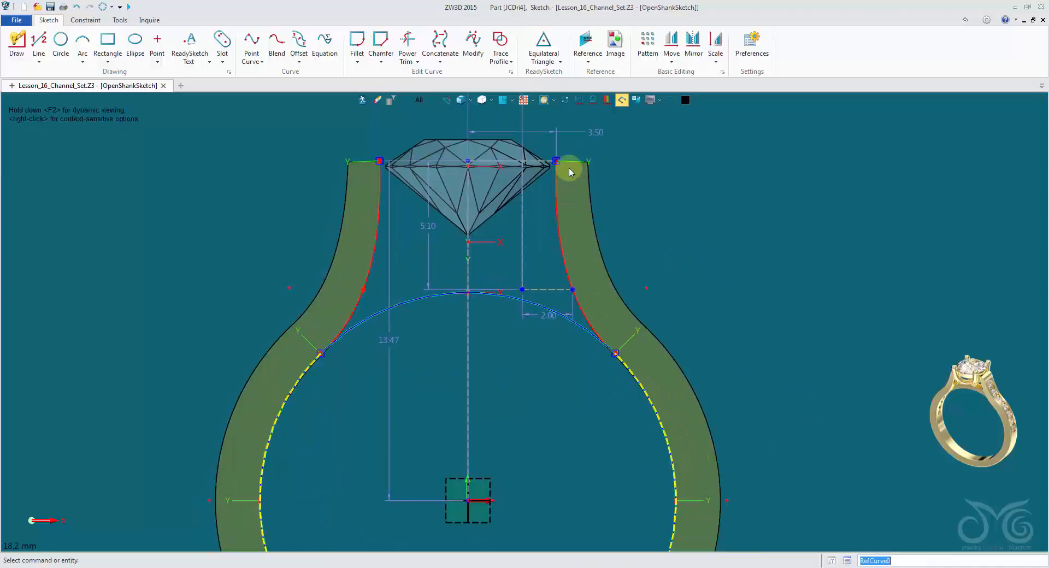
pyautogui.click(565, 102)
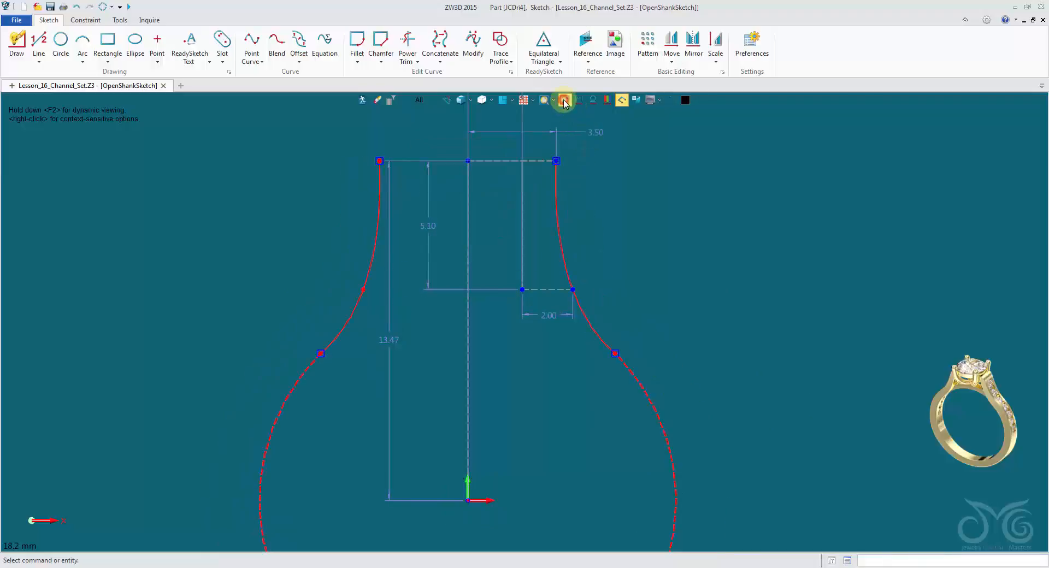
pyautogui.click(564, 100)
pyautogui.moveTo(754, 254); pyautogui.dragTo(790, 308, button='middle')
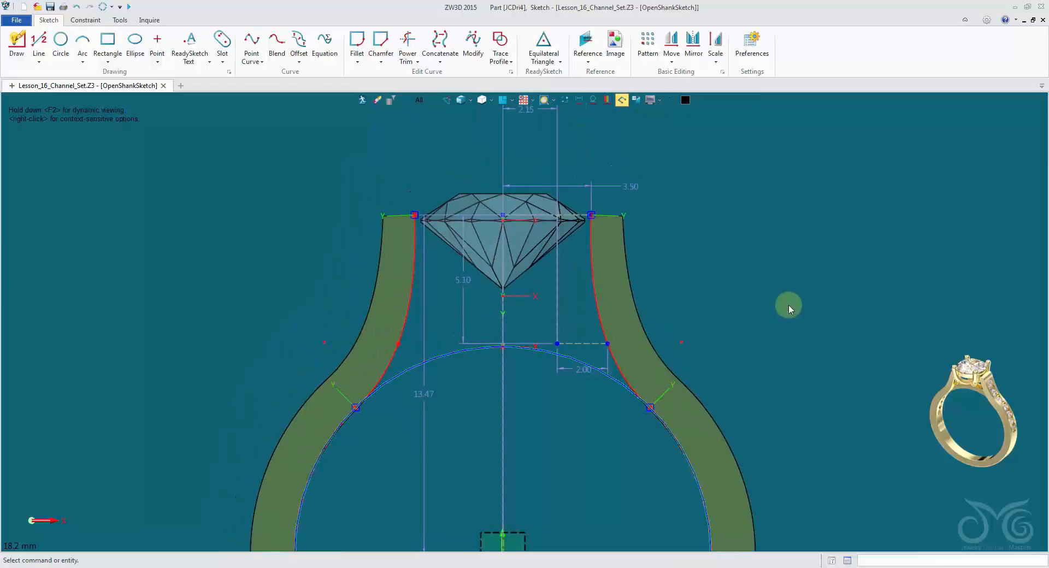
pyautogui.scroll(-1, 788, 304)
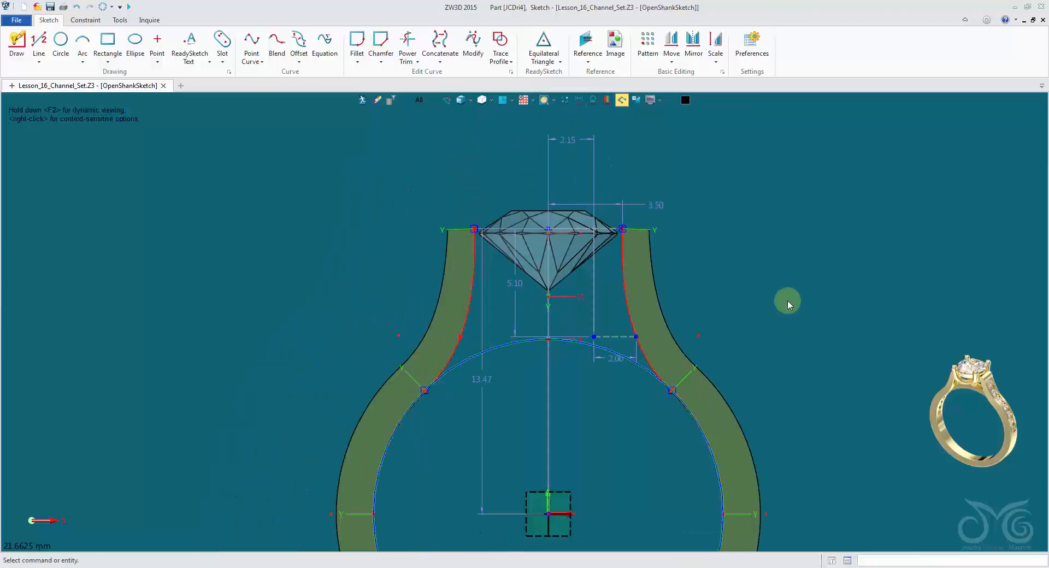
pyautogui.click(565, 102)
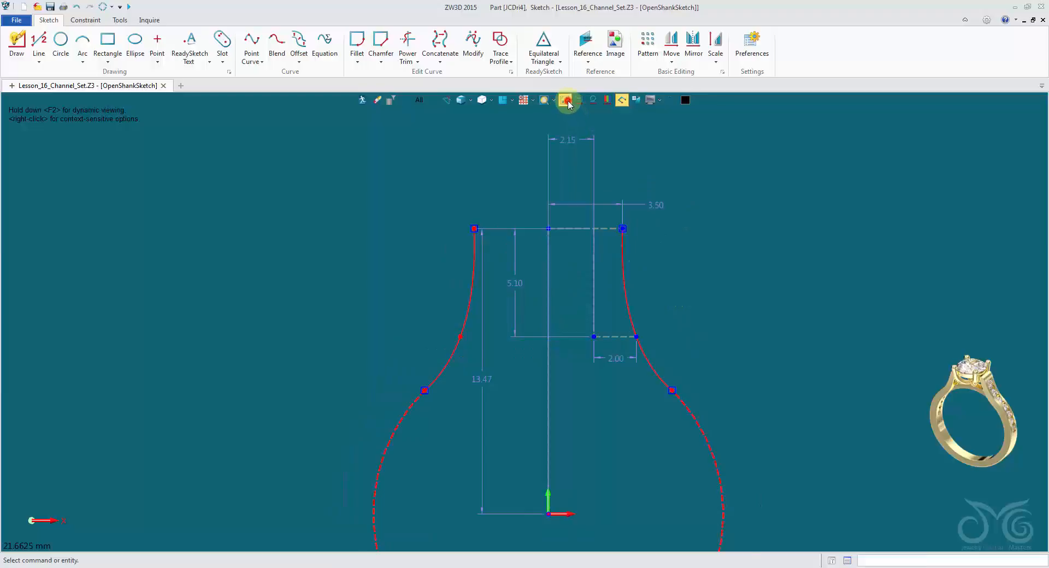
pyautogui.click(566, 101)
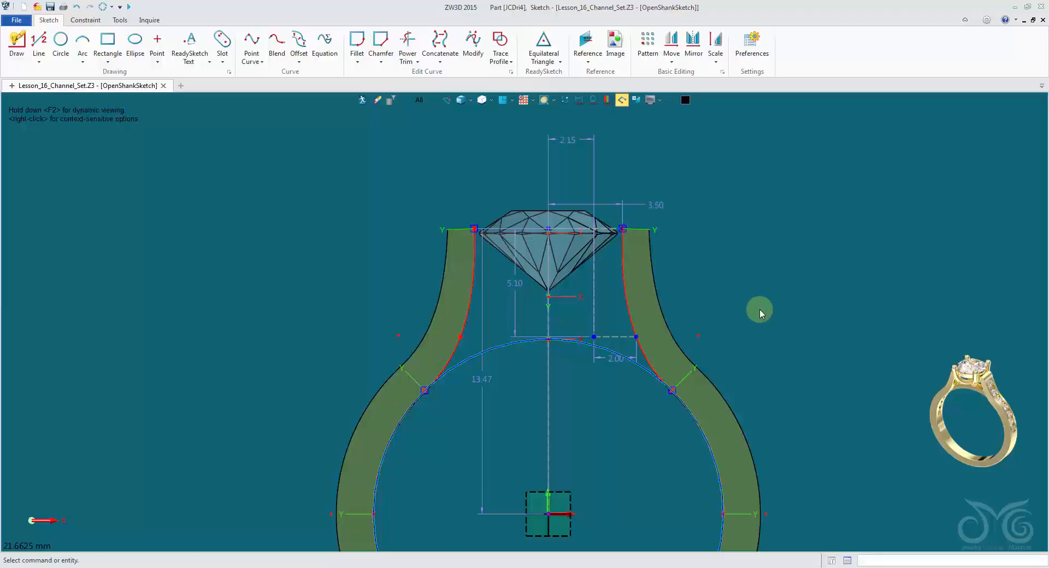
# Set the vertical dimension from the ring centre to the shank curves' upper endpoints to 12.4 mm.
pyautogui.moveTo(812, 394); pyautogui.dragTo(787, 377, button='middle')
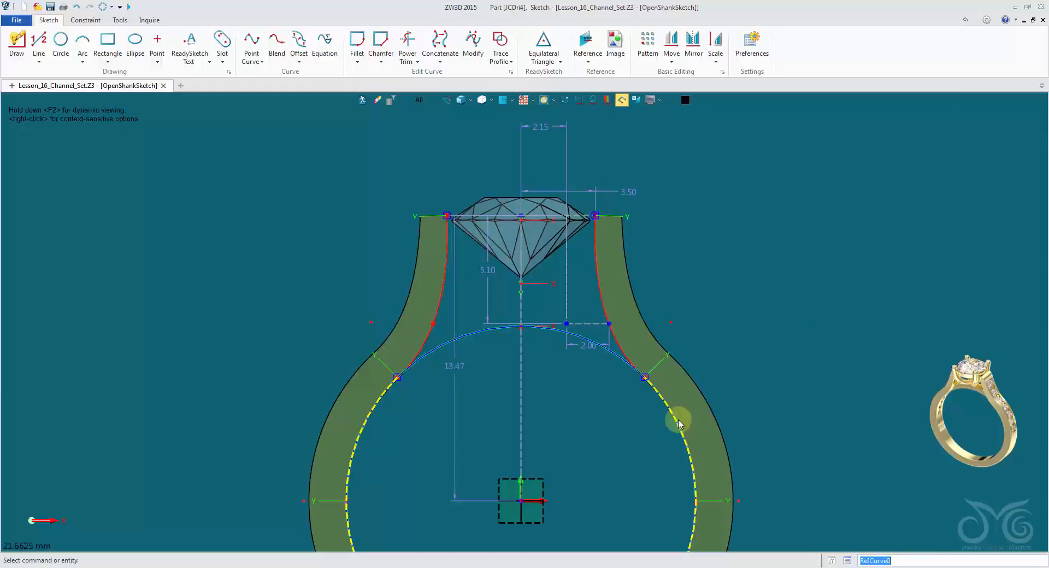
pyautogui.doubleClick(467, 370)
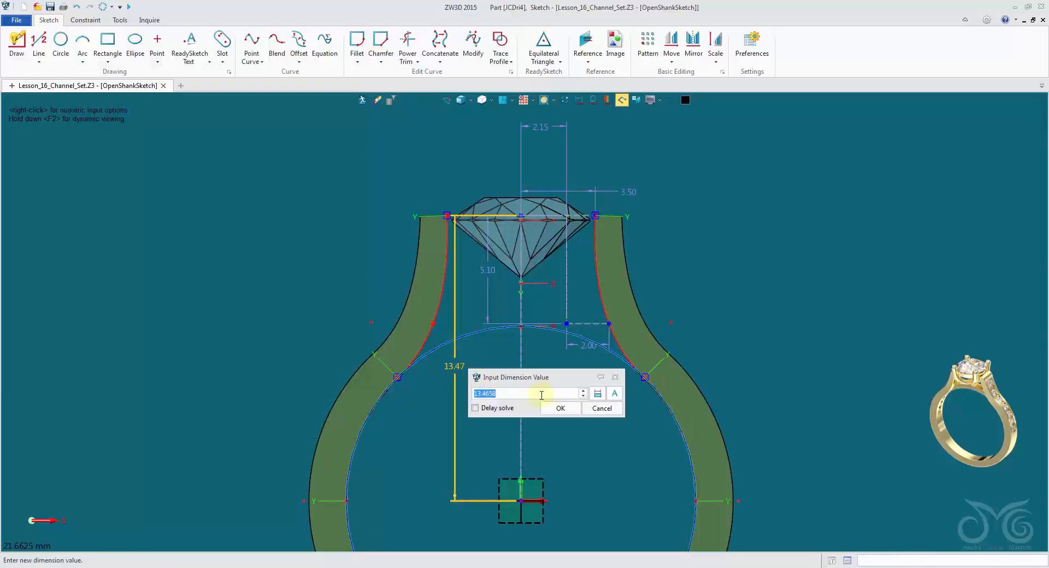
pyautogui.scroll(-20, 539, 395)
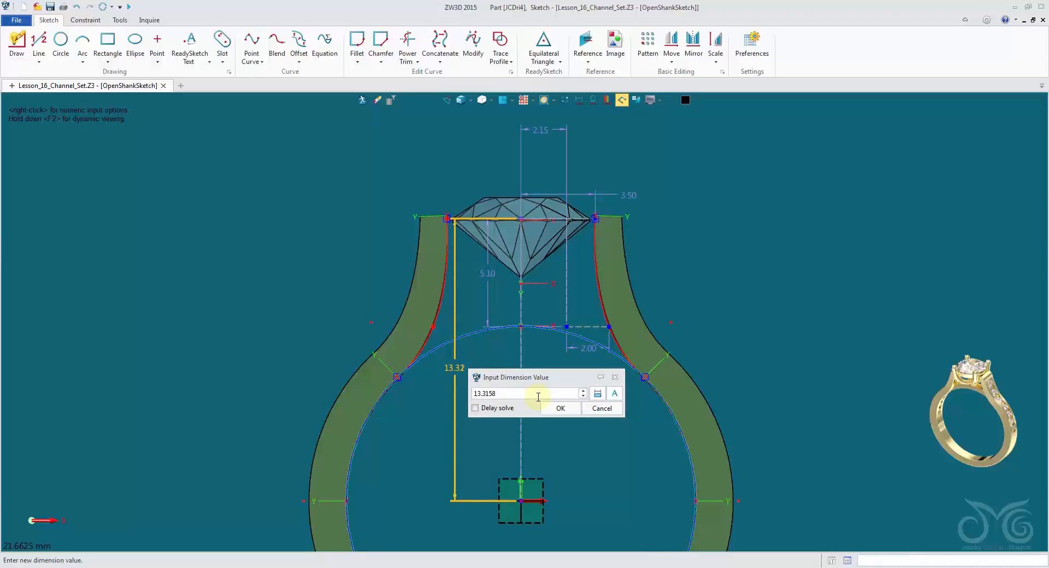
pyautogui.scroll(-20, 538, 397)
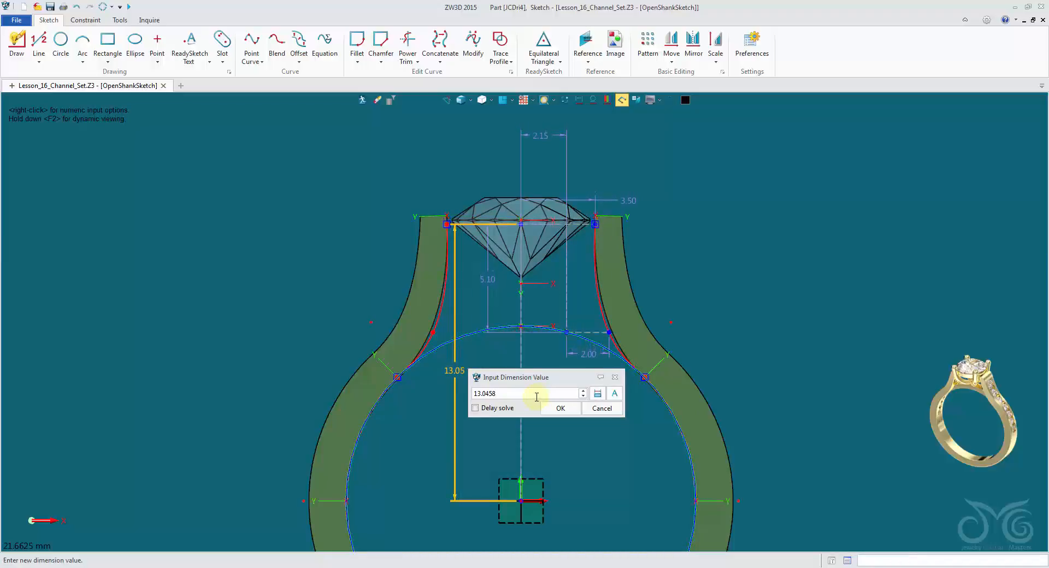
pyautogui.scroll(-19, 537, 396)
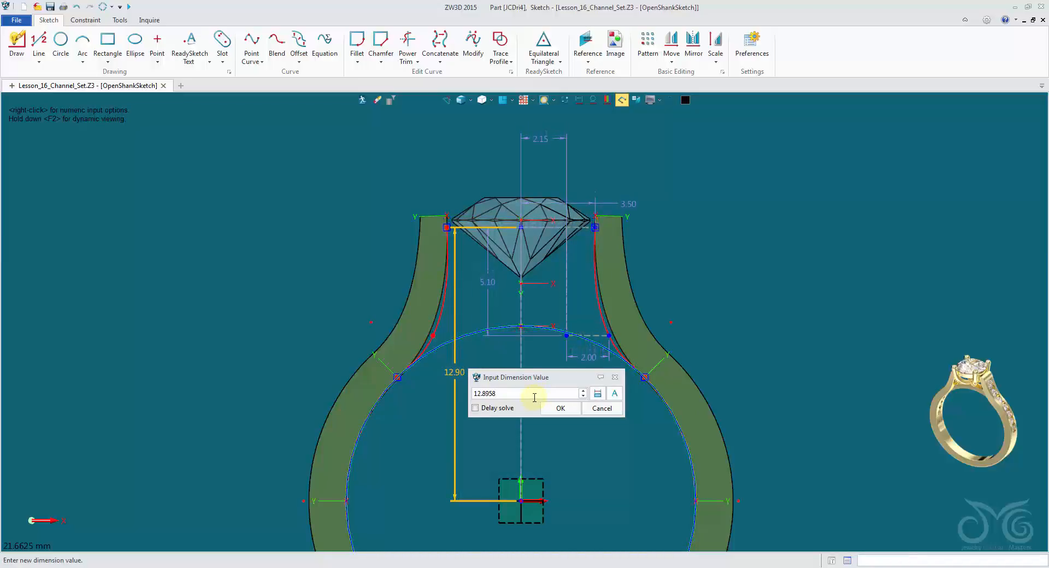
pyautogui.moveTo(524, 397); pyautogui.dragTo(437, 399)
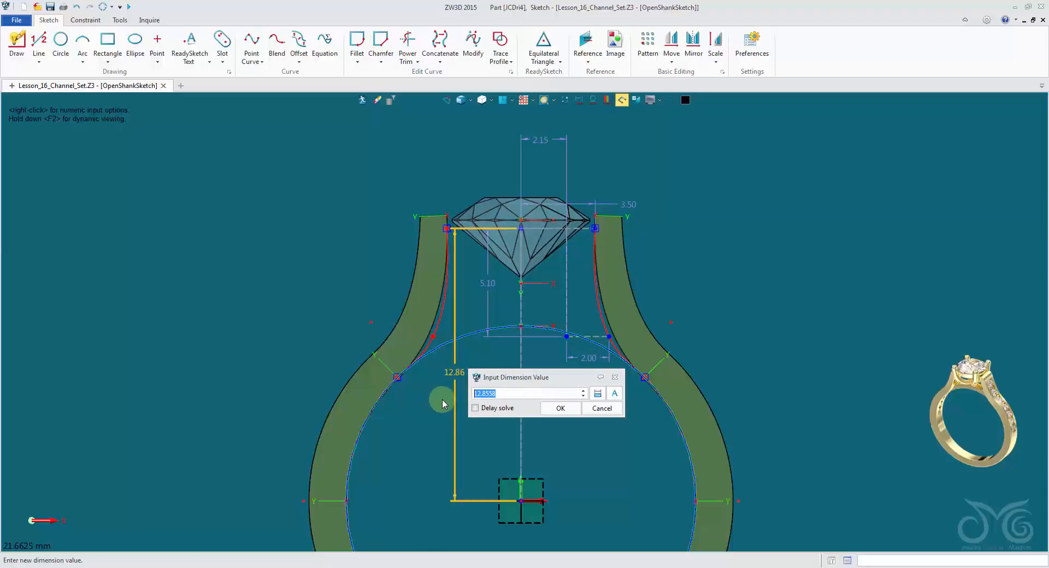
pyautogui.write('12.24')
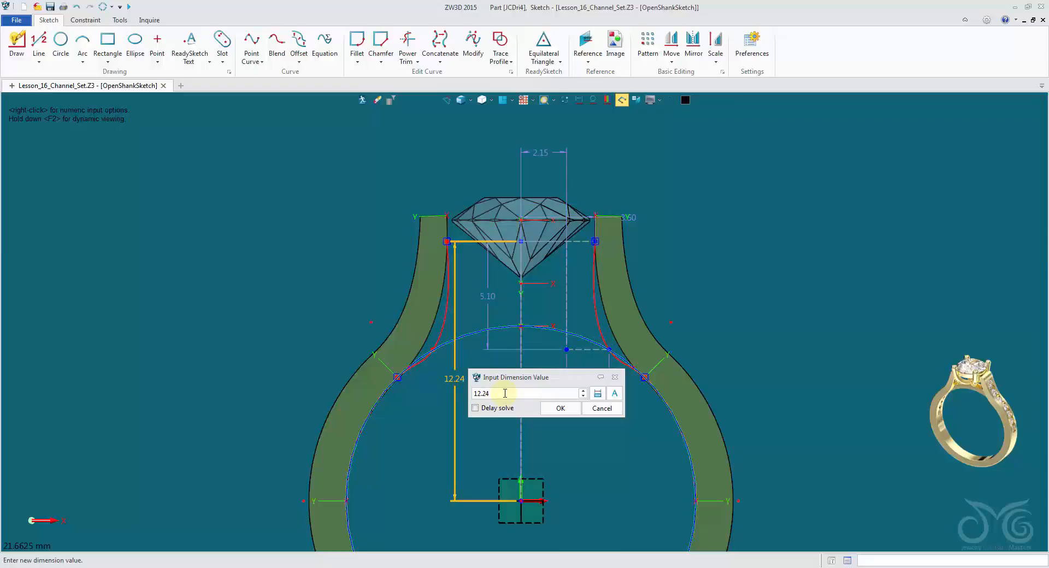
pyautogui.scroll(9, 505, 393)
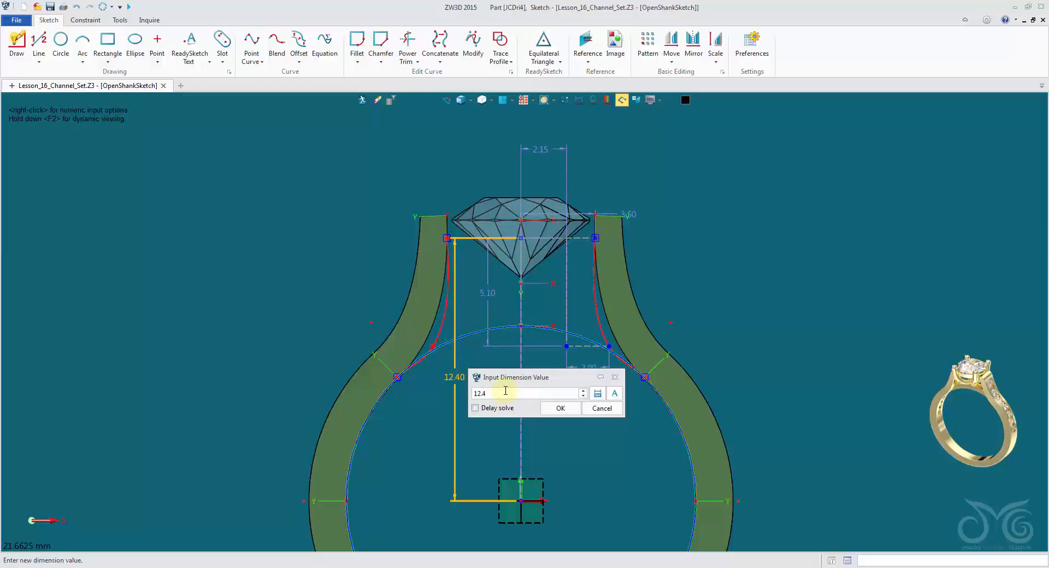
pyautogui.click(561, 409)
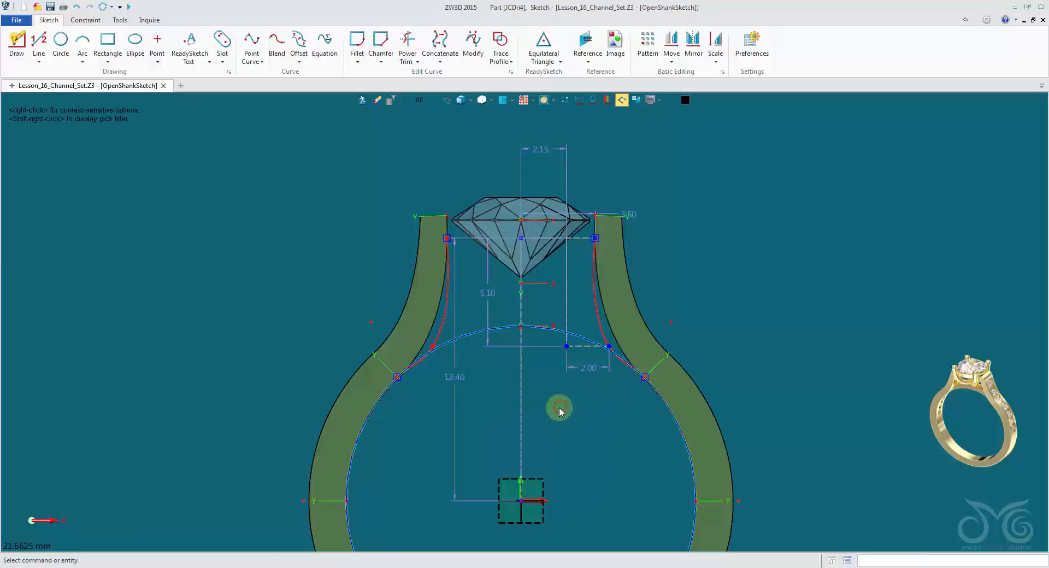
# Set the vertical dimension from the shank curves' upper endpoints down to the short dashed reference line to 4.45 mm.
pyautogui.scroll(2, 556, 410)
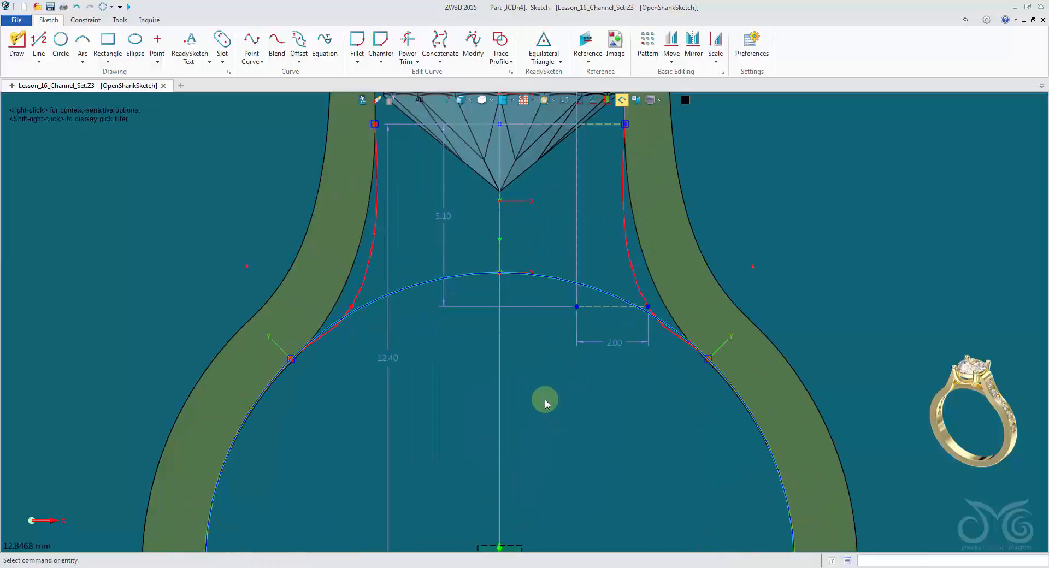
pyautogui.scroll(-1, 545, 400)
pyautogui.doubleClick(463, 245)
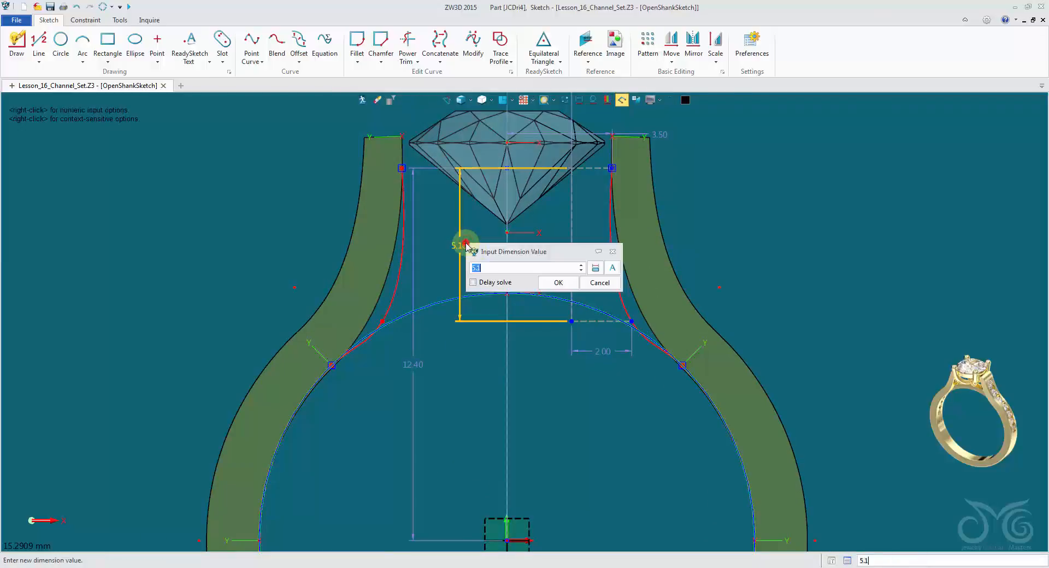
pyautogui.write('5.05')
pyautogui.scroll(-19, 498, 268)
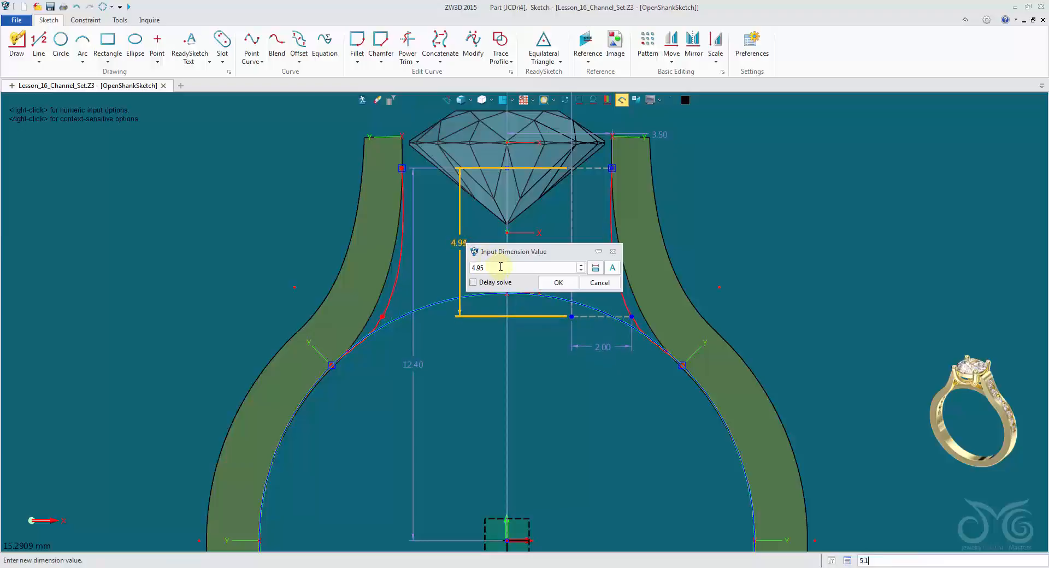
pyautogui.scroll(-9, 500, 267)
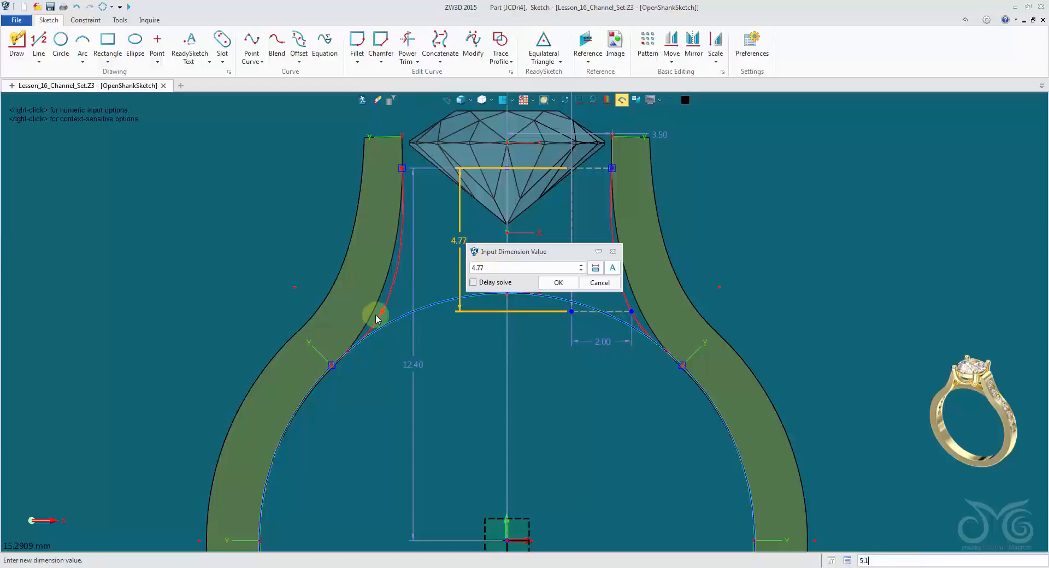
pyautogui.scroll(1, 520, 268)
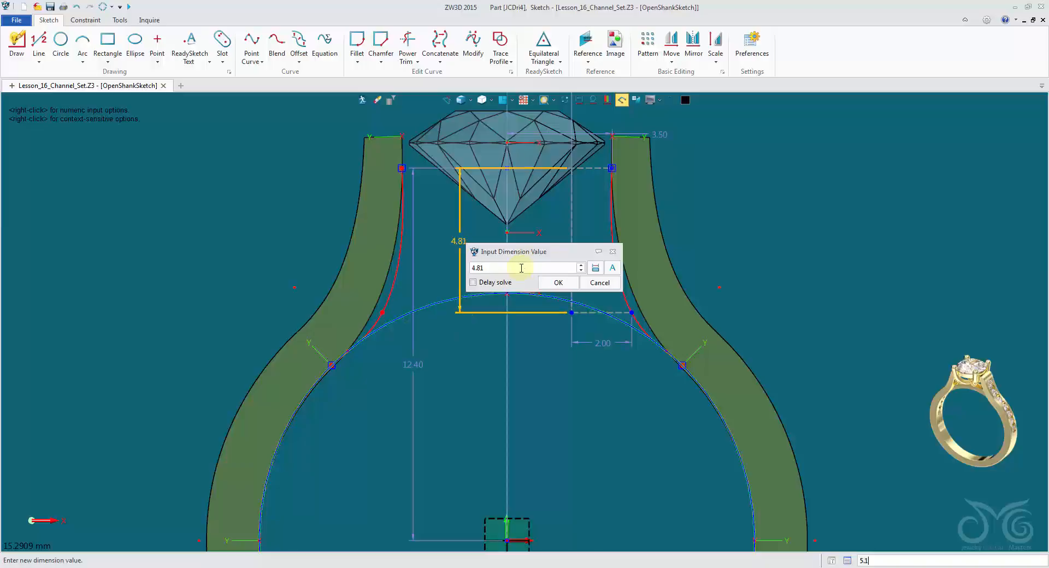
pyautogui.click(526, 267)
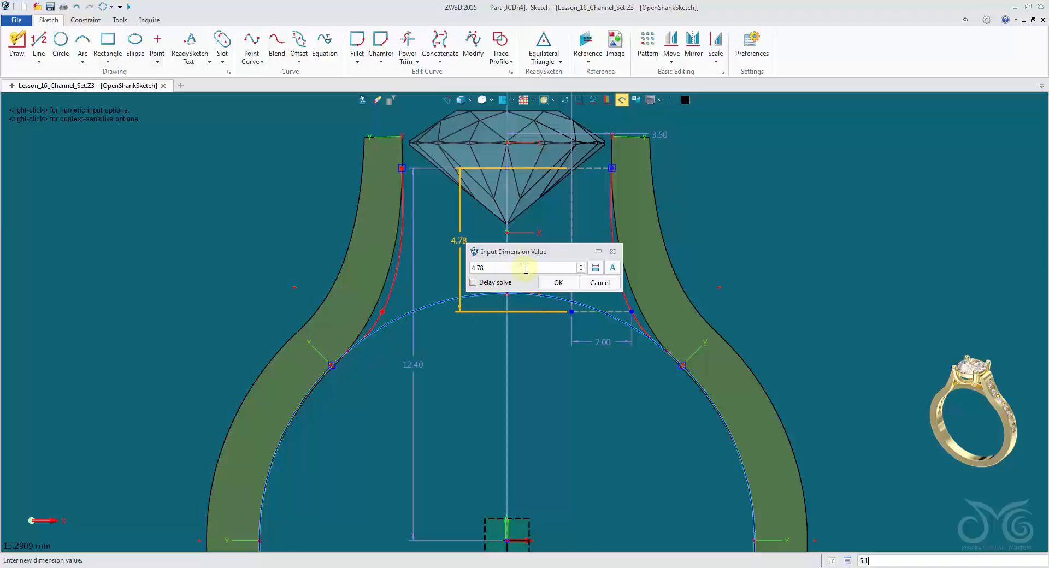
pyautogui.scroll(-7, 522, 269)
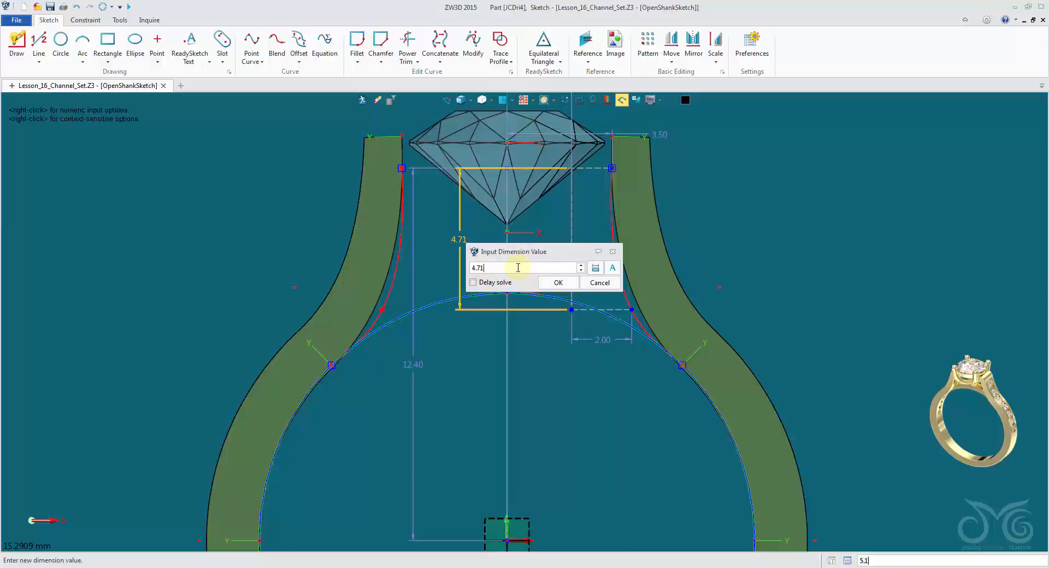
pyautogui.scroll(-18, 519, 267)
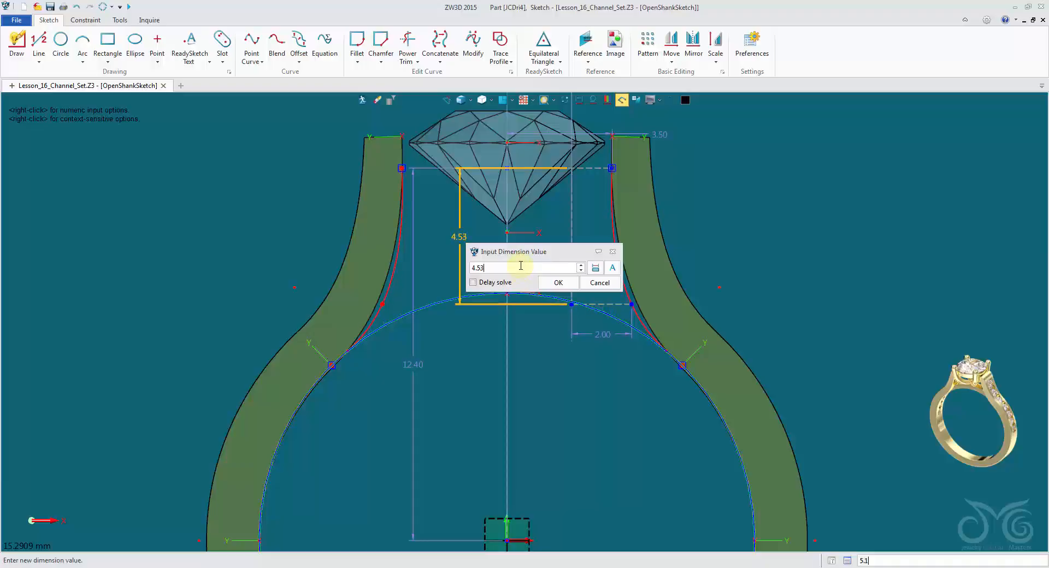
pyautogui.scroll(-8, 521, 266)
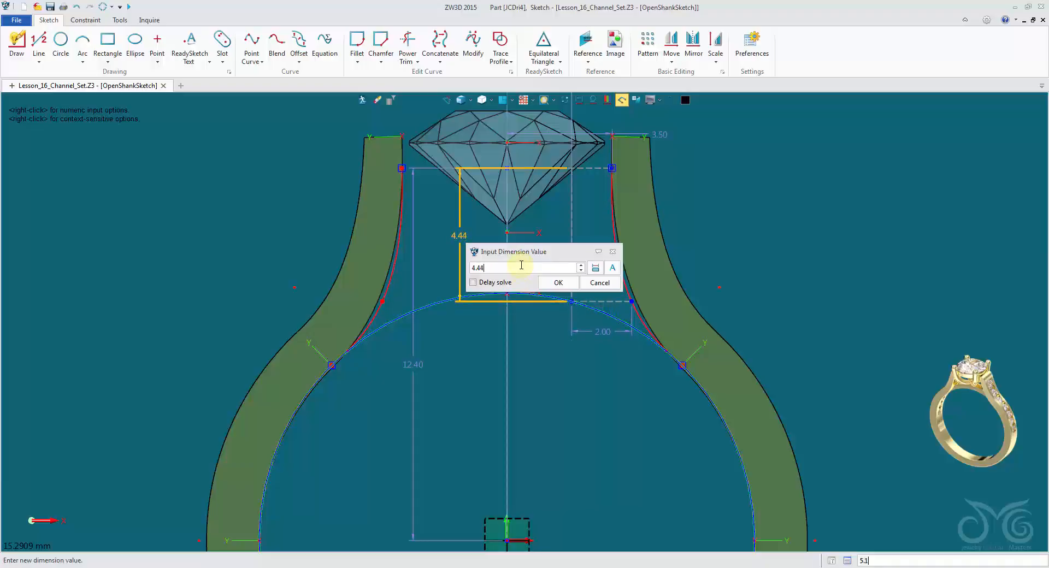
pyautogui.click(558, 283)
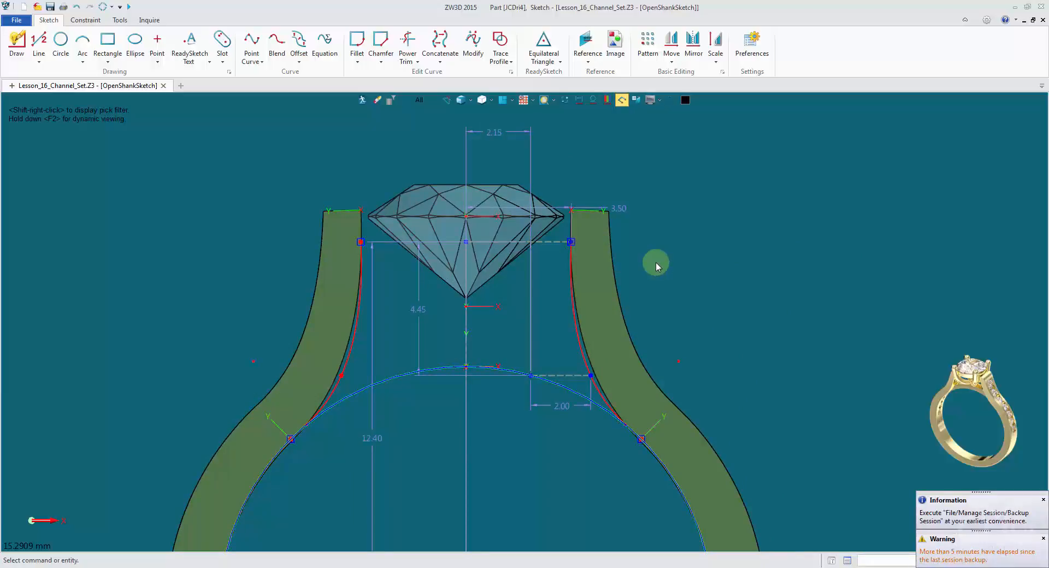
pyautogui.doubleClick(508, 133)
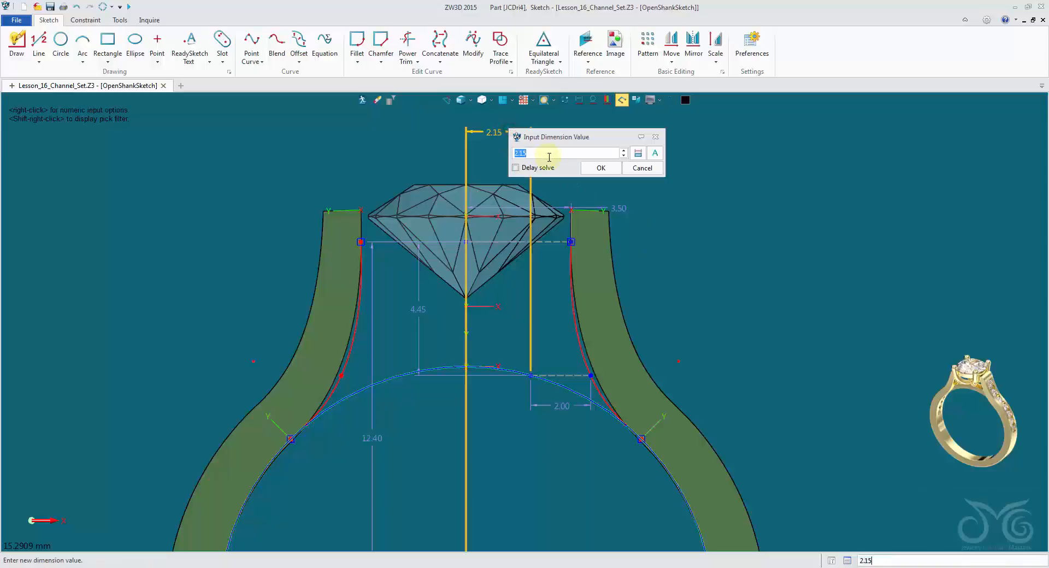
pyautogui.scroll(-20, 549, 157)
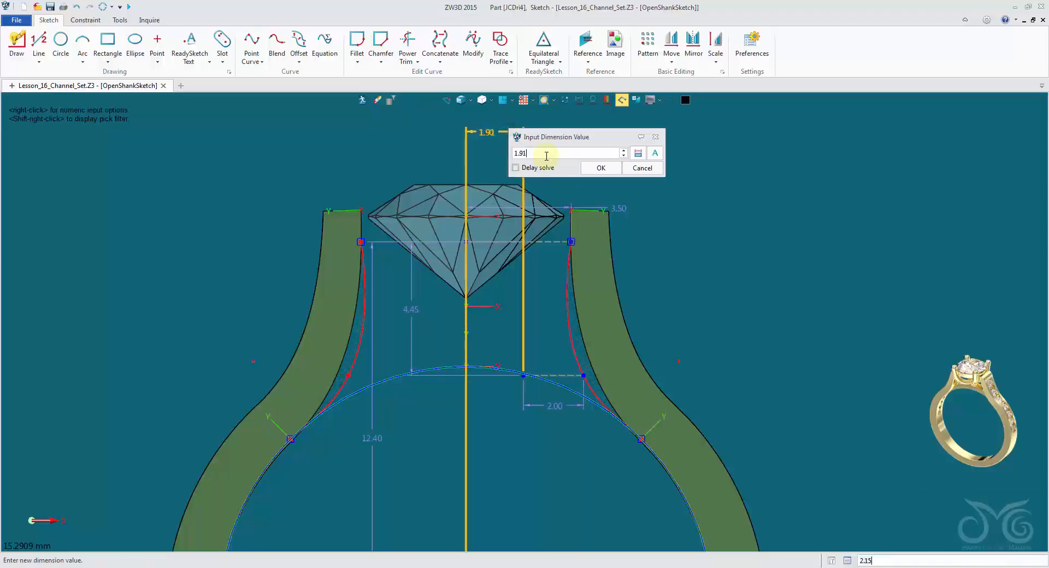
pyautogui.scroll(-4, 546, 156)
pyautogui.click(654, 168)
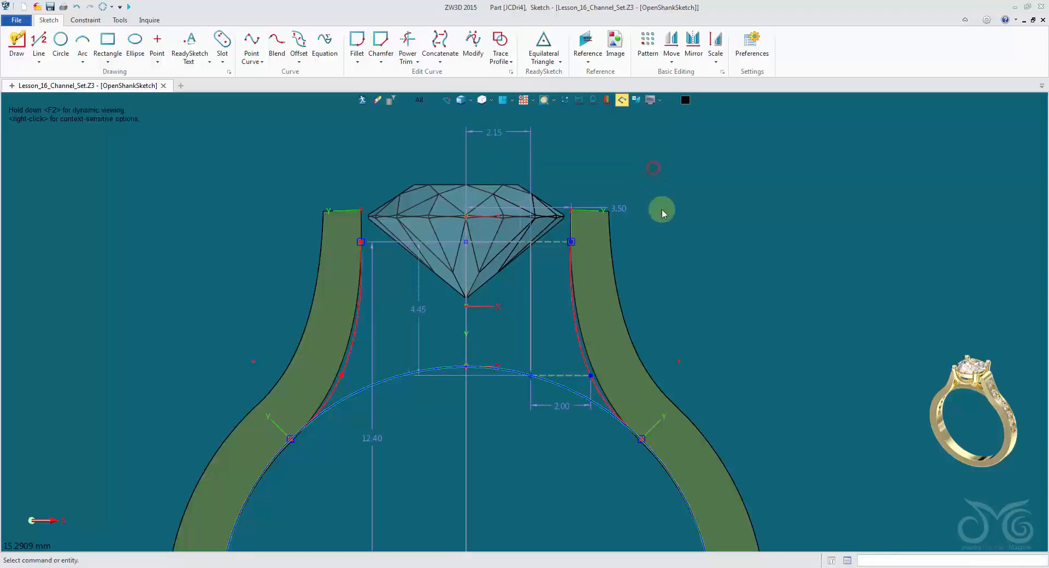
pyautogui.doubleClick(563, 405)
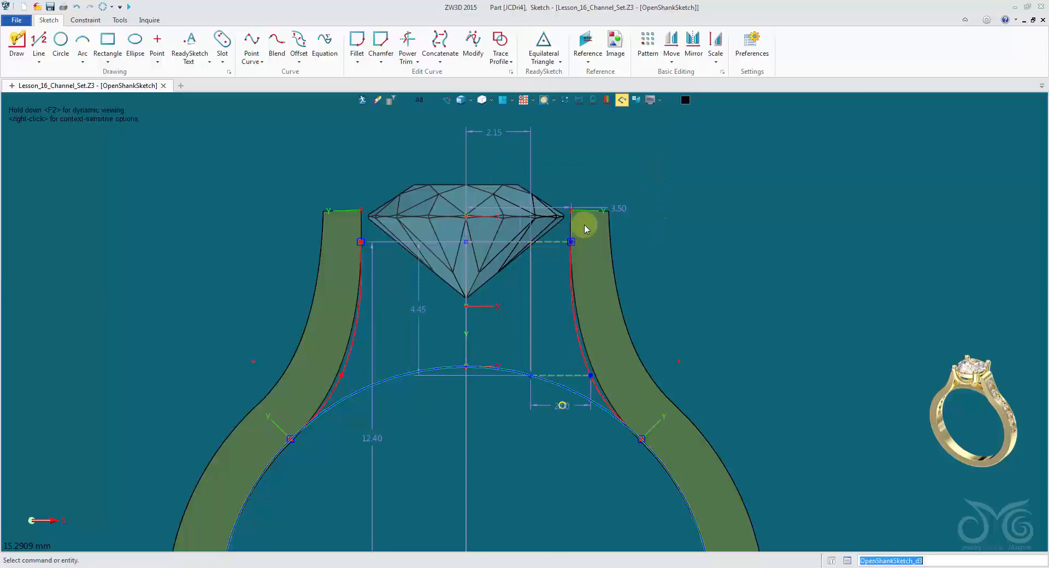
# Set the horizontal dimension from the centreline to the shank curve's upper endpoint to 2.9 mm.
pyautogui.doubleClick(593, 208)
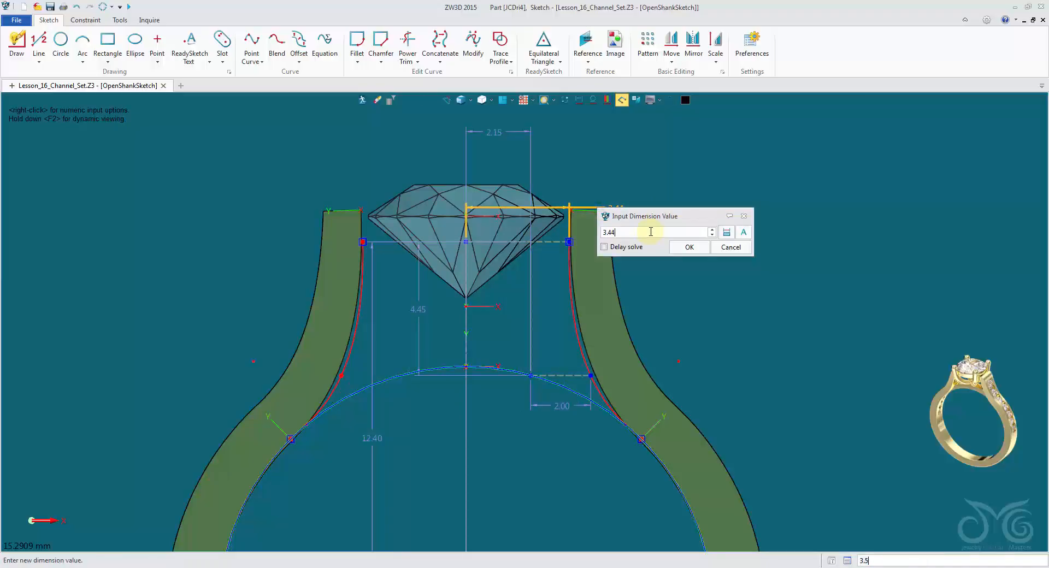
pyautogui.scroll(-2, 651, 231)
pyautogui.scroll(-10, 647, 231)
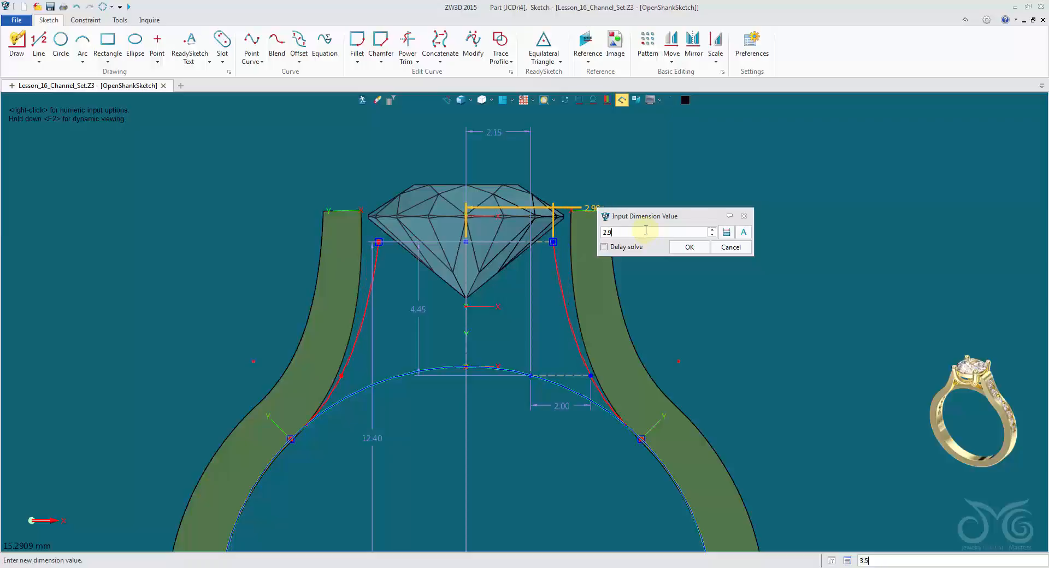
pyautogui.click(690, 248)
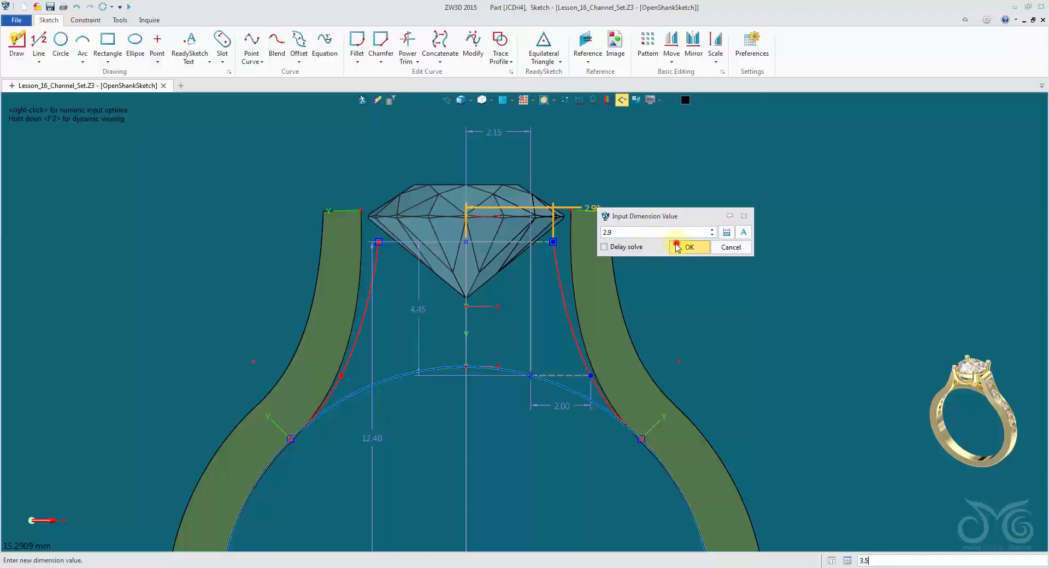
# Set the horizontal dimension from the centreline to the inner end of the short dashed reference line to 1.4 mm.
pyautogui.doubleClick(507, 131)
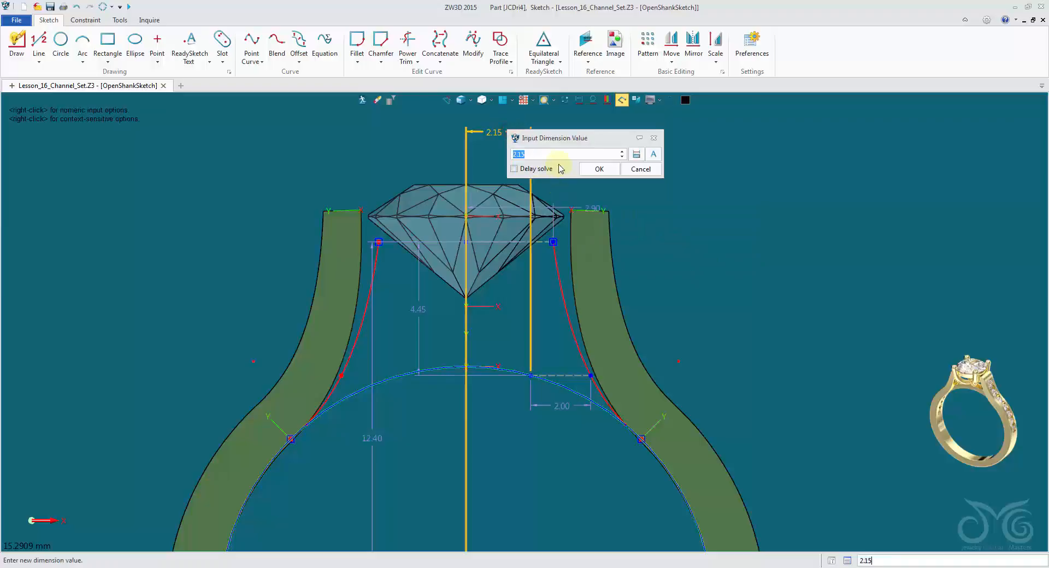
pyautogui.scroll(-15, 562, 158)
pyautogui.scroll(-16, 562, 157)
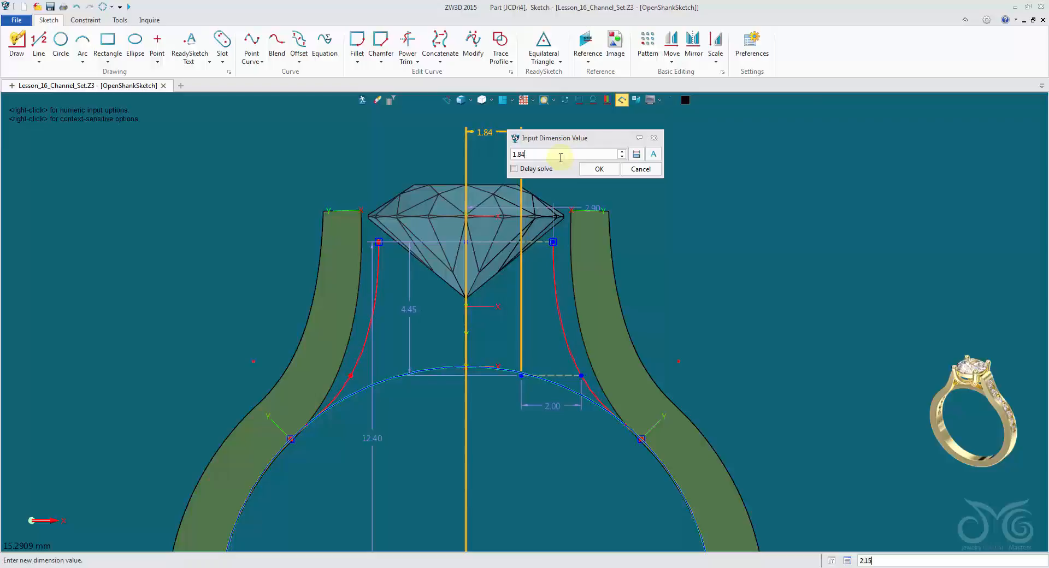
pyautogui.scroll(-19, 562, 157)
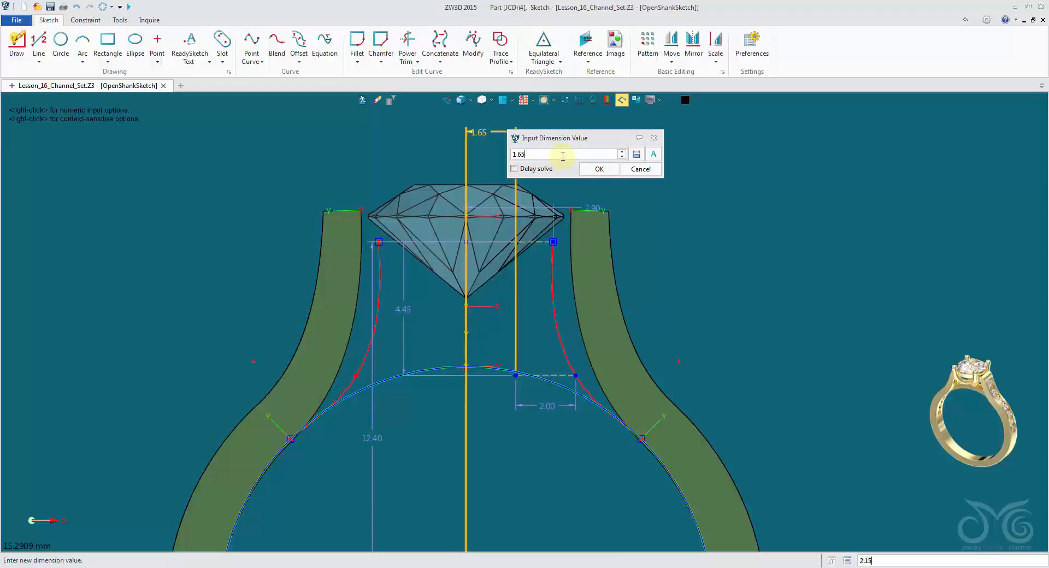
pyautogui.scroll(-4, 562, 157)
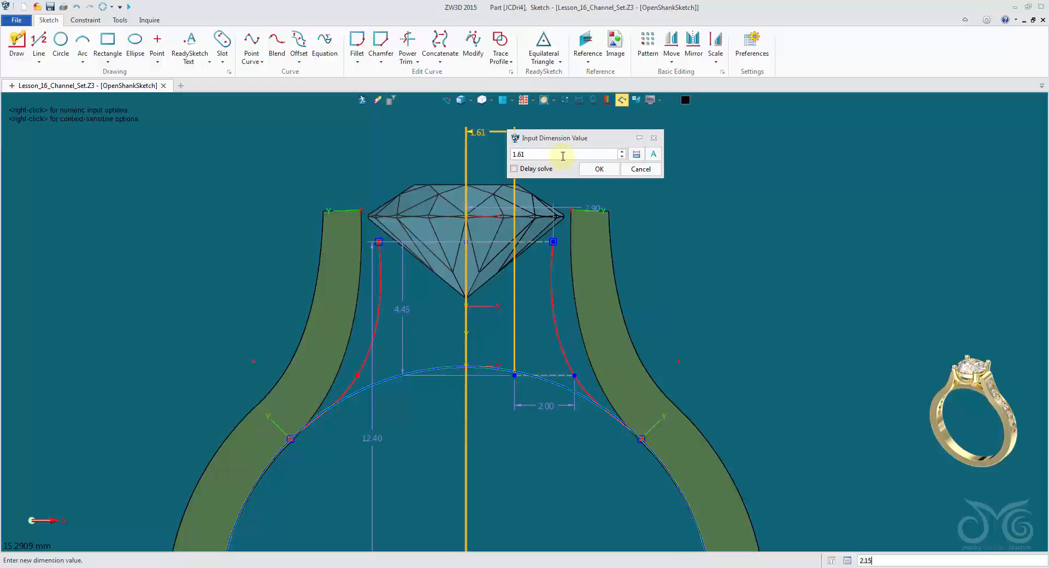
pyautogui.scroll(-17, 563, 156)
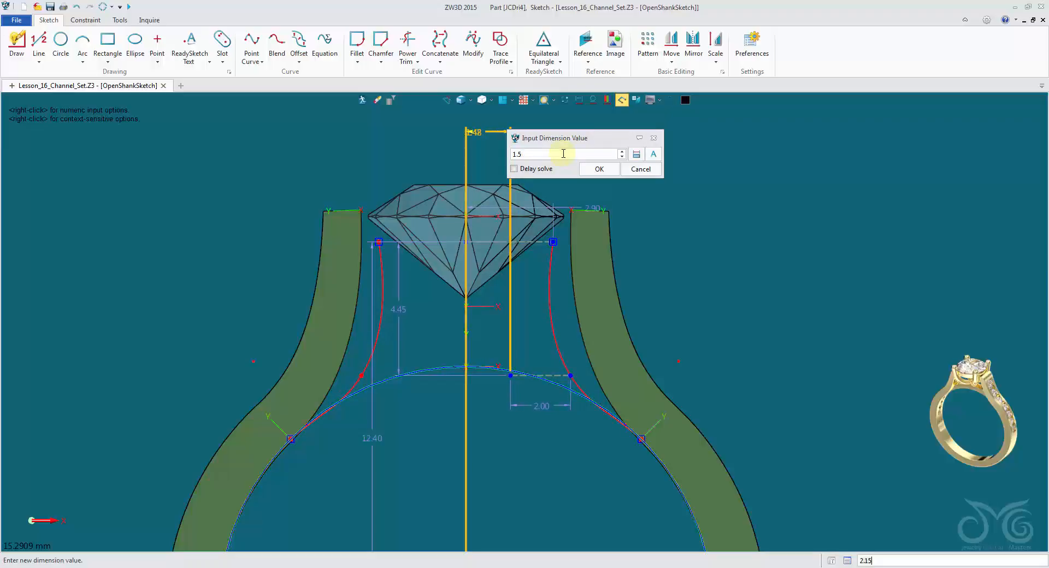
pyautogui.press('BackSpace')
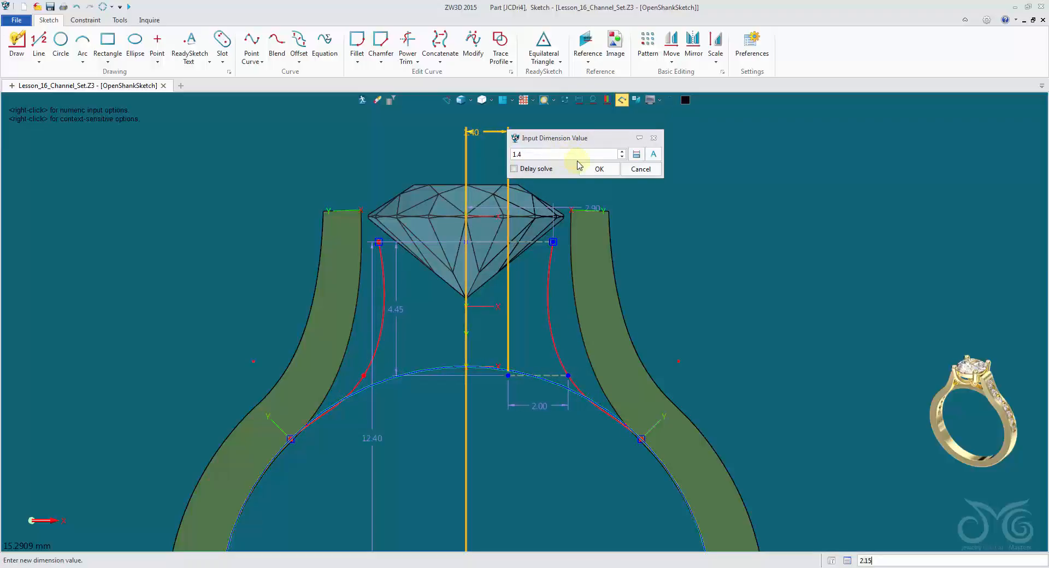
pyautogui.click(598, 169)
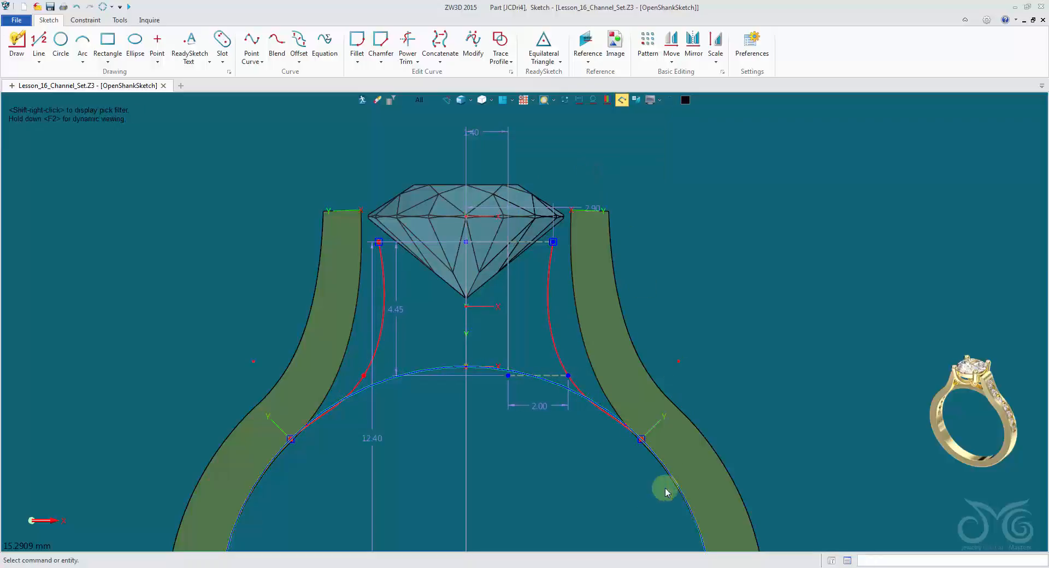
# Set the length of the short dashed reference line beside the shank curve to 2.8 mm.
pyautogui.doubleClick(566, 410)
pyautogui.moveTo(633, 424); pyautogui.dragTo(726, 280)
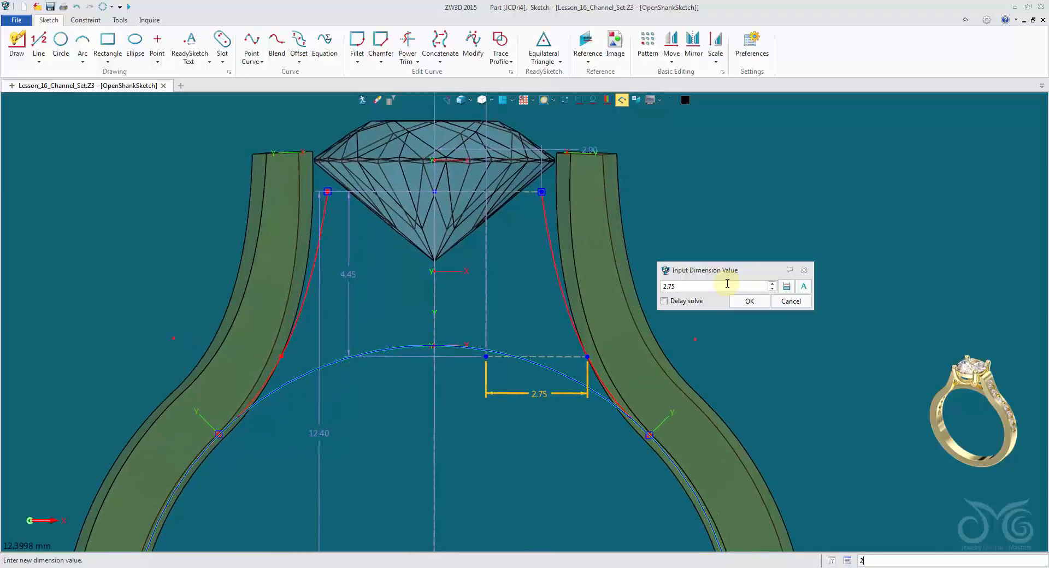
pyautogui.scroll(3, 728, 284)
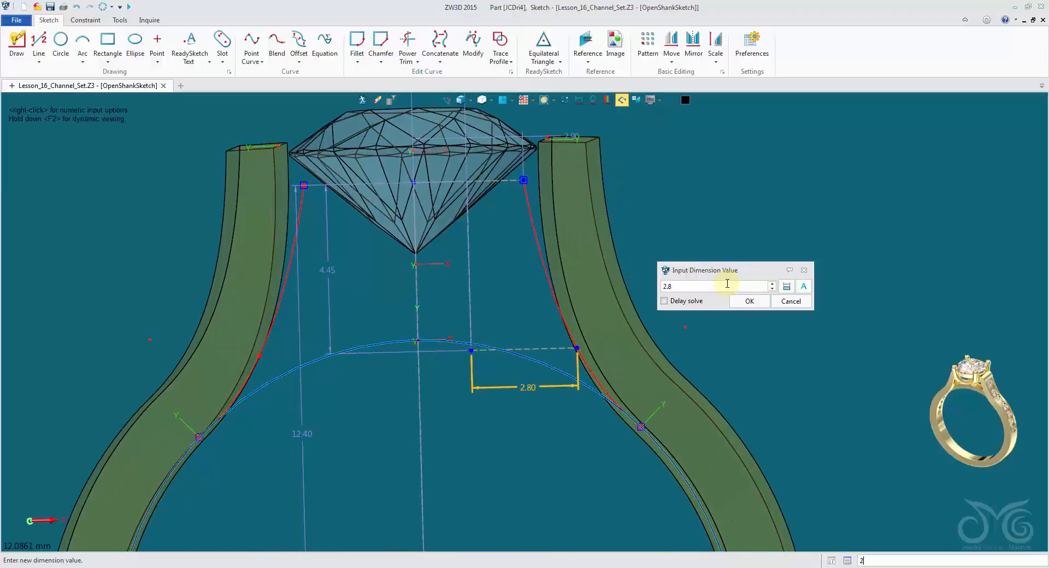
pyautogui.scroll(-3, 727, 284)
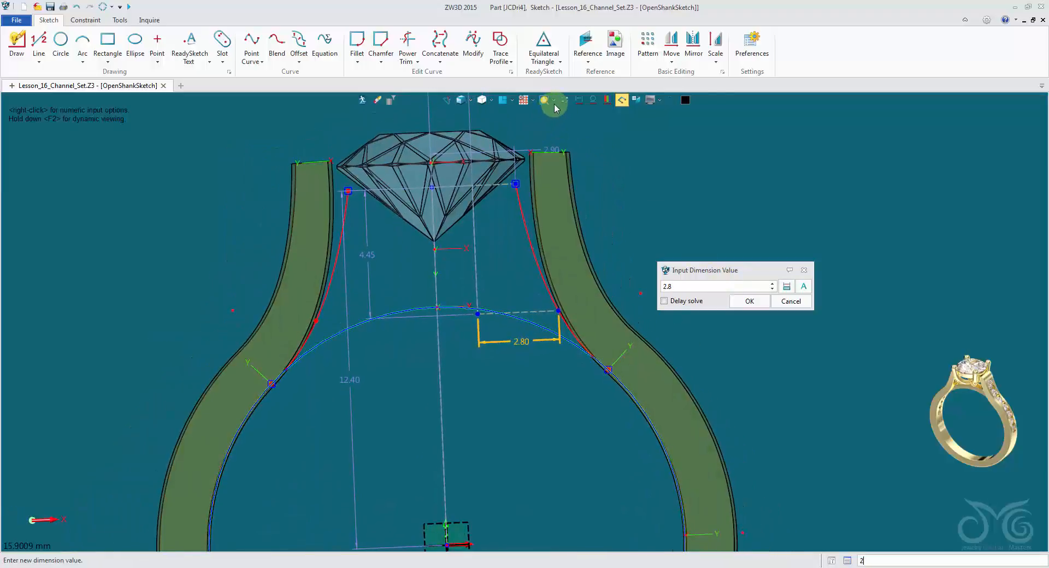
pyautogui.click(505, 102)
pyautogui.scroll(5, 664, 231)
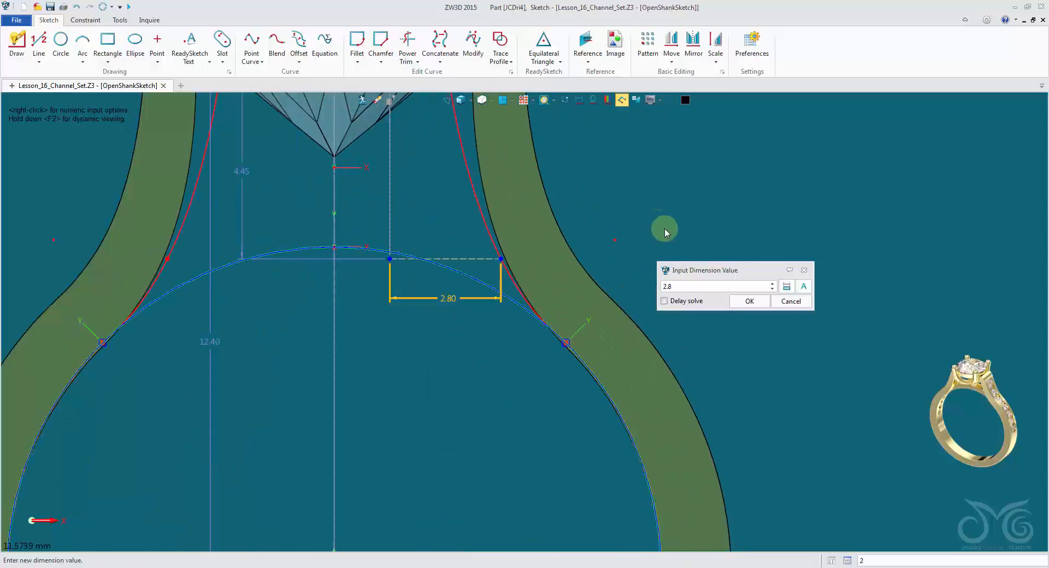
pyautogui.scroll(-5, 665, 230)
pyautogui.moveTo(716, 187); pyautogui.dragTo(728, 245, button='middle')
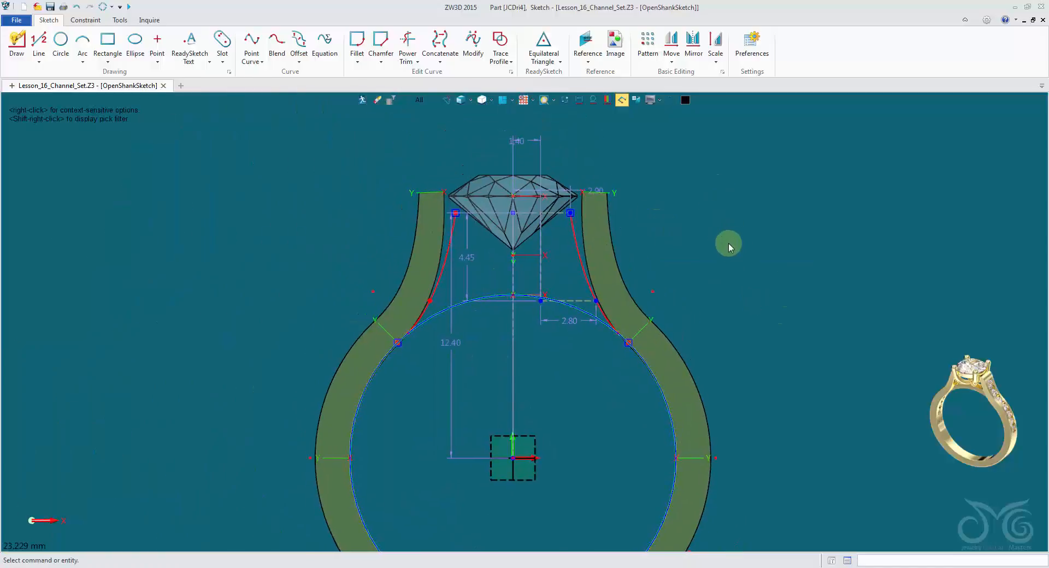
# Exit the open shank sketch, regenerate the part, and inspect the reshaped shank from the front and side.
pyautogui.click(360, 102)
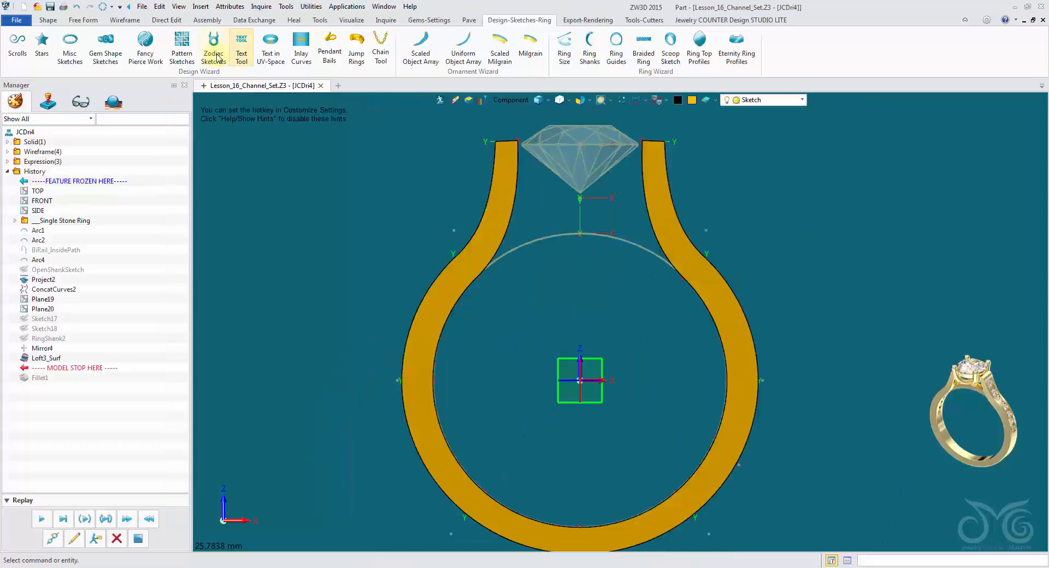
pyautogui.moveTo(445, 170); pyautogui.dragTo(321, 155, button='middle')
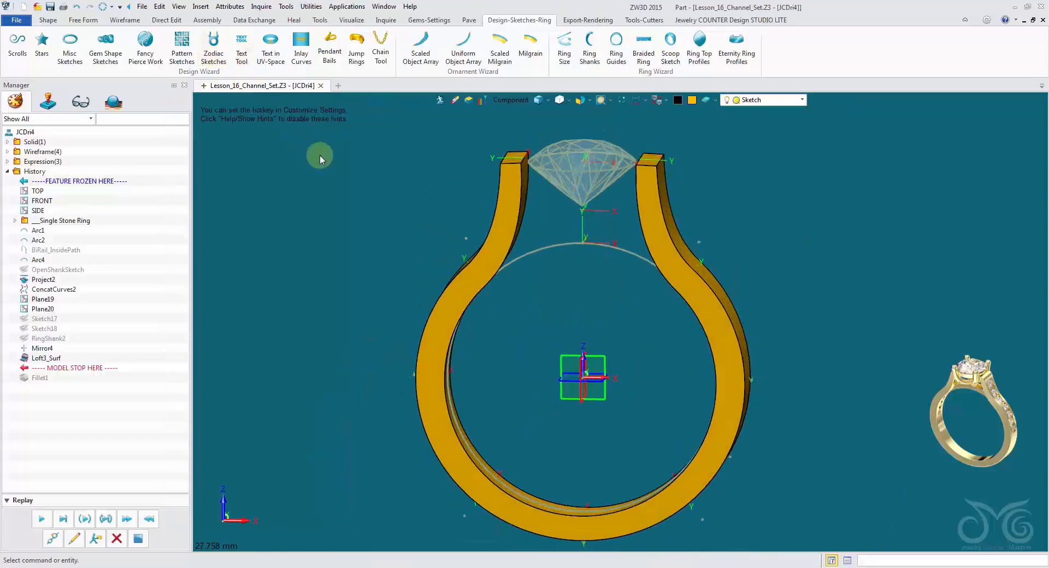
pyautogui.click(104, 10)
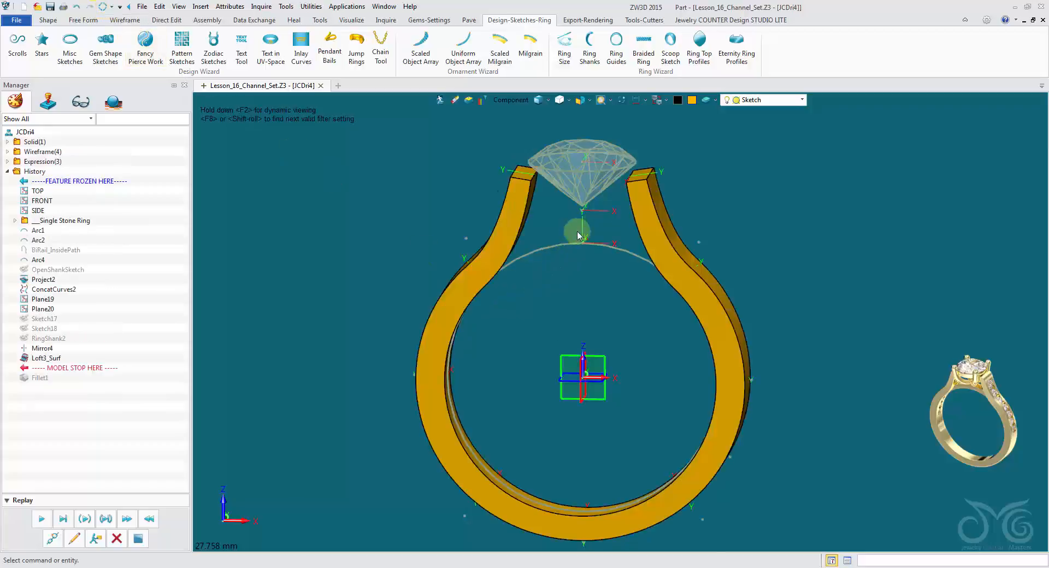
pyautogui.moveTo(643, 213); pyautogui.dragTo(439, 202, button='right')
pyautogui.scroll(2, 609, 204)
pyautogui.scroll(2, 430, 205)
pyautogui.scroll(-2, 439, 202)
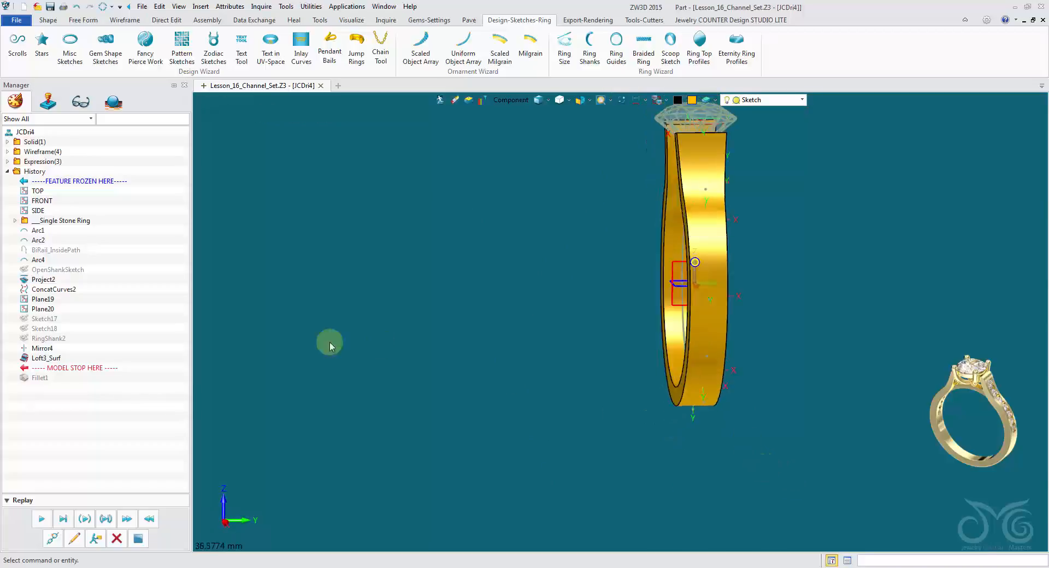
# Roll the history back to before Sketch17 and set its profile rectangle's height to 1 mm.
pyautogui.moveTo(94, 369); pyautogui.dragTo(84, 323)
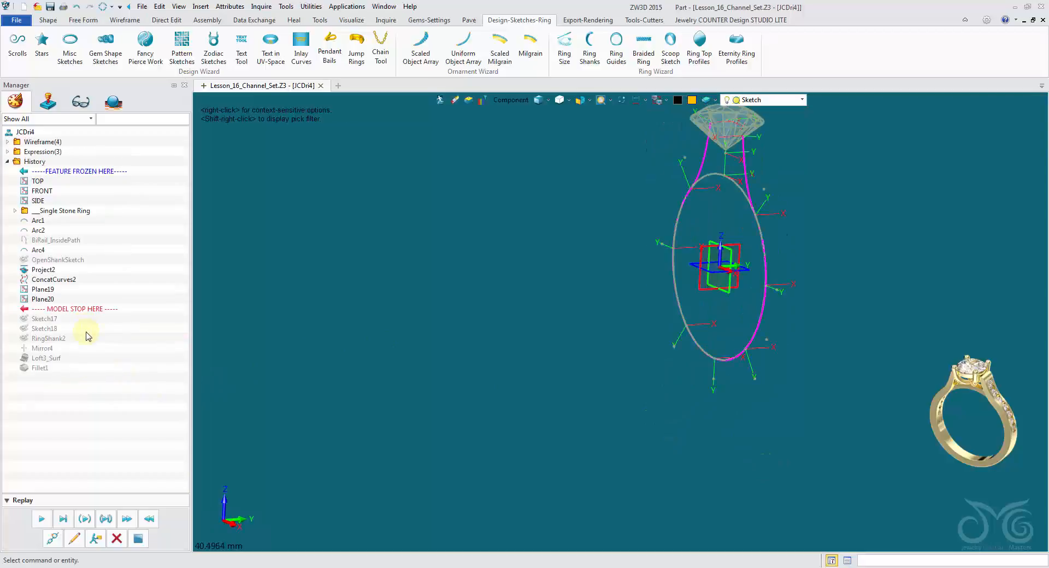
pyautogui.click(73, 539)
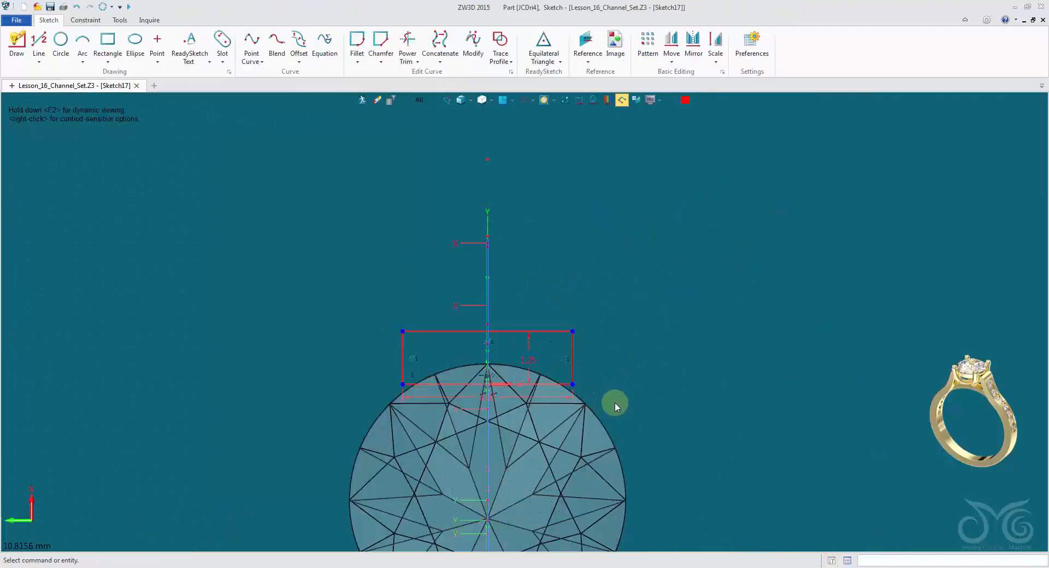
pyautogui.scroll(3, 615, 405)
pyautogui.doubleClick(466, 329)
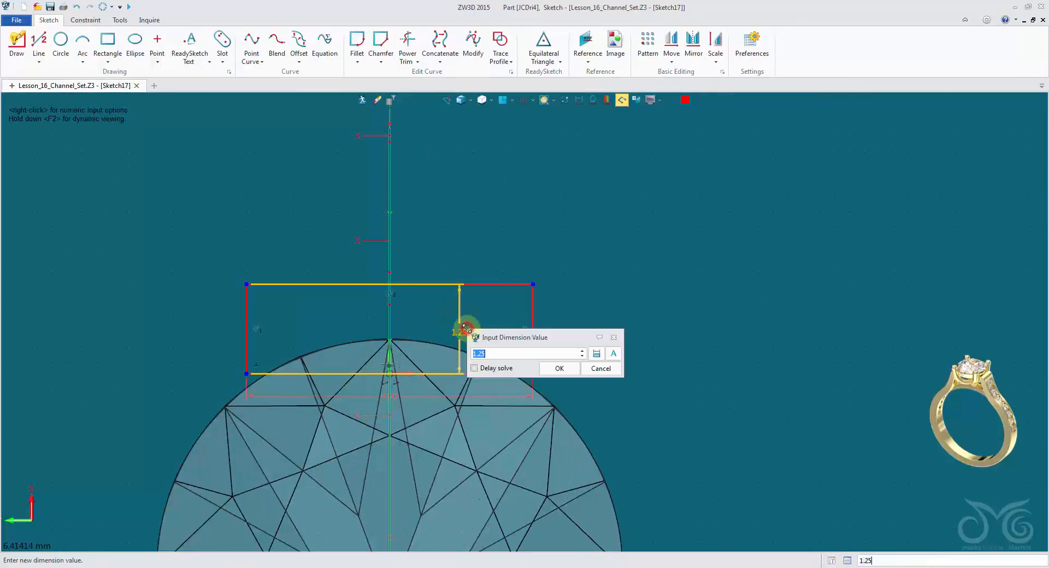
pyautogui.write('1')
pyautogui.click(558, 370)
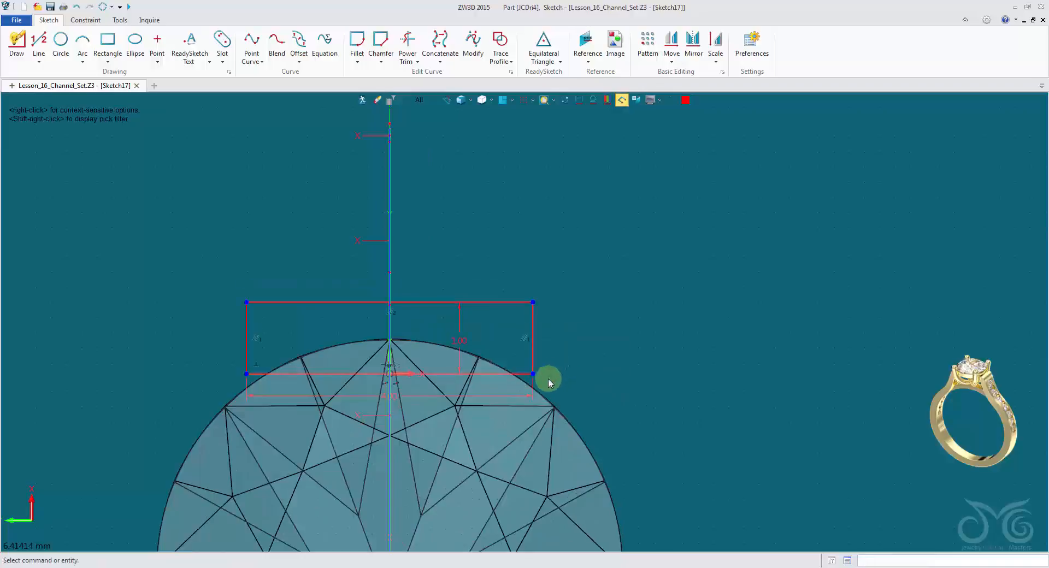
# Set the Sketch17 rectangle's width to 3.5 mm and exit the sketch.
pyautogui.doubleClick(488, 395)
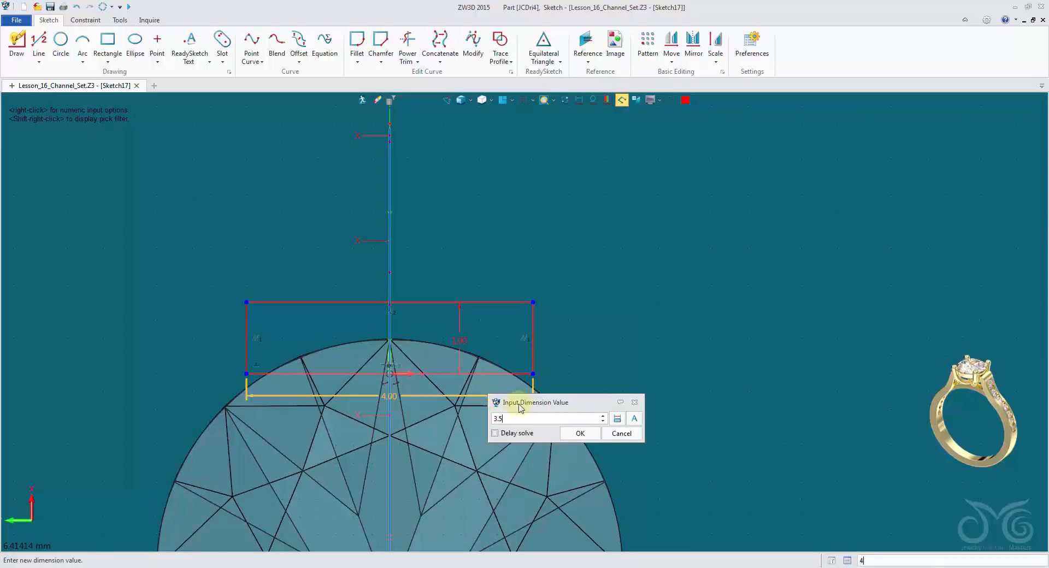
pyautogui.click(581, 434)
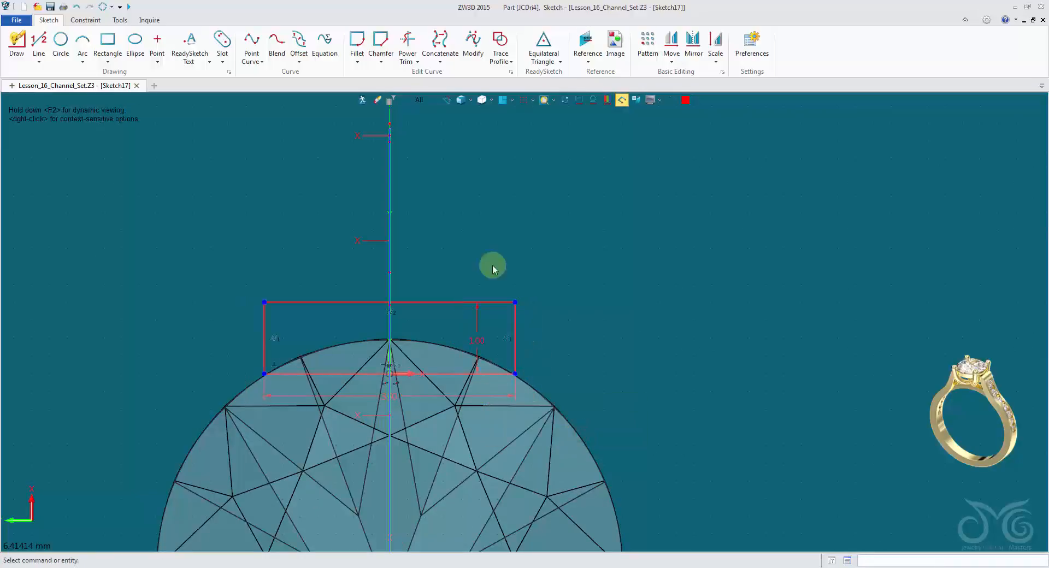
pyautogui.click(363, 100)
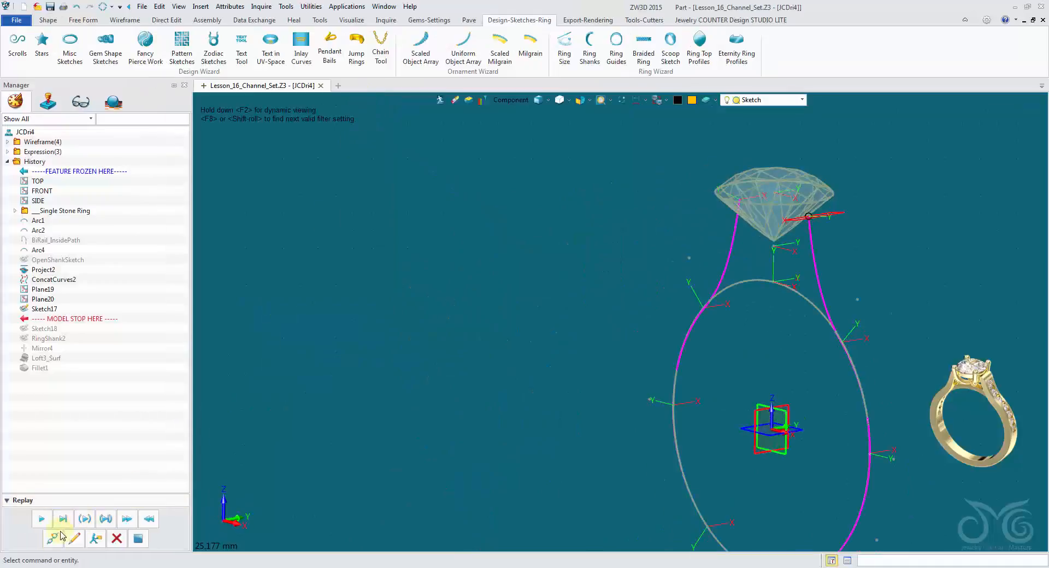
# Edit Sketch18, set its profile rectangle's width to 2.5 mm, and exit the sketch.
pyautogui.click(74, 540)
pyautogui.scroll(5, 562, 320)
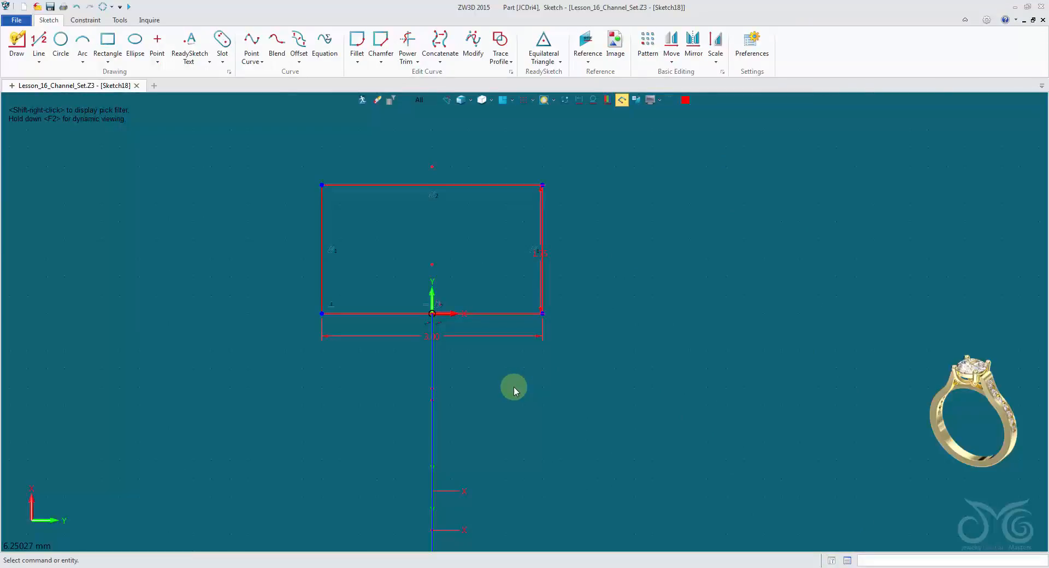
pyautogui.doubleClick(510, 337)
pyautogui.write('2.5')
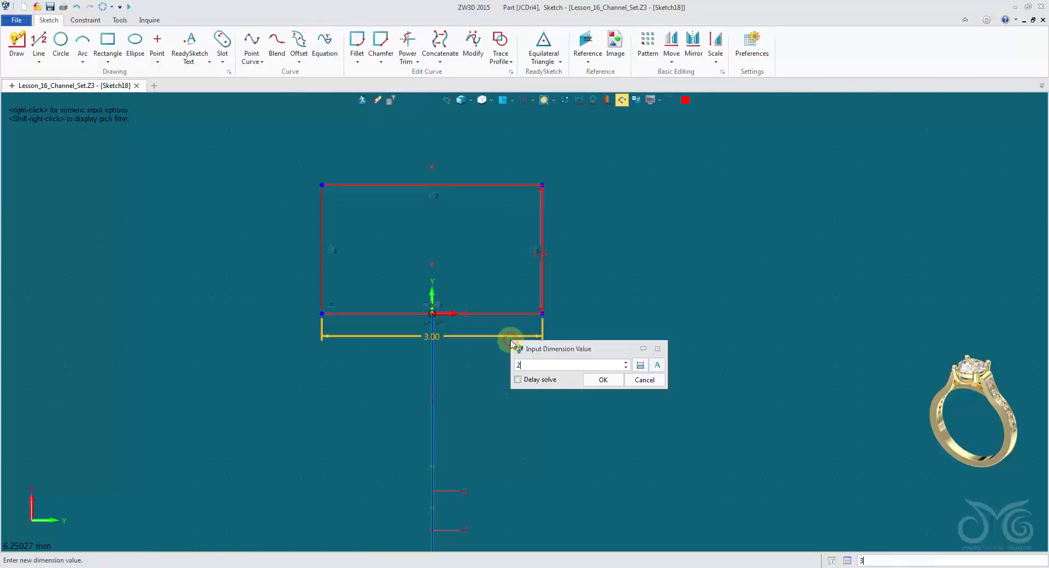
pyautogui.click(603, 380)
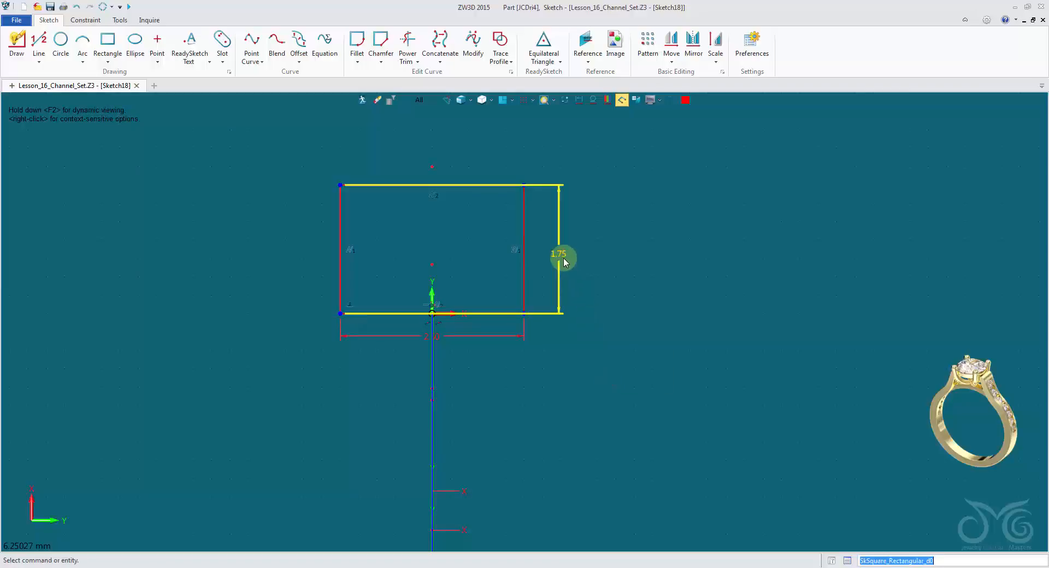
pyautogui.click(363, 100)
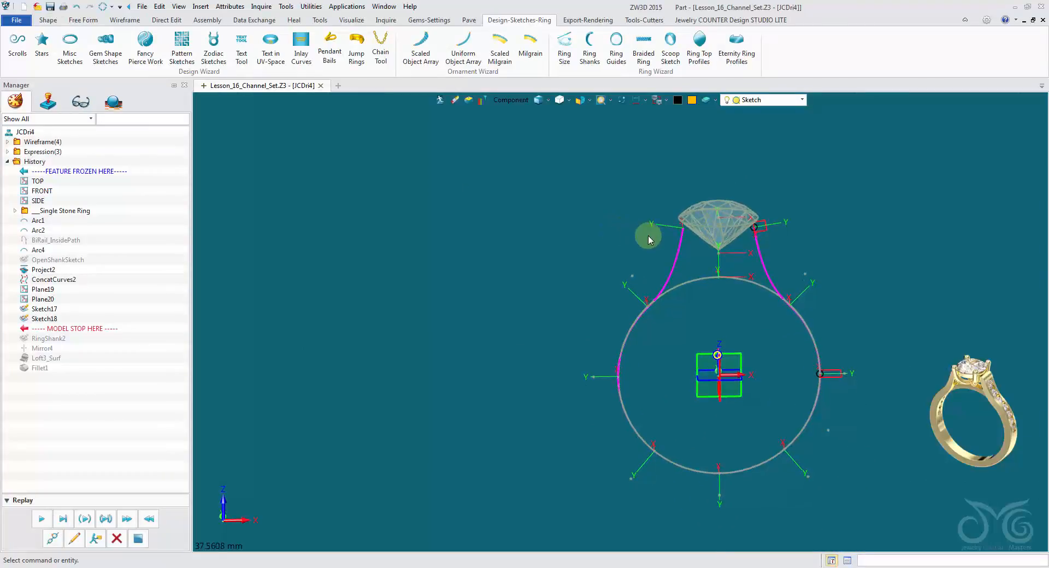
# Edit the RingShank2 sketch, set its profile rectangle's width to 2.25 mm, and exit the sketch.
pyautogui.moveTo(648, 235)
pyautogui.mouseDown(button='middle')
pyautogui.moveTo(754, 215)
pyautogui.moveTo(775, 425)
pyautogui.moveTo(724, 417)
pyautogui.mouseUp(button='middle')
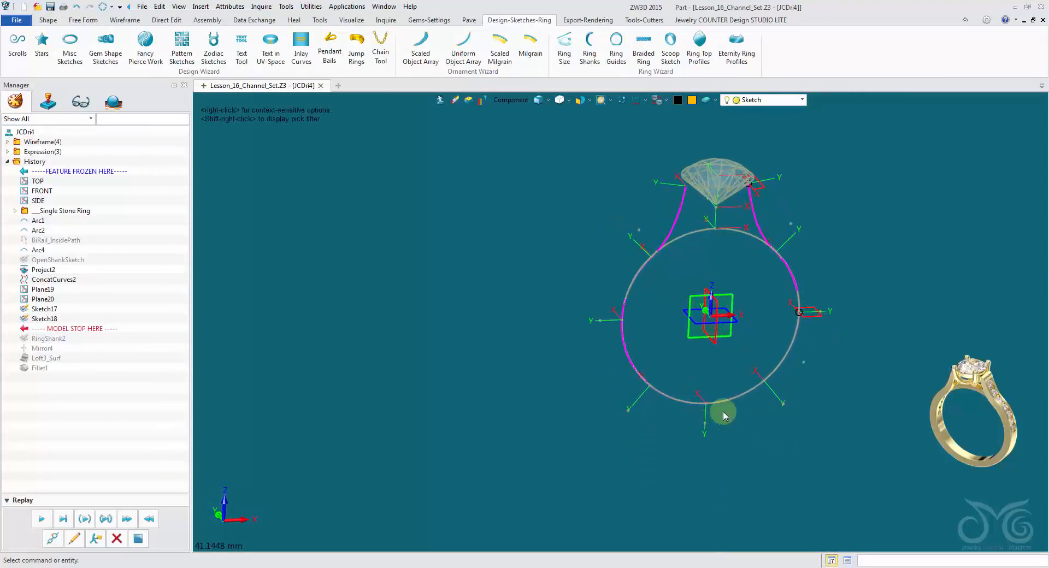
pyautogui.click(71, 539)
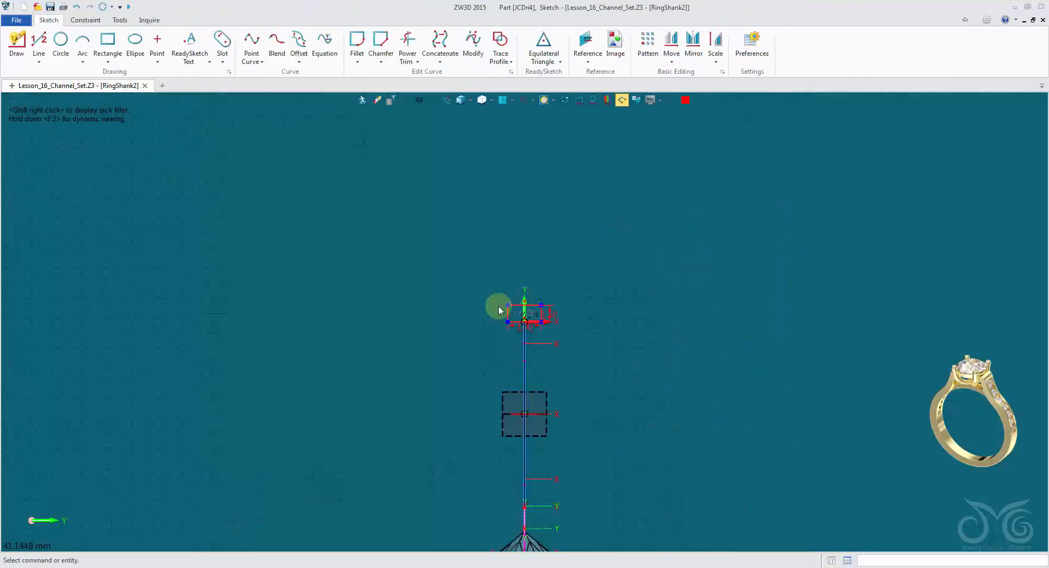
pyautogui.scroll(3, 556, 321)
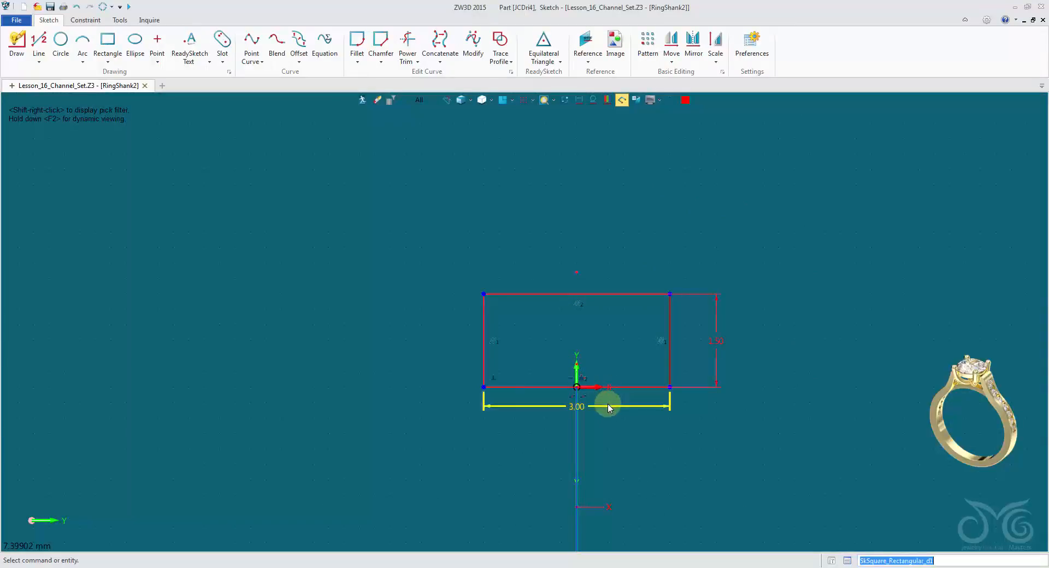
pyautogui.doubleClick(607, 406)
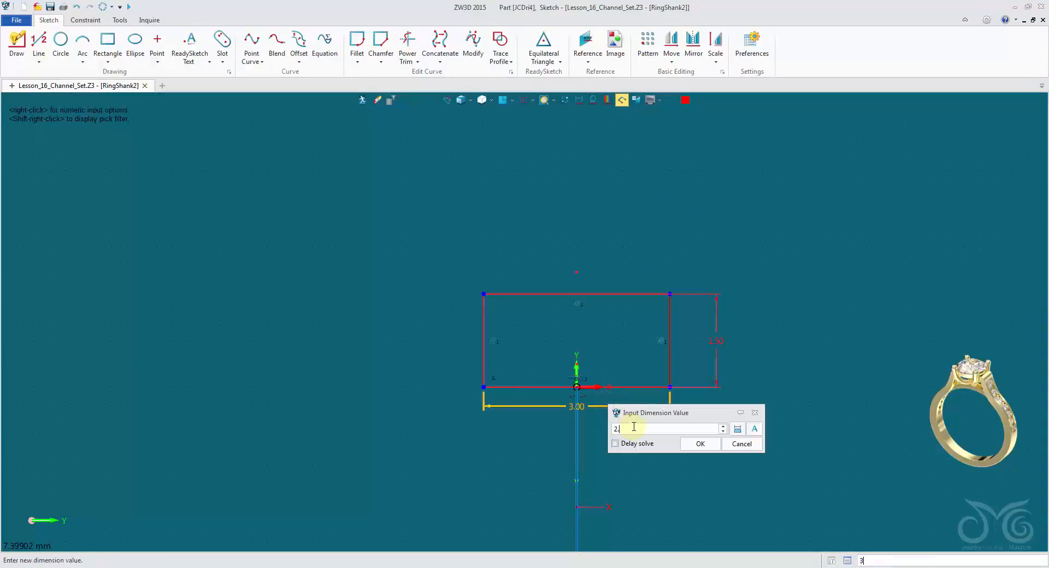
pyautogui.write('2.25')
pyautogui.click(700, 444)
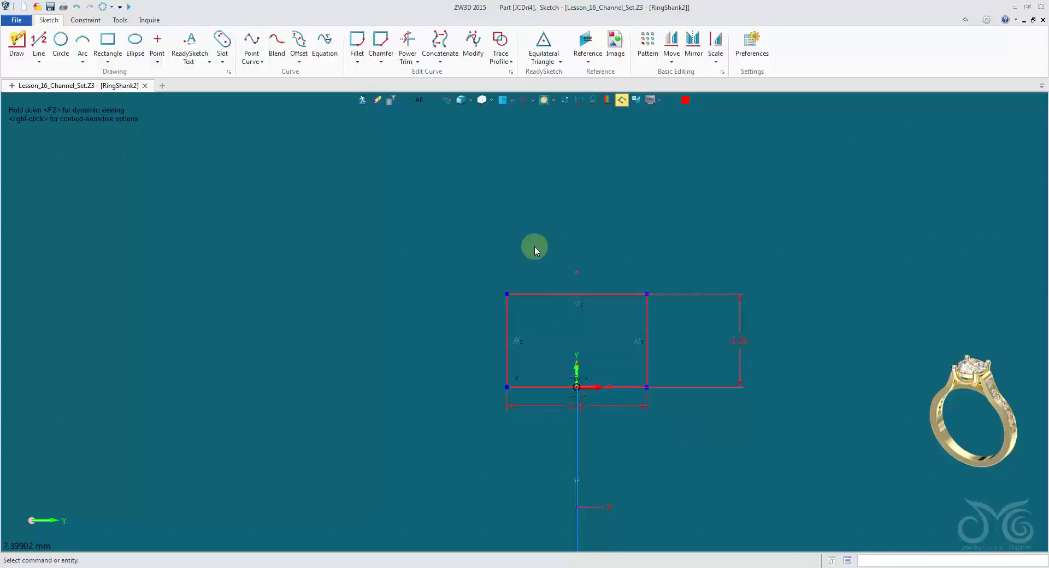
pyautogui.click(364, 100)
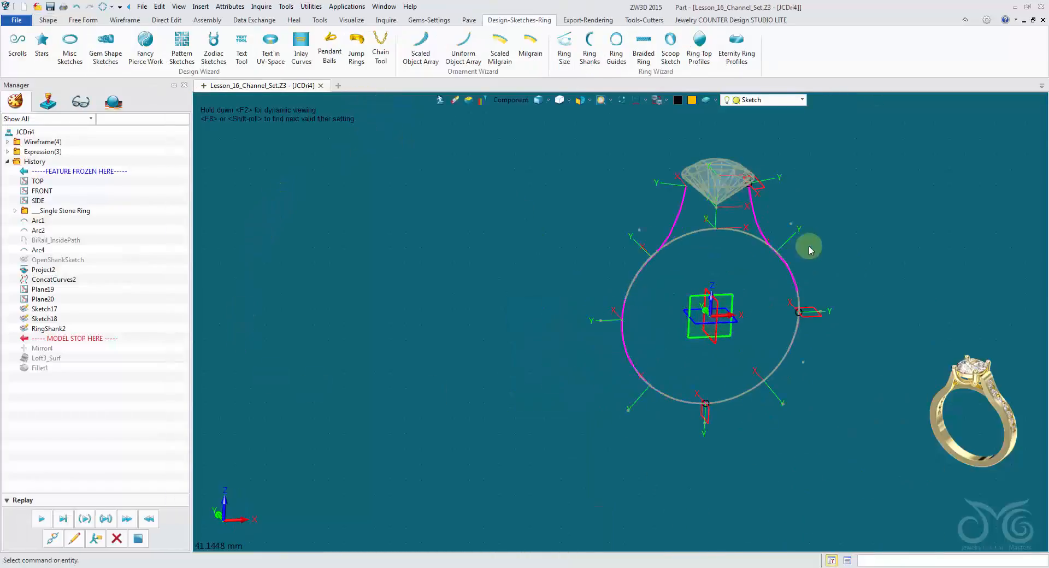
# Replay the history through the profile mirror and the loft to rebuild the solid shank.
pyautogui.click(42, 520)
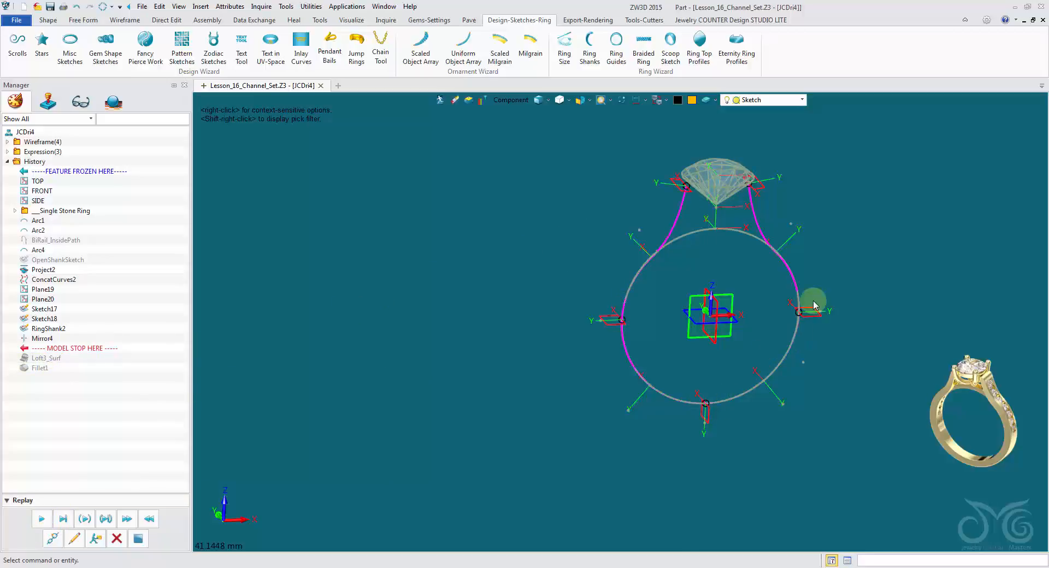
pyautogui.click(44, 518)
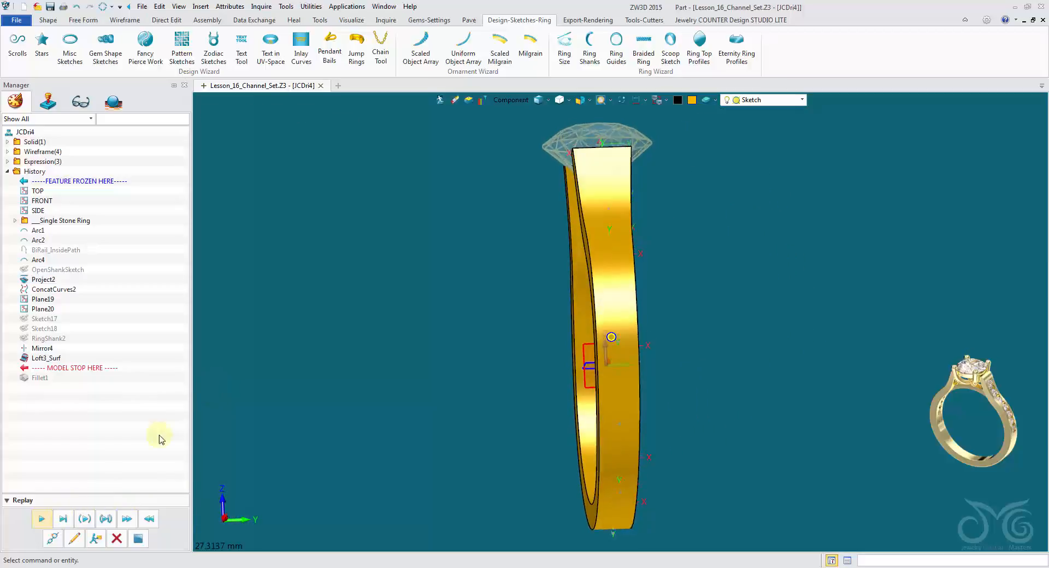
# Redefine the fillet on the two edges at the shank's open ends with a radius of 1.07 mm.
pyautogui.click(70, 541)
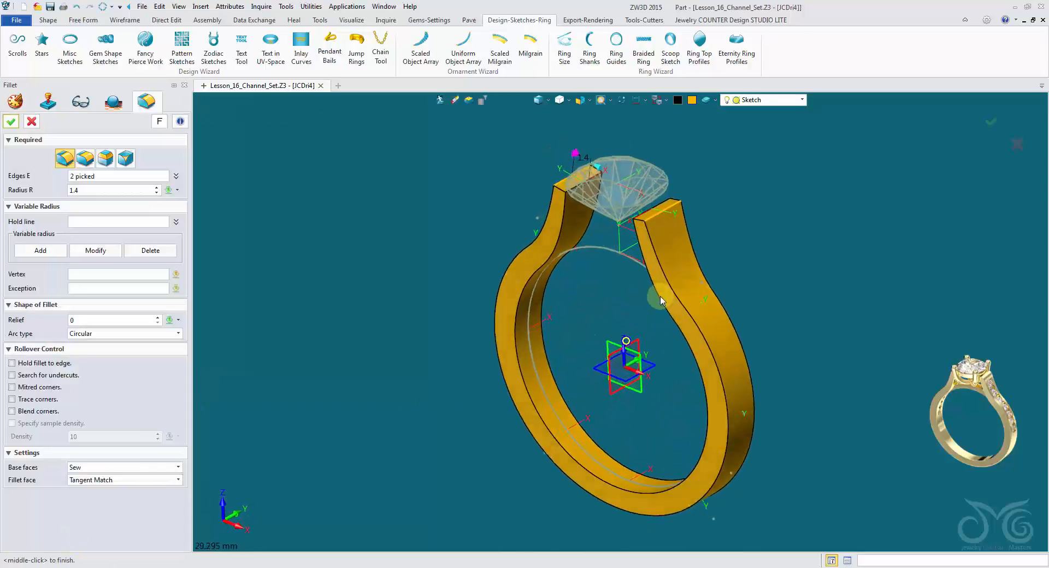
pyautogui.scroll(5, 566, 237)
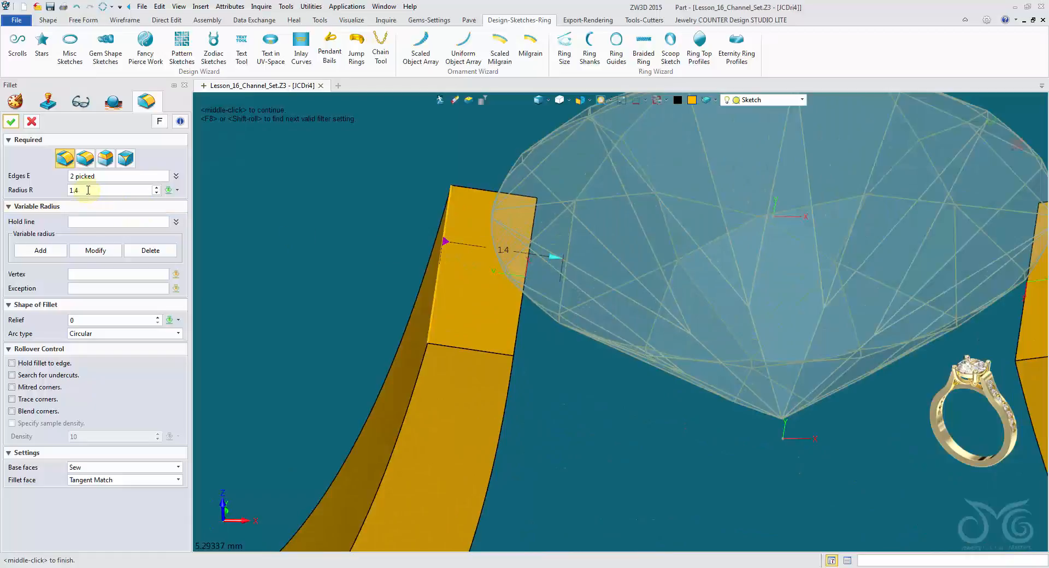
pyautogui.scroll(-5, 566, 257)
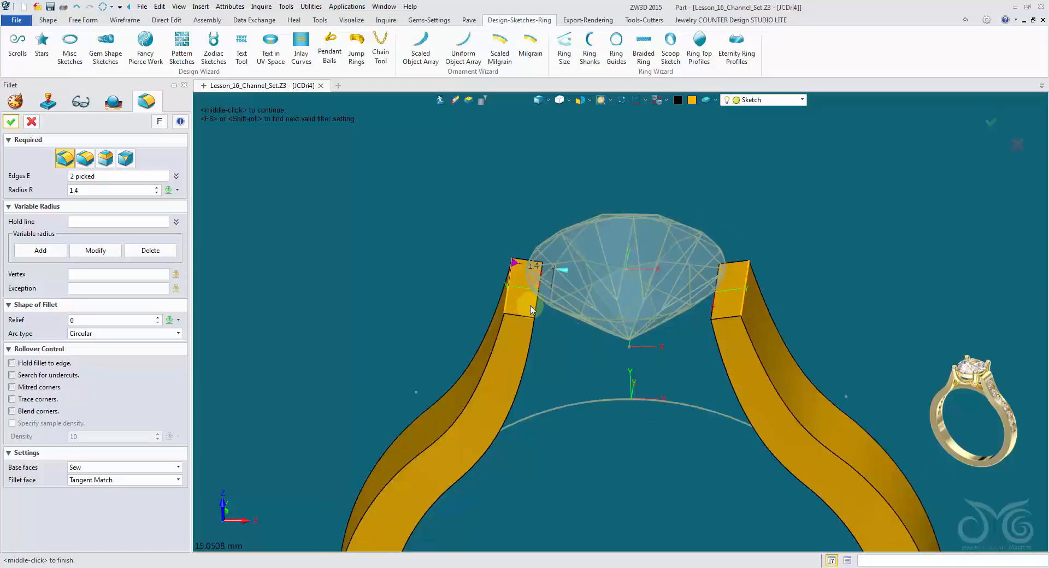
pyautogui.moveTo(566, 275); pyautogui.dragTo(557, 276)
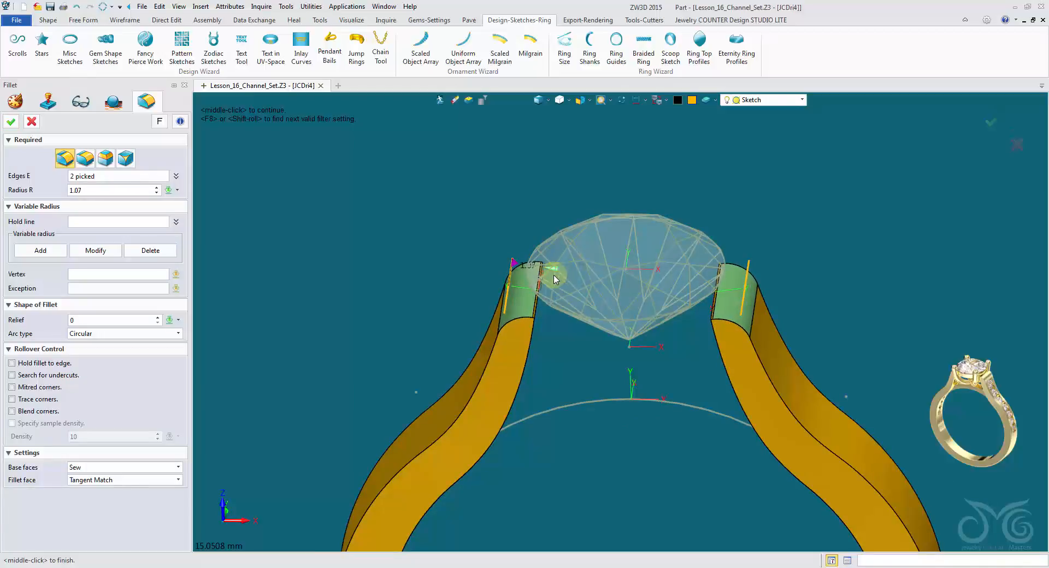
pyautogui.scroll(3, 548, 315)
pyautogui.scroll(-2, 547, 317)
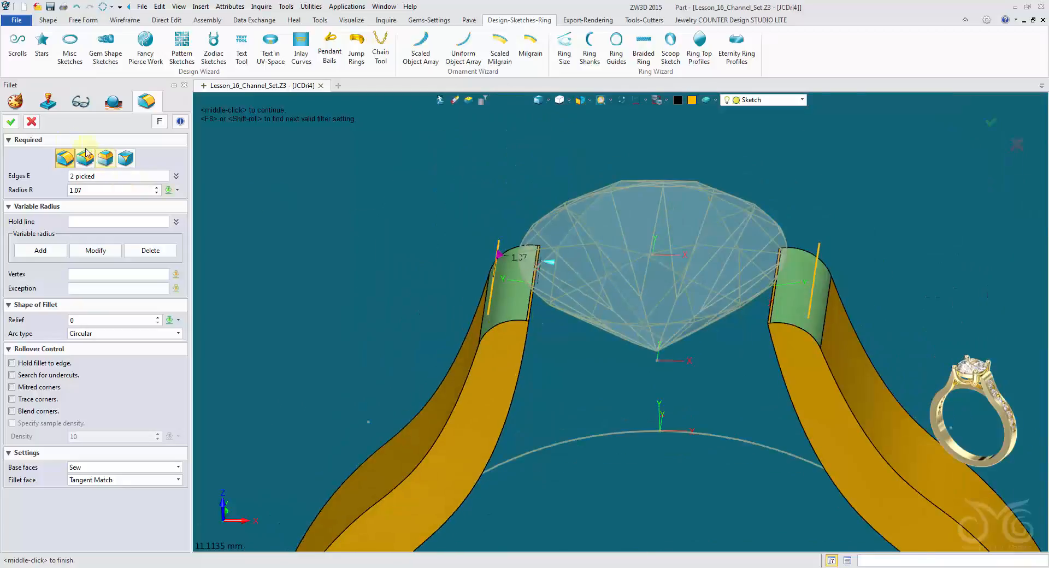
pyautogui.click(15, 126)
# Exit the shank part to the parent ring assembly and regenerate the assembly.
pyautogui.moveTo(406, 307); pyautogui.dragTo(424, 324, button='middle')
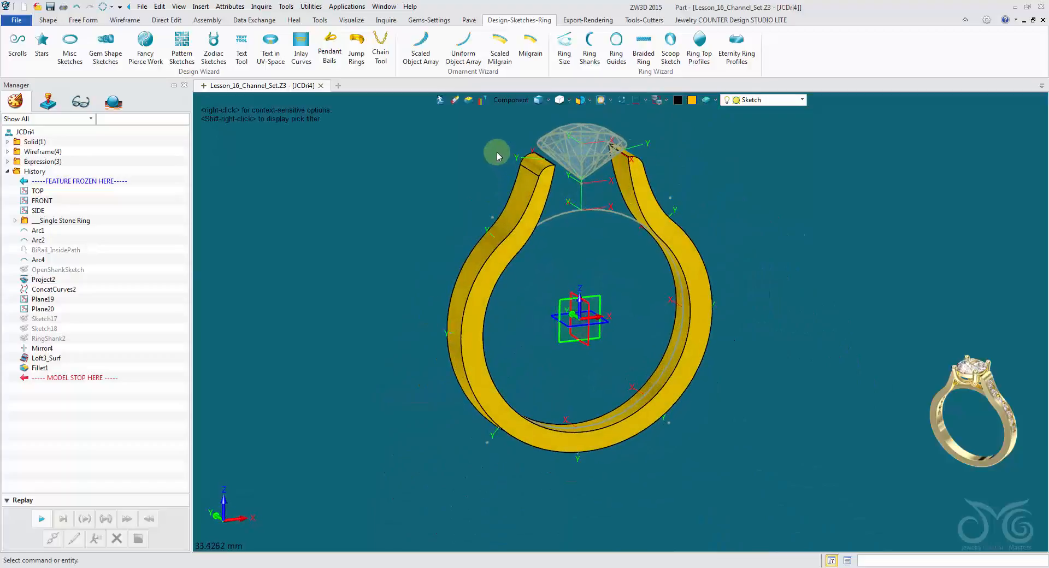
pyautogui.click(439, 100)
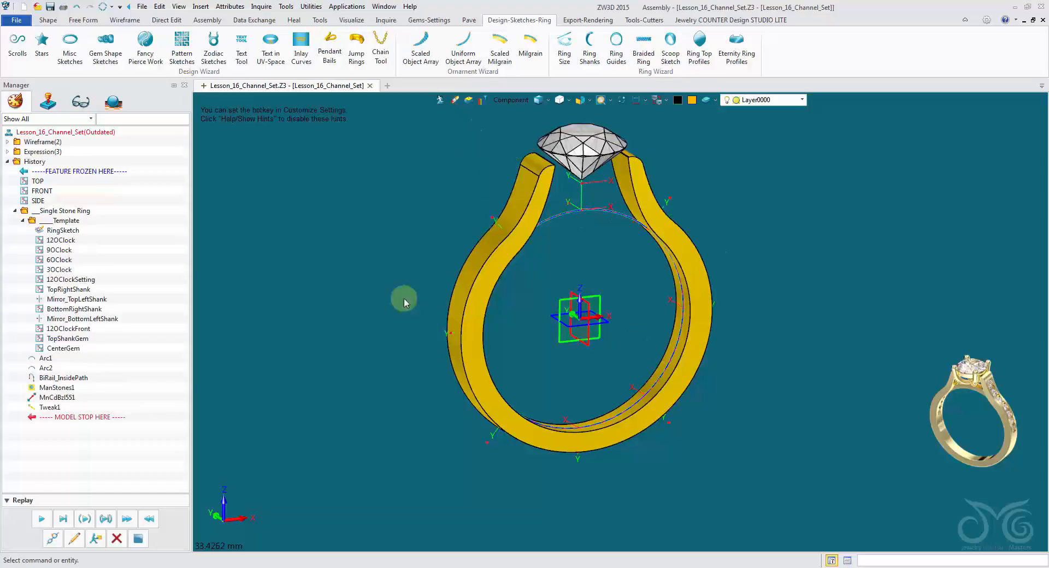
pyautogui.moveTo(403, 298); pyautogui.dragTo(373, 305, button='middle')
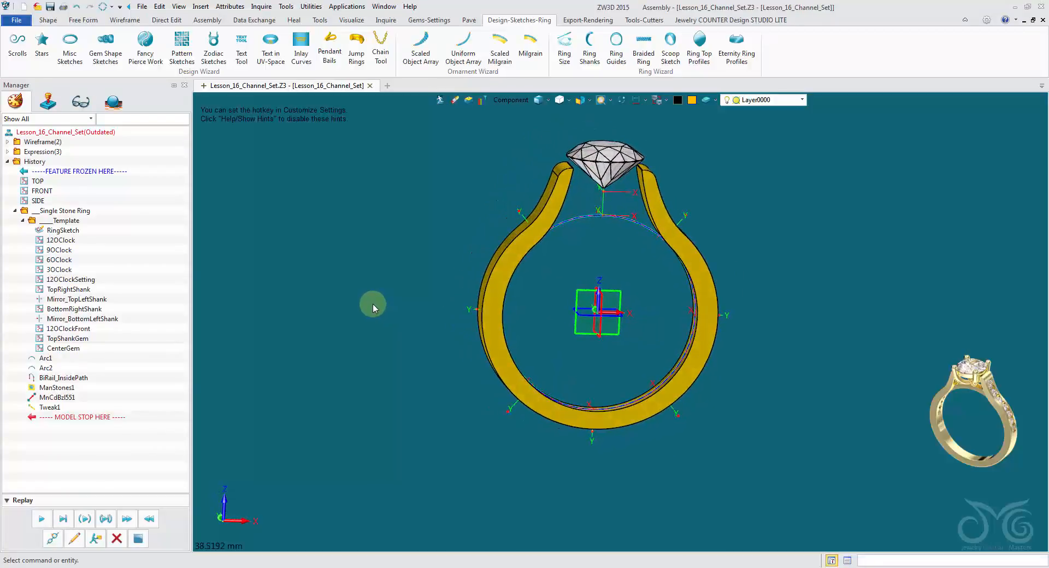
pyautogui.scroll(-3, 365, 298)
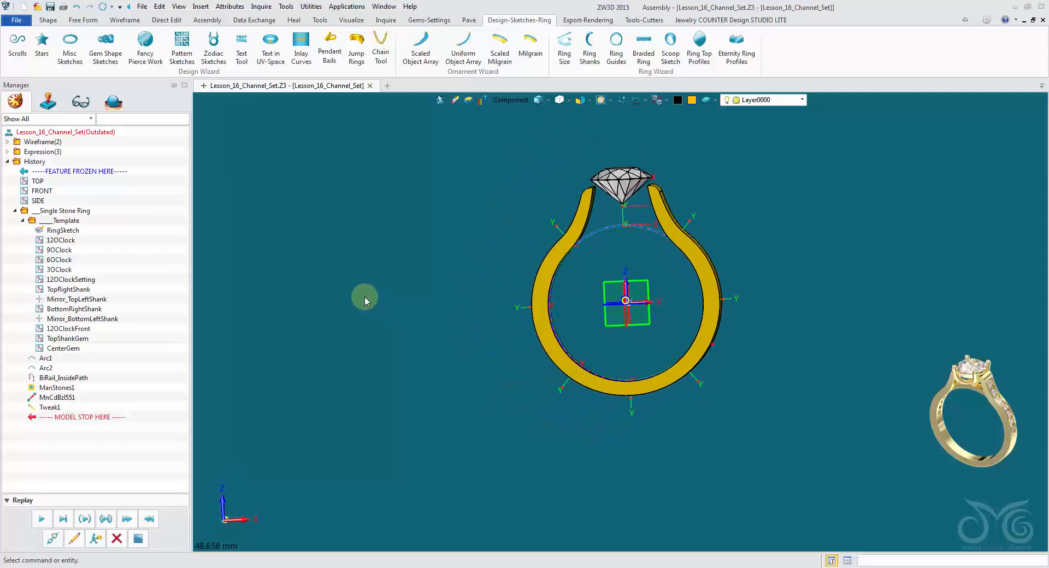
pyautogui.moveTo(365, 298); pyautogui.dragTo(322, 254, button='right')
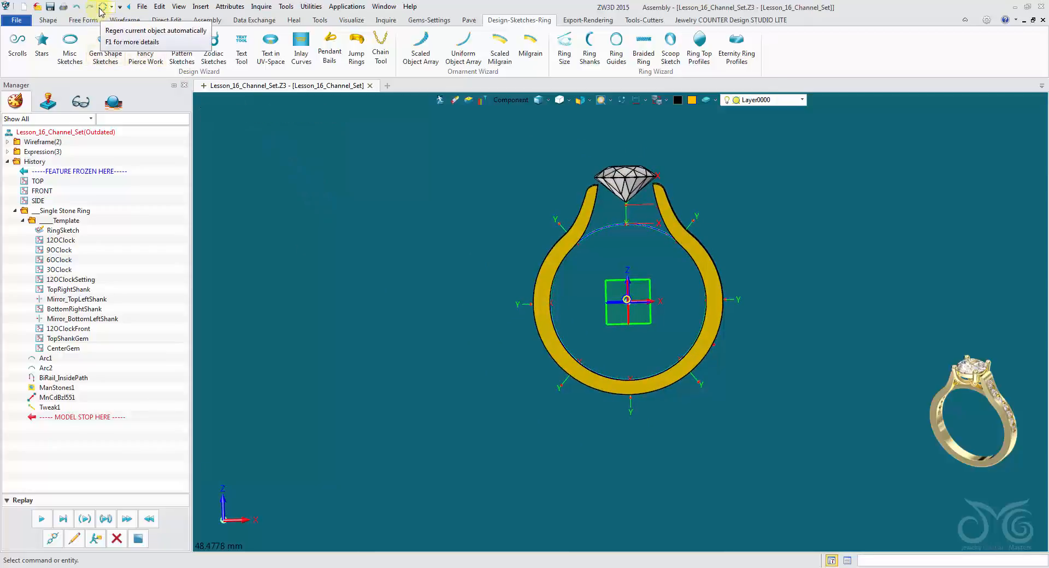
pyautogui.click(101, 9)
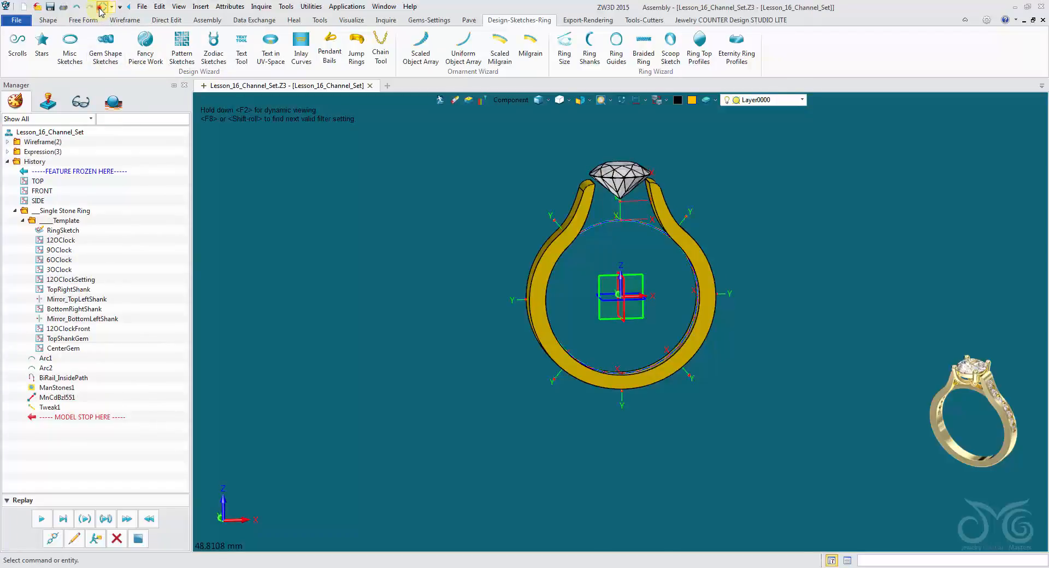
pyautogui.click(100, 11)
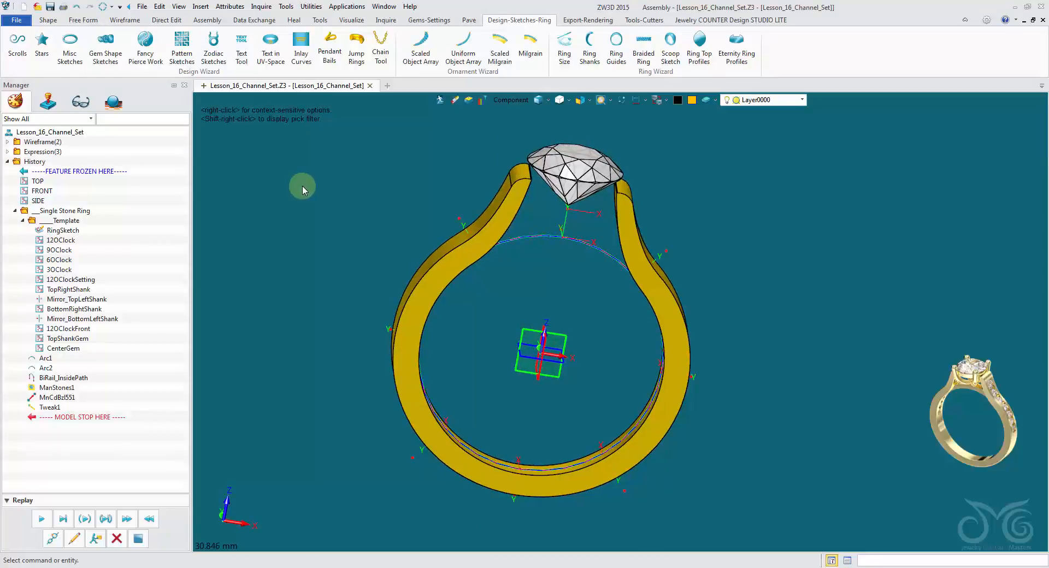
# Start an Extrude using the BiRail_InsidePath curve inside the shank, picked as a curve list, for the profile.
pyautogui.moveTo(302, 186); pyautogui.dragTo(459, 230, button='right')
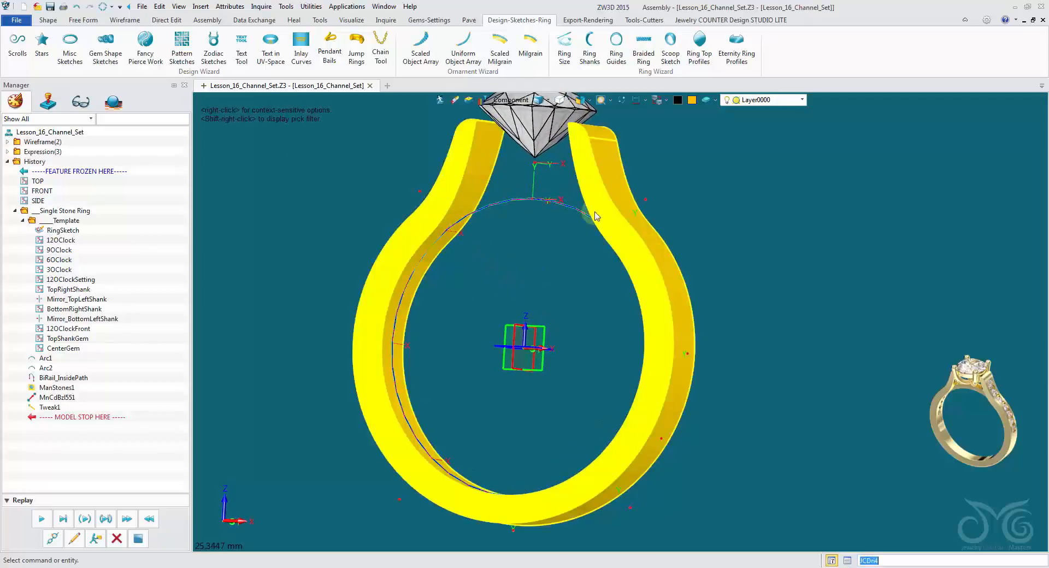
pyautogui.moveTo(595, 213); pyautogui.dragTo(470, 330, button='right')
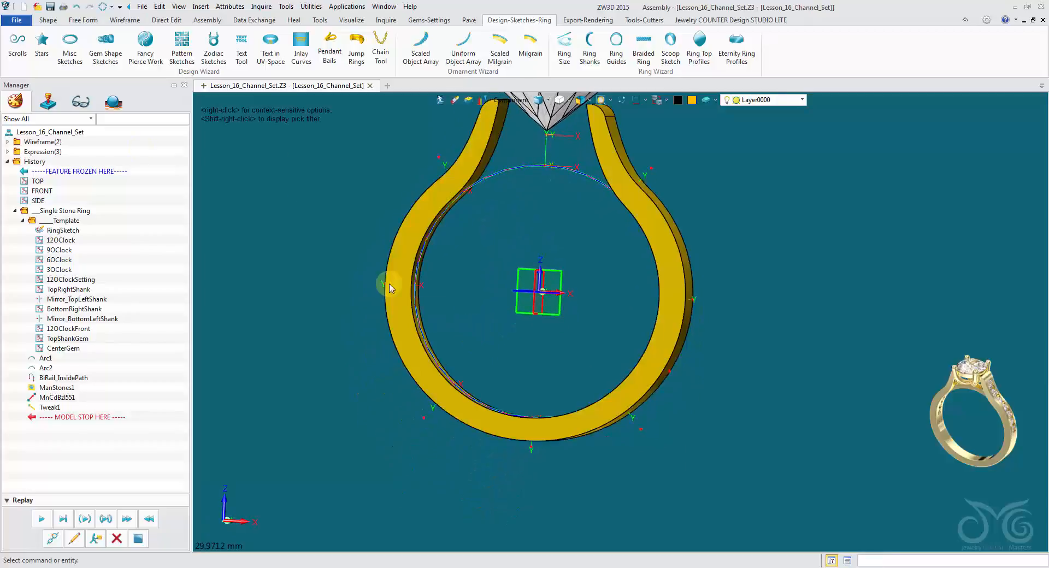
pyautogui.click(52, 22)
pyautogui.click(64, 39)
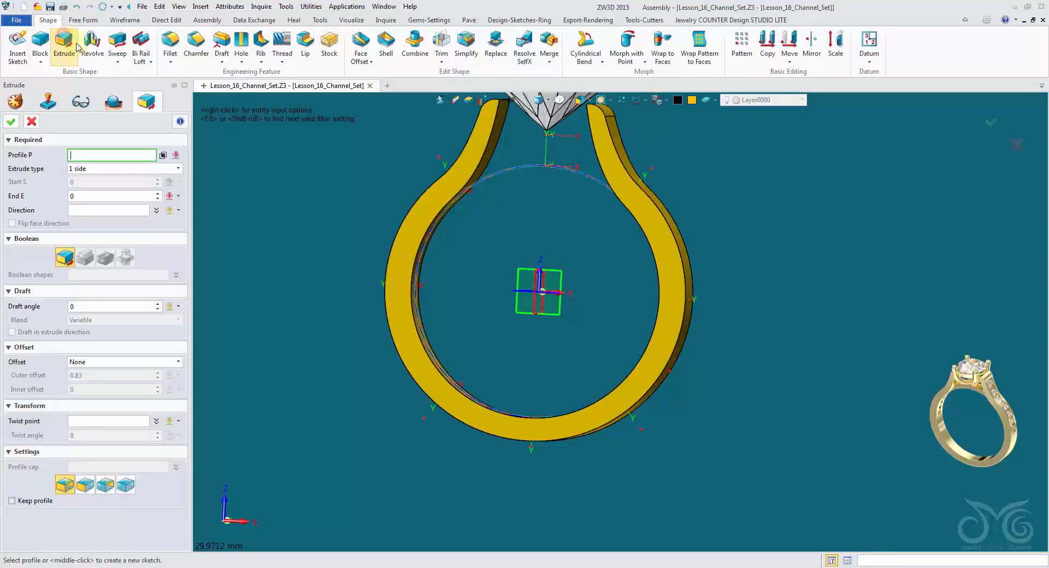
pyautogui.moveTo(495, 107); pyautogui.dragTo(544, 193, button='right')
pyautogui.click(544, 193)
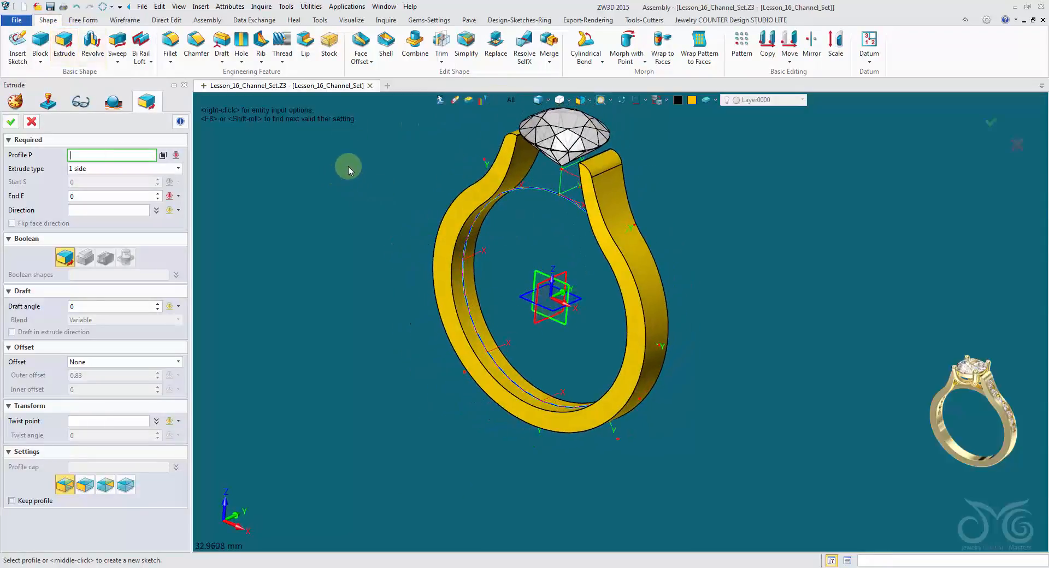
pyautogui.rightClick(348, 166)
pyautogui.click(397, 246)
pyautogui.click(552, 193)
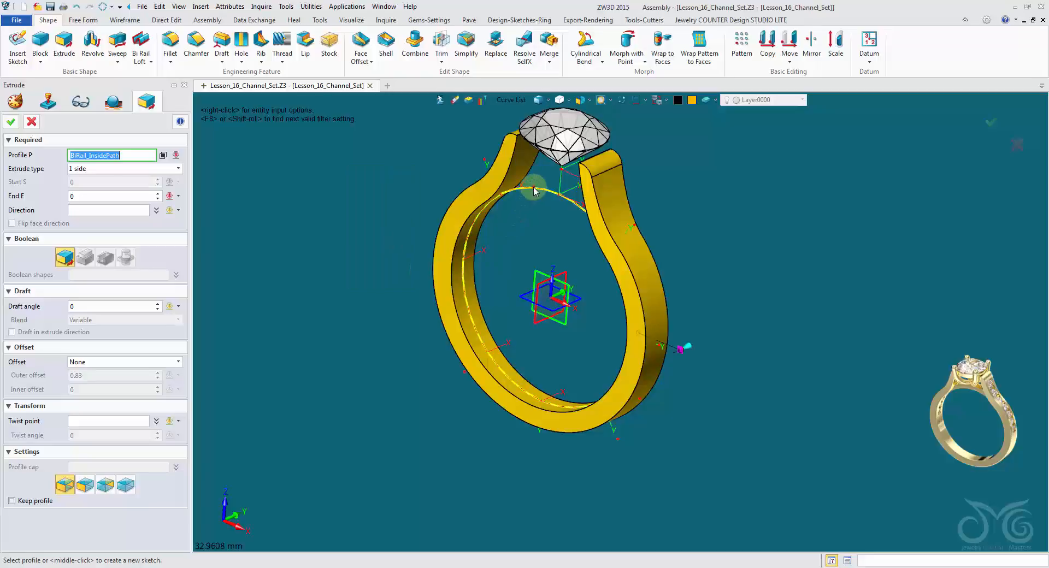
pyautogui.click(499, 226)
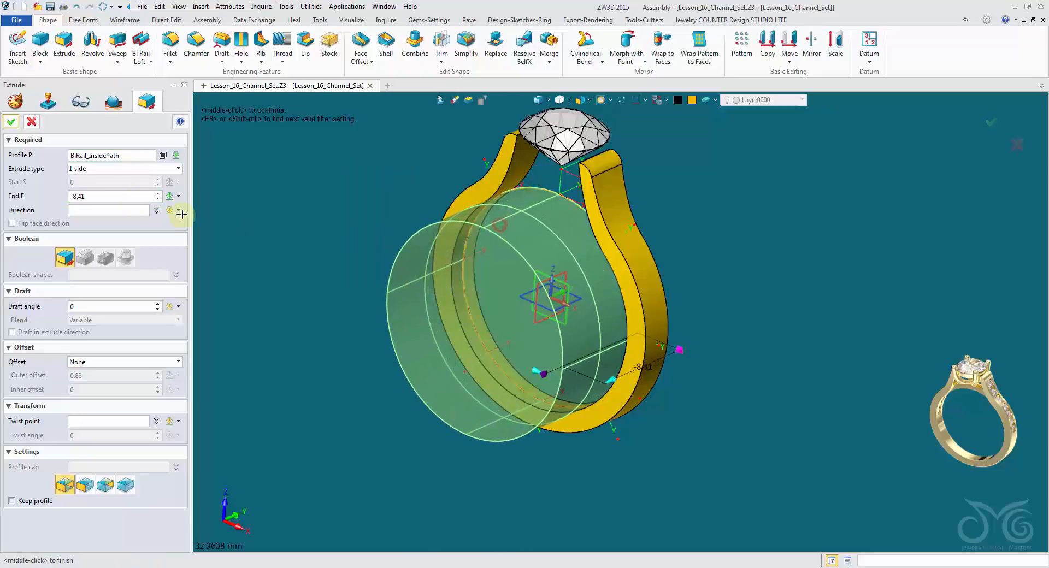
# Make the inside path's extrusion symmetrical with an end distance of 0.75 mm.
pyautogui.click(105, 171)
pyautogui.click(108, 198)
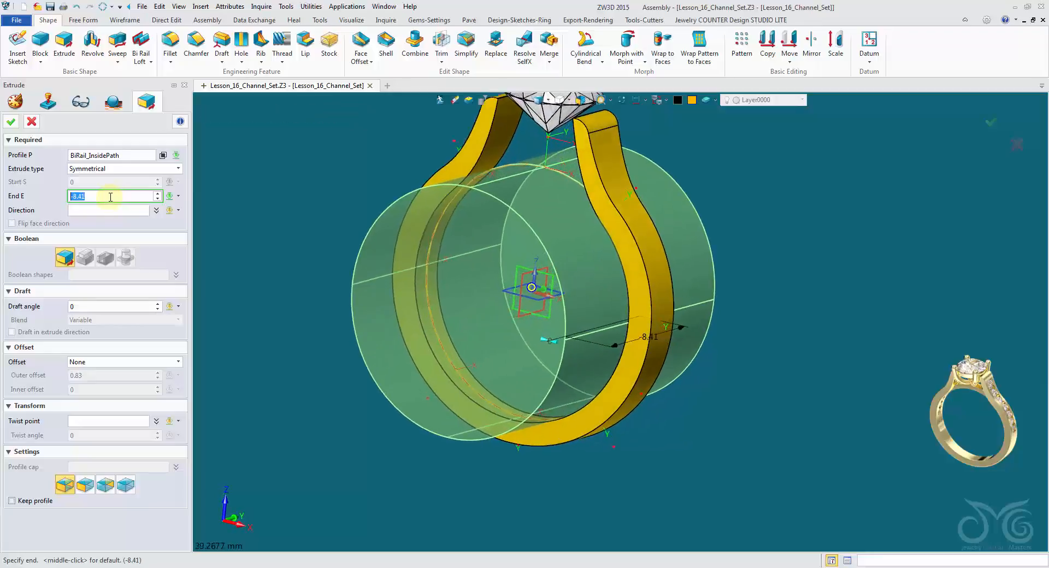
pyautogui.write('-8.45')
pyautogui.press('Return')
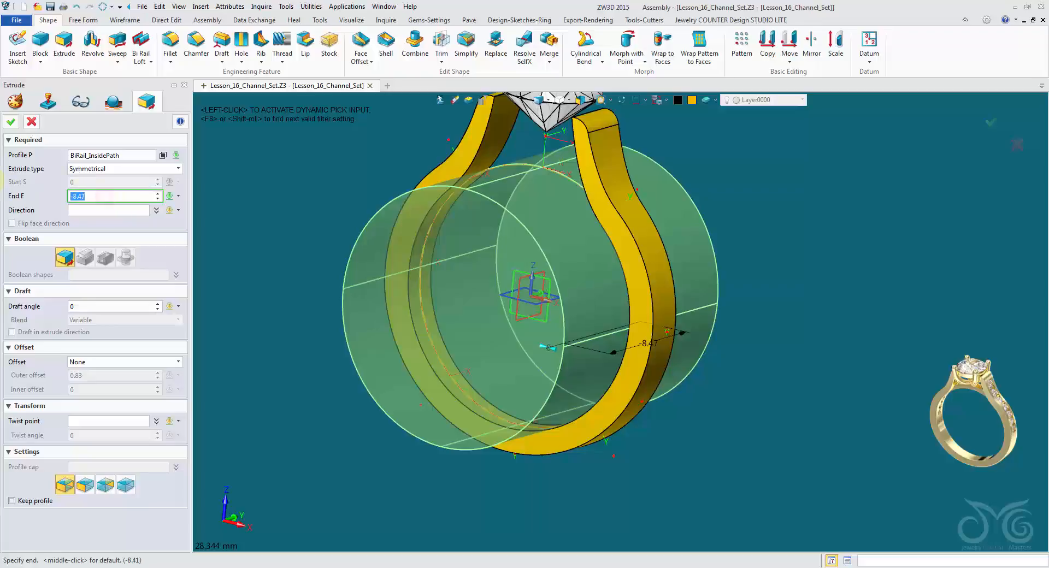
pyautogui.click(110, 211)
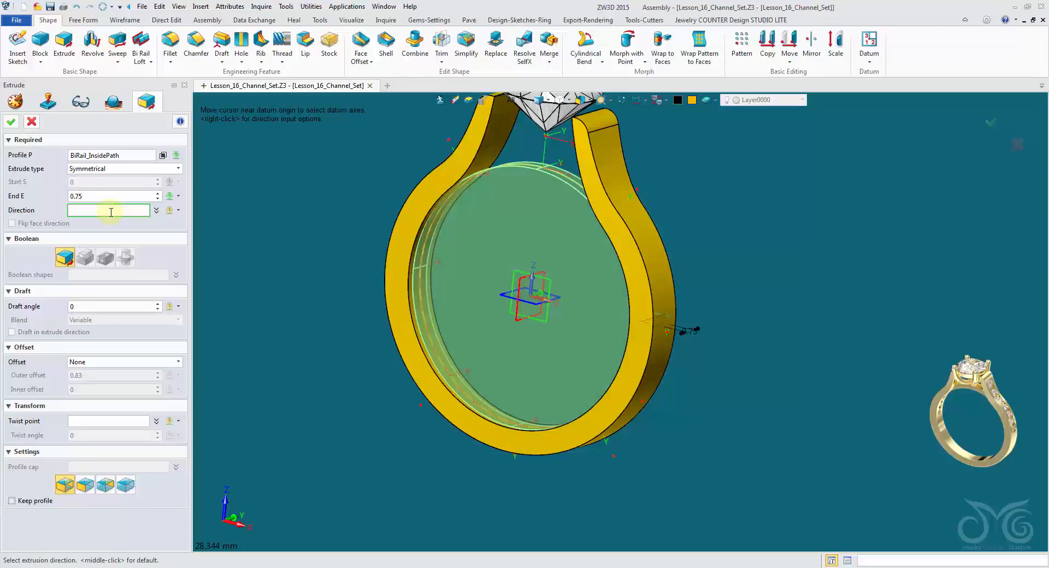
# Thicken the extruded inside path with a 1 mm outer offset and create the inner band solid.
pyautogui.moveTo(586, 200); pyautogui.dragTo(347, 218, button='right')
pyautogui.scroll(2, 557, 208)
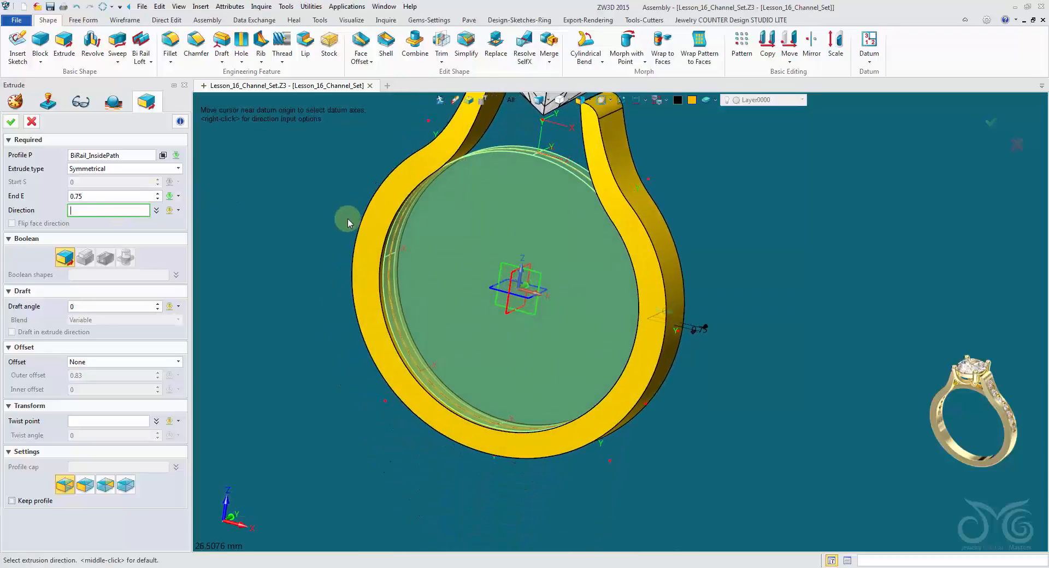
pyautogui.click(131, 363)
pyautogui.click(131, 386)
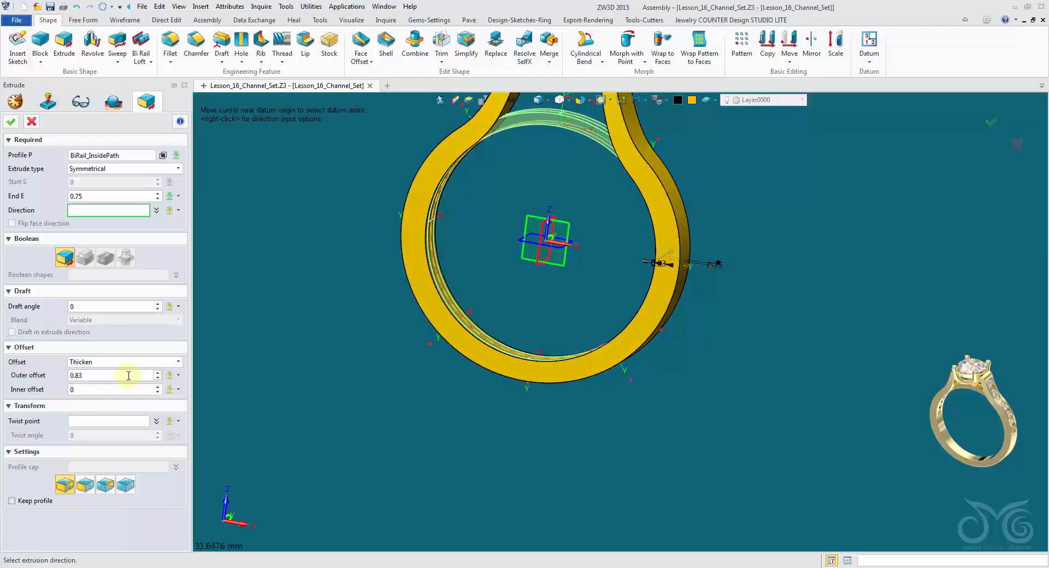
pyautogui.click(124, 376)
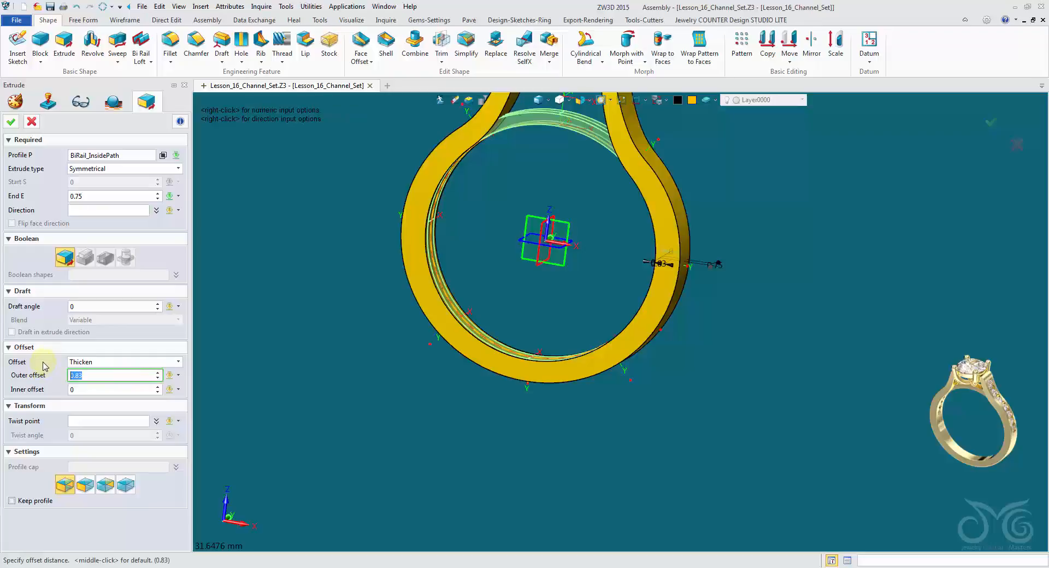
pyautogui.write('1')
pyautogui.press('Return')
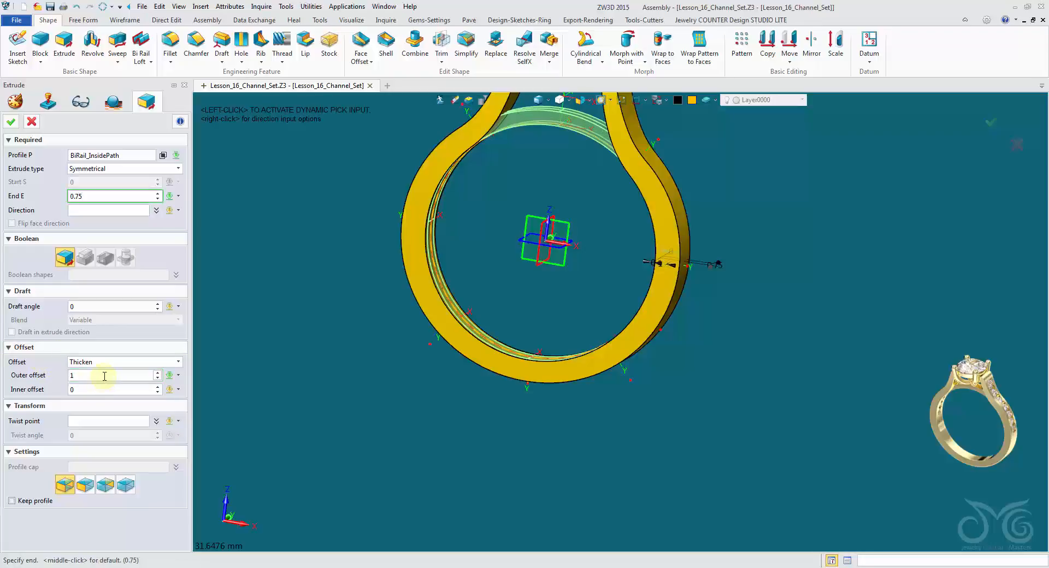
pyautogui.scroll(5, 557, 161)
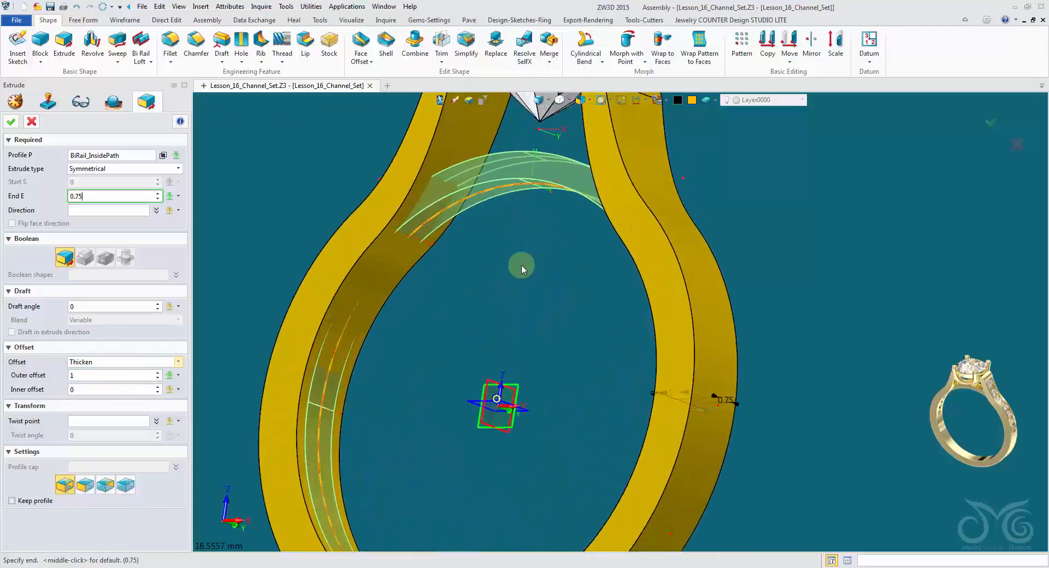
pyautogui.scroll(2, 521, 266)
pyautogui.moveTo(486, 246); pyautogui.dragTo(422, 319, button='middle')
pyautogui.moveTo(383, 238); pyautogui.dragTo(561, 322, button='right')
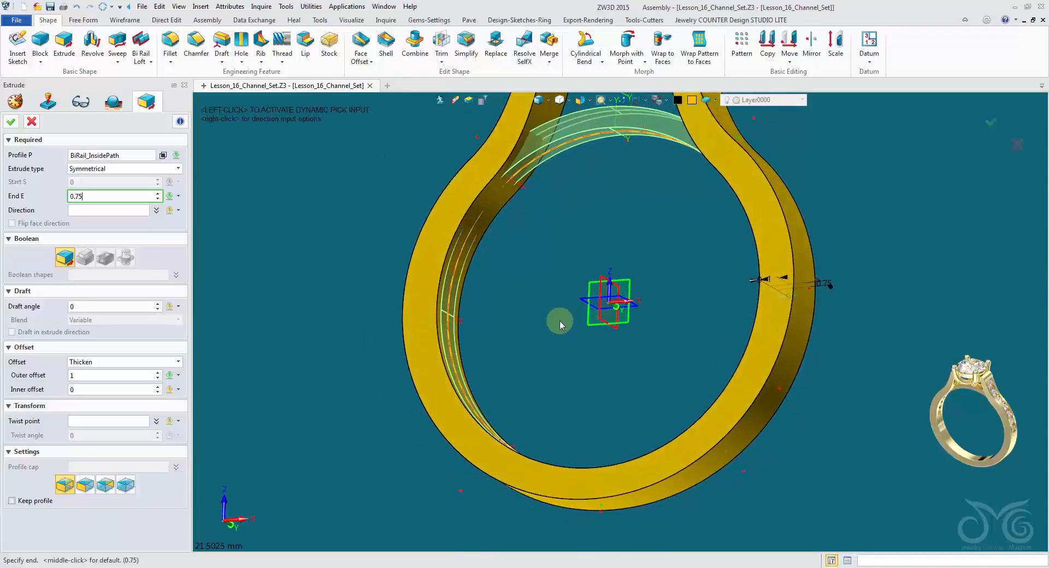
pyautogui.click(11, 121)
pyautogui.moveTo(632, 220); pyautogui.dragTo(391, 224, button='middle')
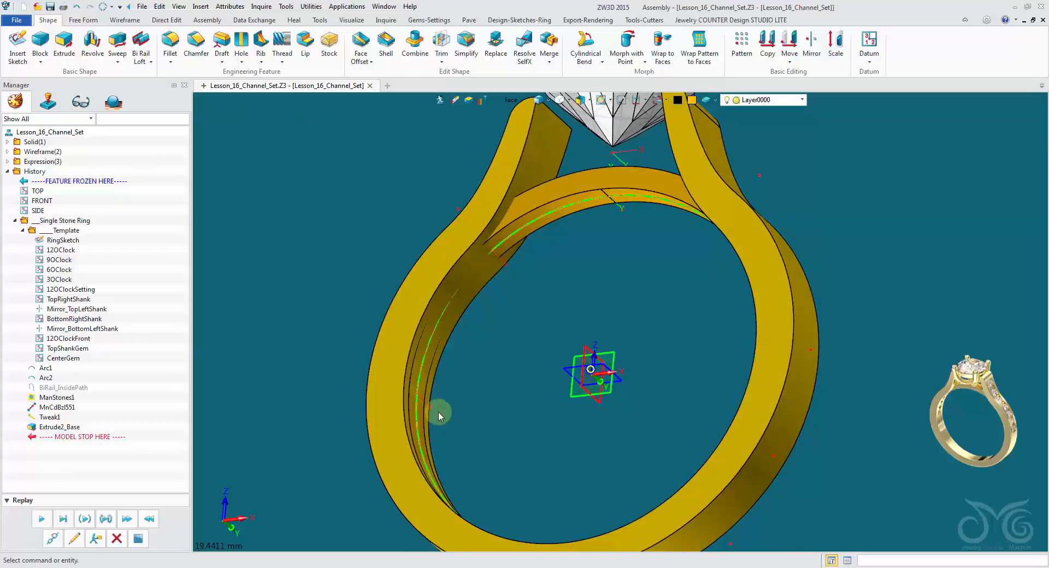
pyautogui.click(444, 42)
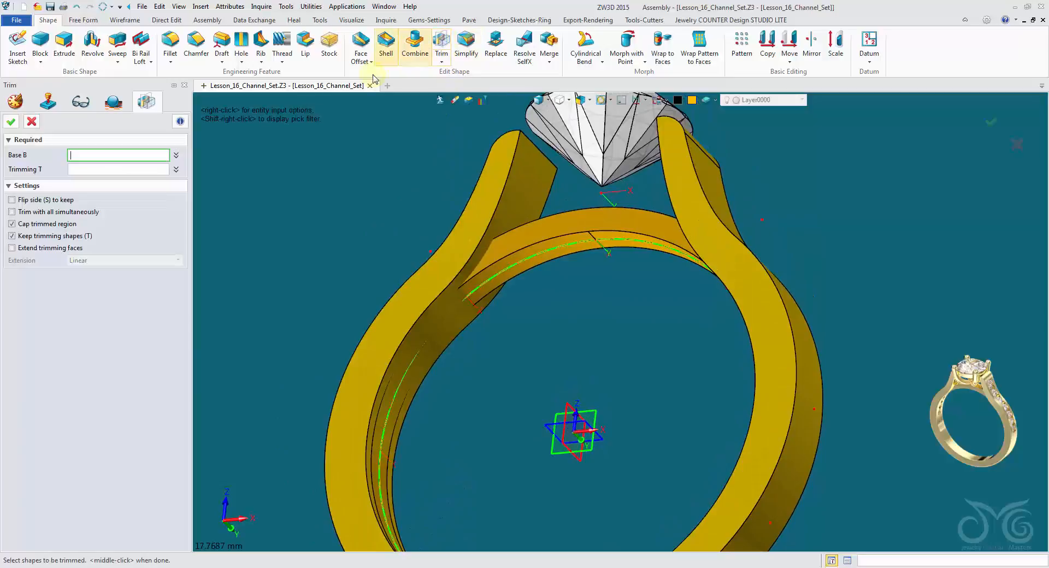
pyautogui.click(520, 235)
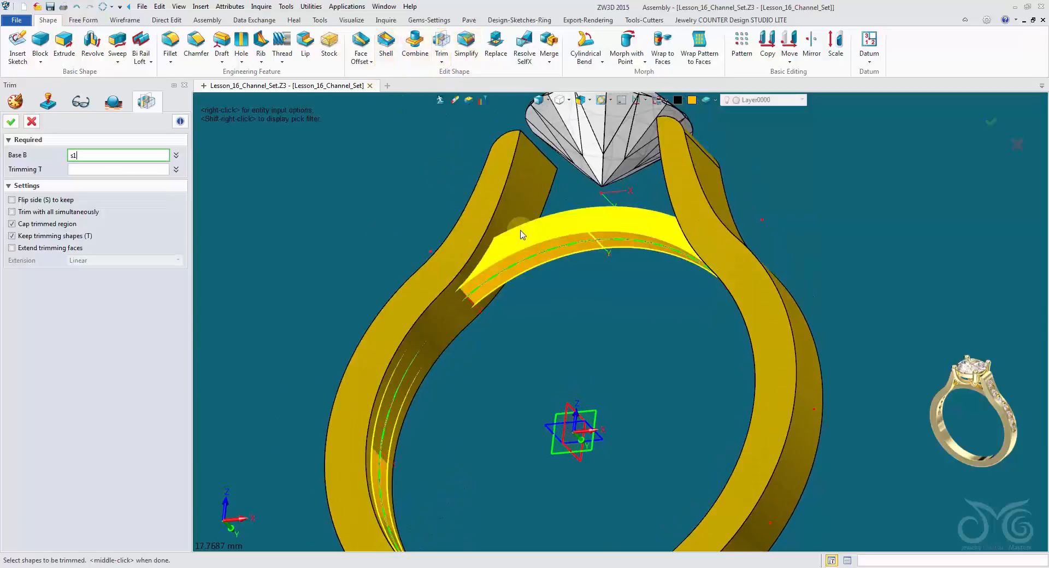
pyautogui.click(157, 171)
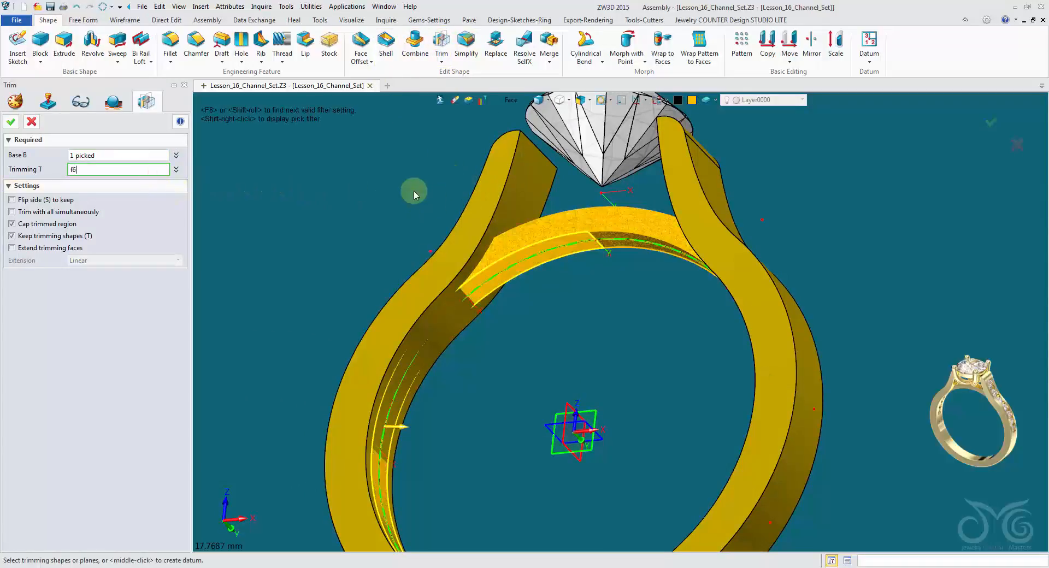
pyautogui.moveTo(749, 168); pyautogui.dragTo(601, 295, button='right')
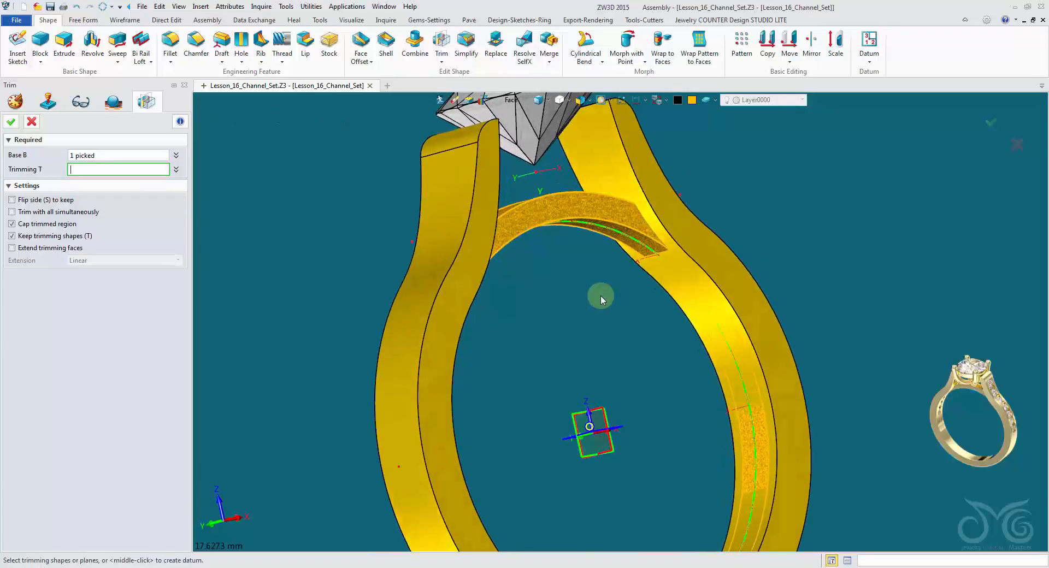
pyautogui.click(30, 122)
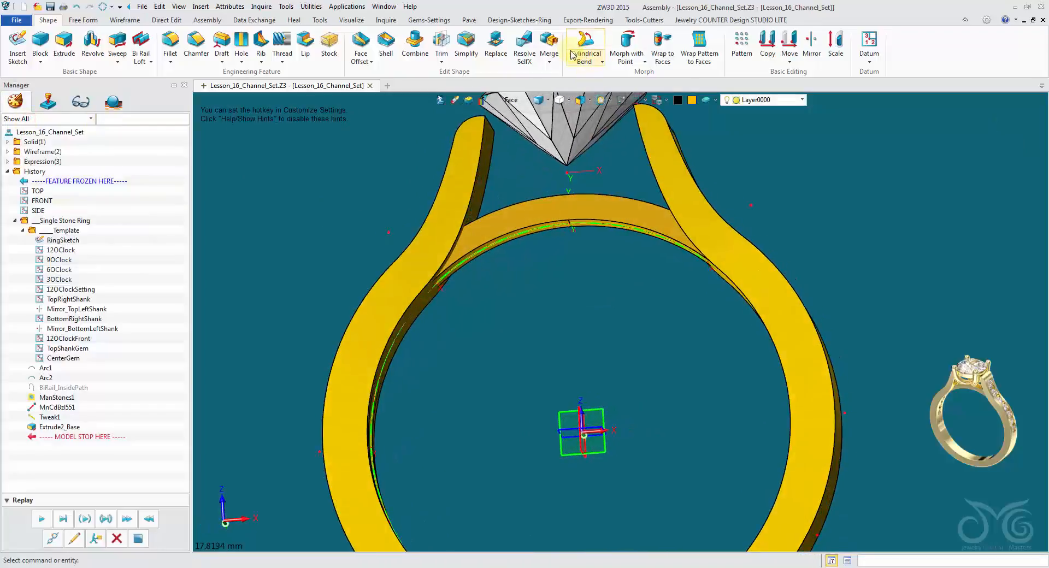
# Merge the open shank component into the ring assembly as a separate base shape.
pyautogui.click(549, 41)
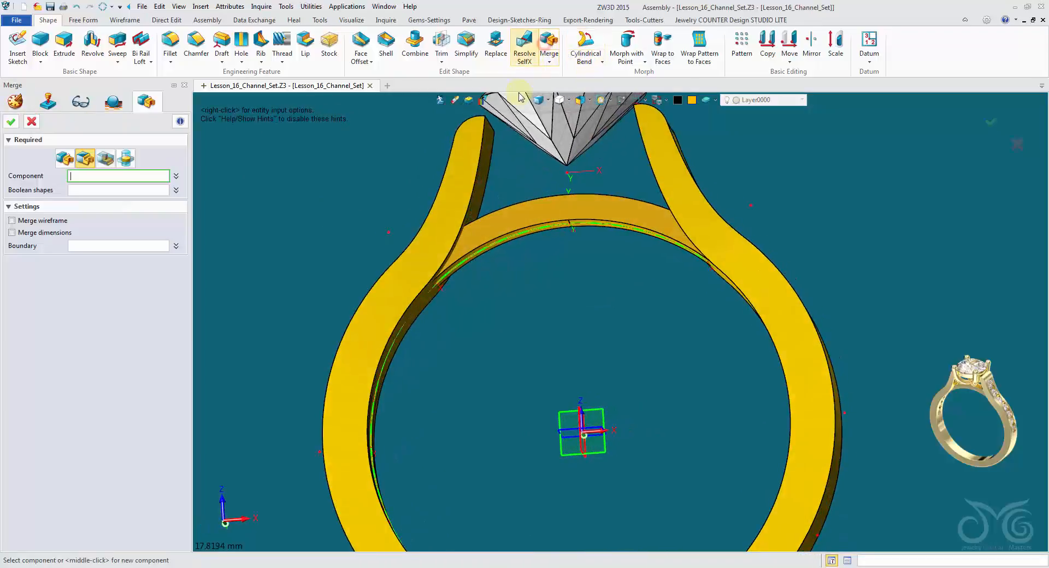
pyautogui.click(61, 160)
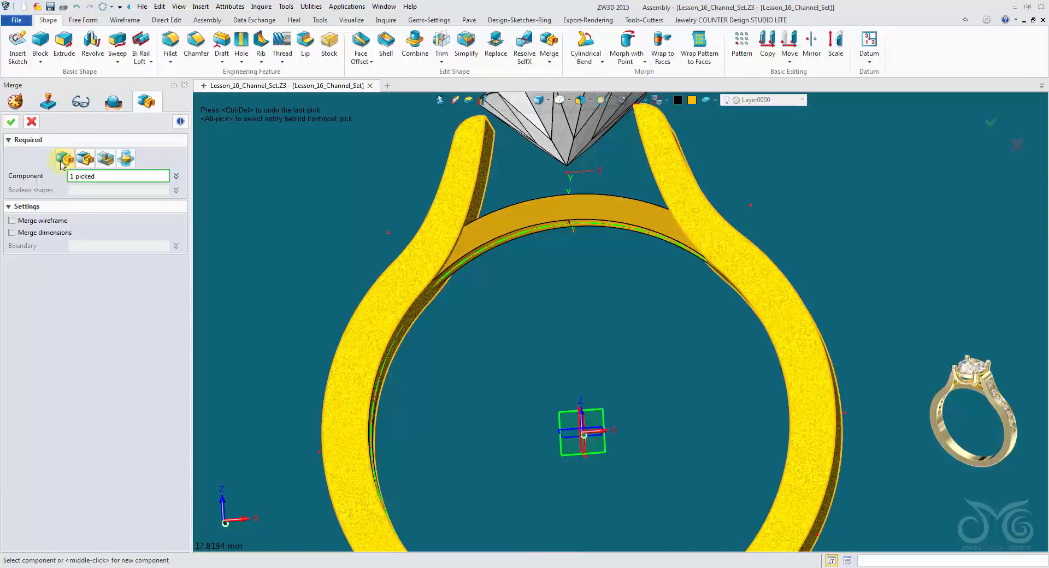
pyautogui.click(15, 123)
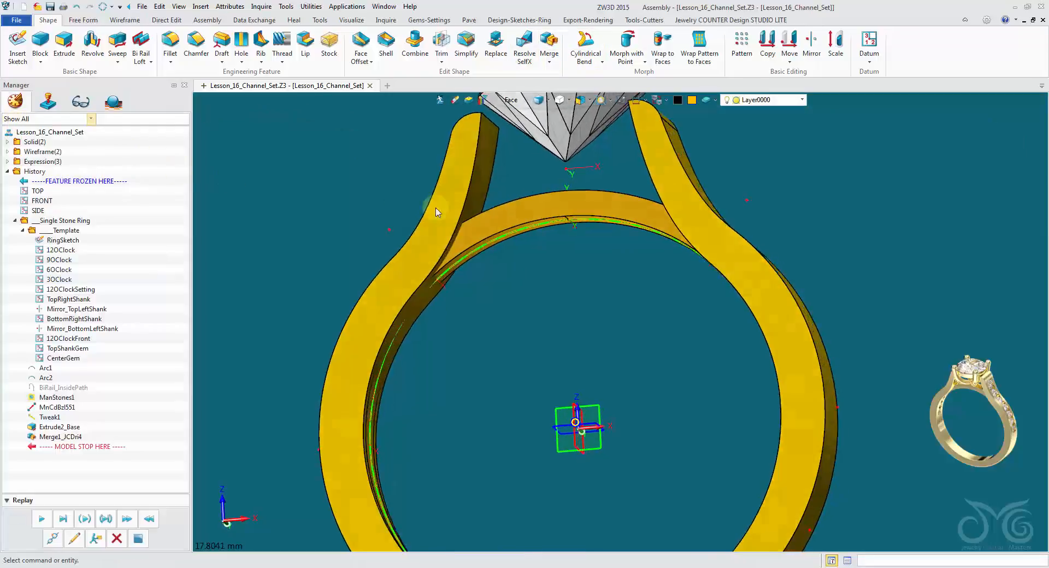
# Trim the inner band solid with the merged shank, keeping the trimming shape and capping the trimmed region.
pyautogui.click(301, 217)
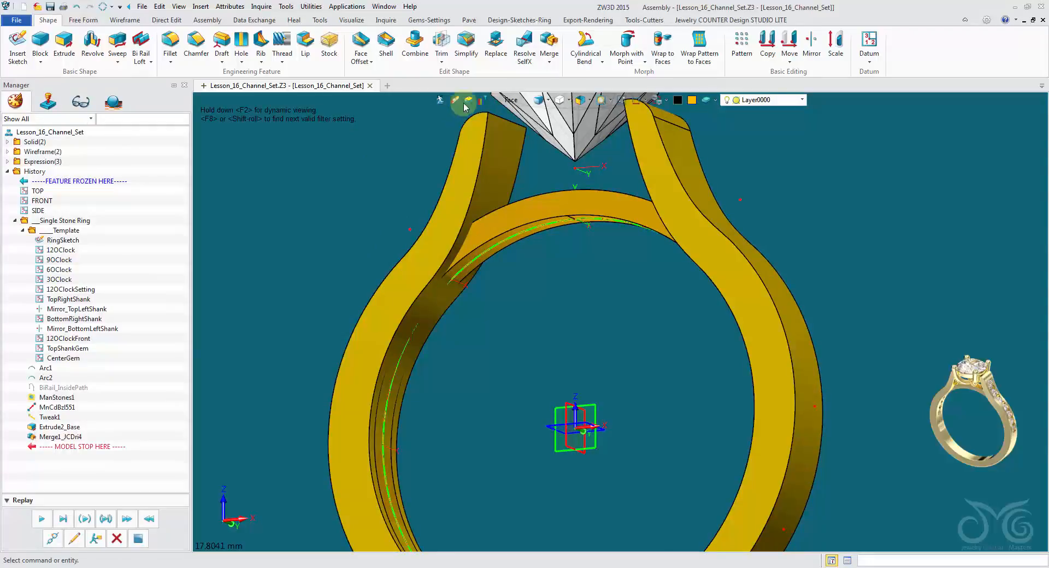
pyautogui.click(442, 44)
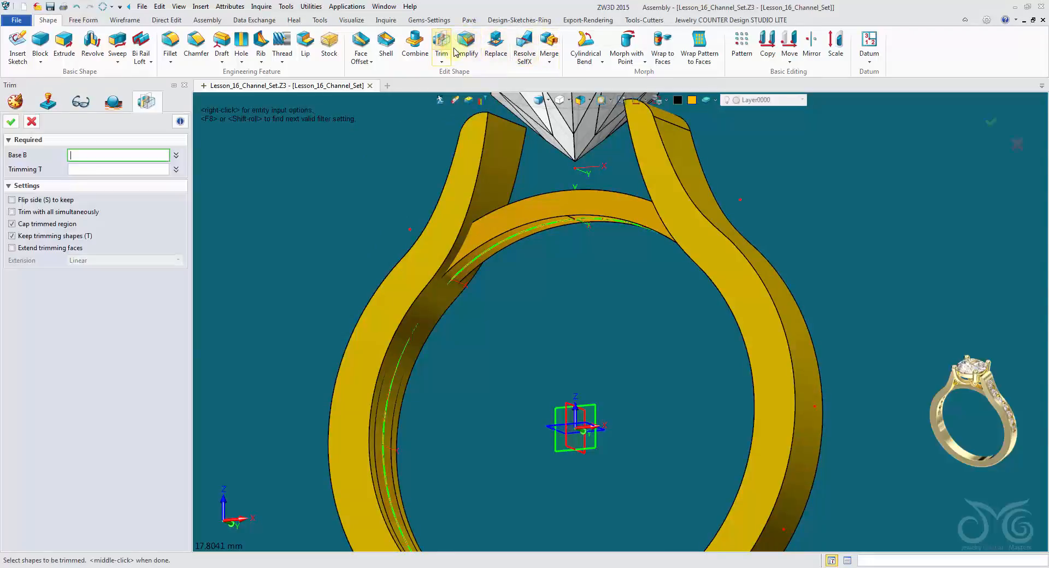
pyautogui.click(544, 210)
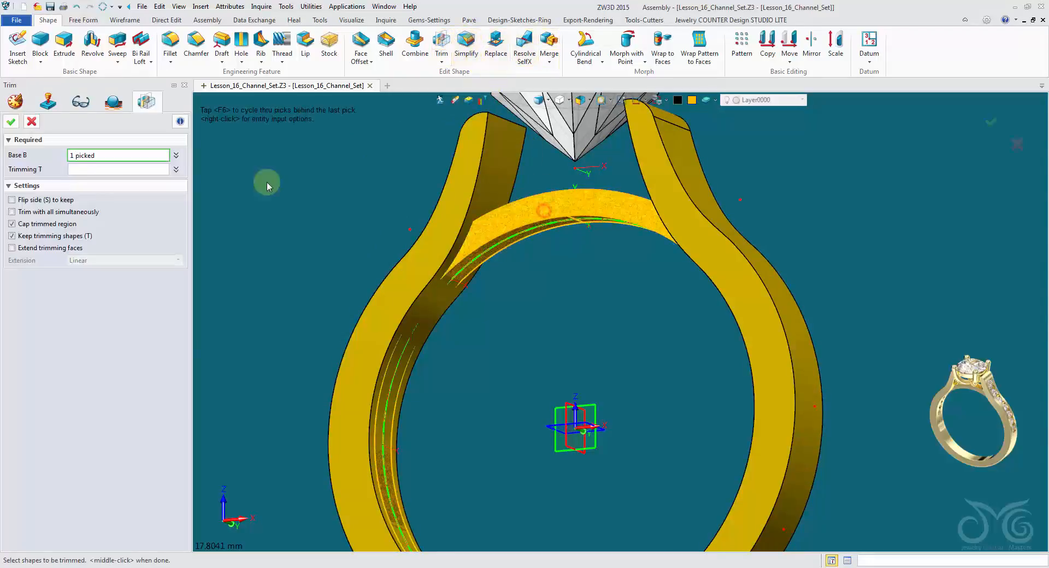
pyautogui.click(106, 171)
pyautogui.click(503, 160)
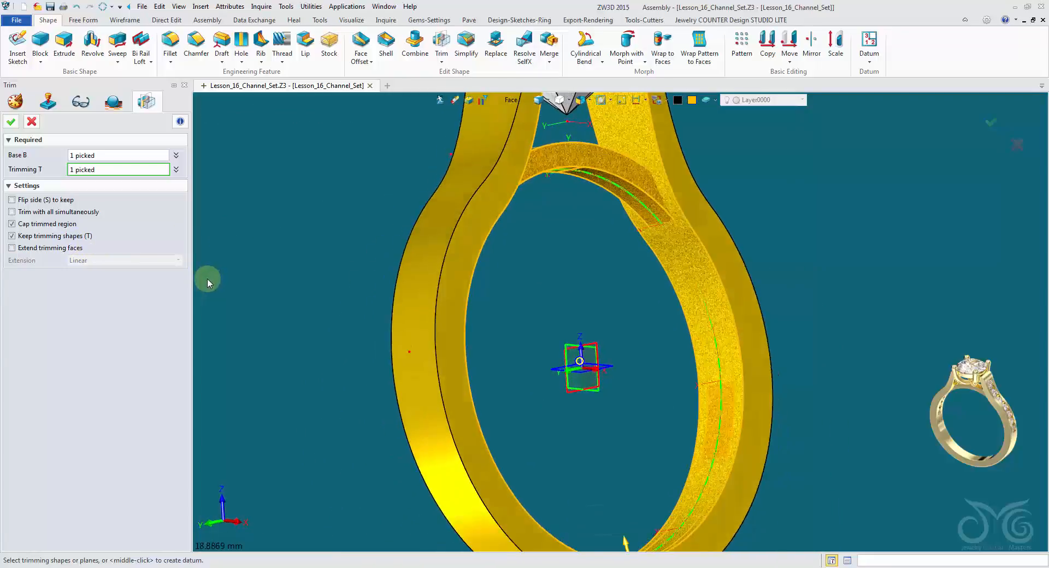
pyautogui.click(11, 121)
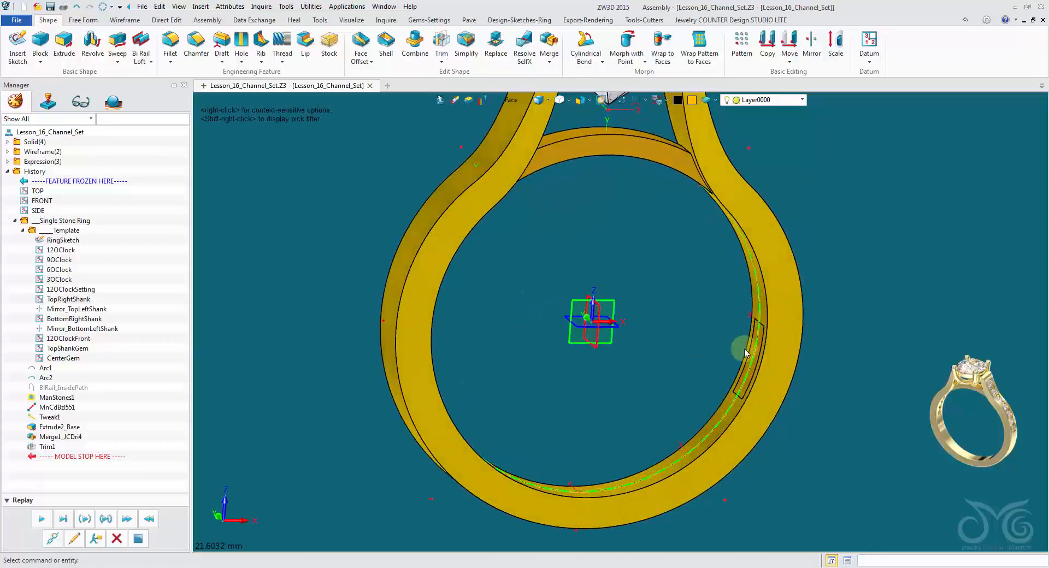
# Filter picking to whole shapes and blank the shank so only the trimmed band pieces show.
pyautogui.click(518, 102)
pyautogui.click(542, 200)
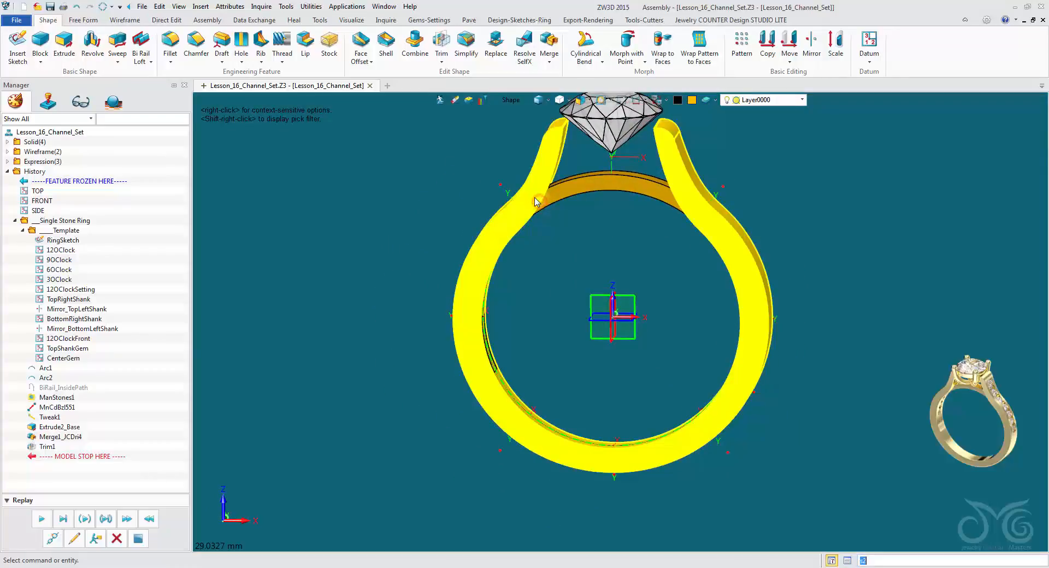
pyautogui.rightClick(534, 199)
pyautogui.click(543, 226)
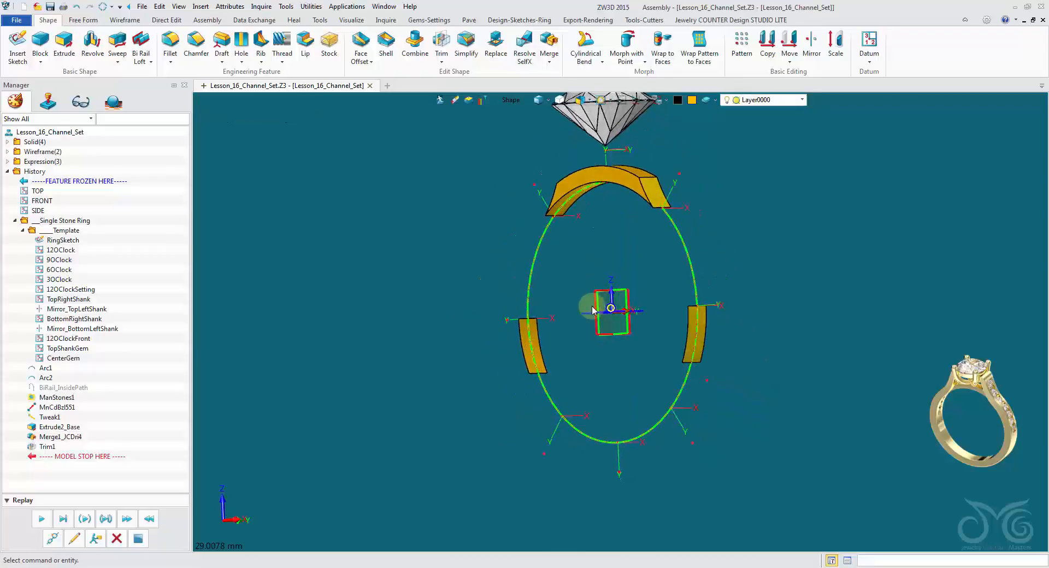
# Erase the two small leftover band pieces on either side of the ring, keeping the bridge under the stone.
pyautogui.click(455, 100)
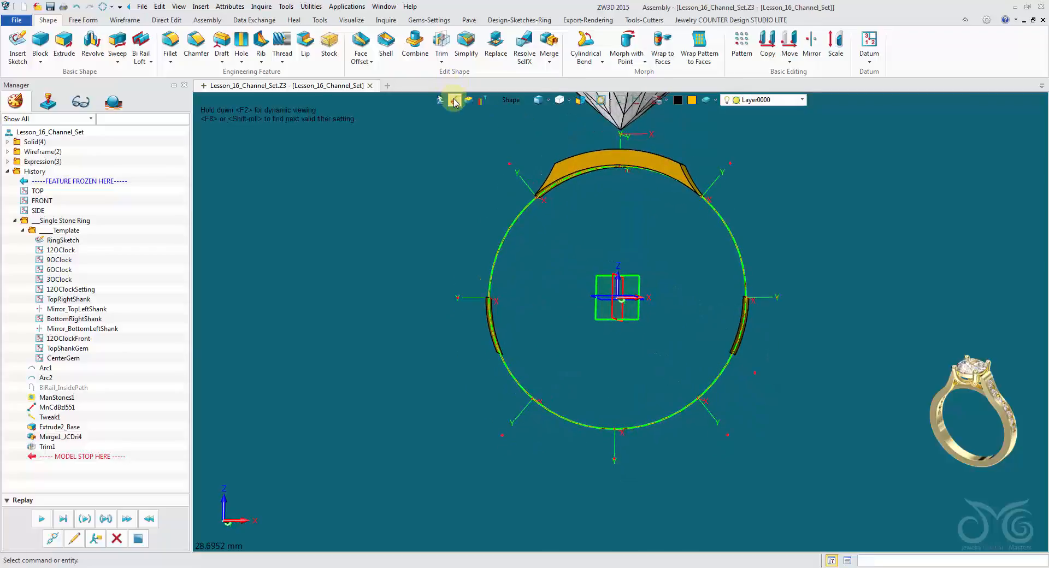
pyautogui.click(490, 327)
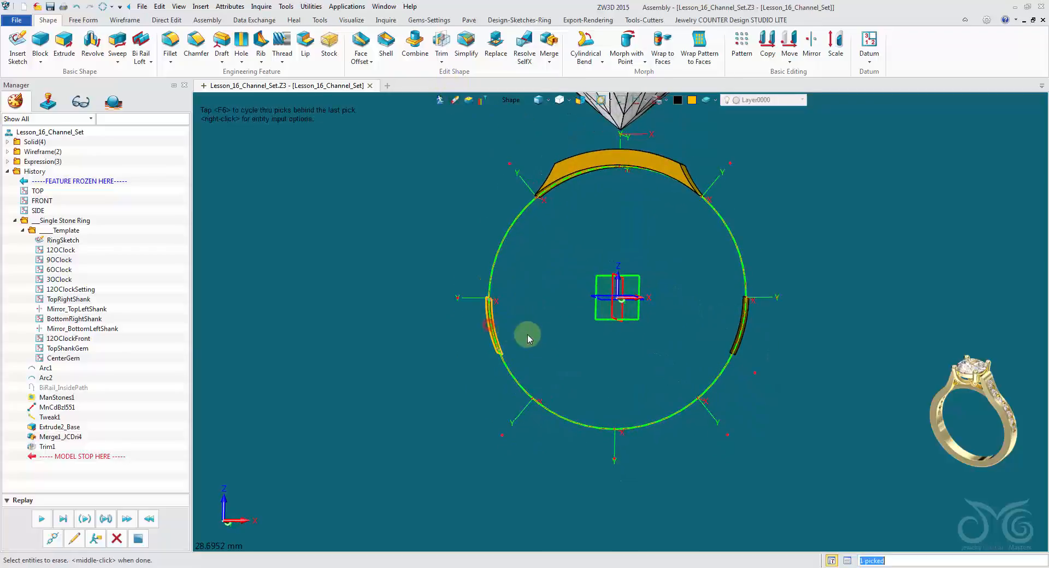
pyautogui.middleClick(334, 170)
# Unblank the hidden shank shape.
pyautogui.rightClick(355, 178)
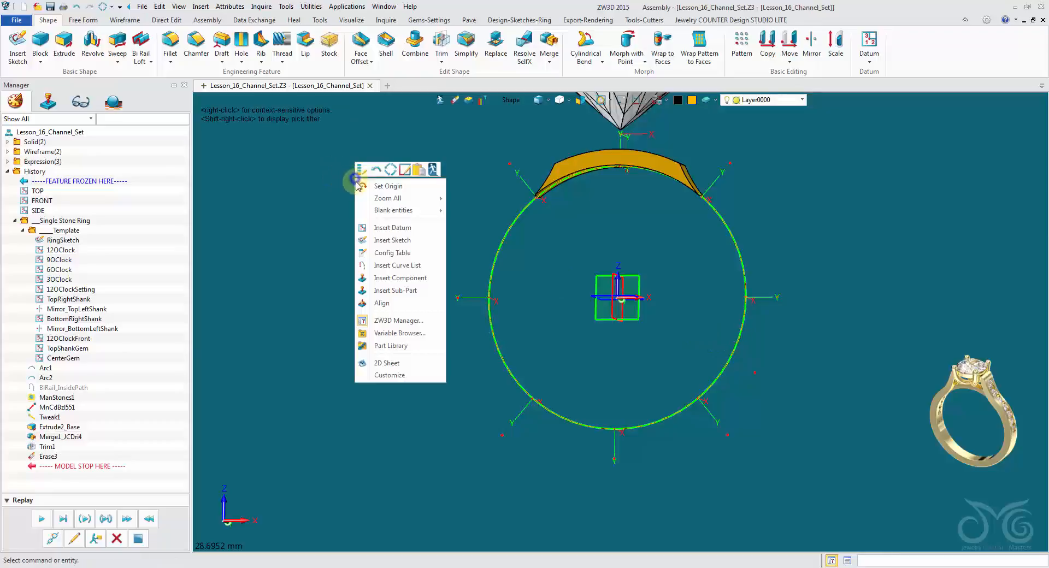
pyautogui.moveTo(396, 211)
pyautogui.click(491, 228)
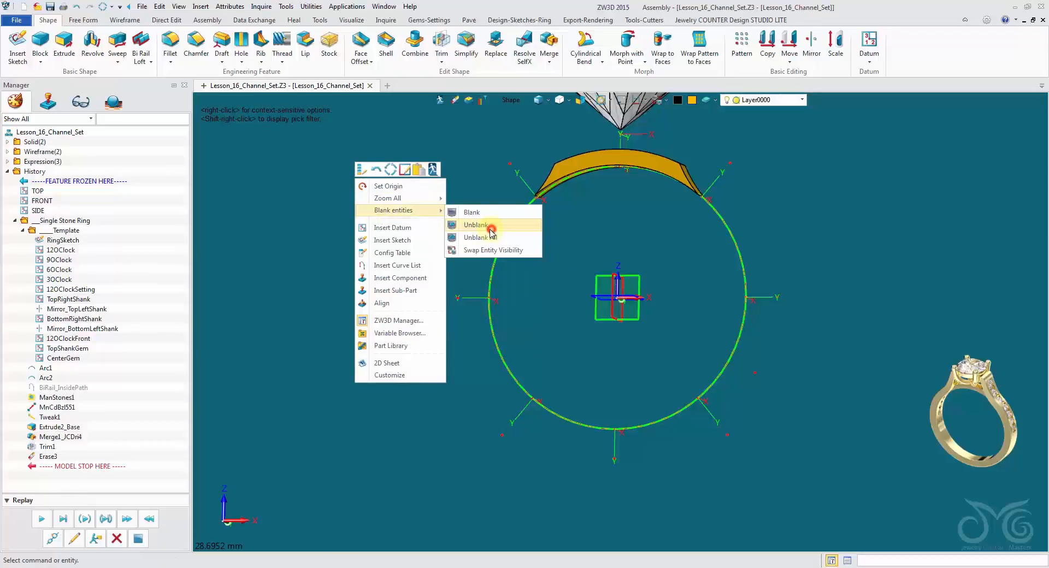
pyautogui.click(496, 223)
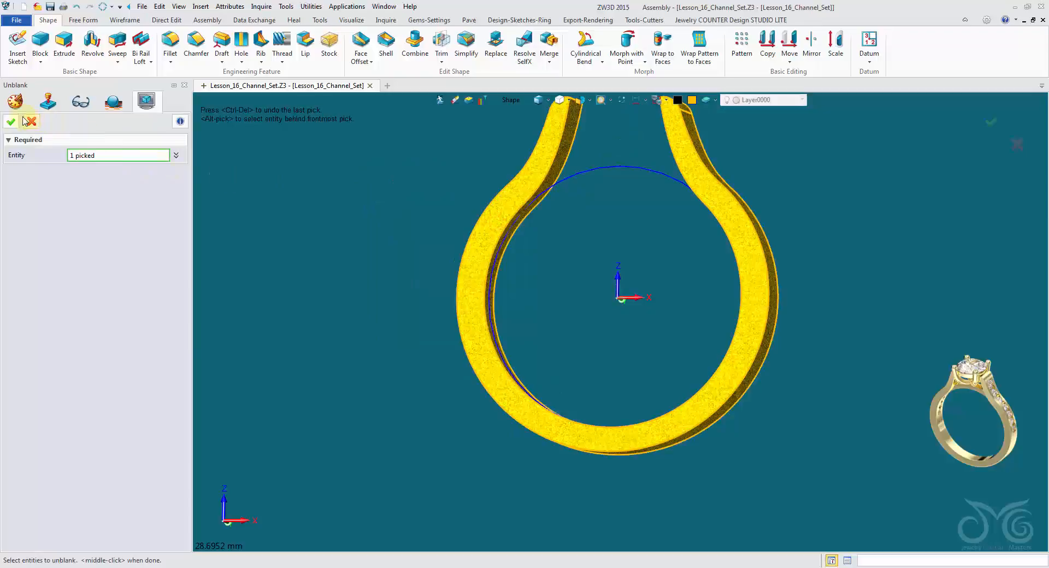
pyautogui.click(12, 121)
# Start the Center Arc Prong Posts builder from the jewelry library's setting components.
pyautogui.moveTo(340, 165); pyautogui.dragTo(600, 198, button='middle')
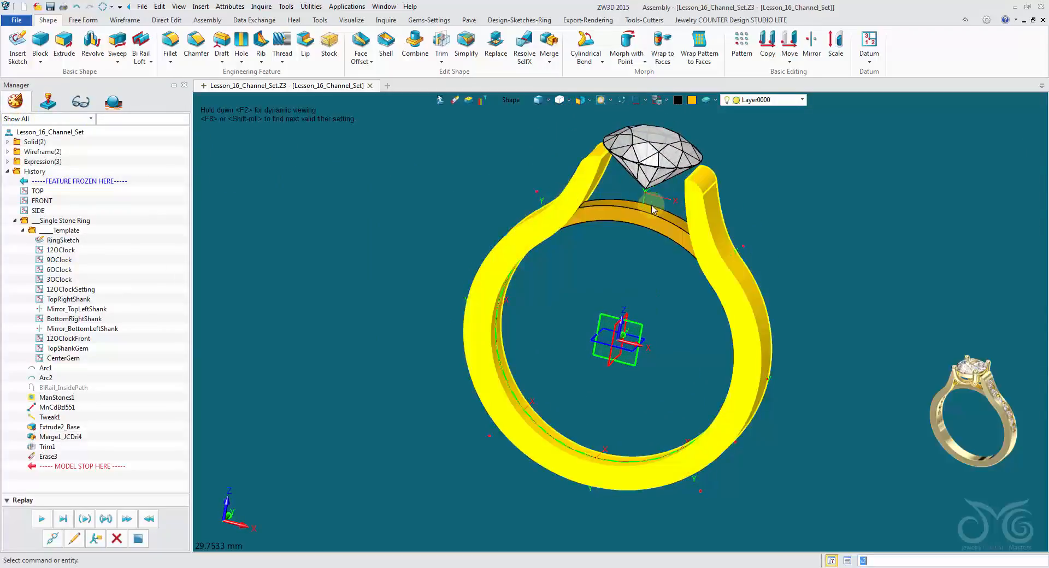
pyautogui.moveTo(401, 157); pyautogui.dragTo(398, 157, button='right')
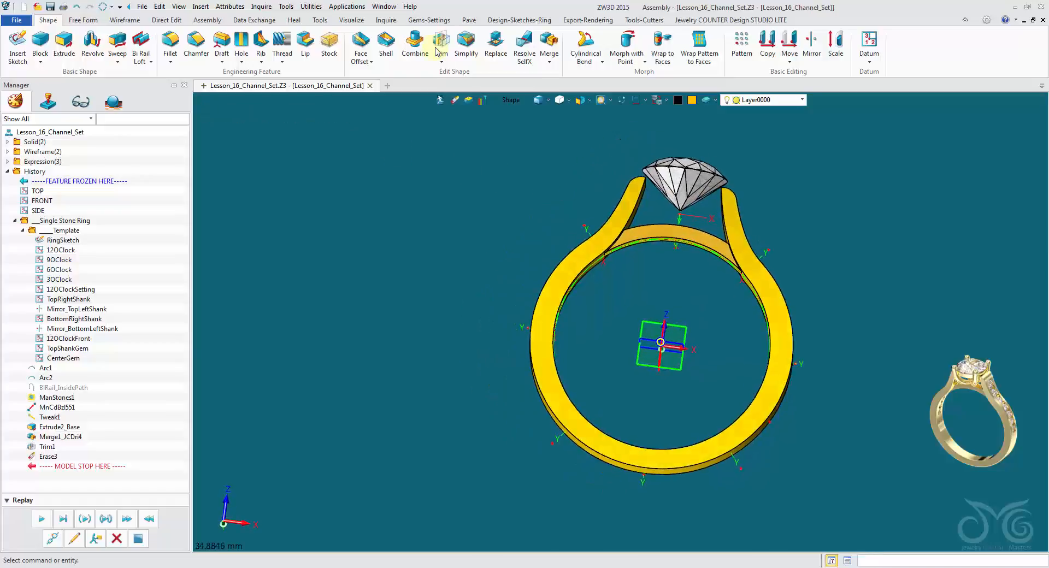
pyautogui.moveTo(669, 137); pyautogui.dragTo(692, 133, button='right')
pyautogui.scroll(3, 692, 133)
pyautogui.moveTo(572, 176); pyautogui.dragTo(747, 176, button='right')
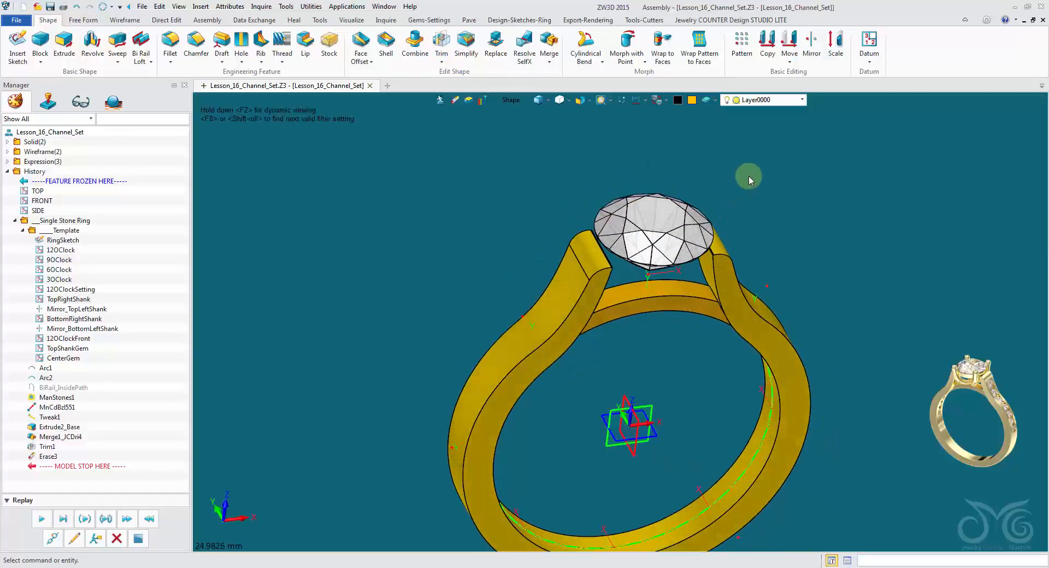
pyautogui.click(721, 19)
pyautogui.click(25, 54)
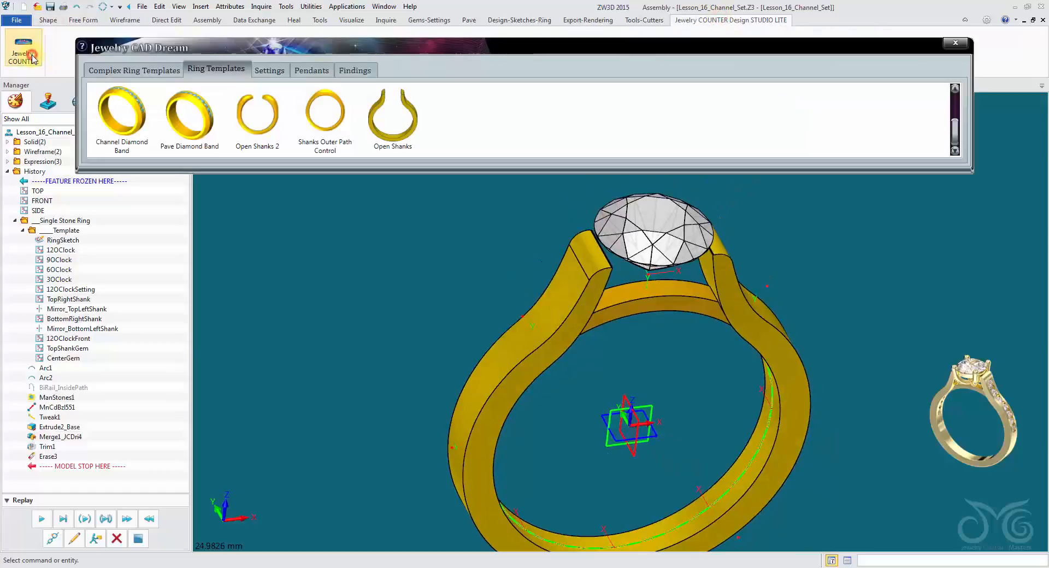
pyautogui.click(270, 76)
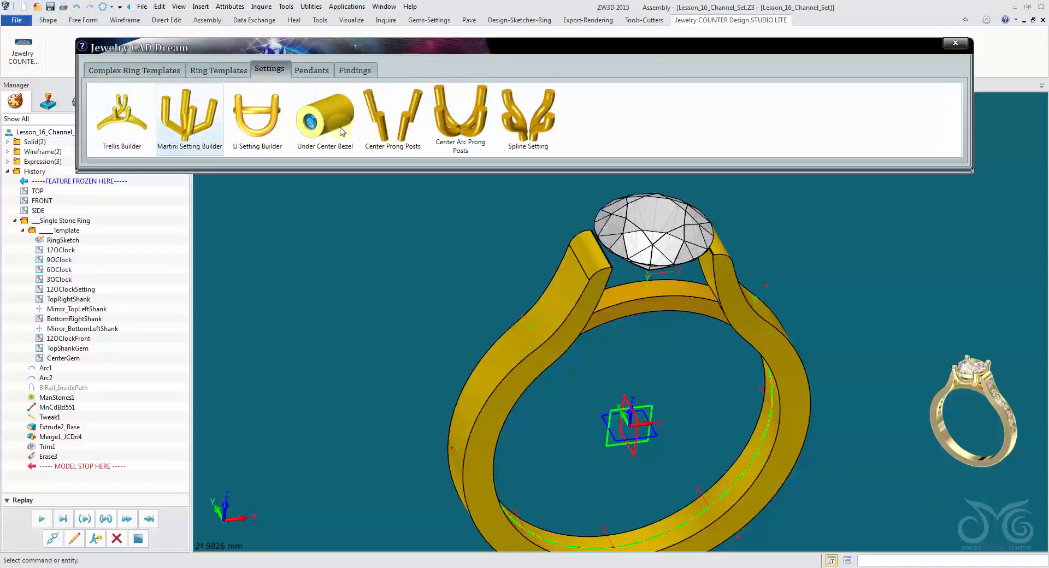
pyautogui.click(453, 112)
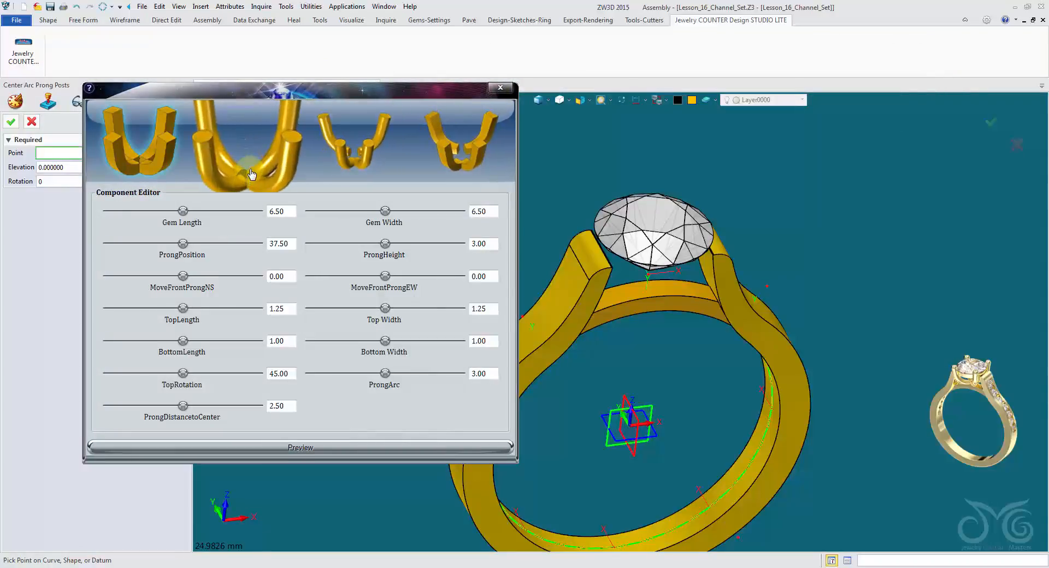
# Choose the round-wire prong style with straight upright posts and place it on the center gem's table facet.
pyautogui.click(245, 149)
pyautogui.click(683, 258)
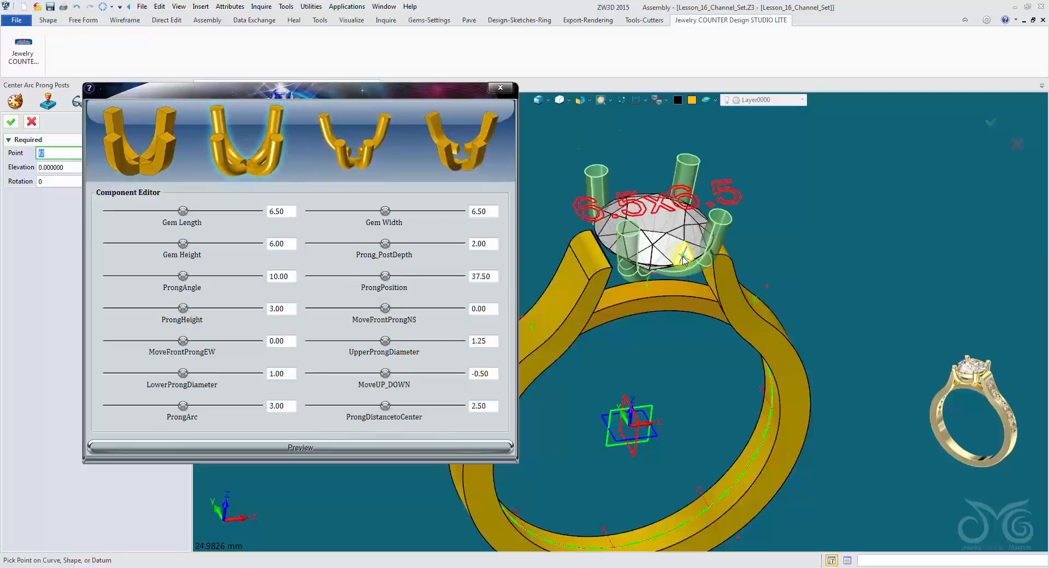
pyautogui.click(666, 235)
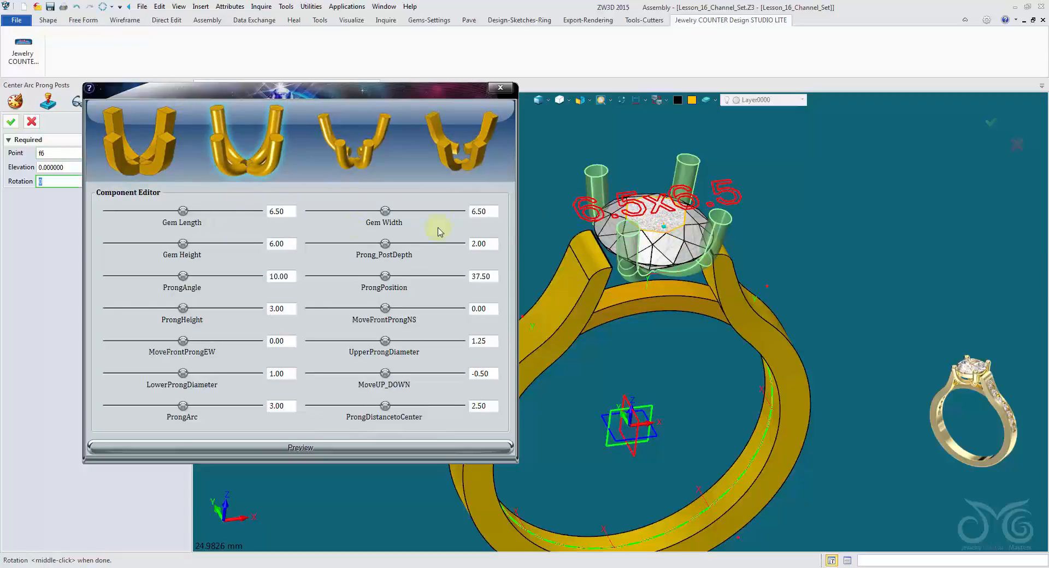
# Set the prong setting's elevation to -1.25 mm and fine-tune it until its base rests on the inner band.
pyautogui.scroll(5, 693, 290)
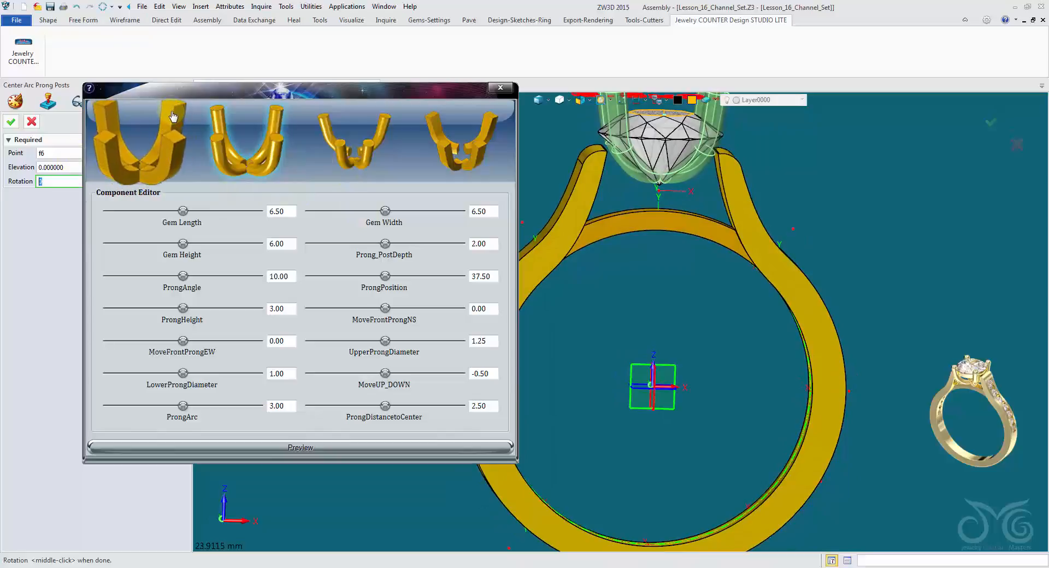
pyautogui.moveTo(193, 87); pyautogui.dragTo(228, 52)
pyautogui.click(86, 167)
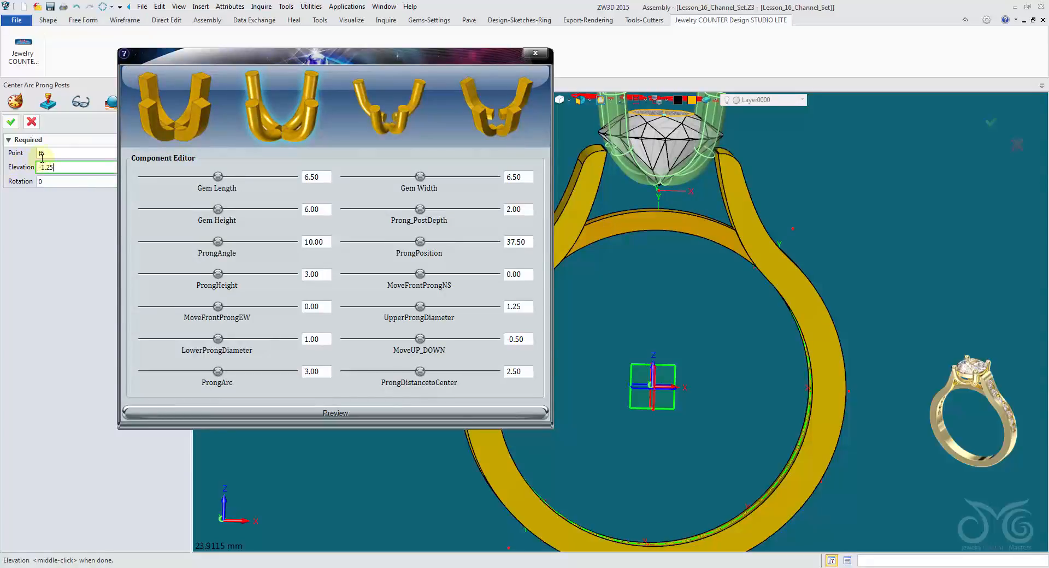
pyautogui.press('Return')
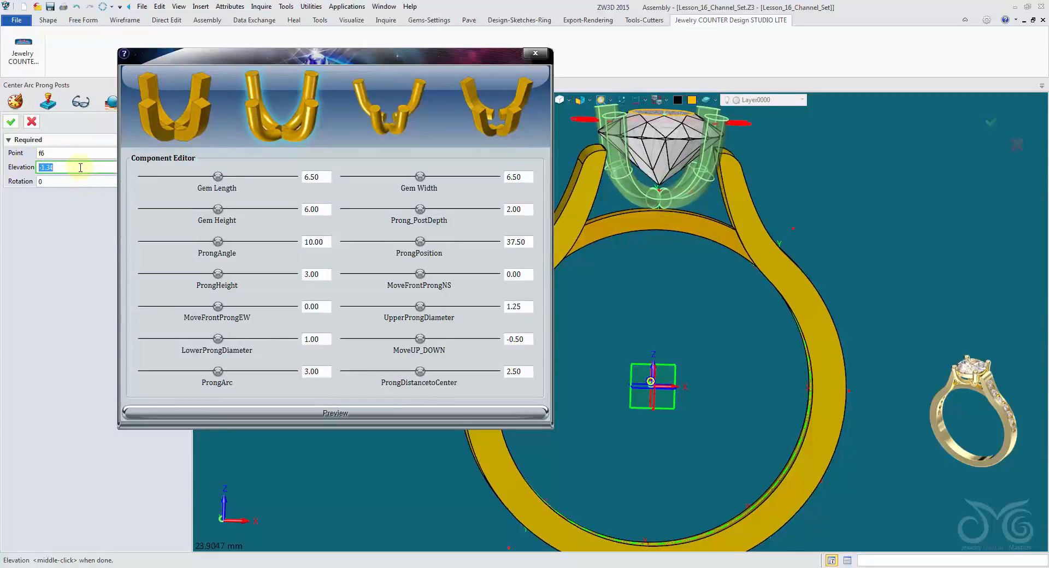
pyautogui.scroll(5, 80, 167)
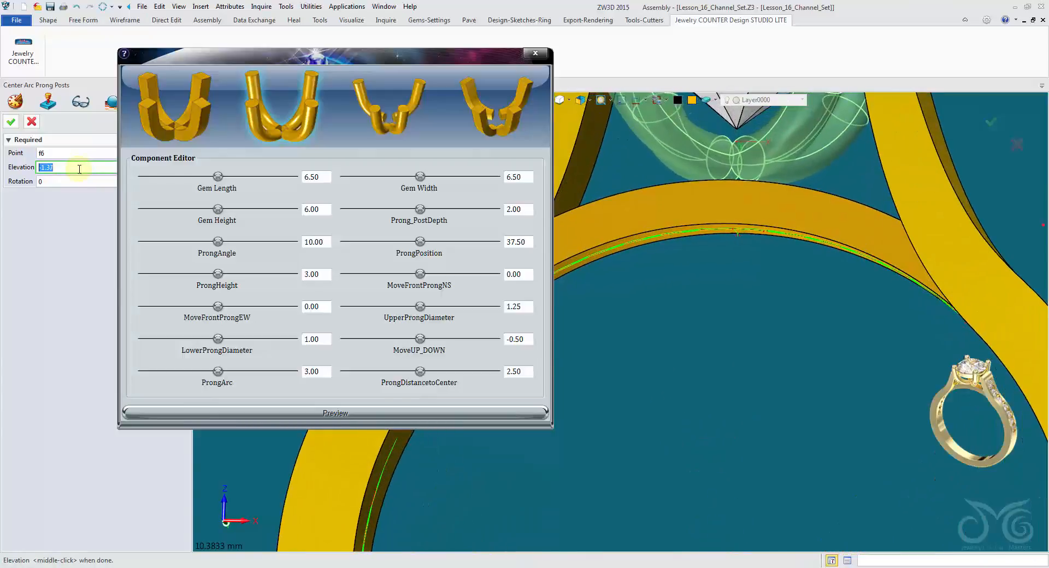
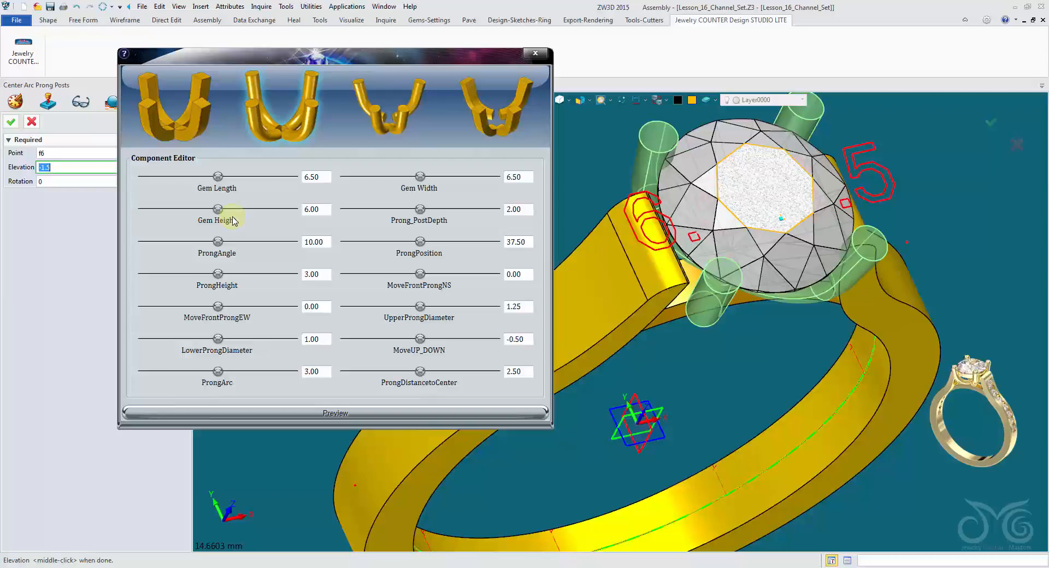
# Accept the center arc prong posts and close the component editor without further changes.
pyautogui.click(12, 122)
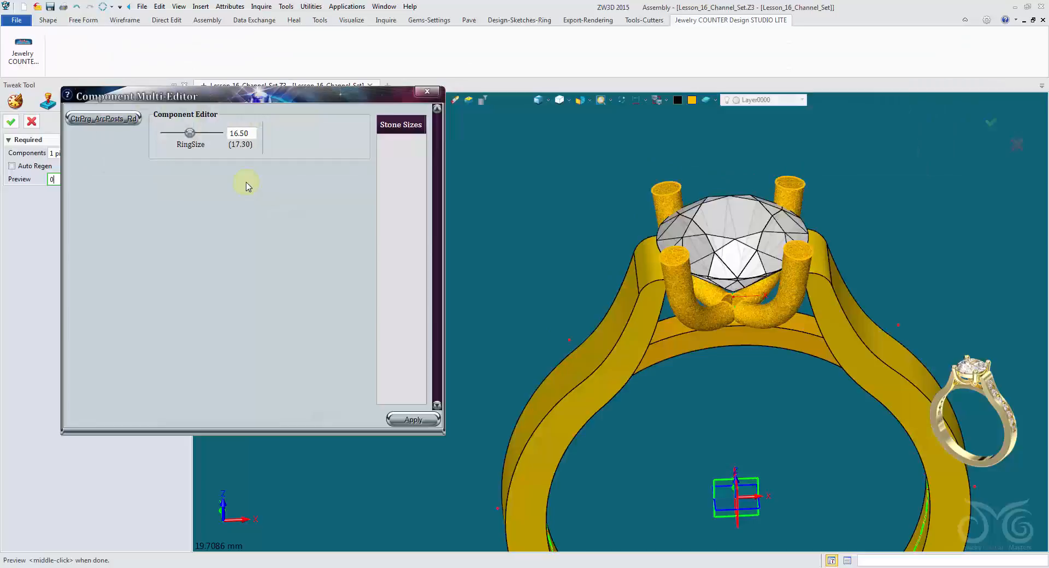
pyautogui.middleClick(247, 186)
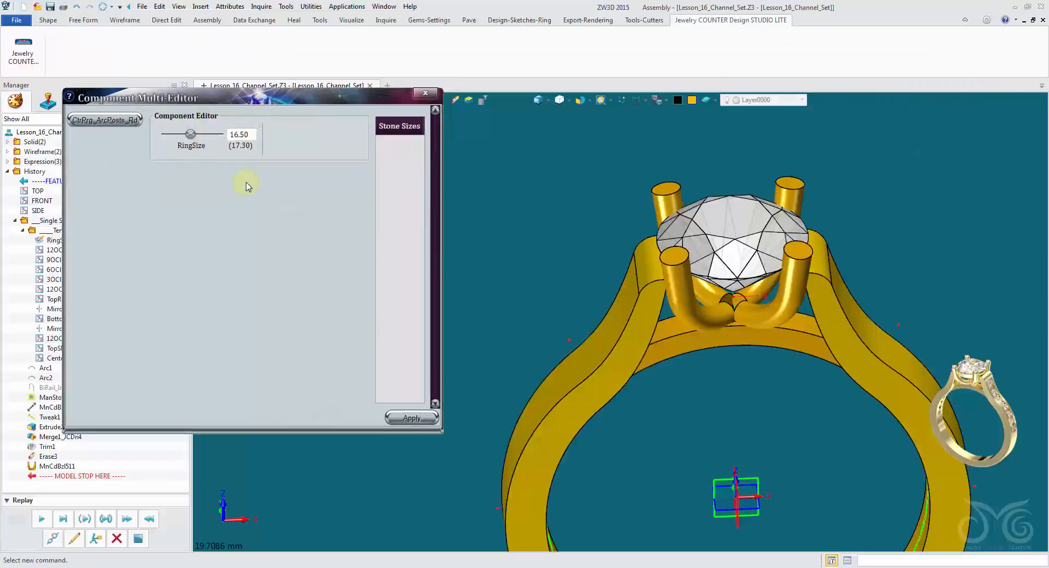
pyautogui.press('Escape')
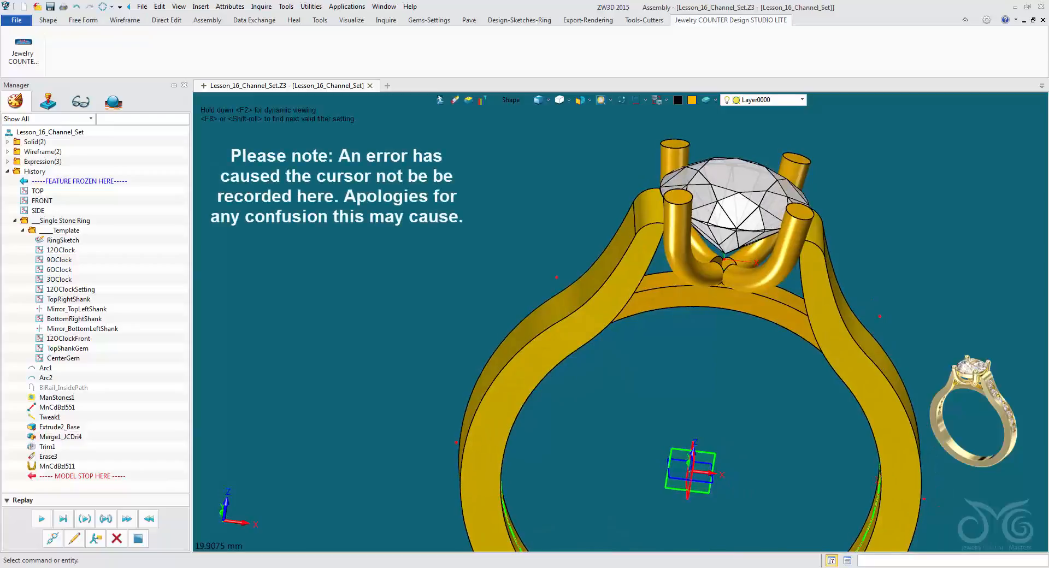
# Merge the prong setting component into the ring part.
pyautogui.click(48, 20)
pyautogui.click(549, 41)
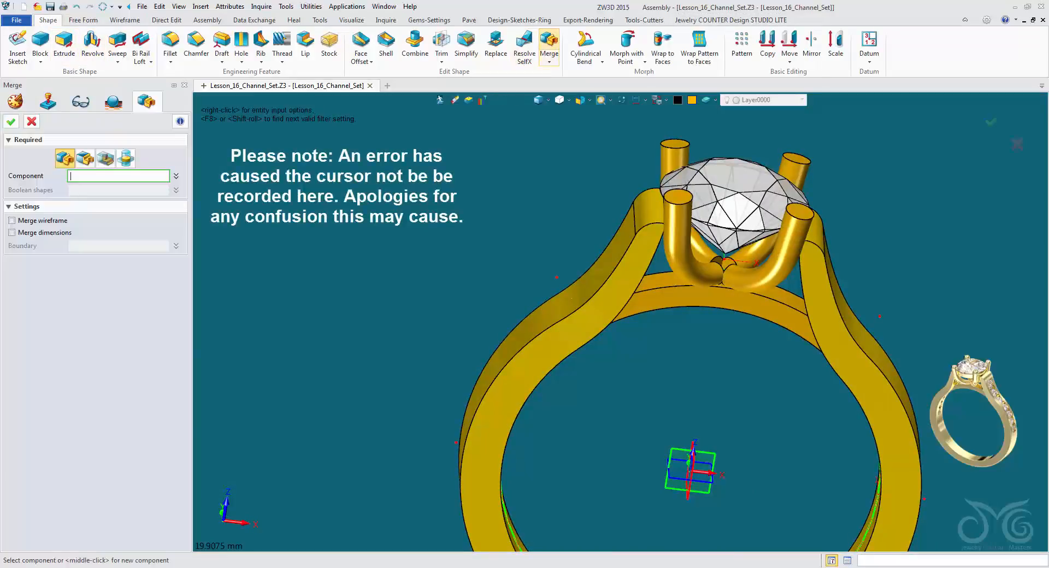
pyautogui.click(678, 241)
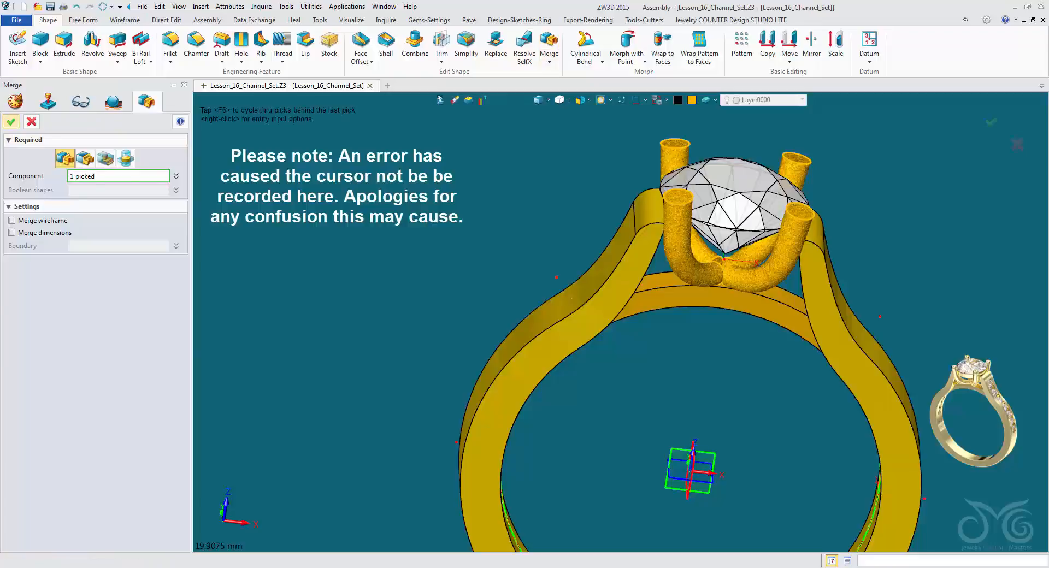
pyautogui.click(11, 121)
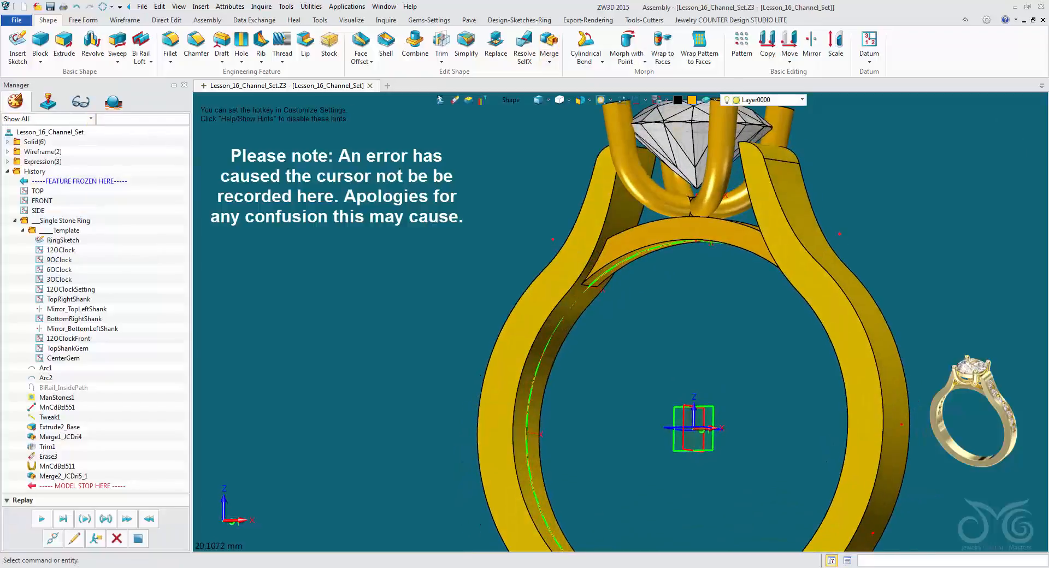
# Start a cylinder centered where the prong posts meet below the gem, with a radius of 0.5 mm.
pyautogui.moveTo(694, 273); pyautogui.dragTo(733, 317, button='right')
pyautogui.scroll(8, 705, 241)
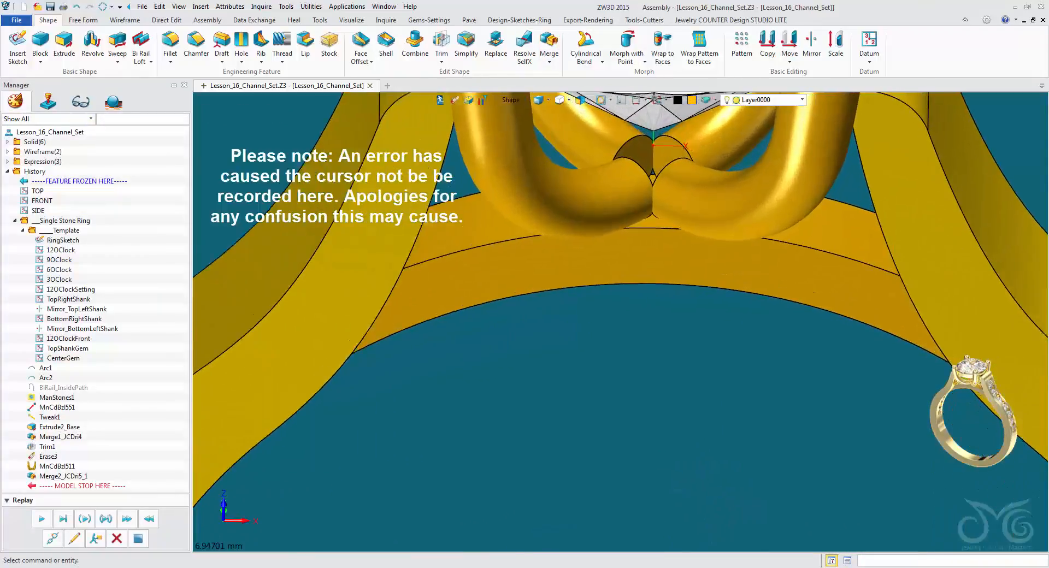
pyautogui.moveTo(706, 241); pyautogui.dragTo(669, 295, button='right')
pyautogui.click(683, 139)
pyautogui.scroll(-4, 593, 266)
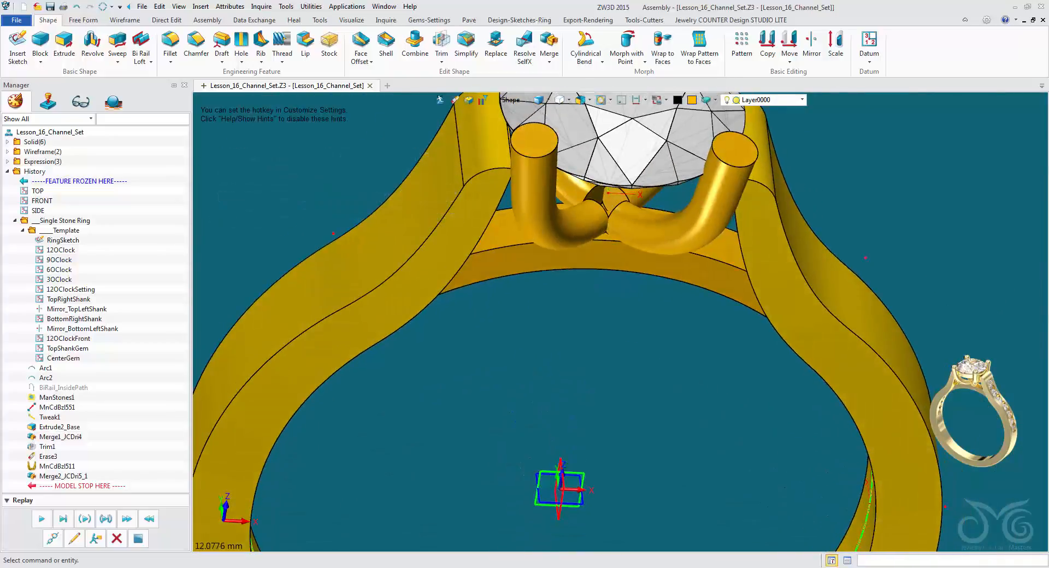
pyautogui.click(40, 60)
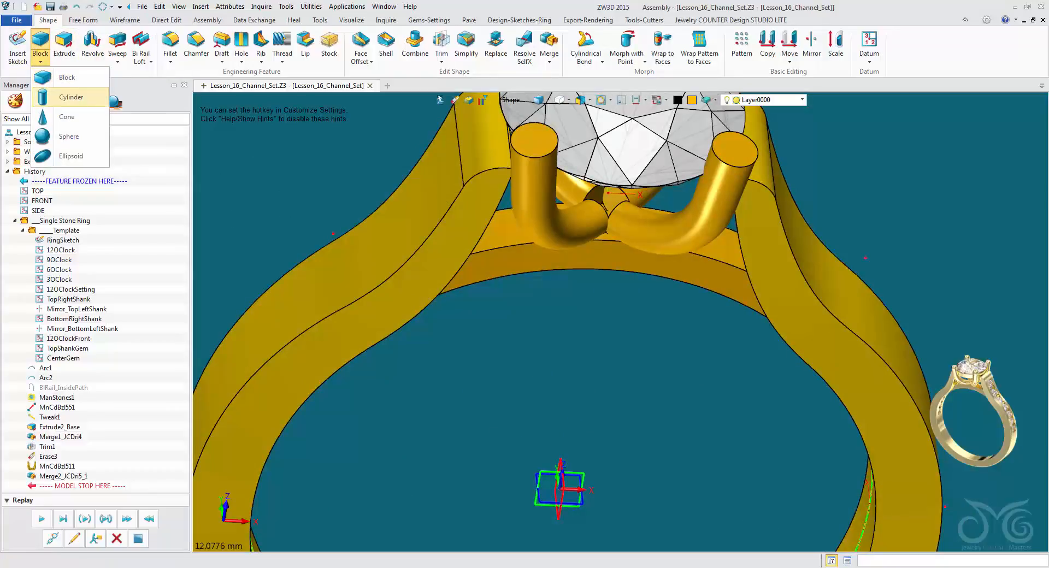
pyautogui.click(71, 97)
pyautogui.scroll(5, 492, 181)
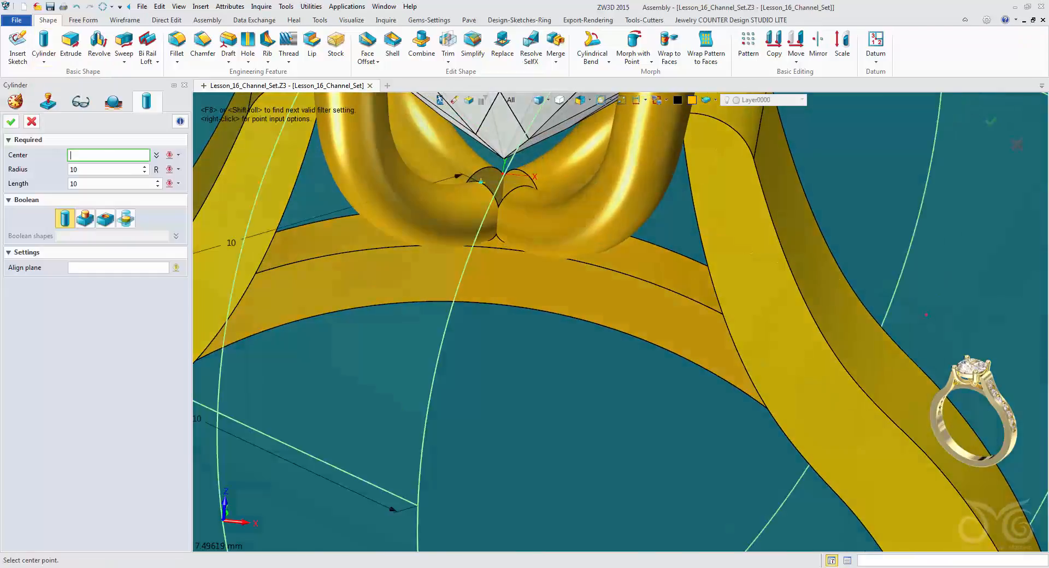
pyautogui.click(503, 174)
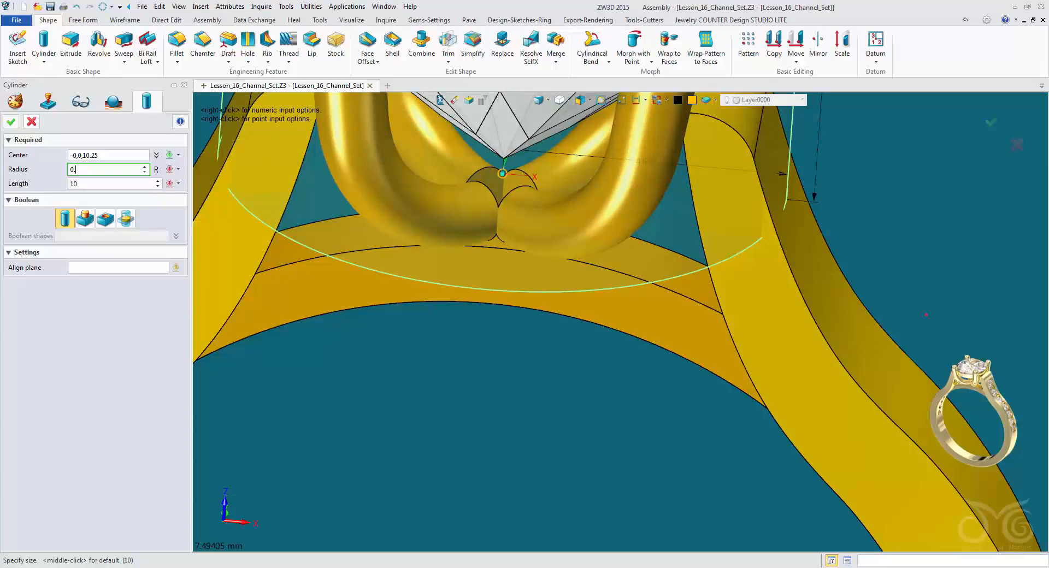
pyautogui.press('Return')
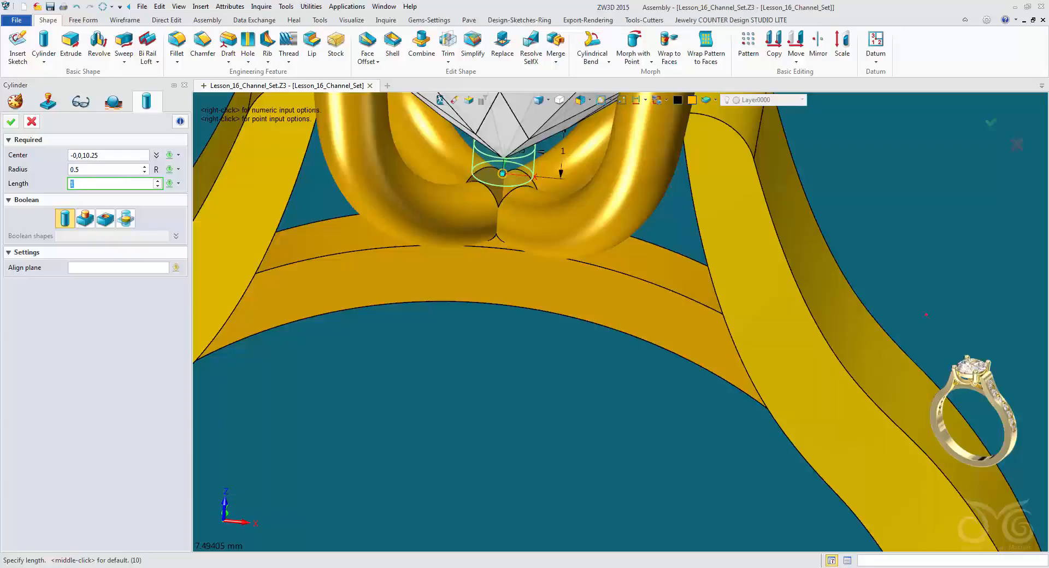
# Set the cylinder's length to 1.5 mm and create it as a separate base shape.
pyautogui.moveTo(276, 377); pyautogui.dragTo(272, 344, button='right')
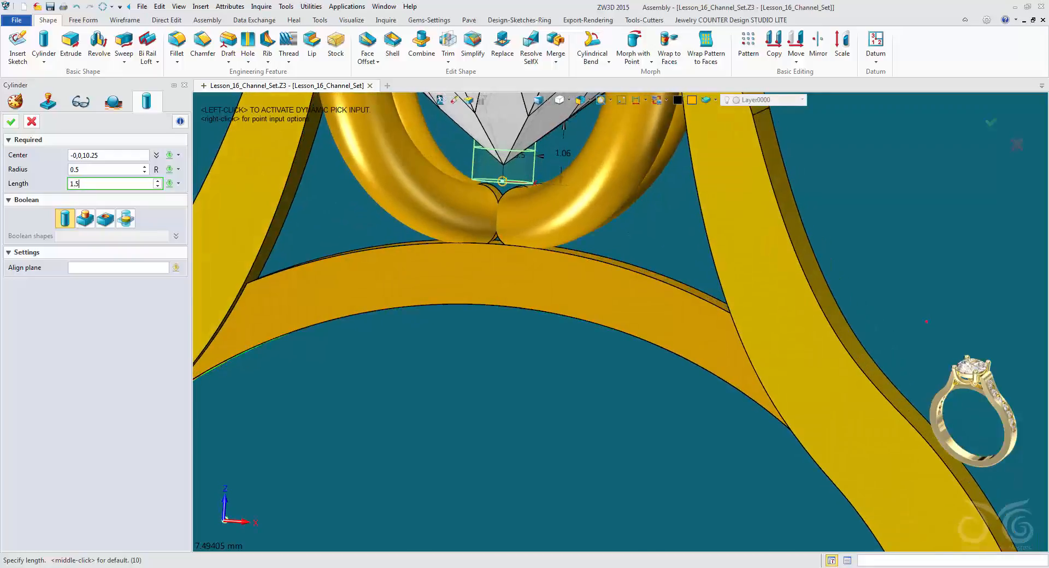
pyautogui.moveTo(607, 332); pyautogui.dragTo(626, 338, button='right')
pyautogui.scroll(-2, 626, 338)
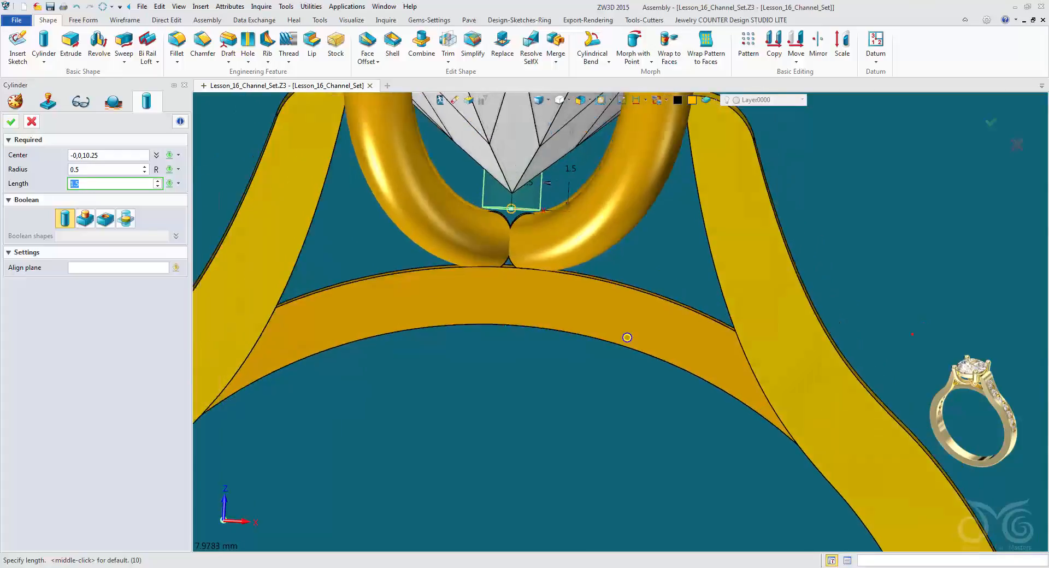
pyautogui.moveTo(627, 338); pyautogui.dragTo(628, 385, button='middle')
pyautogui.moveTo(882, 379); pyautogui.dragTo(856, 365, button='right')
pyautogui.moveTo(624, 378); pyautogui.dragTo(614, 387, button='right')
pyautogui.scroll(3, 620, 319)
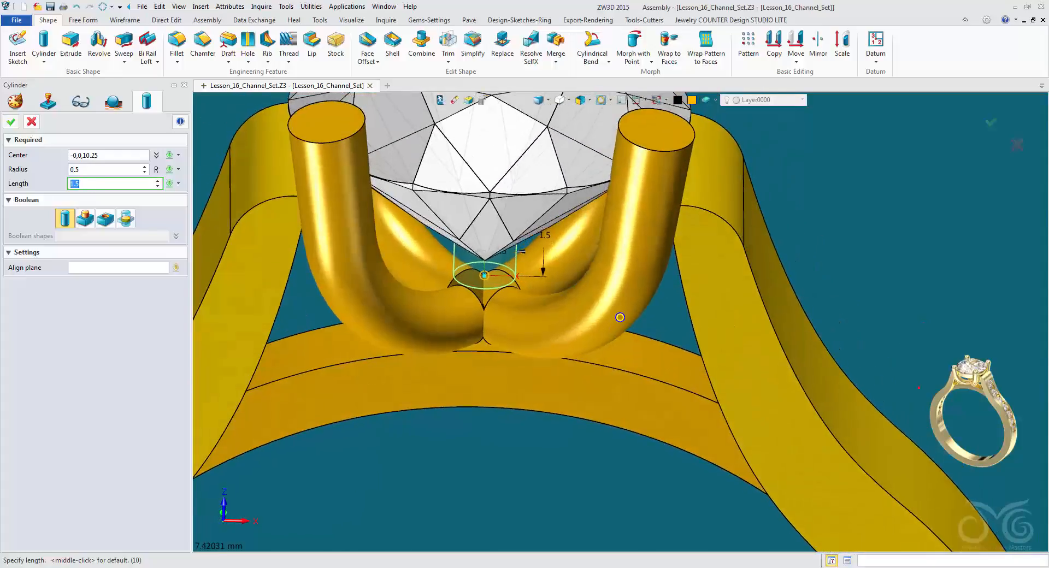
pyautogui.scroll(1, 620, 319)
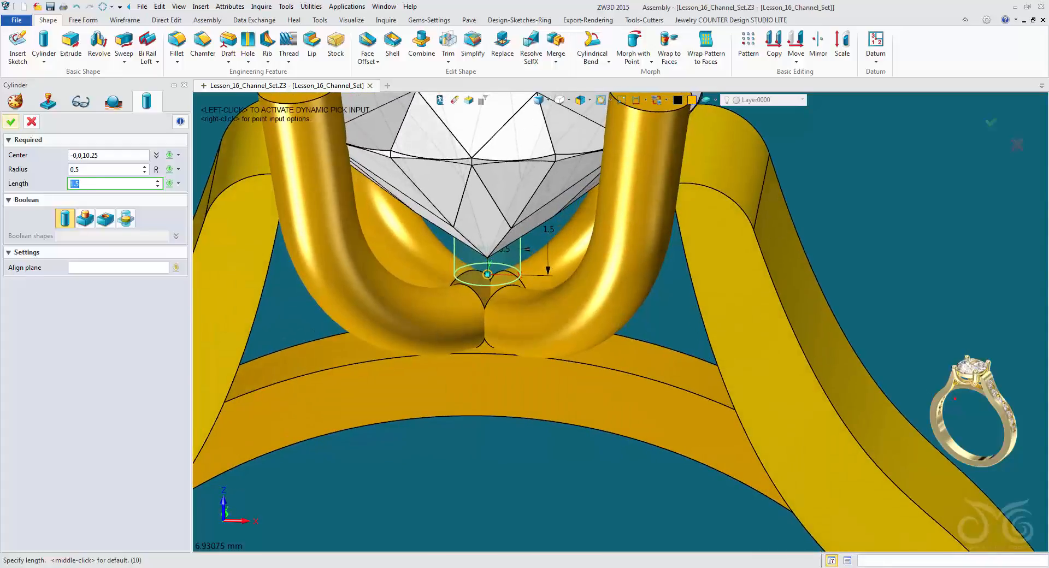
pyautogui.press('Return')
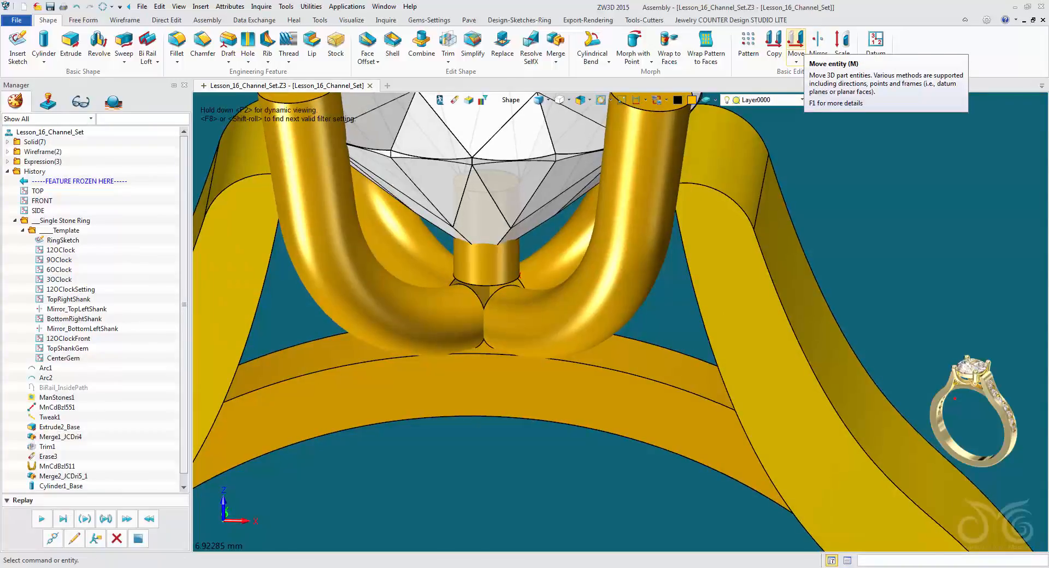
# Move the cylinder about 1.2 mm down along the Z axis, into the junction of the prongs beneath the gem.
pyautogui.click(795, 43)
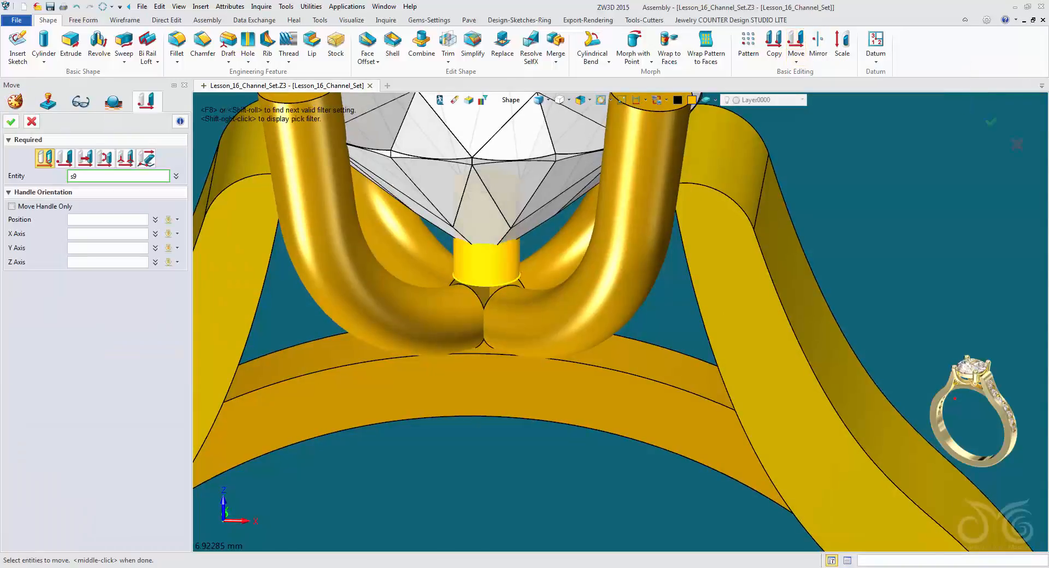
pyautogui.click(486, 262)
pyautogui.scroll(-2, 620, 337)
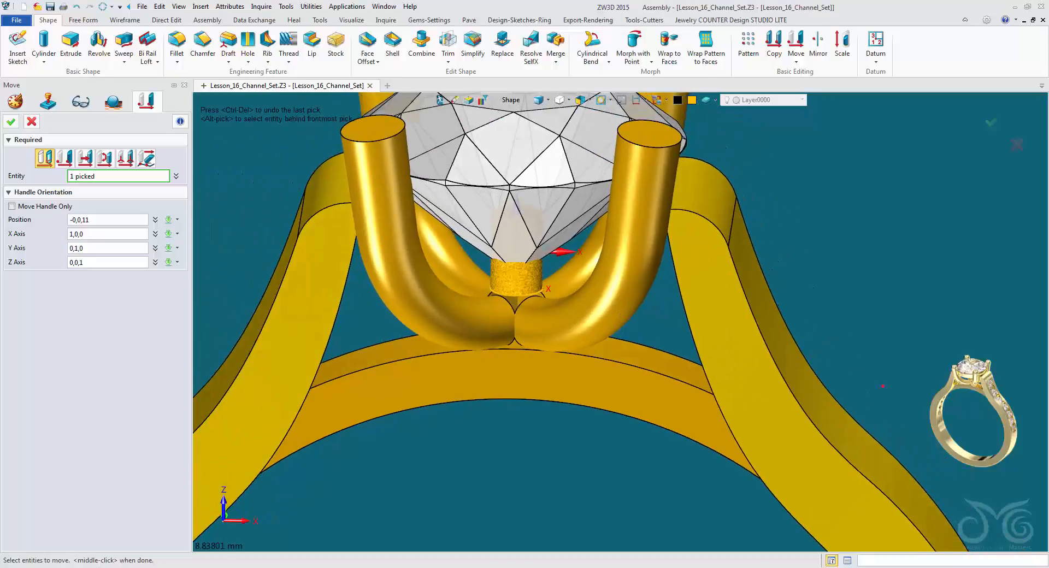
pyautogui.middleClick(566, 252)
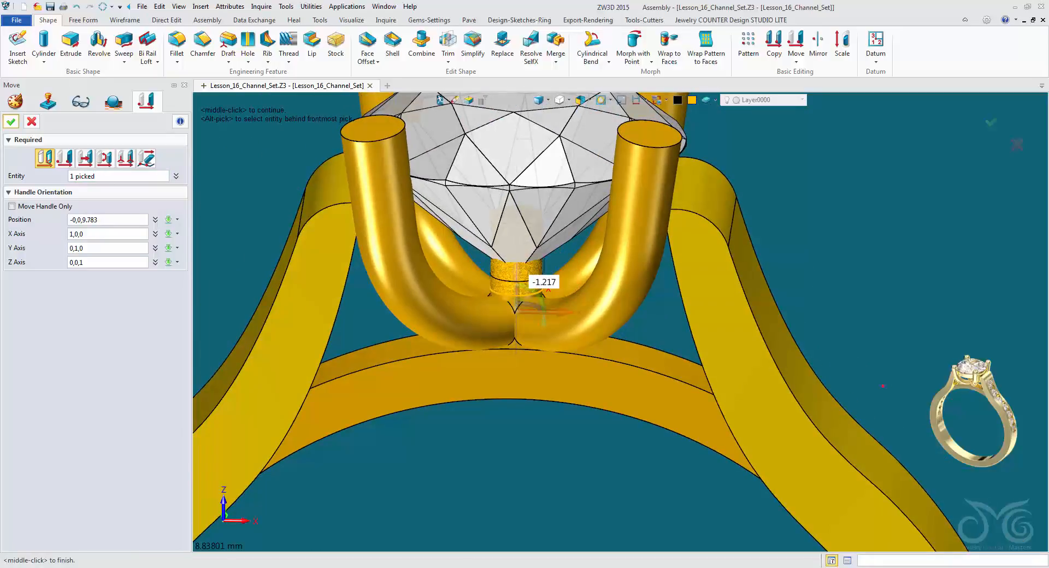
pyautogui.moveTo(621, 308); pyautogui.dragTo(620, 347, button='right')
pyautogui.middleClick(624, 284)
# Blank the cylinder to expose the inner end faces of the prong posts.
pyautogui.scroll(6, 619, 347)
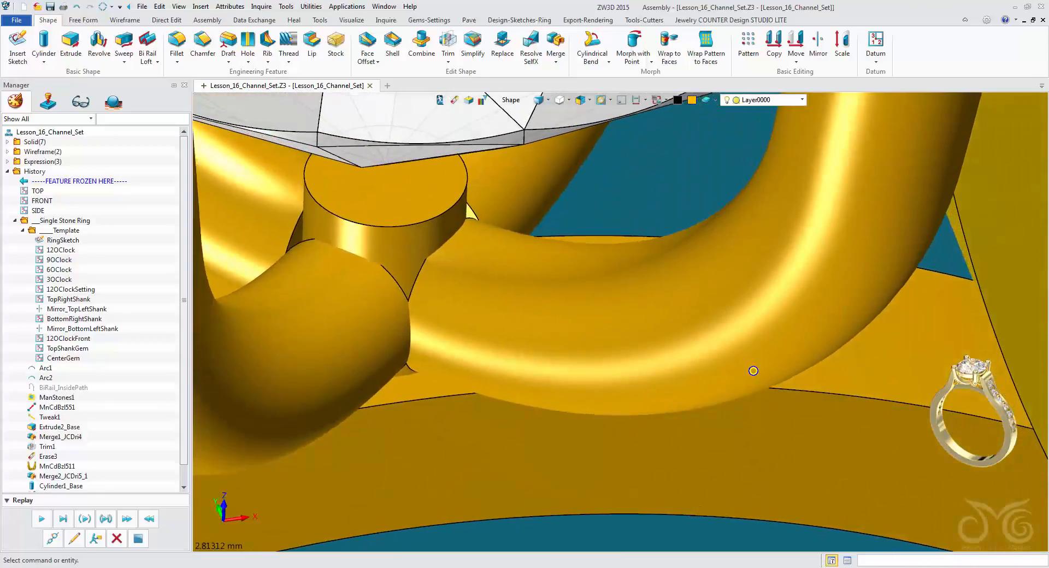
pyautogui.moveTo(753, 372); pyautogui.dragTo(582, 345, button='right')
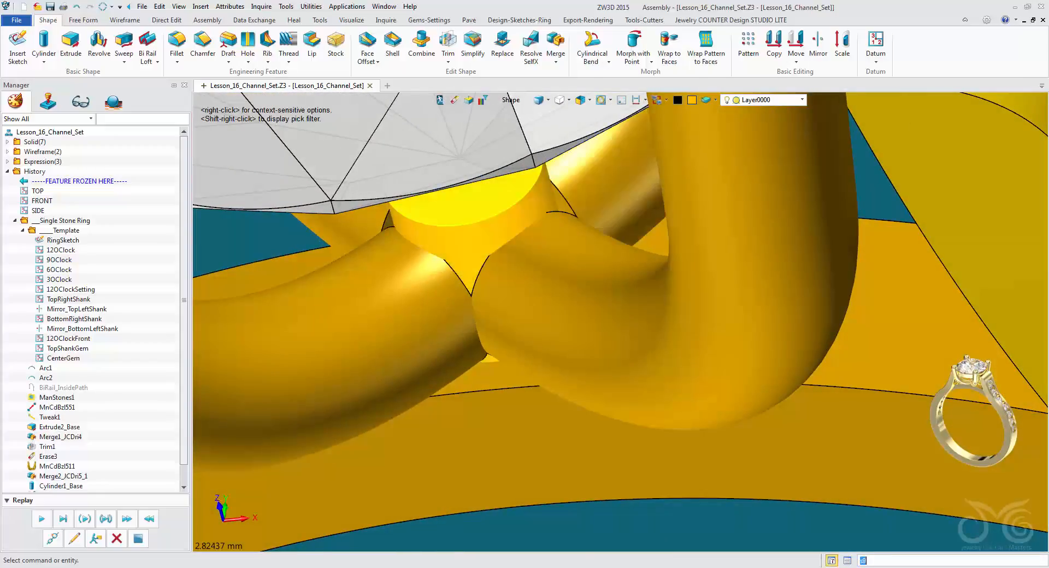
pyautogui.scroll(-3, 621, 304)
pyautogui.moveTo(509, 353); pyautogui.dragTo(614, 232, button='right')
pyautogui.rightClick(496, 199)
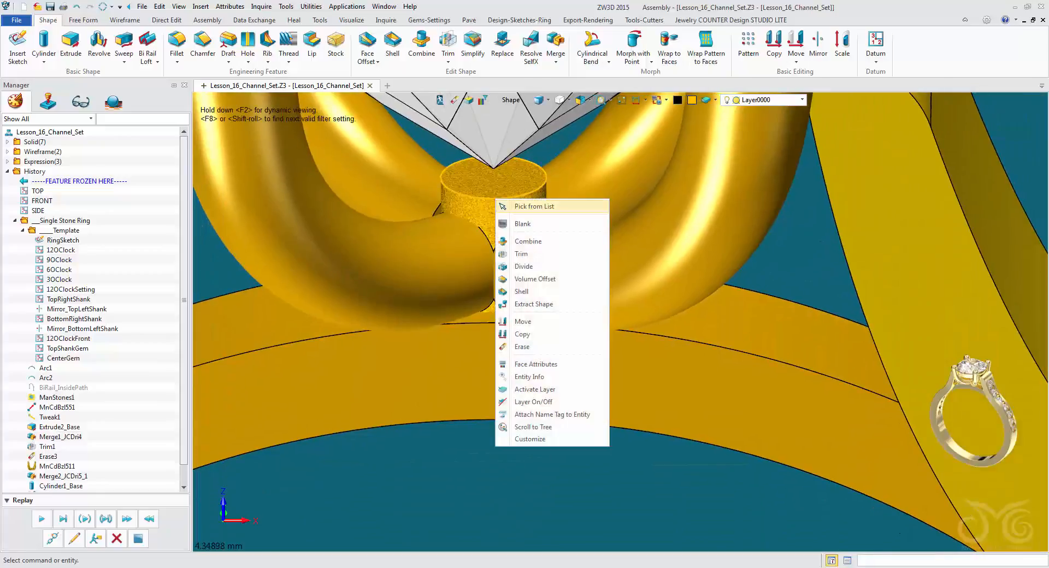
pyautogui.click(522, 224)
pyautogui.moveTo(618, 323); pyautogui.dragTo(620, 334, button='right')
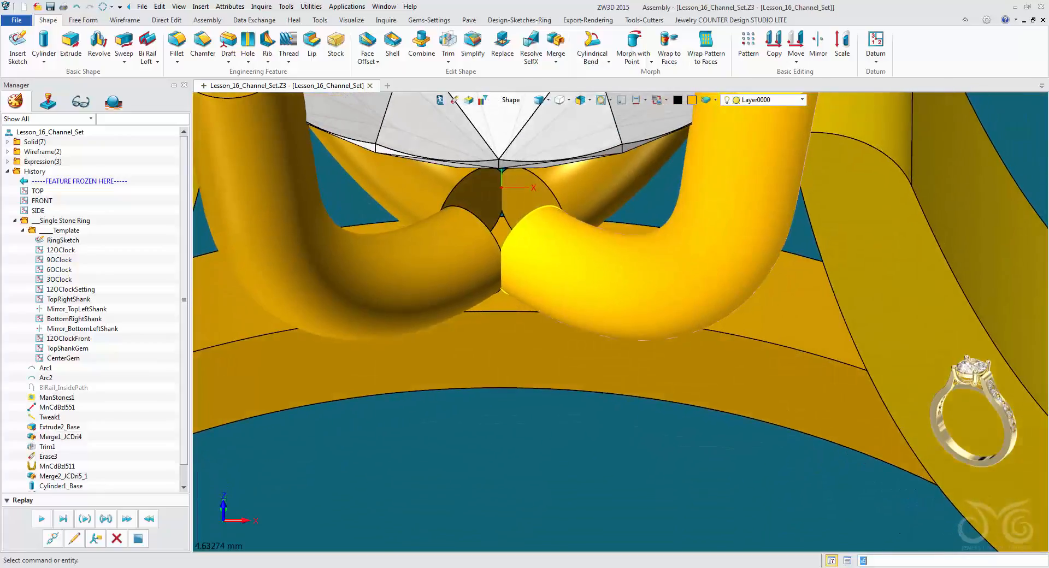
# Offset the inner end faces of the prong posts by 0.25 mm to close the gap between them.
pyautogui.click(368, 41)
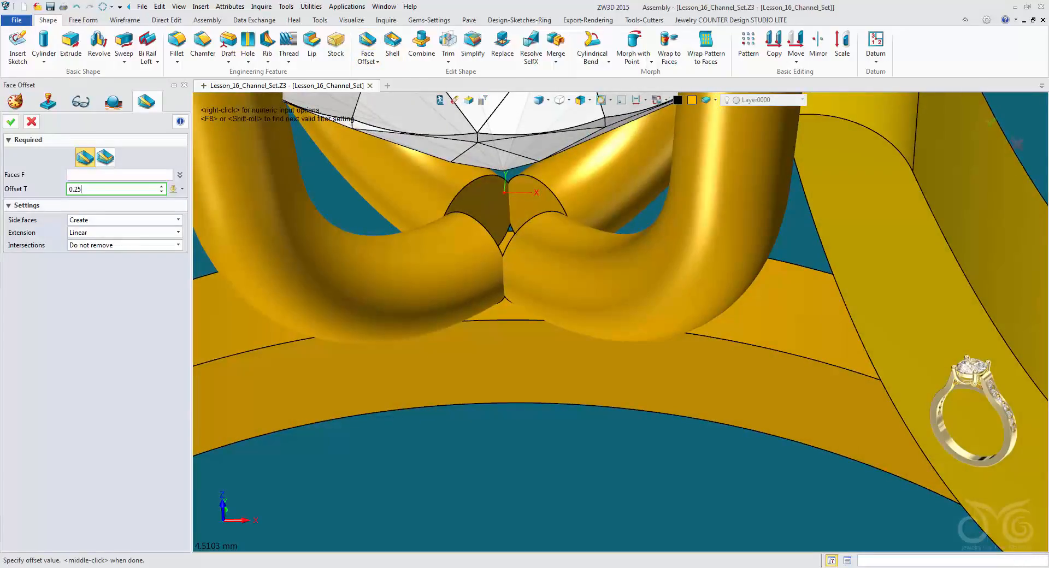
pyautogui.moveTo(629, 319)
pyautogui.mouseDown(button='right')
pyautogui.moveTo(618, 323)
pyautogui.moveTo(645, 320)
pyautogui.moveTo(527, 332)
pyautogui.moveTo(283, 266)
pyautogui.moveTo(621, 323)
pyautogui.moveTo(633, 316)
pyautogui.mouseUp(button='right')
pyautogui.click(506, 209)
pyautogui.click(434, 323)
pyautogui.middleClick(623, 320)
# Unblank the hidden cylinder at the prong junction.
pyautogui.scroll(-3, 664, 147)
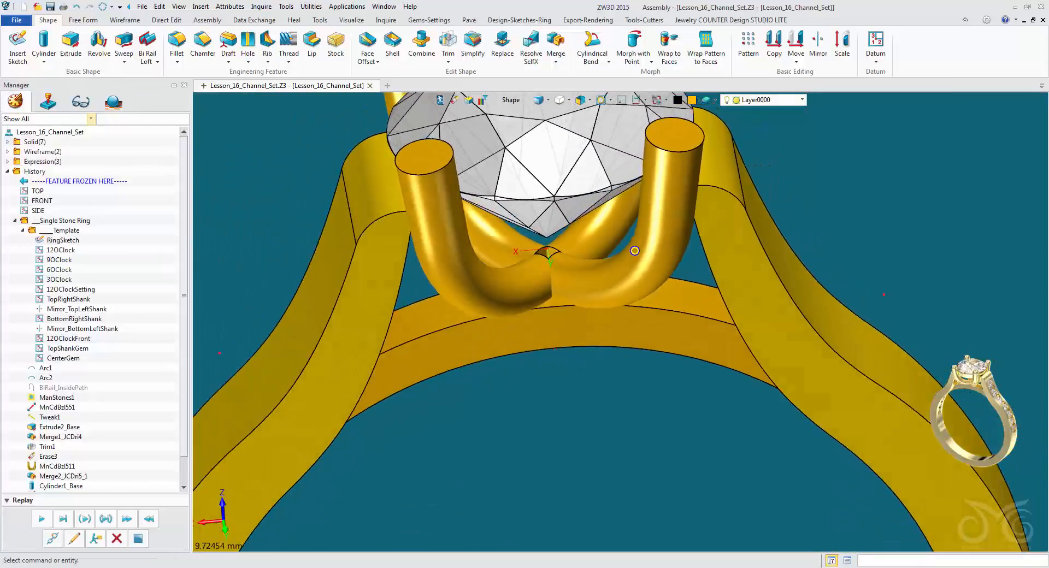
pyautogui.rightClick(950, 203)
pyautogui.moveTo(988, 234)
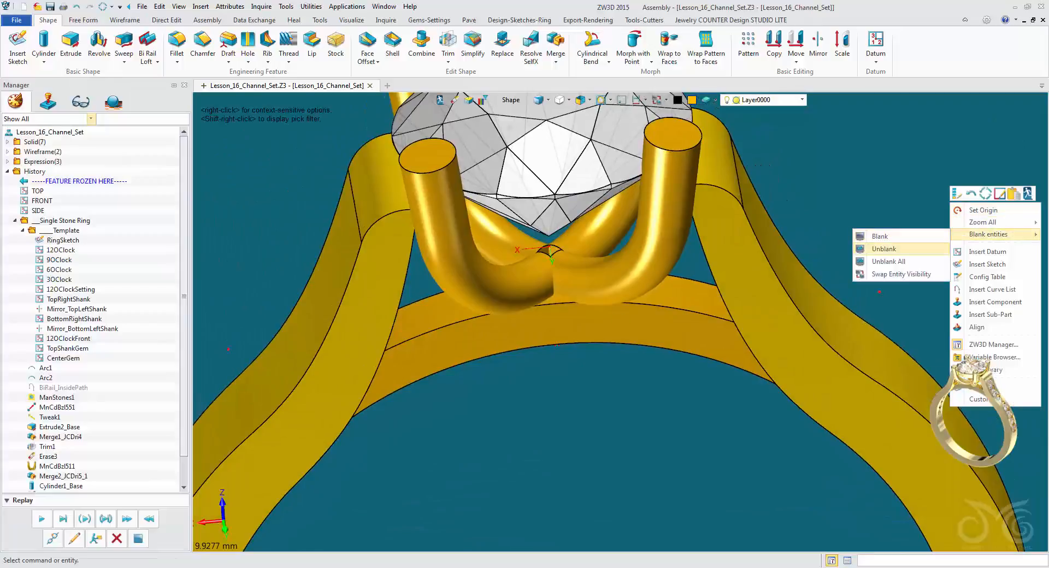
pyautogui.click(884, 249)
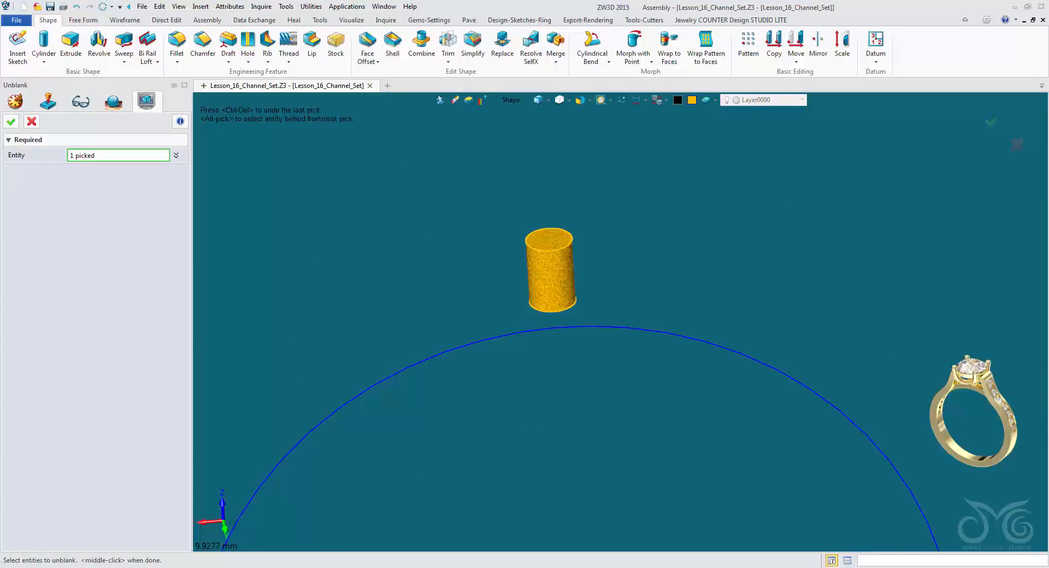
pyautogui.middleClick(552, 273)
pyautogui.moveTo(645, 230); pyautogui.dragTo(669, 131, button='right')
pyautogui.scroll(5, 675, 118)
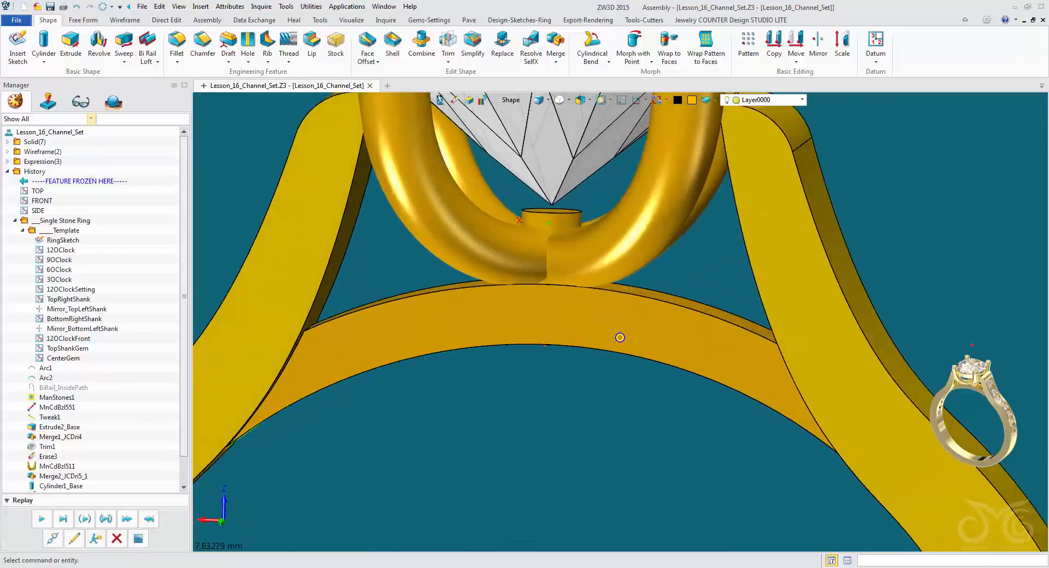
# Fillet the cylinder's top edge with a radius of about 0.31 mm.
pyautogui.click(203, 43)
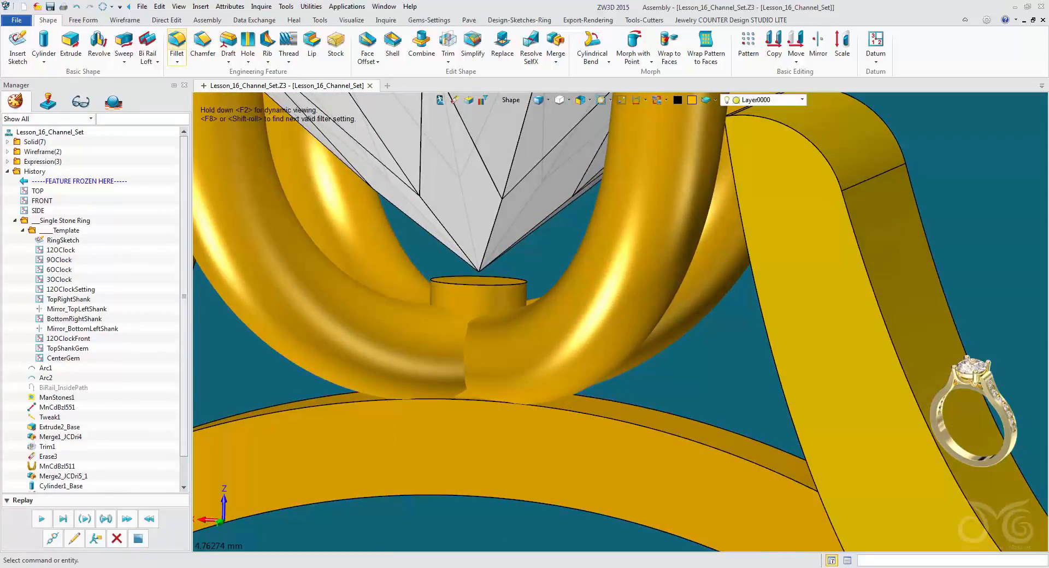
pyautogui.click(177, 43)
pyautogui.moveTo(628, 295); pyautogui.dragTo(614, 350, button='right')
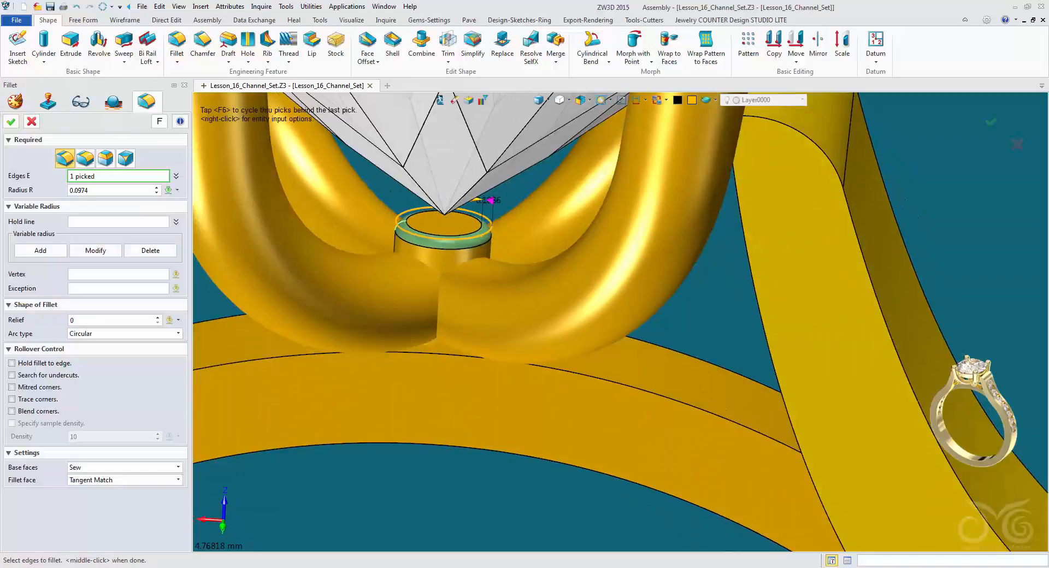
pyautogui.scroll(-3, 622, 298)
pyautogui.moveTo(622, 298); pyautogui.dragTo(621, 258, button='right')
pyautogui.scroll(2, 622, 253)
pyautogui.scroll(1, 622, 254)
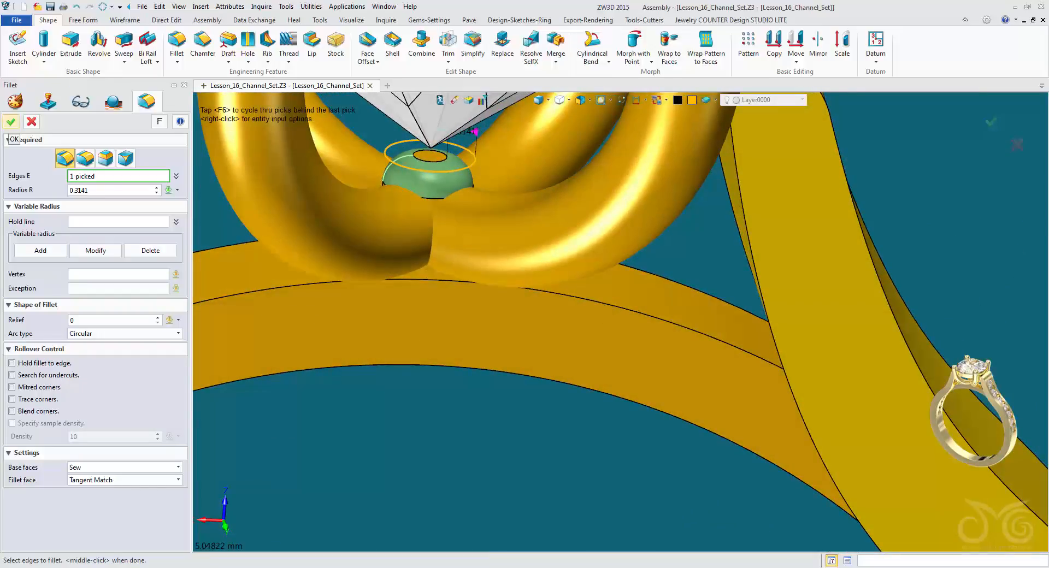
pyautogui.click(11, 121)
# Move the rounded cylinder at the prong junction down by about 0.1 mm, away from the stone's tip.
pyautogui.moveTo(620, 304); pyautogui.dragTo(665, 288, button='right')
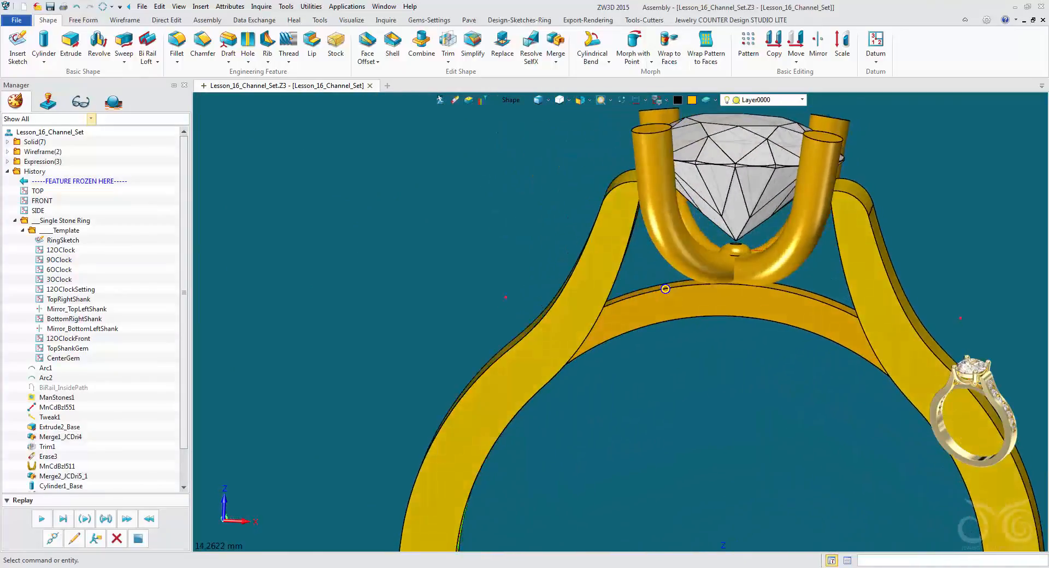
pyautogui.scroll(10, 666, 289)
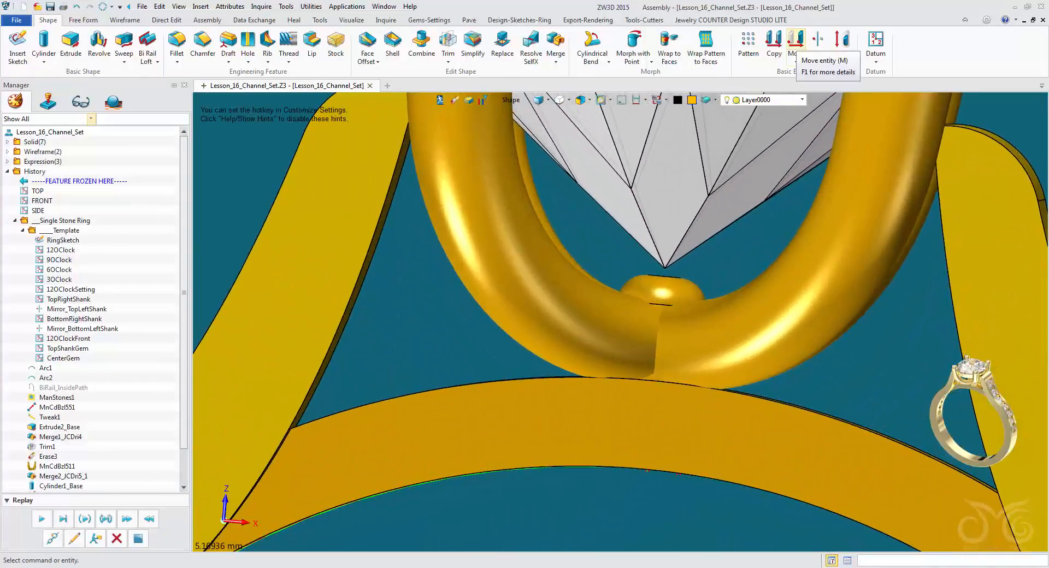
pyautogui.click(796, 45)
pyautogui.moveTo(621, 321); pyautogui.dragTo(619, 304, button='right')
pyautogui.click(678, 249)
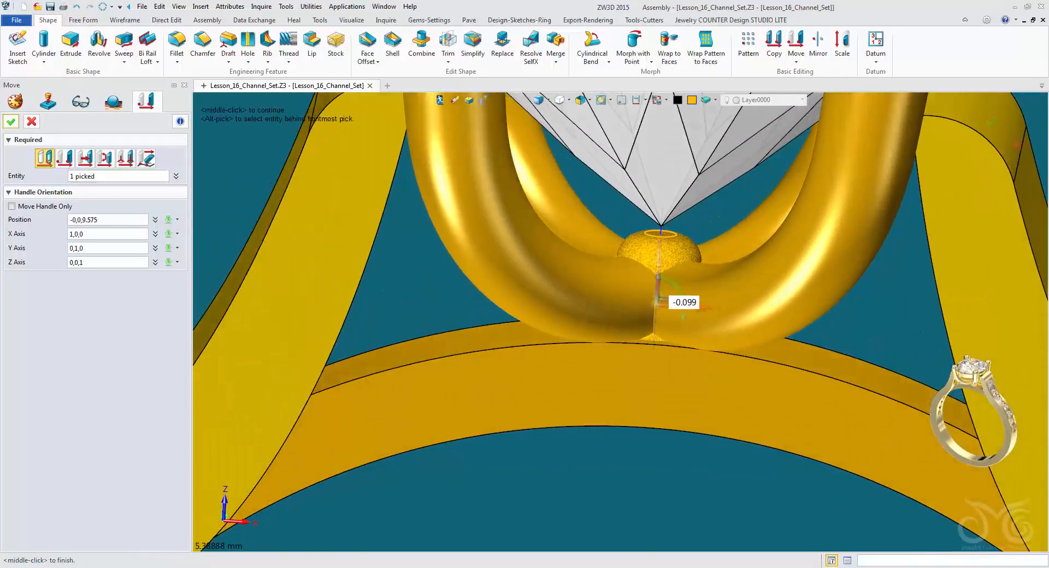
pyautogui.click(11, 121)
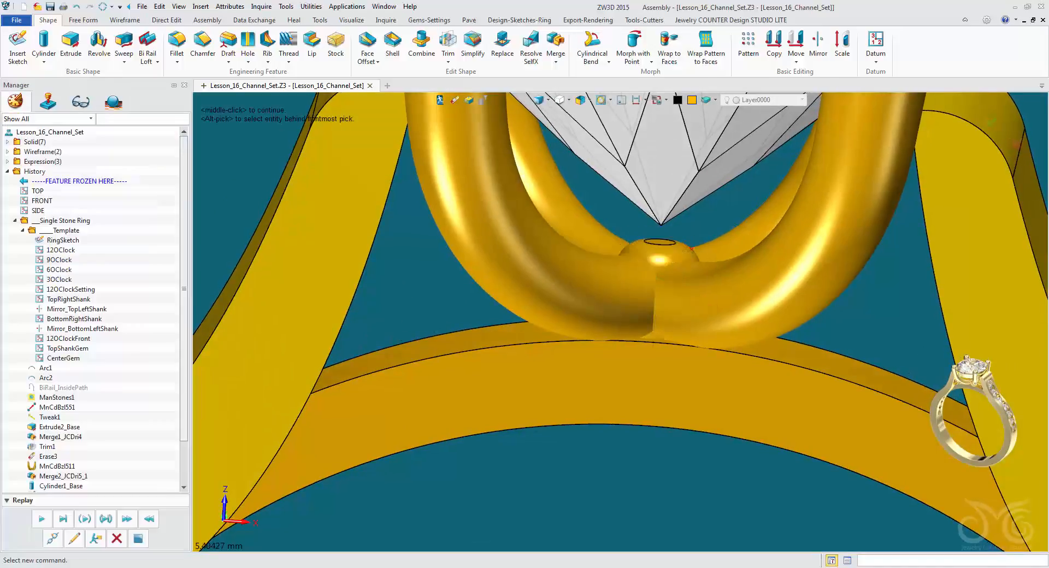
pyautogui.moveTo(619, 295)
pyautogui.mouseDown(button='right')
pyautogui.moveTo(628, 322)
pyautogui.moveTo(608, 302)
pyautogui.moveTo(618, 281)
pyautogui.mouseUp(button='right')
# Save the ring file.
pyautogui.scroll(-5, 629, 322)
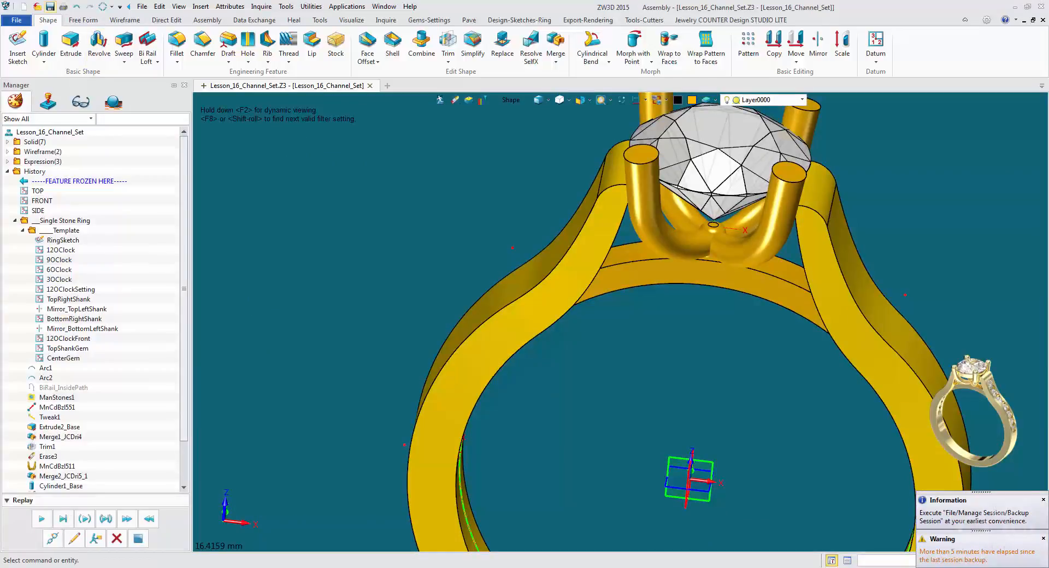
pyautogui.hotkey('ctrl', 's')
pyautogui.press('Return')
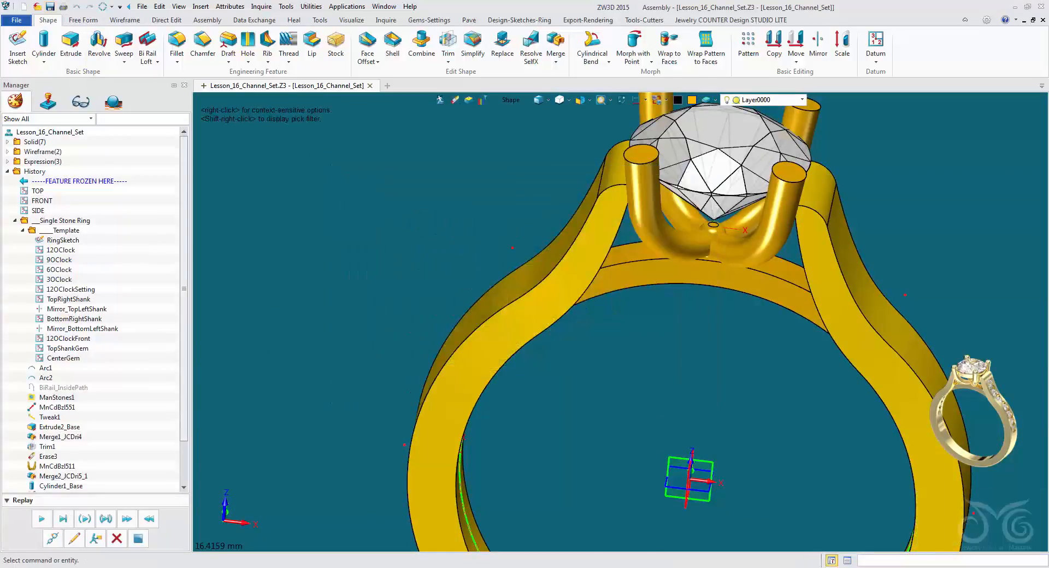
# Start a round under bezel with a gem length of 6.50 and place it at the center stone.
pyautogui.moveTo(617, 282); pyautogui.dragTo(619, 280, button='right')
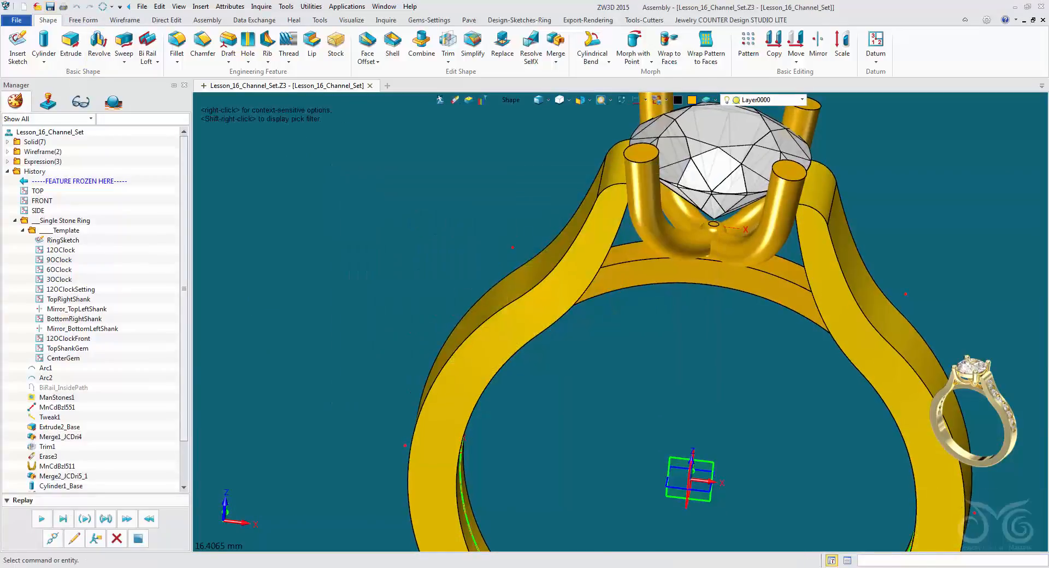
pyautogui.scroll(-3, 627, 287)
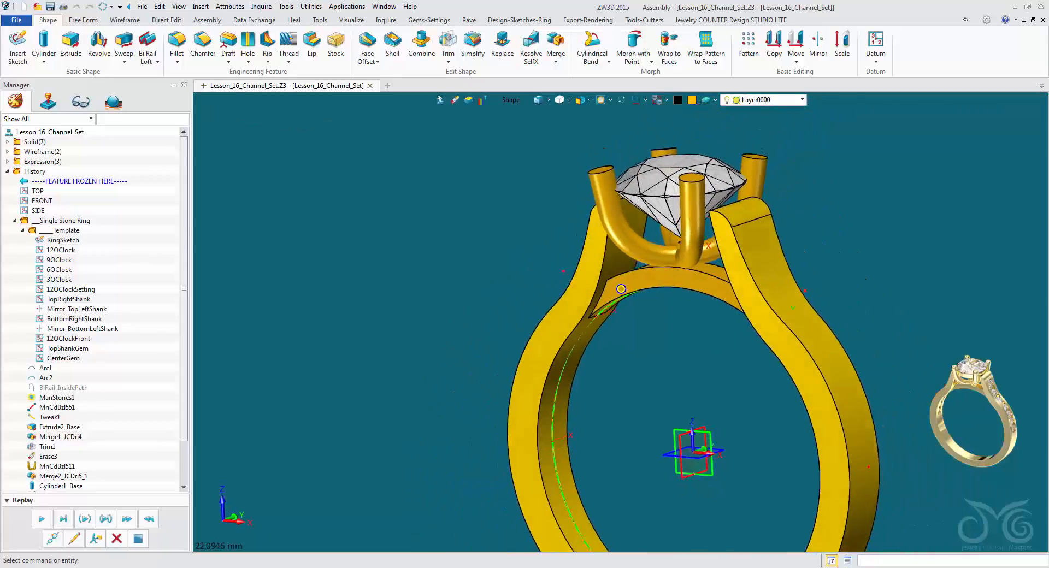
pyautogui.moveTo(626, 287); pyautogui.dragTo(703, 314, button='right')
pyautogui.click(430, 20)
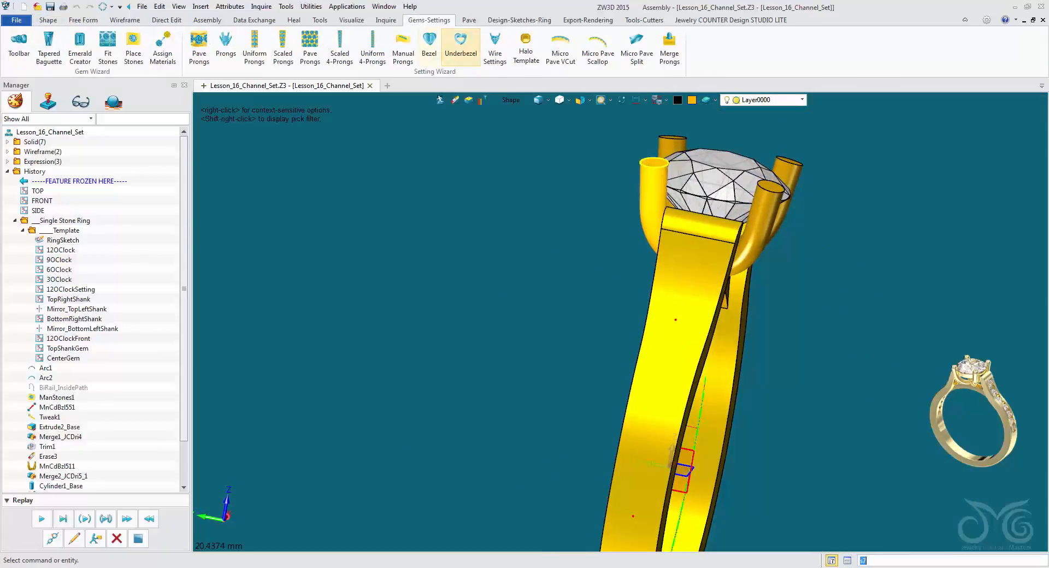
pyautogui.click(461, 44)
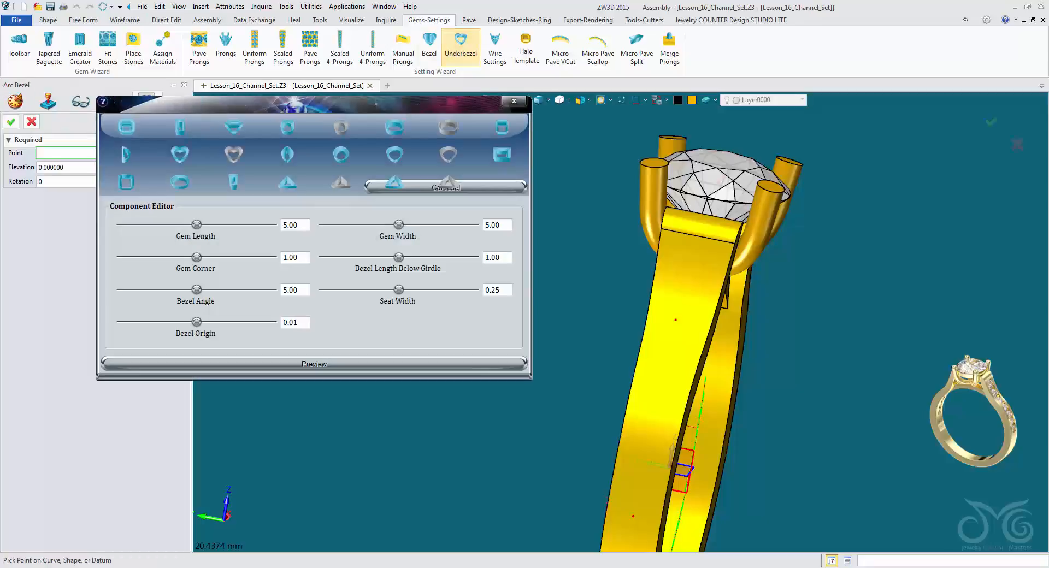
pyautogui.moveTo(696, 307); pyautogui.dragTo(745, 339, button='right')
pyautogui.scroll(2, 733, 327)
pyautogui.scroll(-1, 745, 339)
pyautogui.moveTo(745, 340); pyautogui.dragTo(768, 251, button='middle')
pyautogui.moveTo(768, 251); pyautogui.dragTo(838, 255, button='right')
pyautogui.moveTo(838, 255); pyautogui.dragTo(848, 285, button='middle')
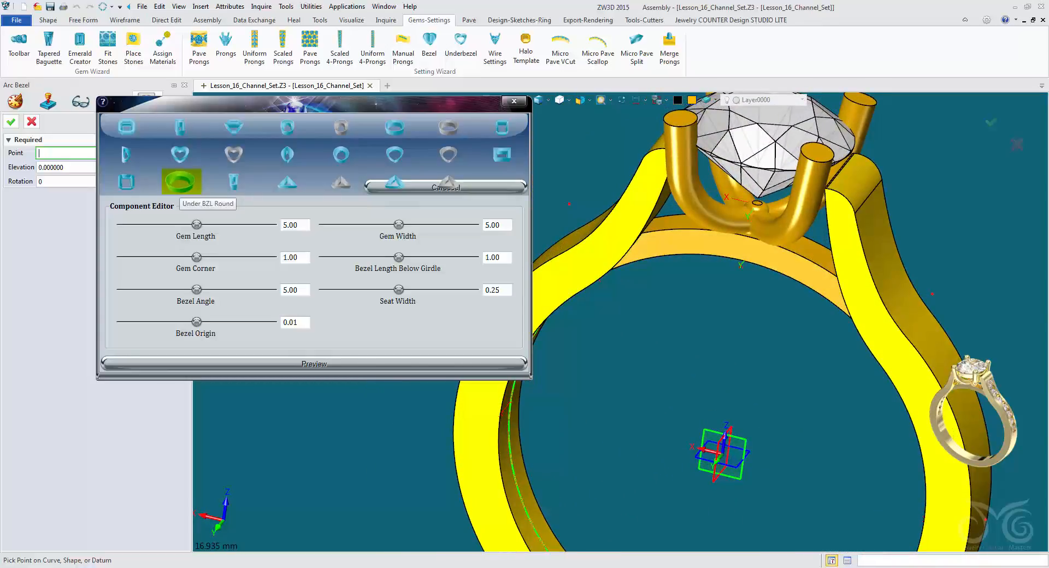
pyautogui.click(181, 182)
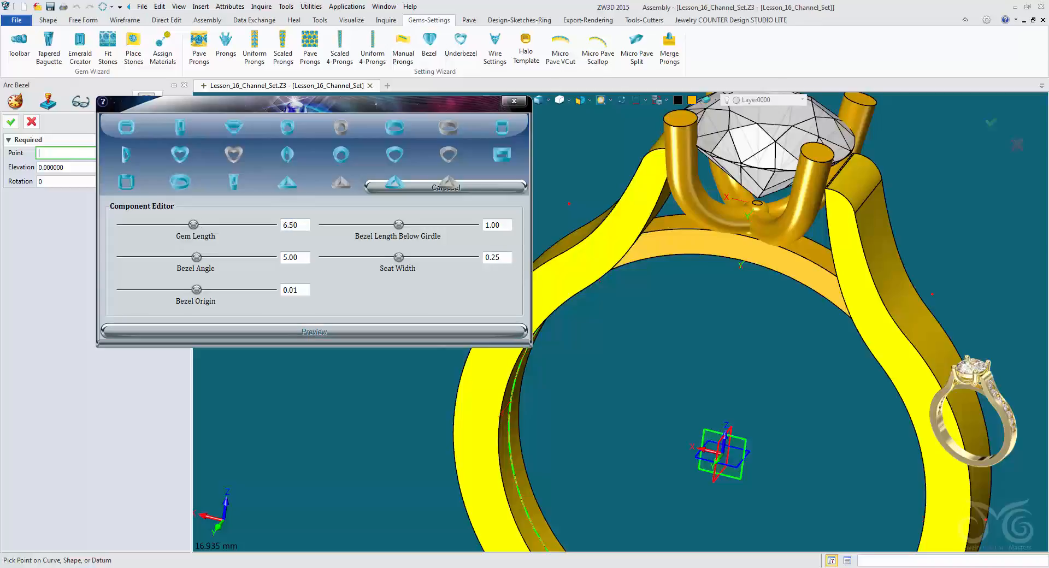
pyautogui.moveTo(765, 136); pyautogui.dragTo(767, 254, button='right')
pyautogui.click(772, 226)
# Set the under bezel's seat width to 0.50 and refresh its preview around the center stone.
pyautogui.moveTo(620, 310); pyautogui.dragTo(540, 413, button='right')
pyautogui.scroll(2, 541, 413)
pyautogui.moveTo(618, 321); pyautogui.dragTo(599, 325, button='right')
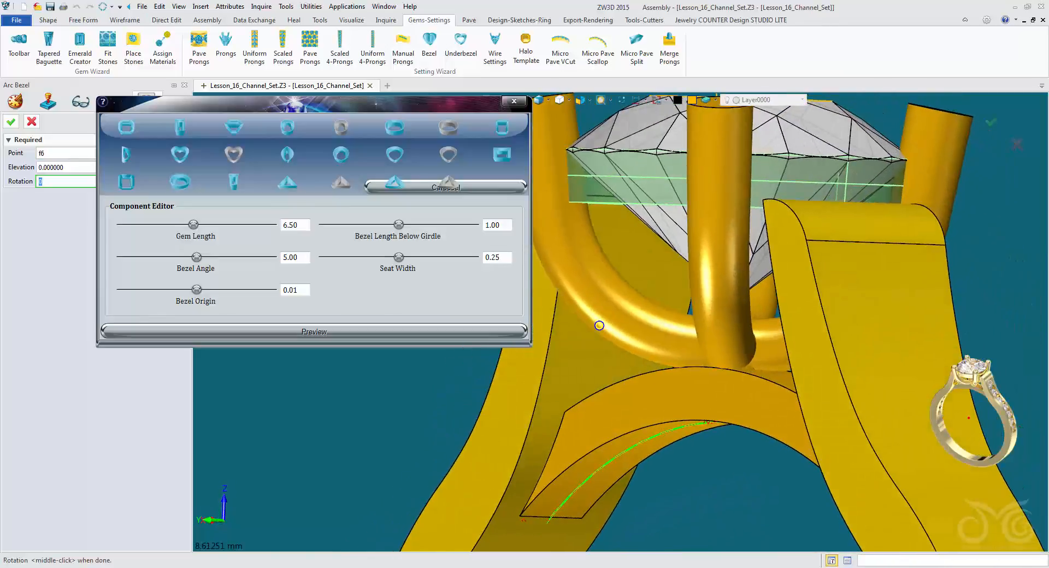
pyautogui.scroll(1, 620, 326)
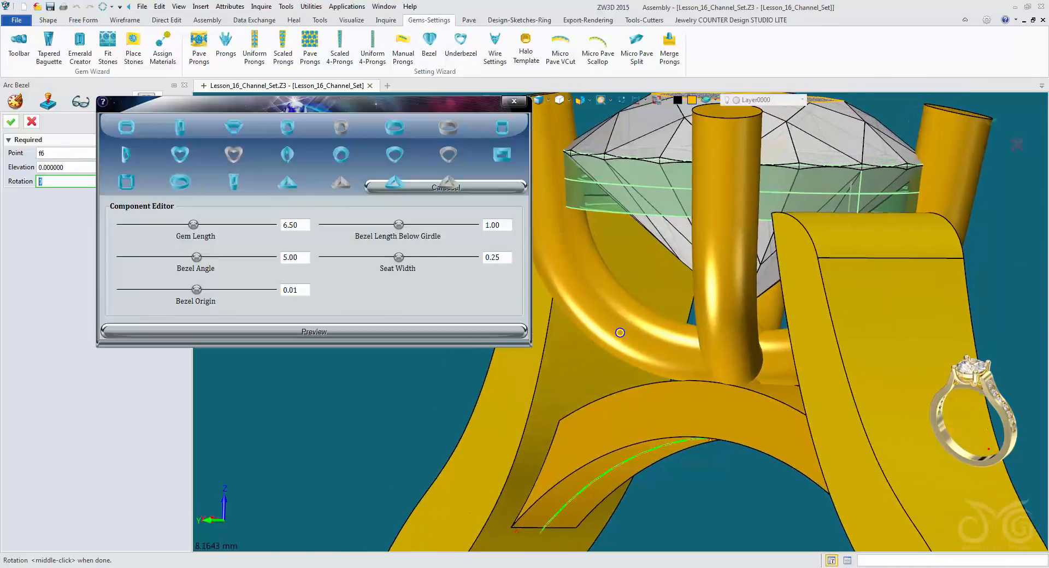
pyautogui.moveTo(621, 330); pyautogui.dragTo(600, 361, button='middle')
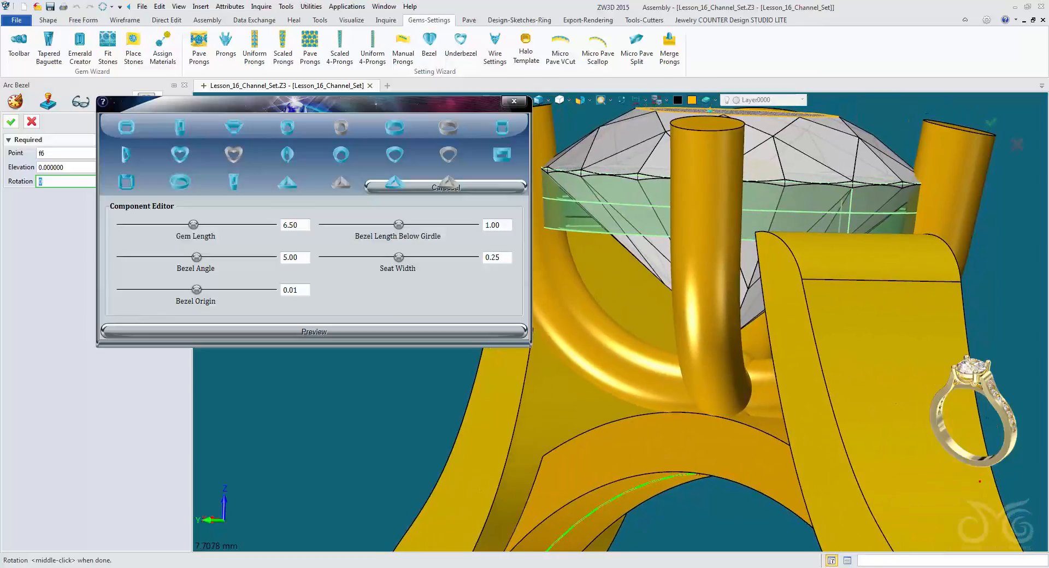
pyautogui.moveTo(600, 361); pyautogui.dragTo(631, 211, button='right')
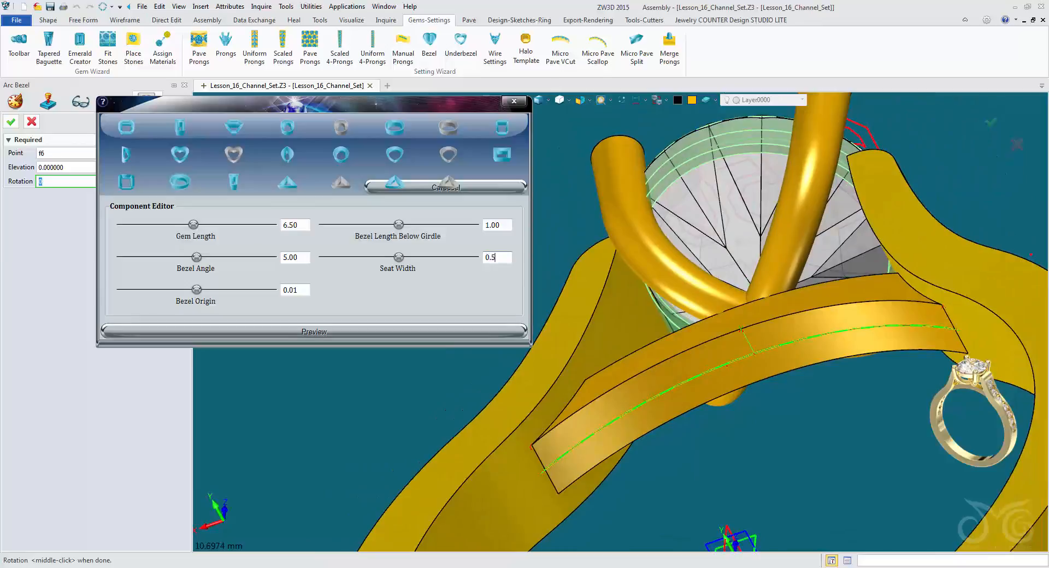
pyautogui.click(315, 332)
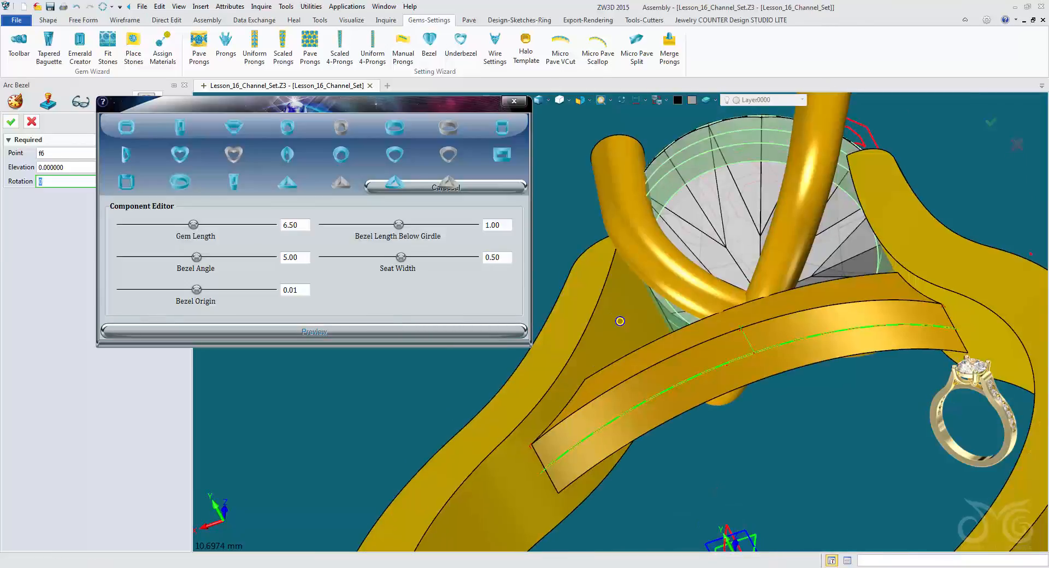
# Set the under bezel's angle to 15 and its origin to -0.20, and create it under the center stone.
pyautogui.moveTo(622, 316)
pyautogui.mouseDown(button='right')
pyautogui.moveTo(605, 328)
pyautogui.moveTo(623, 320)
pyautogui.mouseUp(button='right')
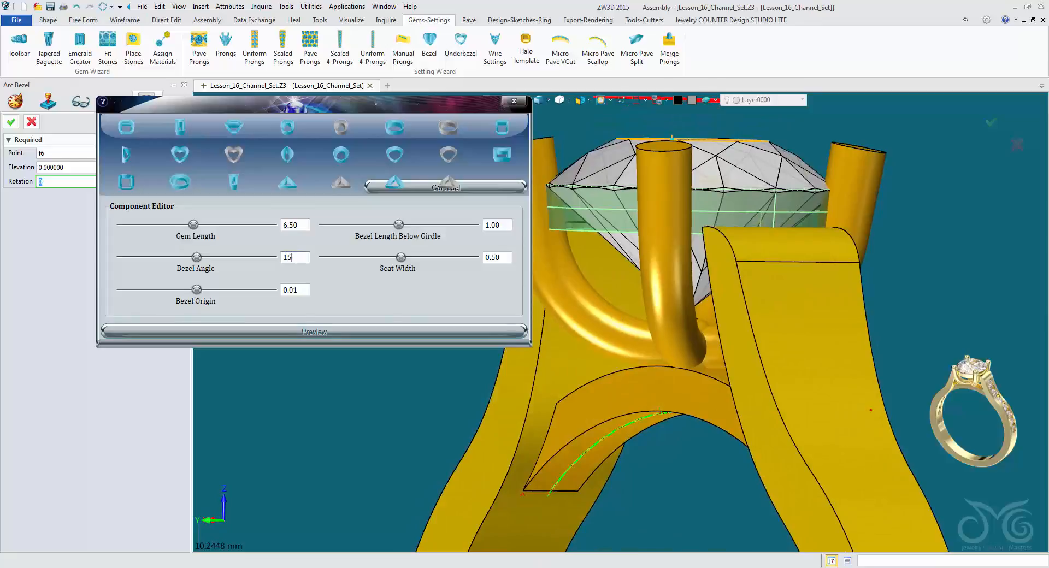
pyautogui.press('Return')
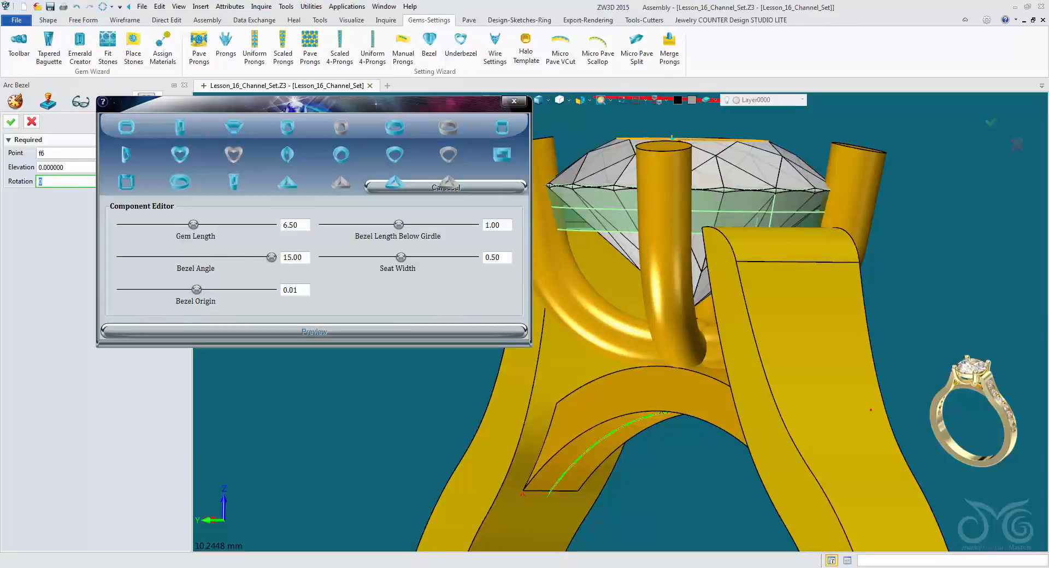
pyautogui.moveTo(623, 320); pyautogui.dragTo(581, 322, button='right')
pyautogui.scroll(2, 606, 343)
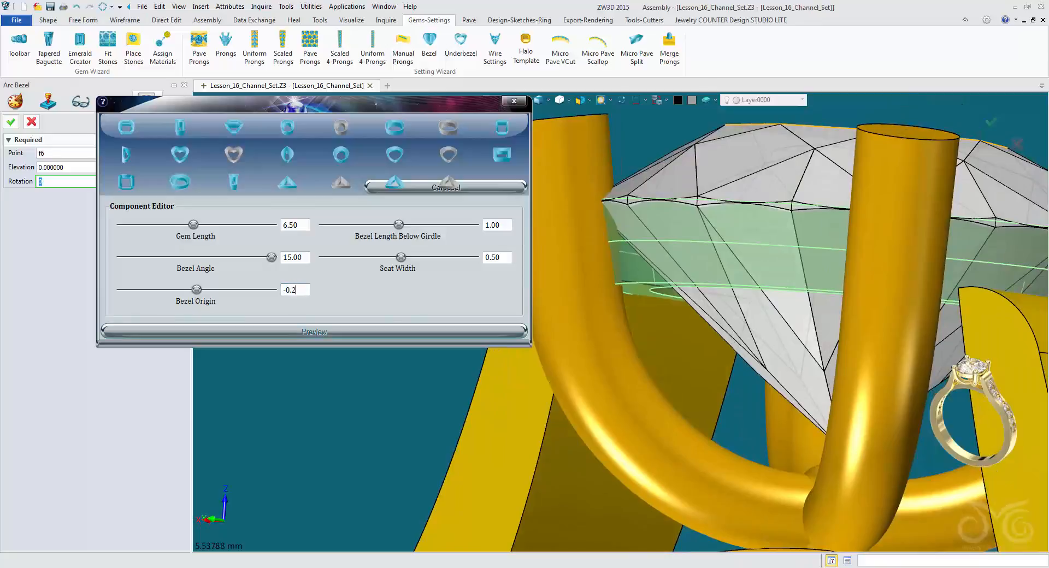
pyautogui.press('Return')
pyautogui.moveTo(618, 322); pyautogui.dragTo(612, 382, button='right')
pyautogui.scroll(2, 621, 332)
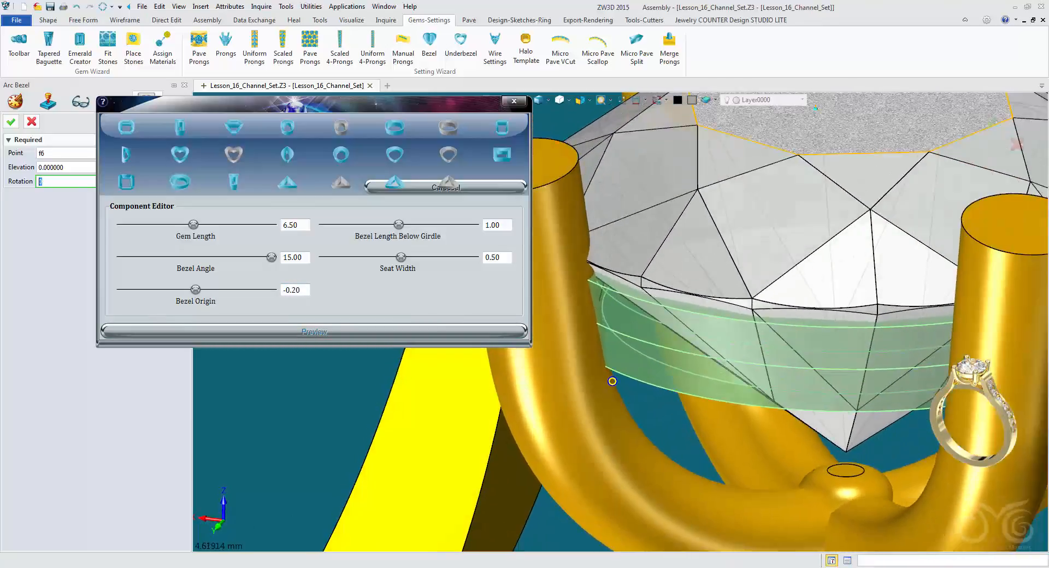
pyautogui.scroll(-3, 612, 381)
pyautogui.moveTo(611, 381); pyautogui.dragTo(618, 259, button='middle')
pyautogui.scroll(-3, 607, 297)
pyautogui.moveTo(618, 259); pyautogui.dragTo(715, 298, button='right')
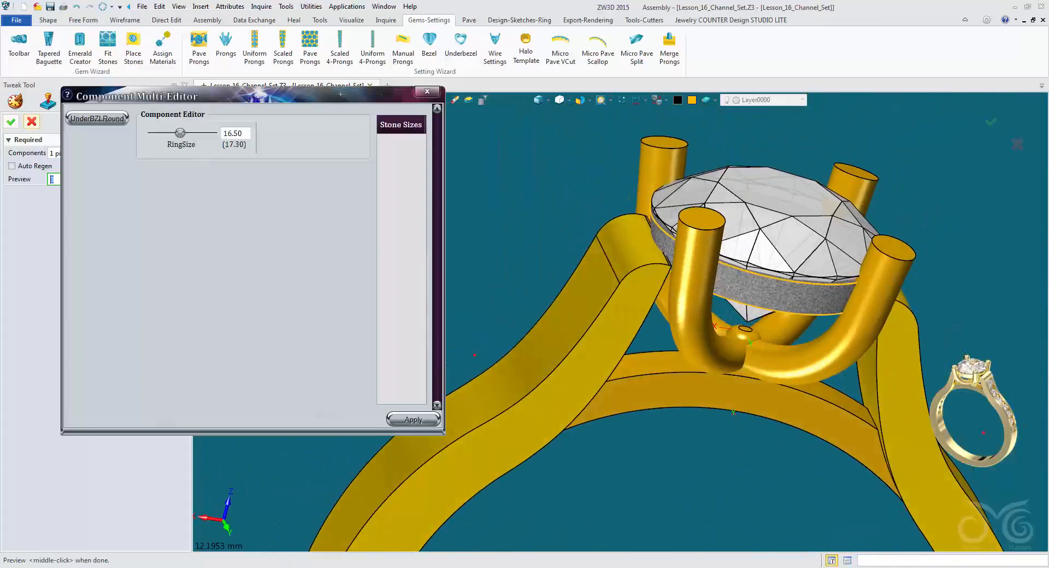
# Merge the under bezel component into the ring part.
pyautogui.moveTo(617, 361); pyautogui.dragTo(431, 383, button='right')
pyautogui.scroll(2, 494, 366)
pyautogui.moveTo(612, 485); pyautogui.dragTo(650, 285, button='right')
pyautogui.scroll(2, 651, 282)
pyautogui.moveTo(650, 279); pyautogui.dragTo(600, 295, button='middle')
pyautogui.click(48, 20)
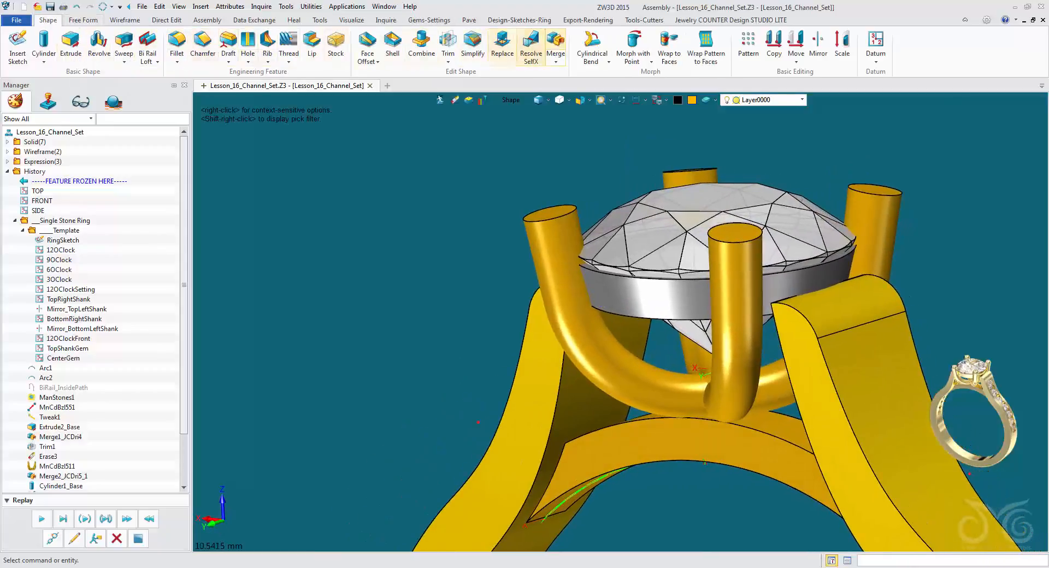
pyautogui.click(555, 41)
pyautogui.click(645, 298)
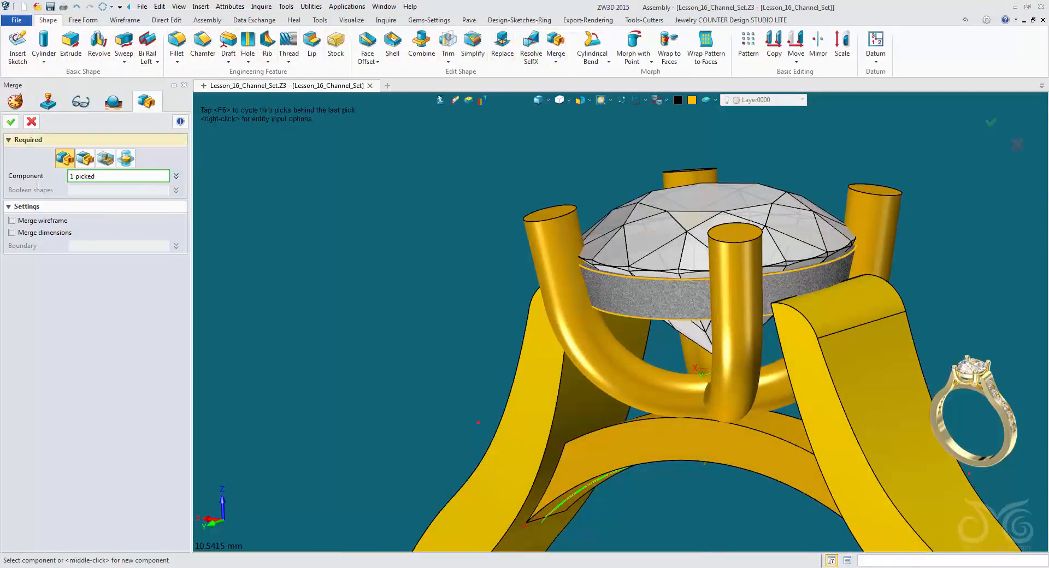
pyautogui.middleClick(645, 297)
# Hide the Center Stone layer to expose the under bezel.
pyautogui.moveTo(650, 298); pyautogui.dragTo(670, 323, button='right')
pyautogui.click(802, 100)
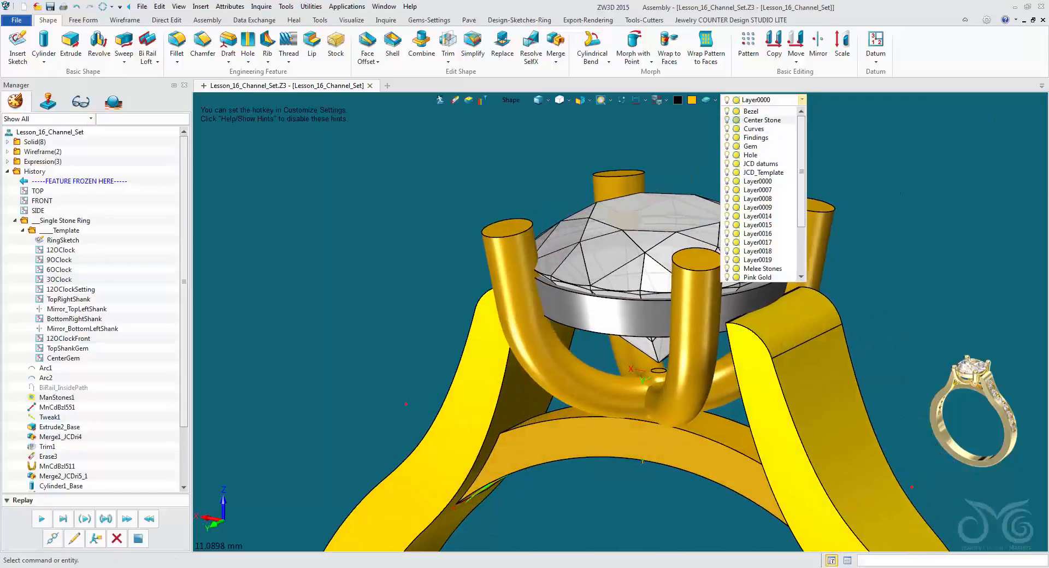
pyautogui.click(727, 119)
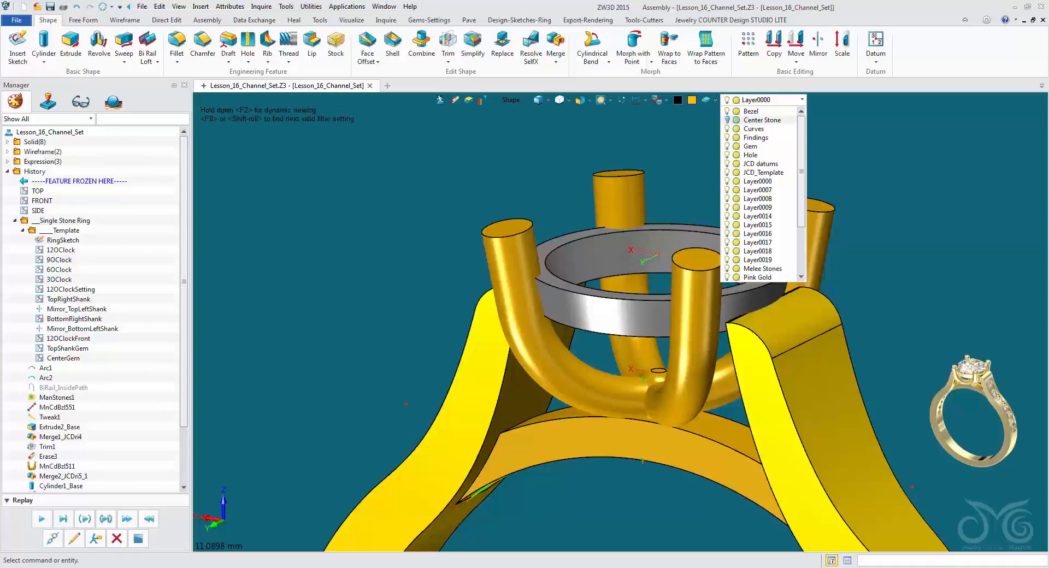
pyautogui.click(728, 120)
pyautogui.click(727, 120)
pyautogui.click(728, 119)
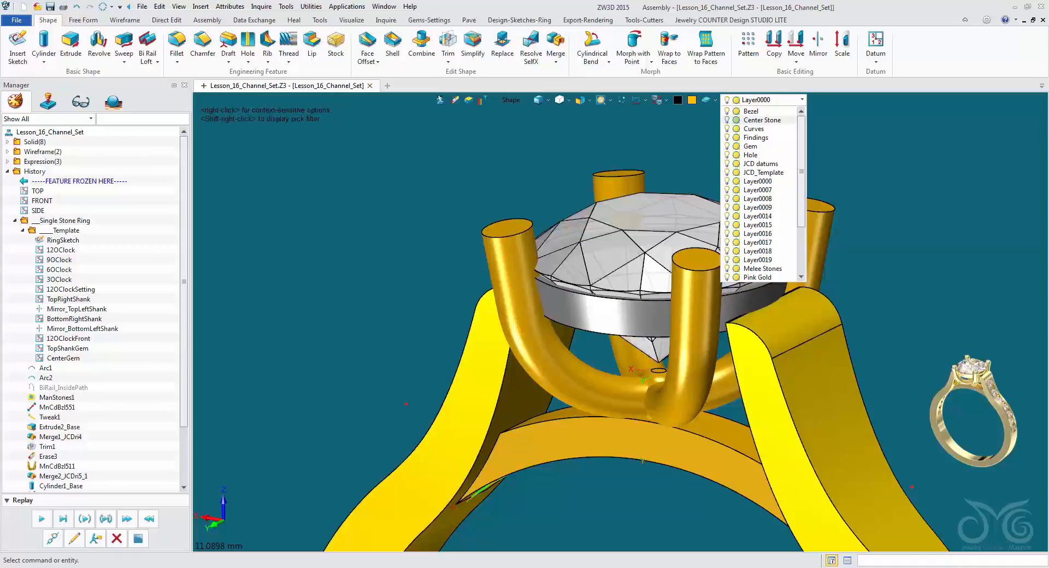
pyautogui.click(728, 120)
# Collapse the Template folder in the model history.
pyautogui.moveTo(629, 273); pyautogui.dragTo(602, 363, button='right')
pyautogui.scroll(1, 618, 321)
pyautogui.click(23, 231)
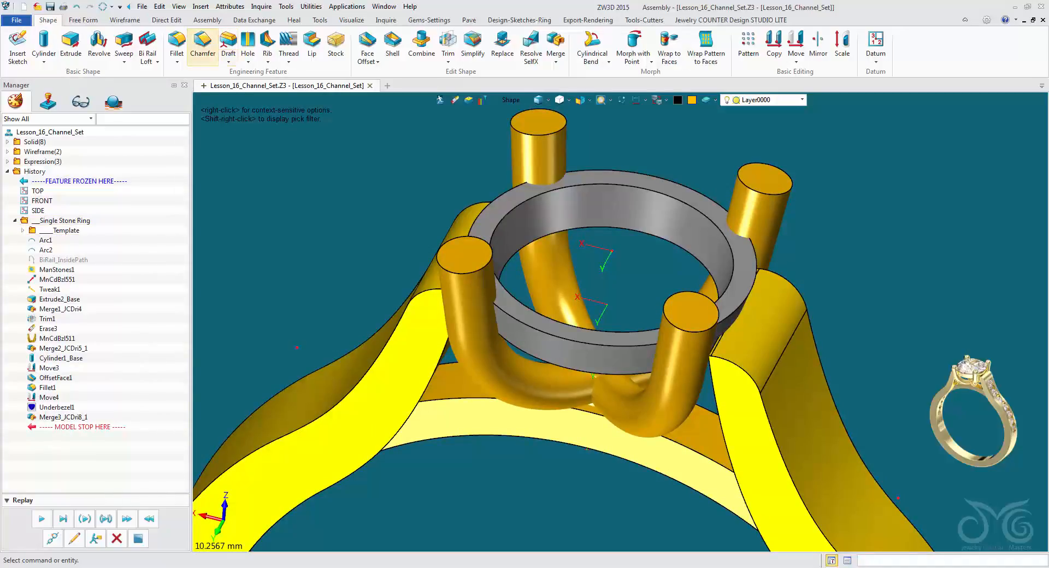
# Chamfer the under bezel's upper inner edge to form a sloped seat for the stone.
pyautogui.click(203, 47)
pyautogui.scroll(2, 618, 387)
pyautogui.moveTo(618, 387); pyautogui.dragTo(474, 395, button='right')
pyautogui.click(656, 310)
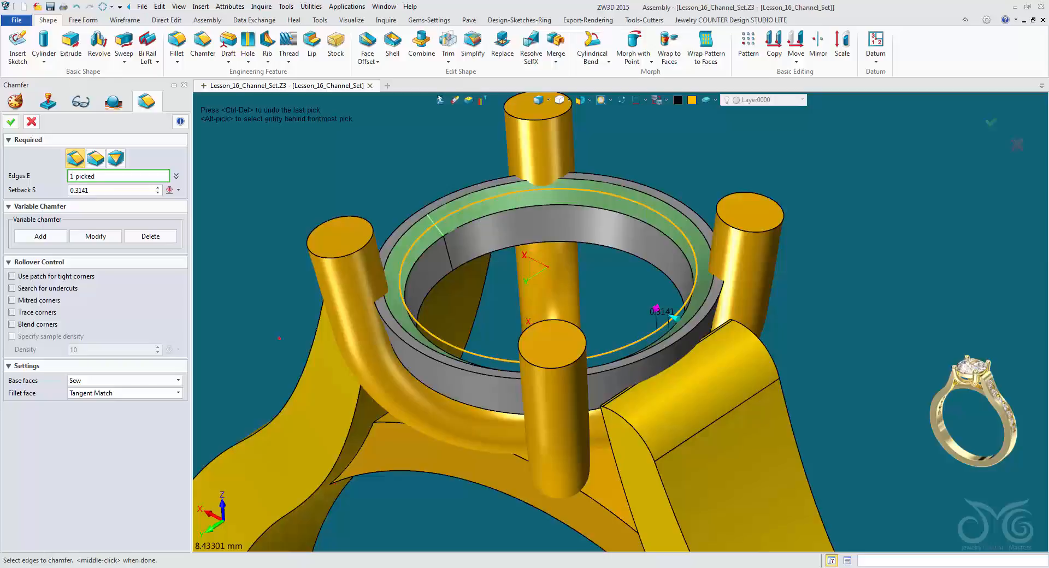
pyautogui.moveTo(461, 384); pyautogui.dragTo(479, 436, button='right')
pyautogui.scroll(2, 467, 390)
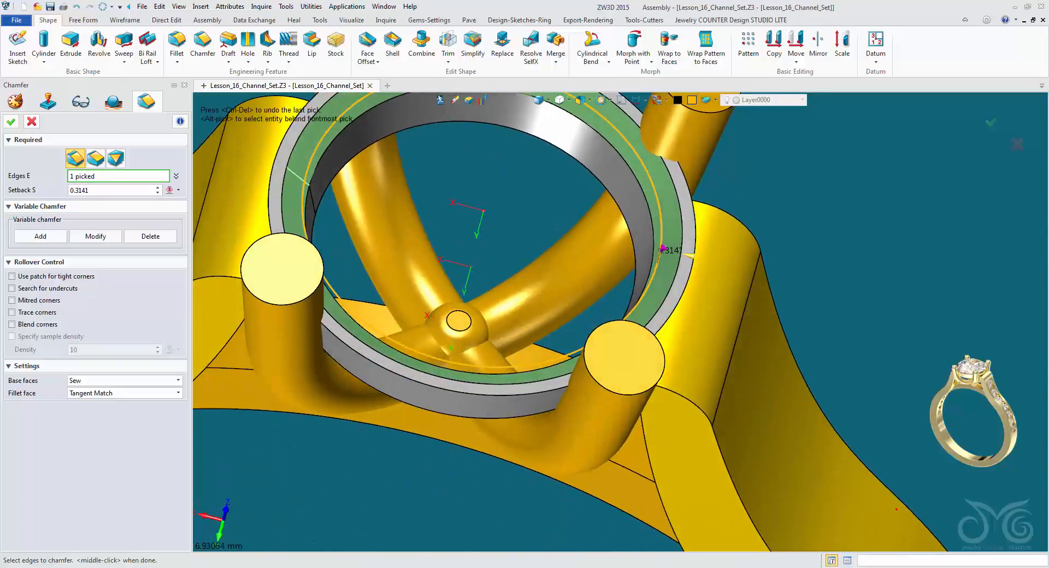
pyautogui.moveTo(690, 256); pyautogui.dragTo(695, 257)
pyautogui.moveTo(623, 337)
pyautogui.mouseDown(button='right')
pyautogui.moveTo(618, 279)
pyautogui.moveTo(619, 330)
pyautogui.mouseUp(button='right')
pyautogui.middleClick(616, 318)
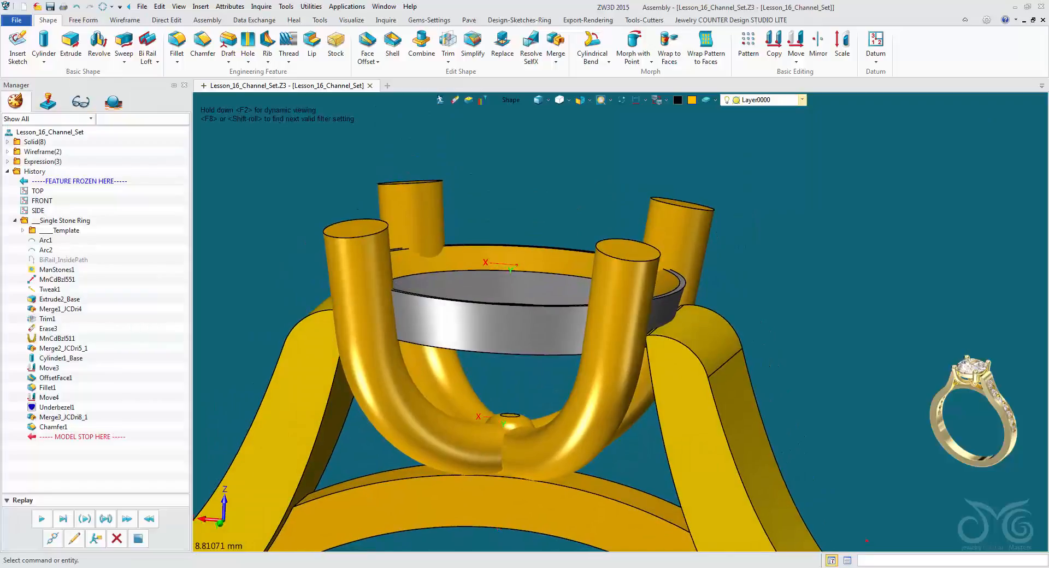
# Show the Center Stone layer again.
pyautogui.click(802, 100)
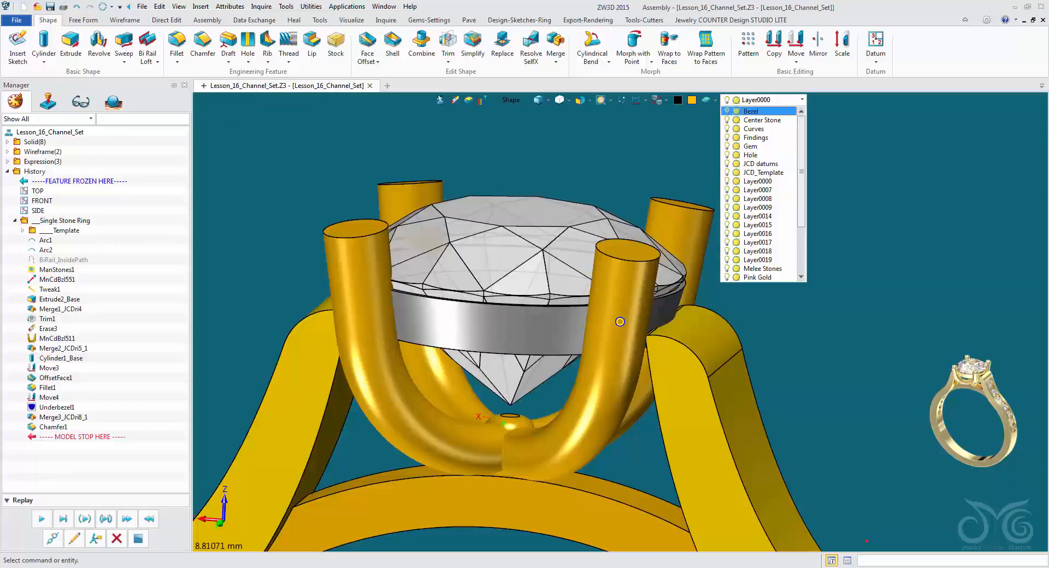
pyautogui.moveTo(621, 321)
pyautogui.mouseDown(button='right')
pyautogui.moveTo(614, 351)
pyautogui.moveTo(647, 329)
pyautogui.moveTo(670, 340)
pyautogui.moveTo(646, 295)
pyautogui.moveTo(631, 307)
pyautogui.mouseUp(button='right')
pyautogui.scroll(1, 648, 329)
# Examine how the center stone sits in the chamfered under bezel and between the prongs.
pyautogui.click(539, 100)
pyautogui.hotkey('ctrl', 'f')
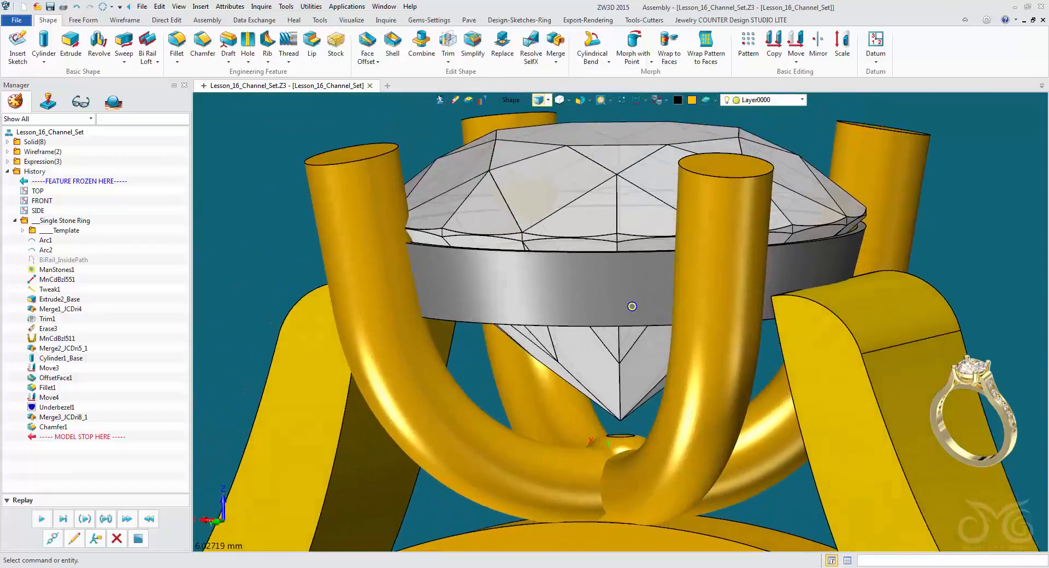
pyautogui.scroll(3, 648, 276)
pyautogui.moveTo(651, 272)
pyautogui.mouseDown(button='right')
pyautogui.moveTo(660, 403)
pyautogui.moveTo(702, 409)
pyautogui.moveTo(711, 350)
pyautogui.moveTo(637, 311)
pyautogui.moveTo(594, 312)
pyautogui.mouseUp(button='right')
pyautogui.scroll(-5, 665, 413)
pyautogui.scroll(-4, 702, 373)
pyautogui.scroll(-1, 594, 312)
pyautogui.moveTo(593, 312); pyautogui.dragTo(553, 286, button='middle')
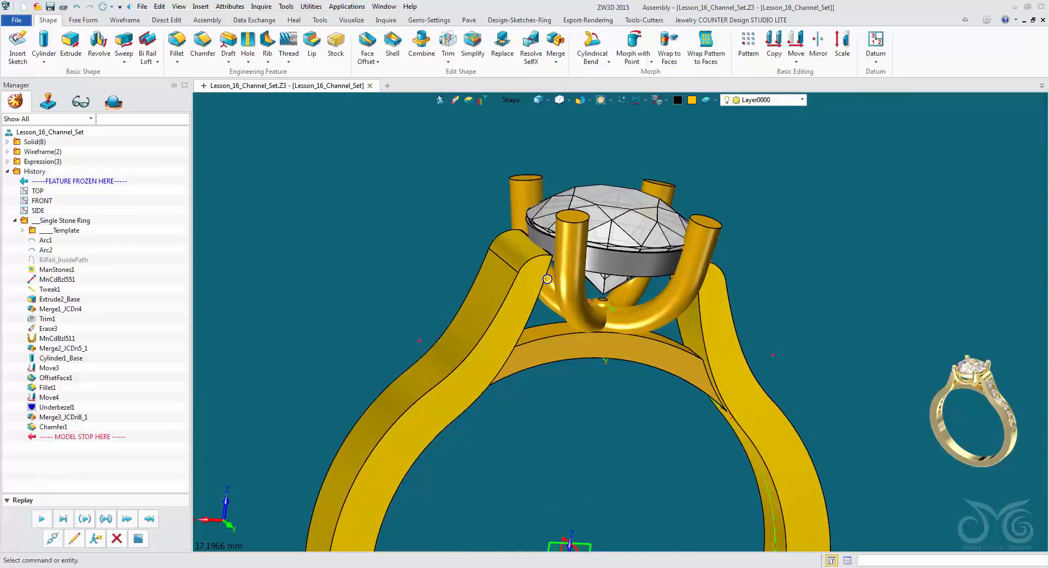
# Start a face fillet on the flat top faces of all four prongs.
pyautogui.moveTo(559, 317); pyautogui.dragTo(607, 350, button='right')
pyautogui.click(176, 46)
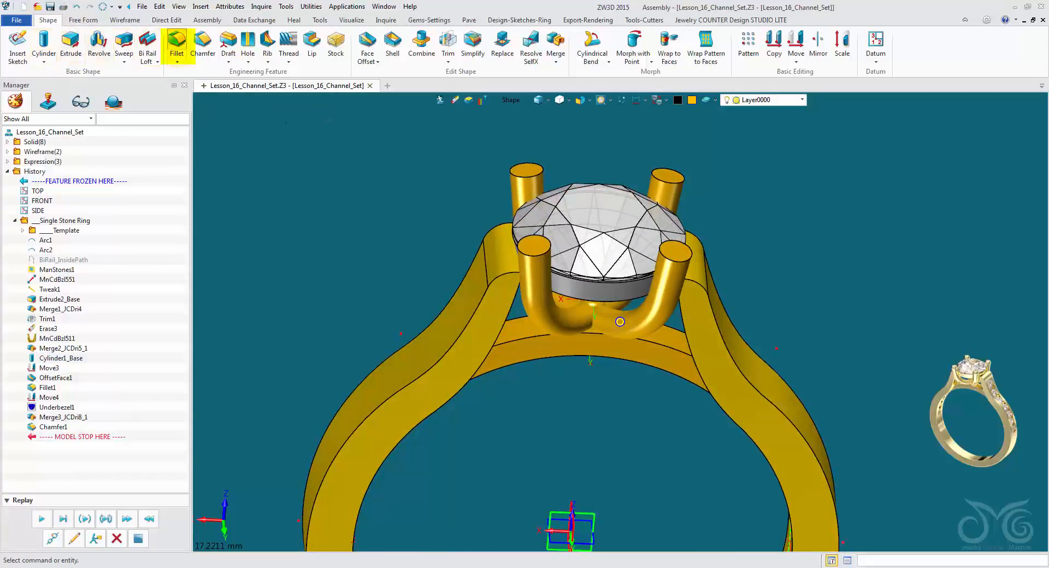
pyautogui.moveTo(592, 295); pyautogui.dragTo(576, 345, button='right')
pyautogui.click(491, 171)
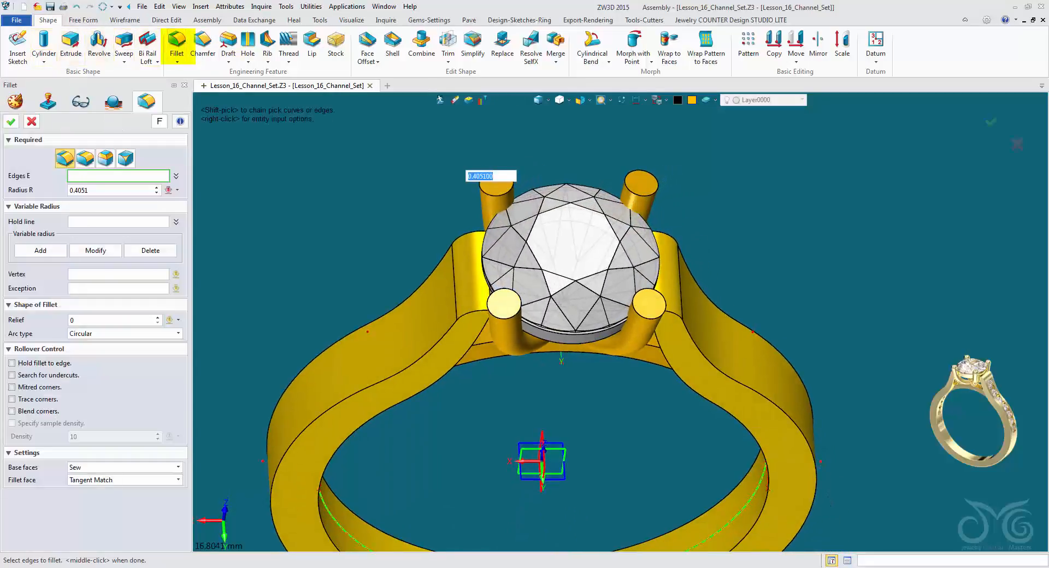
pyautogui.moveTo(569, 331); pyautogui.dragTo(559, 312, button='right')
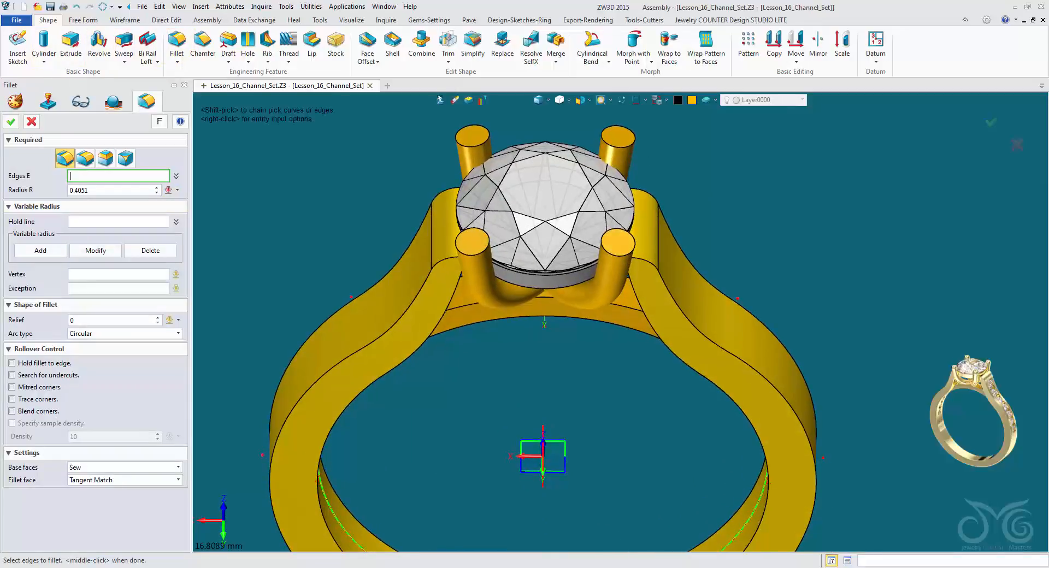
pyautogui.click(469, 145)
pyautogui.click(469, 145)
pyautogui.click(105, 159)
pyautogui.click(473, 132)
pyautogui.click(475, 134)
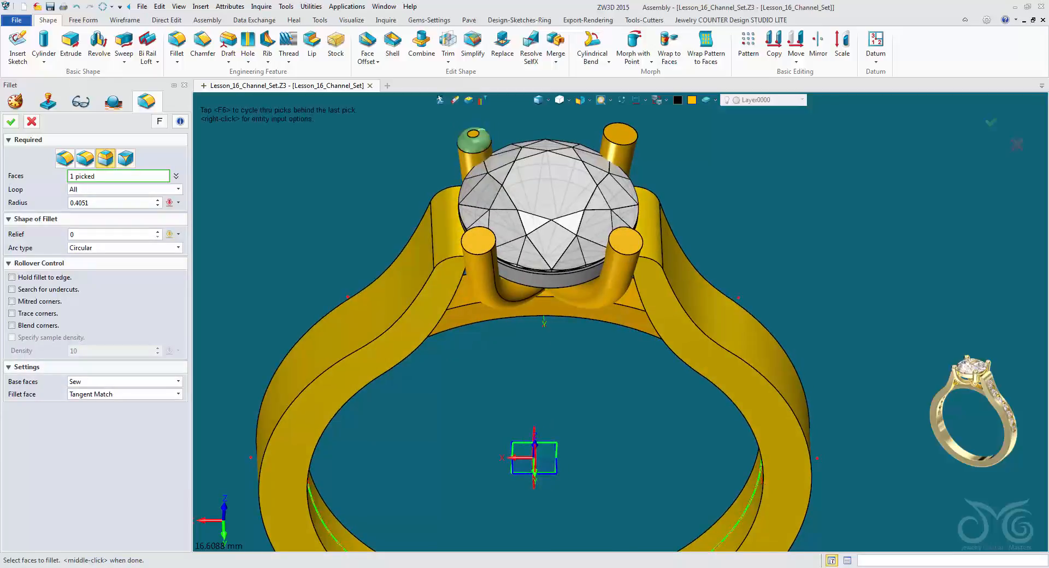
pyautogui.click(479, 241)
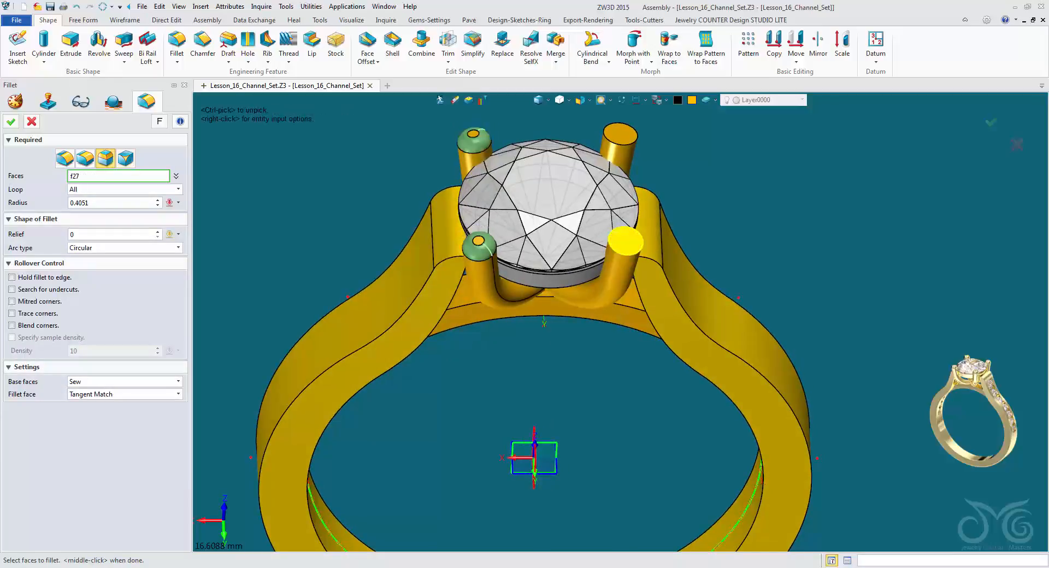
pyautogui.click(626, 241)
pyautogui.click(621, 134)
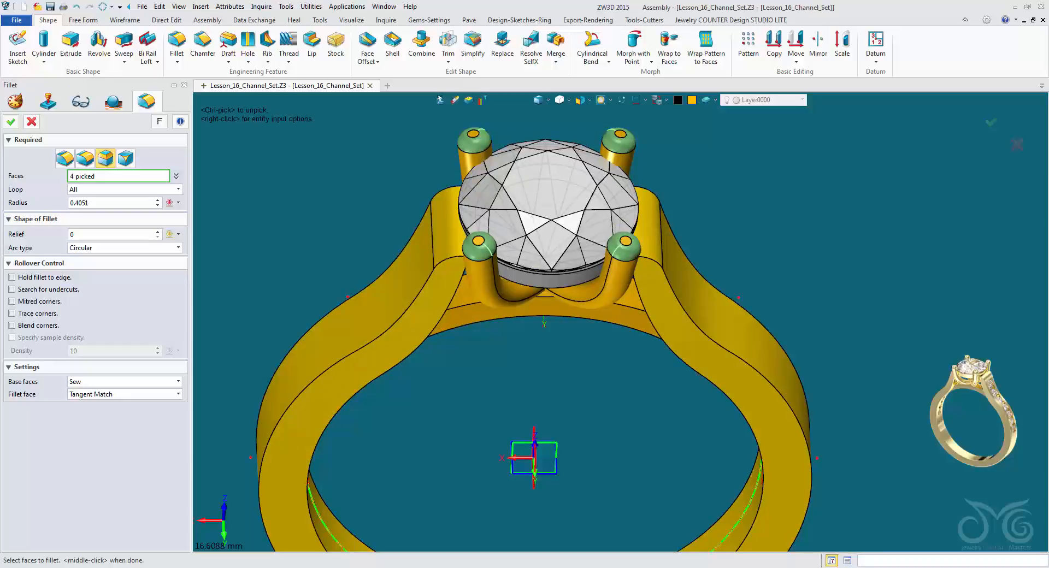
pyautogui.moveTo(635, 363); pyautogui.dragTo(634, 355, button='right')
pyautogui.middleClick(634, 356)
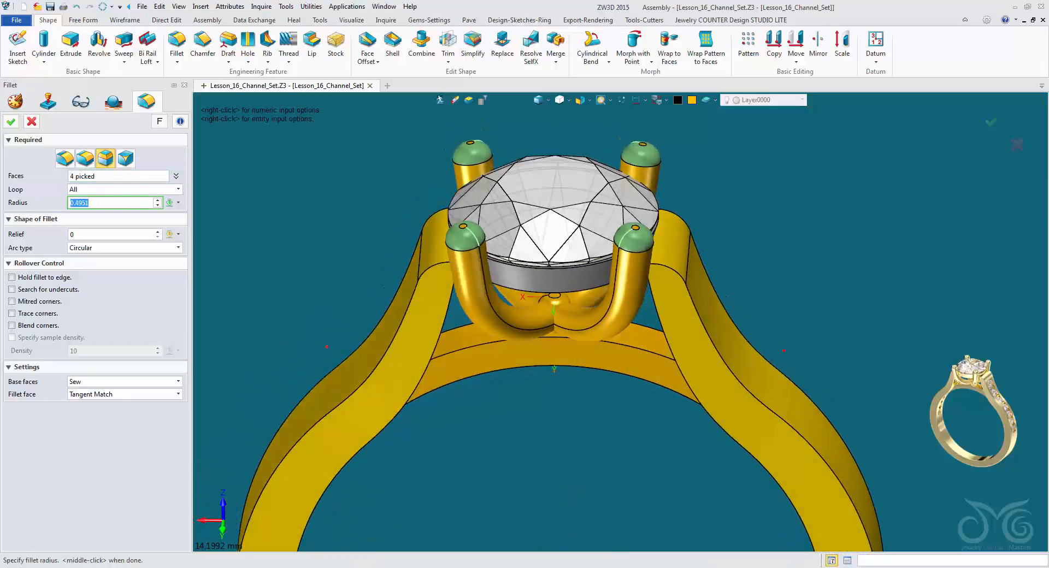
# Increase the prong tip fillet radius to about 0.575 mm so the tips become domed, and apply the fillet.
pyautogui.scroll(2, 113, 203)
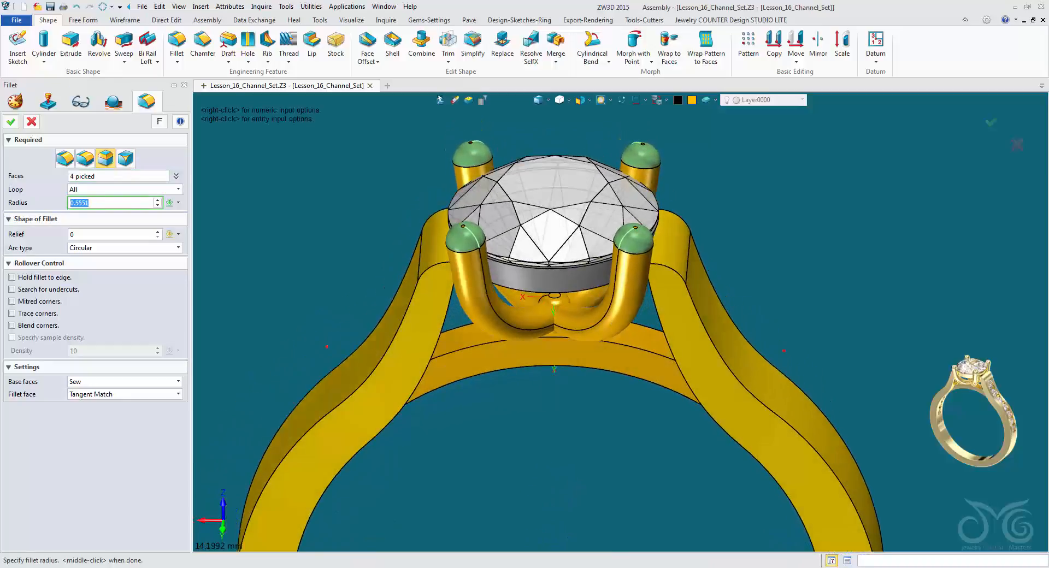
pyautogui.moveTo(635, 355); pyautogui.dragTo(623, 328, button='right')
pyautogui.scroll(4, 624, 382)
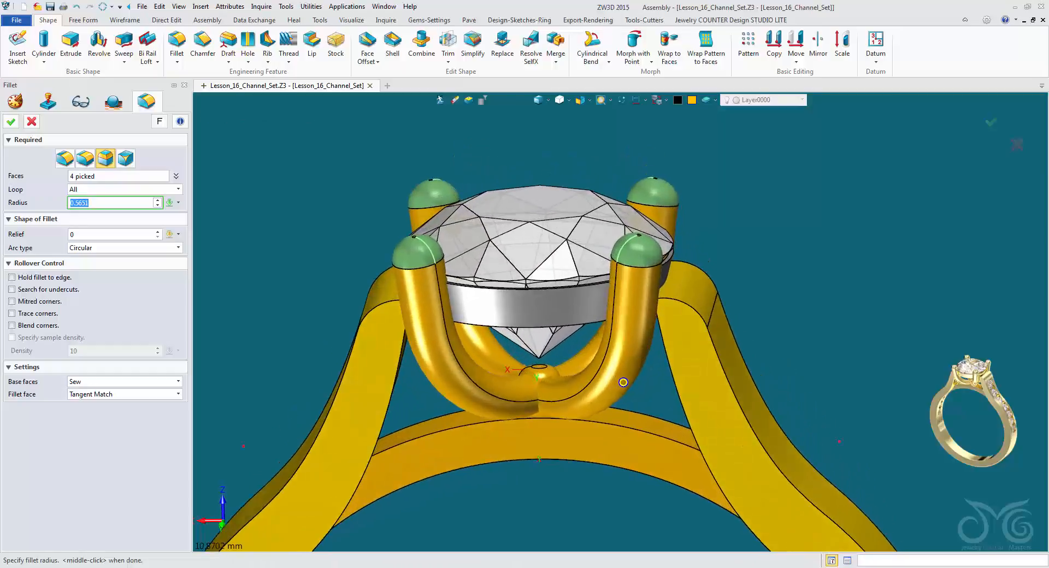
pyautogui.moveTo(624, 381); pyautogui.dragTo(766, 398, button='right')
pyautogui.scroll(5, 766, 398)
pyautogui.moveTo(766, 398); pyautogui.dragTo(909, 421, button='middle')
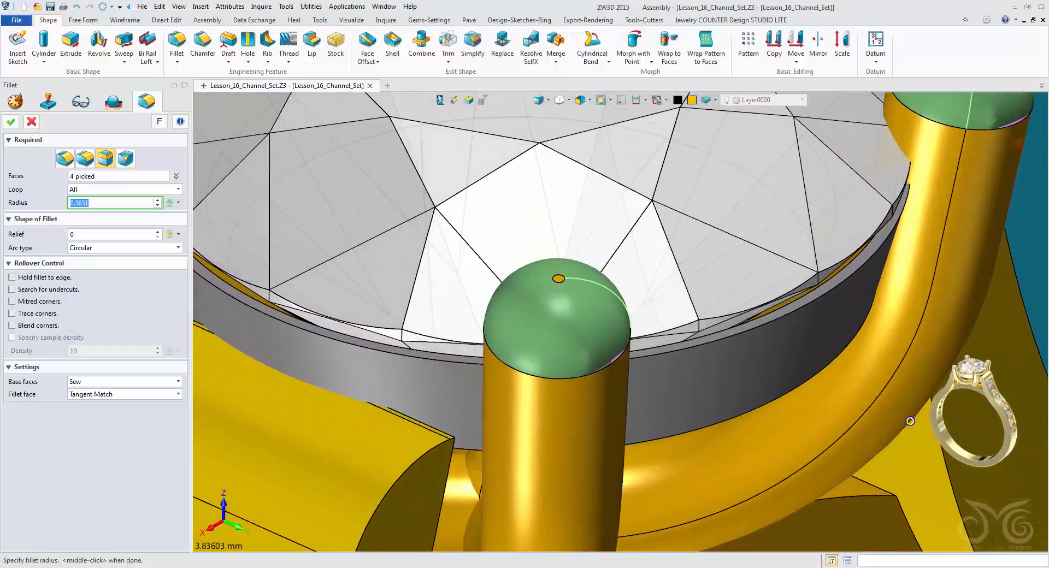
pyautogui.moveTo(909, 421); pyautogui.dragTo(635, 309, button='right')
pyautogui.scroll(-2, 635, 323)
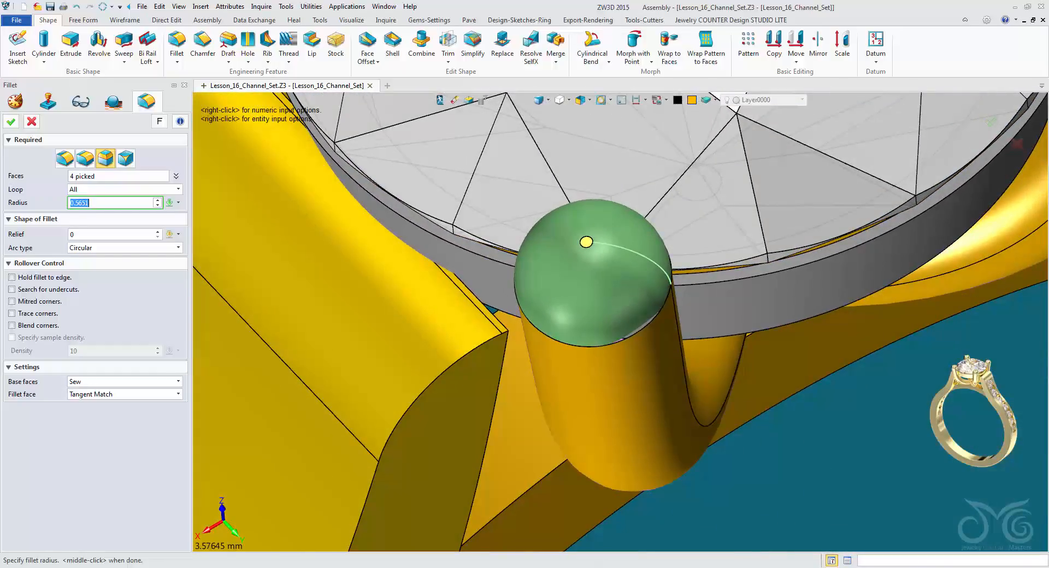
pyautogui.scroll(1, 112, 203)
pyautogui.scroll(-3, 112, 203)
pyautogui.scroll(1, 112, 202)
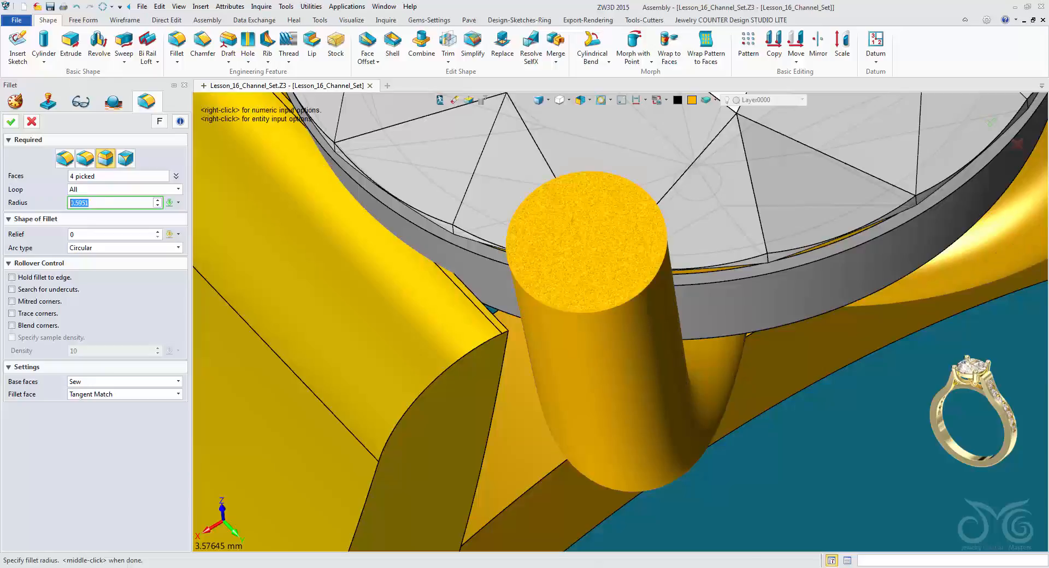
pyautogui.scroll(-3, 112, 202)
pyautogui.scroll(2, 112, 203)
pyautogui.scroll(-1, 621, 309)
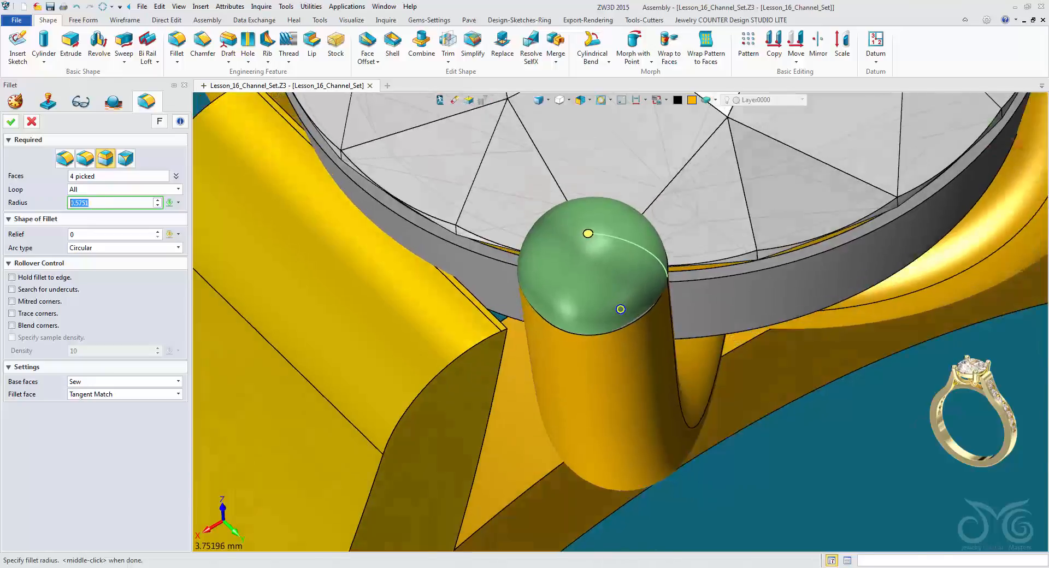
pyautogui.moveTo(621, 309); pyautogui.dragTo(604, 277, button='right')
pyautogui.scroll(-2, 626, 312)
pyautogui.scroll(-2, 625, 313)
pyautogui.scroll(-2, 603, 368)
pyautogui.click(11, 122)
pyautogui.scroll(-1, 604, 345)
pyautogui.scroll(-3, 599, 307)
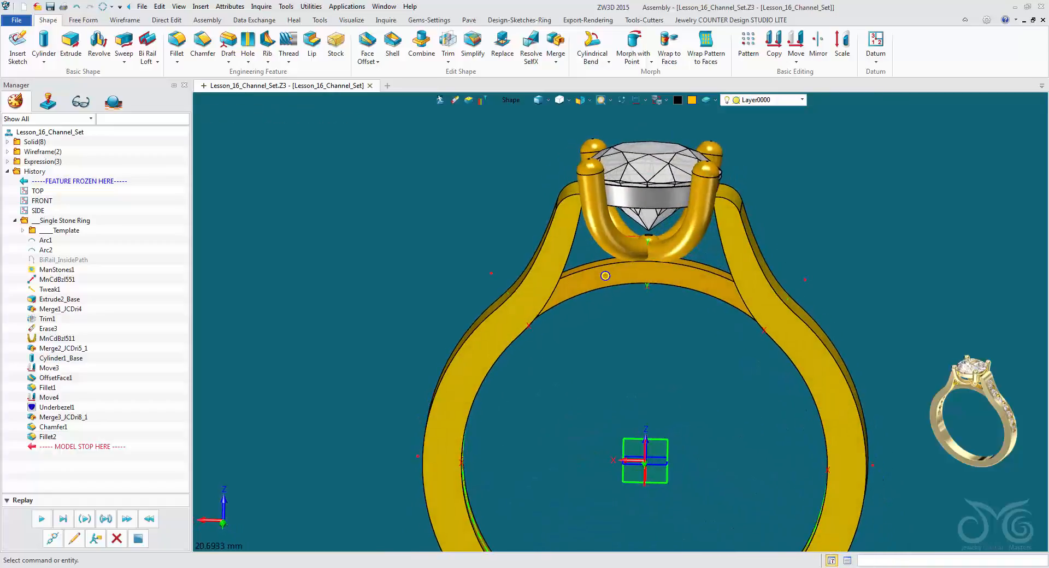
# Recolor the grey under bezel with the standard gold color to match the ring.
pyautogui.click(648, 198)
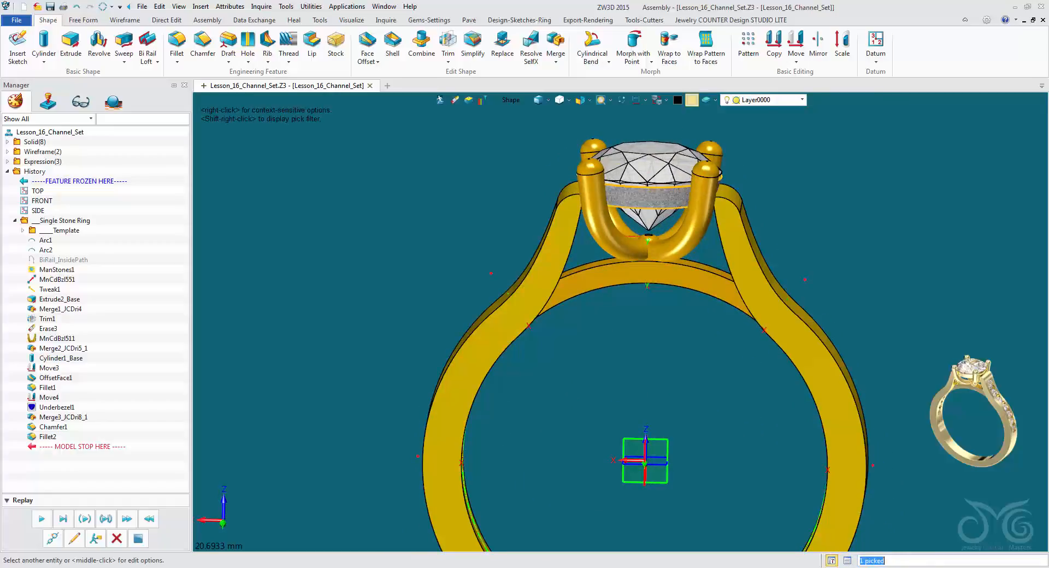
pyautogui.click(692, 100)
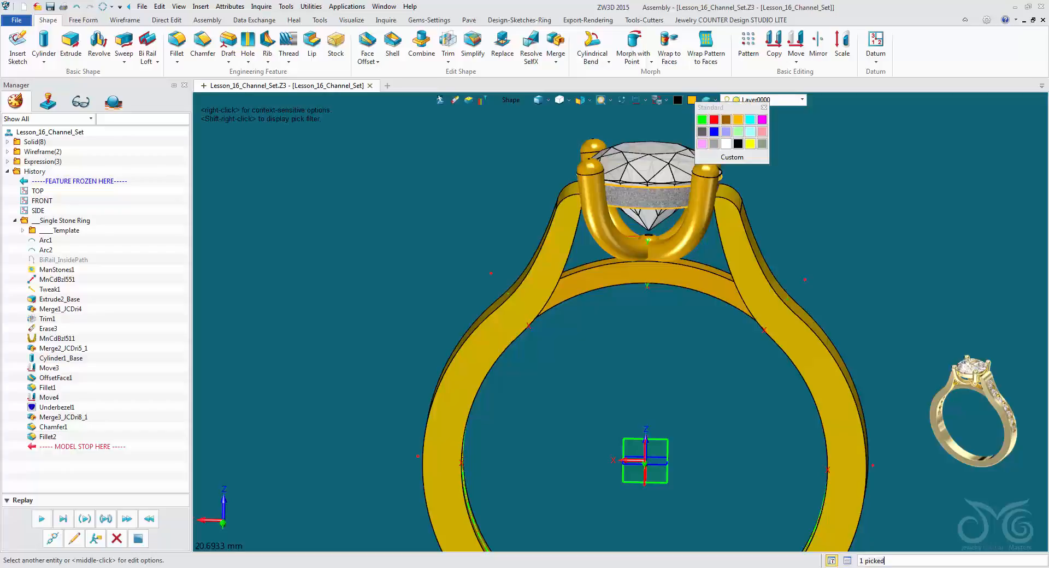
pyautogui.click(738, 119)
# Examine the ring from the front and side, checking the setting and the shank's taper.
pyautogui.moveTo(606, 278); pyautogui.dragTo(599, 255, button='right')
pyautogui.scroll(-2, 599, 255)
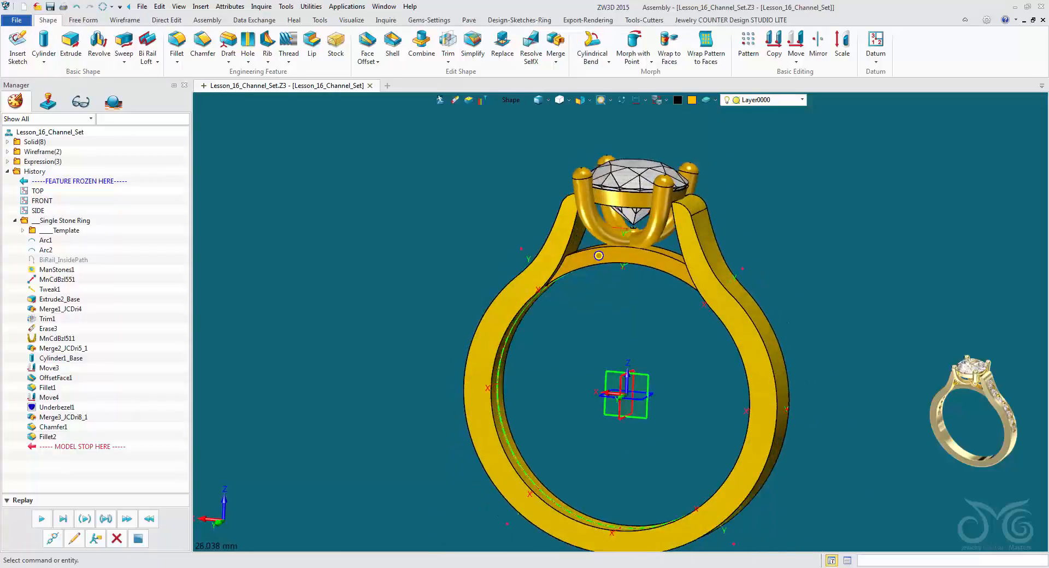
pyautogui.scroll(1, 599, 256)
pyautogui.scroll(1, 623, 446)
pyautogui.moveTo(604, 453); pyautogui.dragTo(613, 445, button='right')
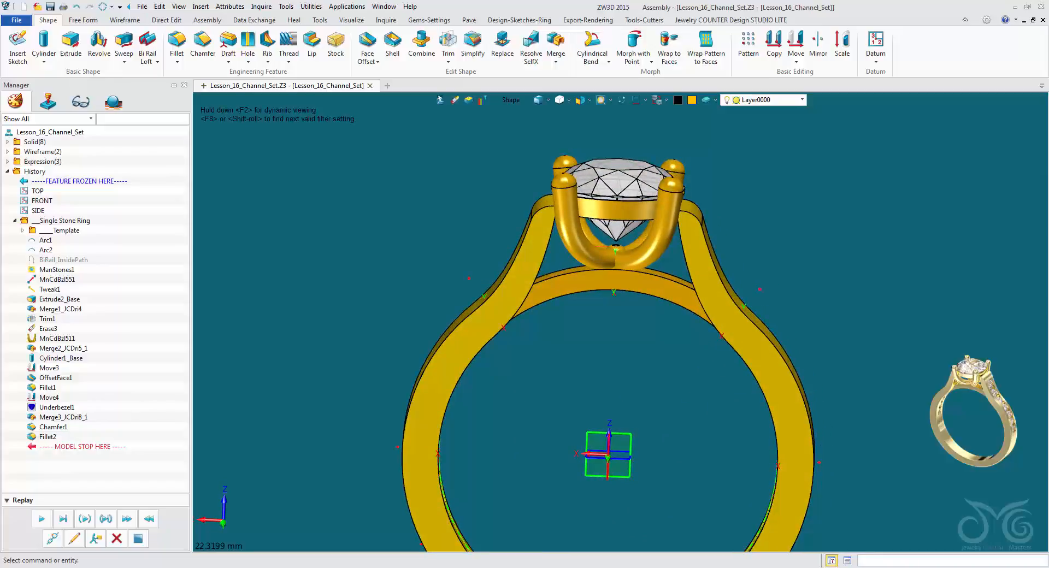
pyautogui.moveTo(612, 444); pyautogui.dragTo(609, 441, button='right')
pyautogui.moveTo(659, 323); pyautogui.dragTo(588, 316, button='right')
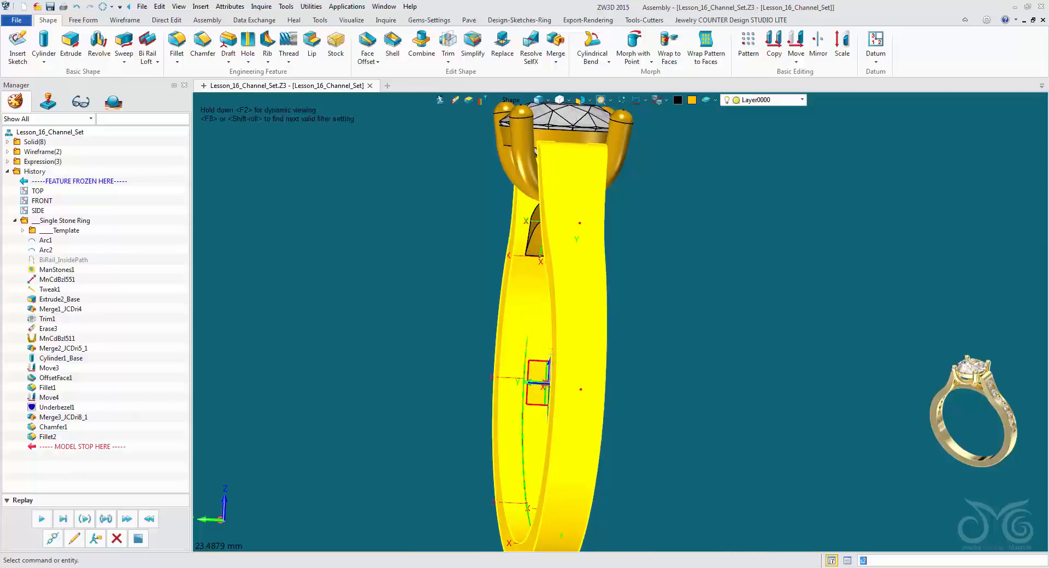
pyautogui.moveTo(580, 363); pyautogui.dragTo(547, 368, button='right')
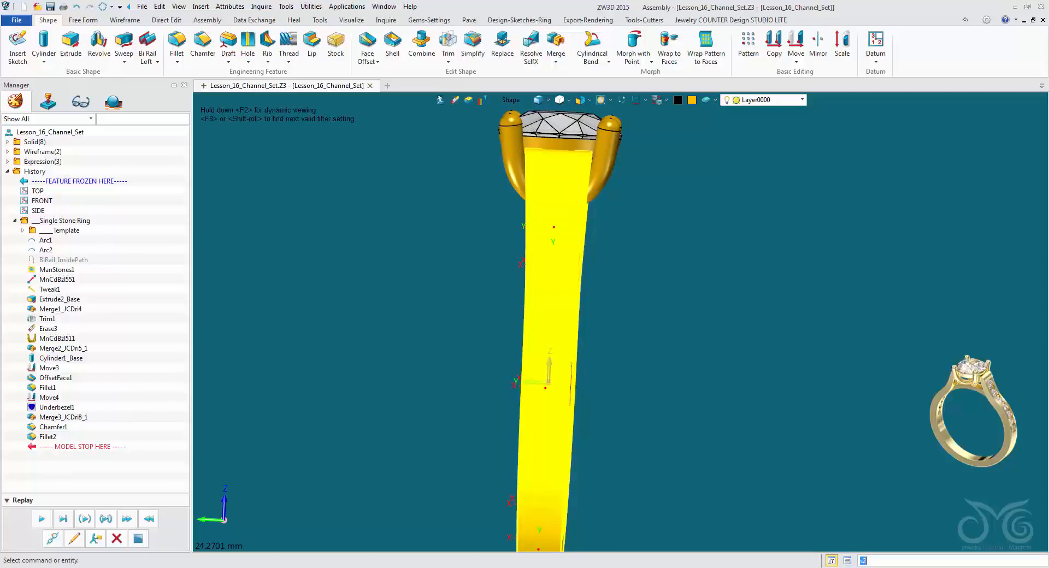
pyautogui.moveTo(547, 368); pyautogui.dragTo(600, 370, button='right')
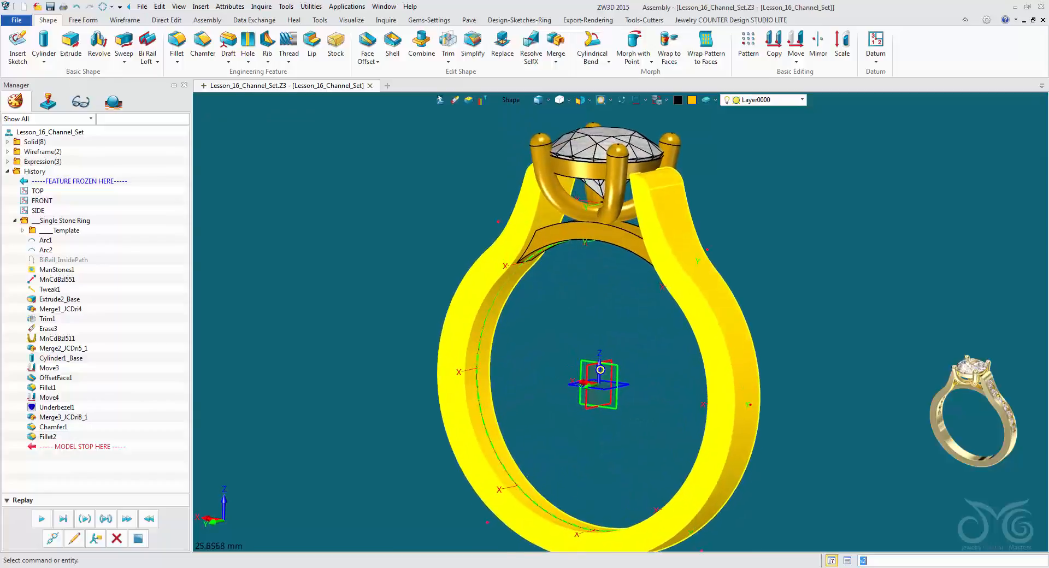
pyautogui.moveTo(600, 370); pyautogui.dragTo(604, 389, button='middle')
# Hide the Center Stone layer and blank the prongs, under bezel, cylinder and inner band bridge so only the shank is displayed.
pyautogui.click(802, 100)
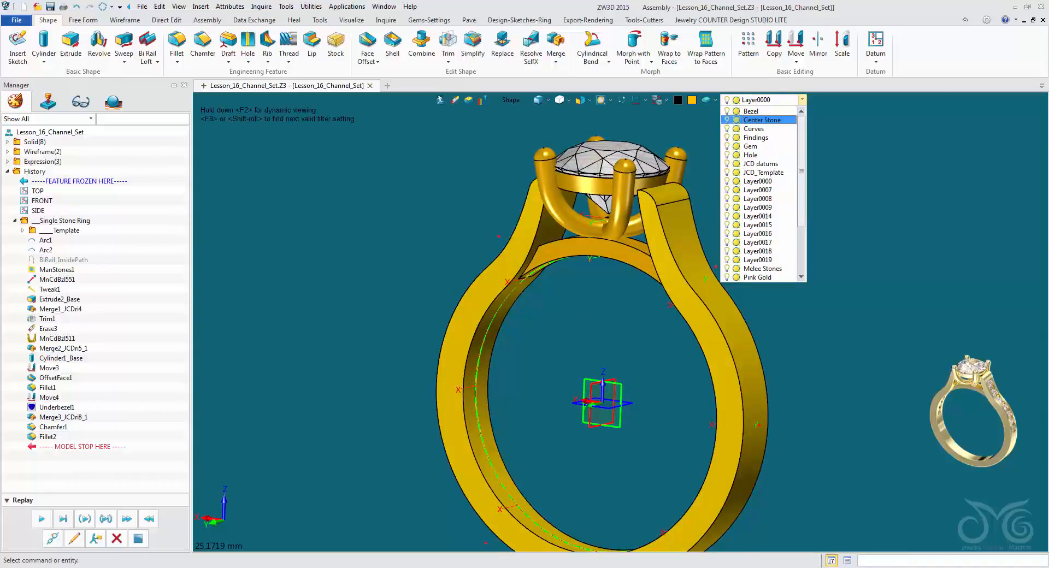
pyautogui.click(728, 120)
pyautogui.click(645, 306)
pyautogui.moveTo(588, 383); pyautogui.dragTo(617, 349, button='right')
pyautogui.moveTo(584, 134); pyautogui.dragTo(675, 336)
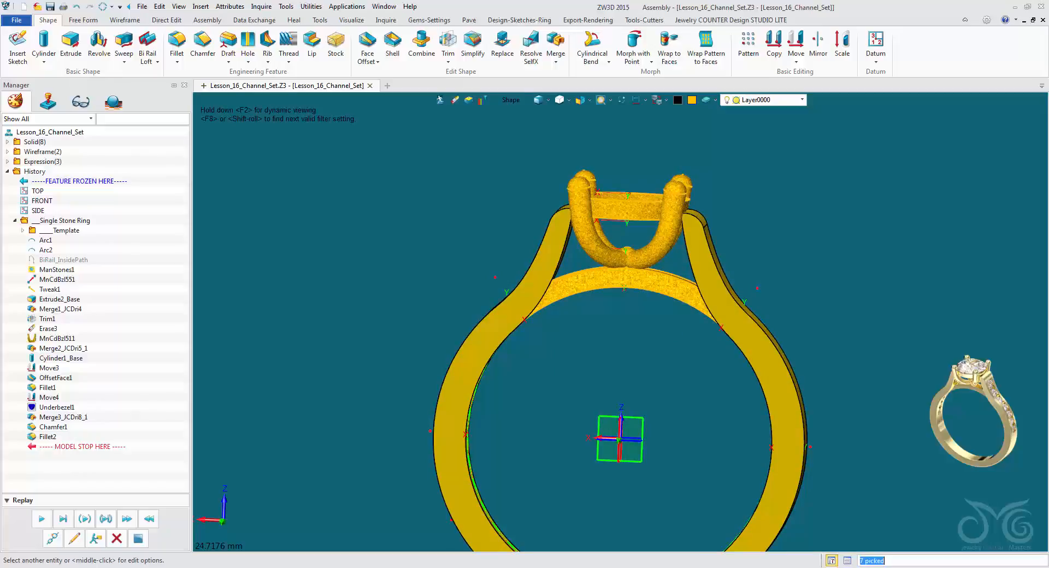
pyautogui.click(666, 100)
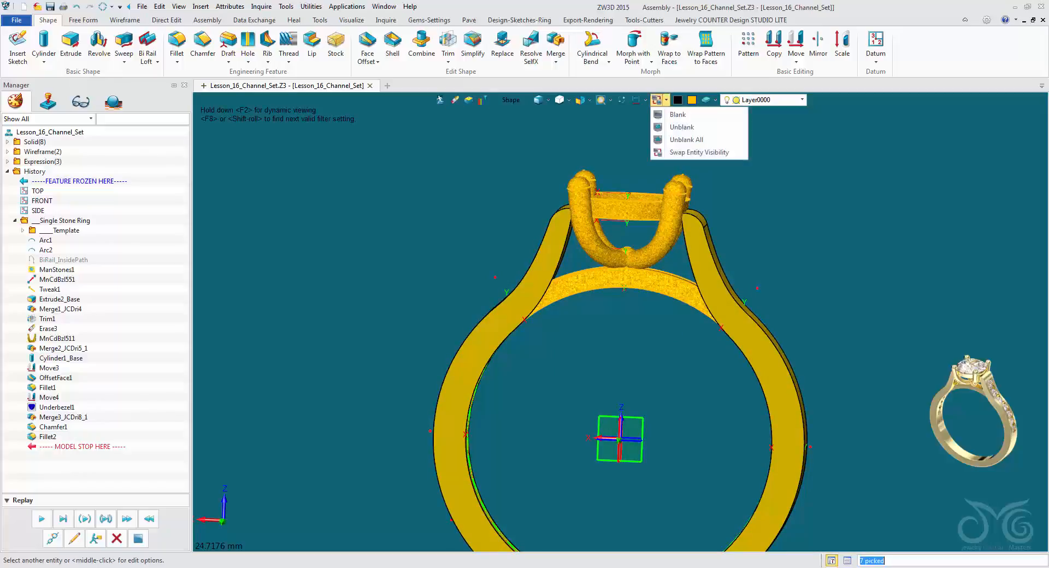
pyautogui.click(679, 115)
# Trim the shank in half with the vertical center datum plane, picking only datum planes as the trimmer and leaving the cut uncapped.
pyautogui.moveTo(611, 406); pyautogui.dragTo(620, 385, button='right')
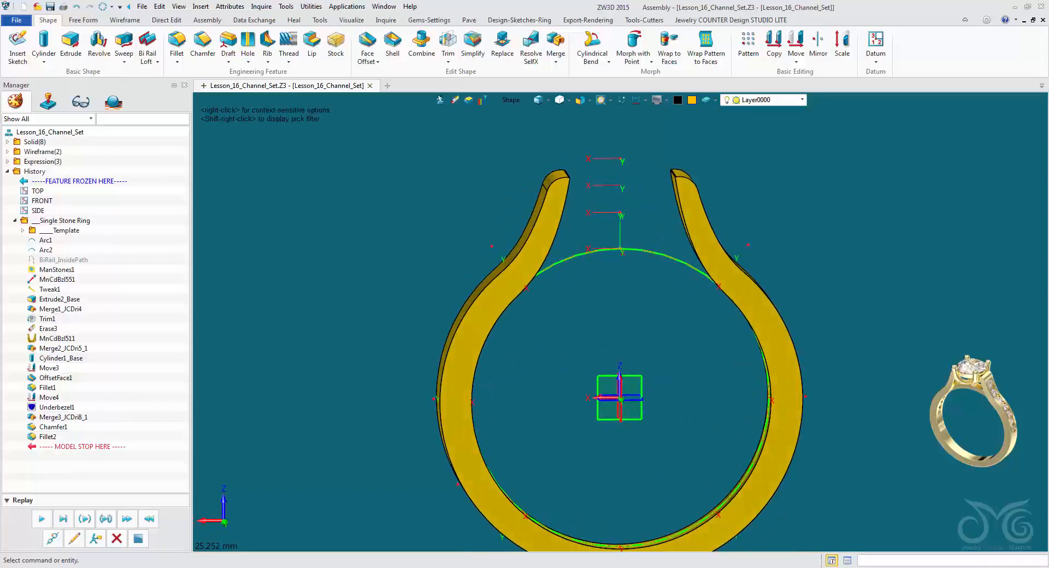
pyautogui.moveTo(620, 384); pyautogui.dragTo(627, 355, button='middle')
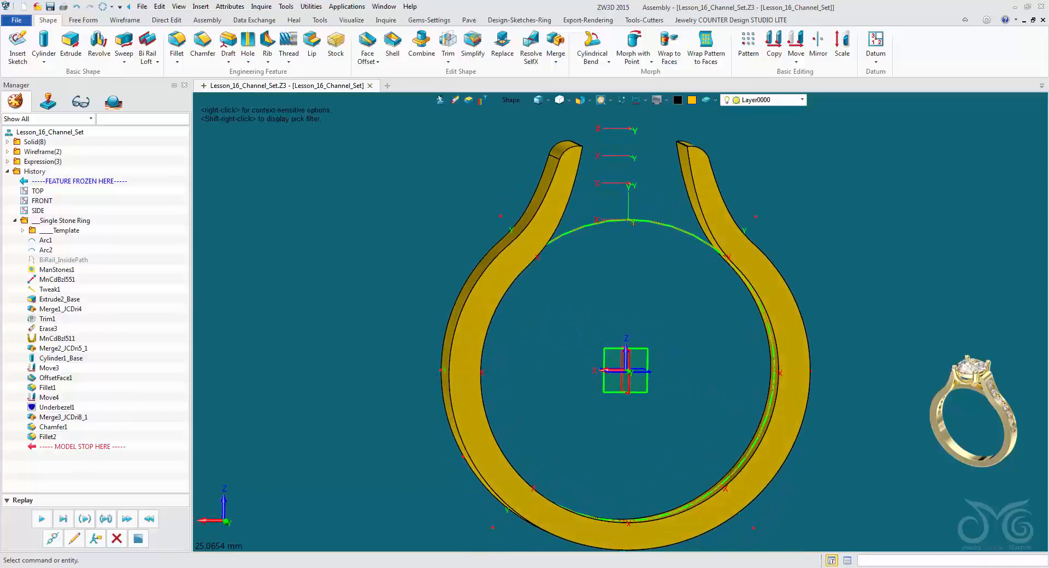
pyautogui.moveTo(626, 356); pyautogui.dragTo(540, 380, button='right')
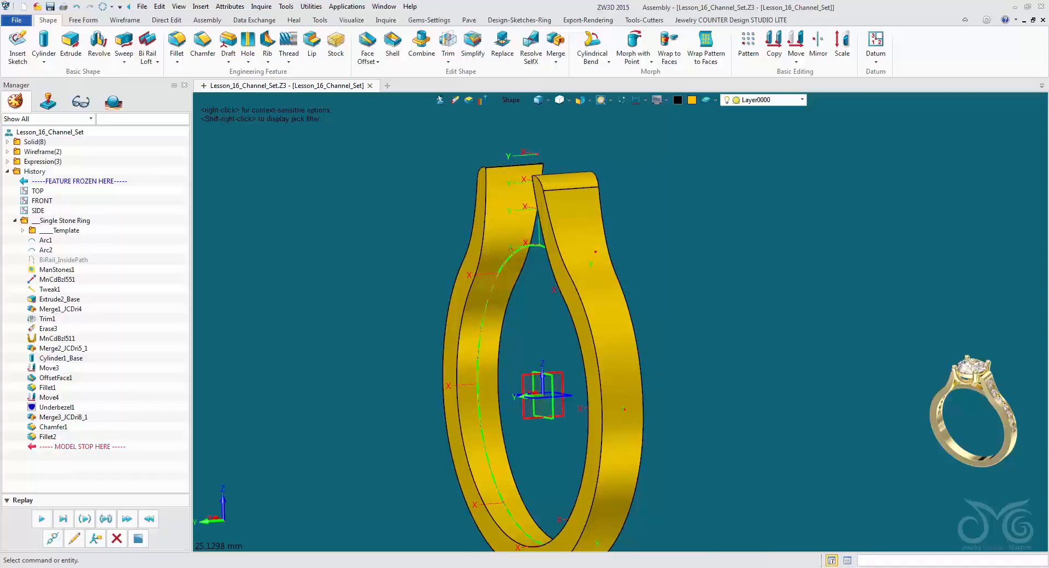
pyautogui.moveTo(541, 379); pyautogui.dragTo(623, 321, button='right')
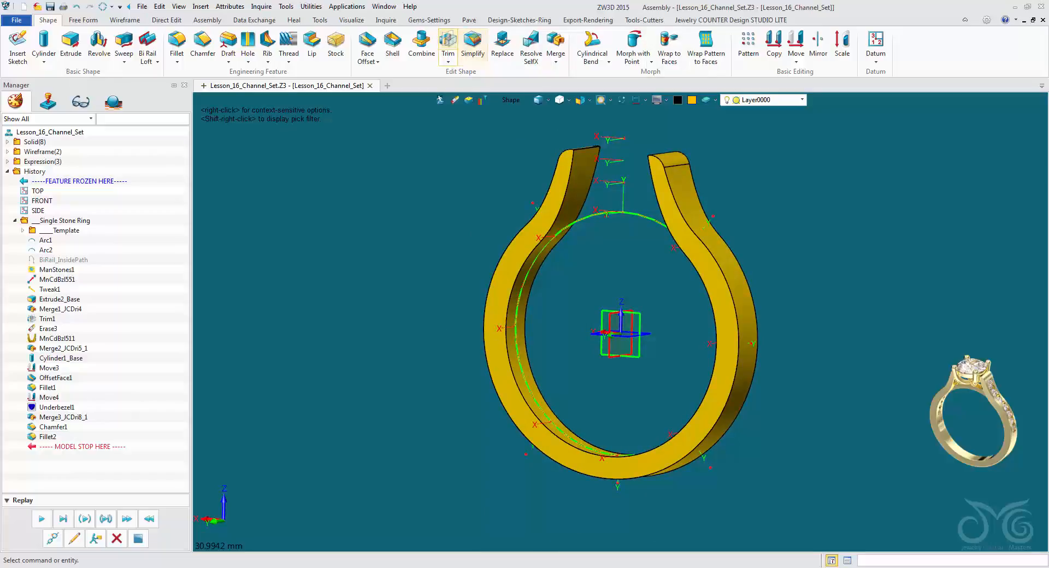
pyautogui.click(448, 42)
pyautogui.click(557, 202)
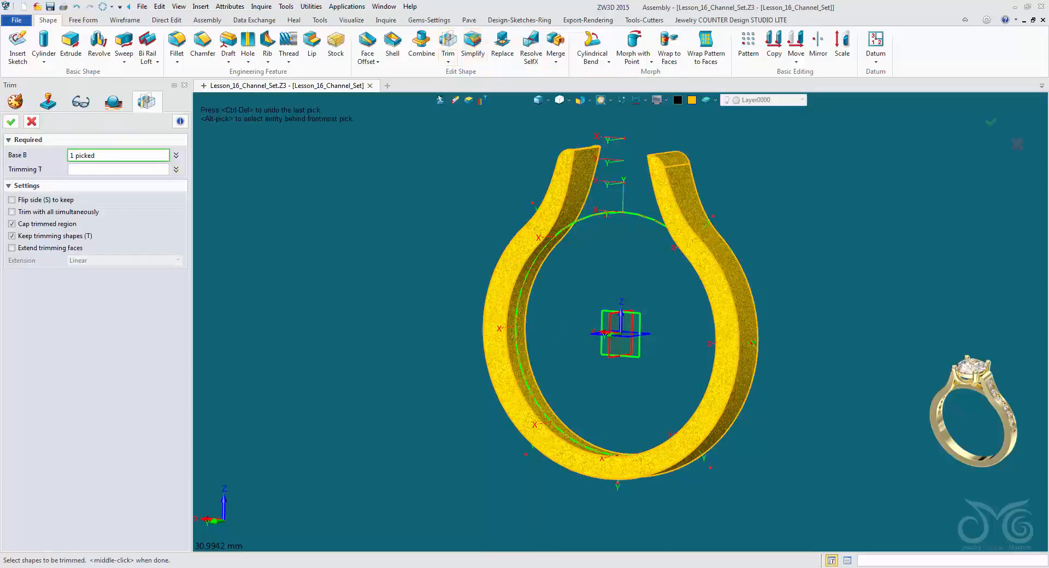
pyautogui.middleClick(558, 203)
pyautogui.moveTo(620, 313); pyautogui.dragTo(621, 325, button='right')
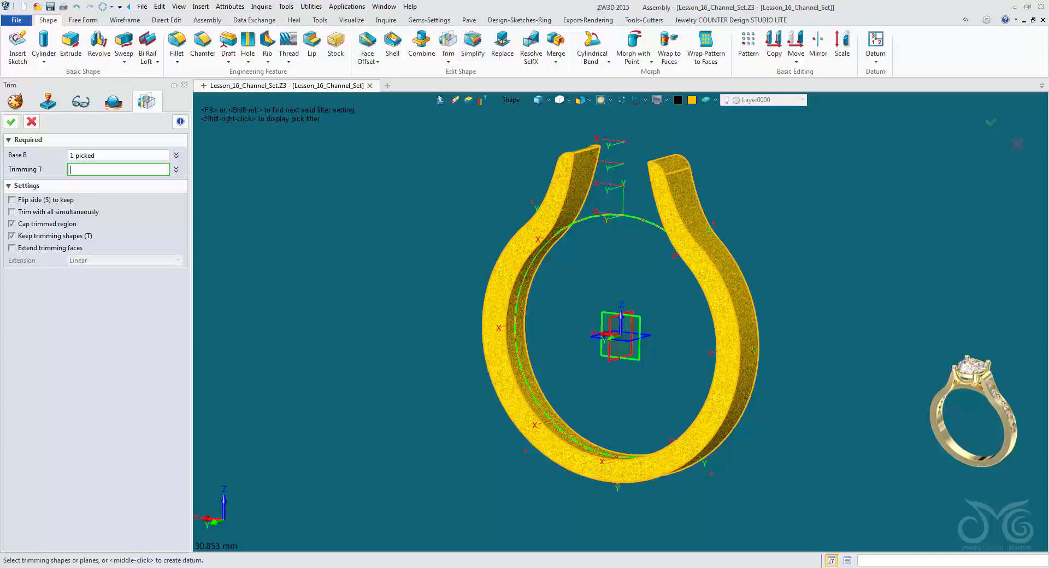
pyautogui.click(518, 102)
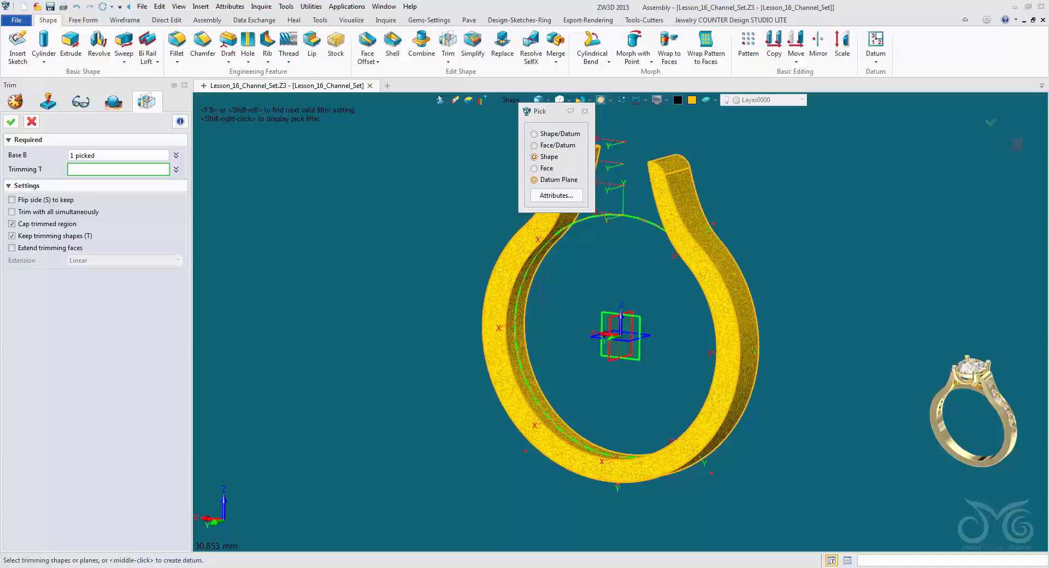
pyautogui.click(535, 179)
pyautogui.click(633, 331)
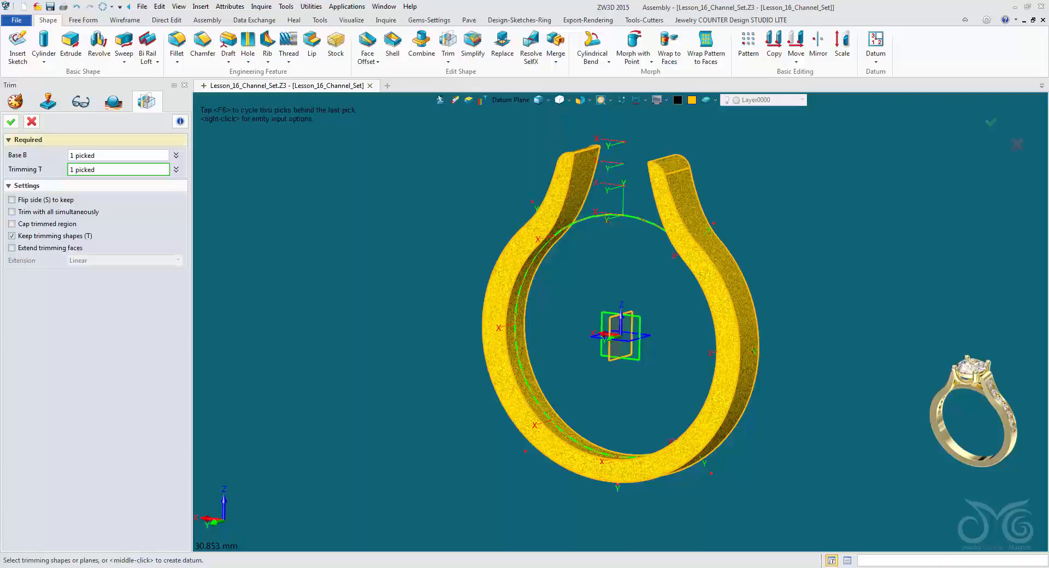
pyautogui.click(11, 121)
# Examine the remaining half shank, its open cut end at the base and its outer face from the side.
pyautogui.moveTo(623, 324)
pyautogui.mouseDown(button='right')
pyautogui.moveTo(667, 317)
pyautogui.moveTo(571, 347)
pyautogui.moveTo(621, 329)
pyautogui.mouseUp(button='right')
pyautogui.moveTo(600, 287); pyautogui.dragTo(587, 328, button='right')
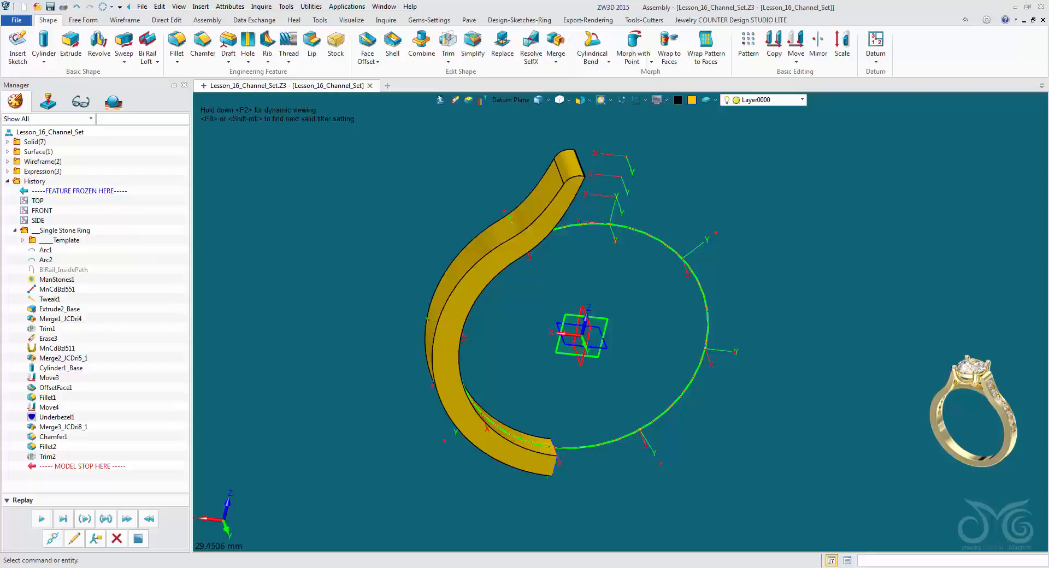
pyautogui.moveTo(588, 328); pyautogui.dragTo(563, 339, button='right')
pyautogui.scroll(3, 596, 334)
pyautogui.scroll(3, 563, 338)
pyautogui.moveTo(552, 487); pyautogui.dragTo(557, 366, button='middle')
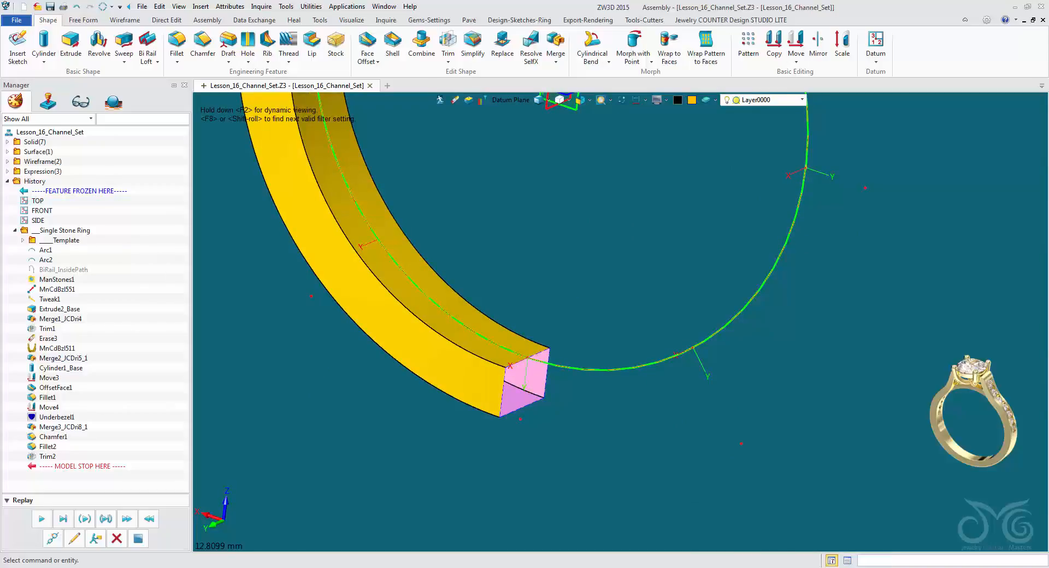
pyautogui.moveTo(566, 338); pyautogui.dragTo(618, 368, button='right')
pyautogui.scroll(2, 538, 333)
pyautogui.scroll(-2, 547, 334)
pyautogui.scroll(-4, 546, 334)
pyautogui.scroll(-1, 618, 367)
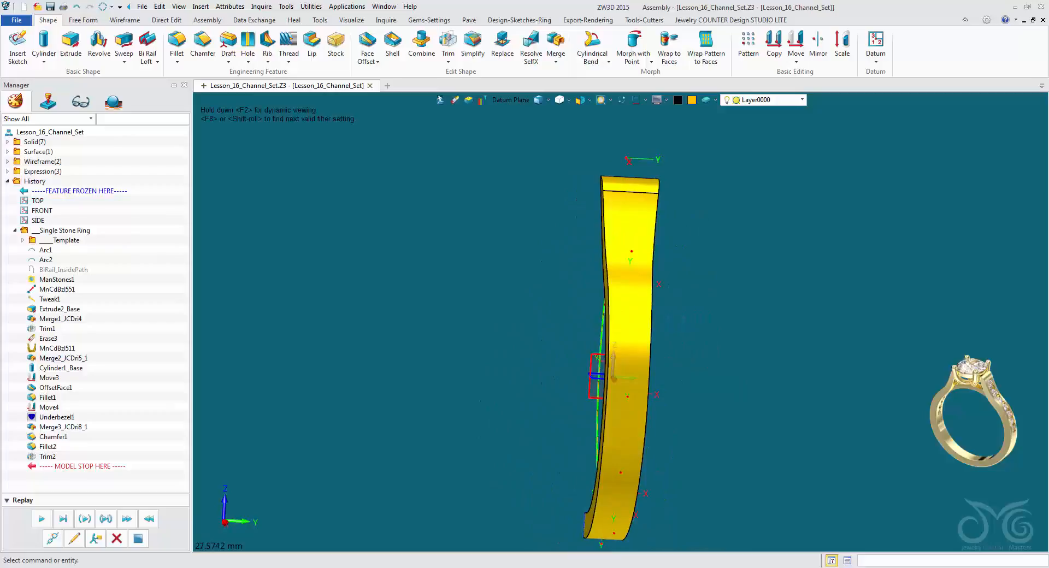
# Start an InterX curve with picking restricted to faces, using the half shank's outer face as the first shape.
pyautogui.moveTo(618, 368); pyautogui.dragTo(616, 335, button='right')
pyautogui.scroll(-1, 616, 335)
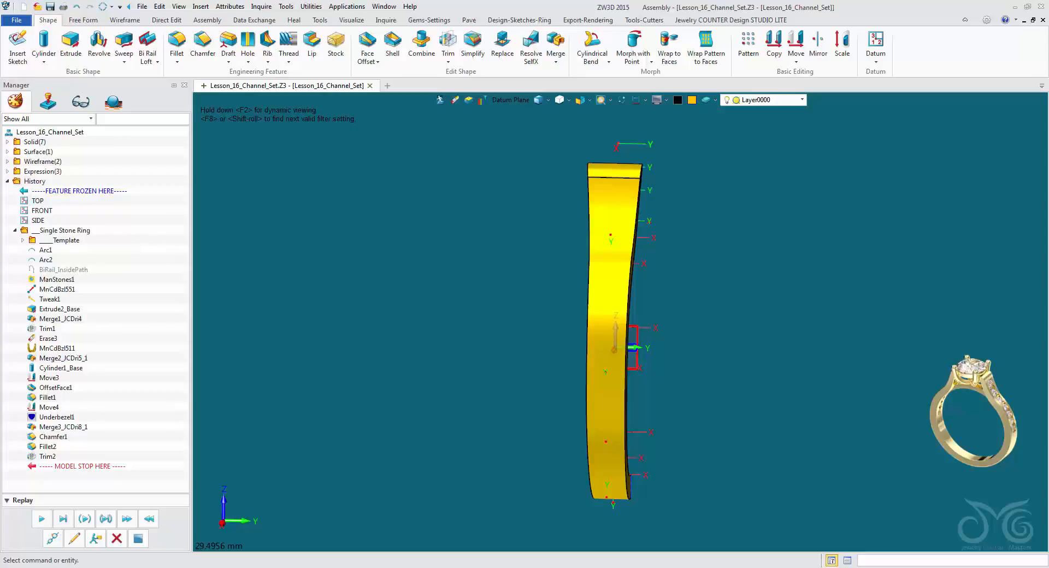
pyautogui.moveTo(596, 339); pyautogui.dragTo(656, 358, button='right')
pyautogui.scroll(2, 637, 350)
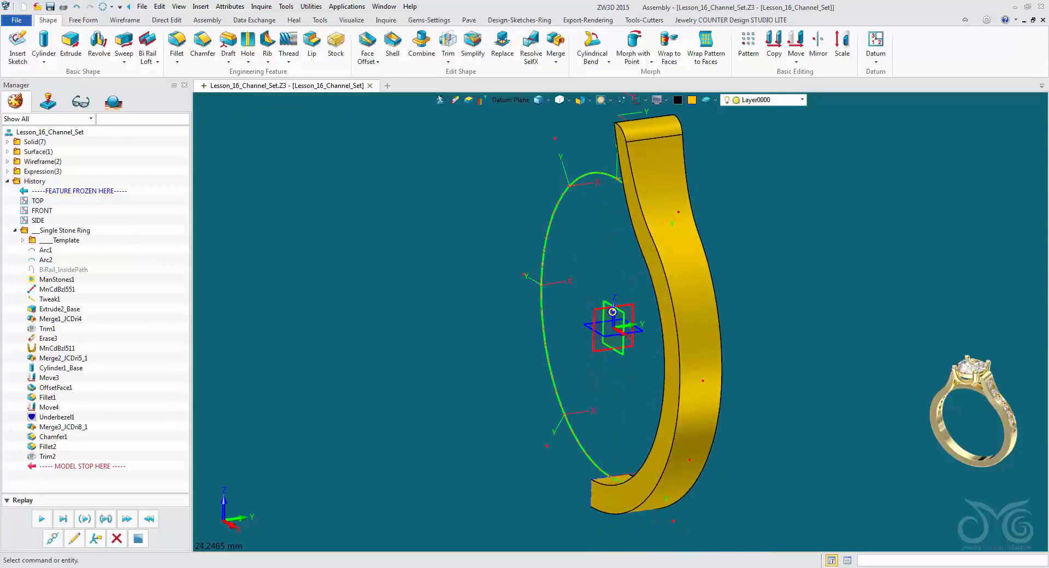
pyautogui.click(125, 20)
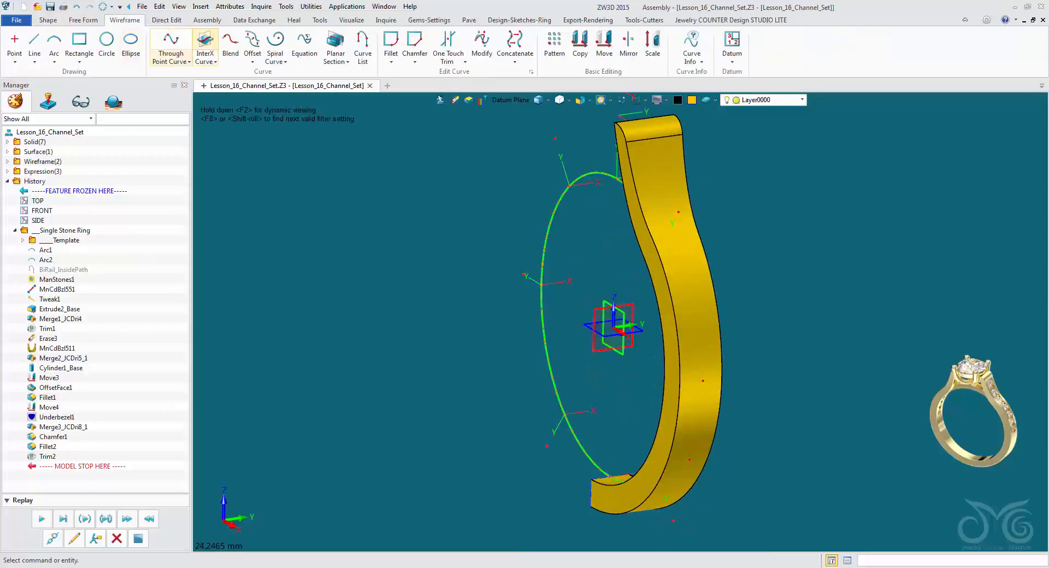
pyautogui.click(205, 57)
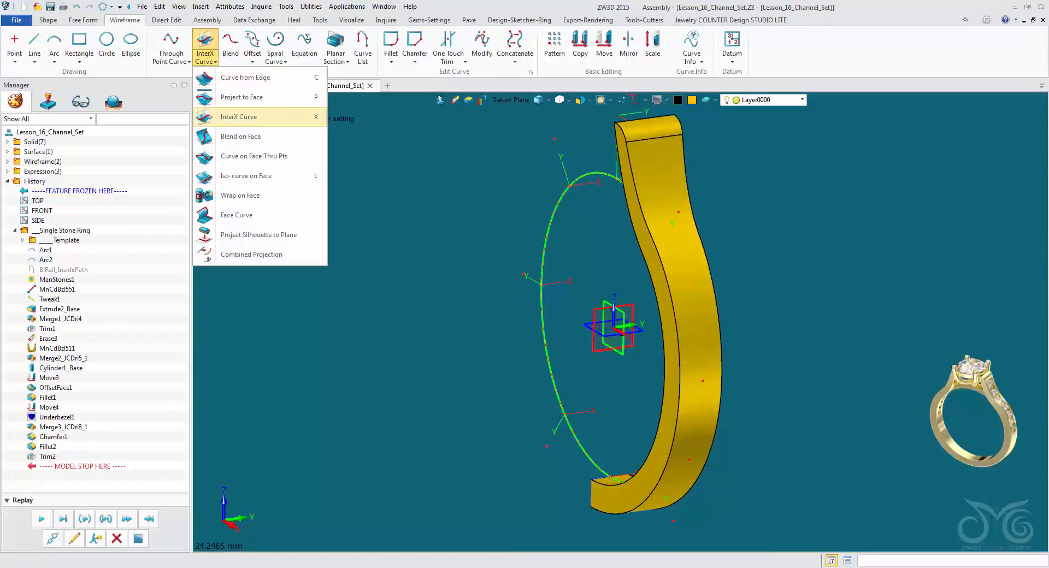
pyautogui.click(239, 117)
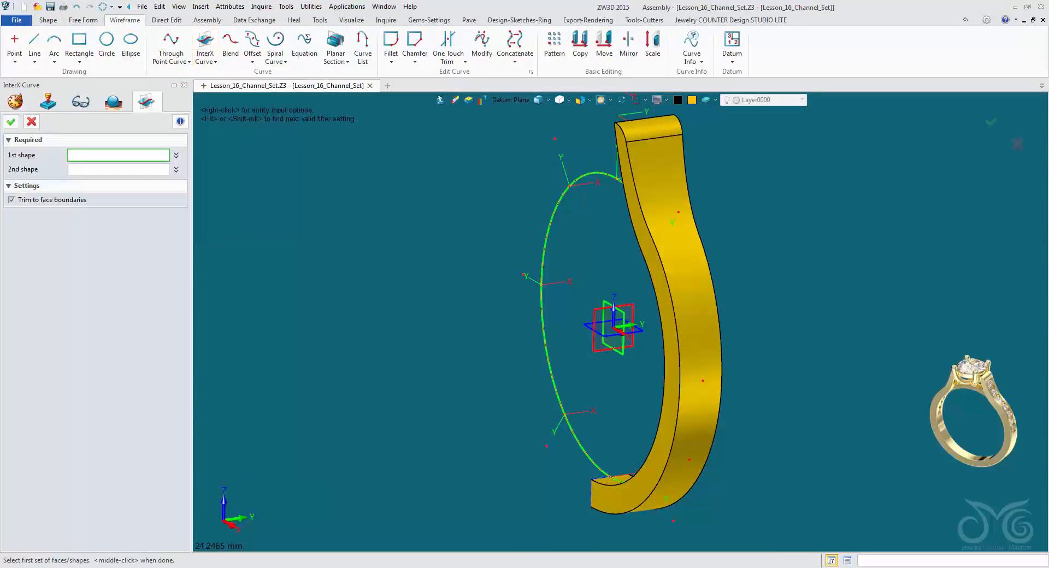
pyautogui.click(511, 100)
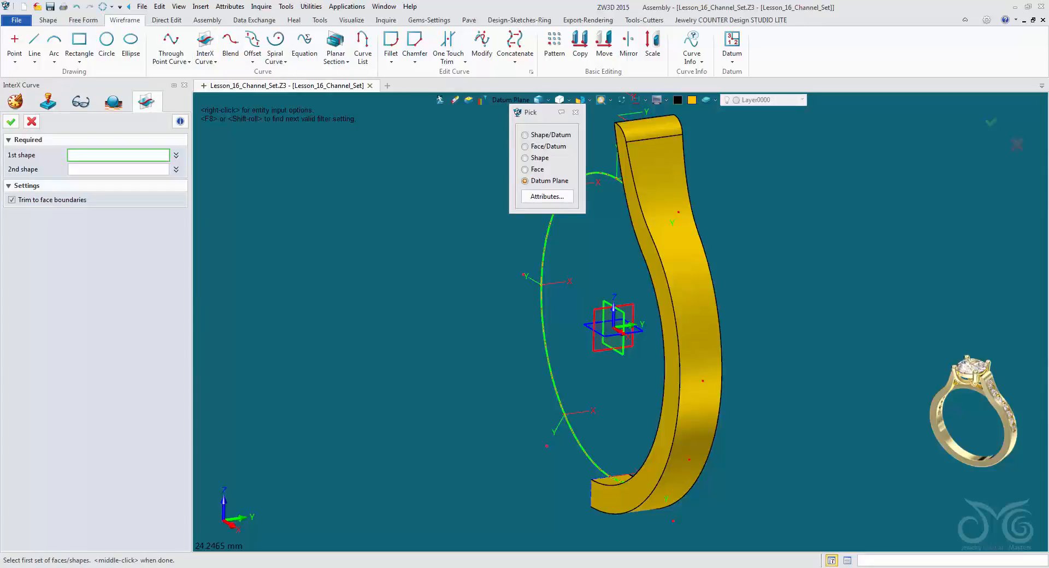
pyautogui.click(539, 158)
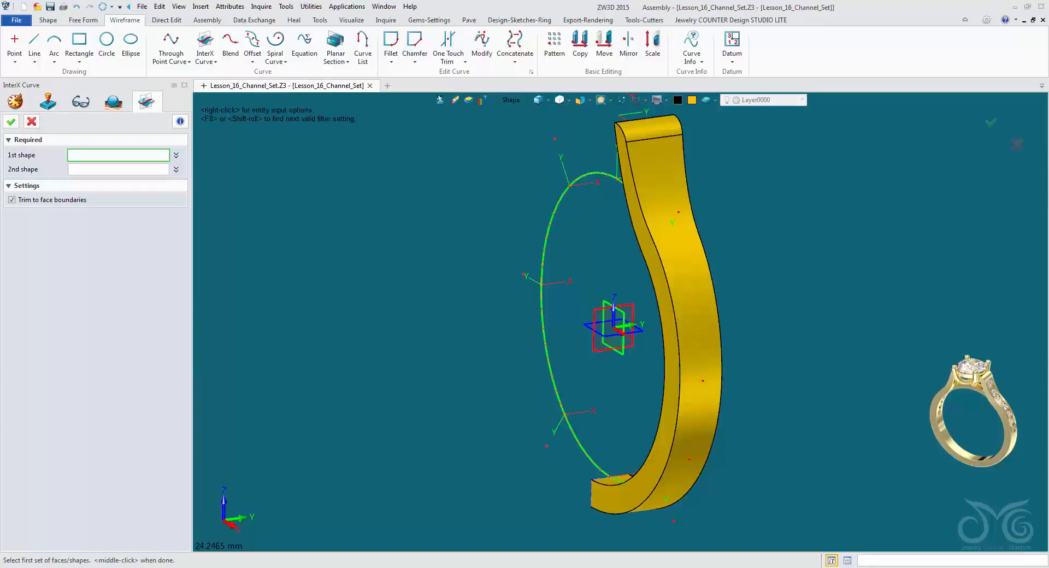
pyautogui.click(511, 100)
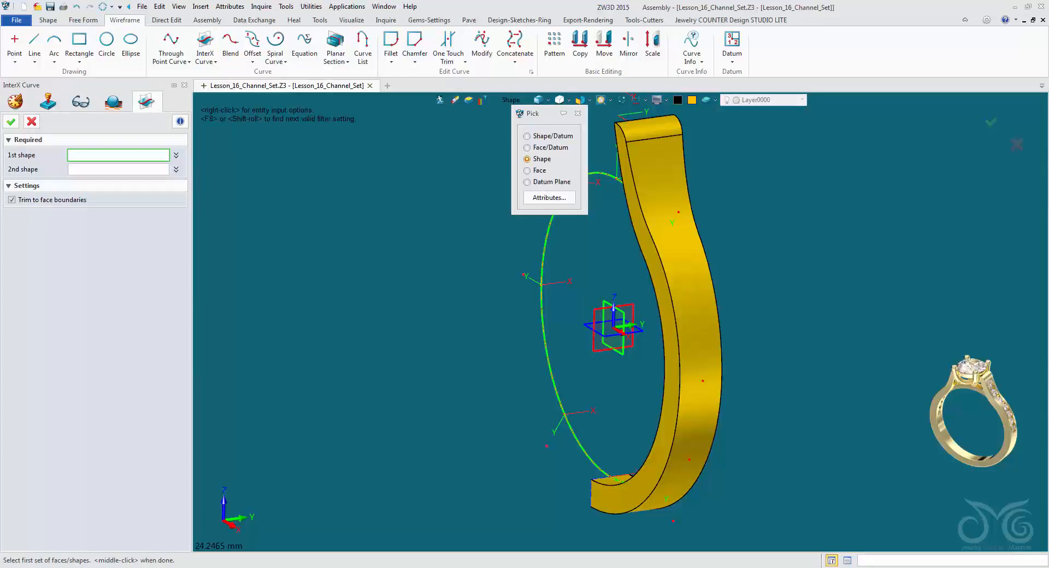
pyautogui.click(539, 170)
pyautogui.click(663, 210)
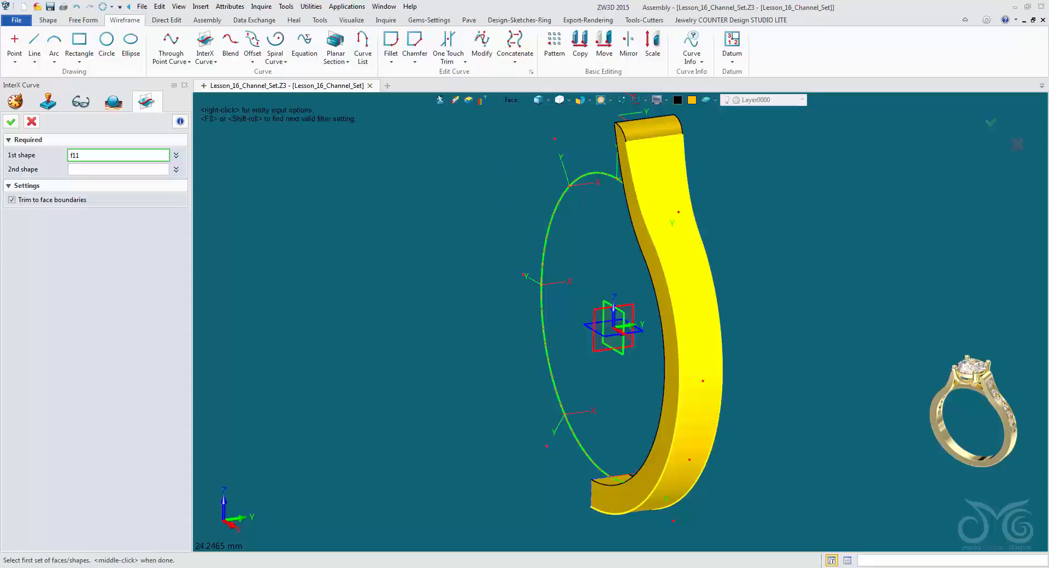
pyautogui.click(665, 215)
pyautogui.middleClick(665, 214)
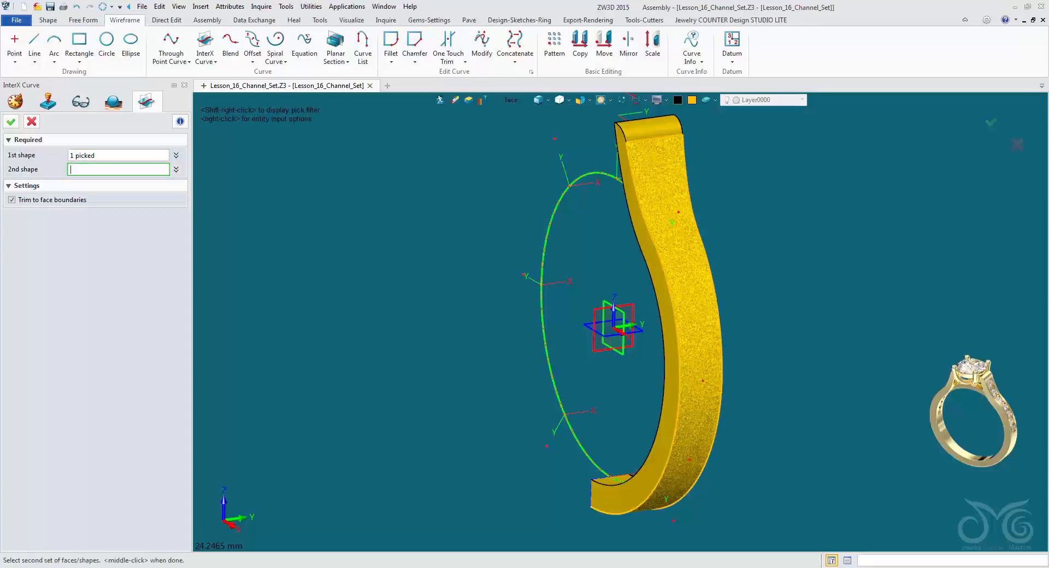
# Restrict picking to datum planes and use the horizontal datum plane as the second intersecting shape.
pyautogui.moveTo(593, 371); pyautogui.dragTo(603, 382, button='right')
pyautogui.scroll(2, 604, 382)
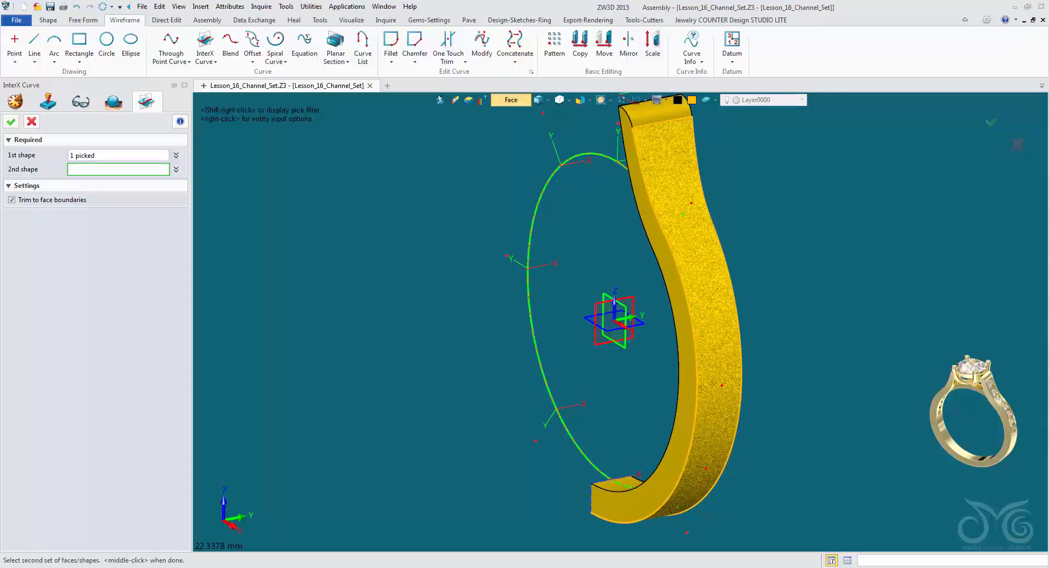
pyautogui.click(510, 101)
pyautogui.click(550, 176)
pyautogui.click(596, 325)
pyautogui.moveTo(596, 325); pyautogui.dragTo(606, 246, button='right')
pyautogui.scroll(3, 602, 306)
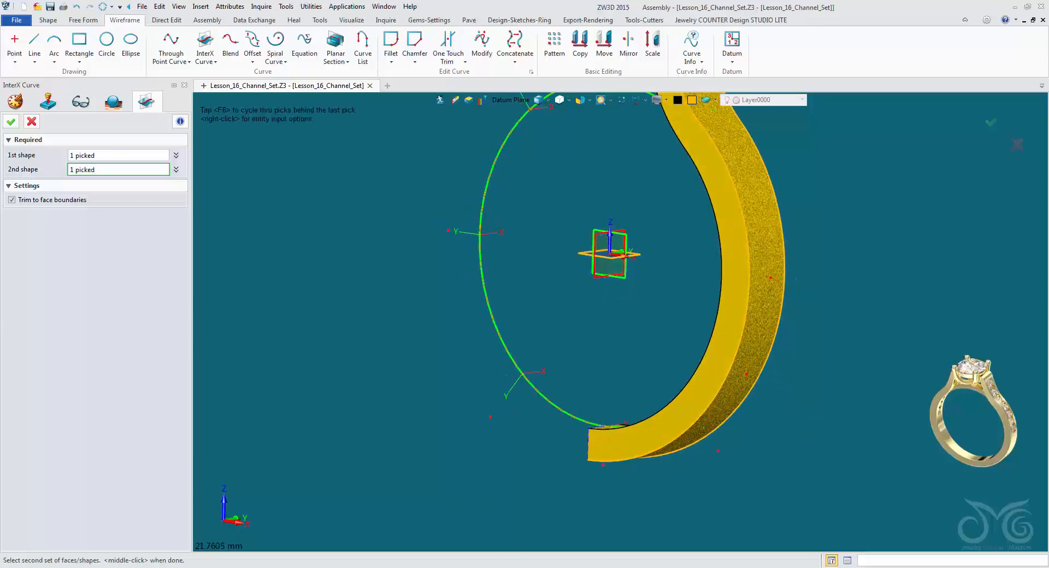
pyautogui.moveTo(683, 328); pyautogui.dragTo(582, 334, button='right')
pyautogui.scroll(-2, 582, 333)
# Set the line colour to blue and create the intersection curve across the shank's outer face.
pyautogui.click(678, 100)
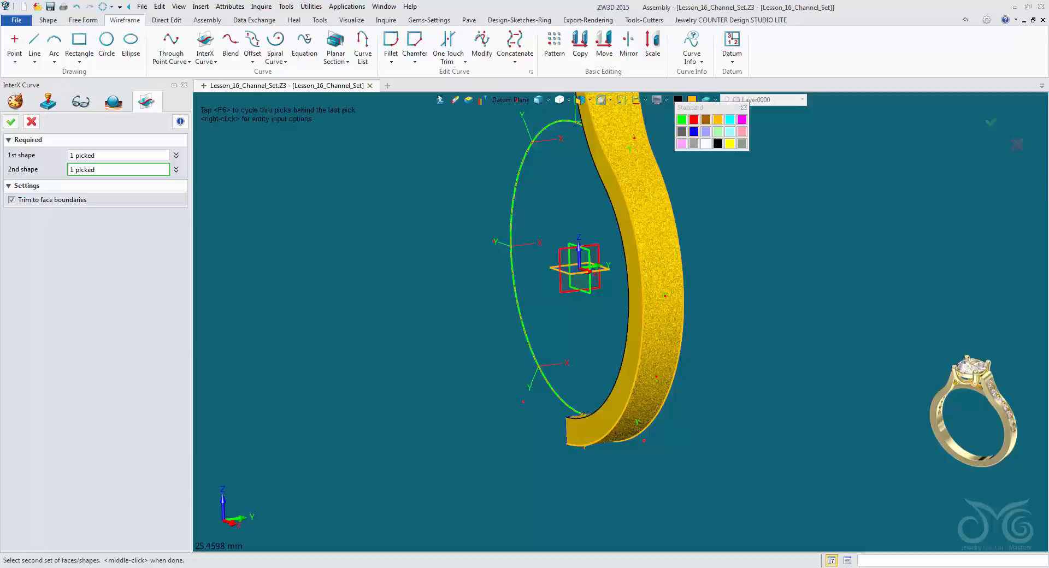
pyautogui.click(695, 132)
pyautogui.click(11, 122)
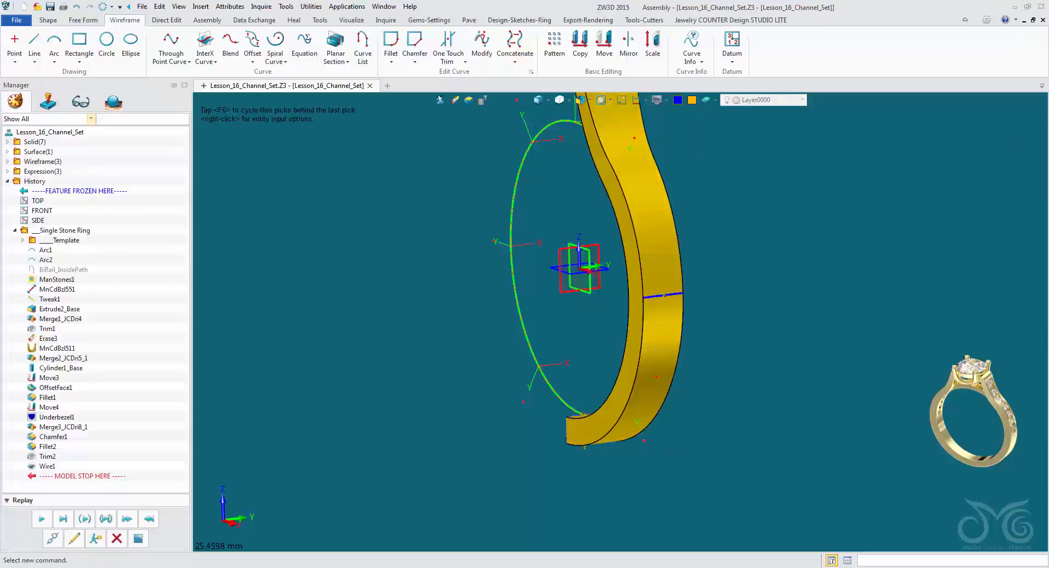
# Examine the blue intersection line on the half shank's outer face, restricting selection to curves.
pyautogui.scroll(3, 705, 261)
pyautogui.moveTo(716, 262); pyautogui.dragTo(694, 257, button='right')
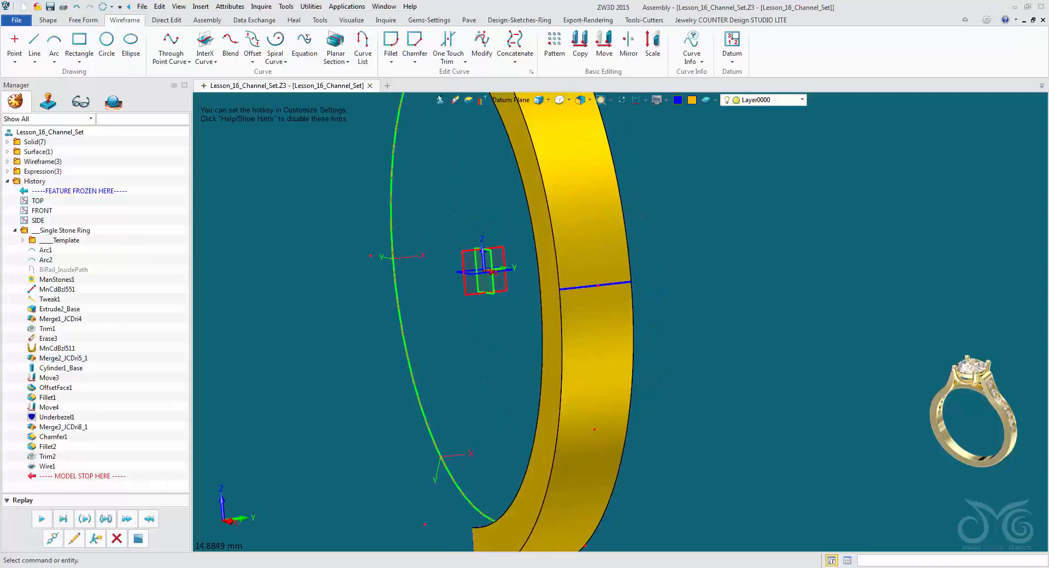
pyautogui.keyDown('shift'); pyautogui.rightClick(483, 377); pyautogui.keyUp('shift')
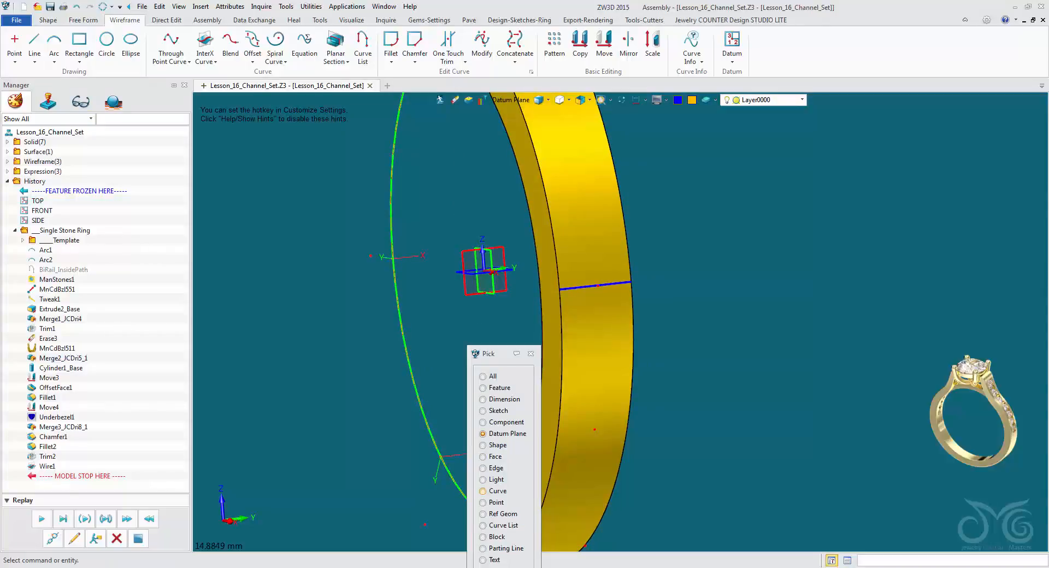
pyautogui.click(483, 490)
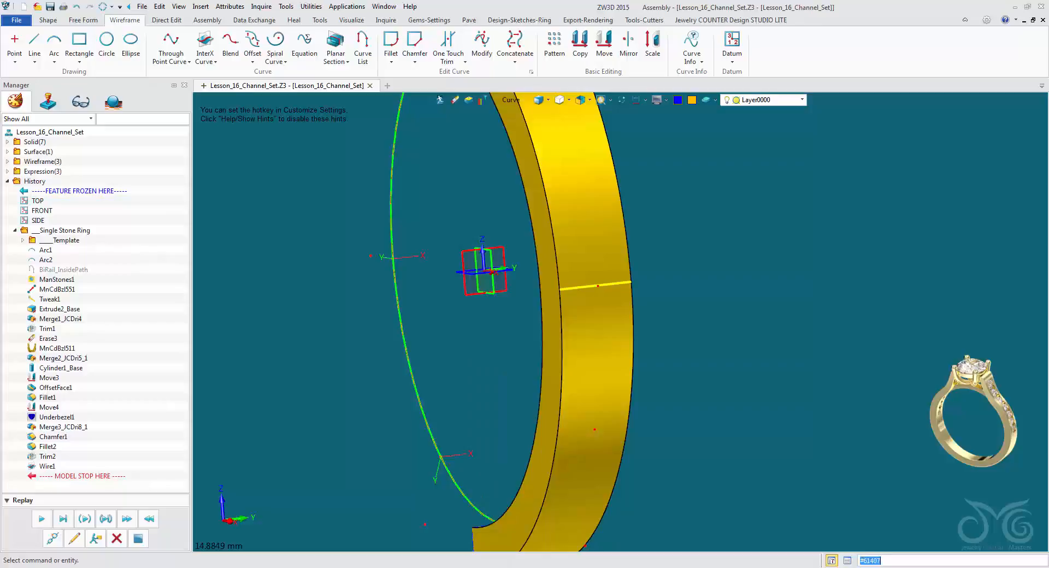
pyautogui.moveTo(633, 324); pyautogui.dragTo(621, 323, button='right')
pyautogui.scroll(-4, 621, 322)
pyautogui.moveTo(621, 322); pyautogui.dragTo(652, 420, button='middle')
pyautogui.moveTo(653, 420); pyautogui.dragTo(634, 490, button='right')
pyautogui.scroll(2, 649, 445)
pyautogui.scroll(2, 634, 490)
pyautogui.moveTo(634, 490); pyautogui.dragTo(617, 520, button='middle')
pyautogui.moveTo(618, 520); pyautogui.dragTo(613, 508, button='right')
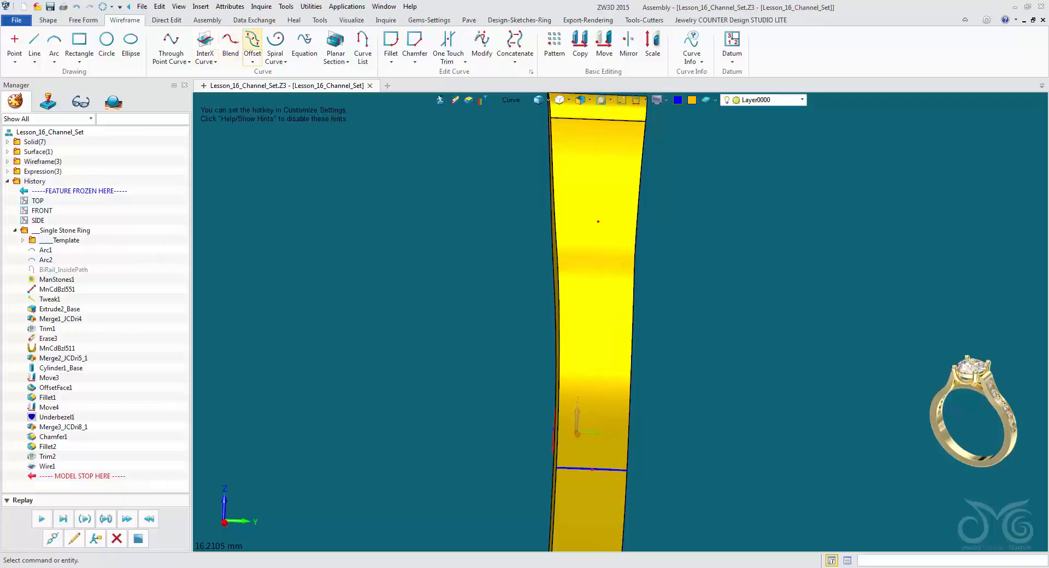
# Start an on-face curve offset using one long side edge of the shank and its outer face.
pyautogui.click(252, 41)
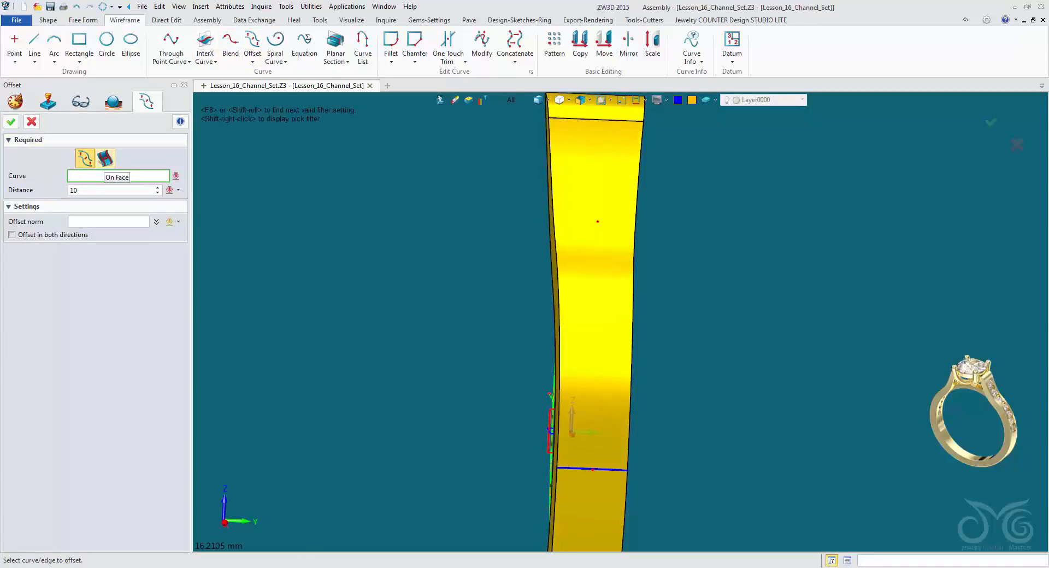
pyautogui.click(105, 159)
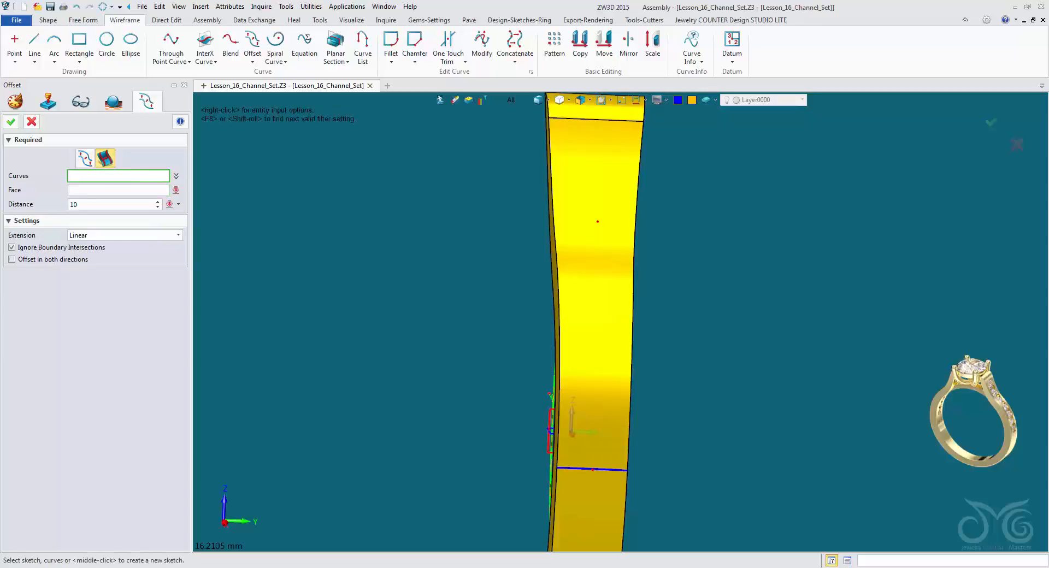
pyautogui.moveTo(626, 317); pyautogui.dragTo(620, 315, button='right')
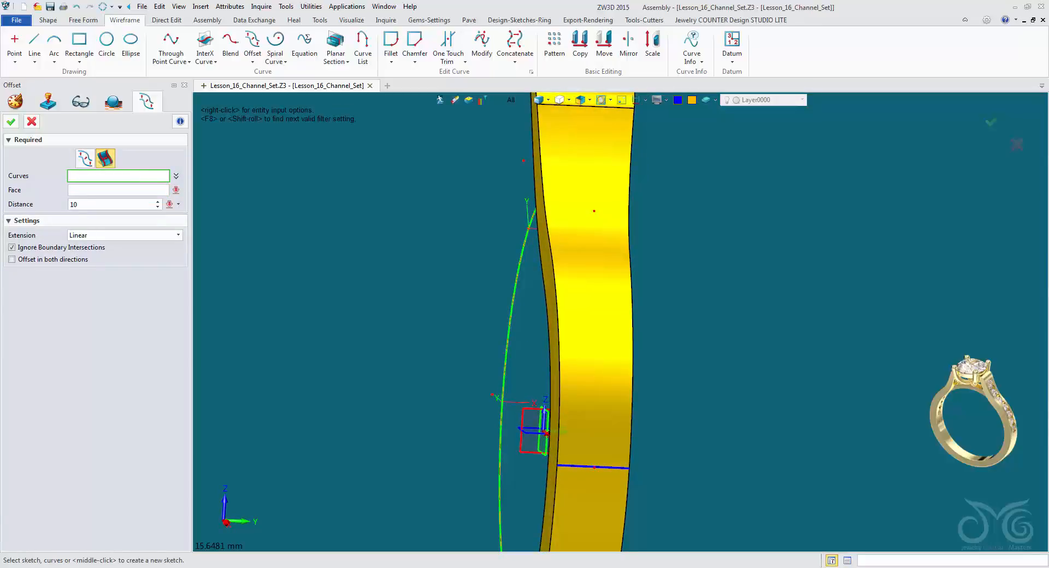
pyautogui.click(396, 246)
pyautogui.click(555, 273)
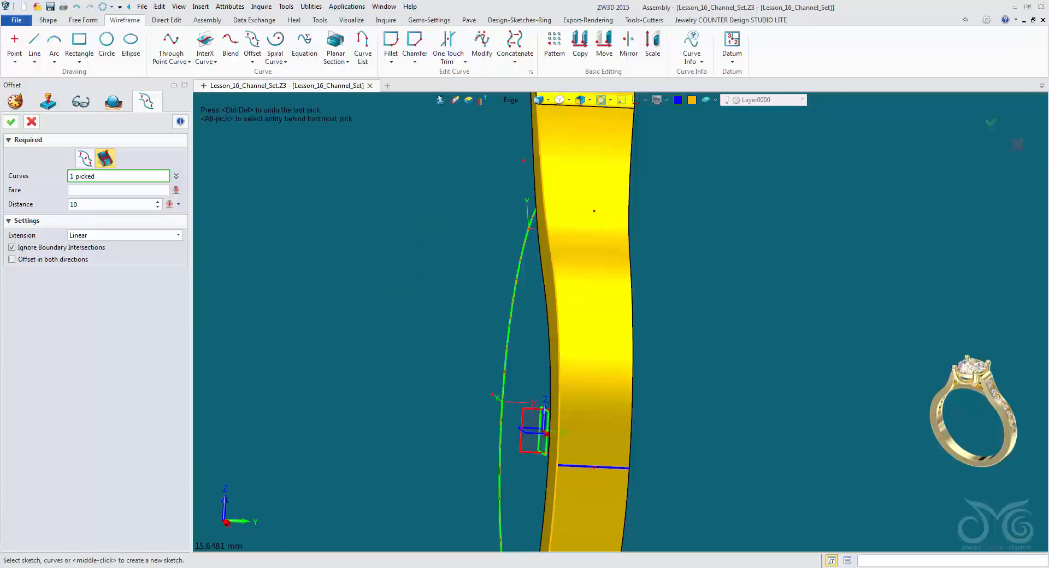
pyautogui.click(118, 190)
pyautogui.click(586, 295)
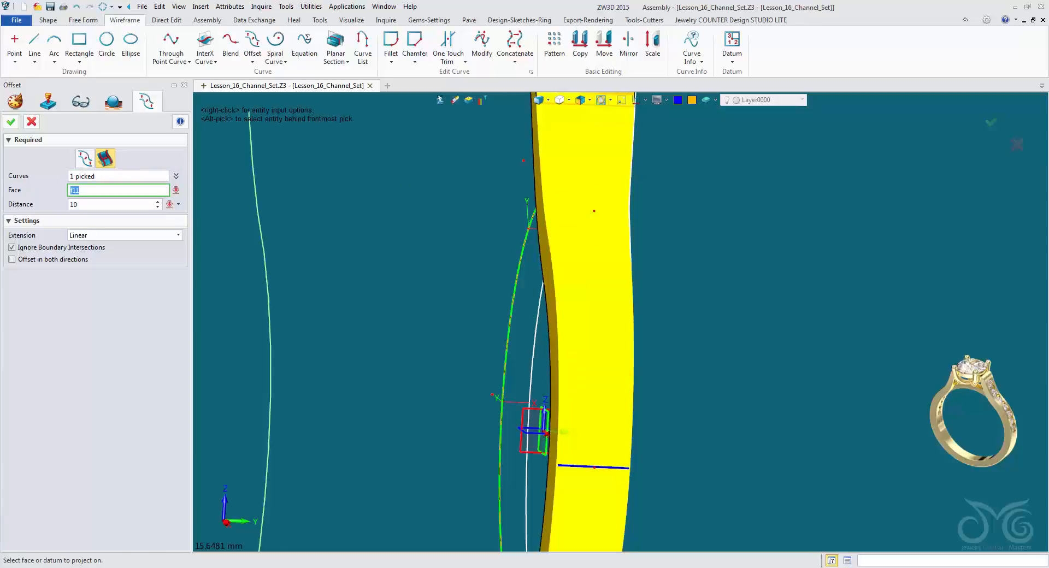
# Set the offset distance to -0.5 and create the inward offset curve along the first side edge.
pyautogui.click(112, 204)
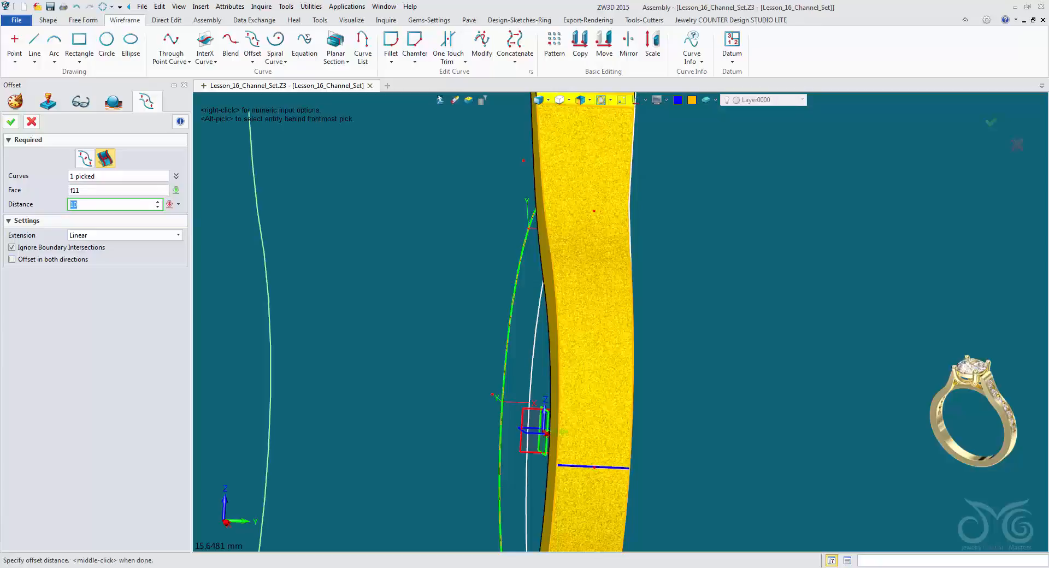
pyautogui.write('9.91')
pyautogui.press('Return')
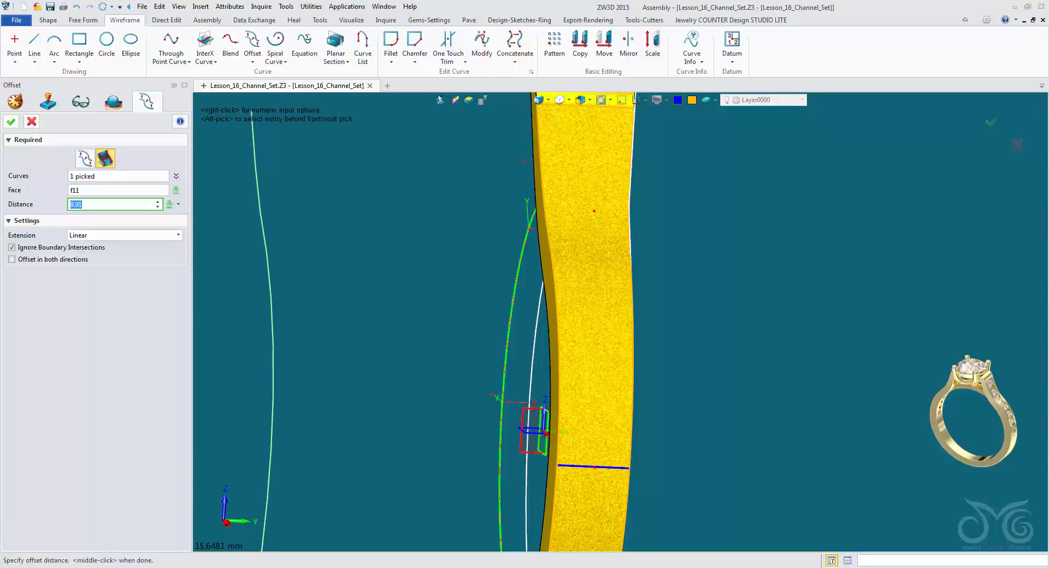
pyautogui.write('-0.12')
pyautogui.press('Return')
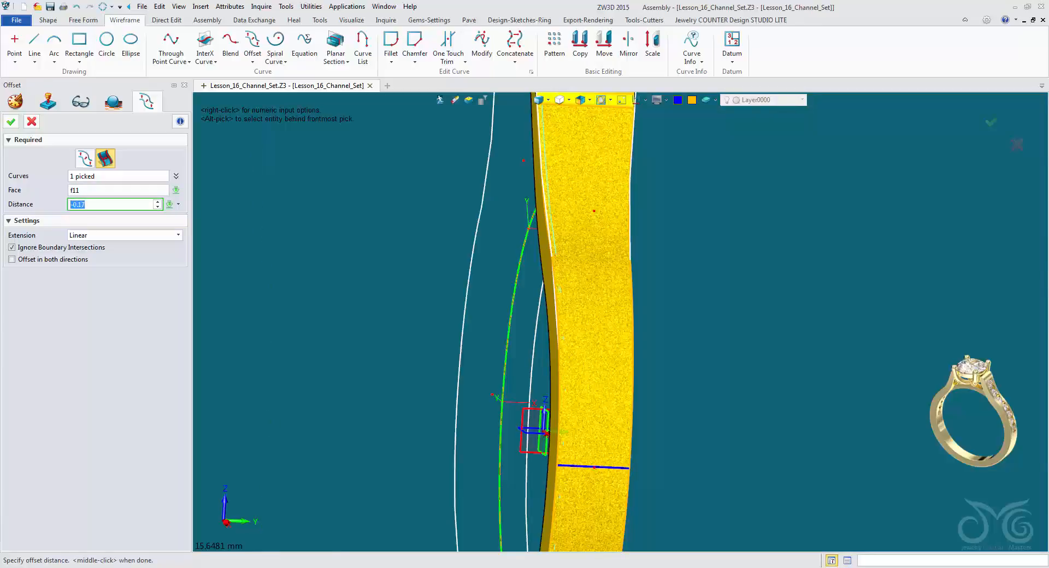
pyautogui.write('-0.28')
pyautogui.press('Return')
pyautogui.write('-0.34')
pyautogui.press('Return')
pyautogui.write('-0.46')
pyautogui.press('Return')
pyautogui.scroll(-1, 115, 204)
pyautogui.moveTo(623, 321); pyautogui.dragTo(653, 350, button='right')
pyautogui.scroll(-1, 627, 321)
pyautogui.scroll(-1, 653, 349)
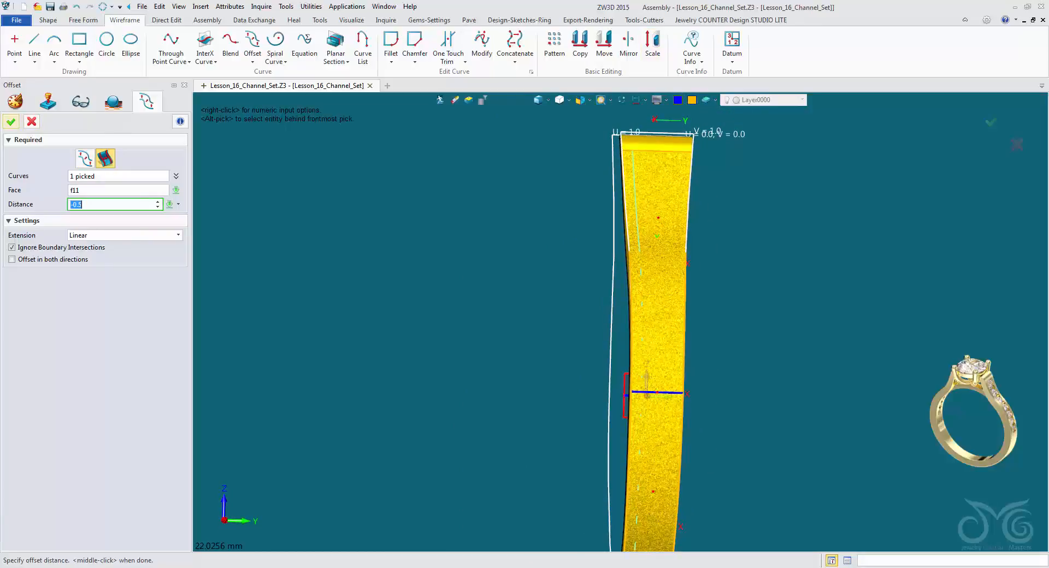
pyautogui.click(11, 122)
# Offset the opposite long side edge inward on the shank's outer face by a distance of 0.5.
pyautogui.scroll(2, 628, 412)
pyautogui.moveTo(629, 413); pyautogui.dragTo(570, 444, button='right')
pyautogui.middleClick(584, 450)
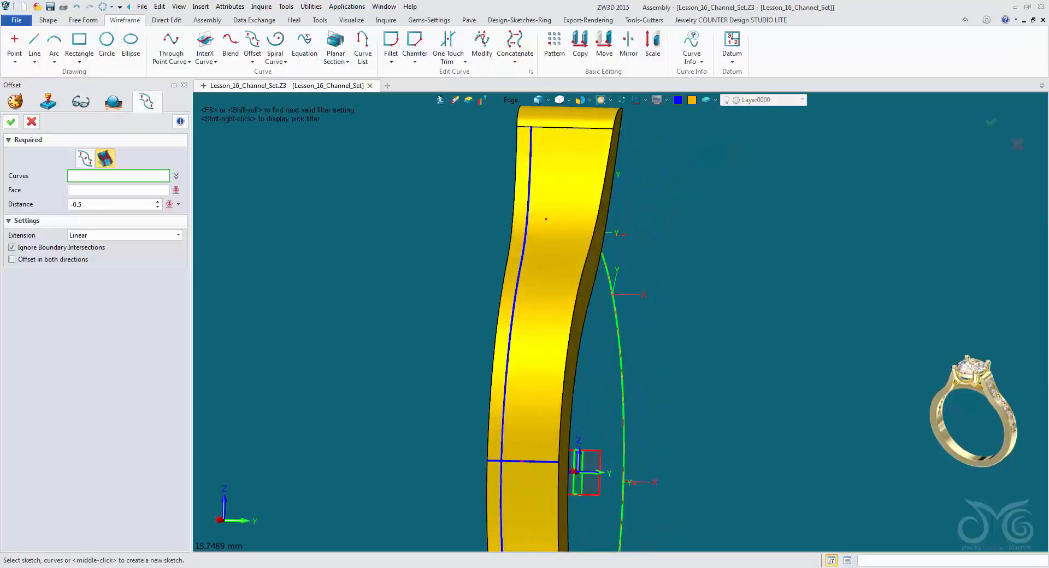
pyautogui.click(561, 436)
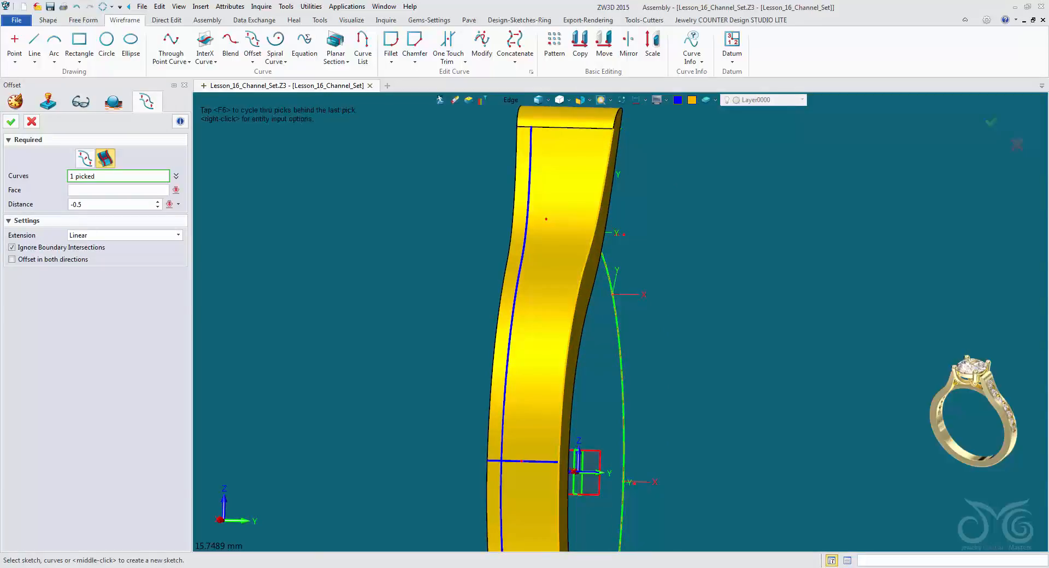
pyautogui.middleClick(556, 433)
pyautogui.click(541, 425)
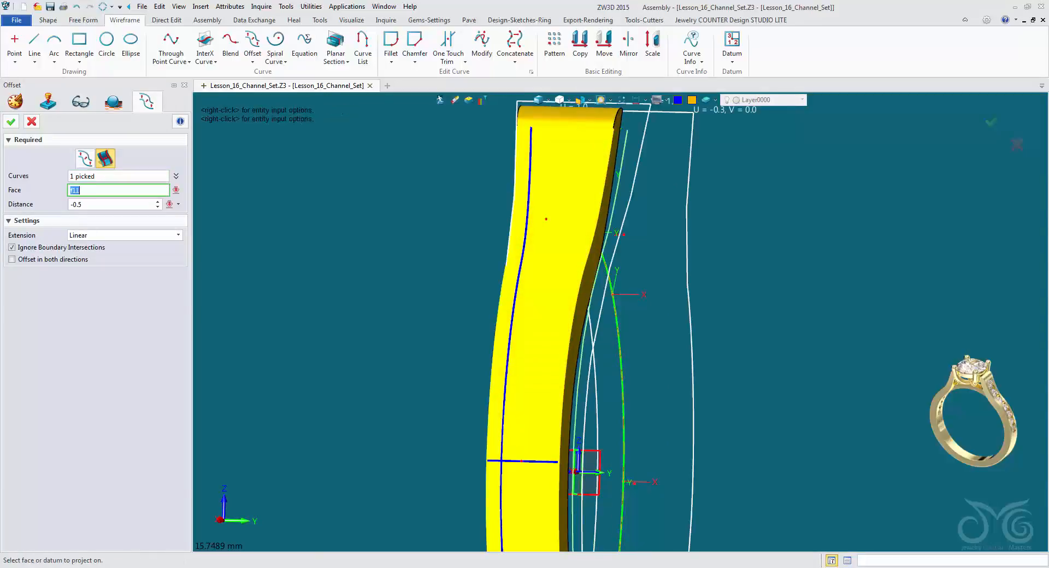
pyautogui.middleClick(542, 425)
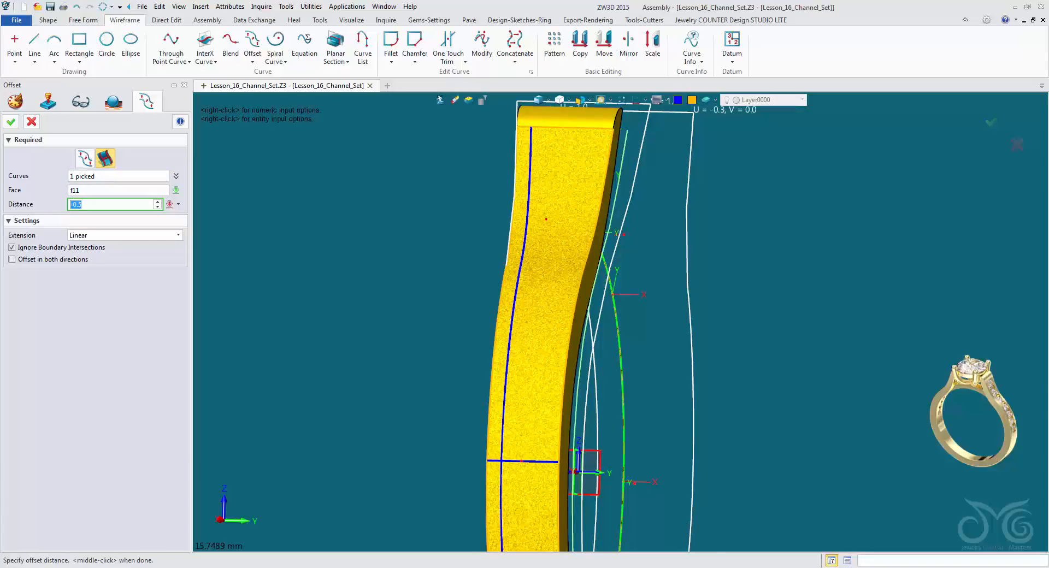
pyautogui.moveTo(74, 204); pyautogui.dragTo(69, 204)
pyautogui.press('Delete')
pyautogui.press('Return')
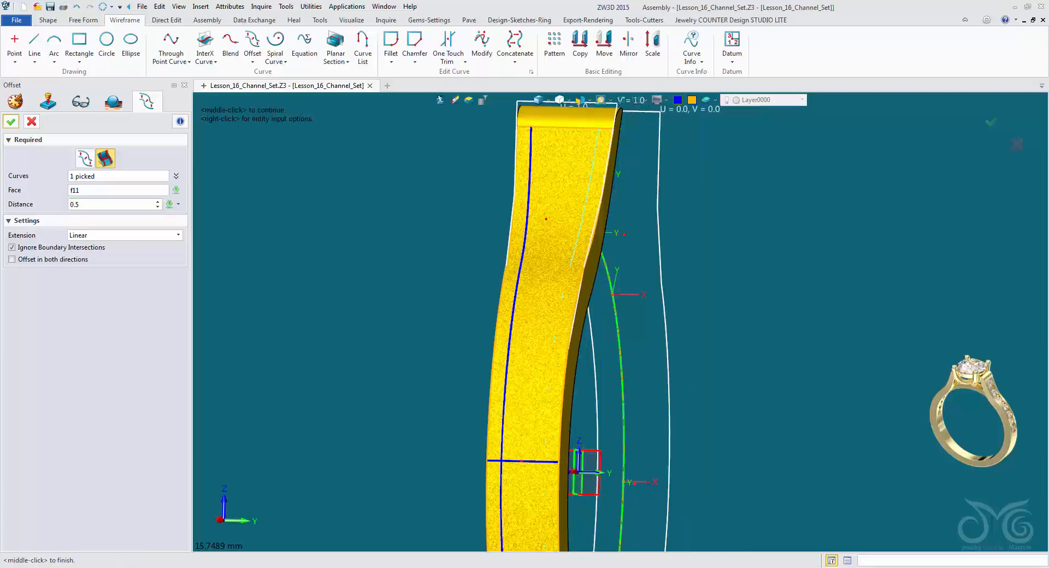
pyautogui.click(11, 122)
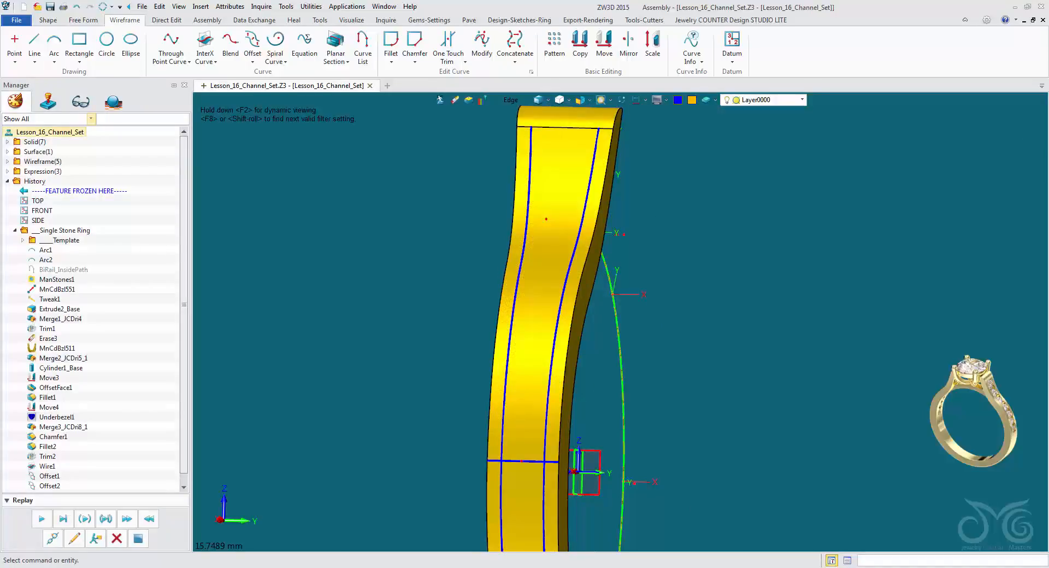
# Offset the short upper cross edge of the shank inward on its outer face by a distance of 0.5.
pyautogui.moveTo(583, 445); pyautogui.dragTo(623, 374, button='right')
pyautogui.middleClick(586, 397)
pyautogui.scroll(1, 586, 397)
pyautogui.click(574, 170)
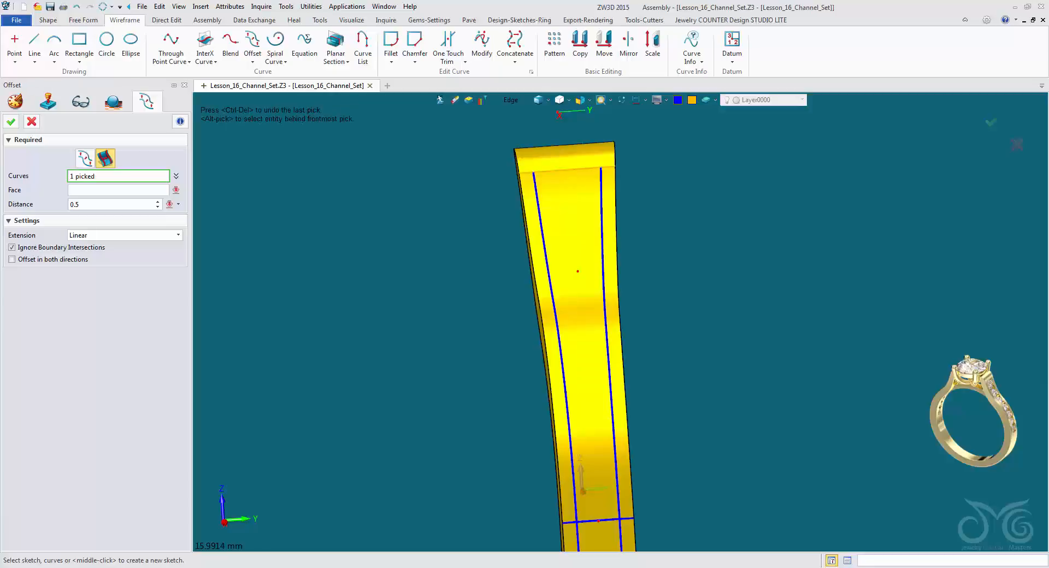
pyautogui.middleClick(620, 377)
pyautogui.click(620, 377)
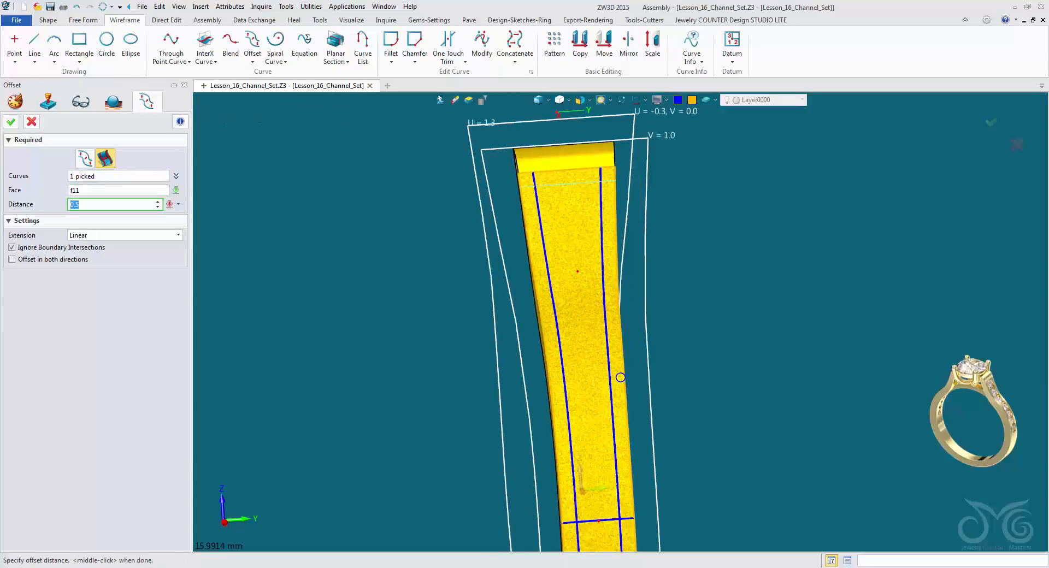
pyautogui.moveTo(621, 378); pyautogui.dragTo(643, 380, button='right')
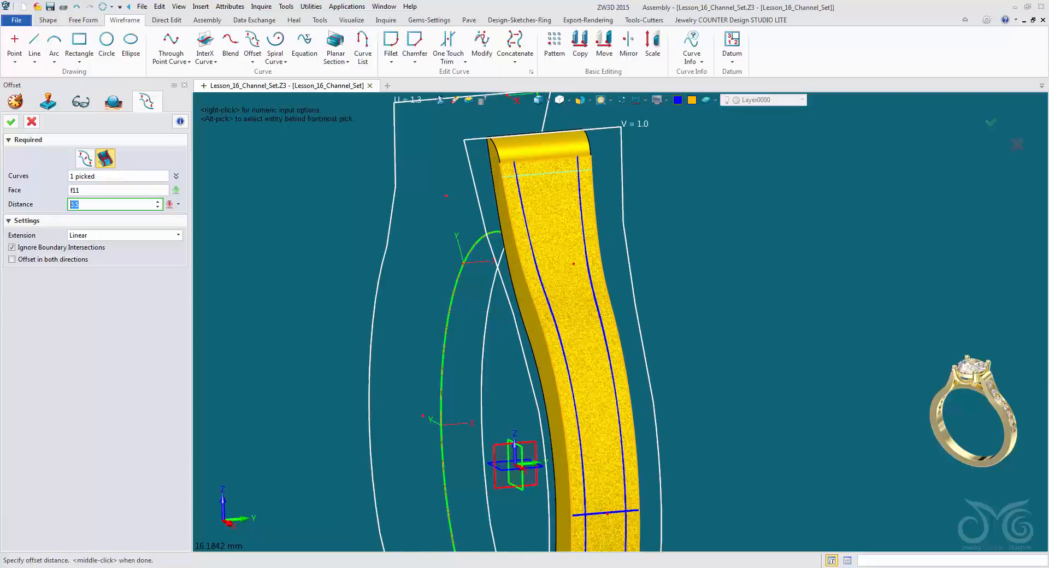
pyautogui.click(10, 122)
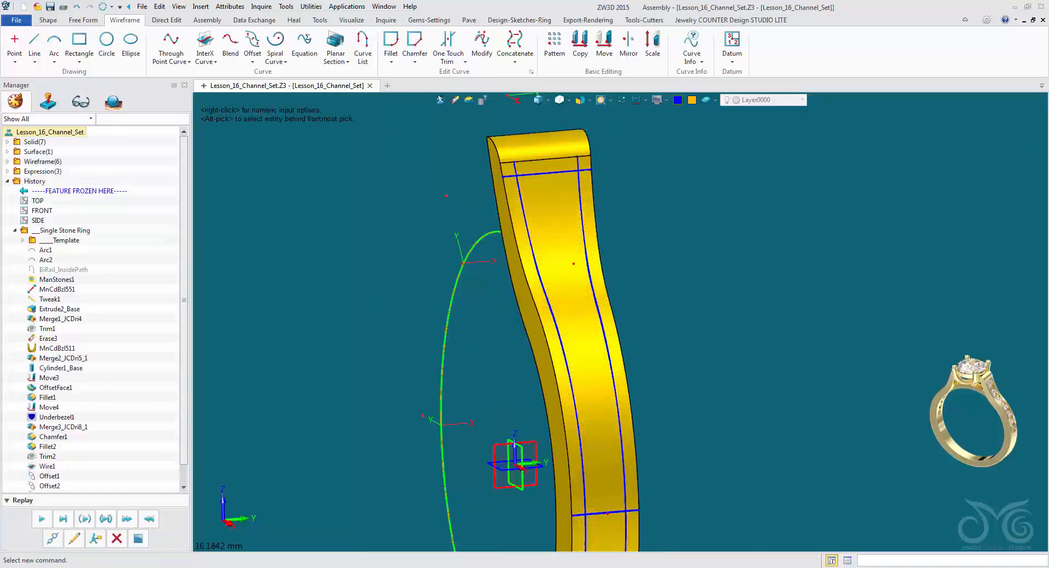
# Start One Touch Trim for the channel curves and switch its trim point picking to the Along method.
pyautogui.moveTo(627, 374); pyautogui.dragTo(608, 284, button='right')
pyautogui.moveTo(590, 342); pyautogui.dragTo(543, 448, button='right')
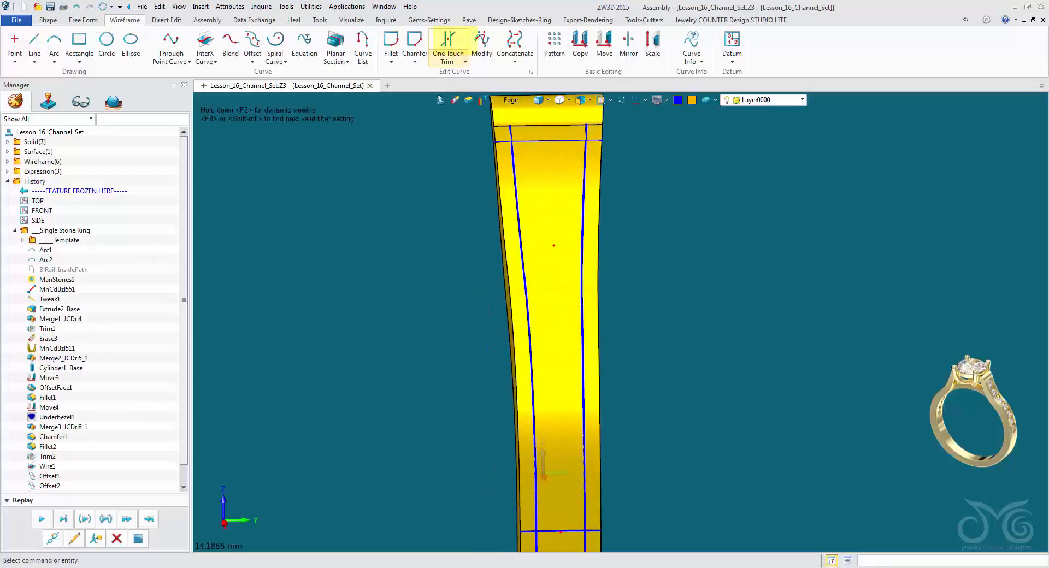
pyautogui.click(465, 61)
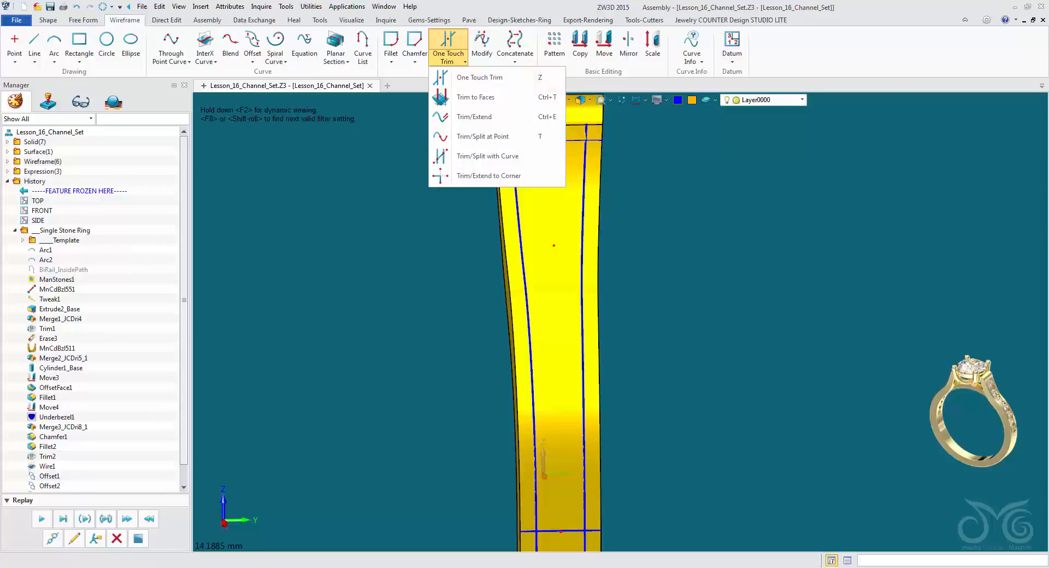
pyautogui.press('Escape')
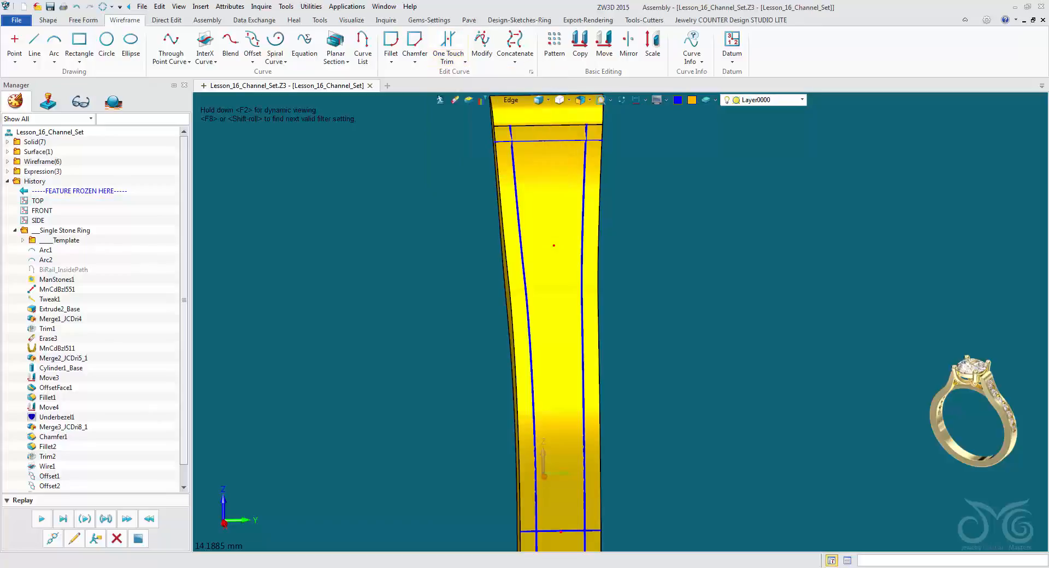
pyautogui.press('z')
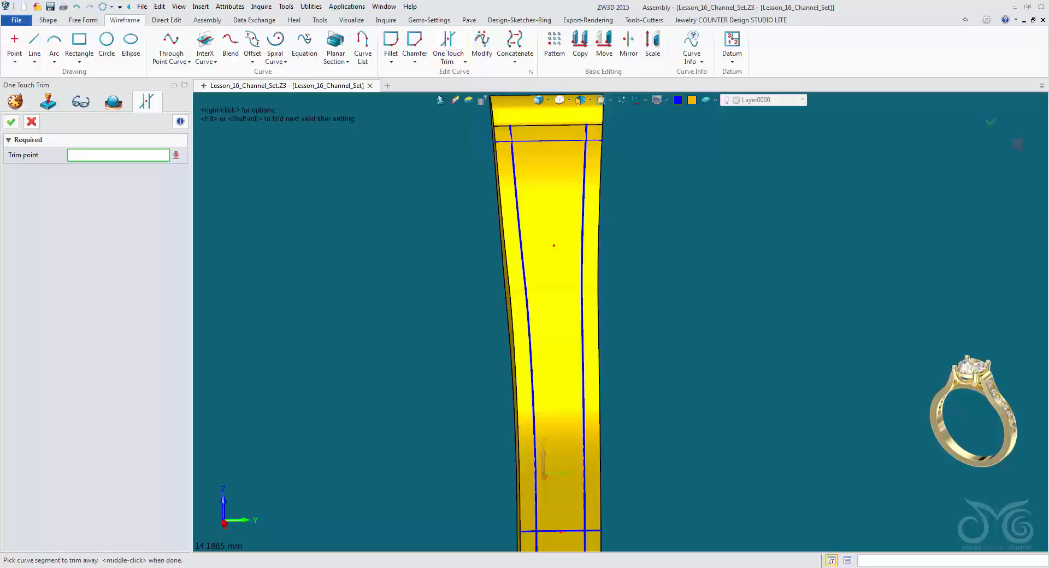
pyautogui.scroll(5, 481, 99)
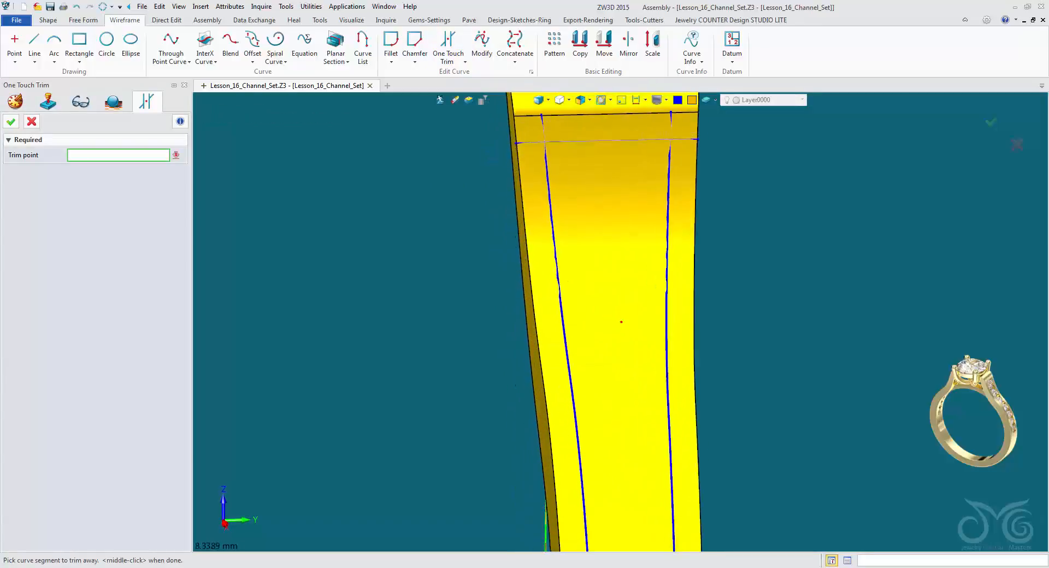
pyautogui.moveTo(503, 159); pyautogui.dragTo(509, 175, button='middle')
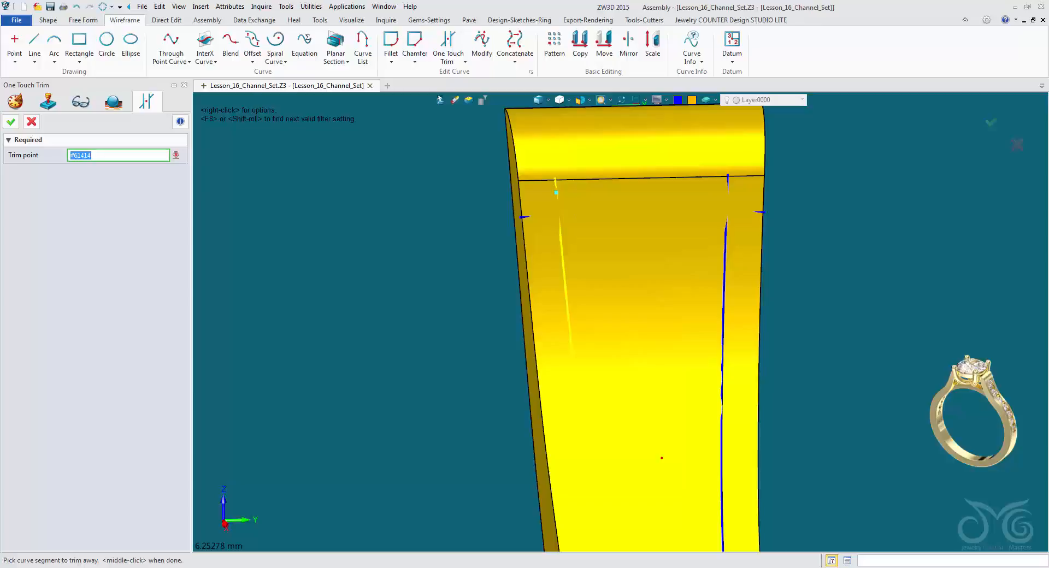
pyautogui.scroll(5, 556, 194)
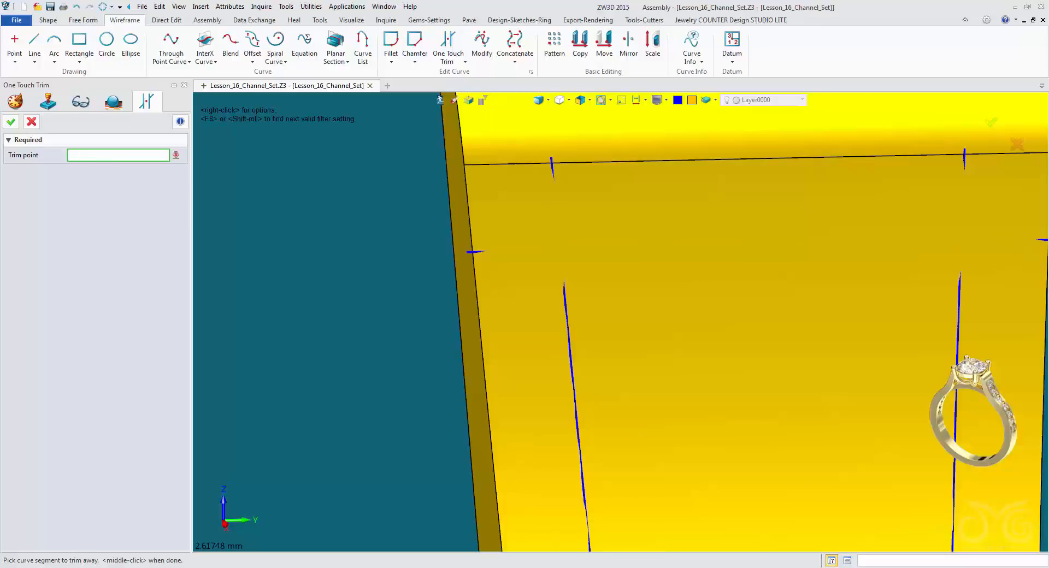
pyautogui.rightClick(250, 164)
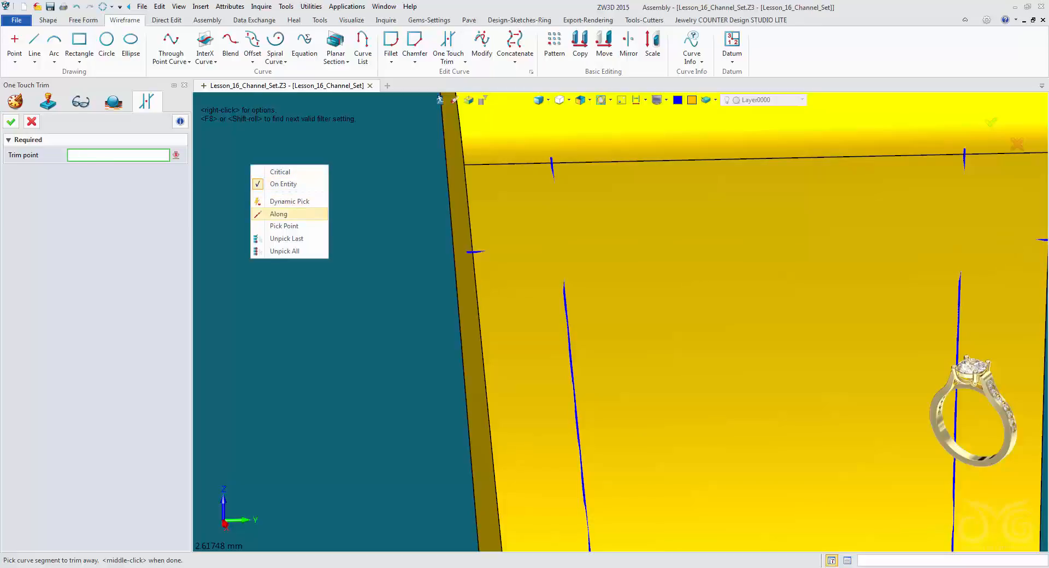
pyautogui.click(285, 214)
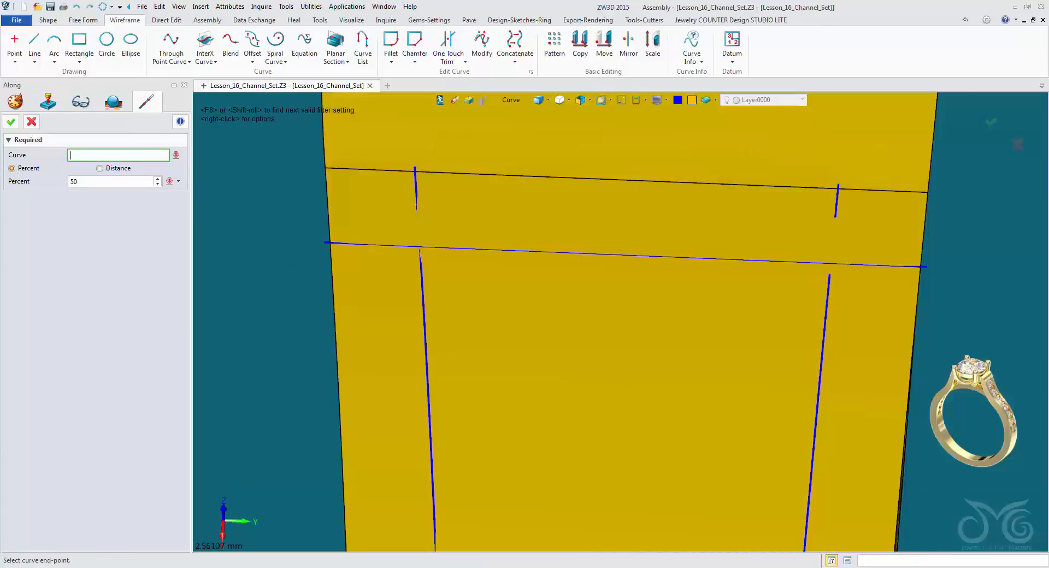
# Set the Along position to 0.05 percent and trim the first side curve's tip overshooting the shank's upper edge.
pyautogui.moveTo(637, 334); pyautogui.dragTo(646, 342, button='right')
pyautogui.click(116, 182)
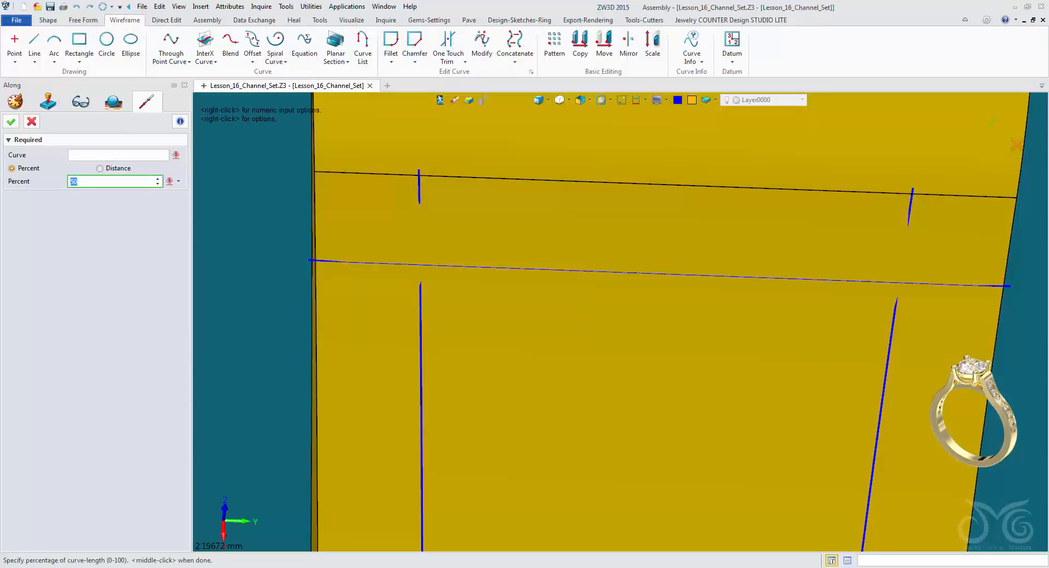
pyautogui.write('0.05')
pyautogui.press('Return')
pyautogui.click(419, 193)
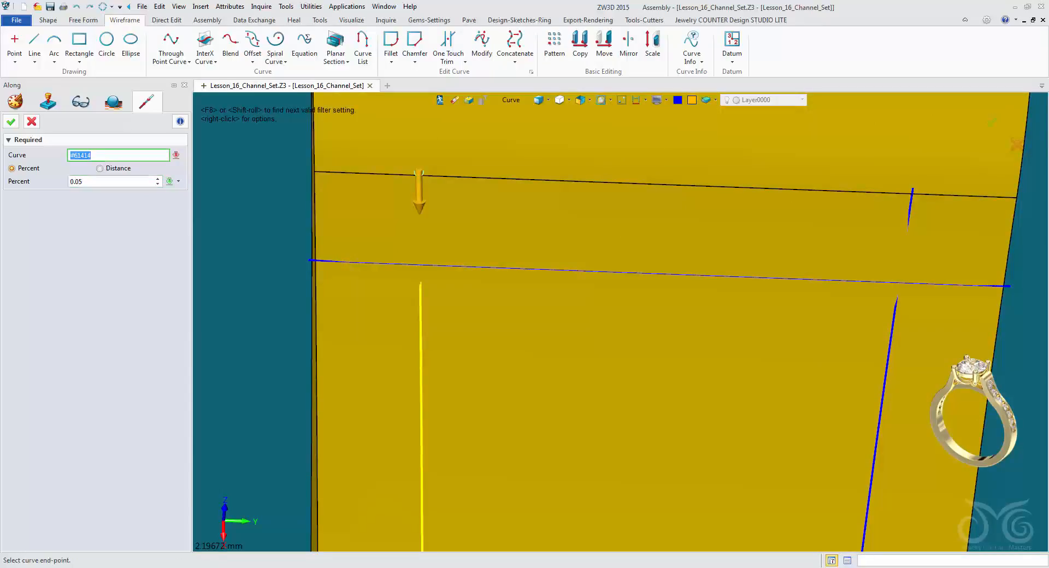
pyautogui.press('Delete')
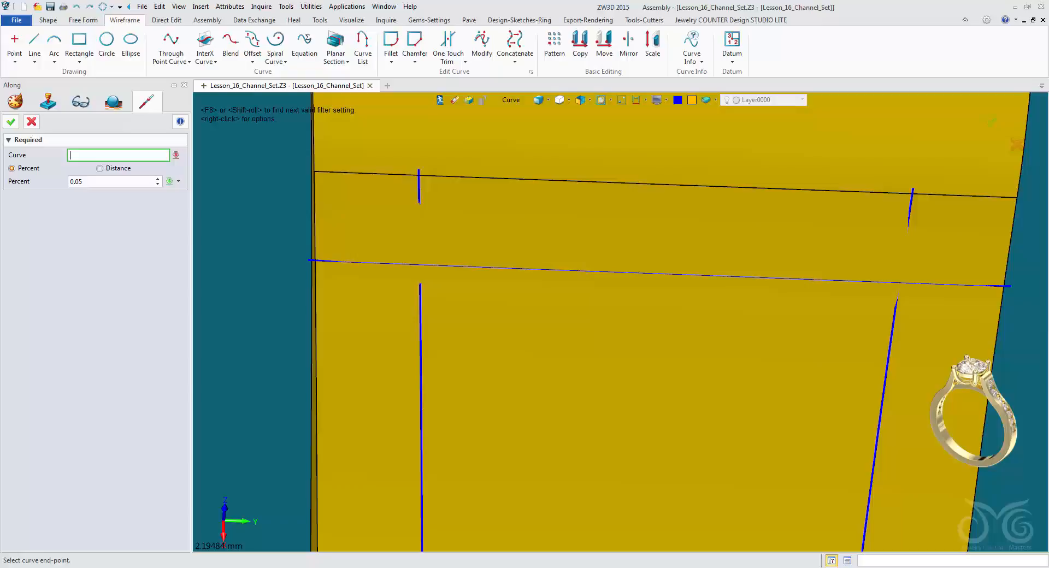
pyautogui.click(420, 184)
pyautogui.scroll(5, 428, 167)
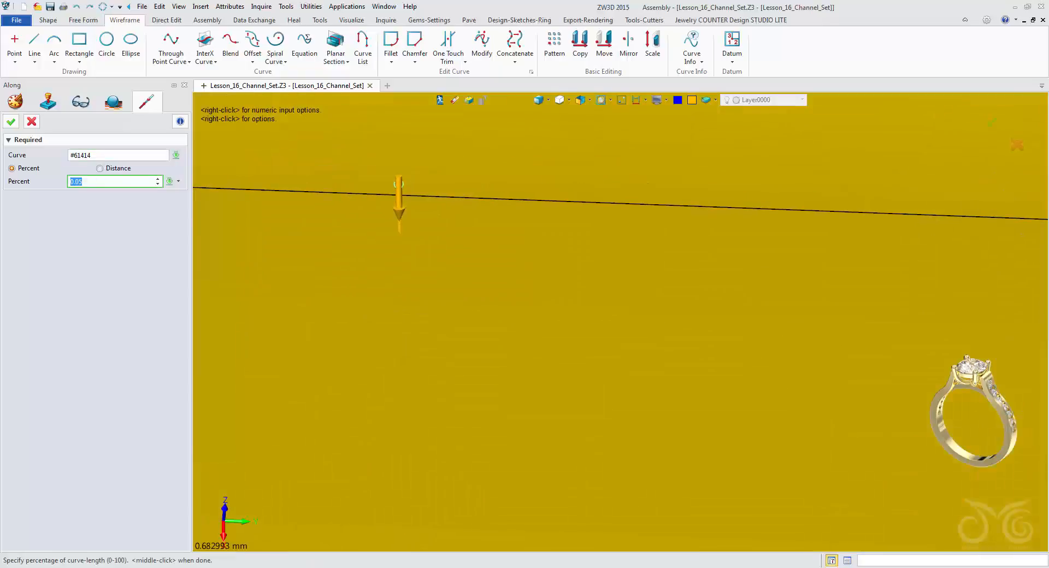
pyautogui.scroll(-5, 426, 186)
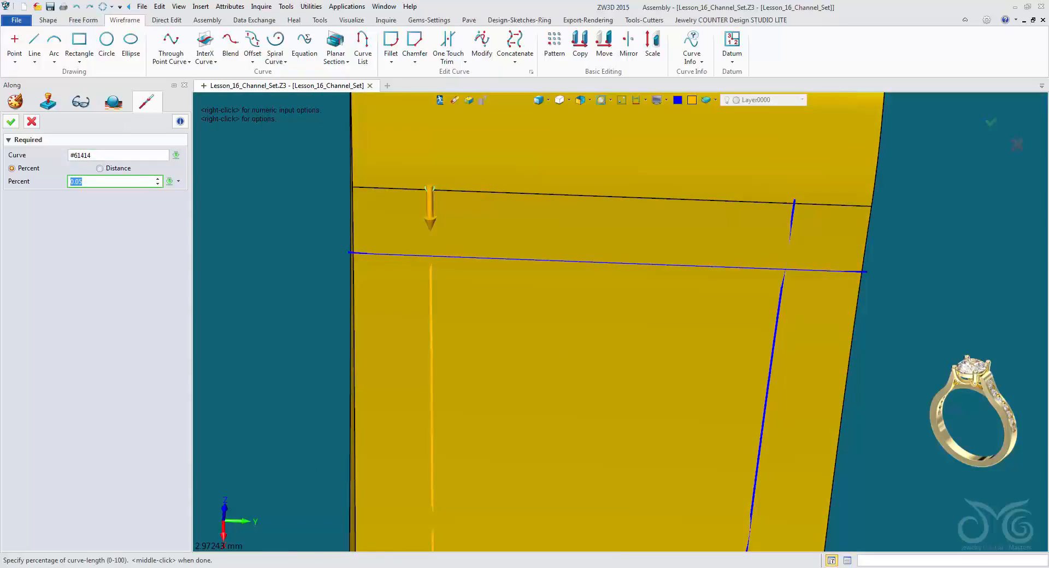
pyautogui.press('Return')
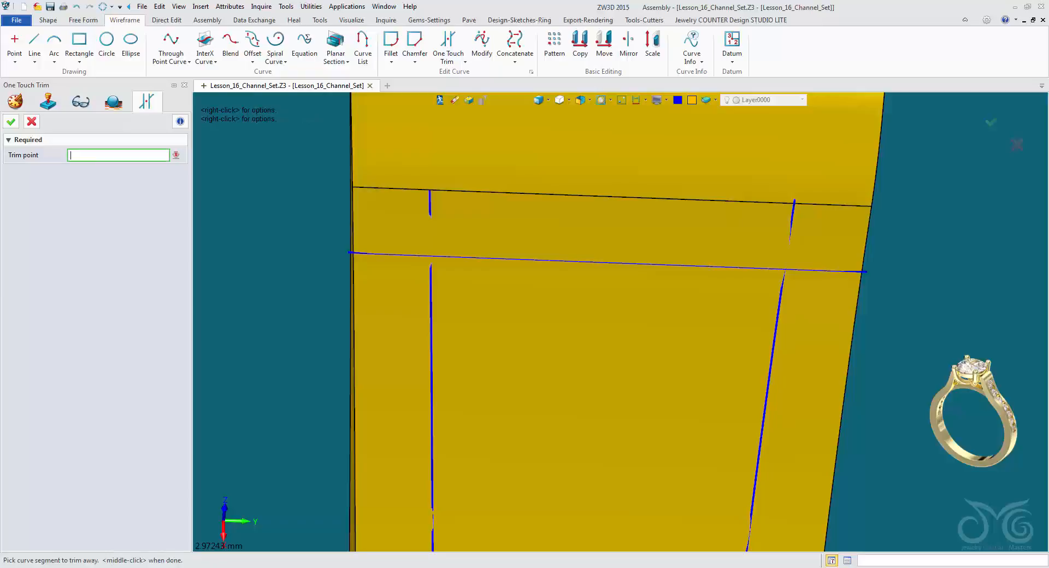
# Trim the first side curve's remaining upper stub back to the upper cross curve, using an Along point at 0.05 percent.
pyautogui.scroll(3, 800, 192)
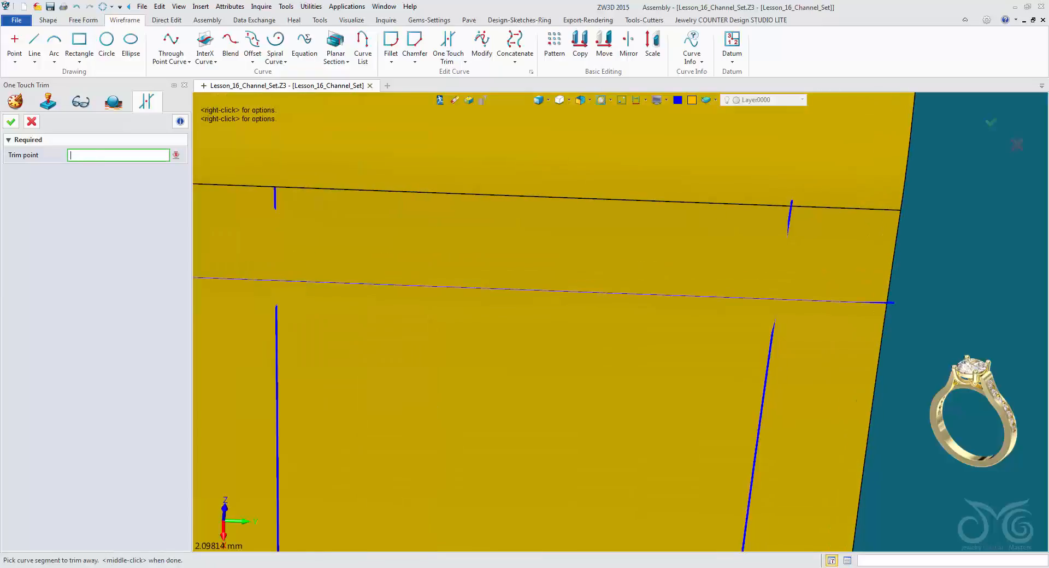
pyautogui.scroll(-3, 504, 269)
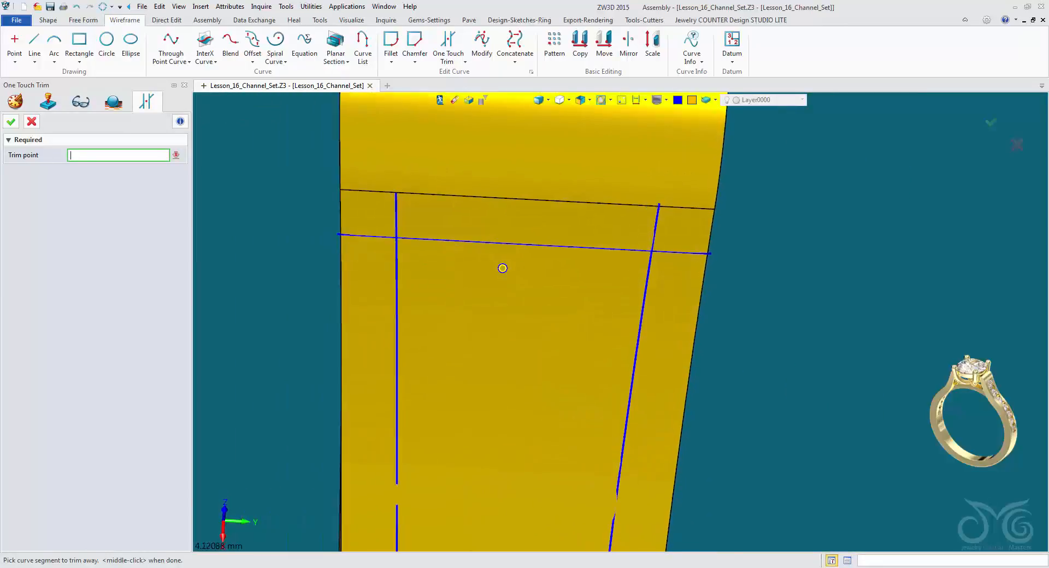
pyautogui.rightClick(250, 144)
pyautogui.click(280, 194)
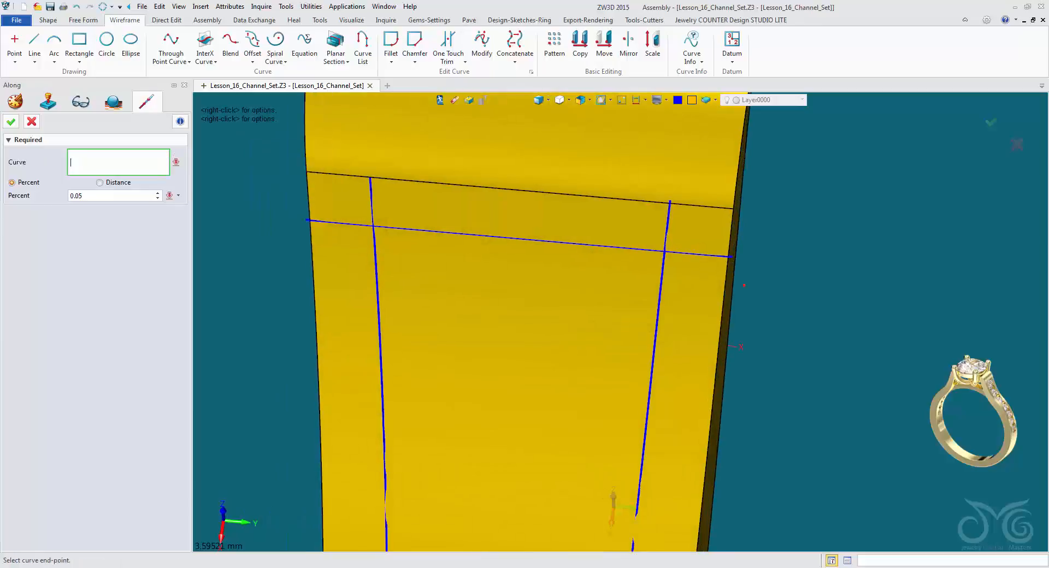
pyautogui.click(372, 209)
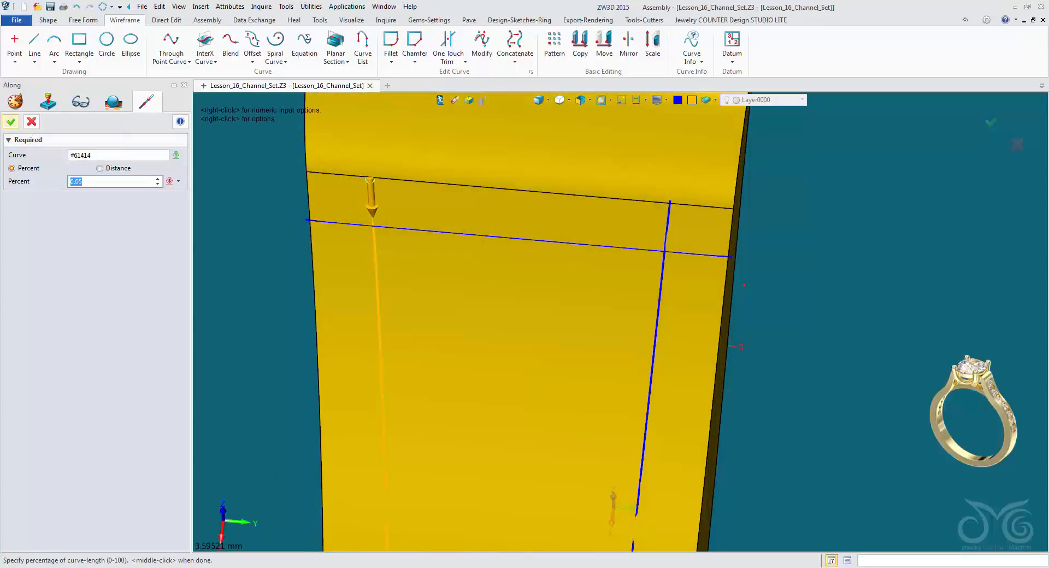
pyautogui.middleClick(372, 209)
# Trim the opposite side curve's upper end back to the upper cross curve with two Along points at 0.05 percent.
pyautogui.moveTo(623, 323); pyautogui.dragTo(608, 356, button='right')
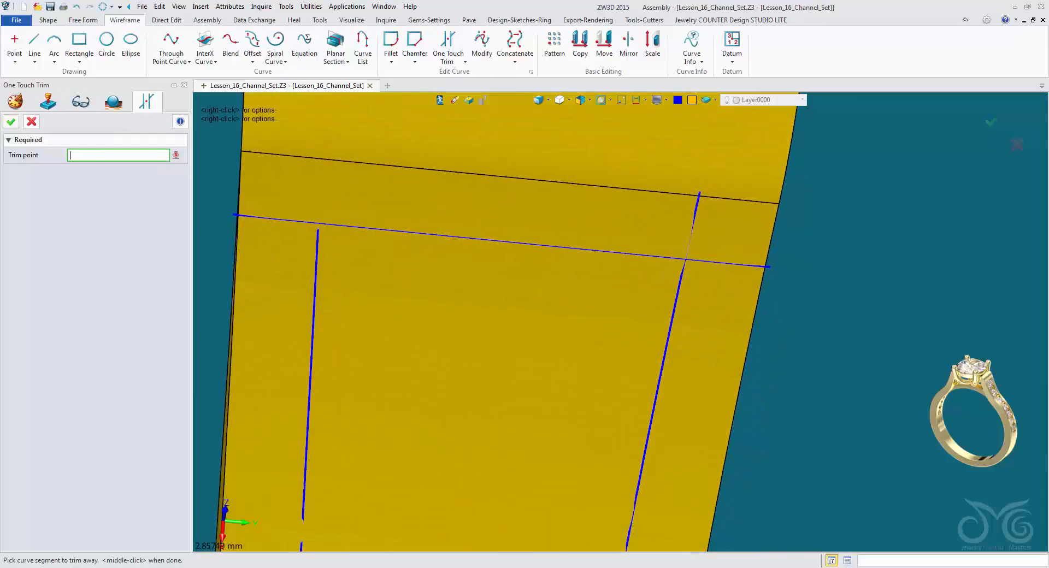
pyautogui.rightClick(861, 202)
pyautogui.click(888, 250)
pyautogui.click(695, 213)
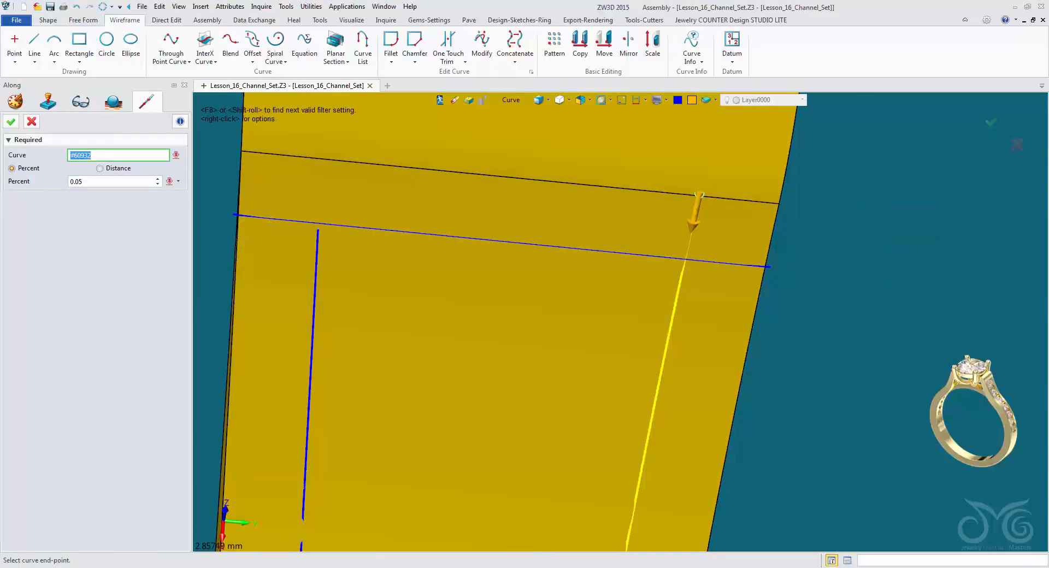
pyautogui.press('Return')
pyautogui.rightClick(841, 194)
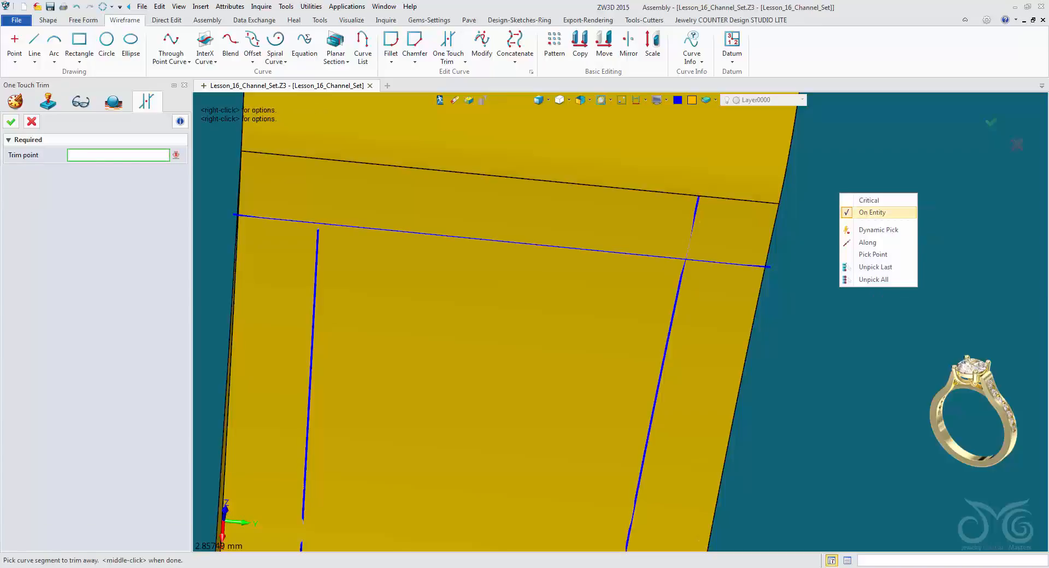
pyautogui.click(869, 242)
pyautogui.click(695, 214)
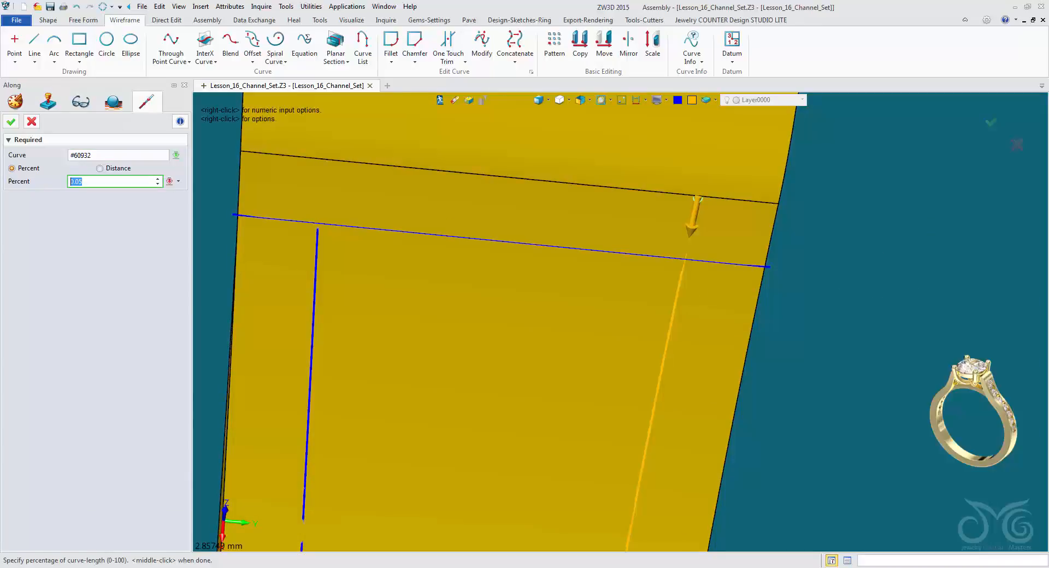
pyautogui.middleClick(698, 200)
# Trim the upper cross curve's end back to the second side curve with two Along points at 0.05 percent.
pyautogui.moveTo(698, 200); pyautogui.dragTo(621, 322, button='right')
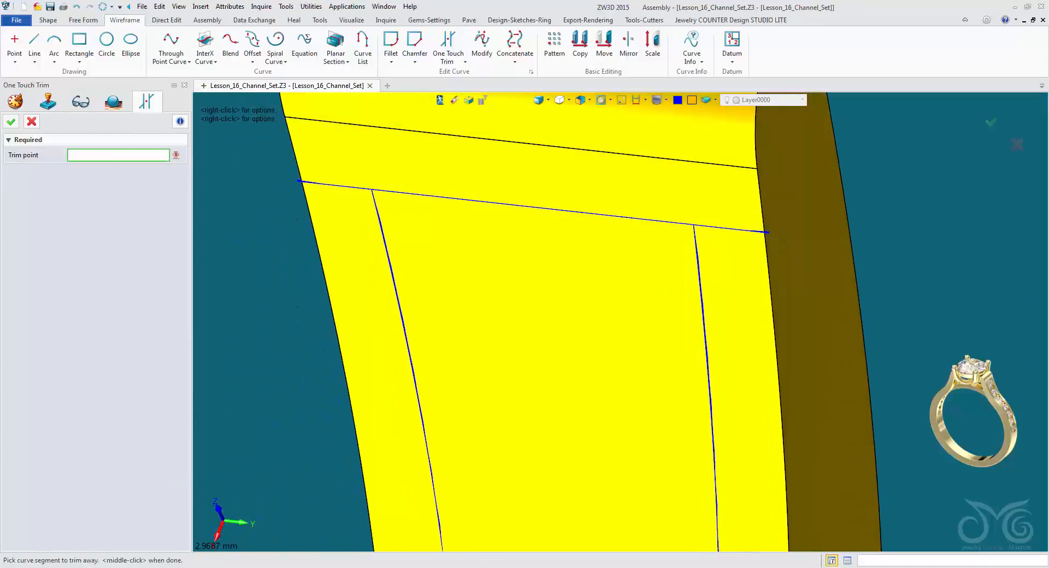
pyautogui.rightClick(847, 214)
pyautogui.click(875, 262)
pyautogui.click(809, 222)
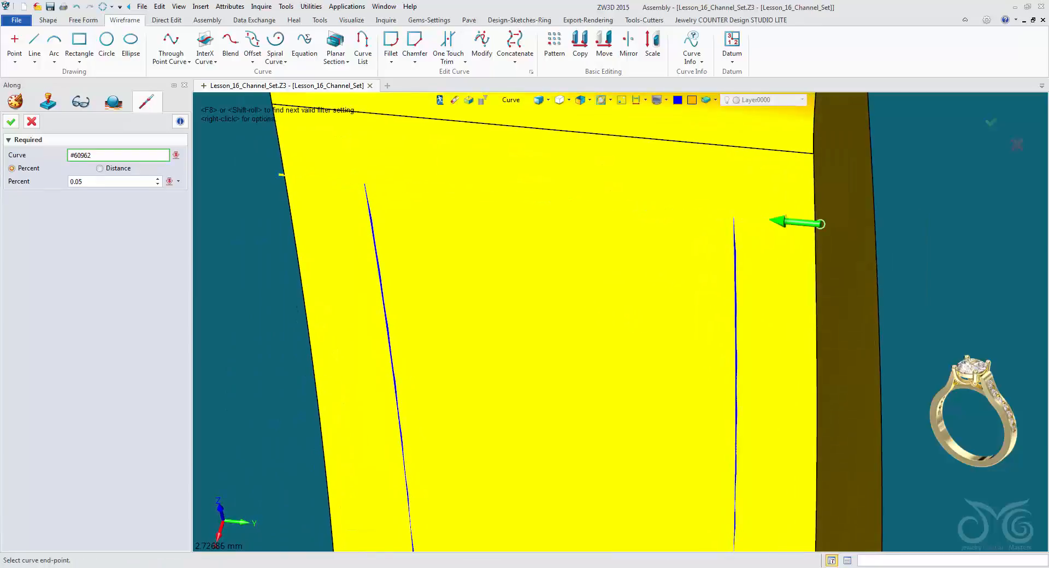
pyautogui.middleClick(625, 320)
pyautogui.rightClick(912, 198)
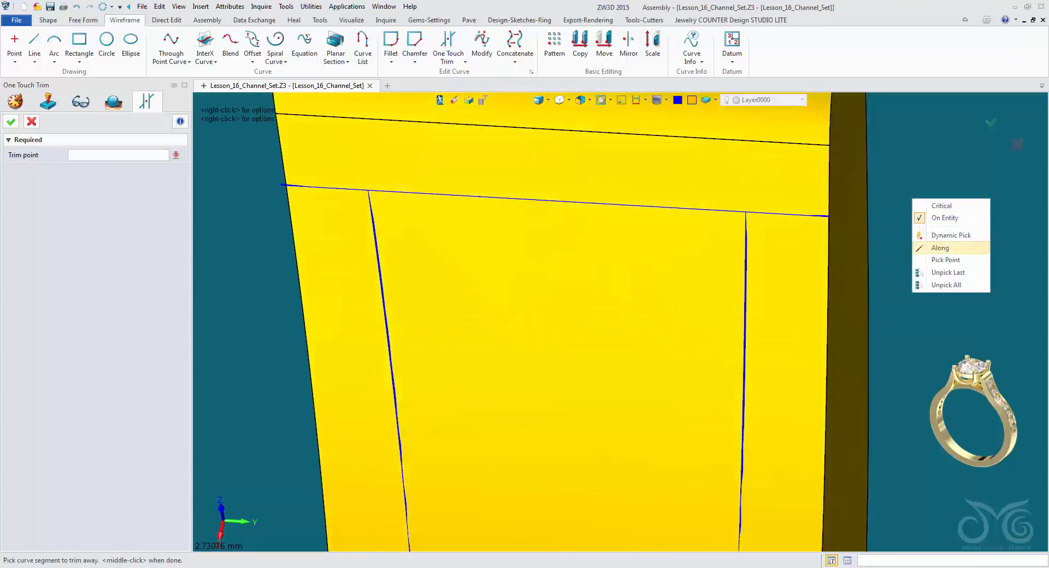
pyautogui.click(936, 251)
pyautogui.click(805, 215)
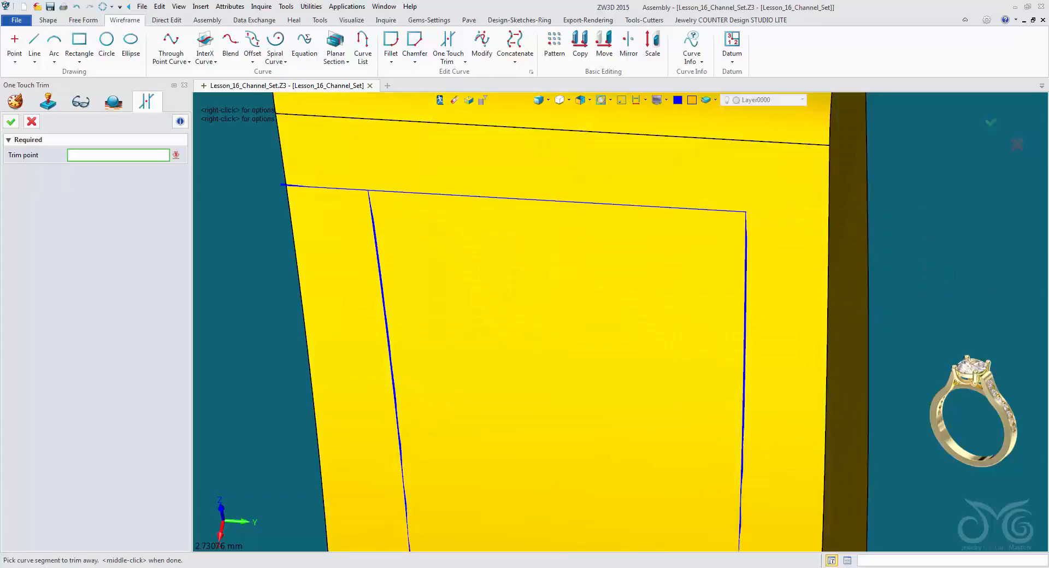
# Trim the other end of the upper cross curve back to the first side curve, using Along points at 0.05 percent.
pyautogui.rightClick(268, 231)
pyautogui.click(298, 281)
pyautogui.click(317, 187)
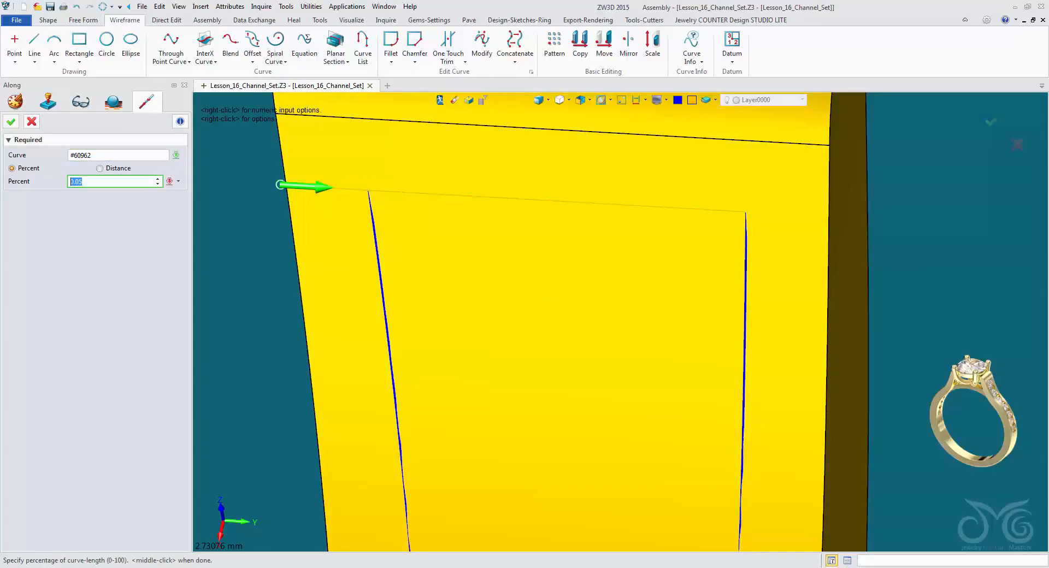
pyautogui.scroll(-1, 244, 223)
pyautogui.middleClick(244, 223)
pyautogui.rightClick(244, 222)
pyautogui.click(272, 271)
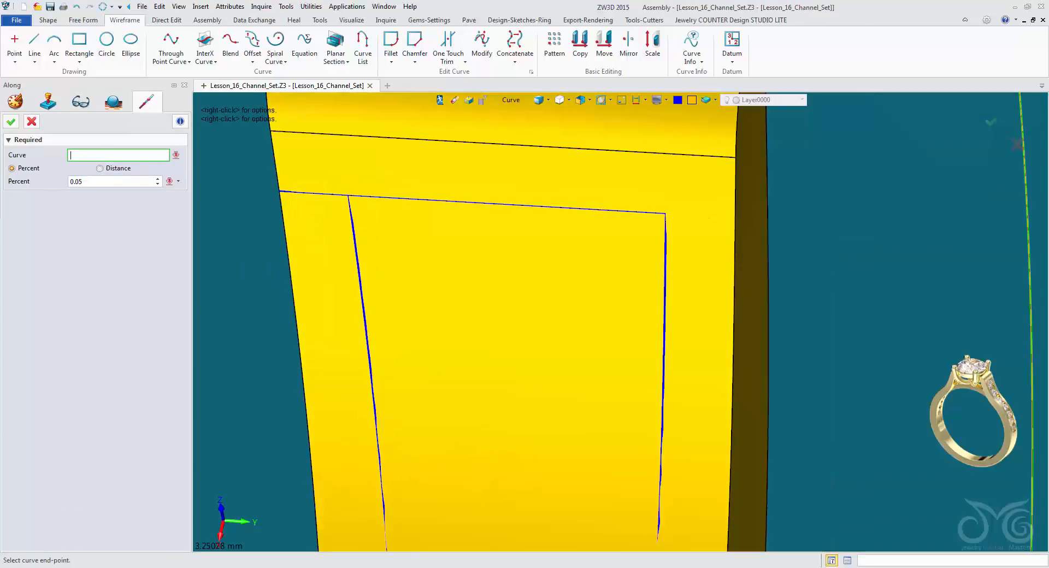
pyautogui.click(308, 193)
pyautogui.middleClick(308, 193)
# Trim the lower cross curve's +Y end back to the adjacent side curve, using an Along point at 0.05 percent.
pyautogui.scroll(-3, 406, 267)
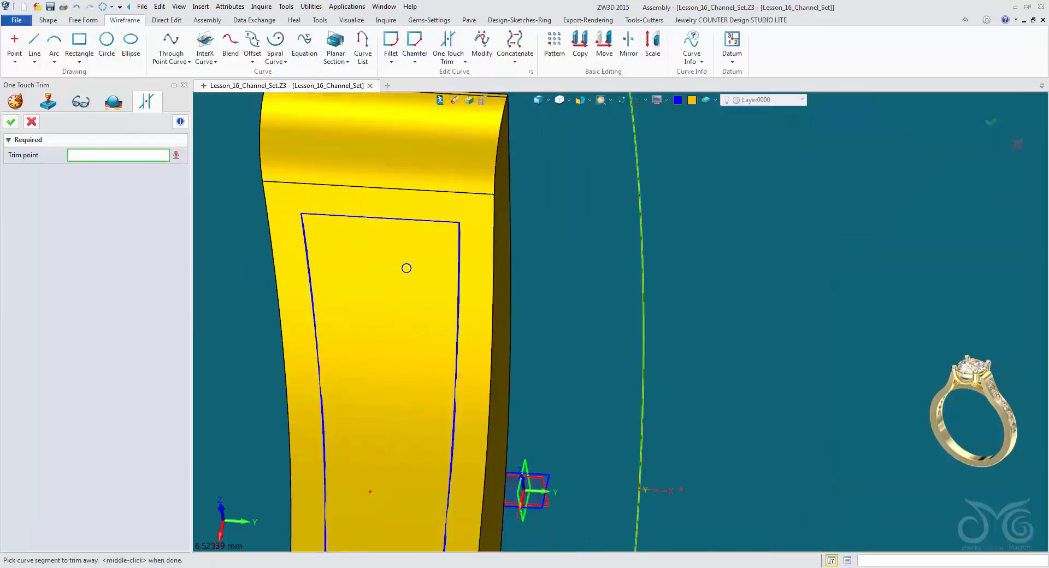
pyautogui.moveTo(406, 267); pyautogui.dragTo(364, 161, button='right')
pyautogui.scroll(2, 401, 164)
pyautogui.moveTo(623, 246); pyautogui.dragTo(629, 226, button='right')
pyautogui.rightClick(630, 227)
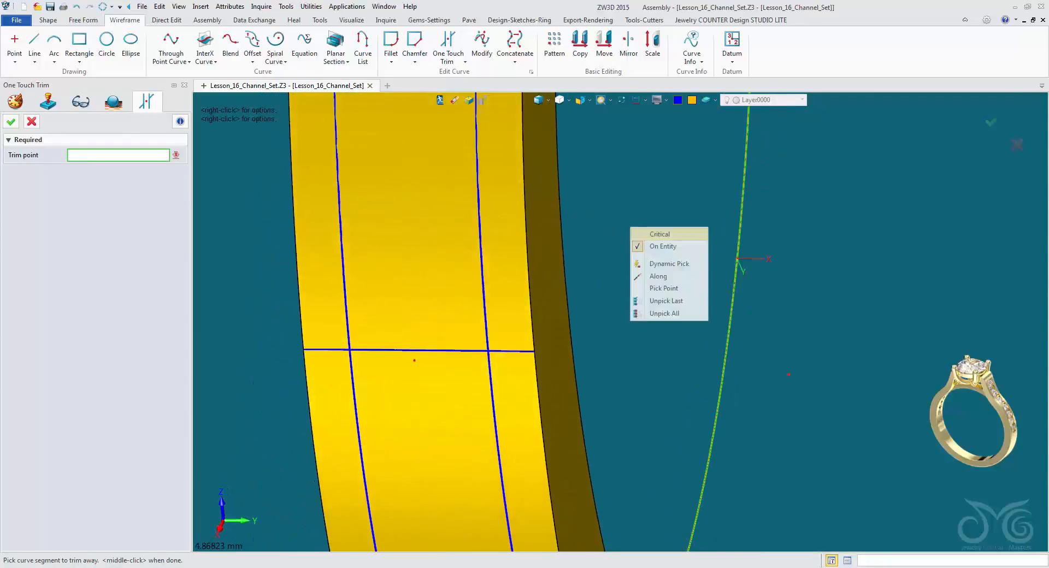
pyautogui.click(658, 276)
pyautogui.click(509, 352)
pyautogui.middleClick(510, 352)
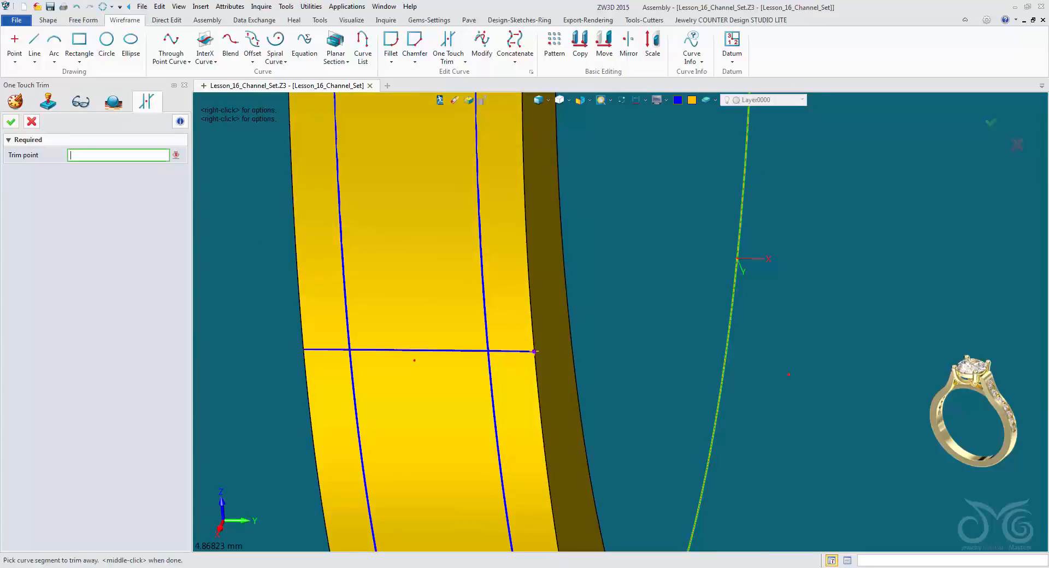
# Trim the opposite end of the lower cross curve back to the other side curve, using an Along point at 0.05 percent.
pyautogui.rightClick(600, 299)
pyautogui.click(629, 350)
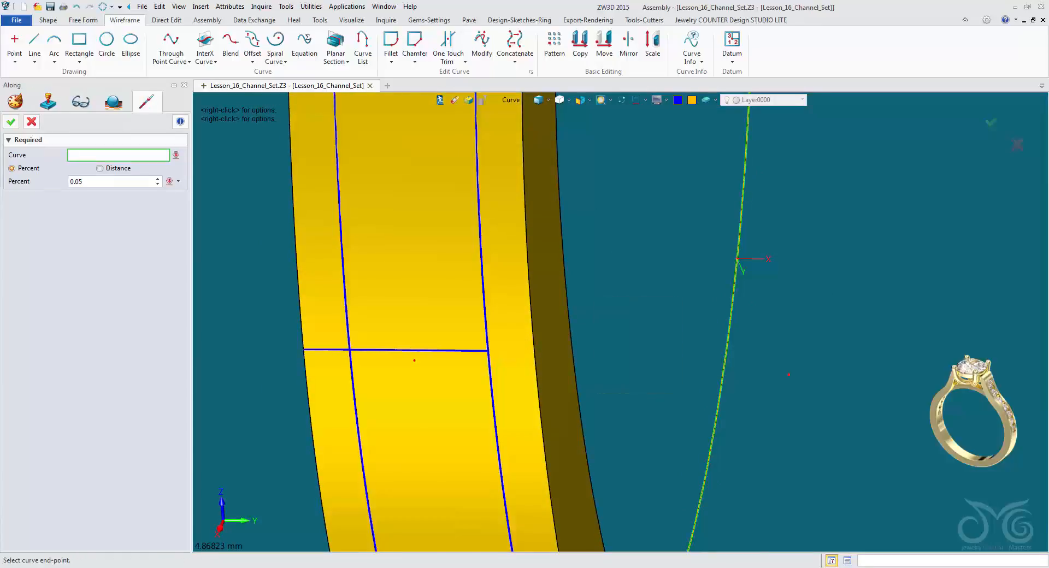
pyautogui.click(378, 351)
pyautogui.middleClick(378, 351)
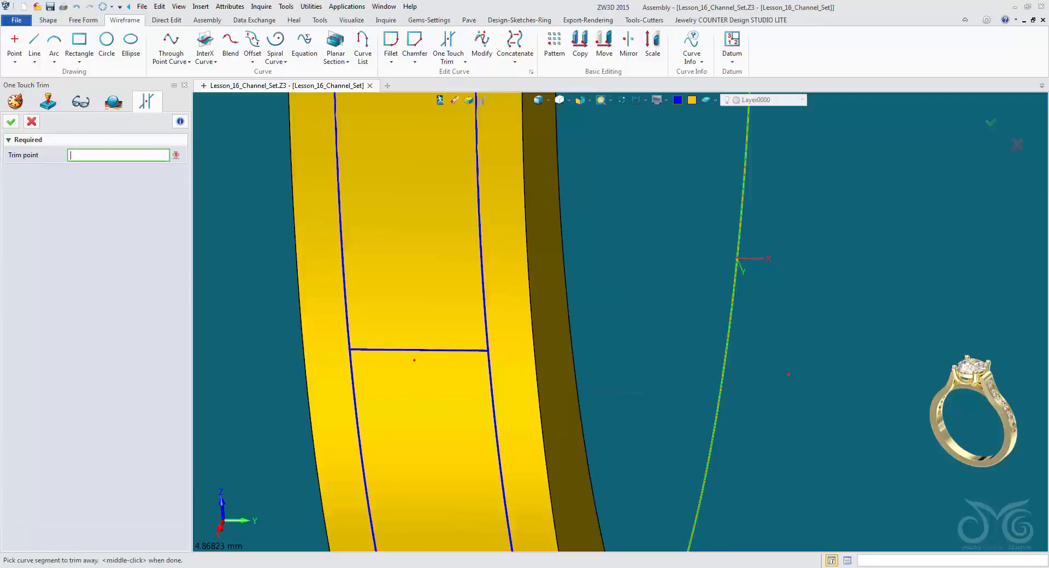
# Trim away the +Y side curve's tail below the lower cross curve, using an Along point at 0.05 percent.
pyautogui.scroll(-6, 662, 263)
pyautogui.moveTo(662, 263); pyautogui.dragTo(608, 257, button='right')
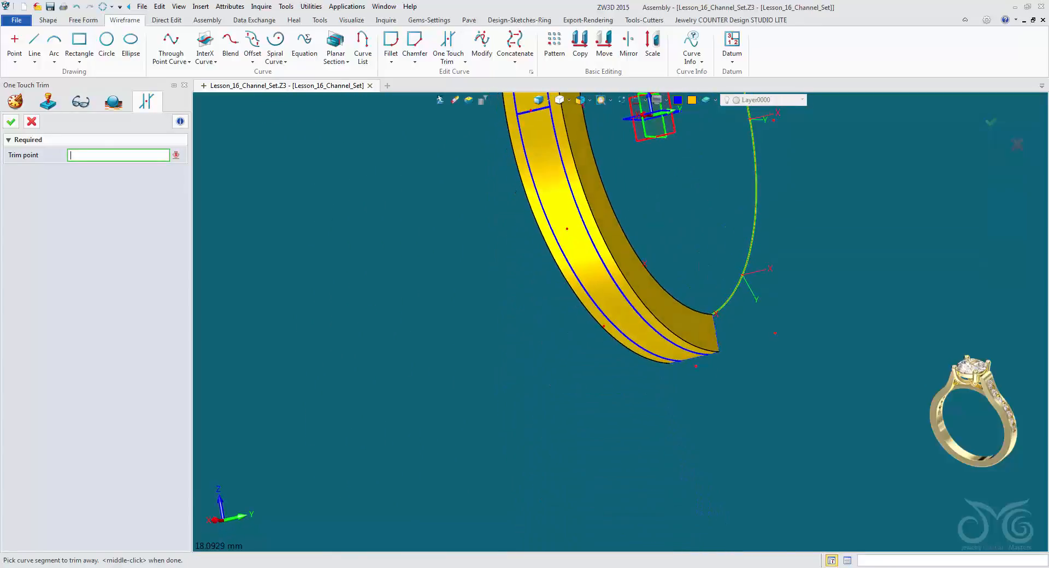
pyautogui.scroll(1, 618, 321)
pyautogui.moveTo(619, 321); pyautogui.dragTo(617, 350, button='right')
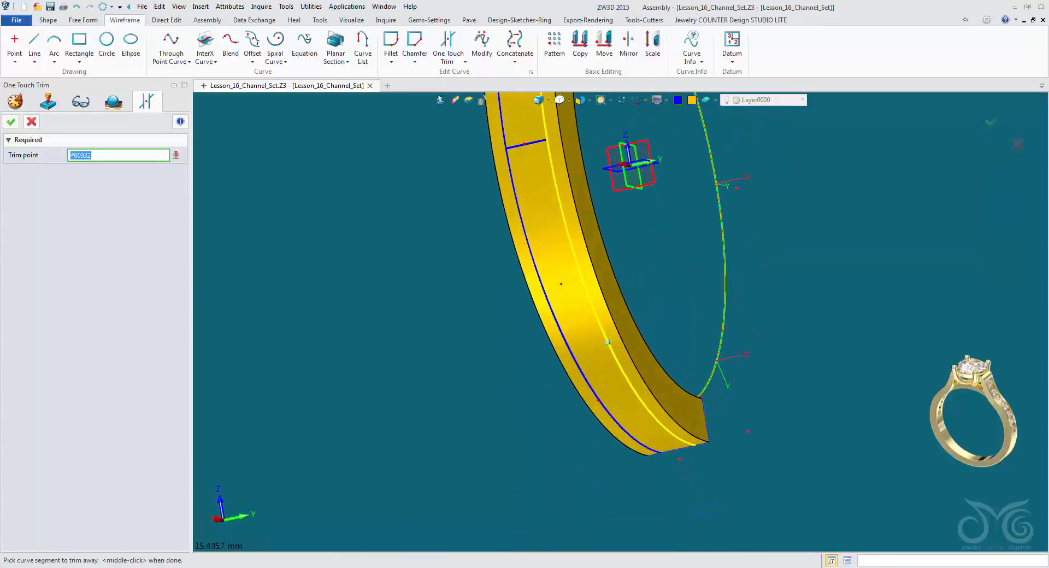
pyautogui.rightClick(458, 251)
pyautogui.click(486, 301)
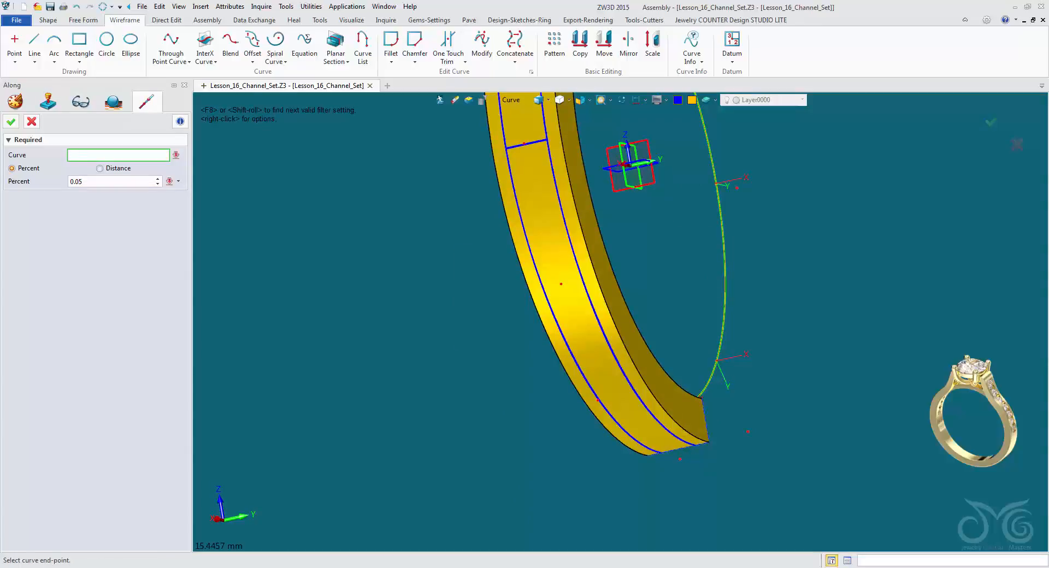
pyautogui.click(668, 429)
pyautogui.middleClick(668, 429)
# Trim away the other side curve's tail below the lower cross curve with a 0.05 percent Along point, closing the channel outline.
pyautogui.rightClick(676, 291)
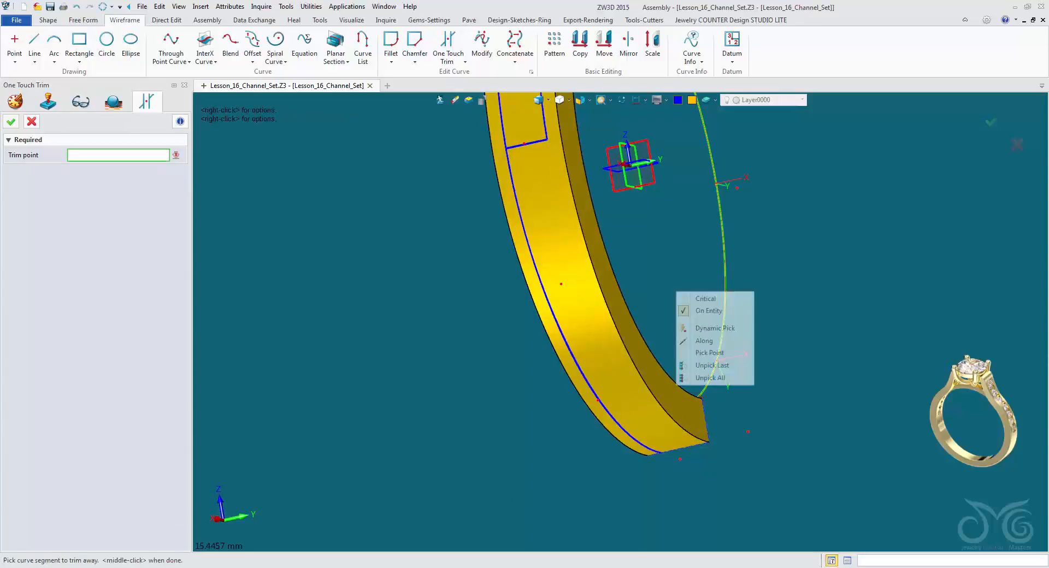
pyautogui.click(706, 341)
pyautogui.click(662, 454)
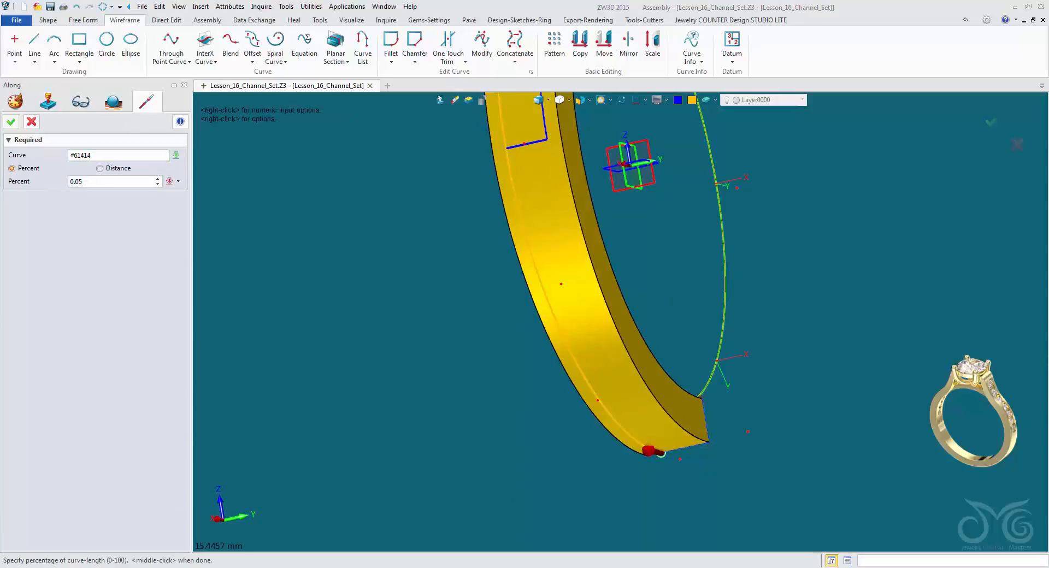
pyautogui.middleClick(662, 455)
pyautogui.moveTo(658, 448); pyautogui.dragTo(596, 341, button='right')
pyautogui.middleClick(597, 307)
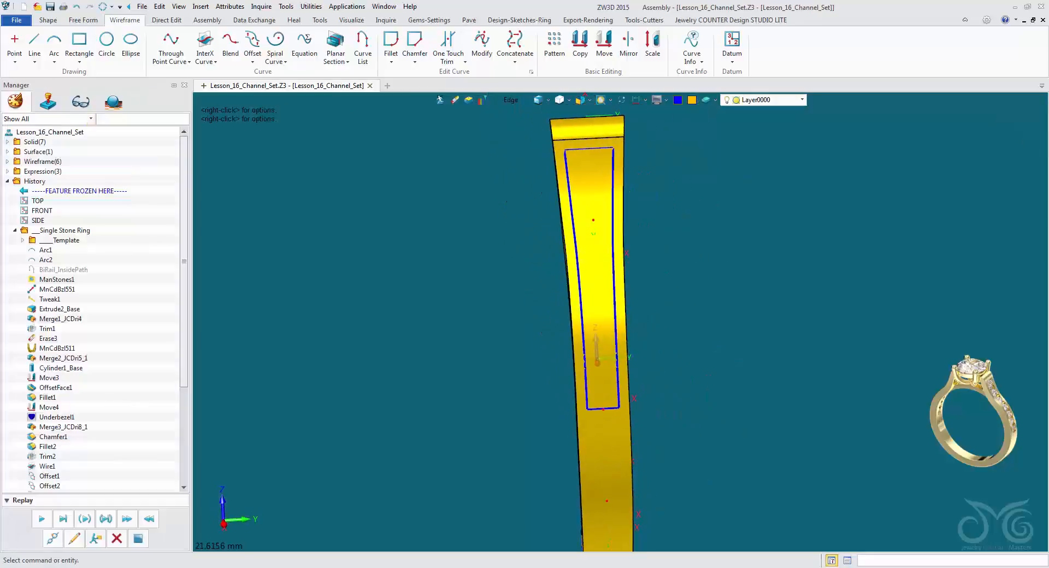
# Inlay the four channel outline curves into the shank's outer face with an offset of -0.5.
pyautogui.moveTo(598, 361); pyautogui.dragTo(595, 387, button='right')
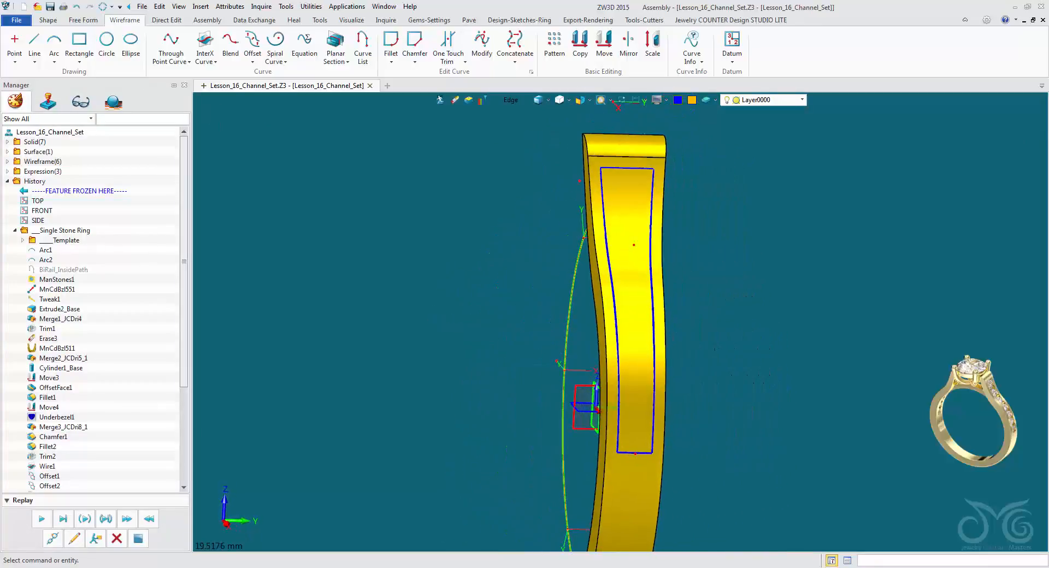
pyautogui.moveTo(625, 328); pyautogui.dragTo(604, 326, button='right')
pyautogui.scroll(2, 553, 309)
pyautogui.moveTo(604, 325); pyautogui.dragTo(525, 303, button='middle')
pyautogui.moveTo(524, 302); pyautogui.dragTo(546, 304, button='right')
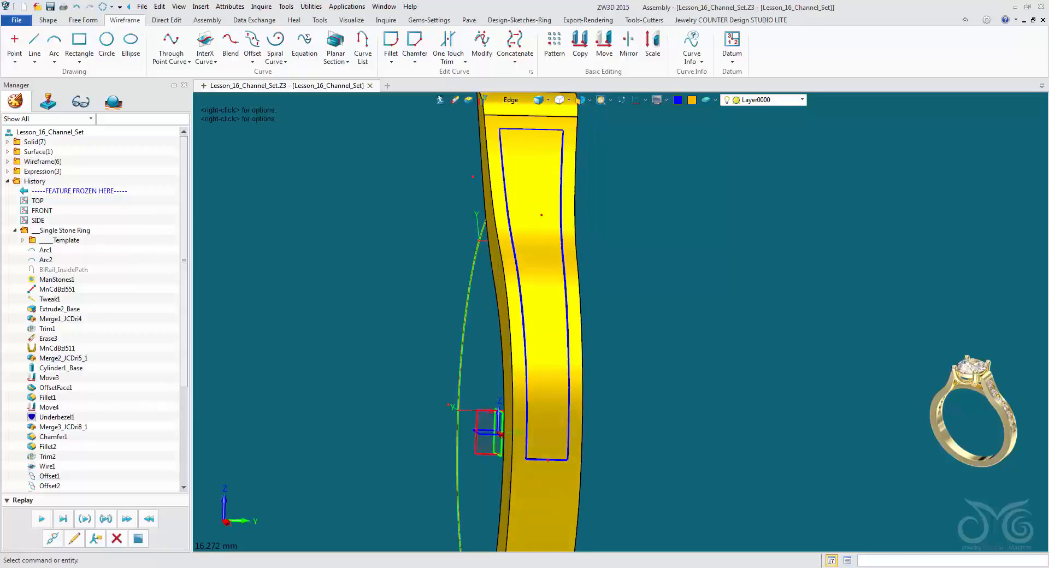
pyautogui.click(49, 20)
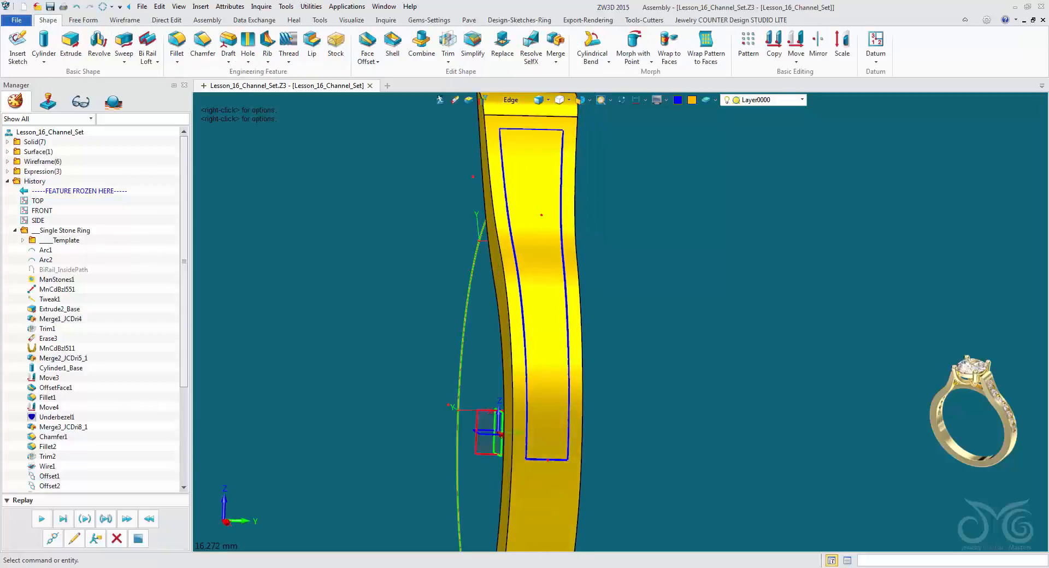
pyautogui.click(555, 61)
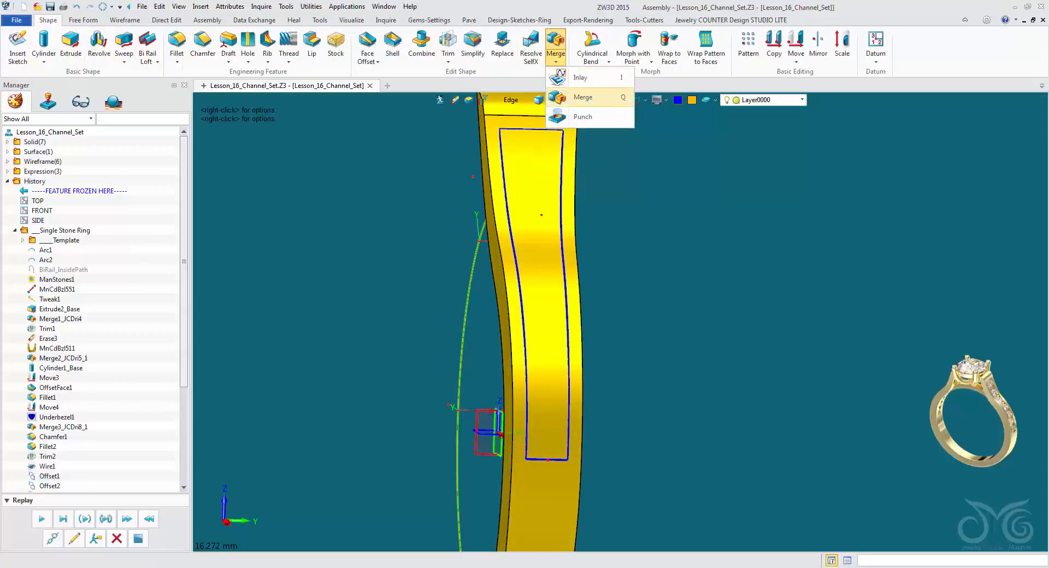
pyautogui.click(568, 78)
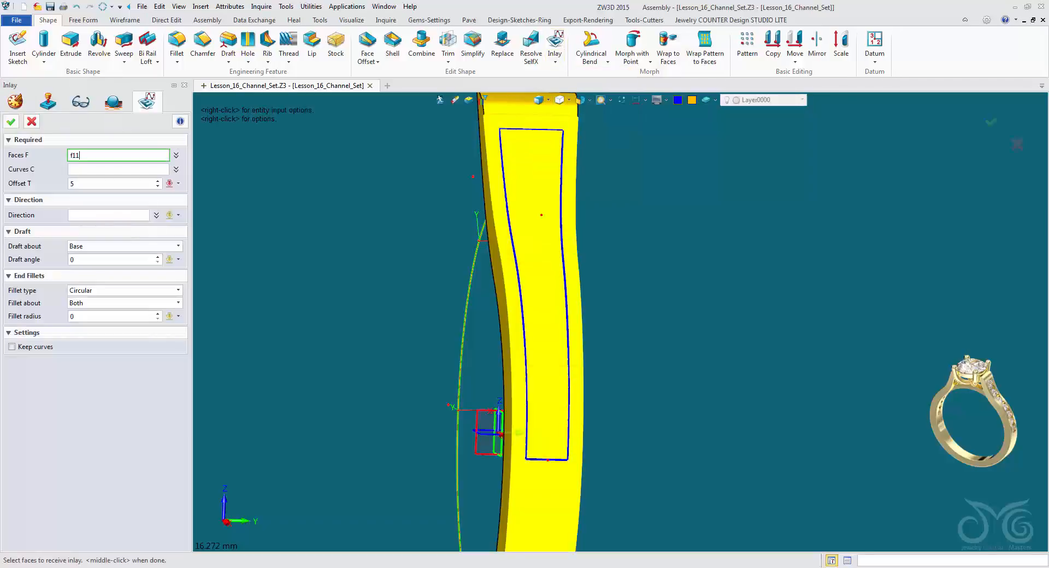
pyautogui.click(540, 246)
pyautogui.middleClick(540, 245)
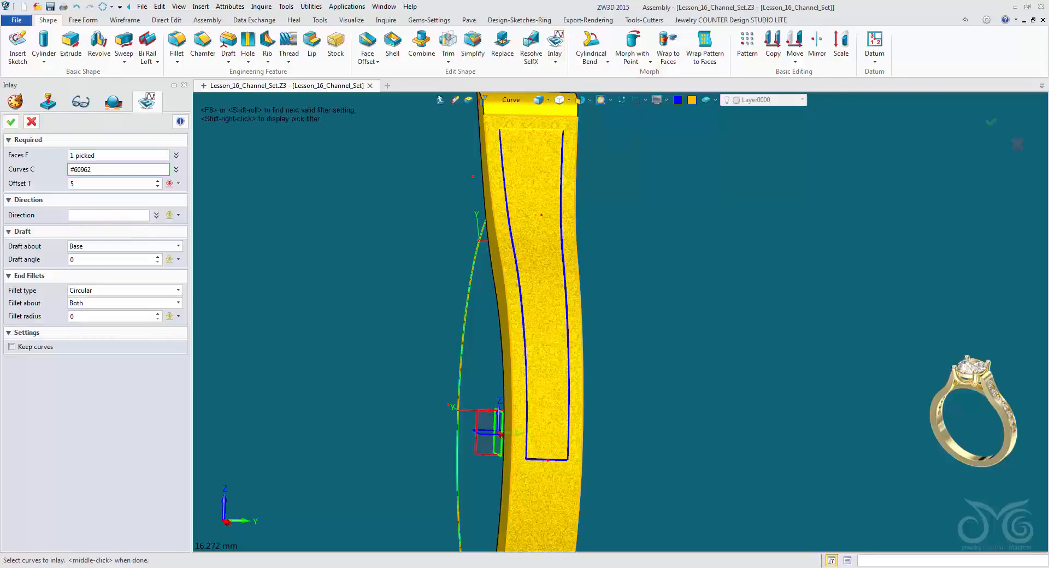
pyautogui.keyDown('shift'); pyautogui.click(532, 130); pyautogui.keyUp('shift')
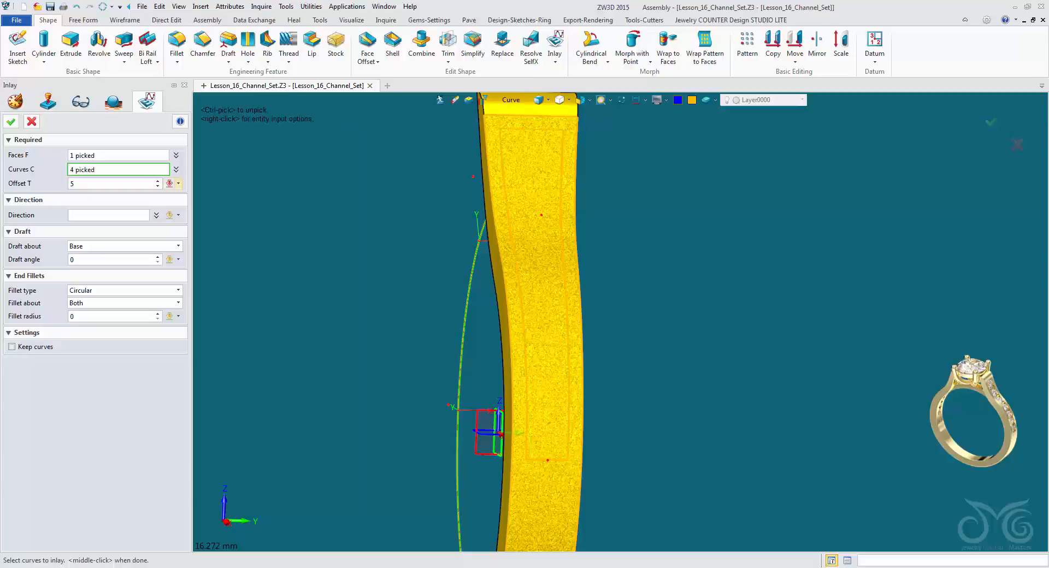
pyautogui.middleClick(532, 130)
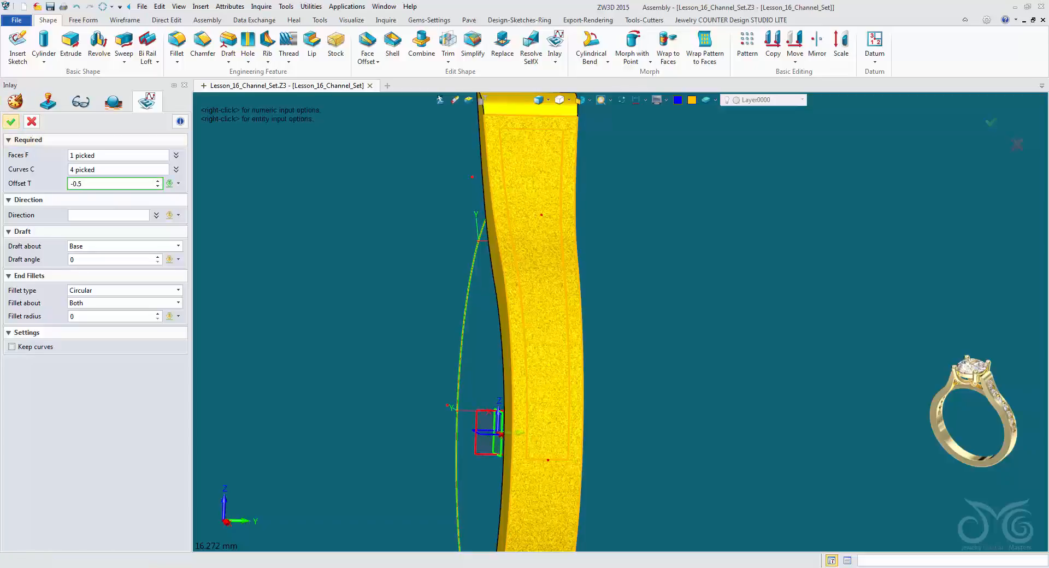
pyautogui.middleClick(527, 304)
pyautogui.moveTo(527, 304); pyautogui.dragTo(533, 378, button='right')
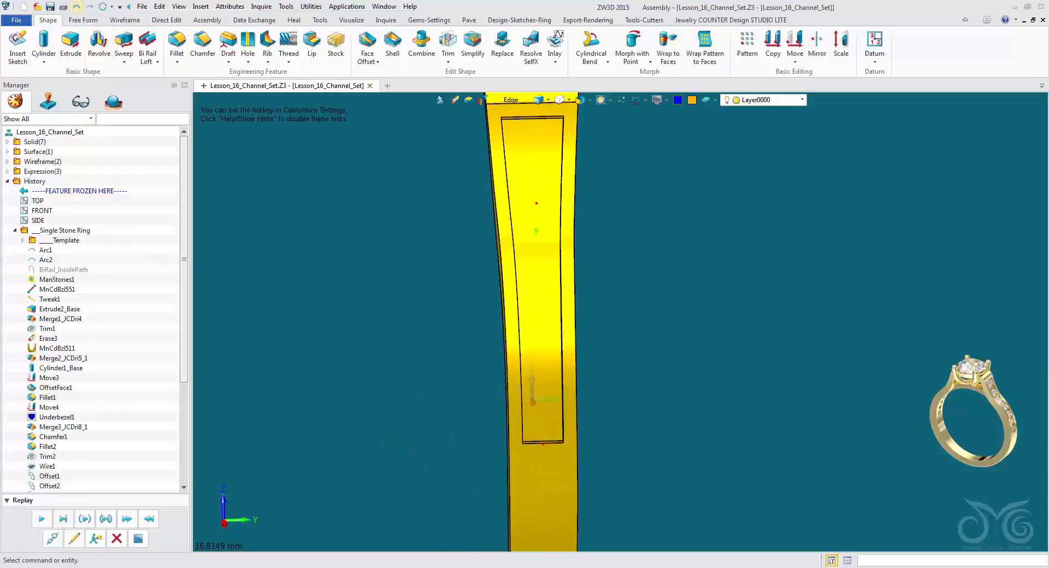
# Undo the channel inlay on the shank's outer face.
pyautogui.click(77, 7)
pyautogui.moveTo(537, 230); pyautogui.dragTo(485, 274, button='right')
pyautogui.scroll(1, 485, 274)
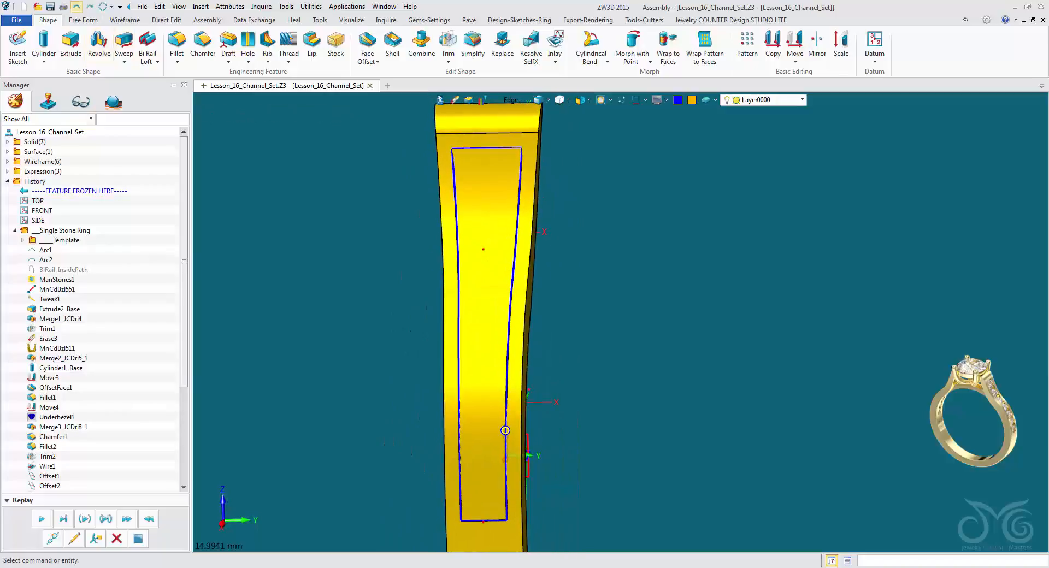
# Split the shank's outer face with the four channel outline curves, keeping the projection in place.
pyautogui.click(84, 20)
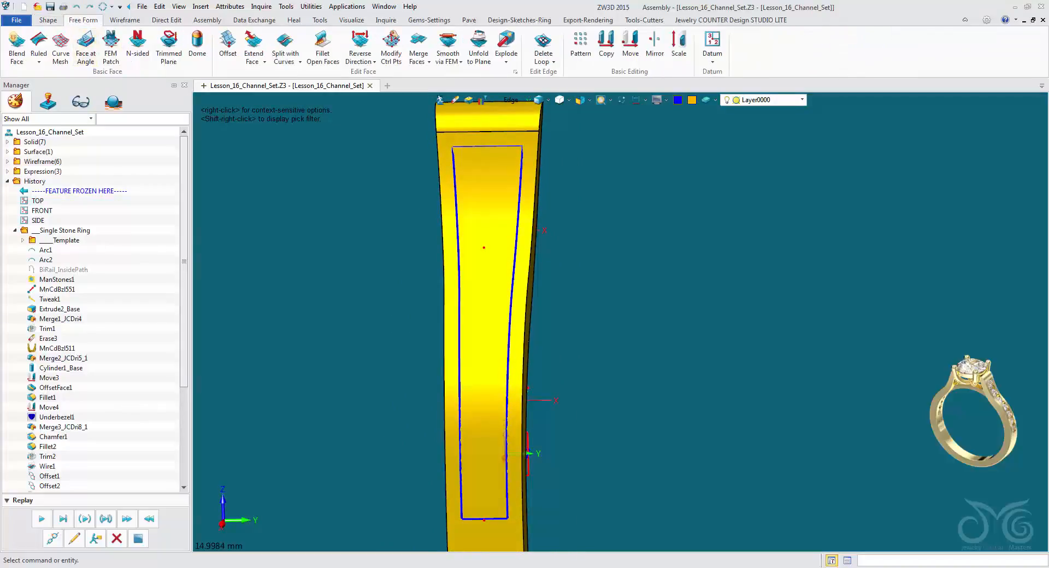
pyautogui.click(286, 48)
pyautogui.moveTo(416, 273); pyautogui.dragTo(504, 304, button='right')
pyautogui.click(511, 100)
pyautogui.click(521, 141)
pyautogui.click(595, 207)
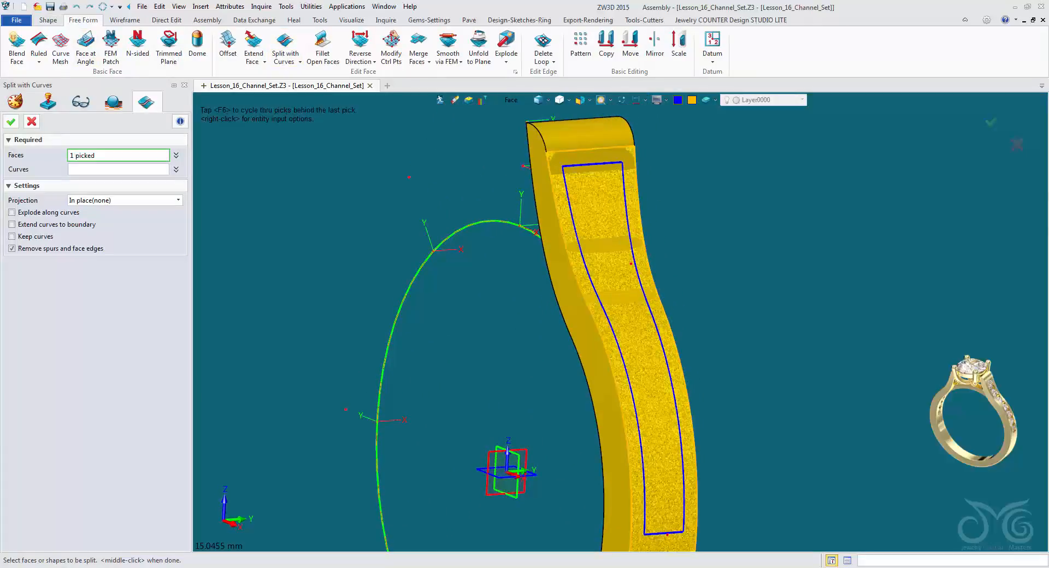
pyautogui.middleClick(595, 208)
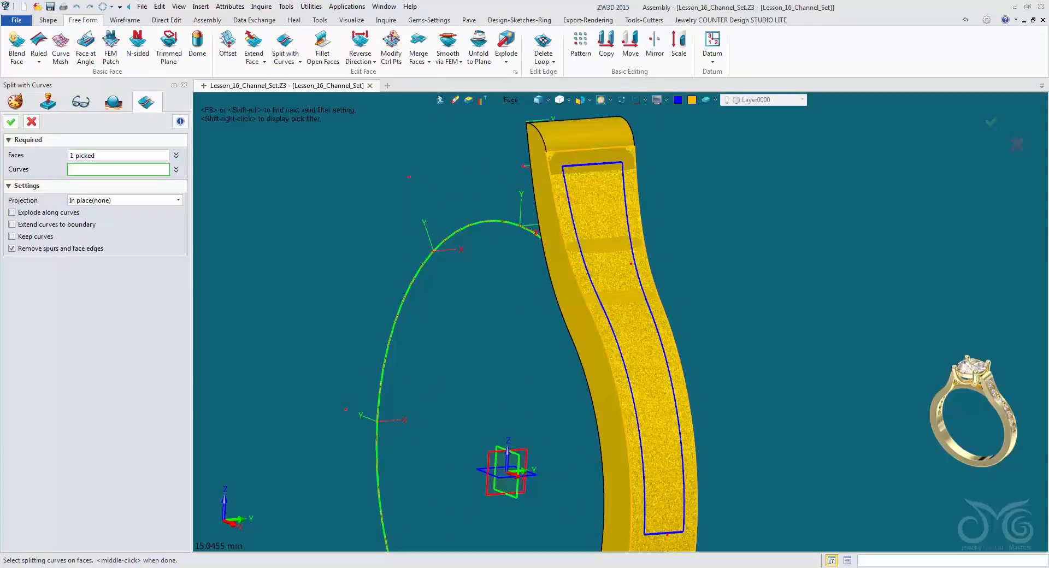
pyautogui.keyDown('shift'); pyautogui.rightClick(449, 224); pyautogui.keyUp('shift')
pyautogui.click(449, 233)
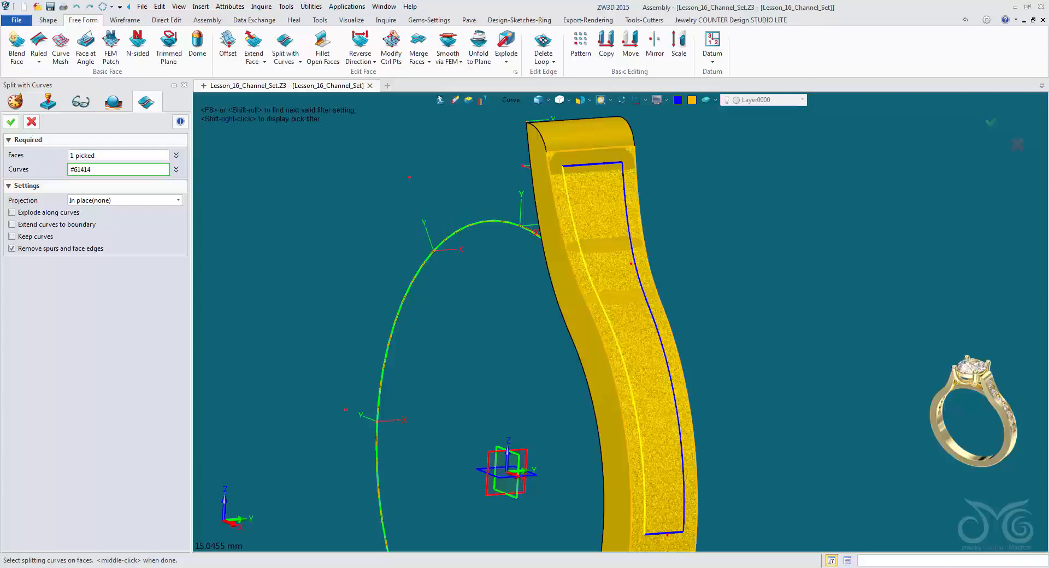
pyautogui.keyDown('shift'); pyautogui.click(581, 244); pyautogui.keyUp('shift')
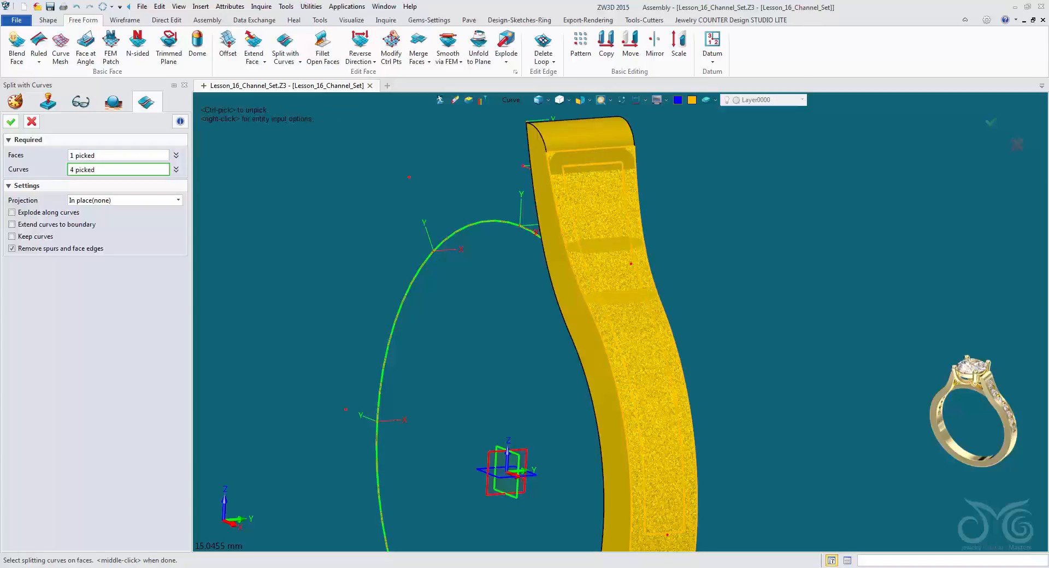
pyautogui.click(11, 122)
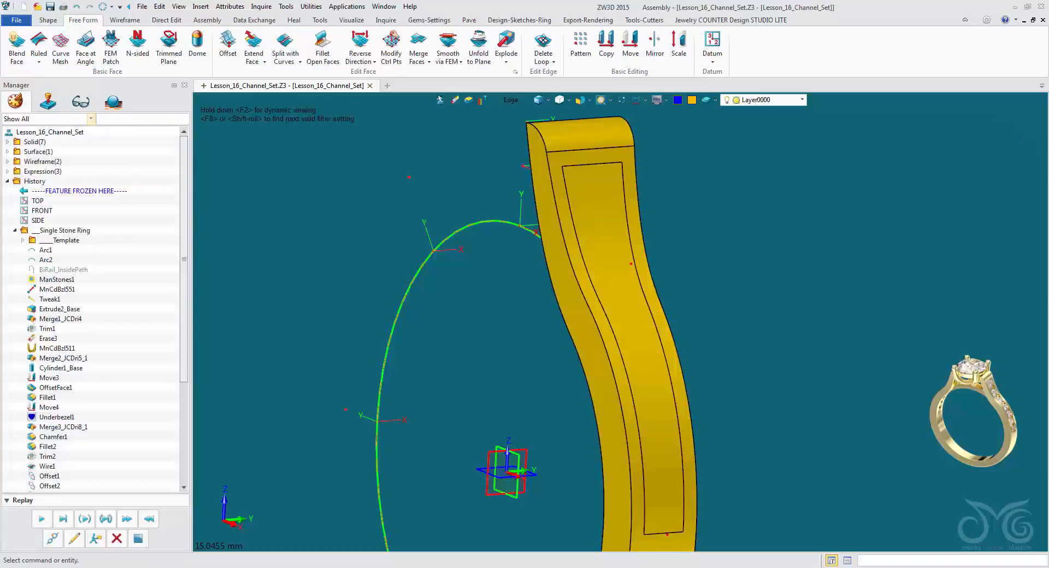
# Offset the inner channel face by -0.5 with newly created side faces to recess the channel.
pyautogui.click(511, 100)
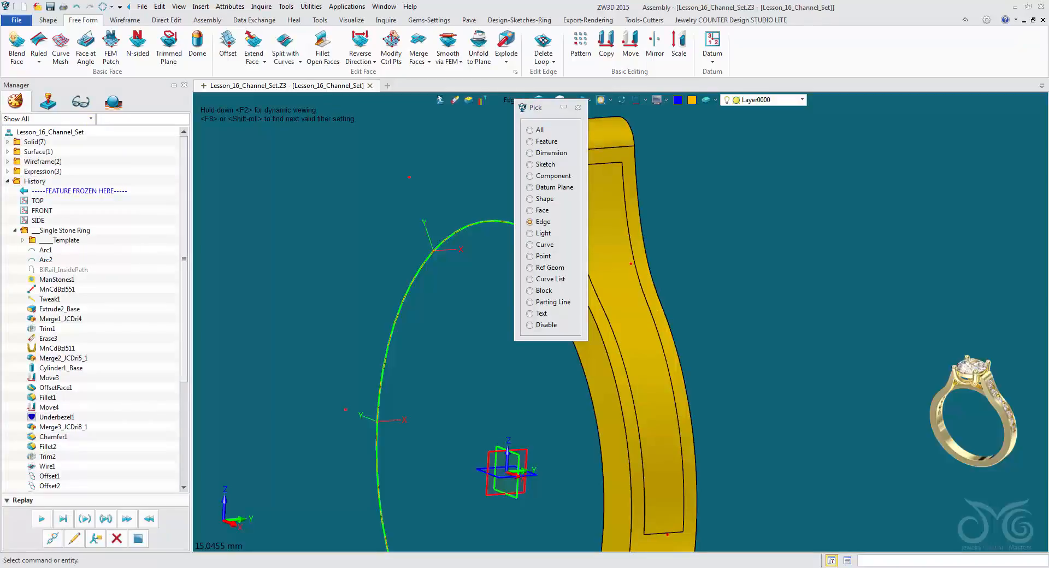
pyautogui.click(530, 211)
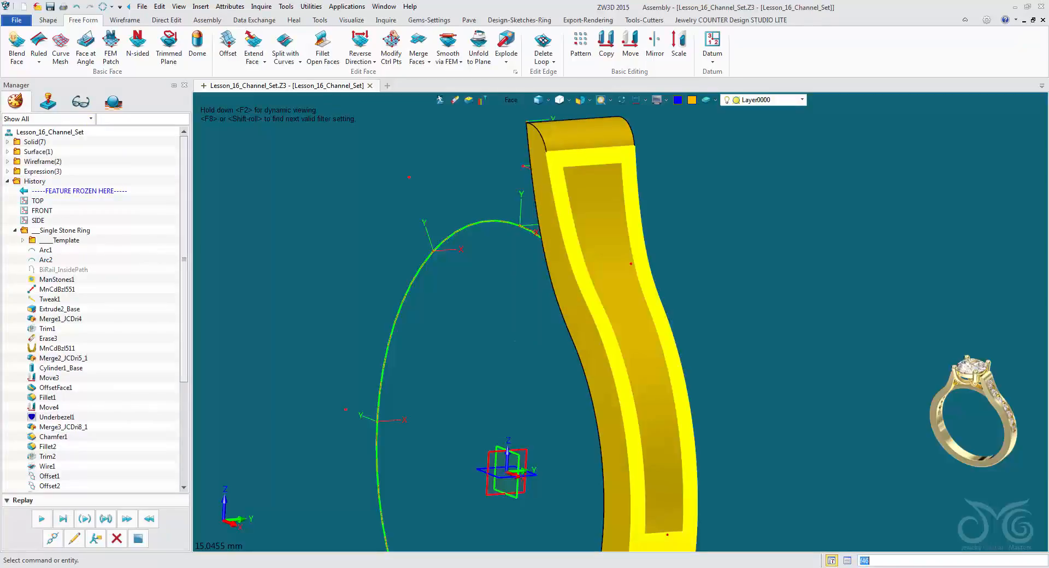
pyautogui.click(48, 19)
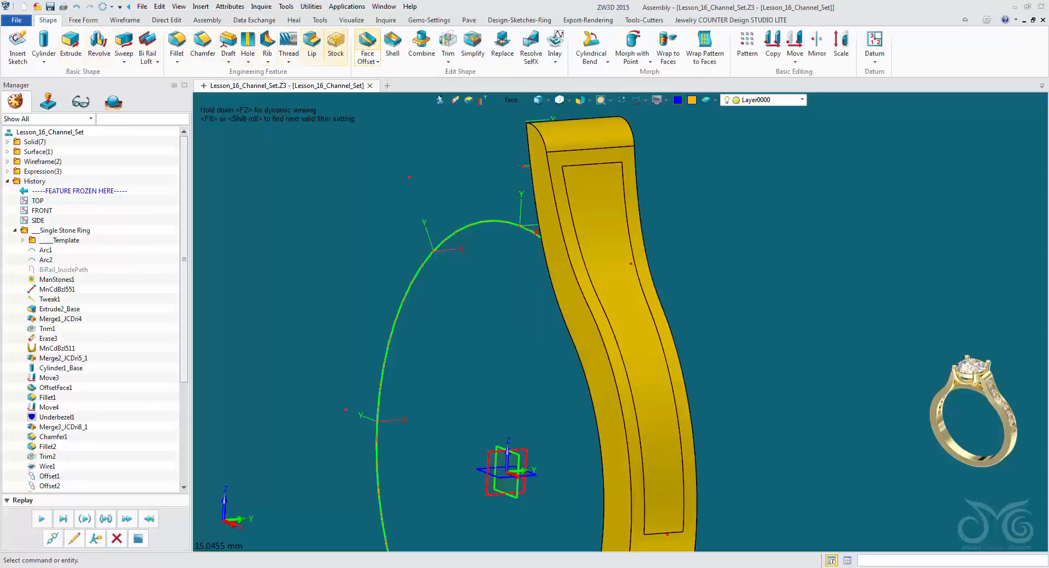
pyautogui.click(367, 44)
pyautogui.click(629, 350)
pyautogui.click(112, 189)
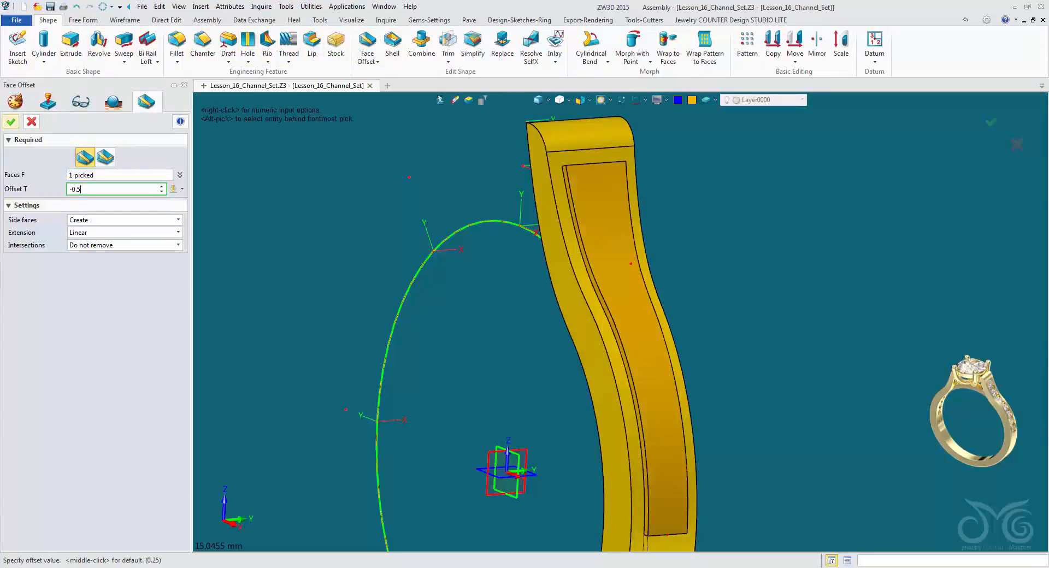
pyautogui.press('Return')
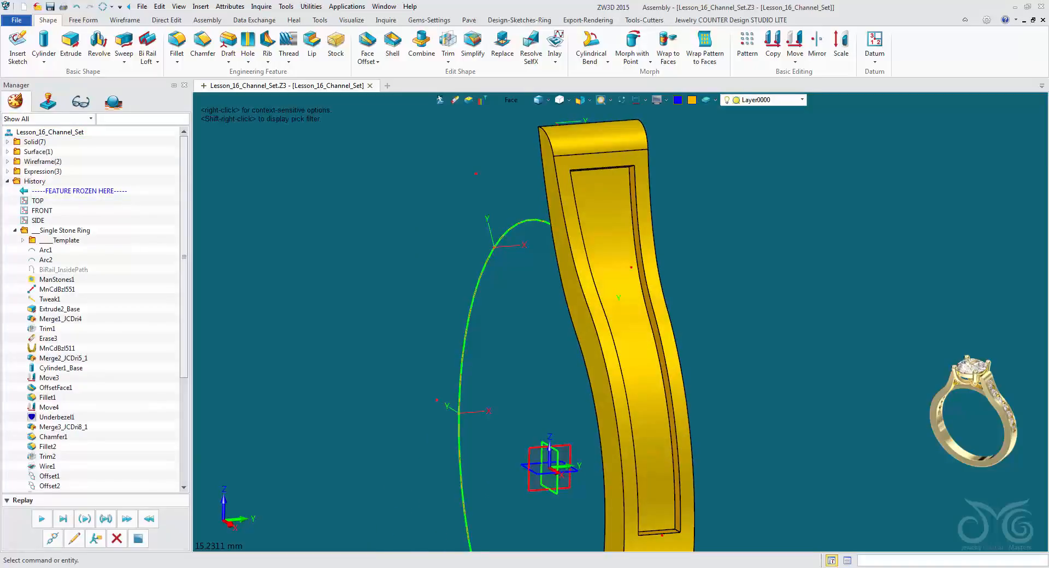
# Examine the recessed channel and its side walls along the shank from several angles.
pyautogui.moveTo(624, 322); pyautogui.dragTo(541, 316, button='right')
pyautogui.scroll(2, 541, 316)
pyautogui.moveTo(541, 317); pyautogui.dragTo(499, 311, button='middle')
pyautogui.scroll(-1, 509, 321)
pyautogui.moveTo(499, 311); pyautogui.dragTo(494, 302, button='right')
pyautogui.scroll(-2, 494, 302)
pyautogui.moveTo(494, 302); pyautogui.dragTo(476, 286, button='middle')
pyautogui.moveTo(476, 286); pyautogui.dragTo(444, 398, button='right')
pyautogui.scroll(-3, 458, 282)
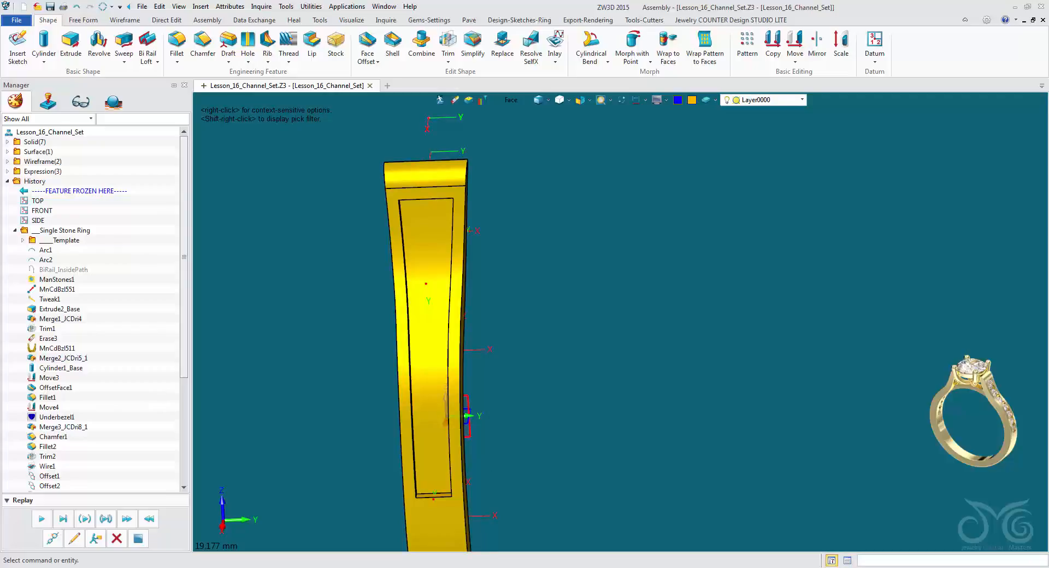
# Measure the channel's width near its lower end, limiting point selection to edges.
pyautogui.click(386, 20)
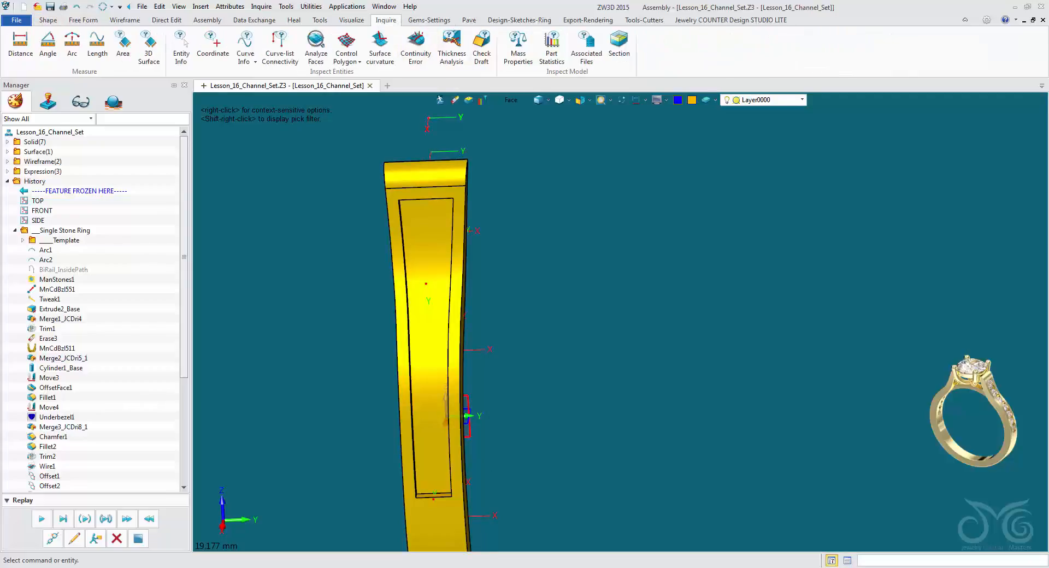
pyautogui.click(20, 46)
pyautogui.moveTo(308, 402); pyautogui.dragTo(396, 347, button='right')
pyautogui.scroll(3, 425, 355)
pyautogui.scroll(1, 425, 355)
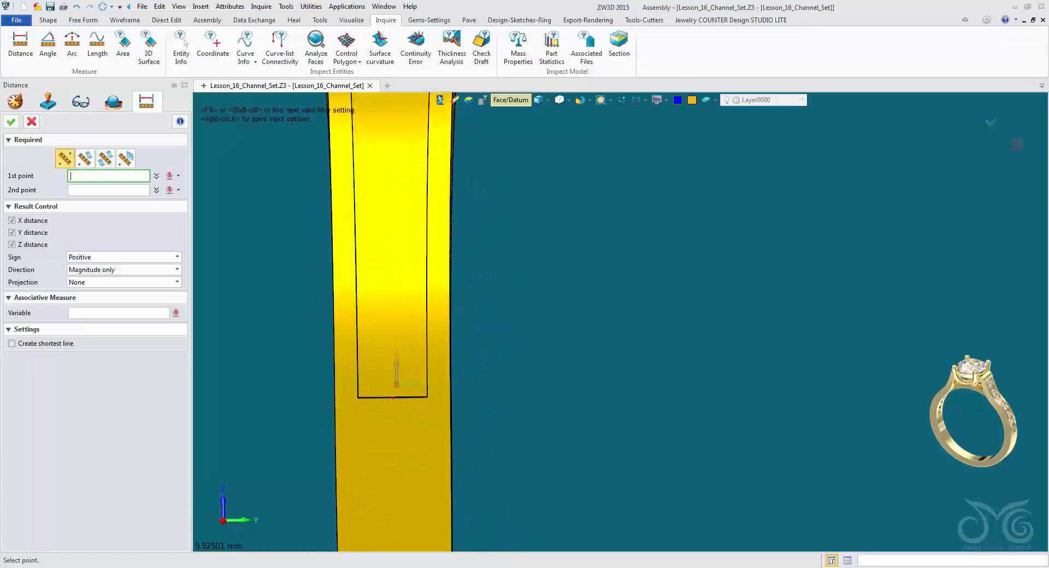
pyautogui.click(510, 99)
pyautogui.click(516, 144)
pyautogui.moveTo(436, 337); pyautogui.dragTo(403, 342, button='right')
pyautogui.click(244, 380)
pyautogui.moveTo(245, 380); pyautogui.dragTo(285, 382, button='right')
pyautogui.click(337, 388)
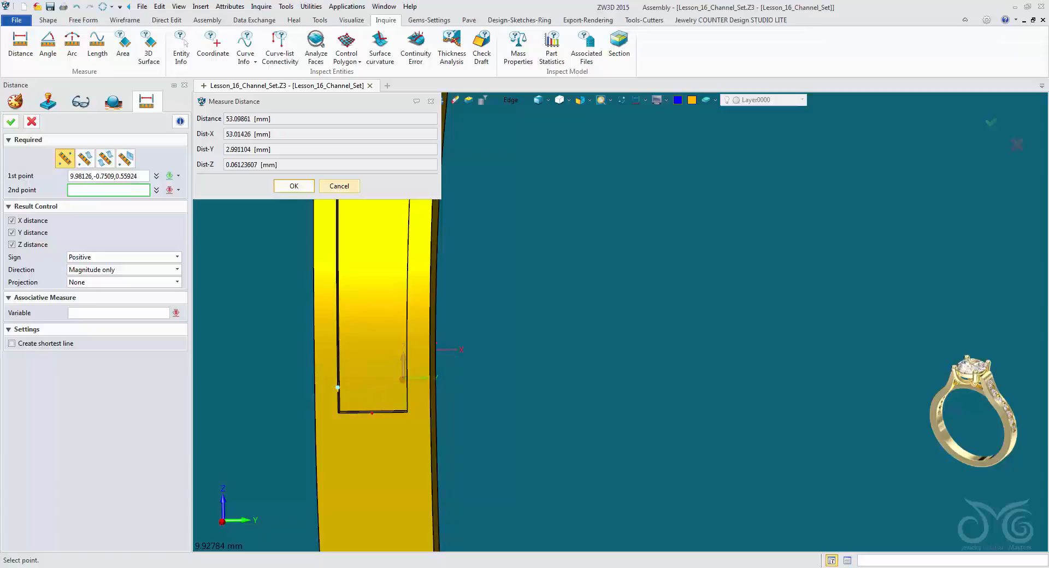
pyautogui.click(340, 186)
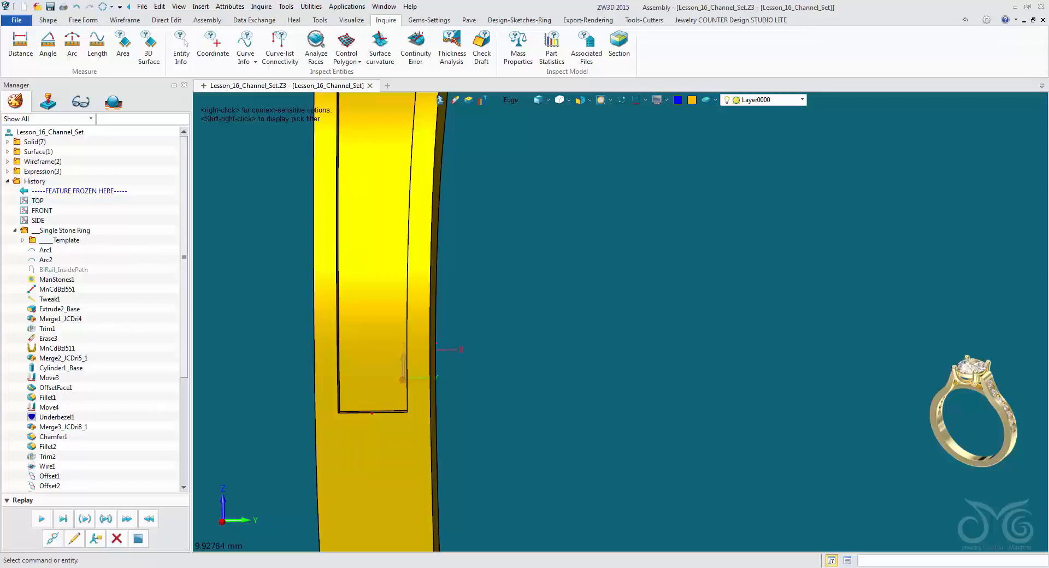
# Set up a gem array of Round_U stones between the channel's two long edges, using the recessed channel floor as the surface.
pyautogui.moveTo(402, 372); pyautogui.dragTo(413, 342, button='right')
pyautogui.scroll(-3, 413, 343)
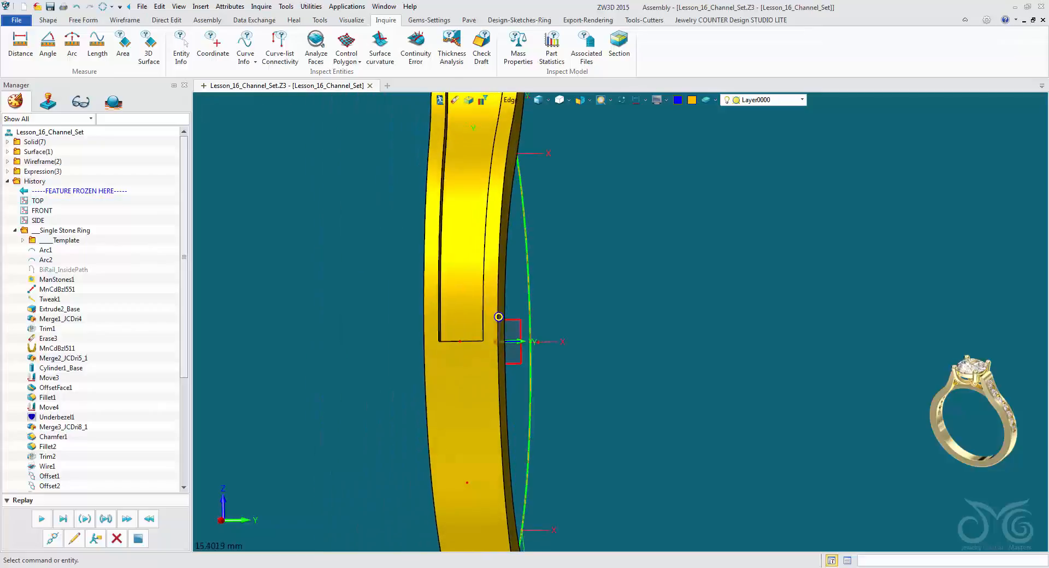
pyautogui.click(469, 20)
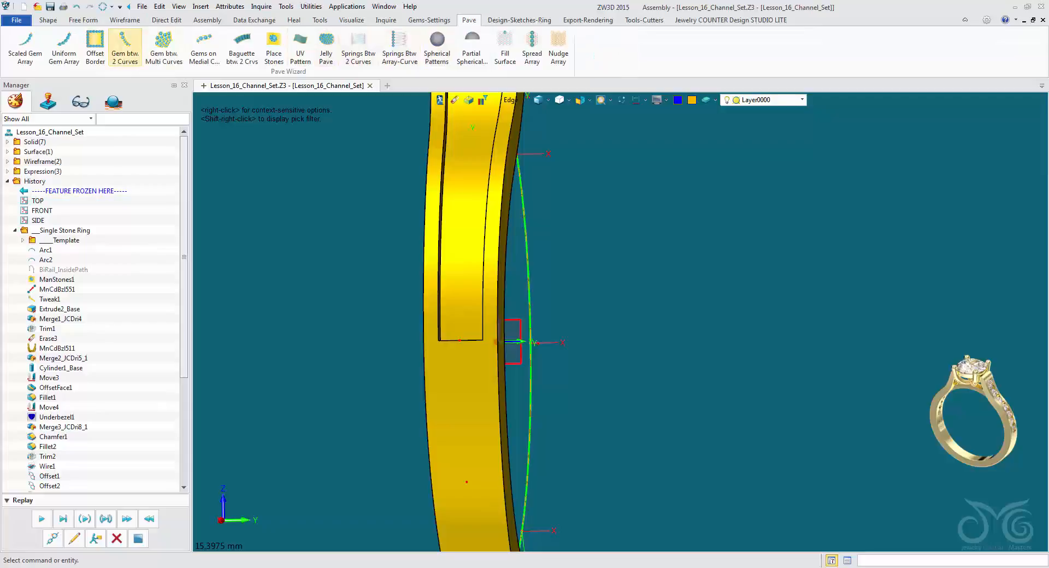
pyautogui.click(125, 46)
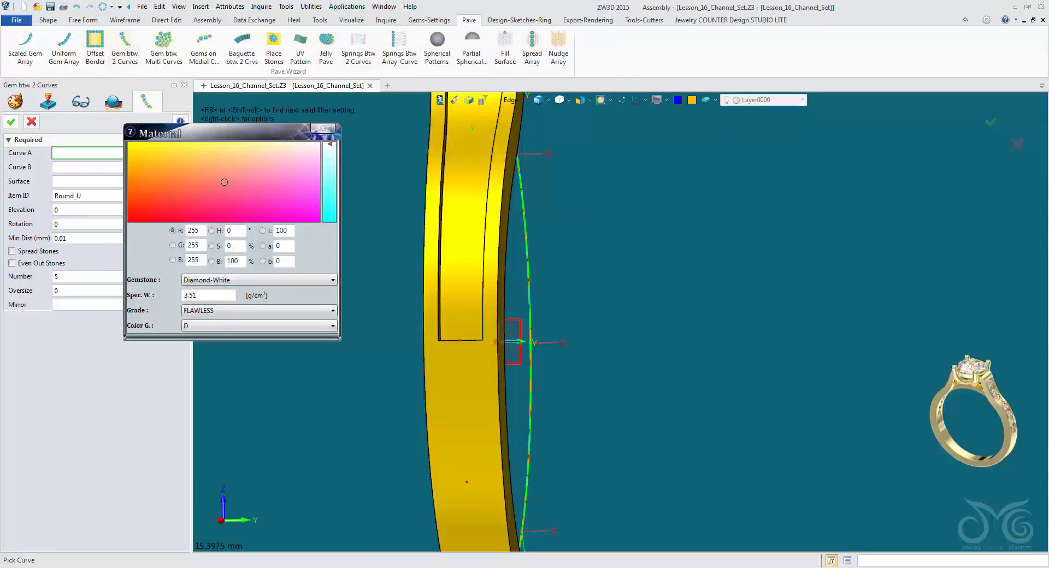
pyautogui.click(323, 129)
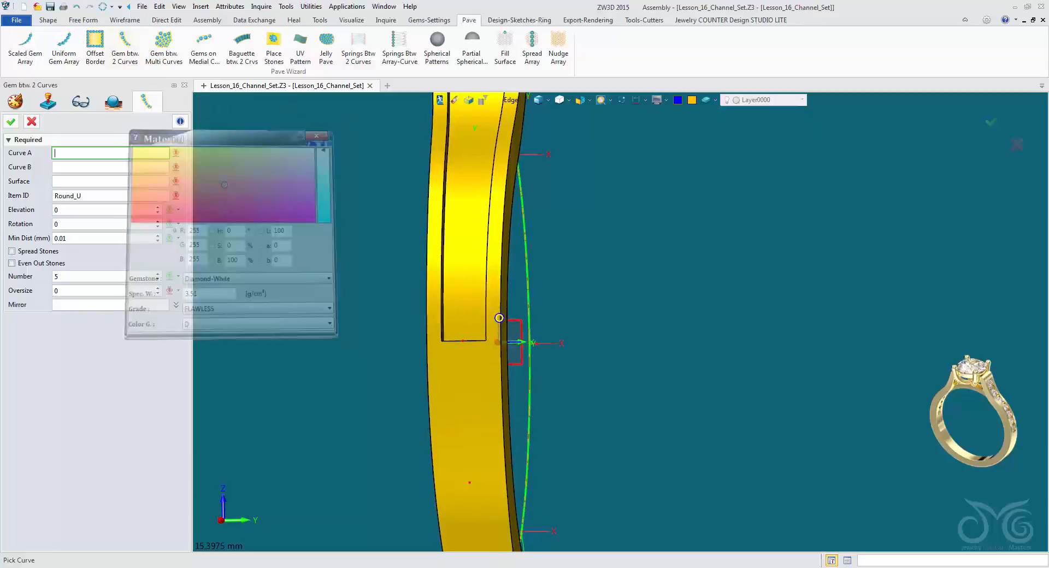
pyautogui.moveTo(499, 317); pyautogui.dragTo(469, 541, button='middle')
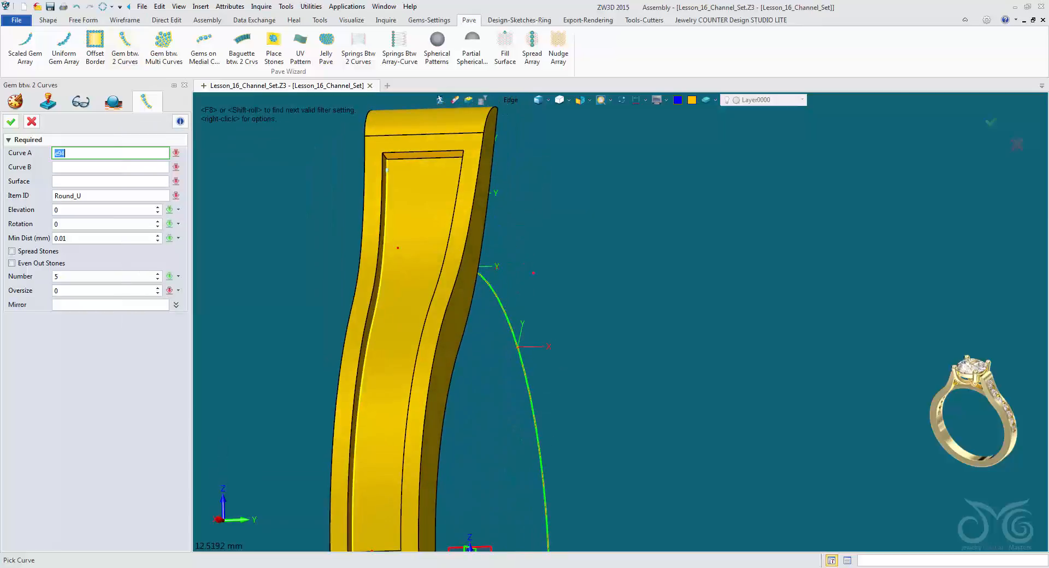
pyautogui.moveTo(390, 180); pyautogui.dragTo(569, 191, button='right')
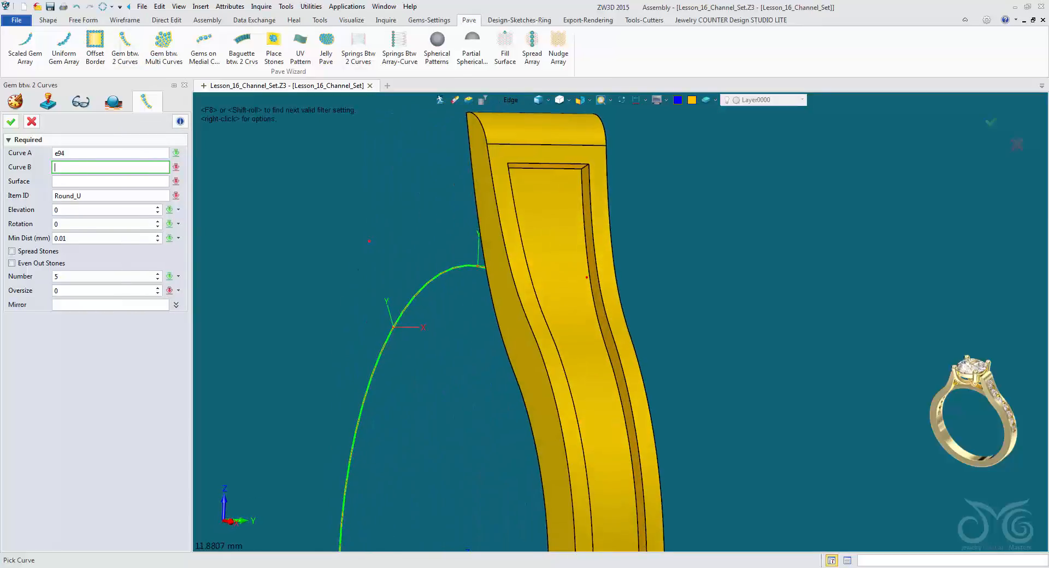
pyautogui.moveTo(618, 321); pyautogui.dragTo(570, 266, button='right')
pyautogui.click(570, 267)
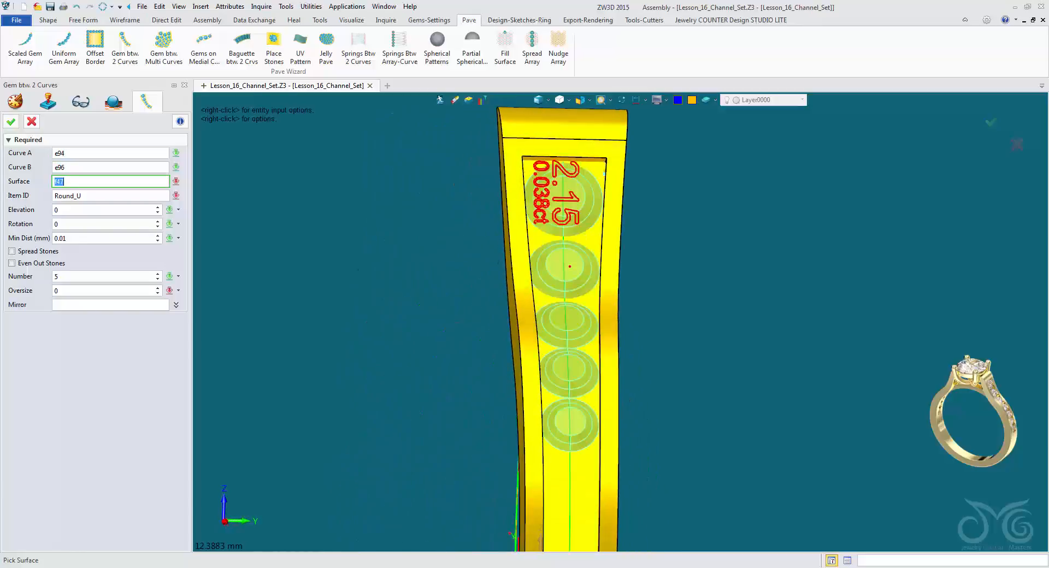
pyautogui.moveTo(611, 309)
pyautogui.mouseDown(button='right')
pyautogui.moveTo(606, 221)
pyautogui.moveTo(621, 315)
pyautogui.mouseUp(button='right')
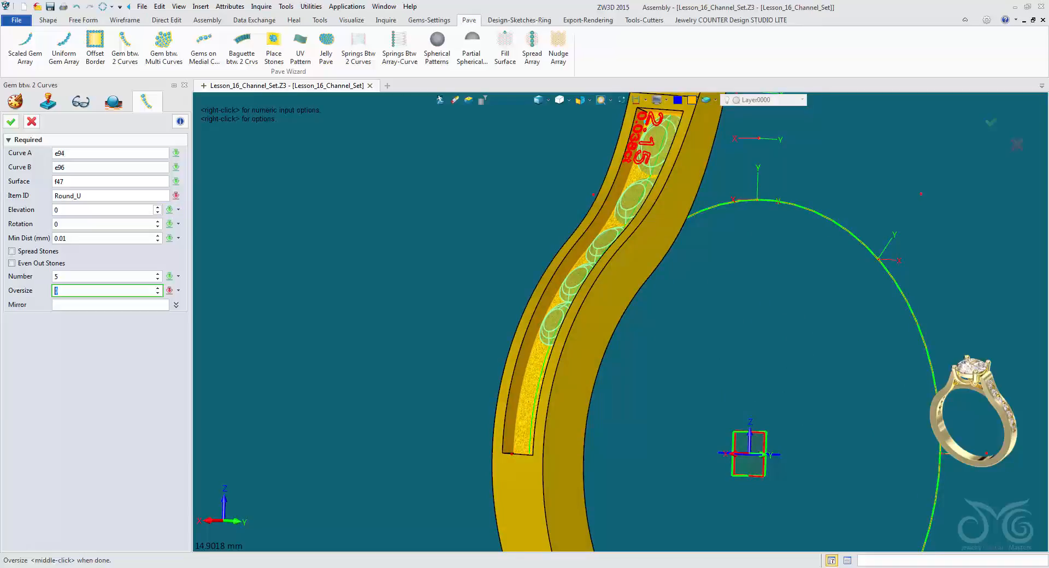
# Set the stones' elevation to 0.2 and create seven stones spread along the channel.
pyautogui.click(82, 210)
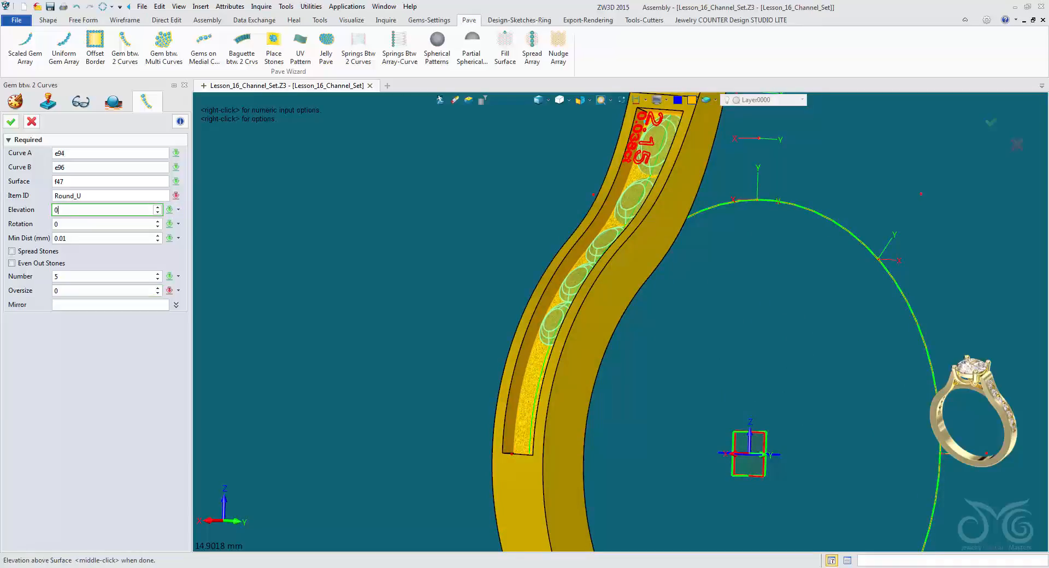
pyautogui.write('5')
pyautogui.moveTo(622, 323); pyautogui.dragTo(622, 290, button='right')
pyautogui.click(12, 251)
pyautogui.click(98, 277)
pyautogui.click(158, 274)
pyautogui.click(158, 274)
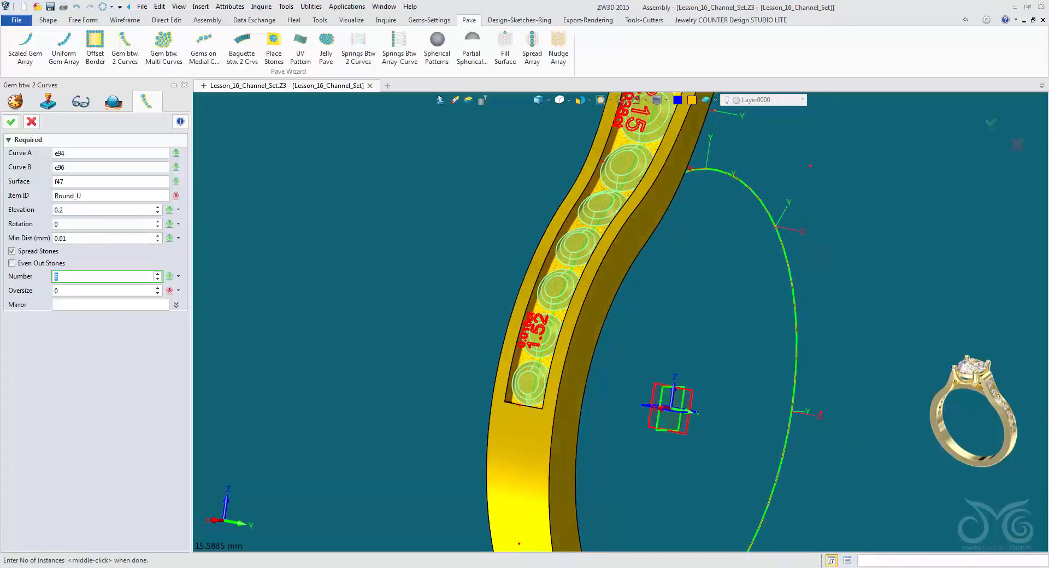
pyautogui.moveTo(621, 290); pyautogui.dragTo(621, 306, button='middle')
pyautogui.moveTo(621, 306)
pyautogui.mouseDown(button='right')
pyautogui.moveTo(630, 310)
pyautogui.moveTo(618, 325)
pyautogui.moveTo(629, 318)
pyautogui.moveTo(618, 322)
pyautogui.mouseUp(button='right')
pyautogui.middleClick(618, 322)
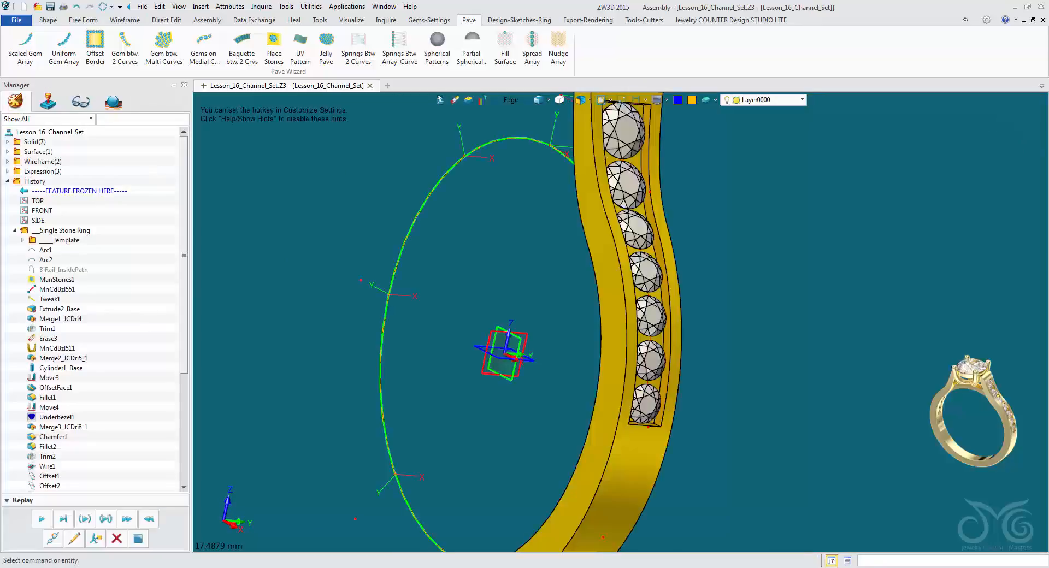
# Examine the seating and spacing of the stones in the channel from several angles.
pyautogui.moveTo(626, 319); pyautogui.dragTo(621, 355, button='right')
pyautogui.moveTo(626, 420); pyautogui.dragTo(614, 451, button='right')
pyautogui.moveTo(613, 451); pyautogui.dragTo(572, 535, button='middle')
pyautogui.scroll(2, 572, 535)
pyautogui.moveTo(572, 535); pyautogui.dragTo(554, 528, button='right')
pyautogui.moveTo(557, 546); pyautogui.dragTo(547, 426, button='right')
pyautogui.scroll(-1, 563, 543)
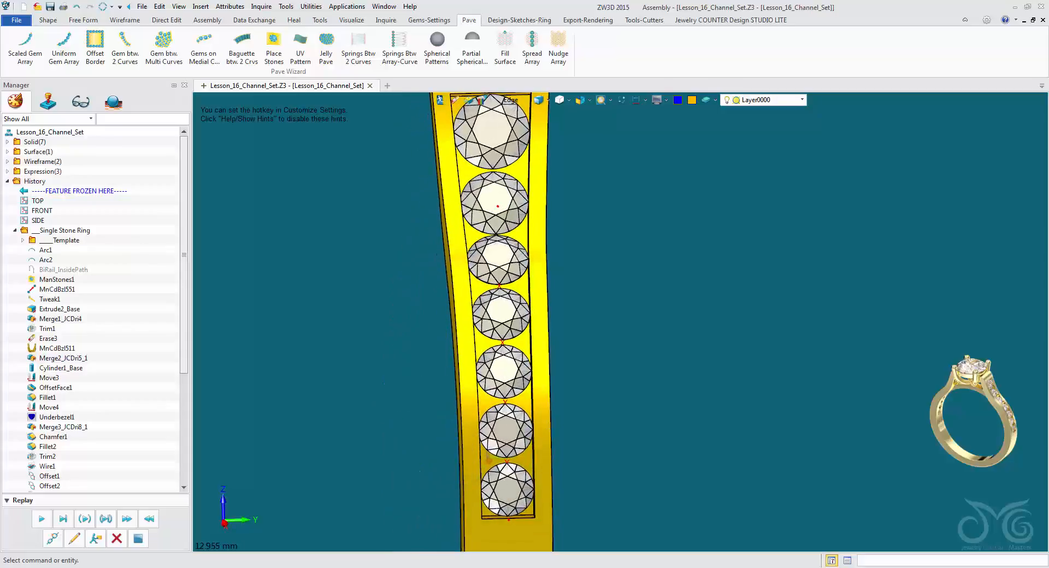
pyautogui.scroll(3, 591, 117)
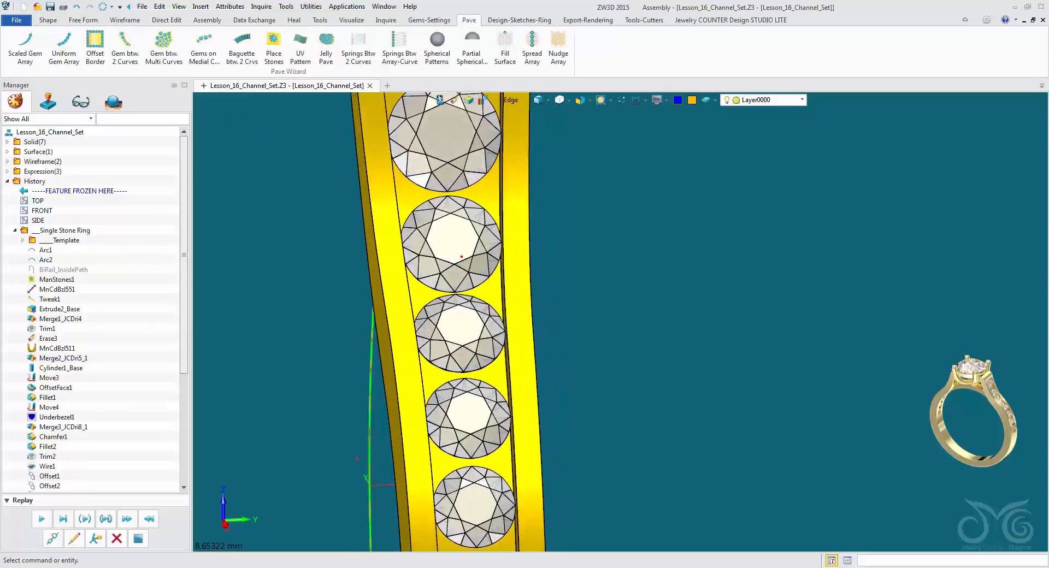
pyautogui.moveTo(591, 263); pyautogui.dragTo(569, 264, button='right')
pyautogui.scroll(-4, 683, 259)
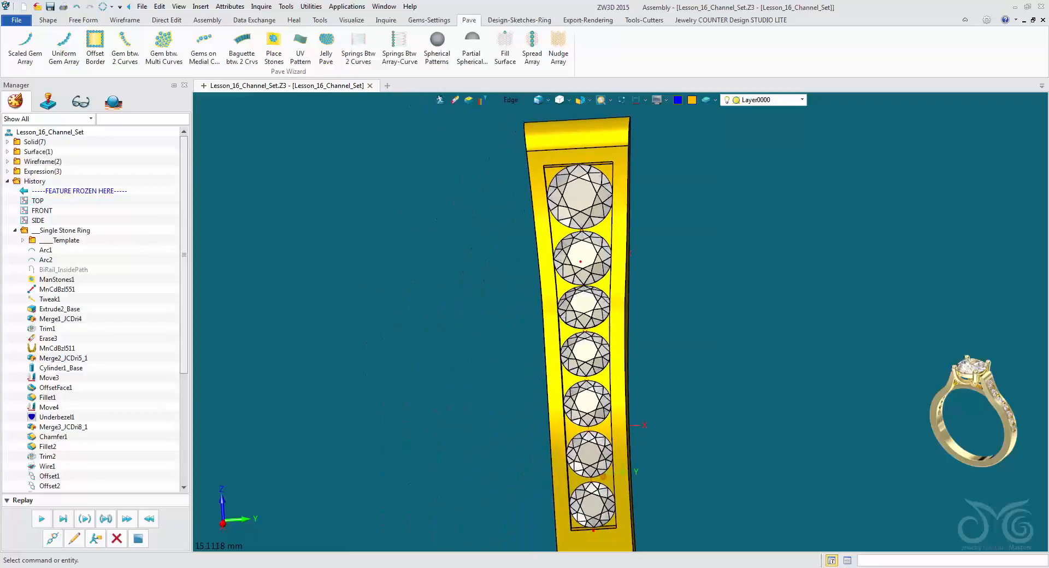
# Set up a face offset of -2.35 on the channel floor with newly created side faces, reaching past the shank's inner surface.
pyautogui.click(48, 20)
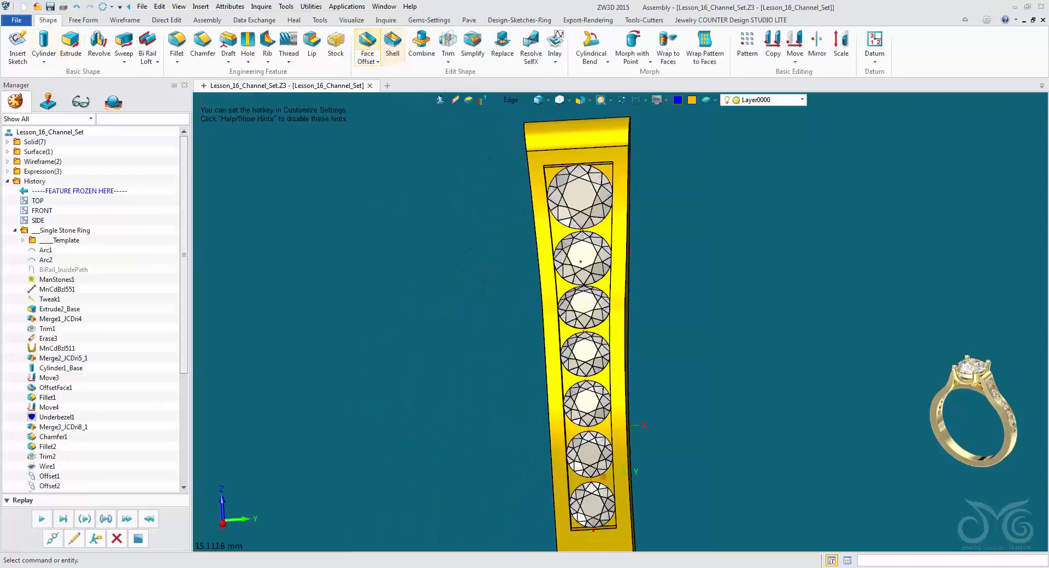
pyautogui.click(368, 47)
pyautogui.scroll(3, 631, 383)
pyautogui.click(634, 409)
pyautogui.scroll(1, 635, 409)
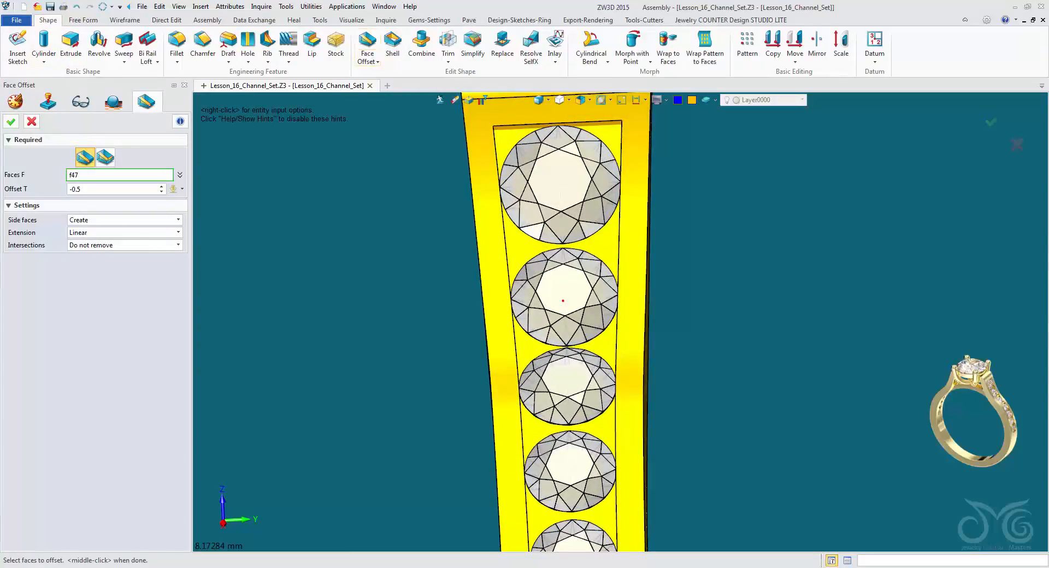
pyautogui.moveTo(623, 350); pyautogui.dragTo(754, 301, button='right')
pyautogui.scroll(-3, 694, 311)
pyautogui.moveTo(711, 286); pyautogui.dragTo(661, 287)
pyautogui.moveTo(661, 306); pyautogui.dragTo(678, 279, button='right')
pyautogui.scroll(-4, 653, 301)
pyautogui.scroll(-1, 677, 279)
pyautogui.moveTo(678, 279); pyautogui.dragTo(686, 351, button='middle')
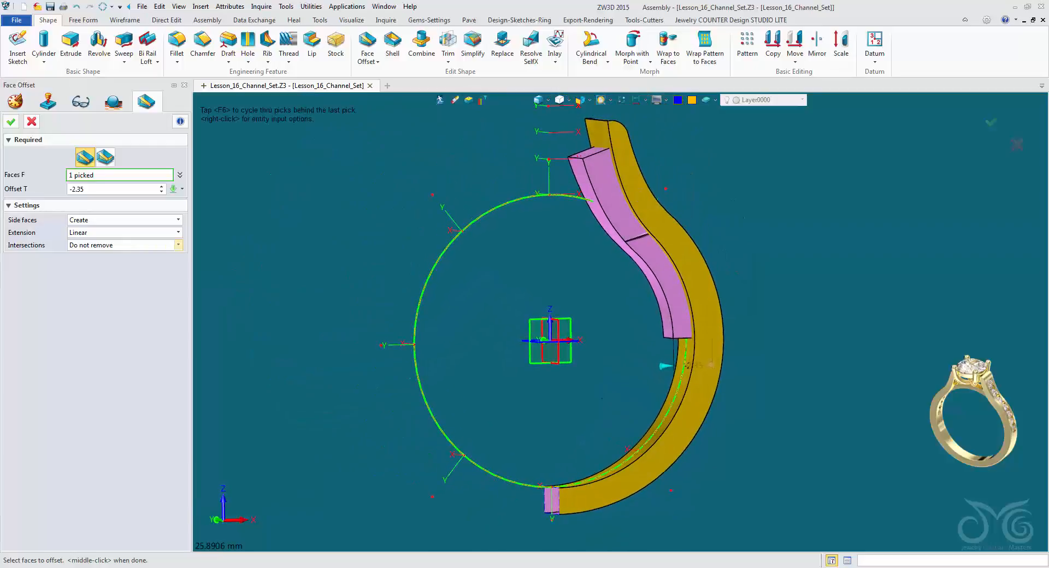
# Set the face offset to remove all intersections and complete it, opening the channel through the shank.
pyautogui.click(178, 245)
pyautogui.click(124, 264)
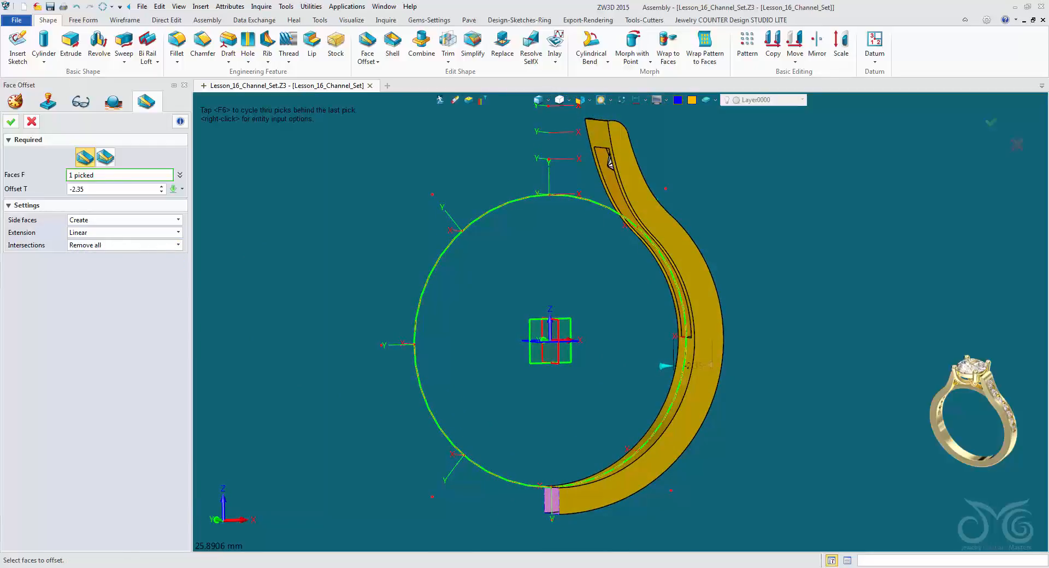
pyautogui.moveTo(481, 322); pyautogui.dragTo(635, 324, button='right')
pyautogui.scroll(2, 592, 368)
pyautogui.click(11, 122)
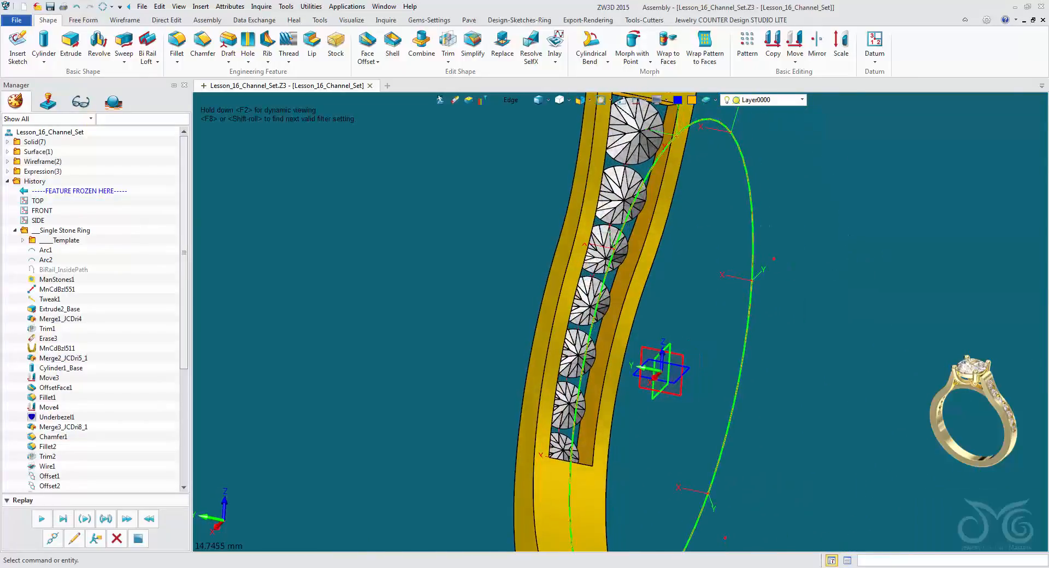
# Examine the opened channel and the stones inside it from the shank's inner and outer sides.
pyautogui.moveTo(635, 325); pyautogui.dragTo(591, 269, button='right')
pyautogui.scroll(2, 532, 360)
pyautogui.scroll(-2, 621, 321)
pyautogui.scroll(2, 549, 357)
pyautogui.moveTo(590, 269); pyautogui.dragTo(518, 388, button='middle')
pyautogui.scroll(1, 548, 356)
pyautogui.moveTo(518, 388)
pyautogui.mouseDown(button='right')
pyautogui.moveTo(508, 400)
pyautogui.moveTo(520, 390)
pyautogui.mouseUp(button='right')
pyautogui.moveTo(520, 390); pyautogui.dragTo(496, 298, button='middle')
pyautogui.moveTo(496, 297); pyautogui.dragTo(507, 319, button='right')
pyautogui.scroll(-2, 496, 297)
pyautogui.moveTo(507, 318); pyautogui.dragTo(523, 347, button='middle')
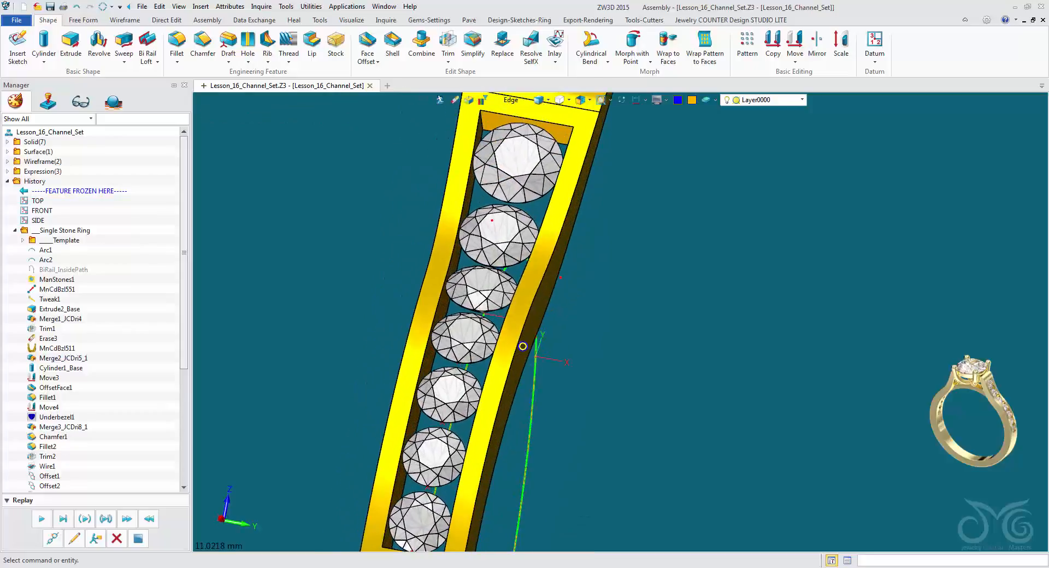
pyautogui.moveTo(522, 347); pyautogui.dragTo(523, 357, button='right')
pyautogui.moveTo(524, 357); pyautogui.dragTo(522, 312, button='middle')
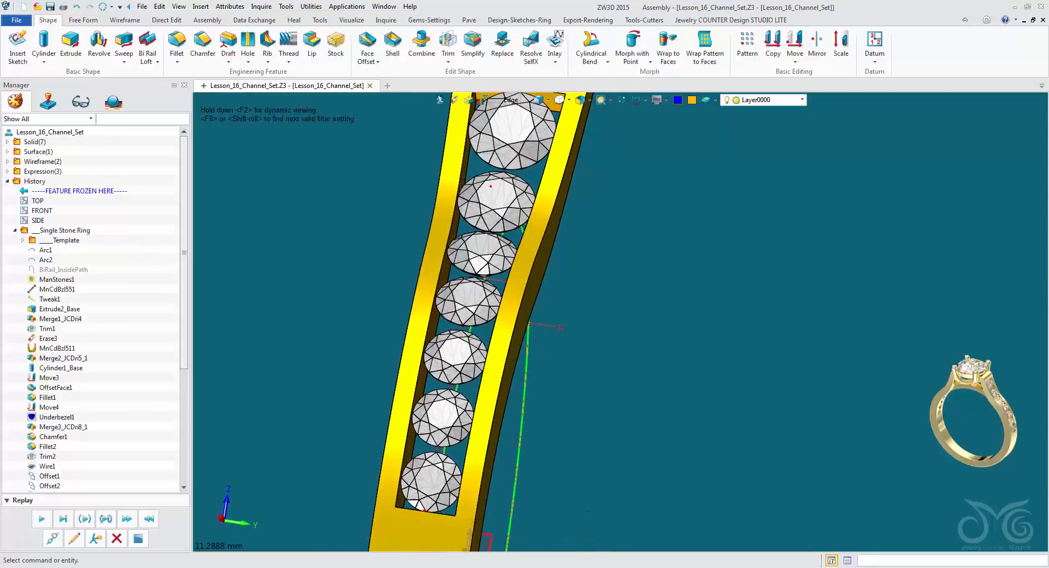
pyautogui.moveTo(522, 312); pyautogui.dragTo(528, 307, button='right')
pyautogui.scroll(-2, 534, 304)
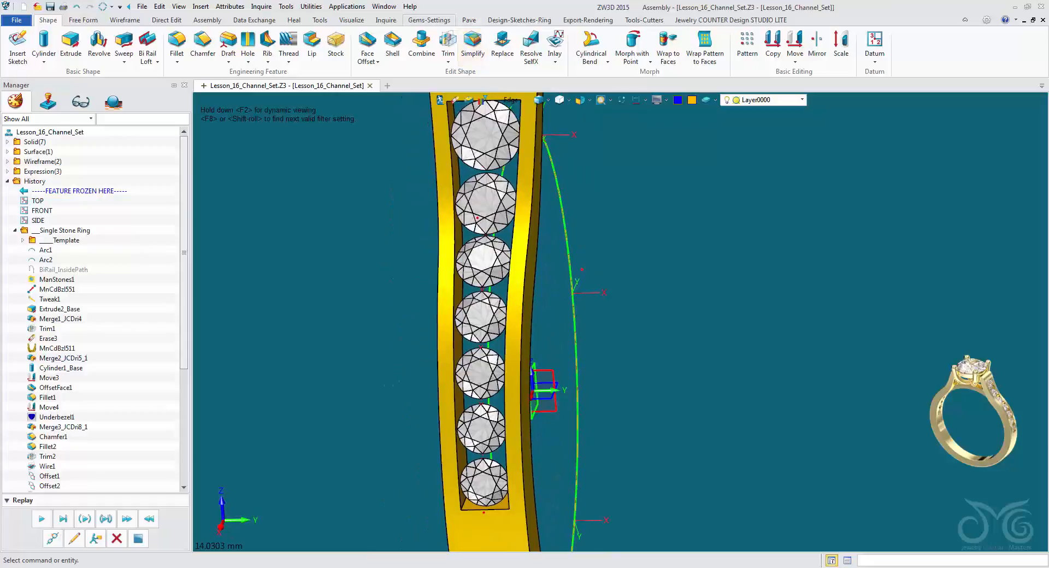
# Inquire the size and carat weight of the uppermost stone in the channel.
pyautogui.click(430, 19)
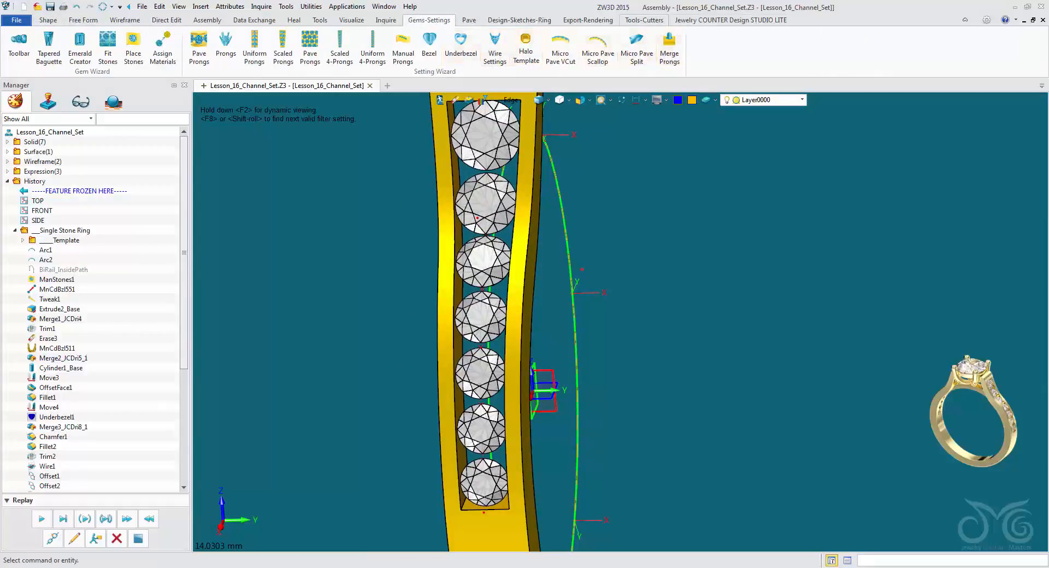
pyautogui.click(645, 20)
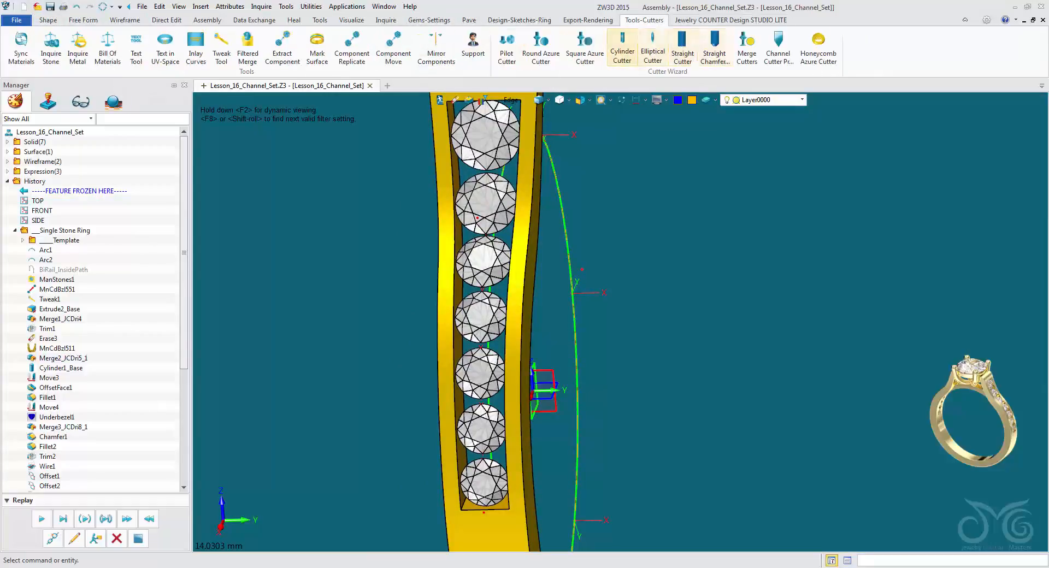
pyautogui.click(51, 49)
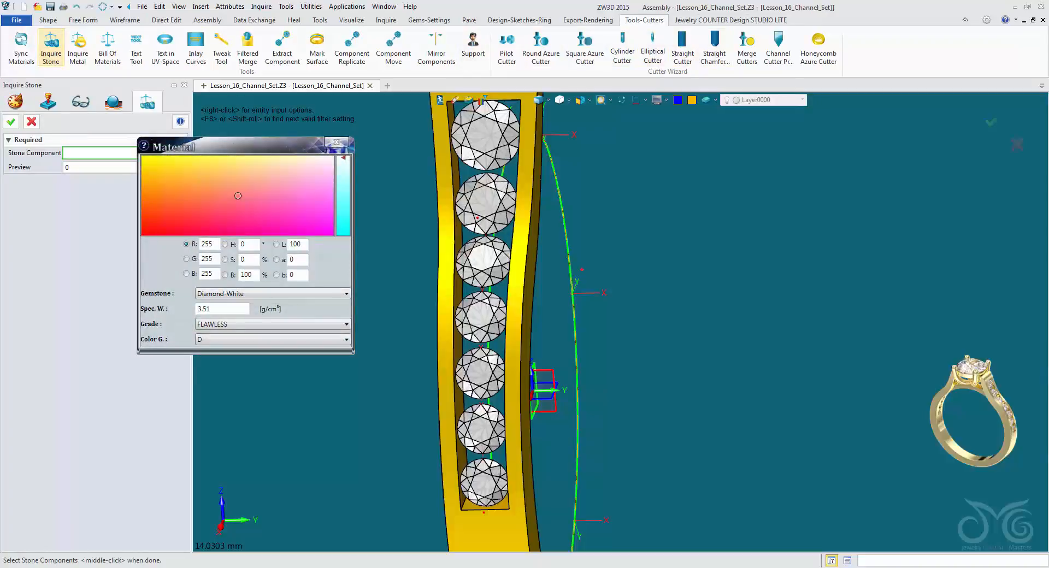
pyautogui.moveTo(527, 305); pyautogui.dragTo(556, 360, button='right')
pyautogui.scroll(2, 544, 314)
pyautogui.click(519, 158)
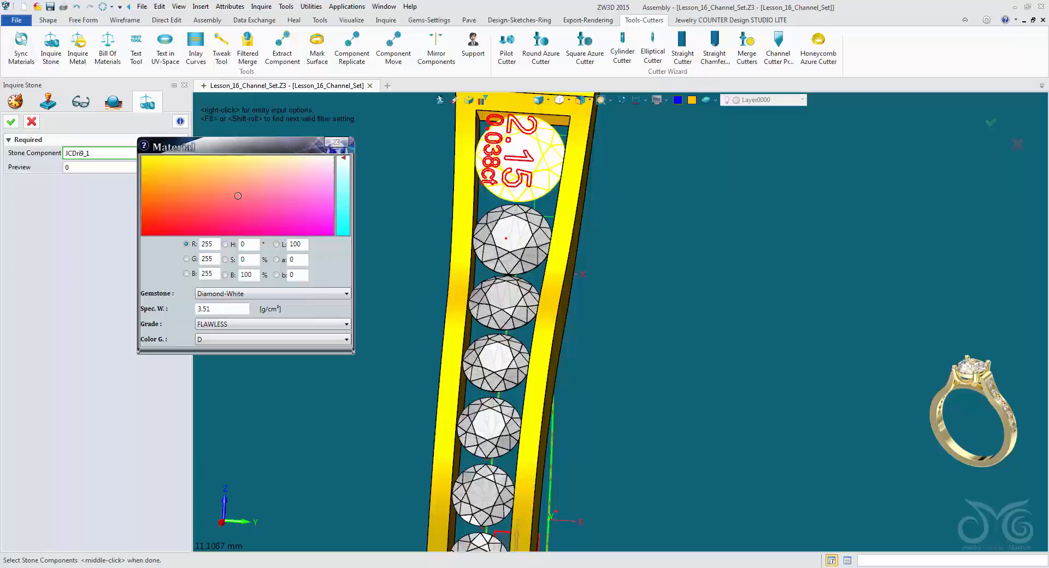
# Inquire the sizes and carat weights of the remaining channel stones one after another below the uppermost stone, and close the inquiry.
pyautogui.click(538, 256)
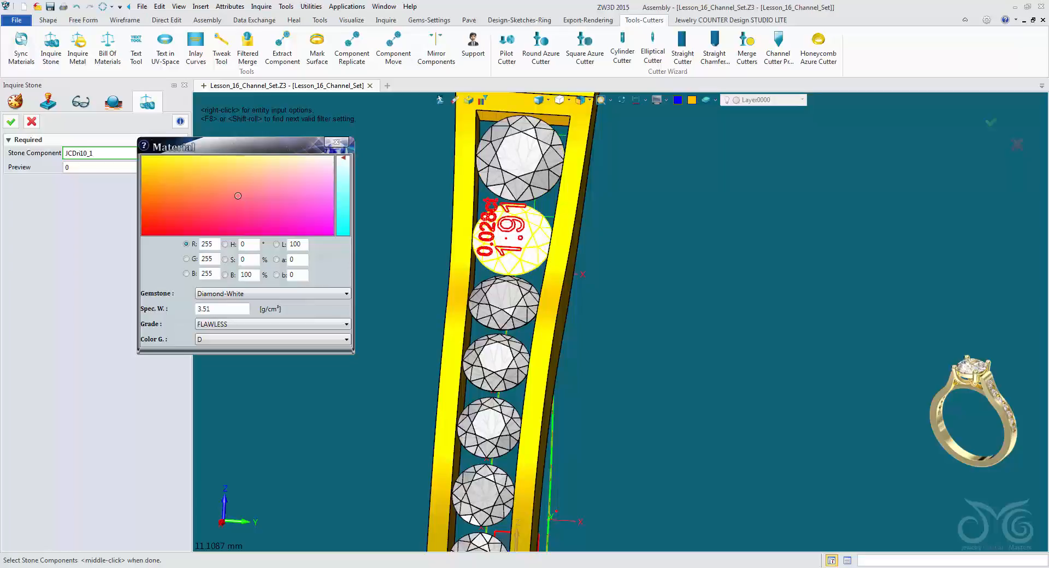
pyautogui.click(513, 308)
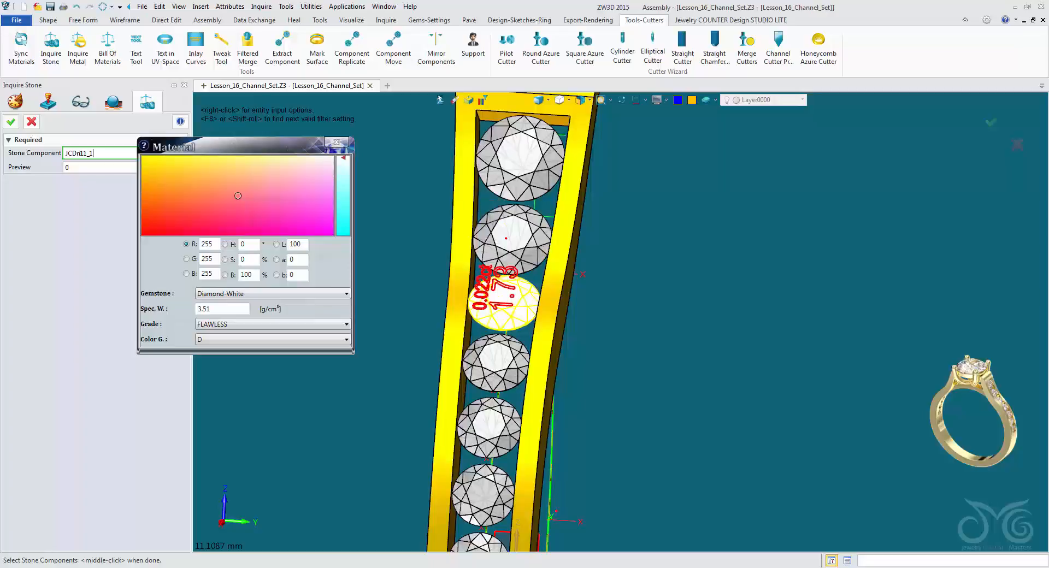
pyautogui.click(497, 363)
pyautogui.moveTo(549, 362); pyautogui.dragTo(560, 256, button='right')
pyautogui.click(498, 382)
pyautogui.click(494, 446)
pyautogui.click(490, 456)
pyautogui.middleClick(560, 256)
pyautogui.middleClick(560, 256)
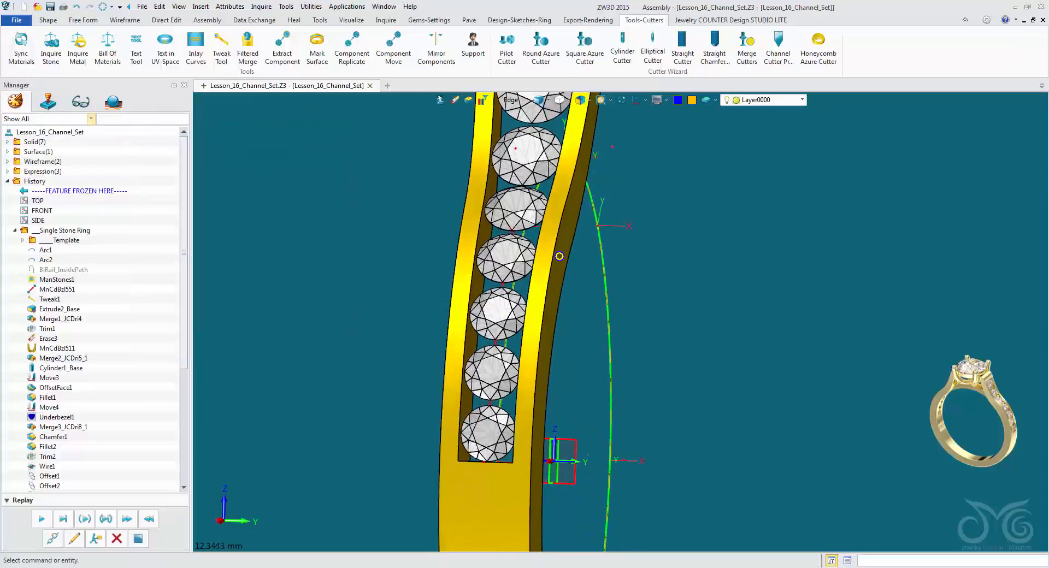
# Start a round underbezel with a gem length of 2.15 and position it at the uppermost channel stone.
pyautogui.scroll(-2, 560, 256)
pyautogui.moveTo(559, 257); pyautogui.dragTo(595, 389, button='middle')
pyautogui.moveTo(594, 390); pyautogui.dragTo(621, 324, button='right')
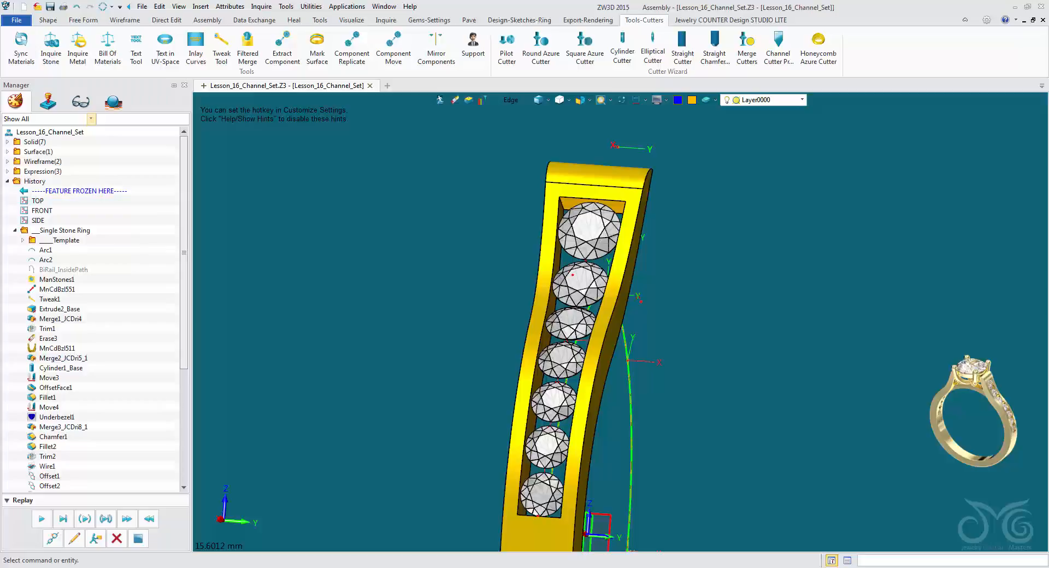
pyautogui.click(429, 20)
pyautogui.click(461, 46)
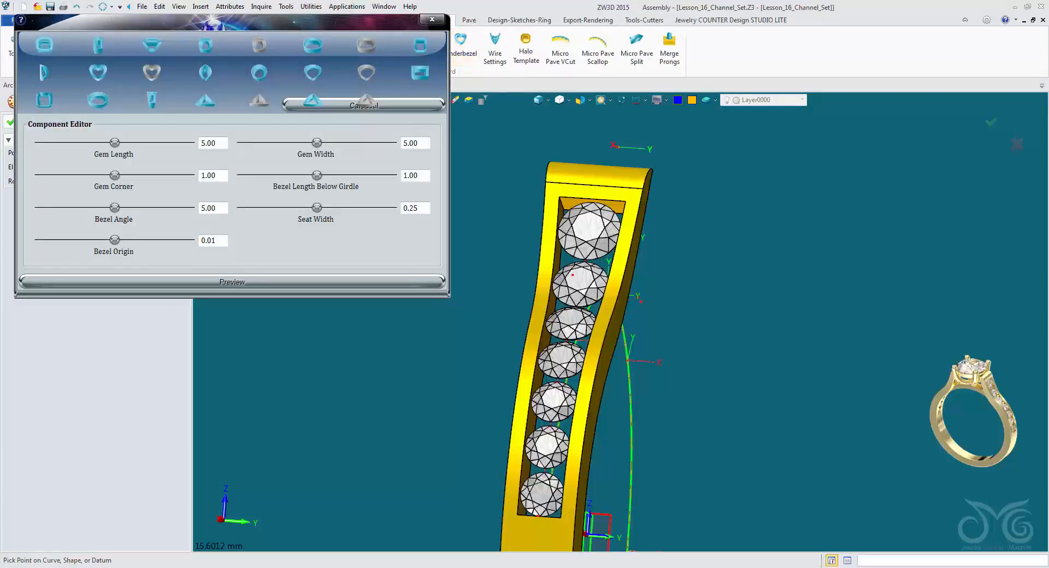
pyautogui.click(101, 104)
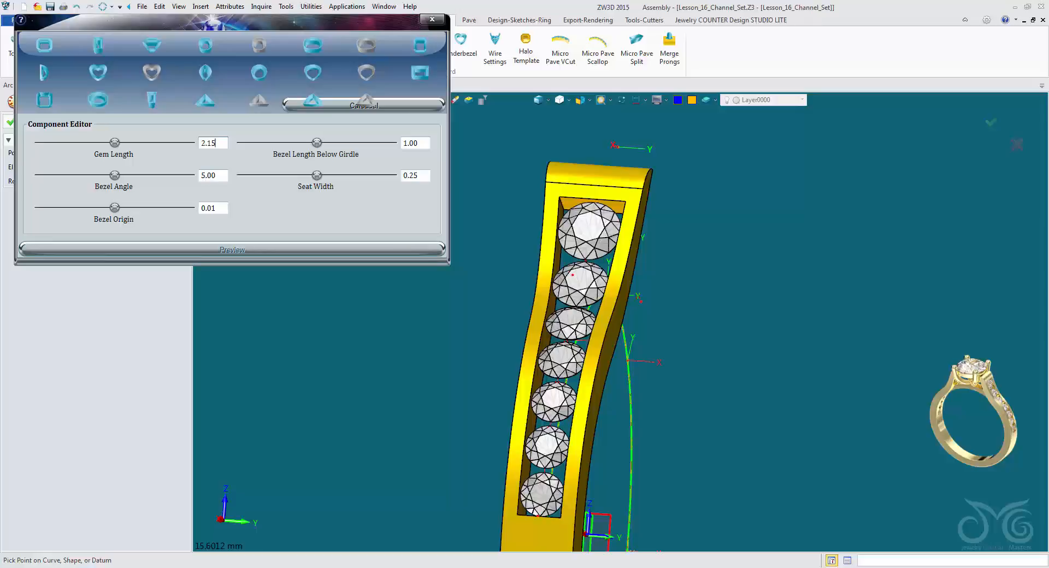
pyautogui.write('2.15')
pyautogui.press('Return')
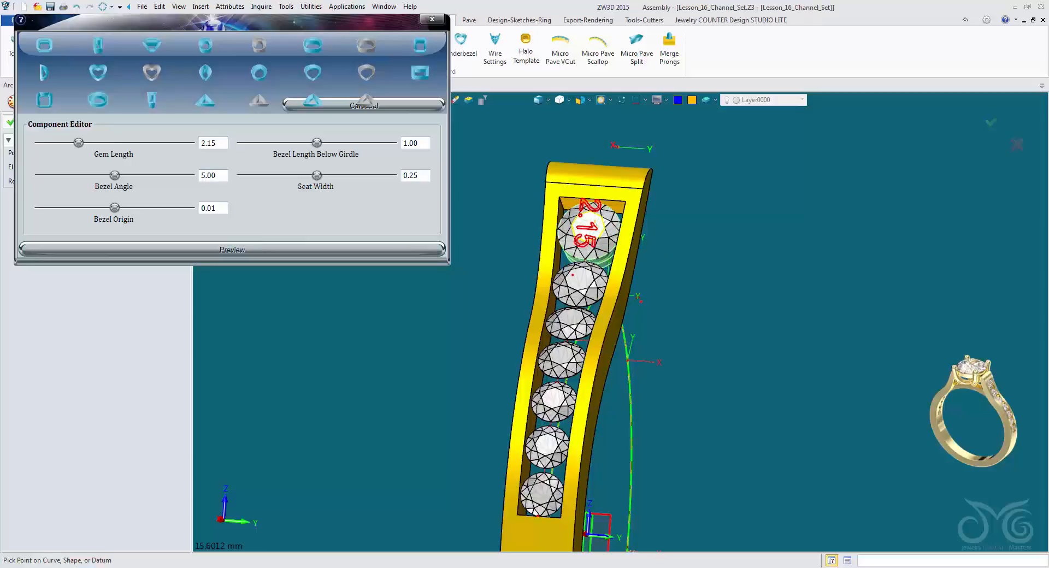
pyautogui.click(593, 225)
pyautogui.moveTo(621, 322); pyautogui.dragTo(623, 284, button='right')
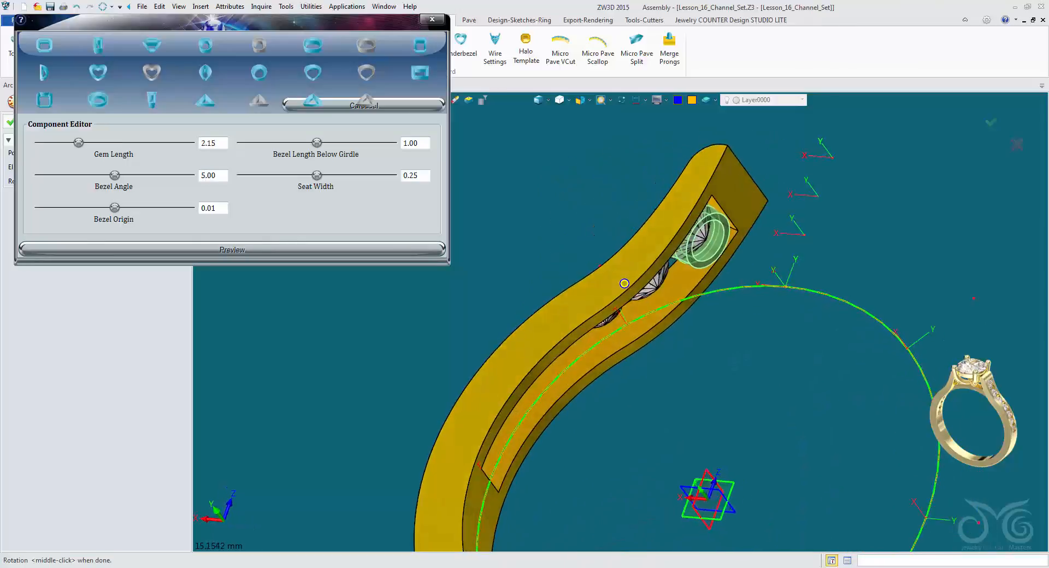
# Set the uppermost stone's bezel length below girdle to 2.00 and preview it.
pyautogui.scroll(3, 621, 342)
pyautogui.moveTo(621, 344); pyautogui.dragTo(604, 386, button='middle')
pyautogui.moveTo(604, 386); pyautogui.dragTo(597, 371, button='right')
pyautogui.moveTo(424, 143); pyautogui.dragTo(402, 143)
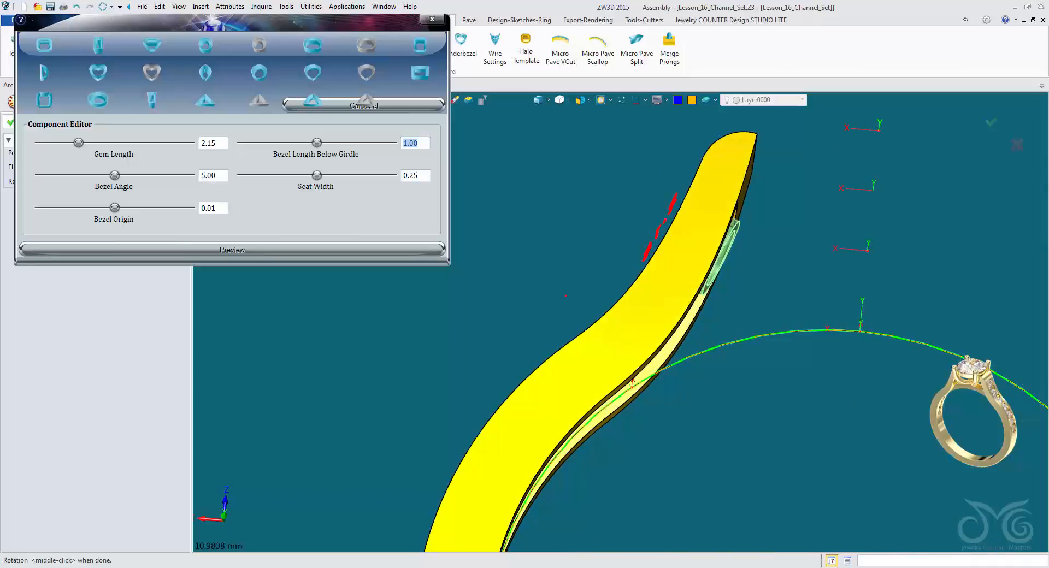
pyautogui.moveTo(623, 323); pyautogui.dragTo(596, 272, button='right')
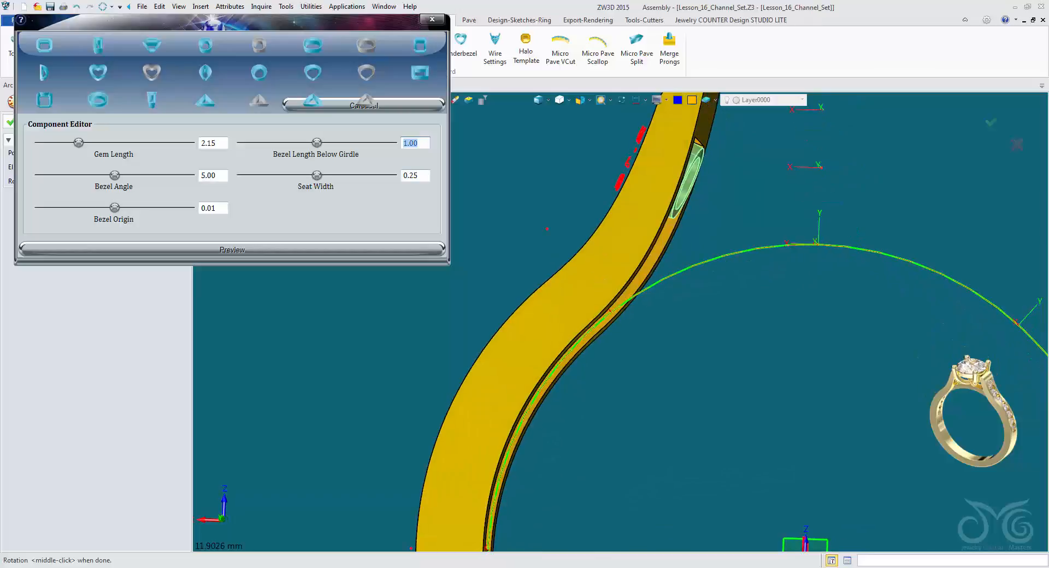
pyautogui.write('2')
pyautogui.click(233, 250)
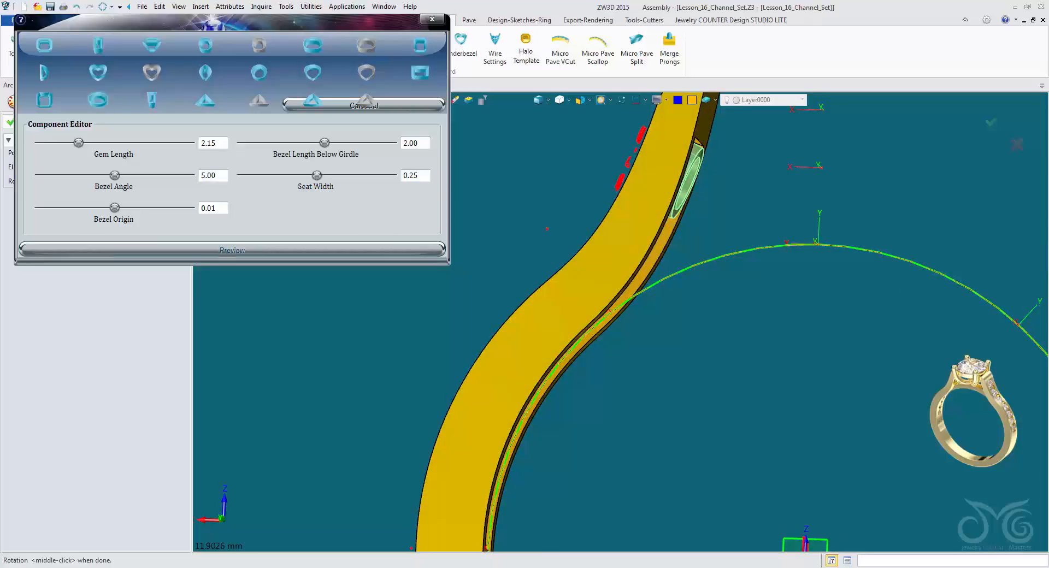
pyautogui.moveTo(603, 285); pyautogui.dragTo(553, 286, button='right')
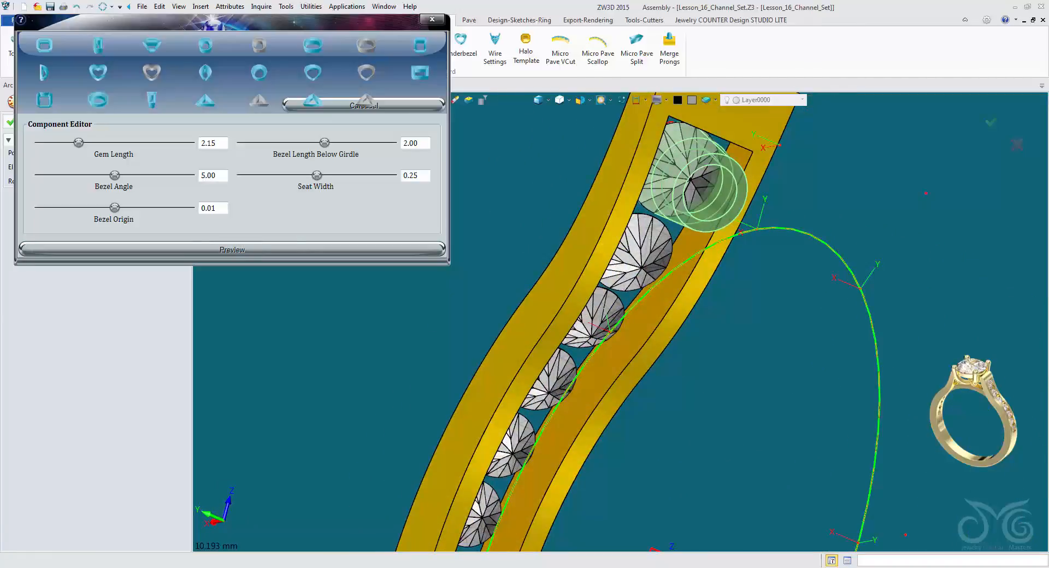
# Set the uppermost stone's bezel seat width to 0.40 and complete the underbezel.
pyautogui.doubleClick(411, 176)
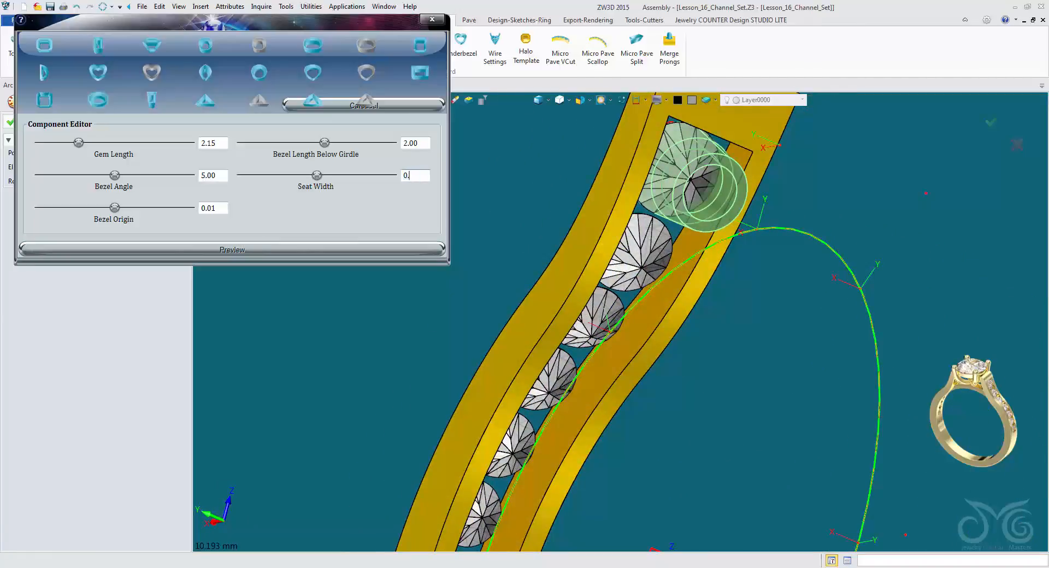
pyautogui.write('0.4')
pyautogui.press('Return')
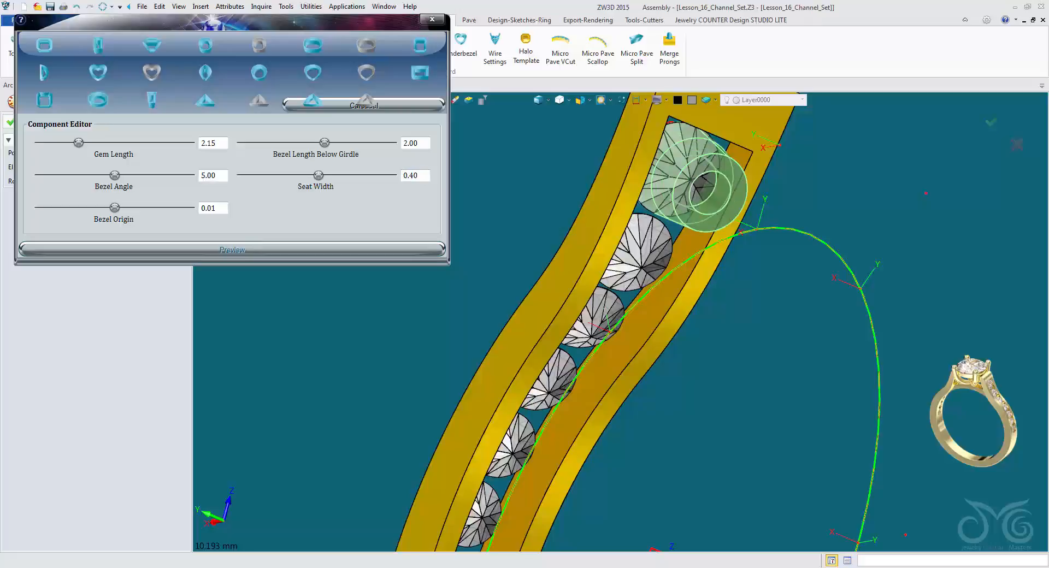
pyautogui.moveTo(623, 313); pyautogui.dragTo(612, 243, button='right')
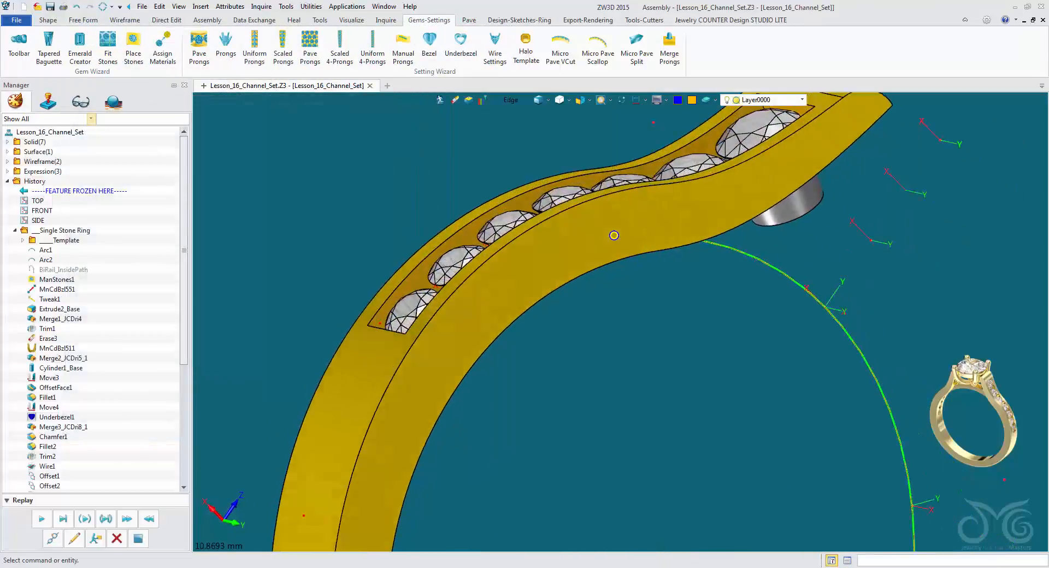
# Start another round underbezel with a gem length of 1.91 for the second channel stone.
pyautogui.scroll(5, 601, 317)
pyautogui.moveTo(625, 350); pyautogui.dragTo(617, 230, button='right')
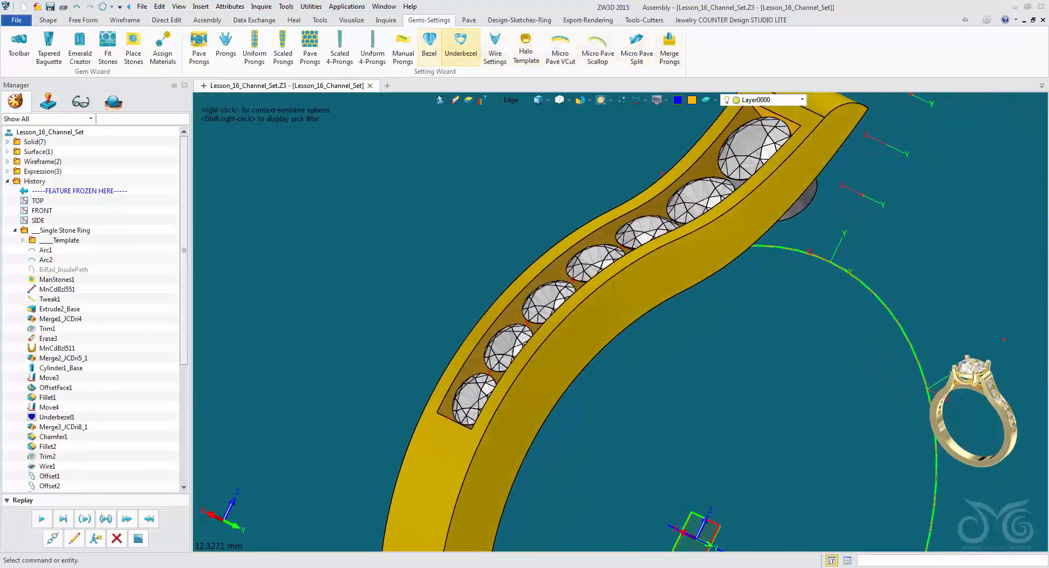
pyautogui.click(462, 46)
pyautogui.click(112, 113)
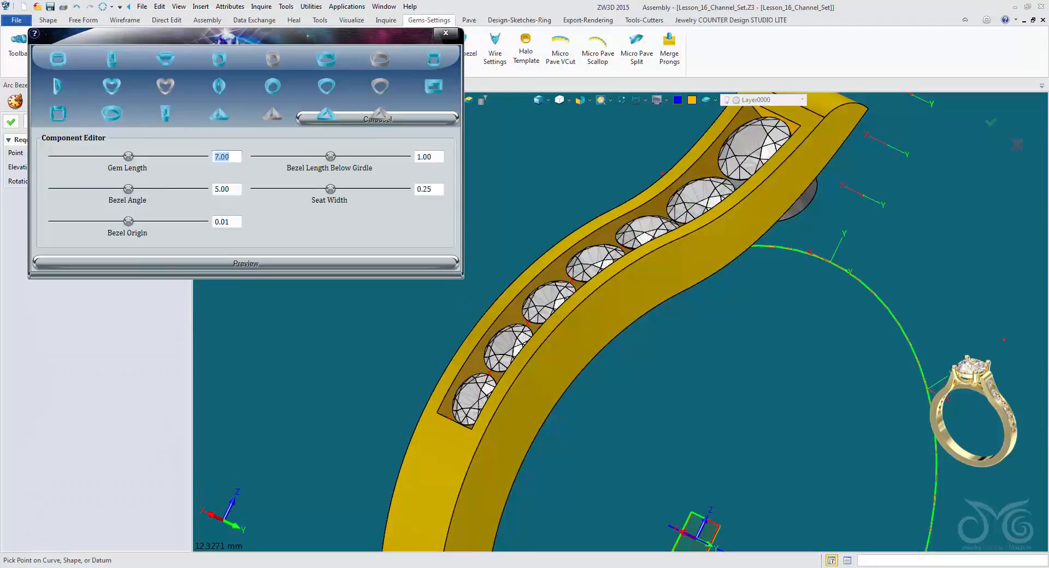
pyautogui.moveTo(617, 317); pyautogui.dragTo(636, 333, button='right')
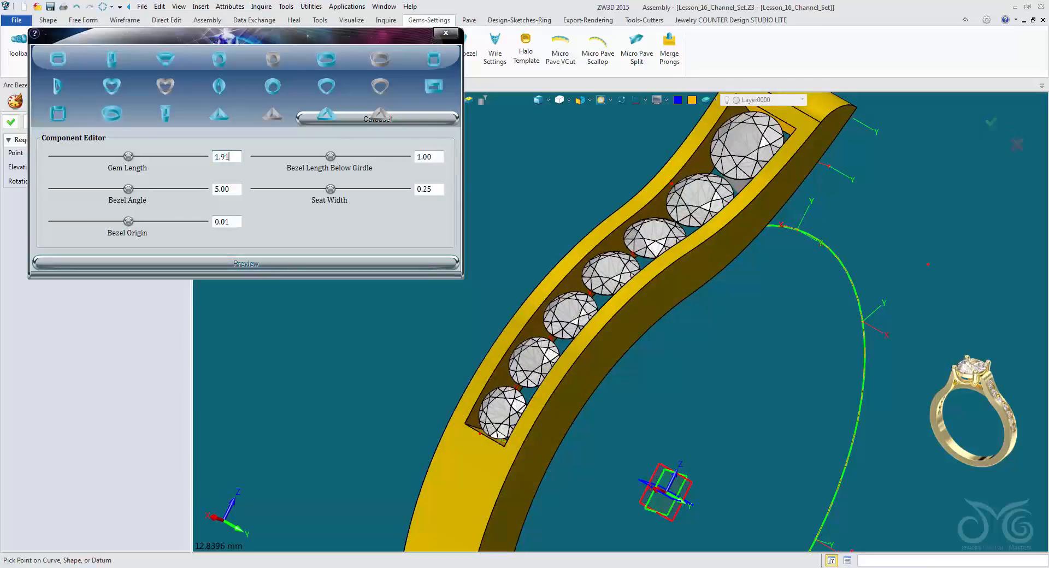
pyautogui.press('Return')
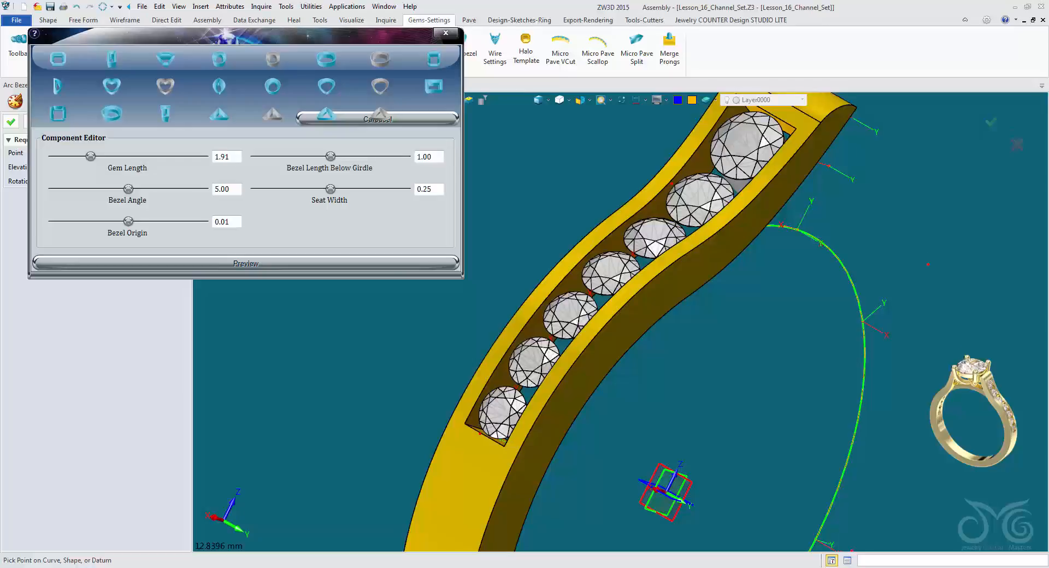
# Set the bezel length below girdle to 2 and seat width to 0.40, and complete the underbezel at the second stone.
pyautogui.press('Tab')
pyautogui.write('2')
pyautogui.press('Tab')
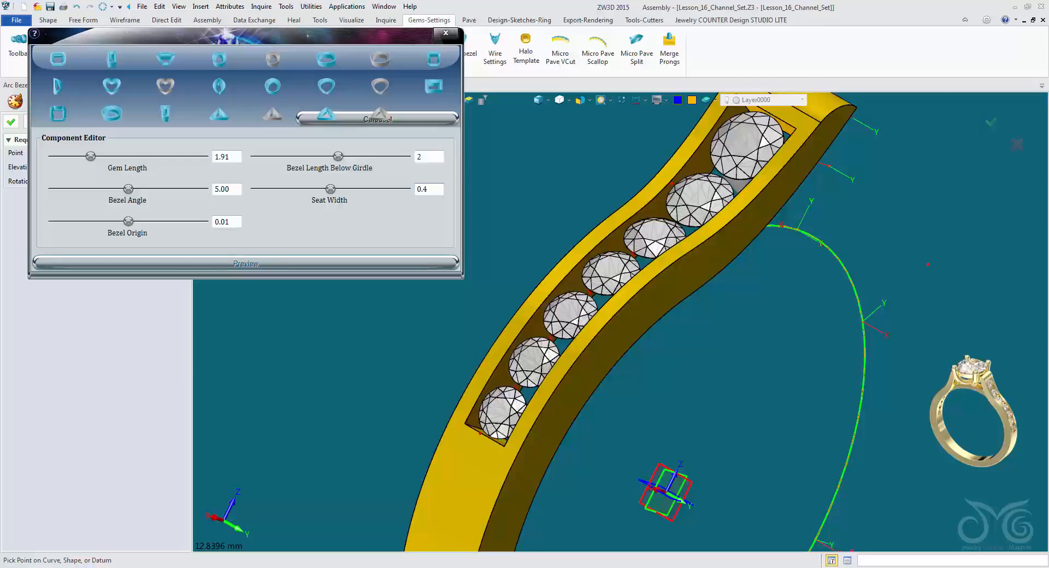
pyautogui.press('Tab')
pyautogui.moveTo(618, 365); pyautogui.dragTo(618, 346, button='right')
pyautogui.scroll(2, 619, 346)
pyautogui.moveTo(723, 224); pyautogui.dragTo(618, 311, button='right')
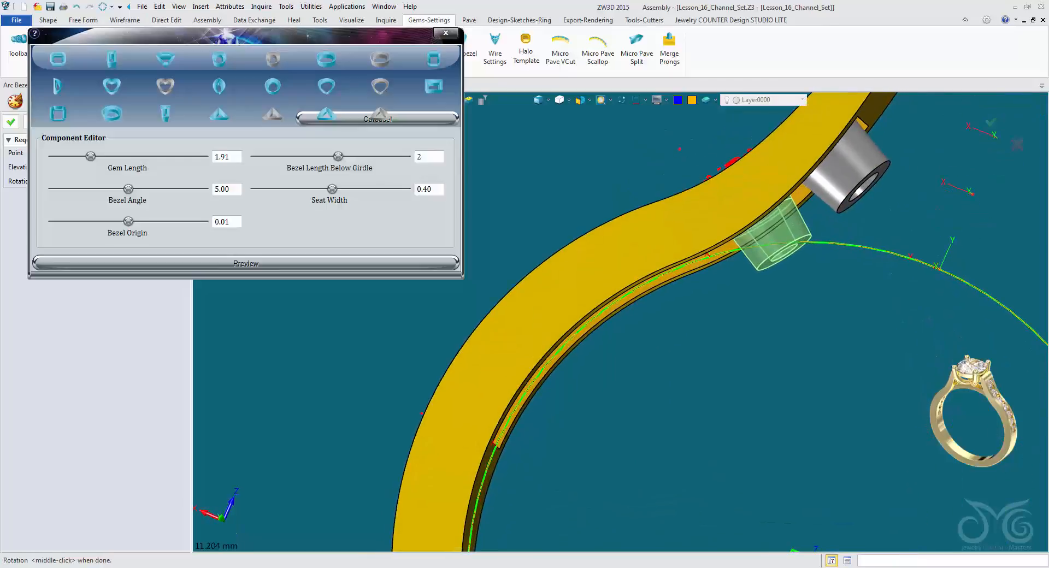
pyautogui.moveTo(293, 35); pyautogui.dragTo(351, 26)
pyautogui.moveTo(618, 311); pyautogui.dragTo(630, 317, button='right')
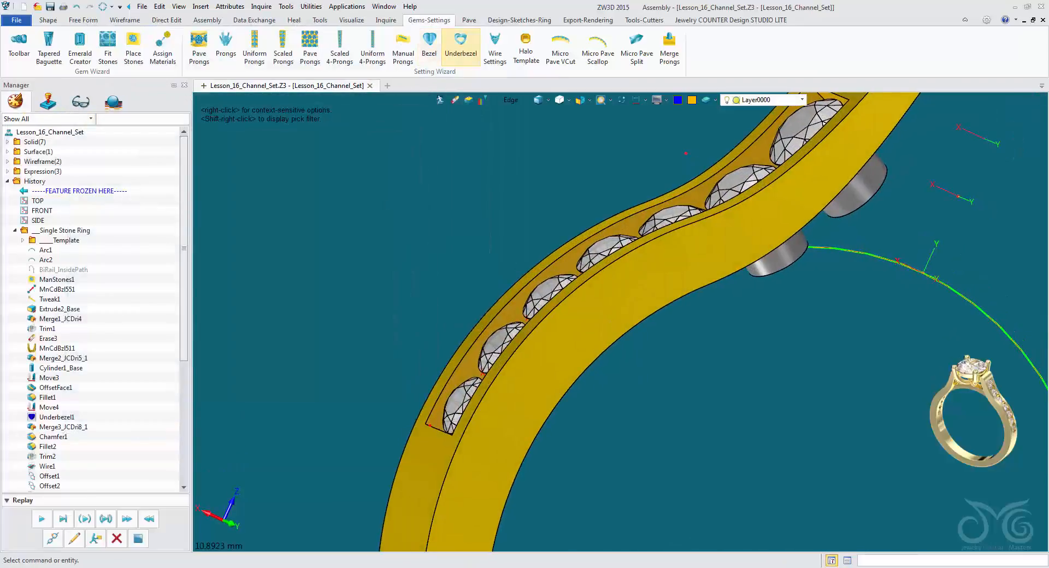
# Add a round underbezel to the third channel stone with gem length 1.73, length below girdle 2.00 and seat width 0.40.
pyautogui.click(461, 46)
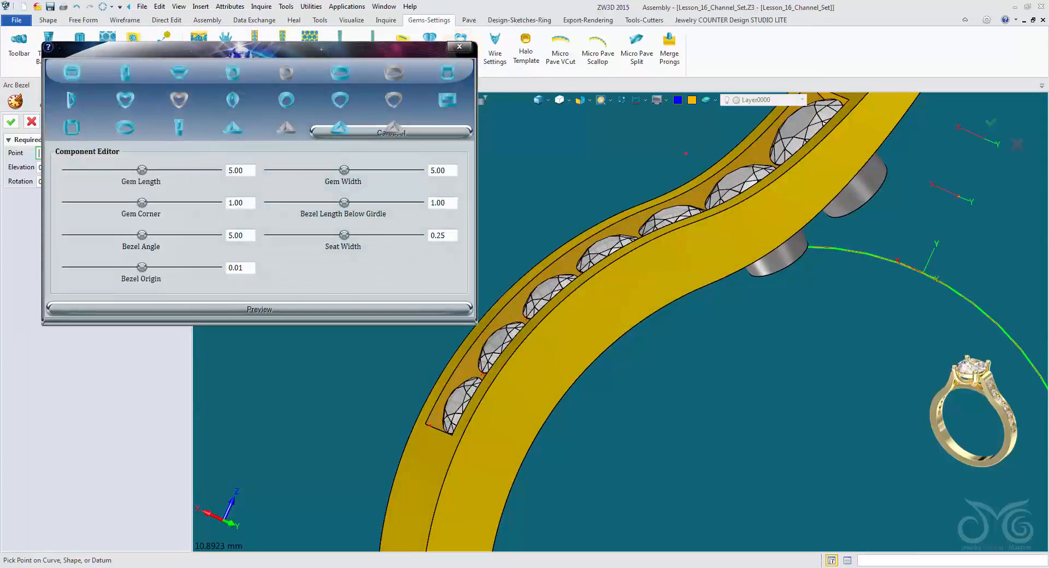
pyautogui.moveTo(621, 318)
pyautogui.mouseDown(button='right')
pyautogui.moveTo(670, 328)
pyautogui.moveTo(707, 389)
pyautogui.moveTo(703, 407)
pyautogui.moveTo(694, 363)
pyautogui.mouseUp(button='right')
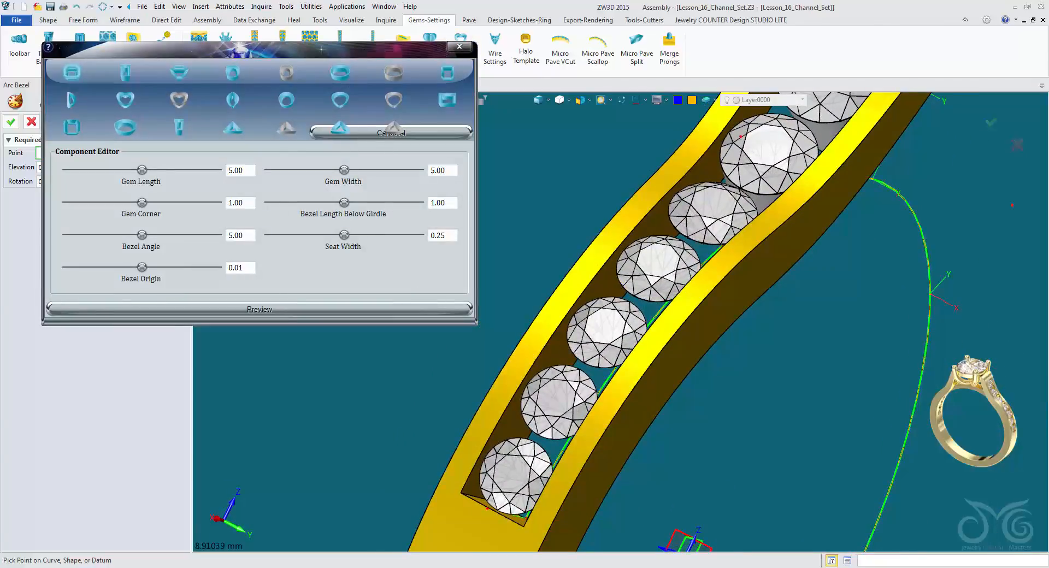
pyautogui.click(126, 127)
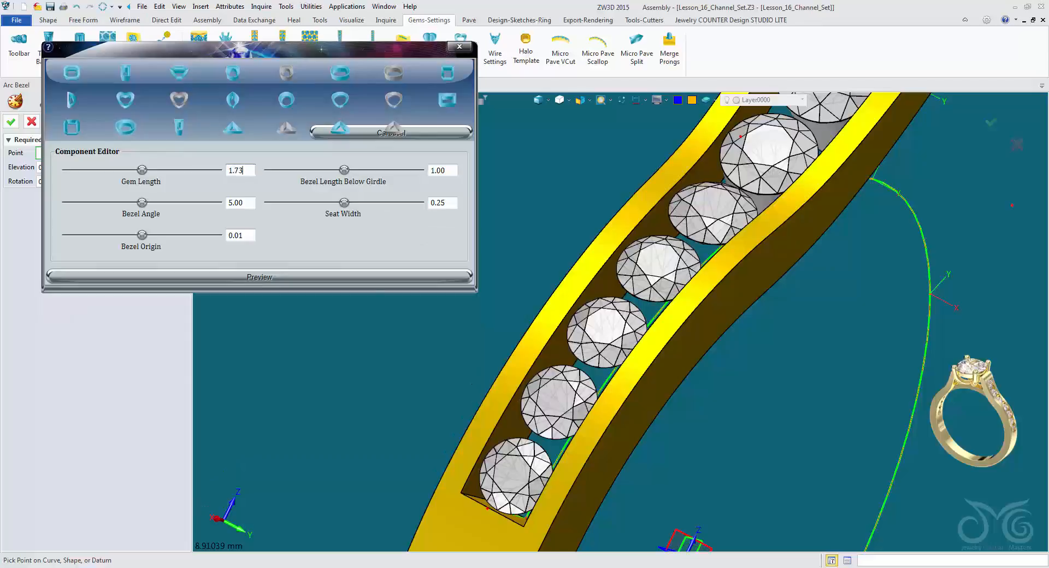
pyautogui.press('Tab')
pyautogui.press('Tab')
pyautogui.write('0.')
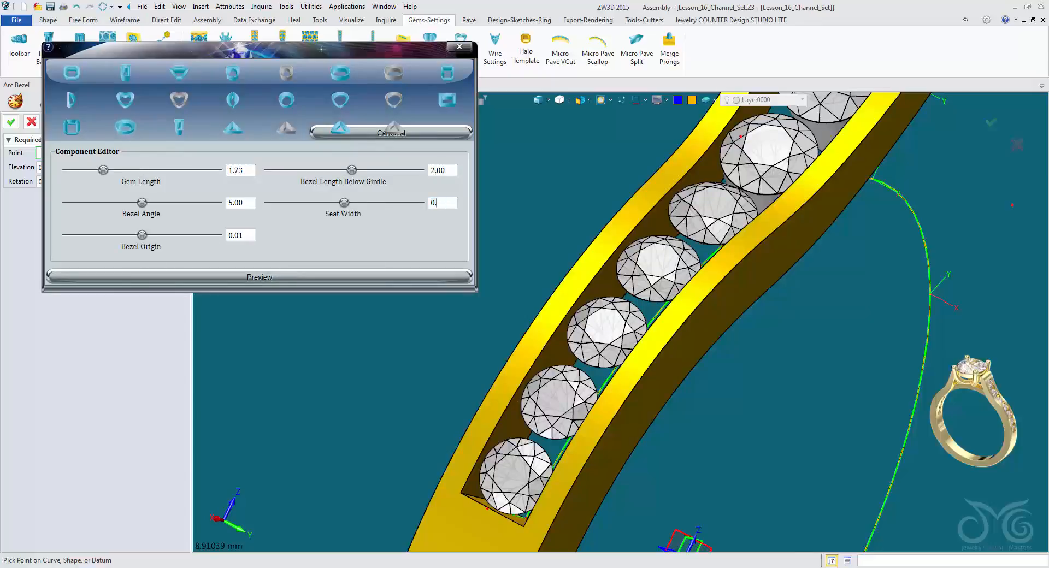
pyautogui.click(259, 277)
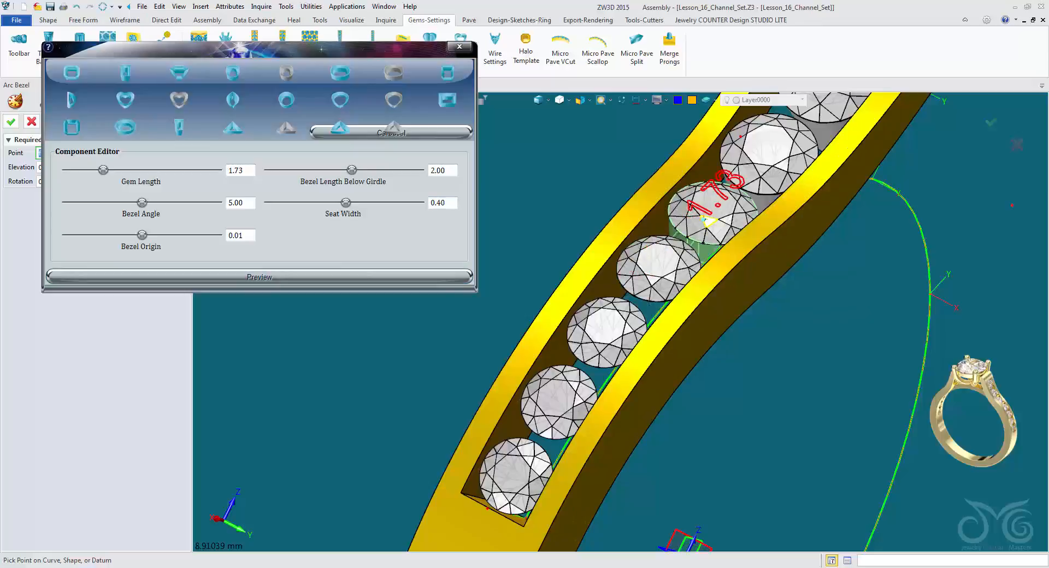
pyautogui.click(705, 221)
pyautogui.click(11, 121)
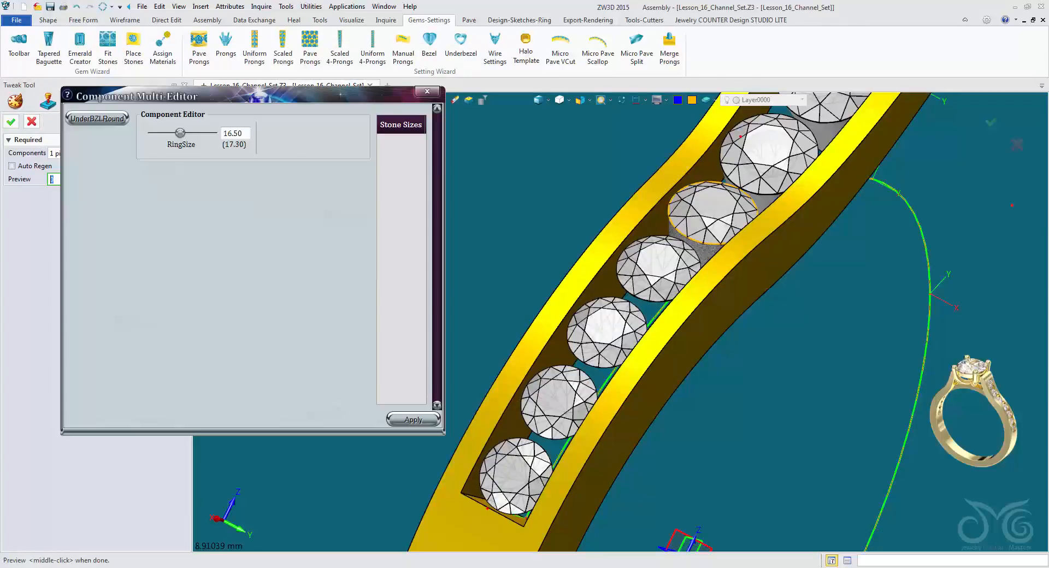
pyautogui.click(31, 121)
# Add a round underbezel to the fourth channel stone with gem length 1.63, length below girdle 2.00 and seat width 0.40.
pyautogui.click(461, 47)
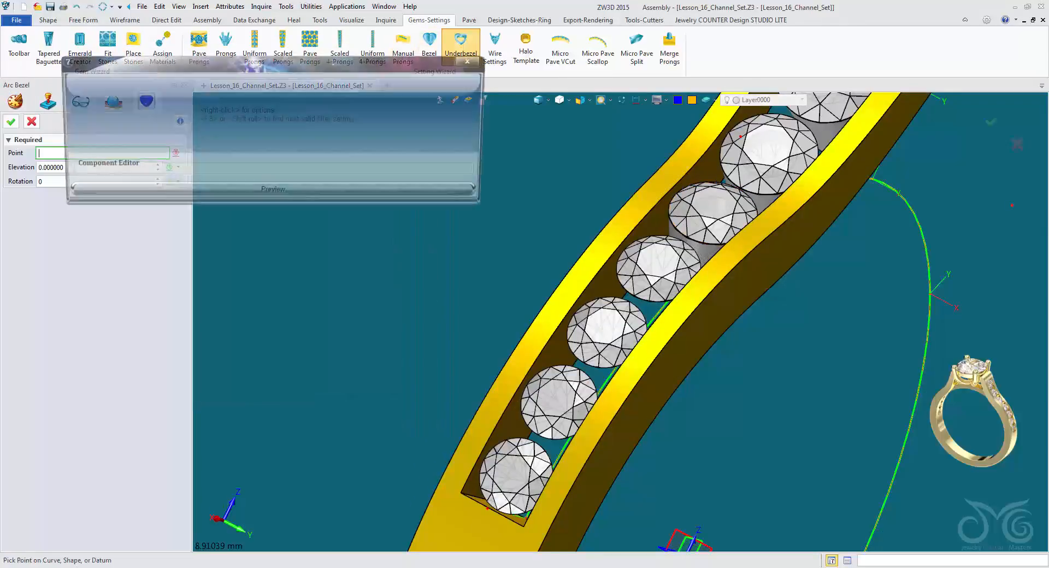
pyautogui.click(138, 141)
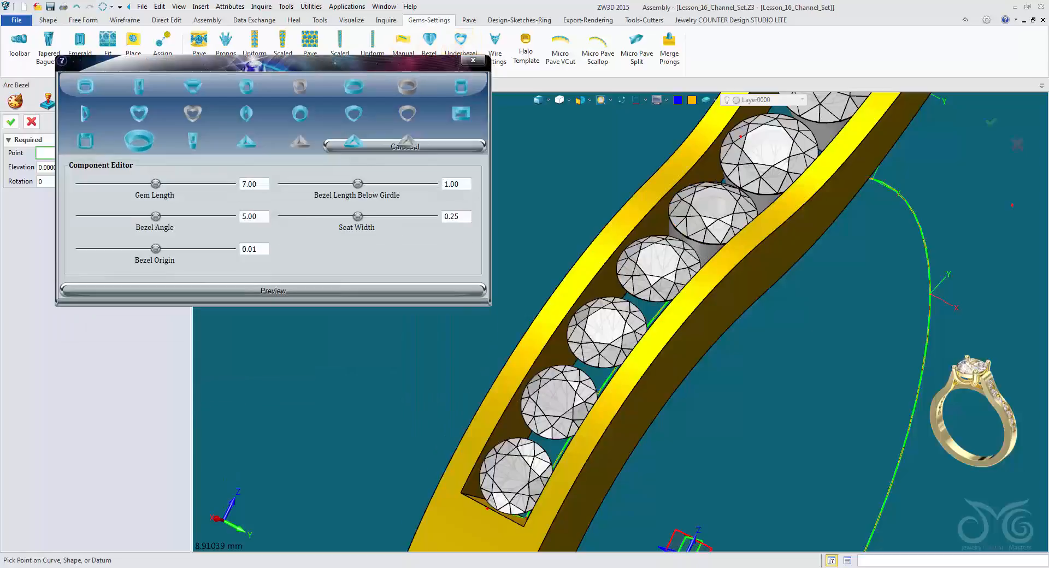
pyautogui.click(654, 268)
pyautogui.middleClick(655, 269)
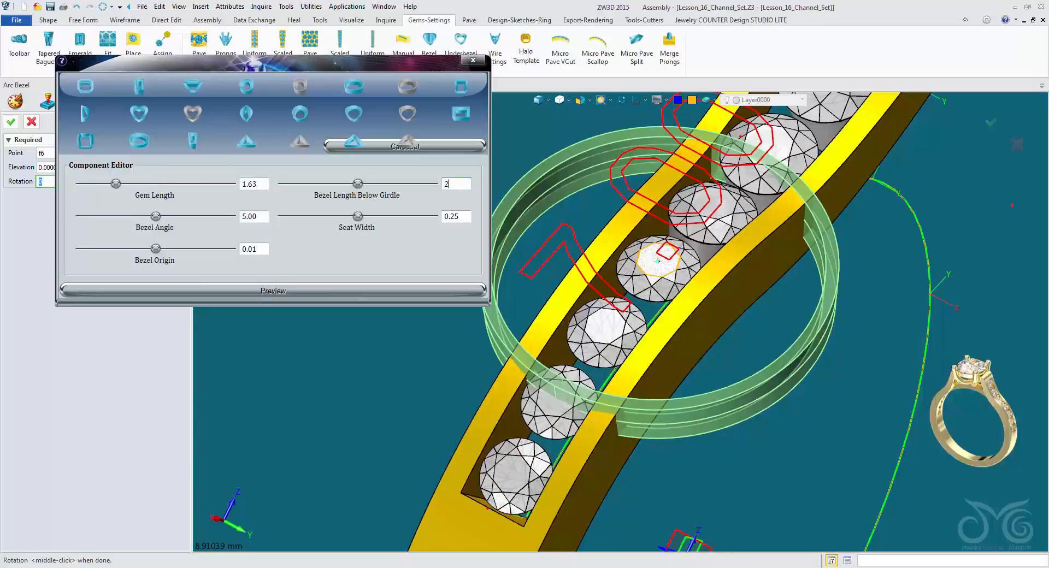
pyautogui.press('Return')
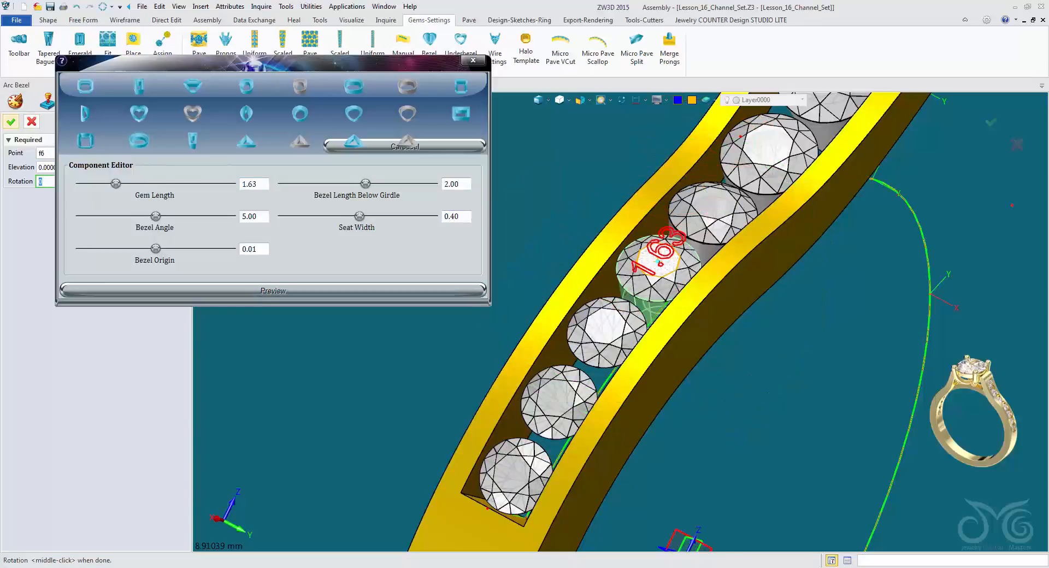
pyautogui.click(11, 121)
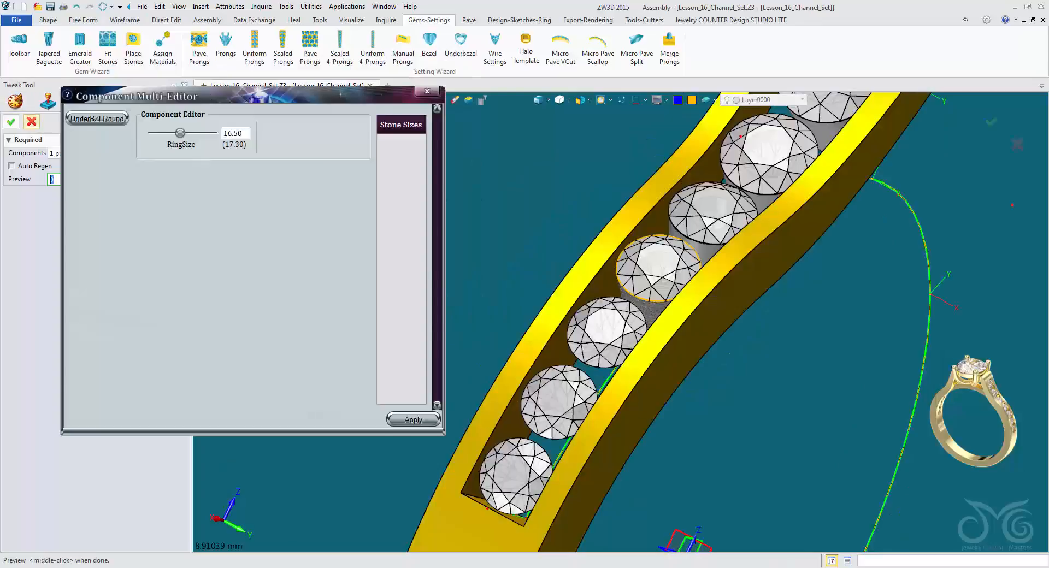
pyautogui.click(31, 121)
# Add a round underbezel to the fifth channel stone with gem length 1.56, length below girdle 2.00 and seat width 0.40.
pyautogui.moveTo(634, 323); pyautogui.dragTo(547, 273, button='right')
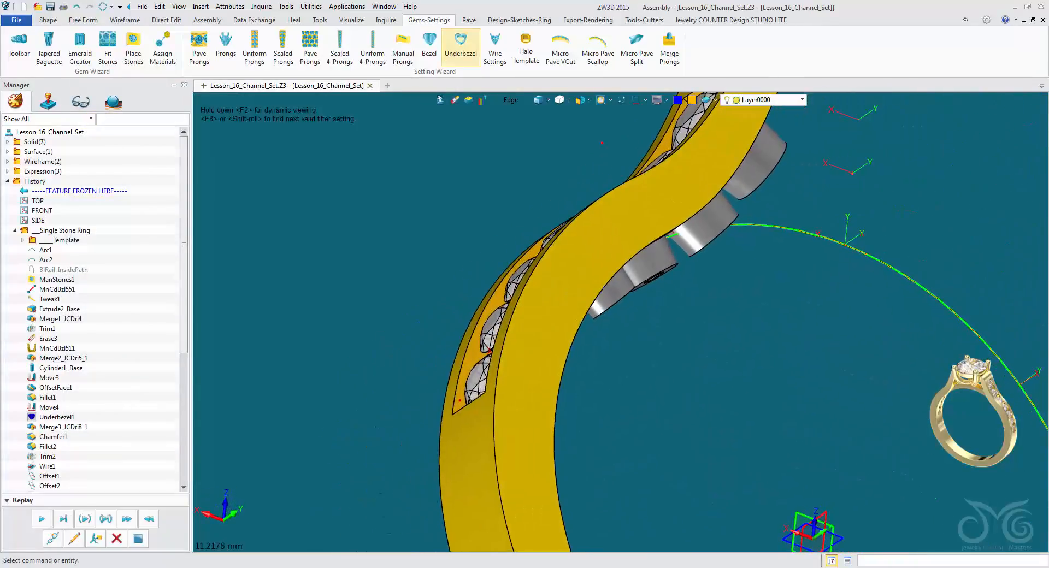
pyautogui.click(460, 44)
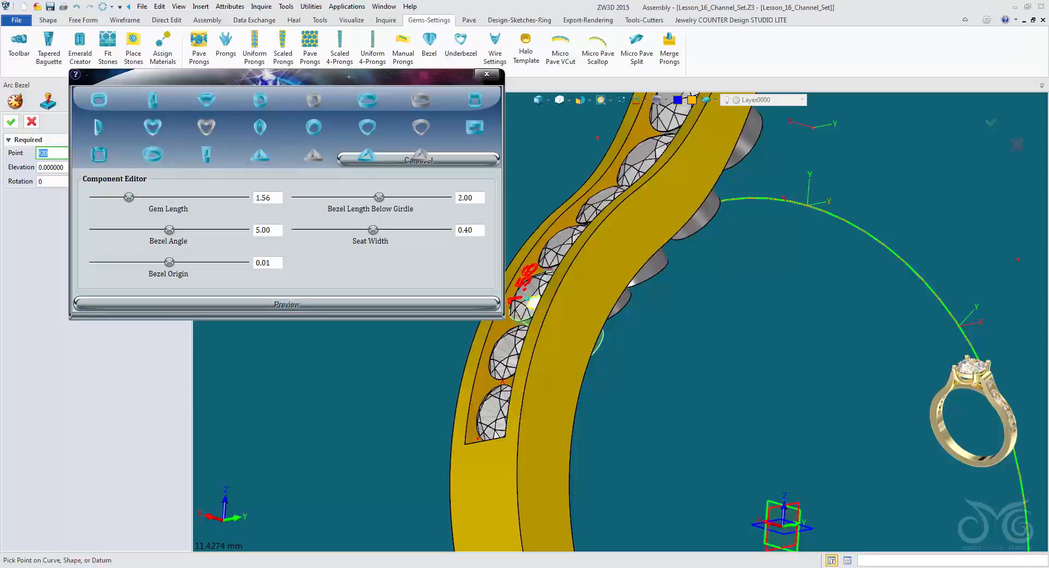
pyautogui.click(11, 122)
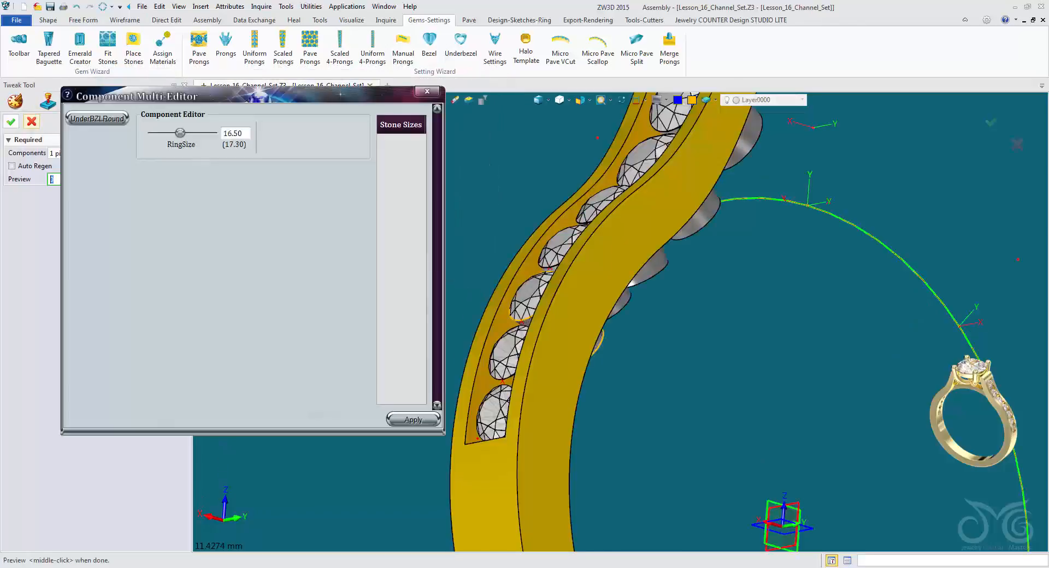
pyautogui.click(32, 122)
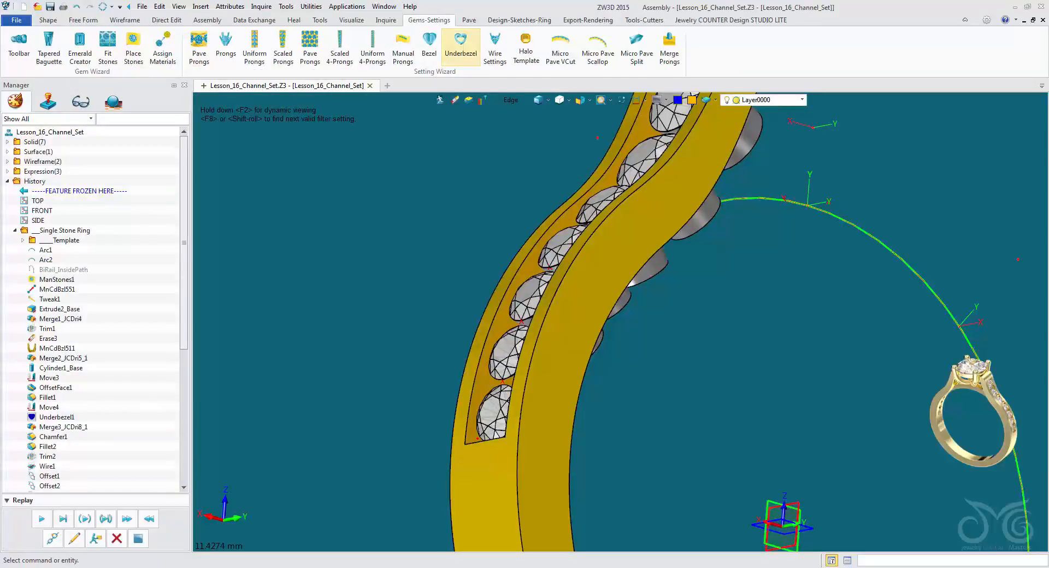
# Add a round underbezel to the sixth channel stone with gem length 1.52, length below girdle 2.00 and seat width 0.40.
pyautogui.click(460, 47)
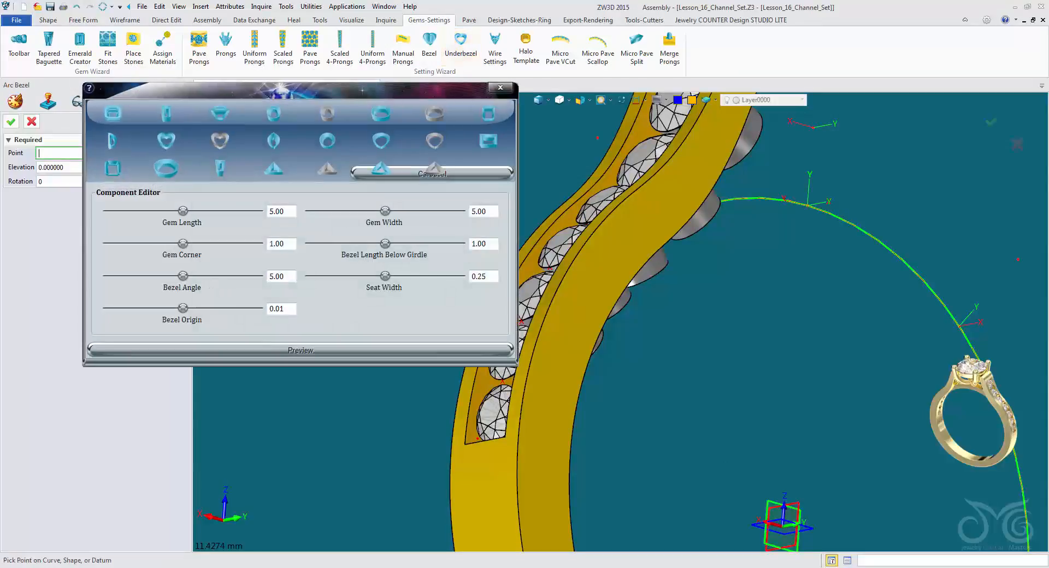
pyautogui.click(166, 168)
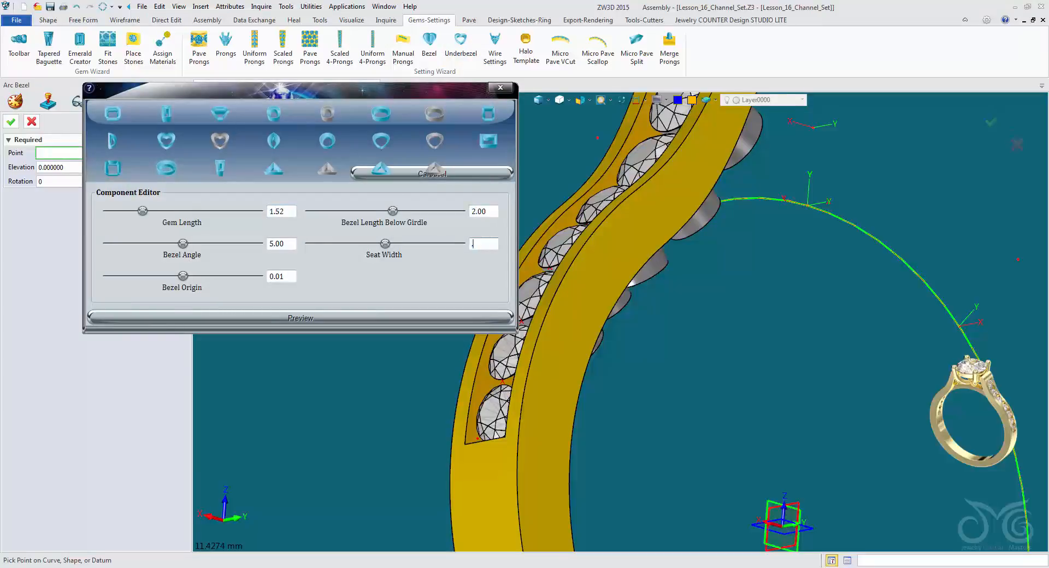
pyautogui.click(300, 318)
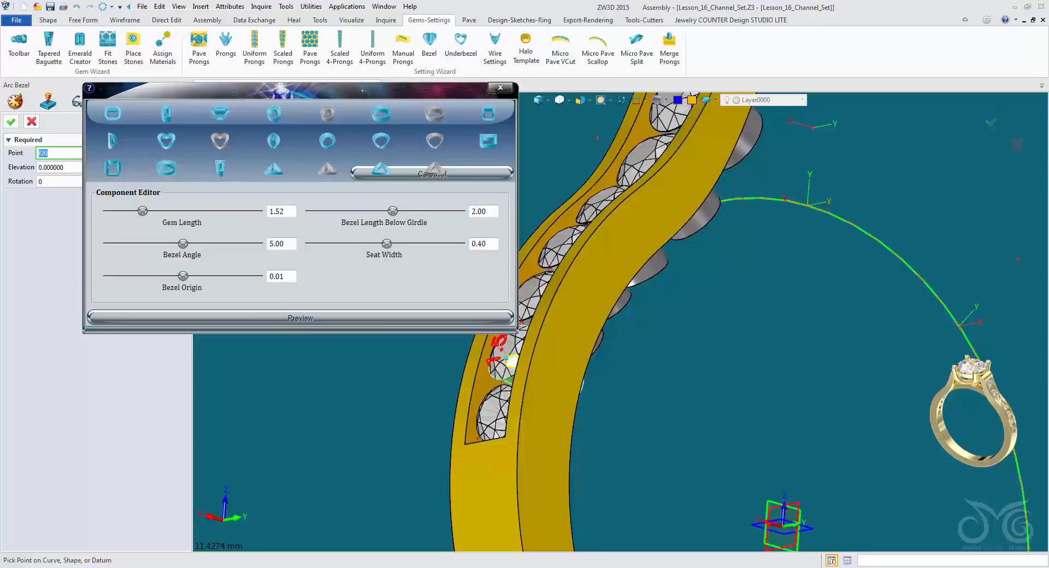
pyautogui.click(506, 359)
pyautogui.middleClick(505, 359)
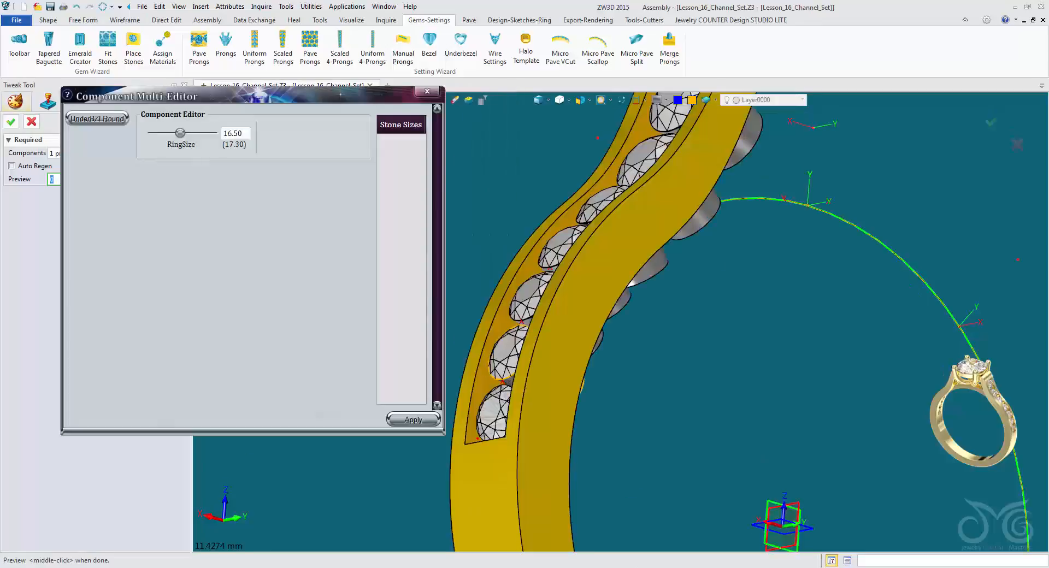
pyautogui.click(31, 121)
# Add a round underbezel to the seventh channel stone with gem length 1.50, length below girdle 2.00 and seat width 0.40.
pyautogui.click(461, 49)
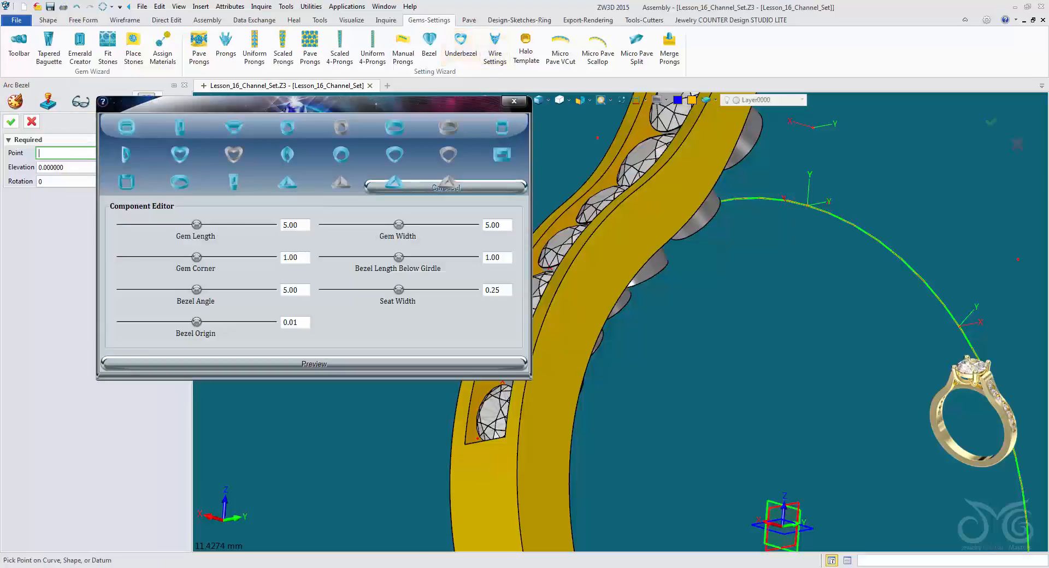
pyautogui.click(180, 182)
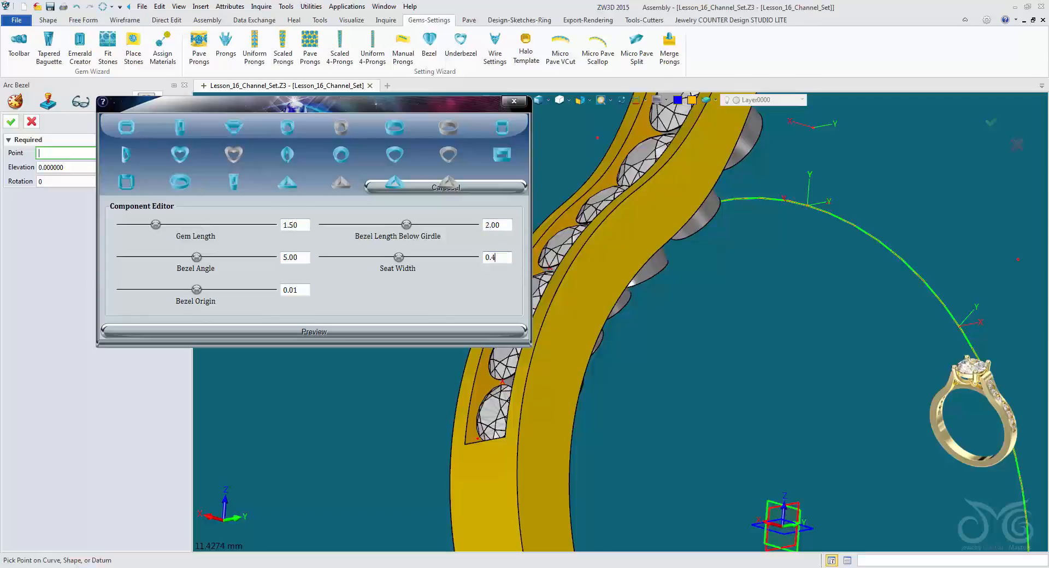
pyautogui.click(314, 332)
pyautogui.click(488, 415)
pyautogui.moveTo(488, 416); pyautogui.dragTo(491, 417, button='right')
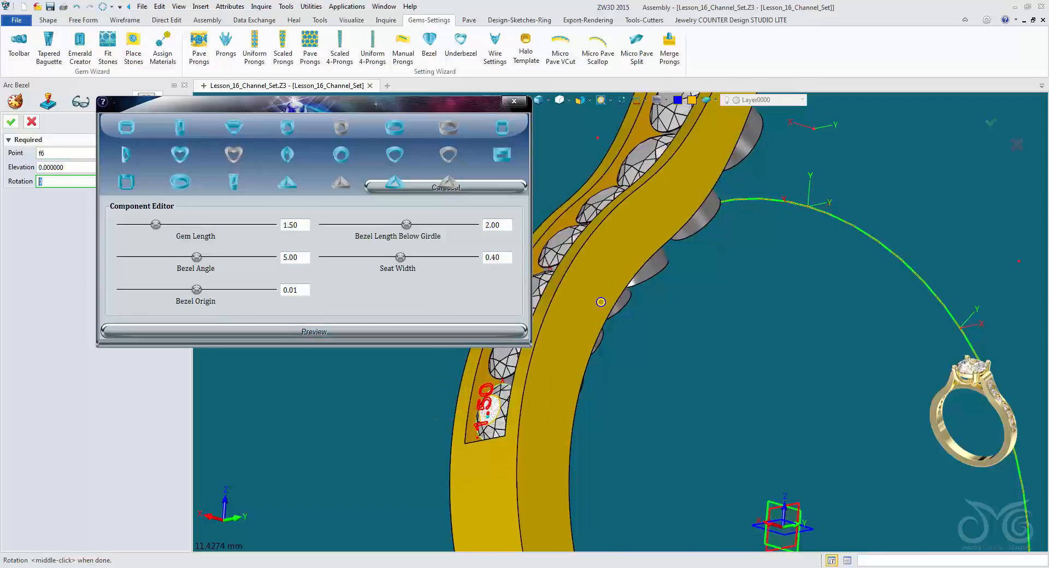
pyautogui.moveTo(601, 302)
pyautogui.mouseDown(button='right')
pyautogui.moveTo(594, 247)
pyautogui.moveTo(573, 241)
pyautogui.moveTo(543, 286)
pyautogui.mouseUp(button='right')
pyautogui.click(11, 122)
pyautogui.scroll(-1, 543, 286)
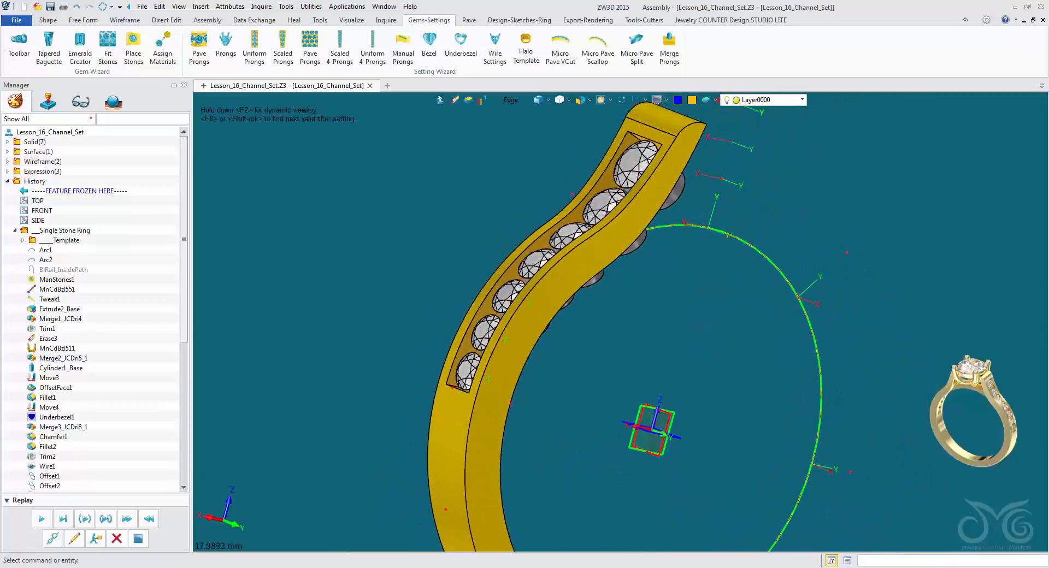
# Merge all seven underbezel components under the channel stones into the ring model.
pyautogui.click(48, 20)
pyautogui.click(556, 61)
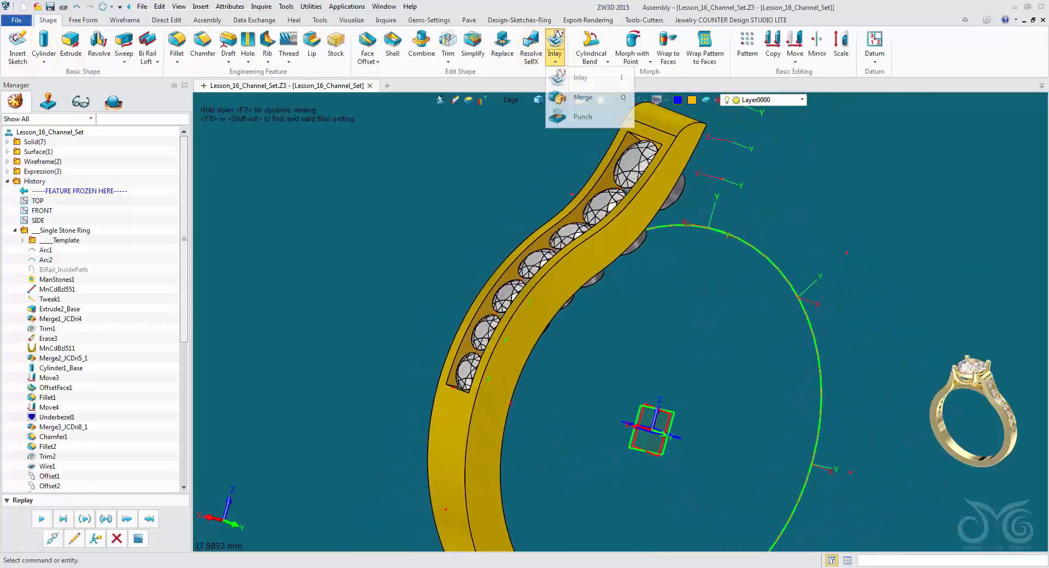
pyautogui.click(585, 97)
pyautogui.moveTo(552, 300); pyautogui.dragTo(509, 255, button='right')
pyautogui.click(647, 151)
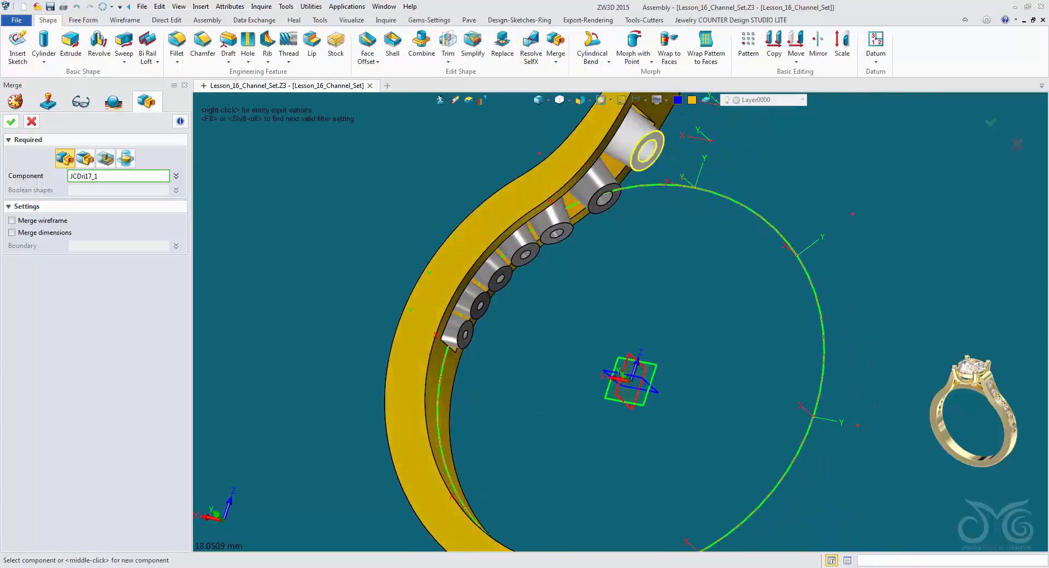
pyautogui.click(605, 197)
pyautogui.click(556, 233)
pyautogui.click(524, 254)
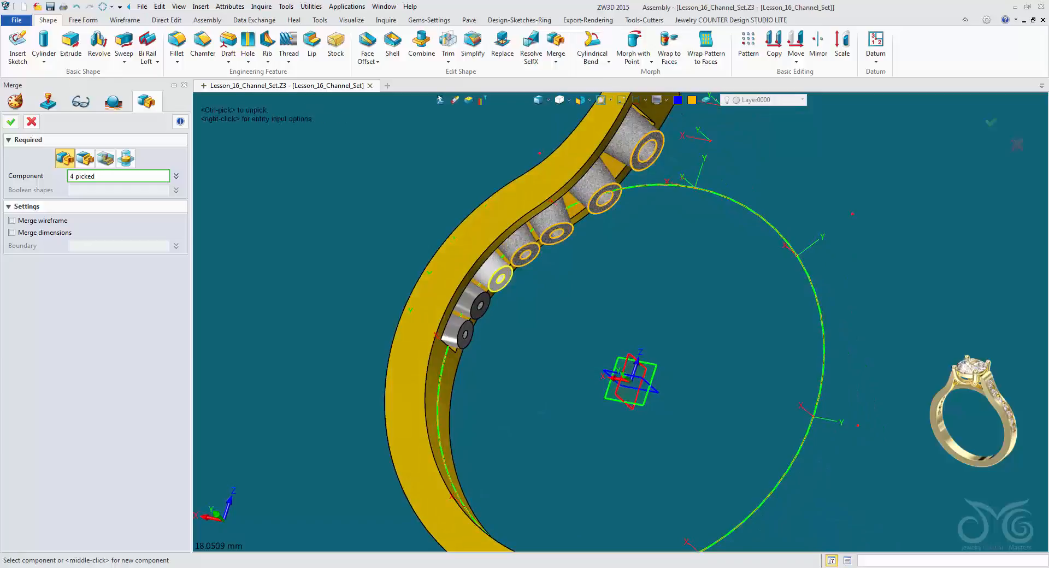
pyautogui.click(499, 279)
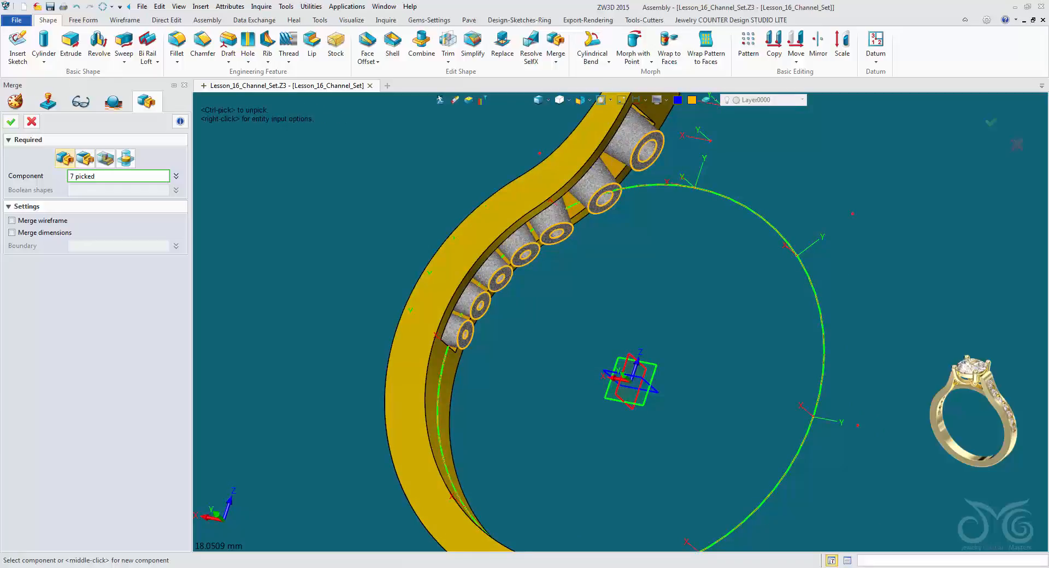
pyautogui.click(11, 121)
# Extrude the shank's inner side edge symmetrically by about 5.19 mm into a surface crossing the underbezels.
pyautogui.moveTo(525, 285); pyautogui.dragTo(550, 312, button='right')
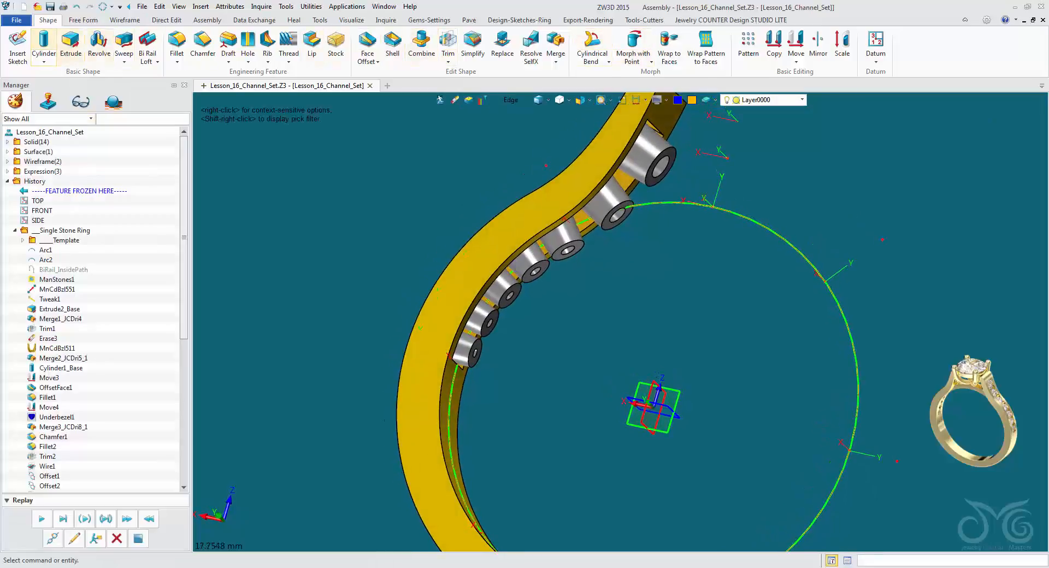
pyautogui.moveTo(525, 295); pyautogui.dragTo(487, 304, button='right')
pyautogui.click(71, 47)
pyautogui.click(424, 371)
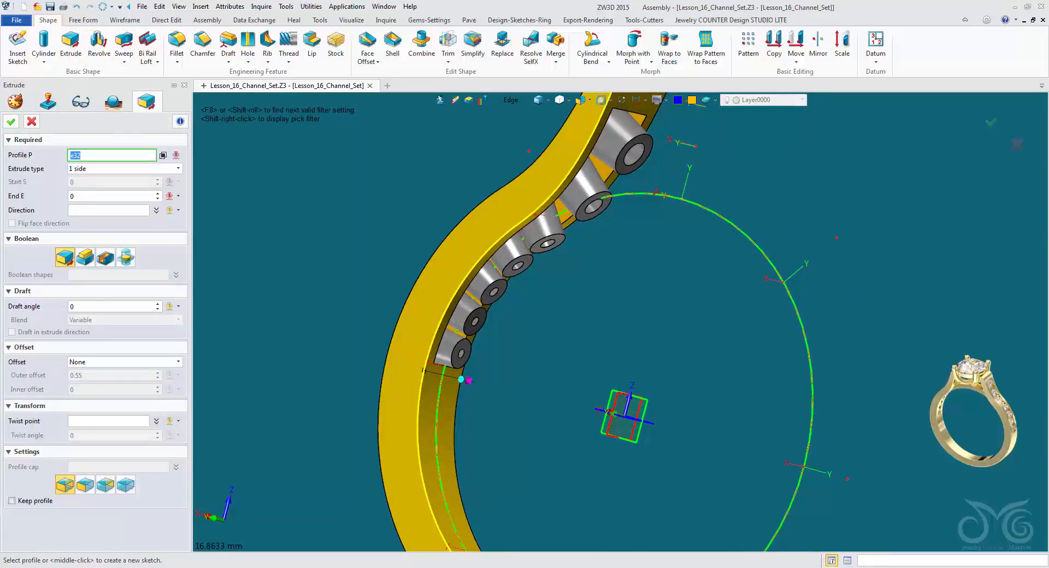
pyautogui.middleClick(423, 371)
pyautogui.moveTo(481, 230); pyautogui.dragTo(506, 287, button='right')
pyautogui.moveTo(593, 350); pyautogui.dragTo(636, 401, button='right')
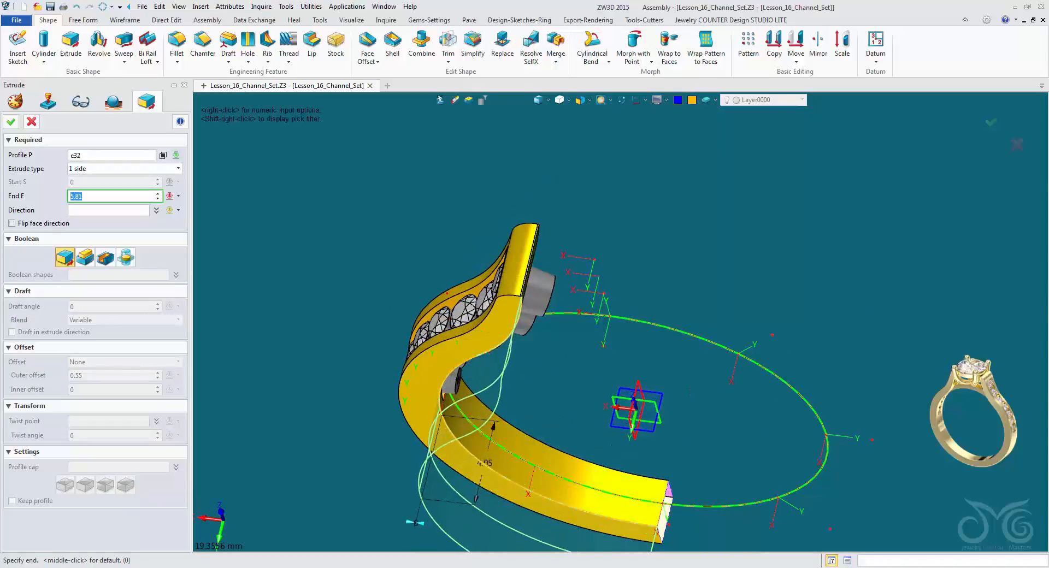
pyautogui.moveTo(623, 315); pyautogui.dragTo(585, 235, button='right')
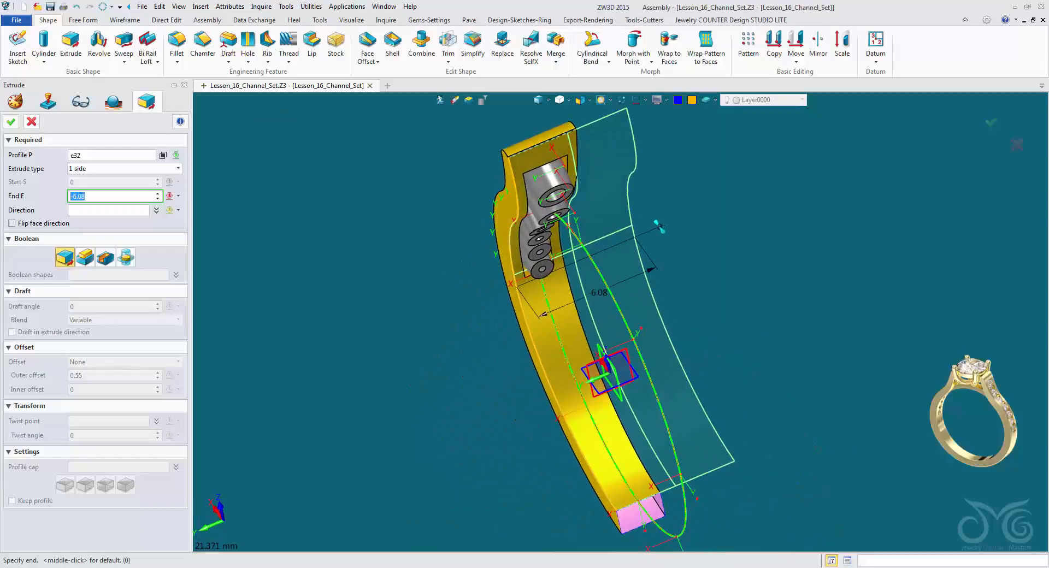
pyautogui.click(641, 234)
pyautogui.click(179, 169)
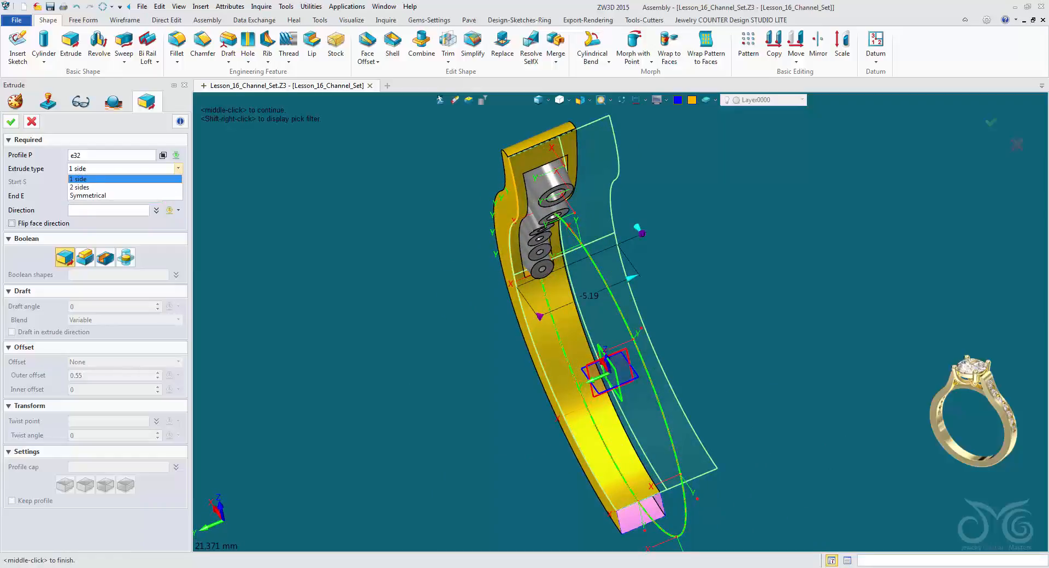
pyautogui.click(125, 195)
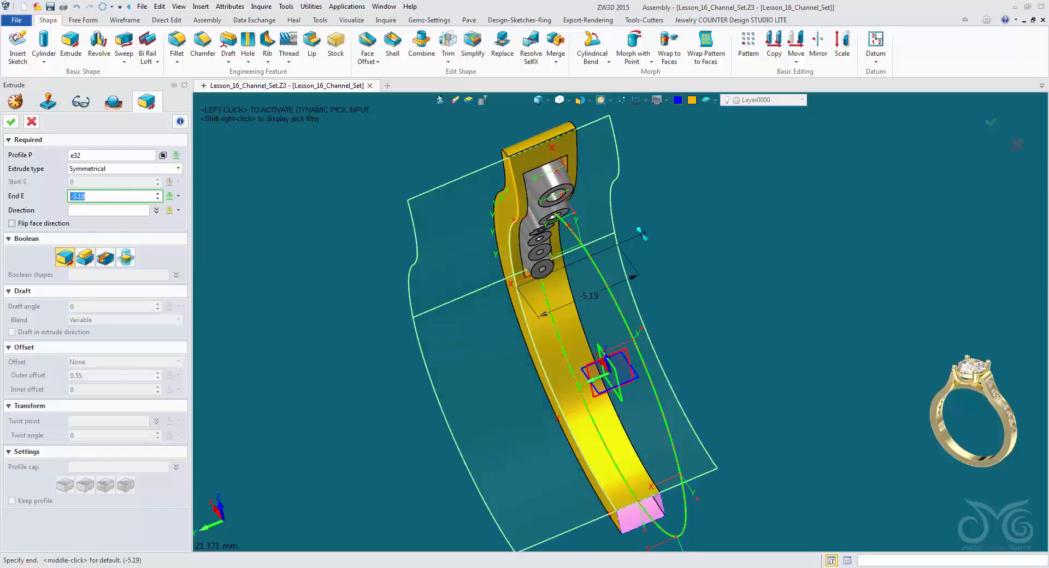
pyautogui.click(11, 122)
# Trim all seven underbezels with the extruded surface, capping the trimmed region and not keeping the trimming surface.
pyautogui.moveTo(588, 367); pyautogui.dragTo(602, 336, button='right')
pyautogui.scroll(2, 547, 263)
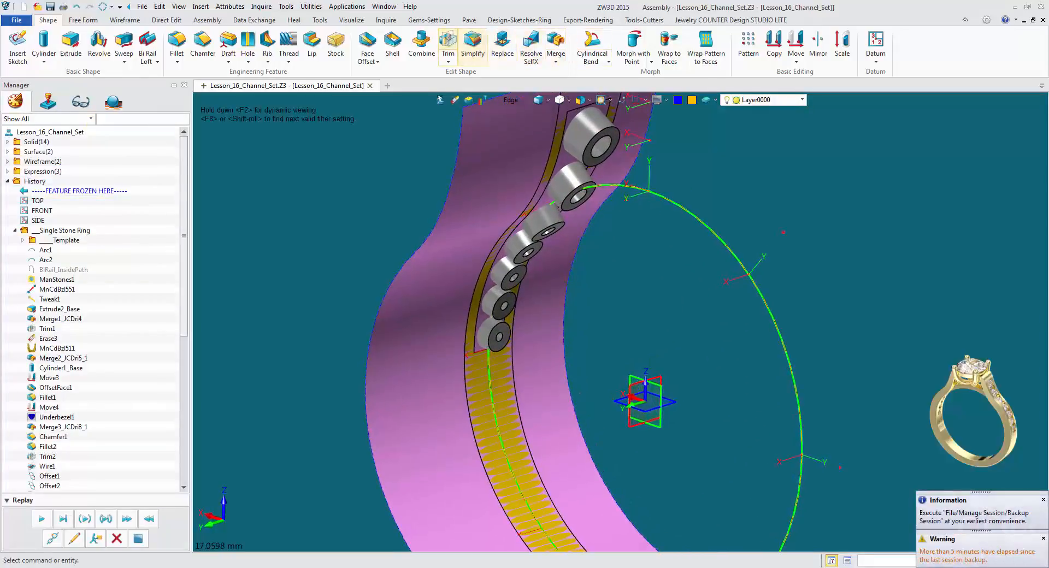
pyautogui.click(448, 42)
pyautogui.scroll(-1, 596, 164)
pyautogui.moveTo(596, 175); pyautogui.dragTo(615, 147, button='right')
pyautogui.click(594, 135)
pyautogui.click(573, 184)
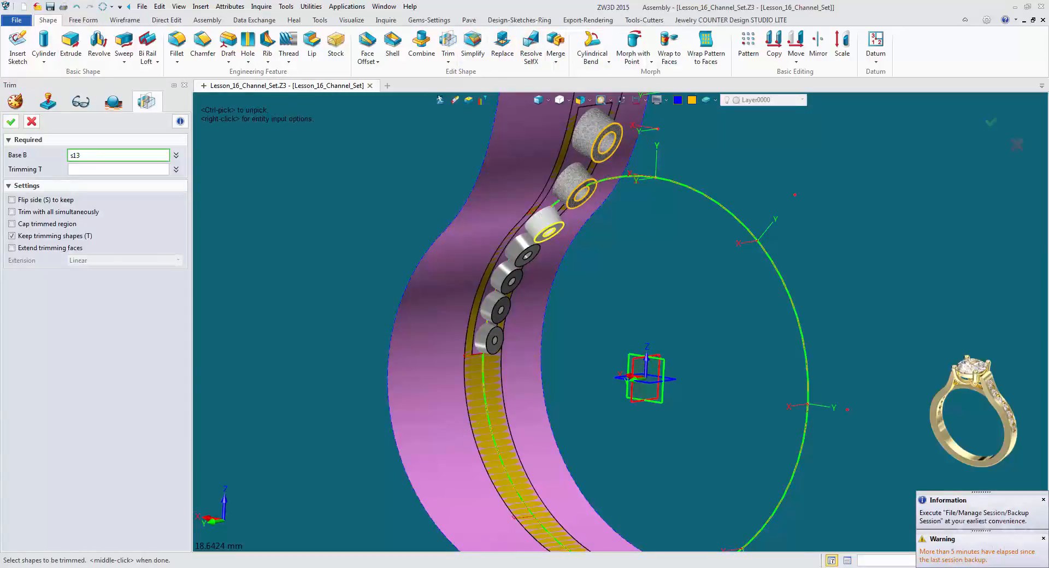
pyautogui.click(544, 221)
pyautogui.click(523, 250)
pyautogui.click(505, 279)
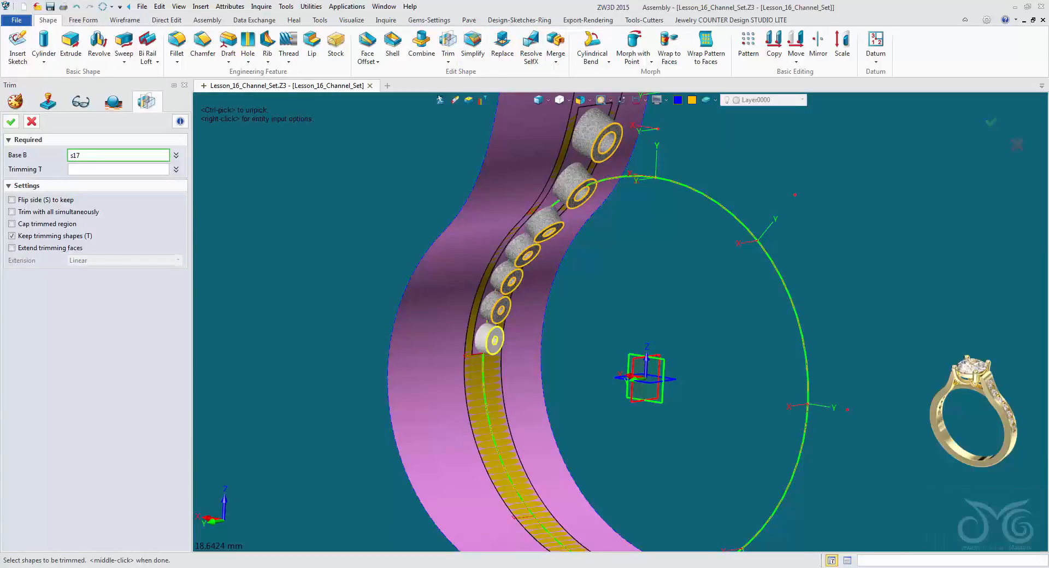
pyautogui.click(490, 340)
pyautogui.middleClick(491, 340)
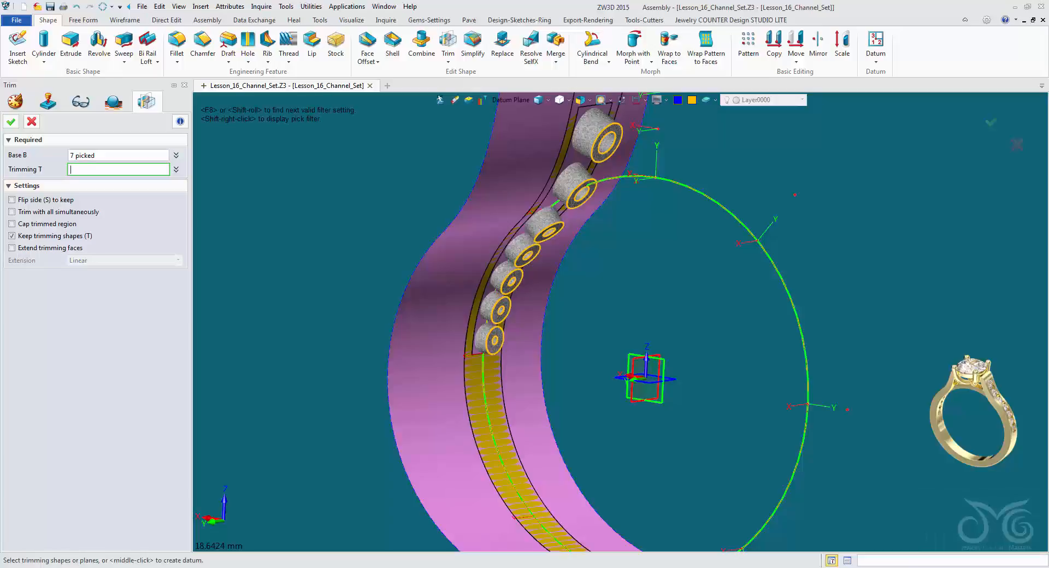
pyautogui.click(509, 101)
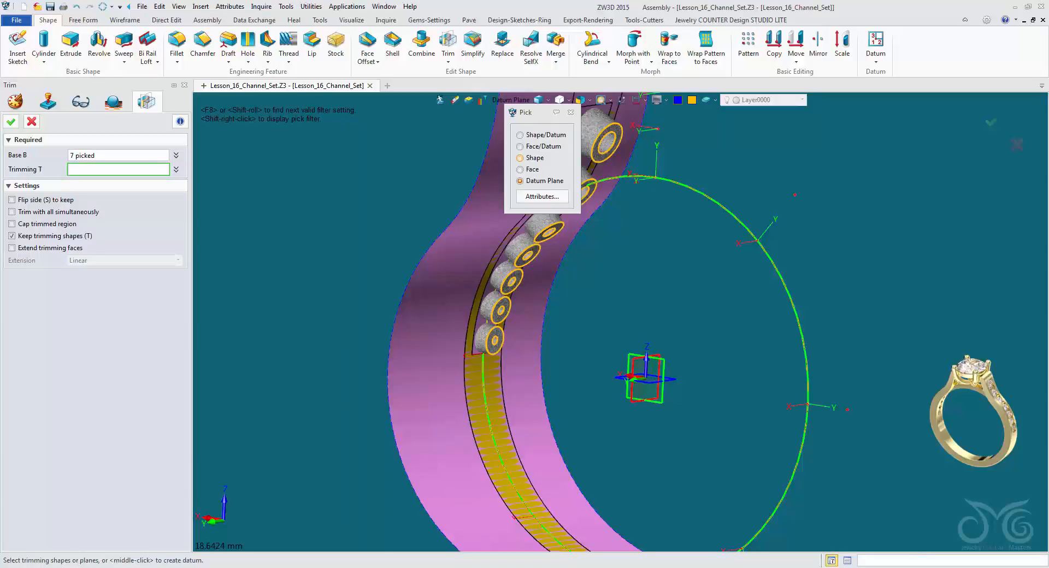
pyautogui.click(520, 158)
pyautogui.click(437, 385)
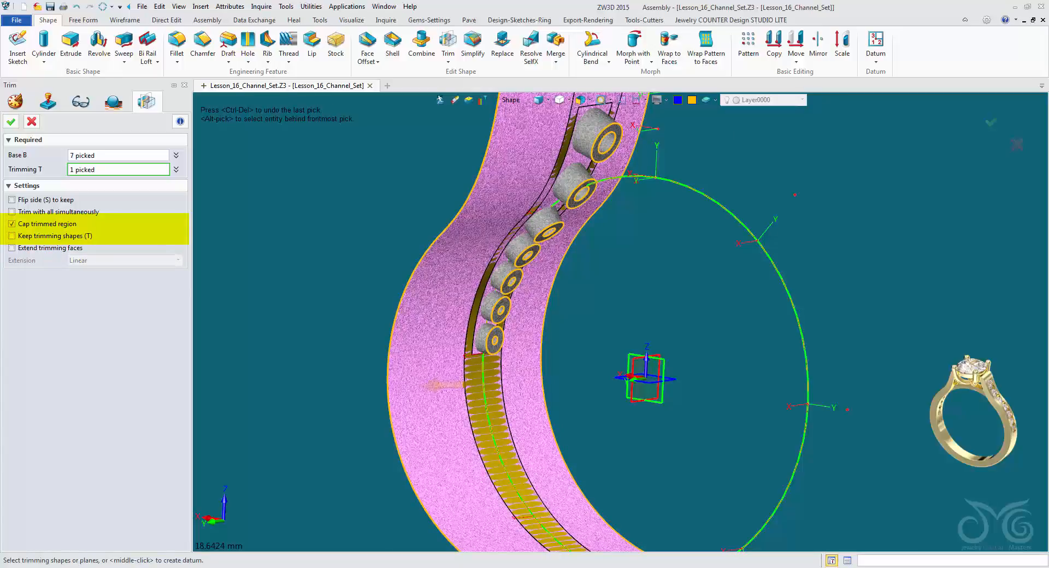
pyautogui.moveTo(547, 328); pyautogui.dragTo(645, 327, button='right')
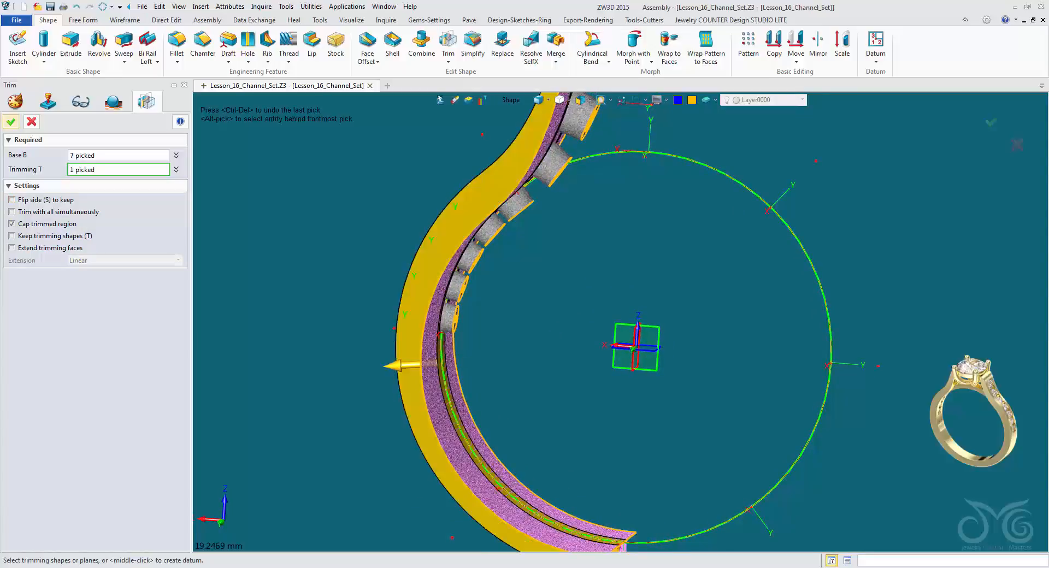
pyautogui.click(10, 121)
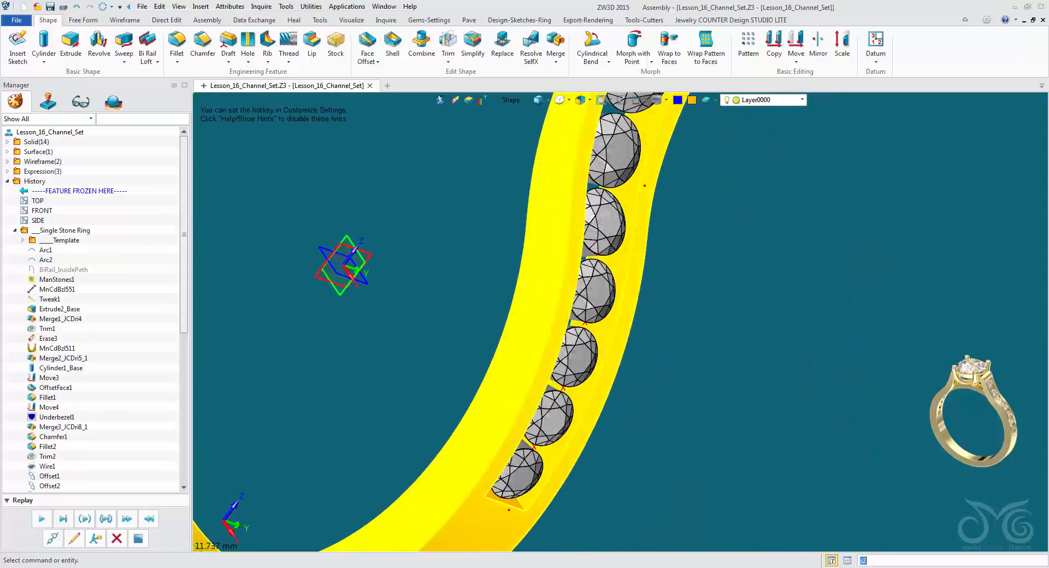
# Inspect how the stones and trimmed underbezels sit between the channel walls from several angles.
pyautogui.moveTo(621, 322); pyautogui.dragTo(644, 335, button='right')
pyautogui.moveTo(644, 335); pyautogui.dragTo(689, 393, button='middle')
pyautogui.scroll(3, 689, 394)
pyautogui.moveTo(689, 394); pyautogui.dragTo(679, 400, button='right')
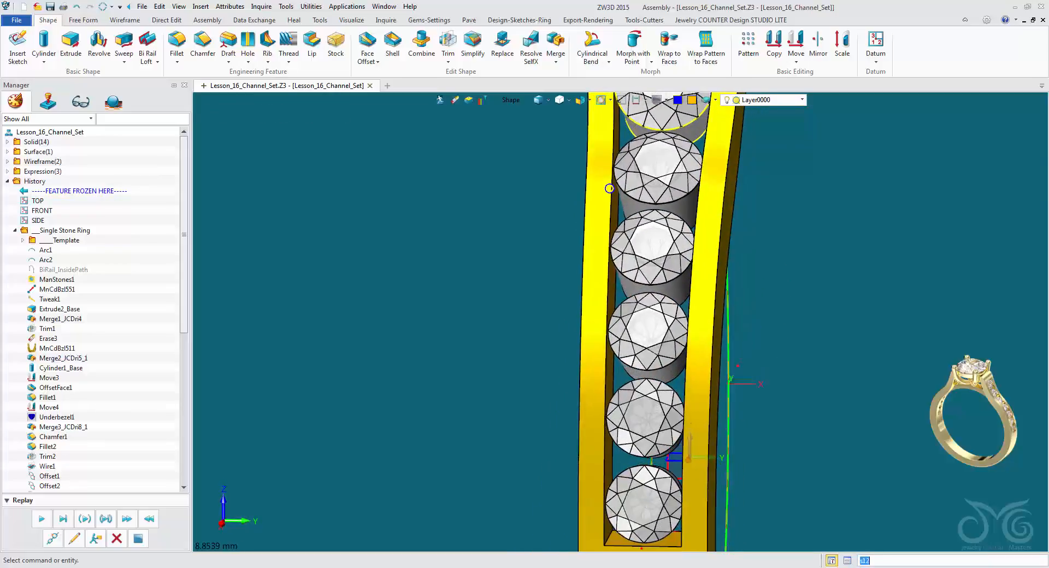
pyautogui.moveTo(646, 419); pyautogui.dragTo(643, 410, button='right')
pyautogui.moveTo(640, 495); pyautogui.dragTo(641, 481, button='right')
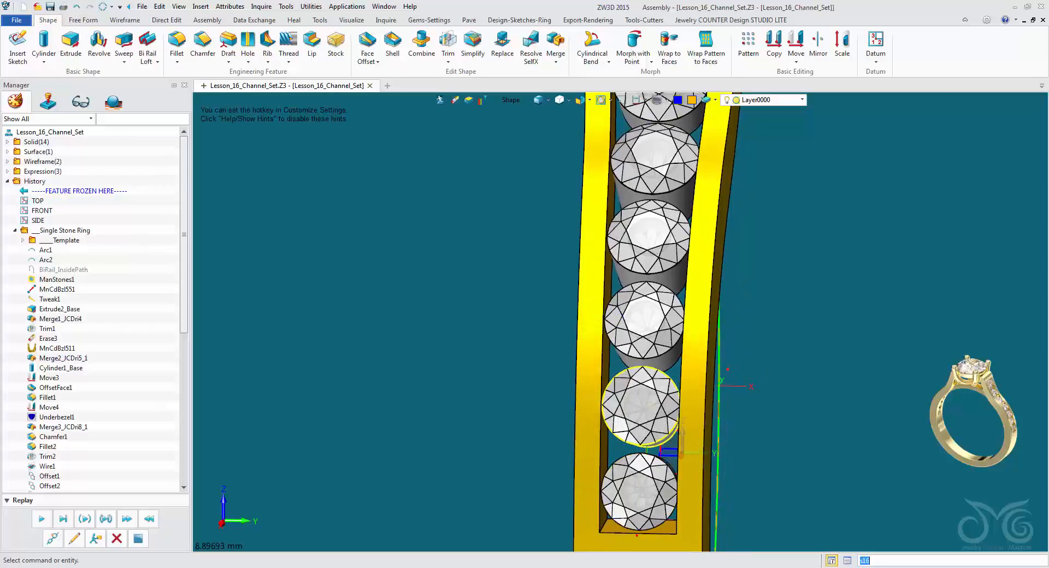
pyautogui.moveTo(653, 164); pyautogui.dragTo(613, 403, button='right')
# Set up a Face Offset of 0.03 mm on the channel's two long inner walls.
pyautogui.click(367, 44)
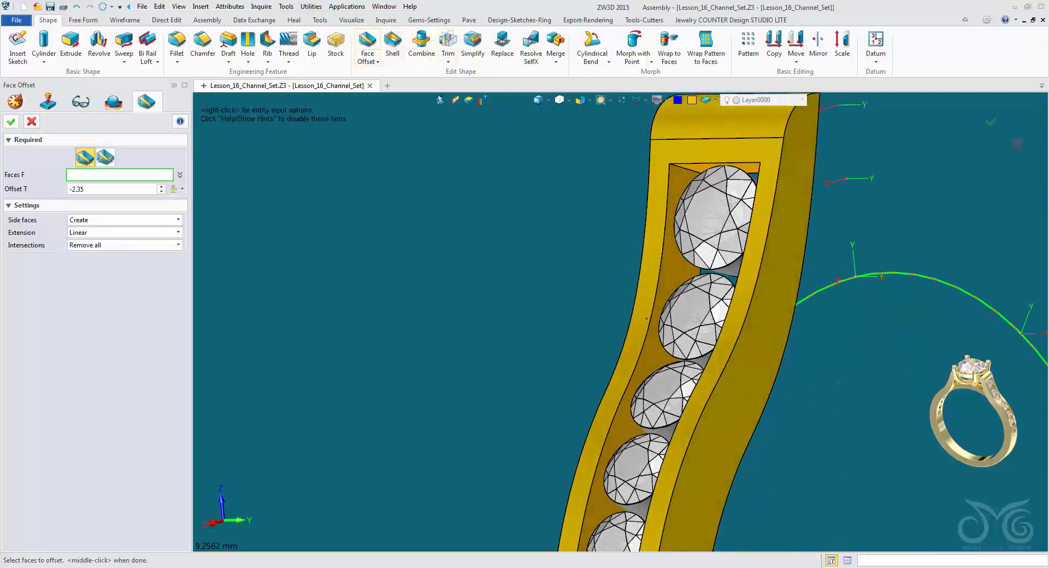
pyautogui.click(107, 190)
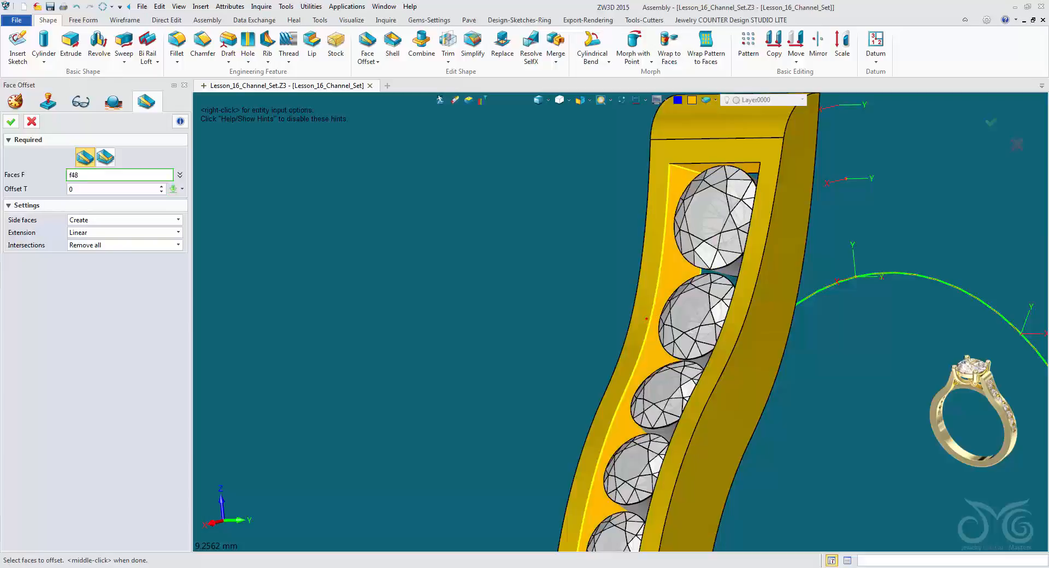
pyautogui.click(646, 319)
pyautogui.moveTo(593, 399); pyautogui.dragTo(673, 391, button='right')
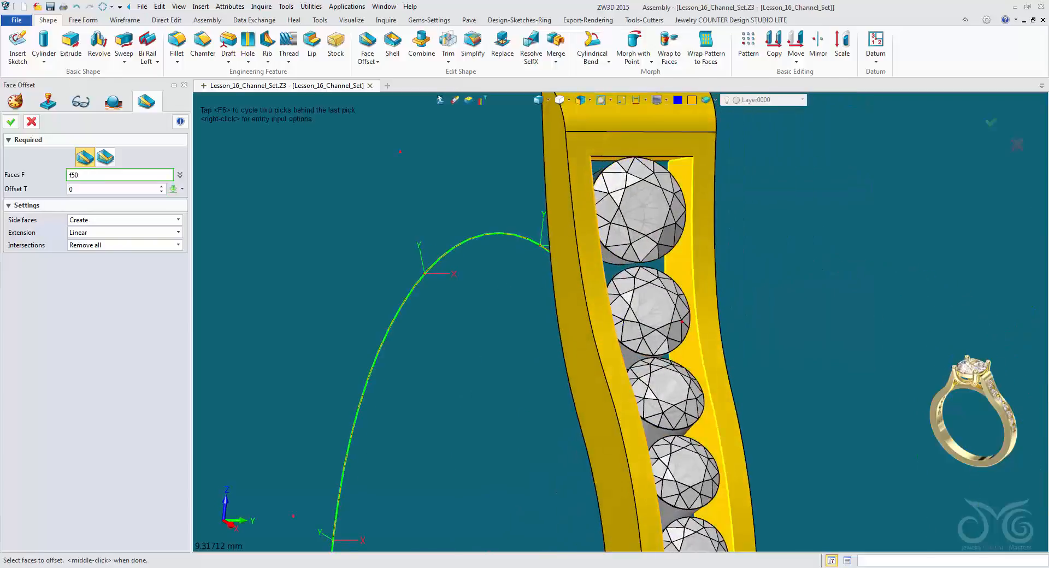
pyautogui.click(692, 350)
pyautogui.moveTo(692, 349); pyautogui.dragTo(651, 325, button='right')
pyautogui.middleClick(678, 180)
pyautogui.moveTo(677, 181); pyautogui.dragTo(670, 183, button='right')
pyautogui.scroll(3, 671, 184)
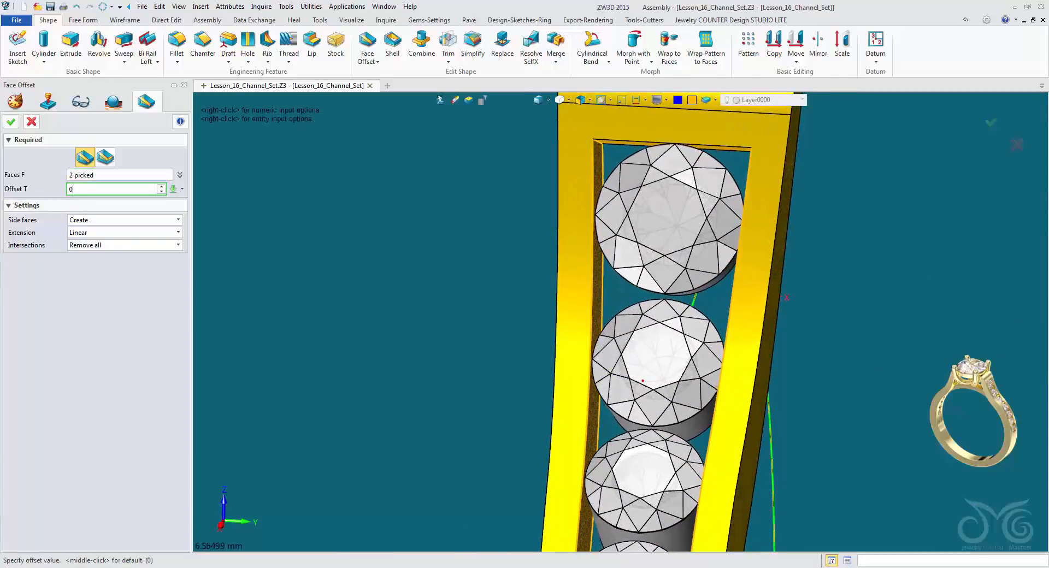
pyautogui.write('0.03')
pyautogui.press('Return')
# Increase the inner wall offset to 0.1 mm, checking it against the stones along the channel, and apply it.
pyautogui.press('Up')
pyautogui.press('Up')
pyautogui.moveTo(643, 381); pyautogui.dragTo(672, 387, button='right')
pyautogui.press('Up')
pyautogui.press('Up')
pyautogui.press('Up')
pyautogui.press('Up')
pyautogui.press('Up')
pyautogui.press('Up')
pyautogui.scroll(-1, 672, 387)
pyautogui.moveTo(672, 387); pyautogui.dragTo(577, 150, button='middle')
pyautogui.moveTo(577, 151); pyautogui.dragTo(572, 135, button='right')
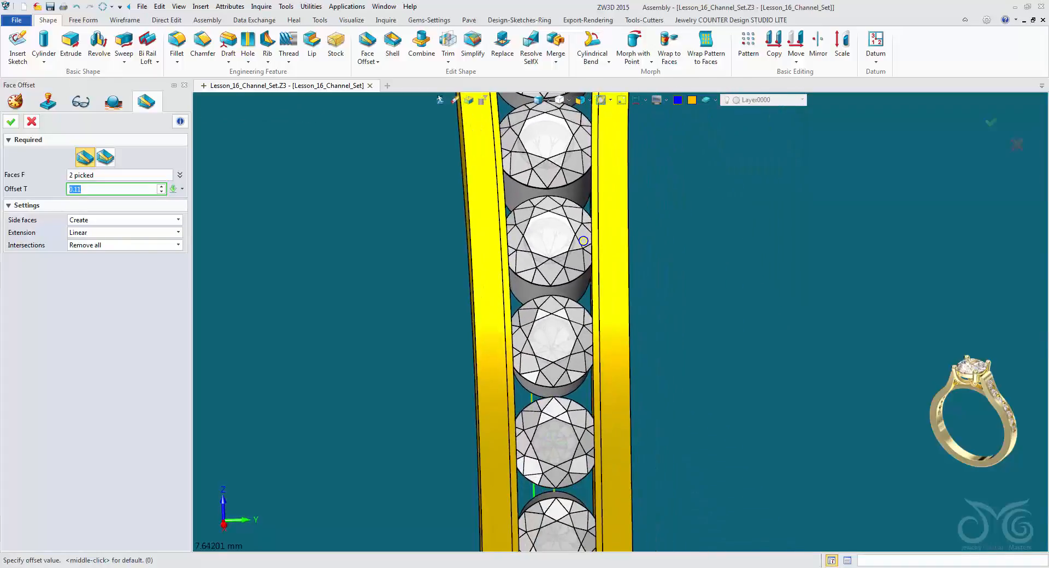
pyautogui.moveTo(621, 322); pyautogui.dragTo(548, 147, button='middle')
pyautogui.scroll(-1, 548, 148)
pyautogui.press('Down')
pyautogui.moveTo(548, 149); pyautogui.dragTo(610, 467, button='right')
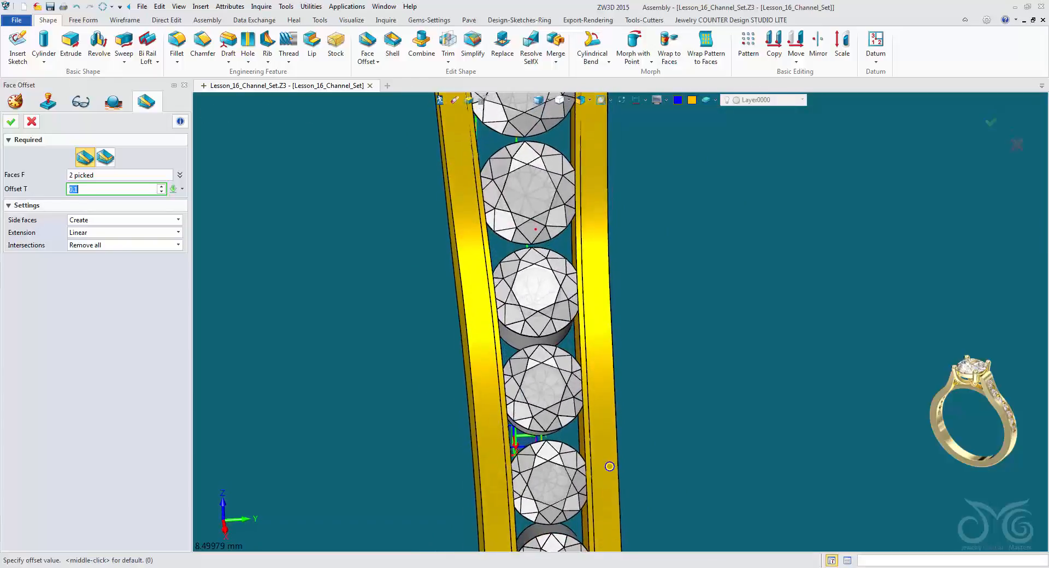
pyautogui.moveTo(610, 466); pyautogui.dragTo(611, 566, button='middle')
pyautogui.scroll(-1, 612, 566)
pyautogui.moveTo(611, 567); pyautogui.dragTo(574, 551, button='right')
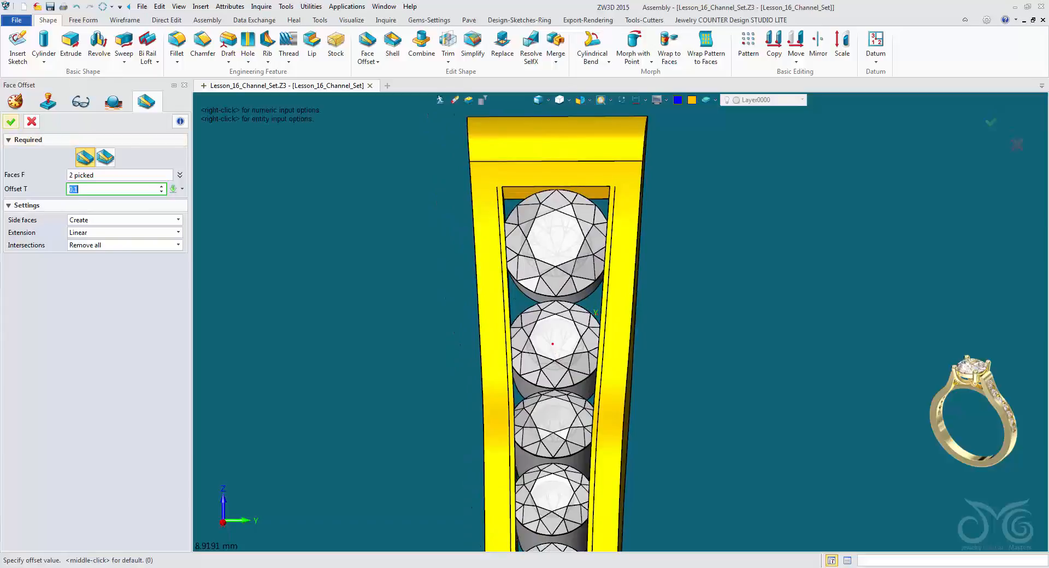
pyautogui.middleClick(574, 550)
# Examine from both sides how the stones' edges seat into the offset channel walls.
pyautogui.moveTo(618, 322); pyautogui.dragTo(646, 355, button='right')
pyautogui.scroll(3, 628, 332)
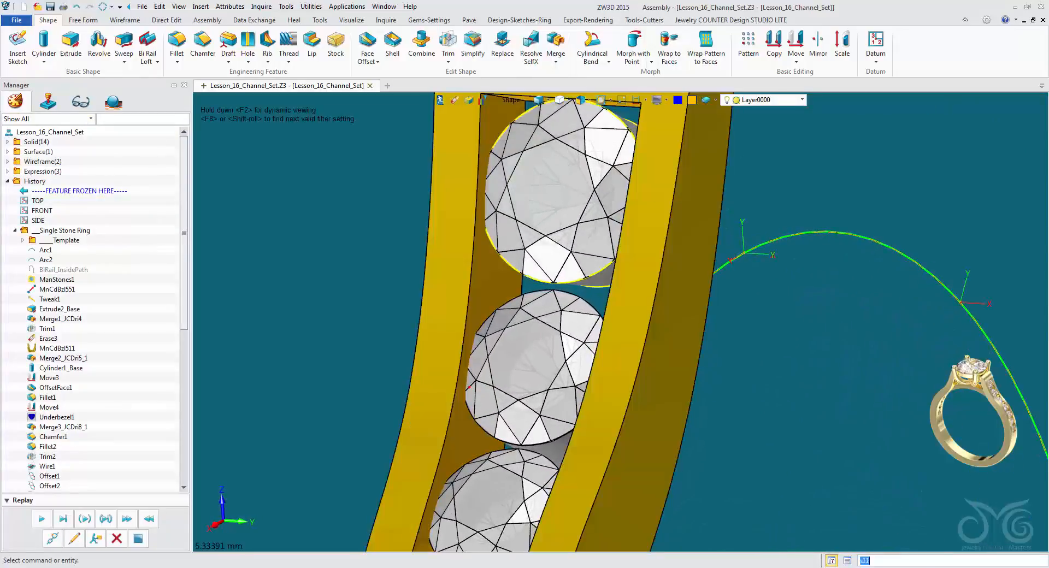
pyautogui.moveTo(574, 328); pyautogui.dragTo(628, 321, button='right')
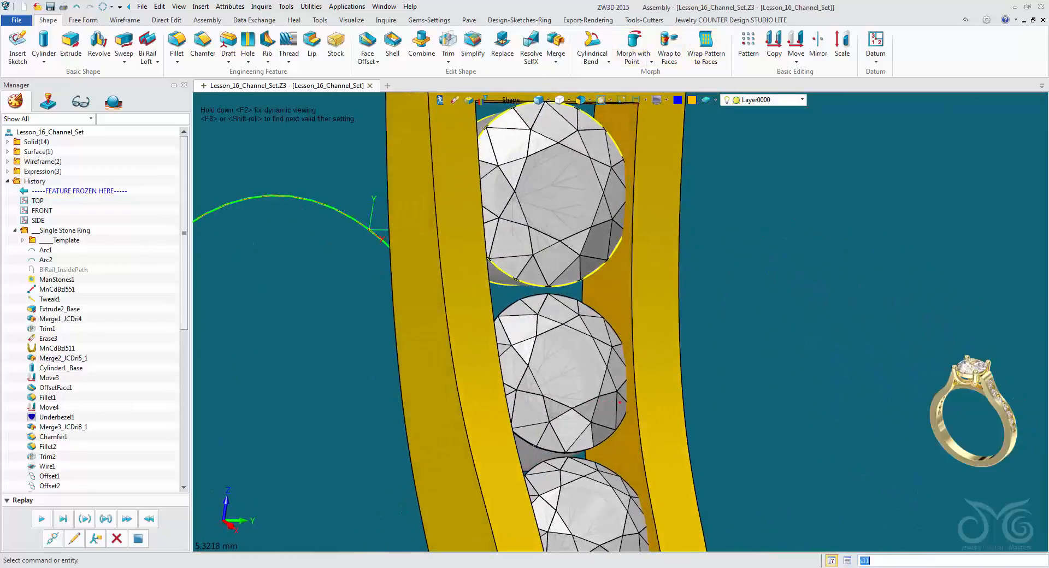
pyautogui.moveTo(619, 403); pyautogui.dragTo(662, 364, button='right')
pyautogui.moveTo(611, 314)
pyautogui.mouseDown(button='right')
pyautogui.moveTo(689, 327)
pyautogui.moveTo(636, 334)
pyautogui.moveTo(619, 322)
pyautogui.moveTo(640, 328)
pyautogui.moveTo(617, 318)
pyautogui.moveTo(618, 303)
pyautogui.mouseUp(button='right')
pyautogui.scroll(-2, 640, 328)
pyautogui.scroll(-2, 618, 303)
# Hide the Melee Stones layer to expose the underbezels in the channel.
pyautogui.click(511, 100)
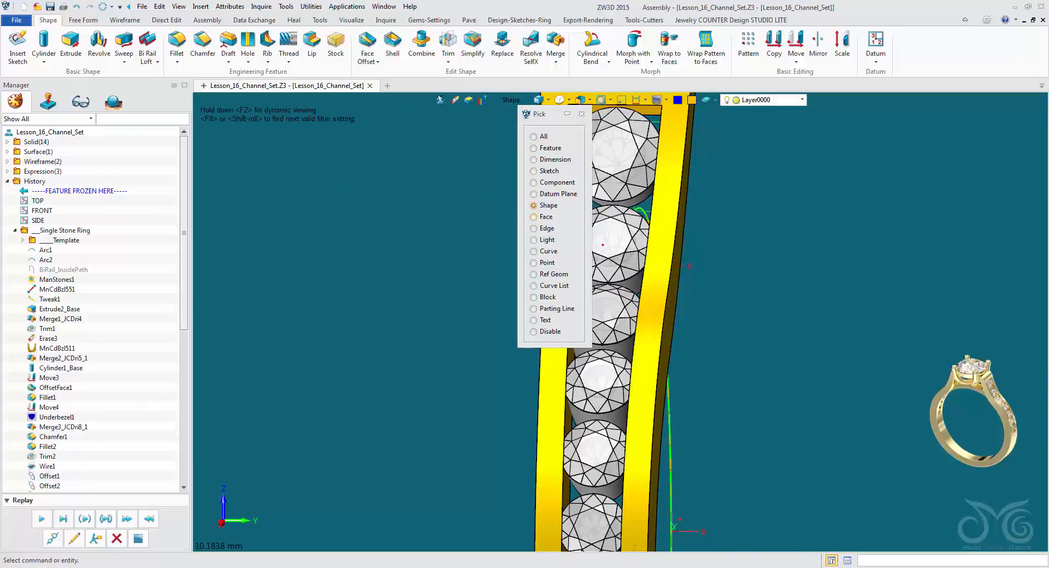
pyautogui.click(802, 100)
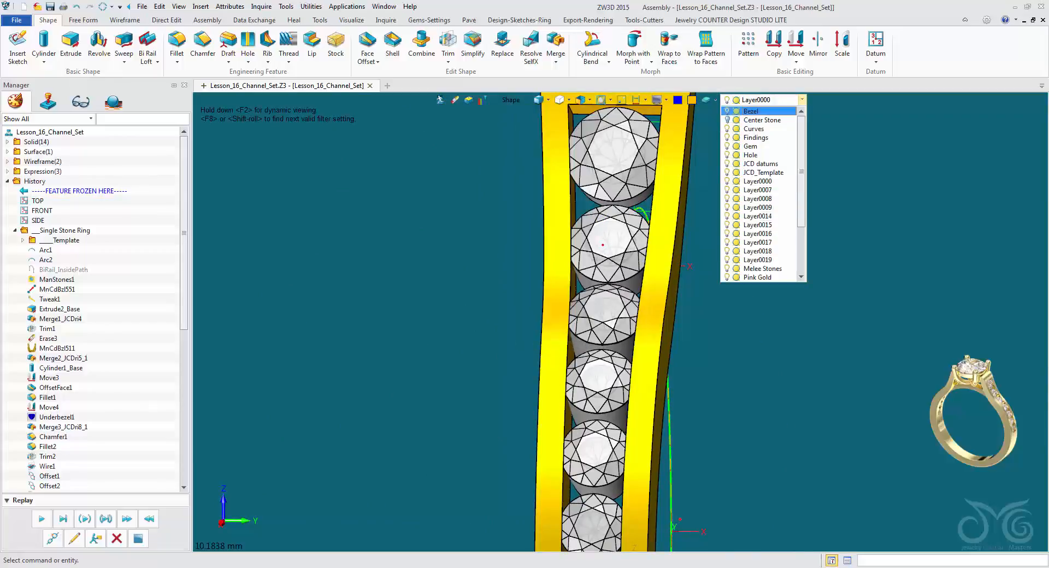
pyautogui.scroll(-1, 760, 173)
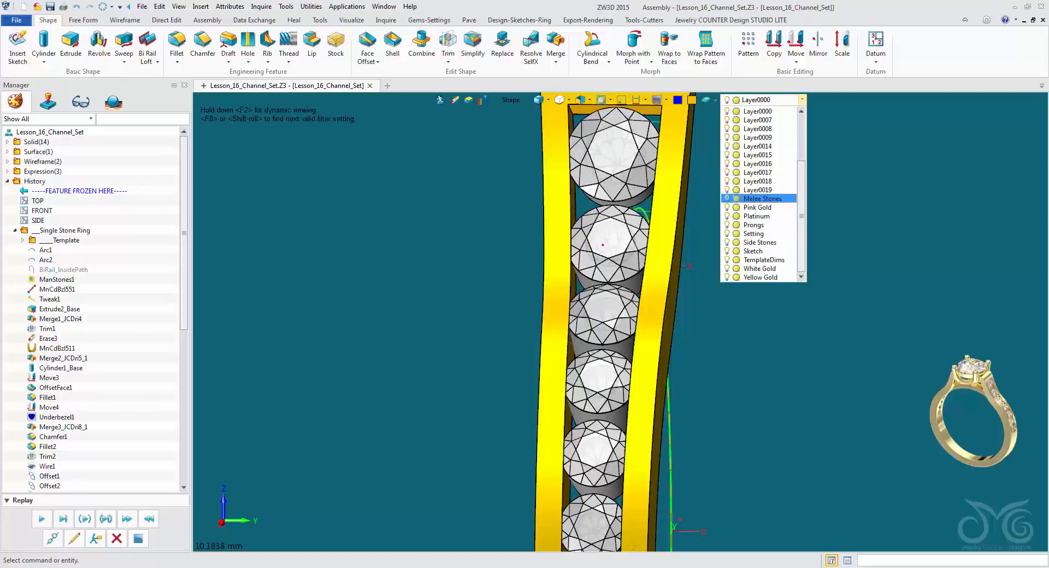
pyautogui.click(727, 199)
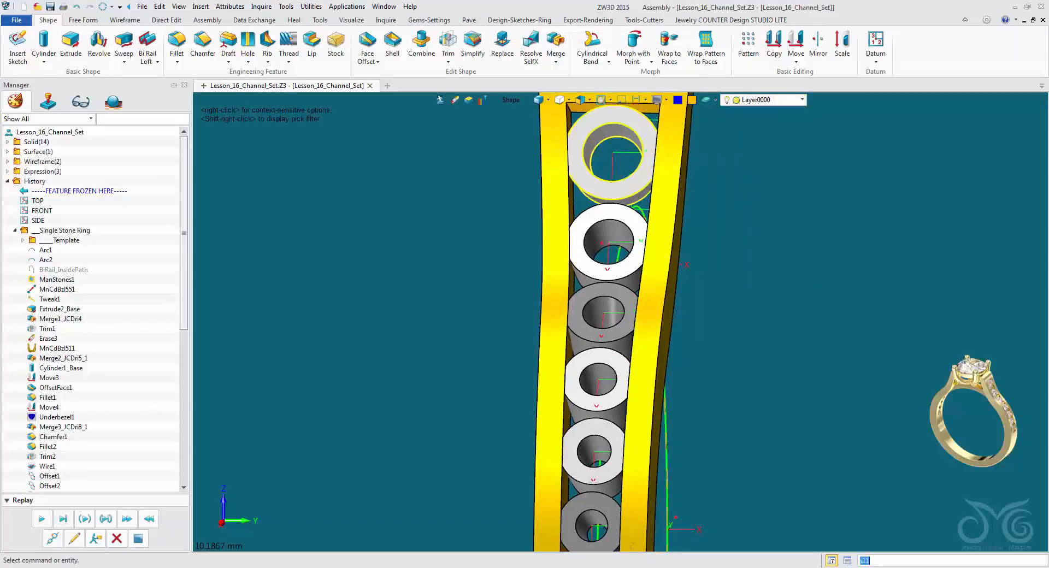
# Set up a chamfer with a 0.35 mm setback on the upper inner hole edges of the two largest underbezels.
pyautogui.moveTo(612, 213); pyautogui.dragTo(533, 192, button='right')
pyautogui.scroll(-2, 605, 204)
pyautogui.click(202, 46)
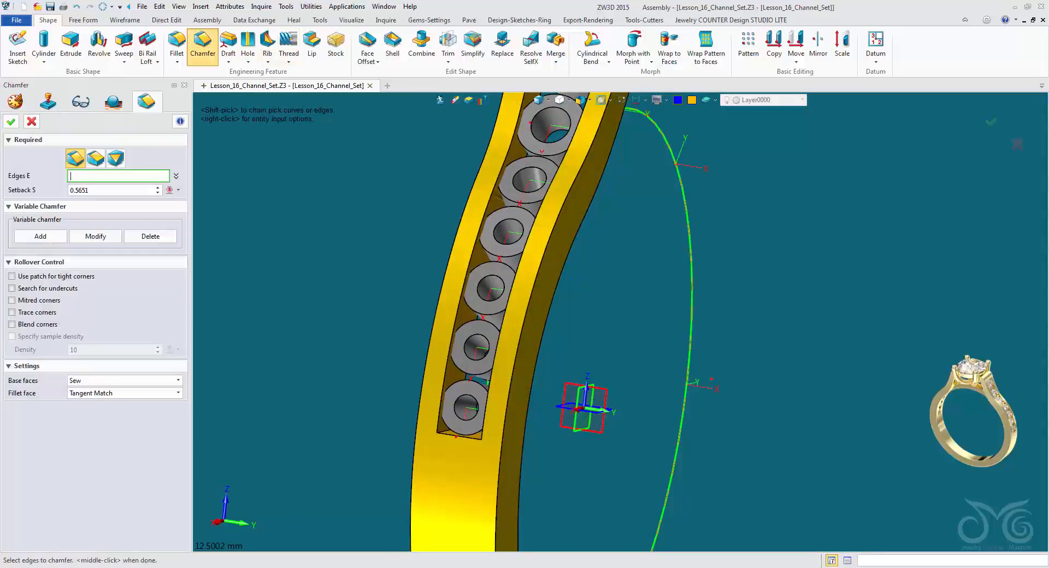
pyautogui.scroll(2, 620, 322)
pyautogui.scroll(4, 620, 322)
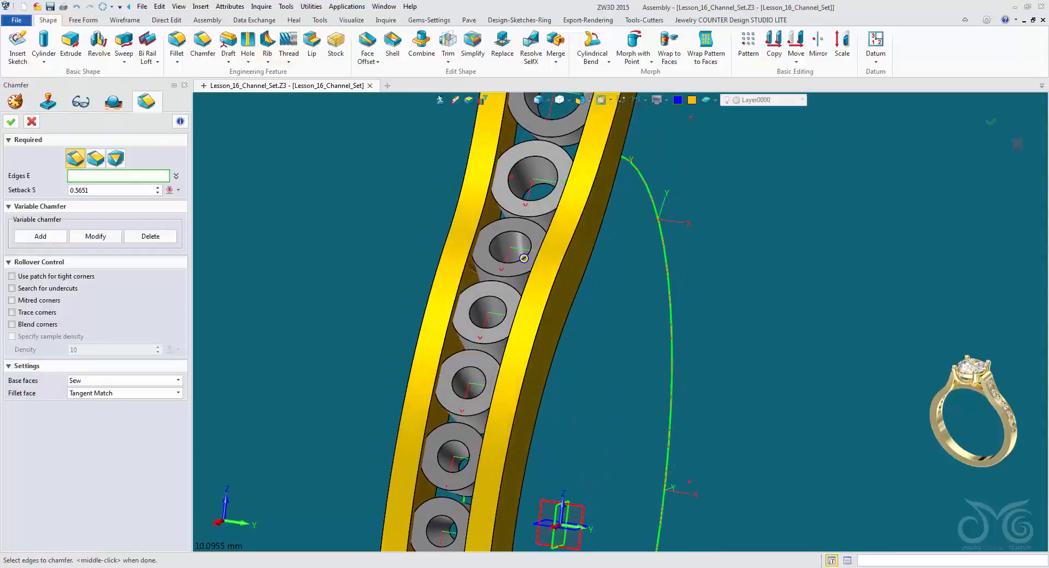
pyautogui.scroll(2, 472, 394)
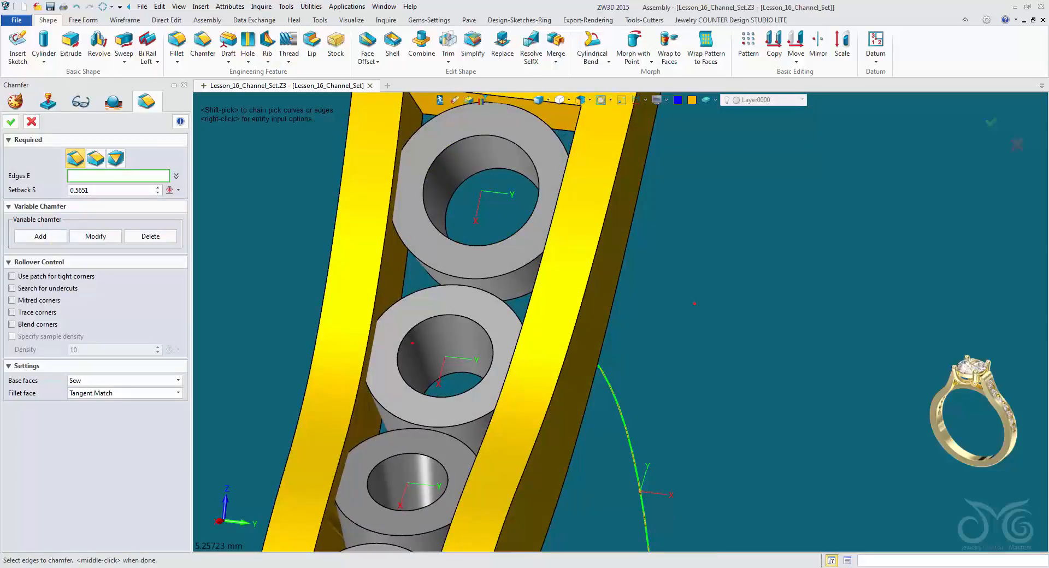
pyautogui.moveTo(104, 190); pyautogui.dragTo(60, 190)
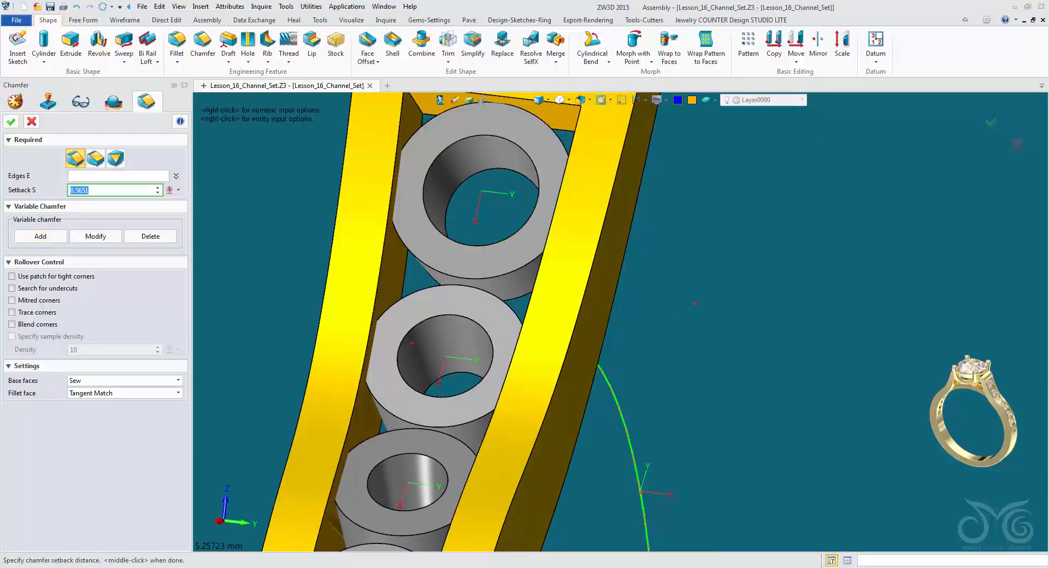
pyautogui.write('0.35')
pyautogui.press('Return')
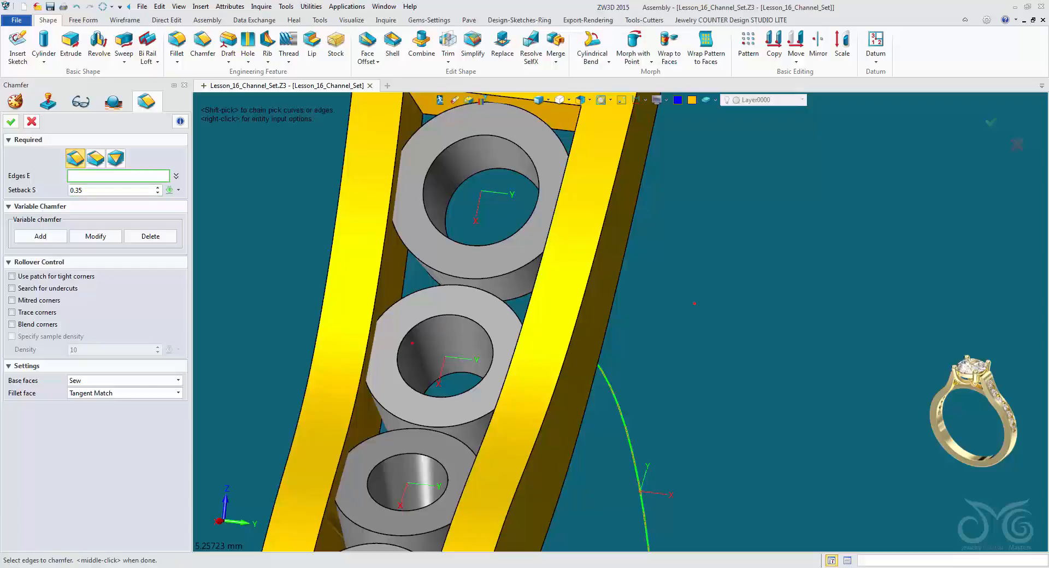
pyautogui.click(440, 230)
pyautogui.click(448, 316)
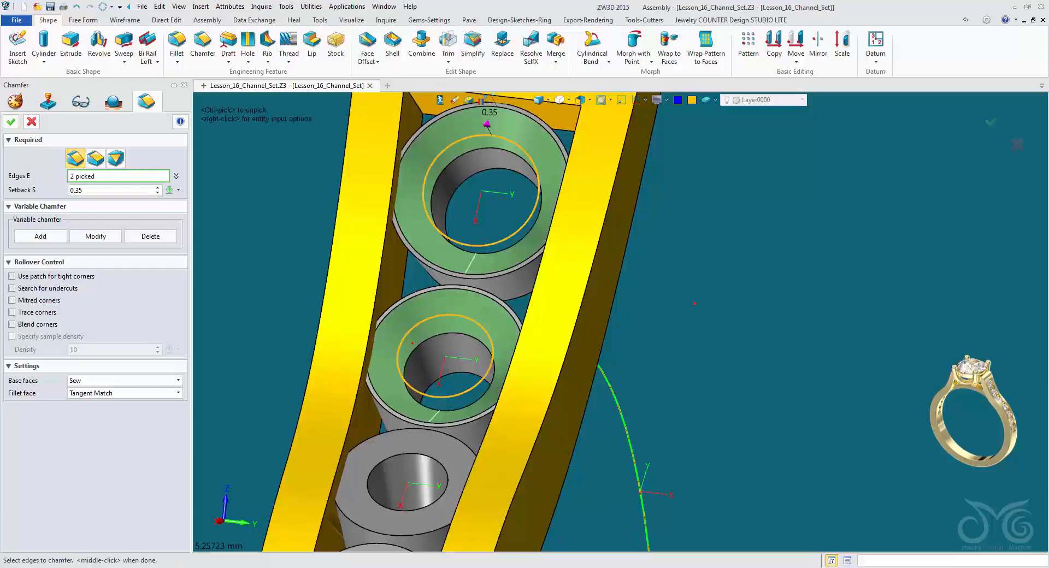
# Add the upper inner hole edges of the remaining five underbezels to the chamfer and apply it.
pyautogui.moveTo(446, 322); pyautogui.dragTo(416, 245, button='right')
pyautogui.click(421, 485)
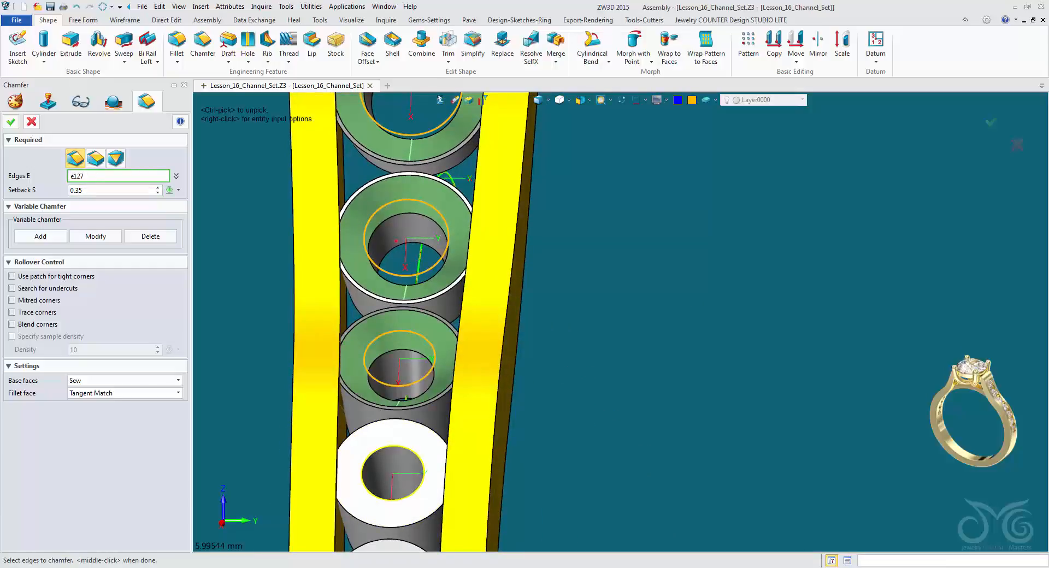
pyautogui.scroll(-2, 420, 481)
pyautogui.moveTo(419, 481); pyautogui.dragTo(409, 383, button='right')
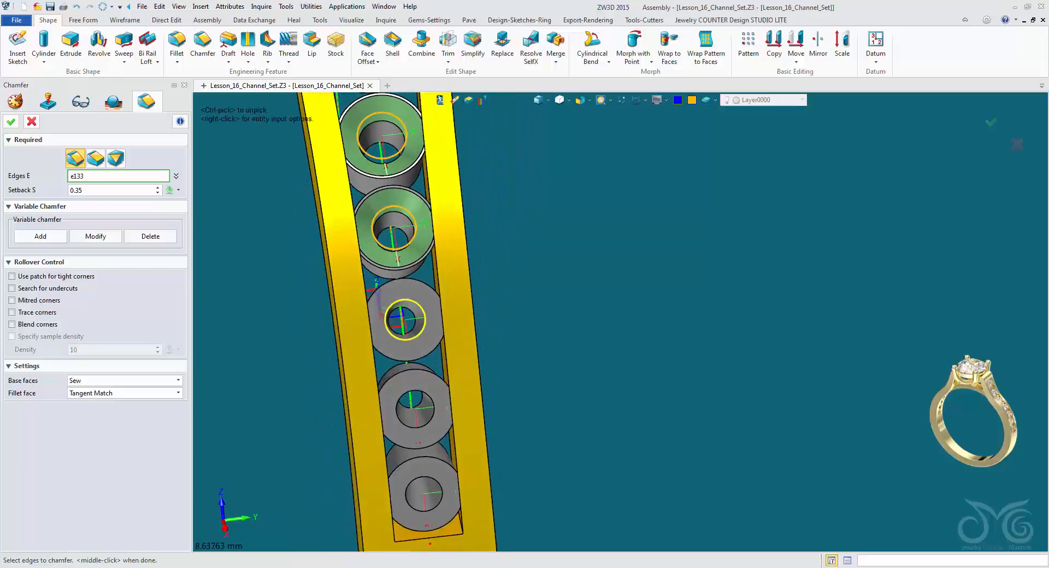
pyautogui.click(406, 340)
pyautogui.click(416, 428)
pyautogui.click(424, 512)
pyautogui.scroll(-3, 425, 510)
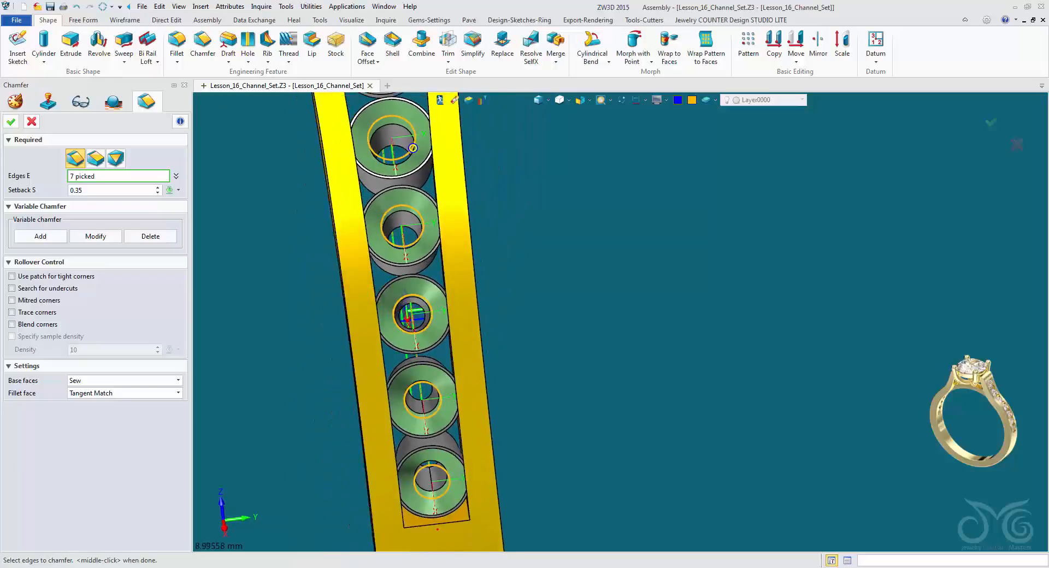
pyautogui.moveTo(425, 509); pyautogui.dragTo(399, 489, button='right')
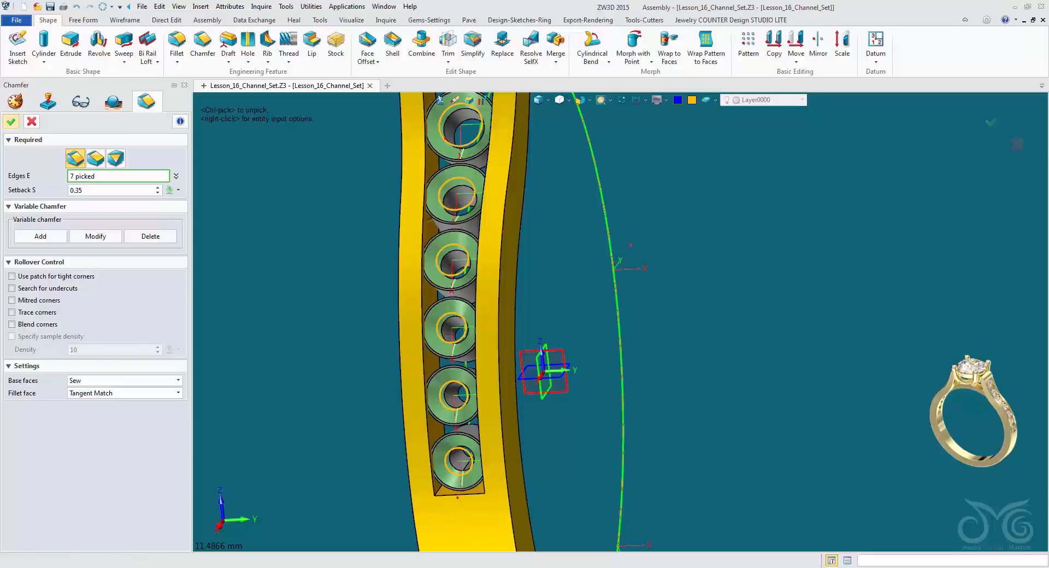
pyautogui.middleClick(464, 383)
# Show the Melee Stones layer again.
pyautogui.moveTo(465, 382); pyautogui.dragTo(541, 291, button='right')
pyautogui.scroll(-2, 503, 432)
pyautogui.click(802, 100)
pyautogui.click(728, 199)
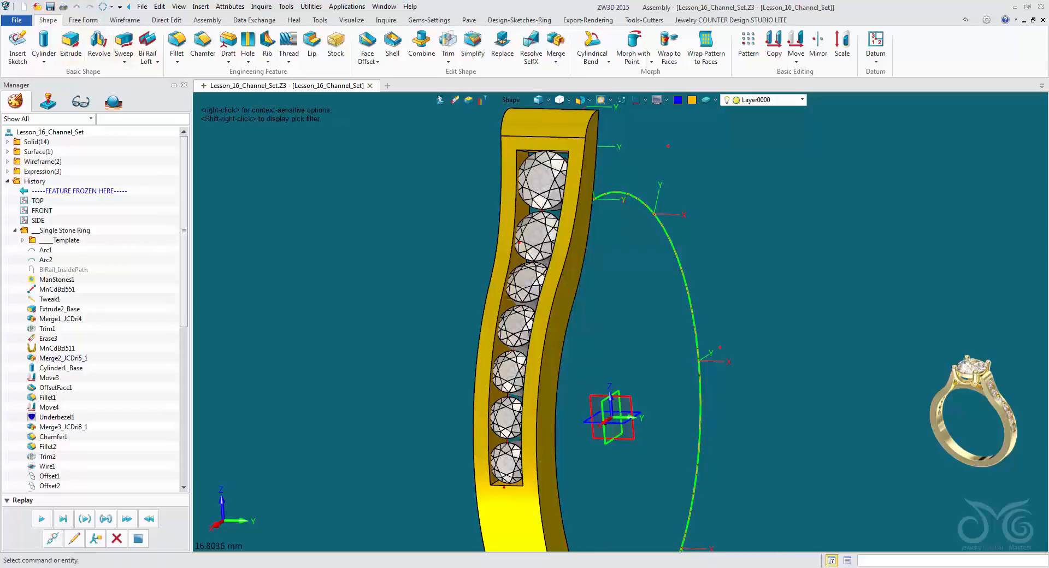
# Mirror the half shank and its seven underbezels across the SIDE plane as a copy.
pyautogui.moveTo(549, 289); pyautogui.dragTo(535, 319, button='right')
pyautogui.scroll(-3, 563, 262)
pyautogui.scroll(2, 355, 204)
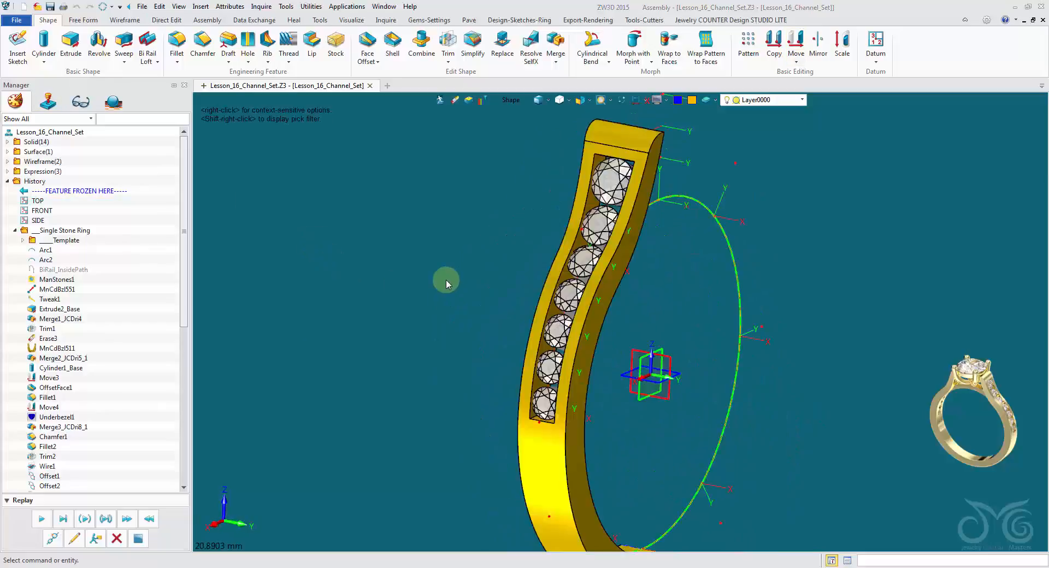
pyautogui.click(817, 50)
pyautogui.click(633, 240)
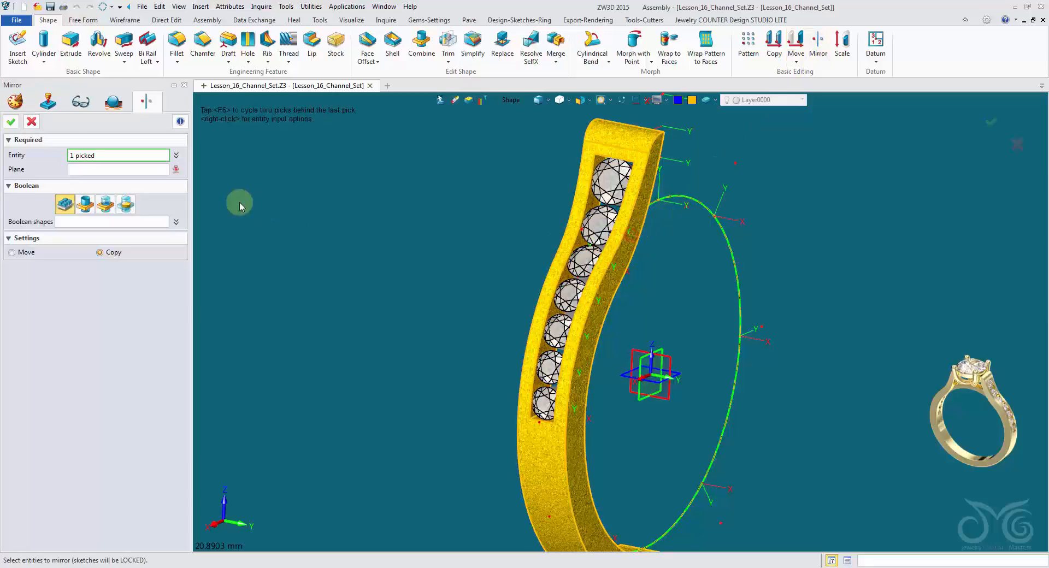
pyautogui.moveTo(230, 160); pyautogui.dragTo(607, 190, button='right')
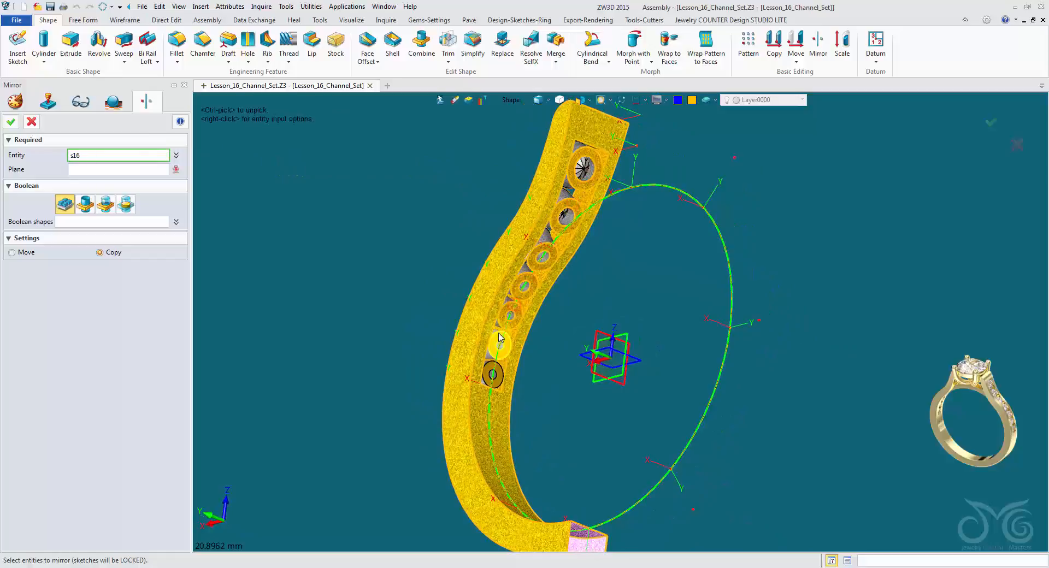
pyautogui.middleClick(91, 184)
pyautogui.moveTo(350, 382); pyautogui.dragTo(602, 397, button='right')
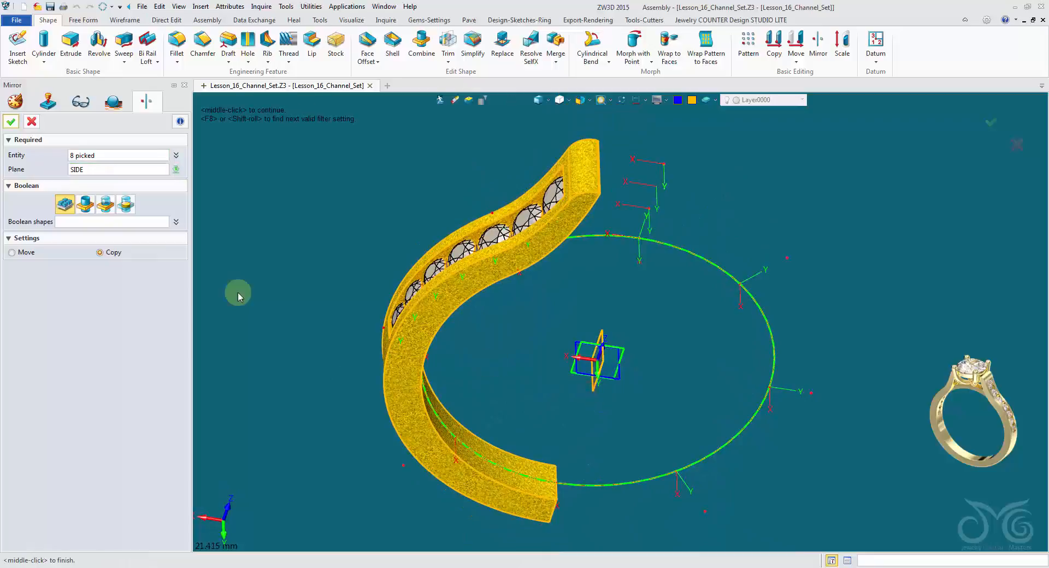
pyautogui.moveTo(238, 296); pyautogui.dragTo(219, 283, button='right')
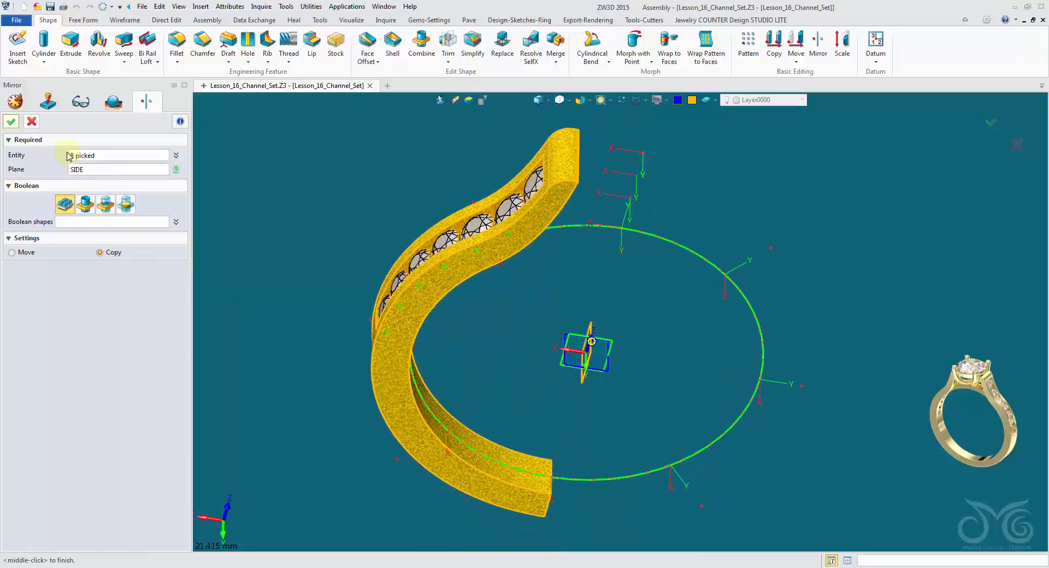
pyautogui.click(11, 121)
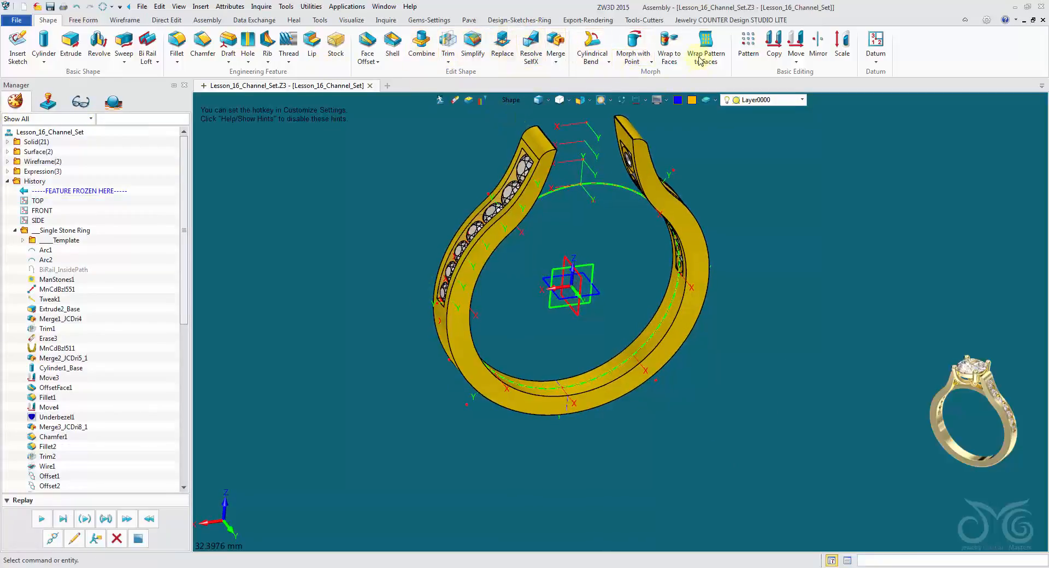
# Mirror the seven channel stones across the SIDE plane with Mirror Components, leaving the half shank out of the selection.
pyautogui.click(627, 20)
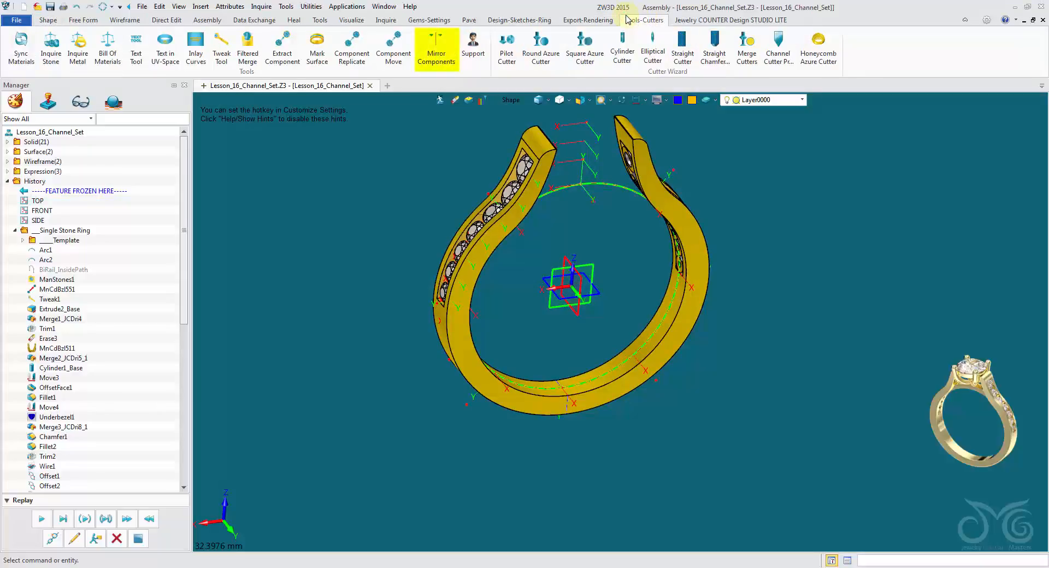
pyautogui.click(427, 60)
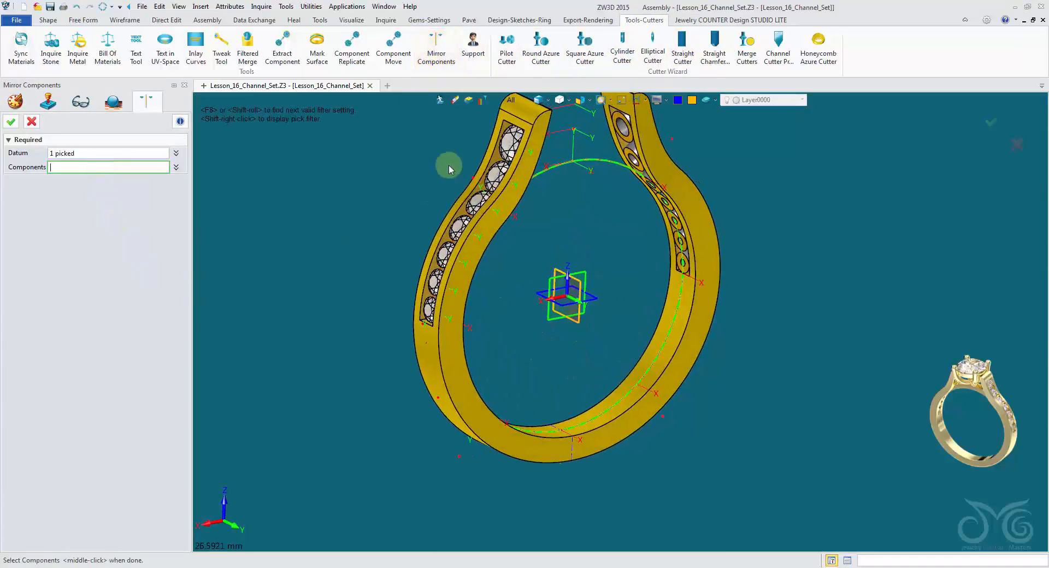
pyautogui.click(491, 183)
pyautogui.rightClick(397, 182)
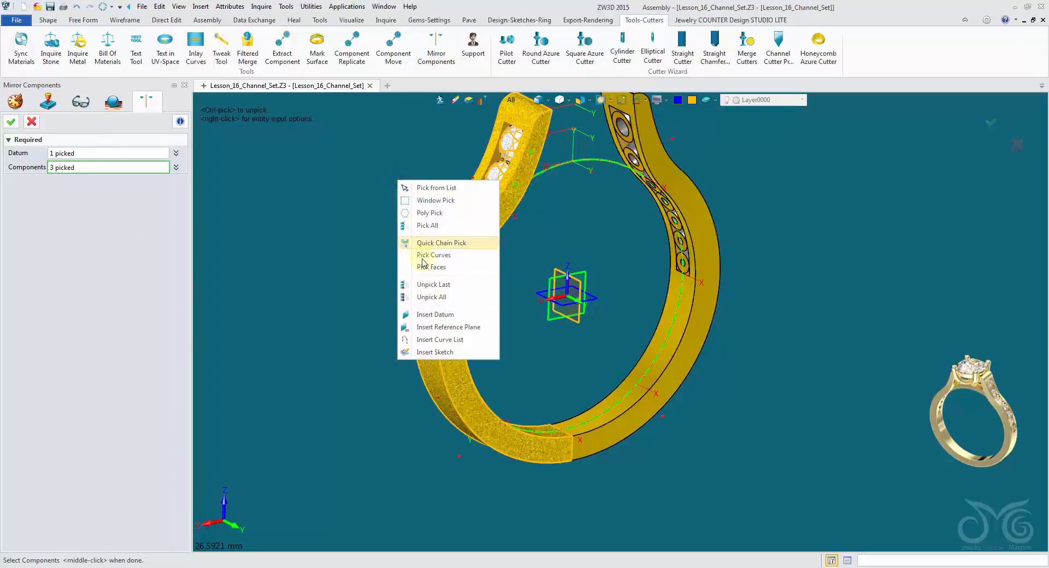
pyautogui.click(447, 285)
pyautogui.moveTo(447, 289); pyautogui.dragTo(536, 210, button='middle')
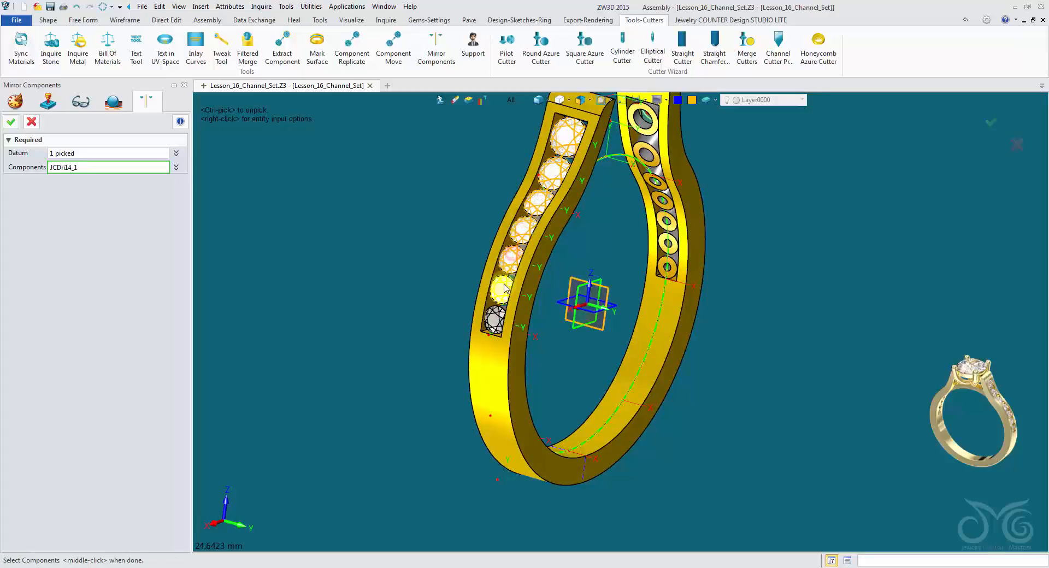
pyautogui.moveTo(450, 278); pyautogui.dragTo(290, 203, button='middle')
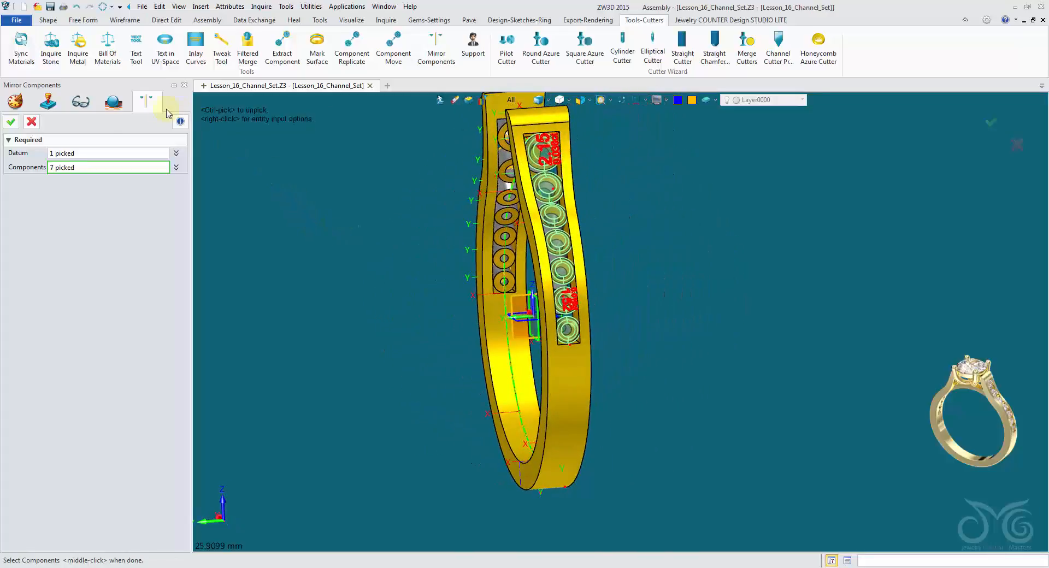
pyautogui.click(10, 119)
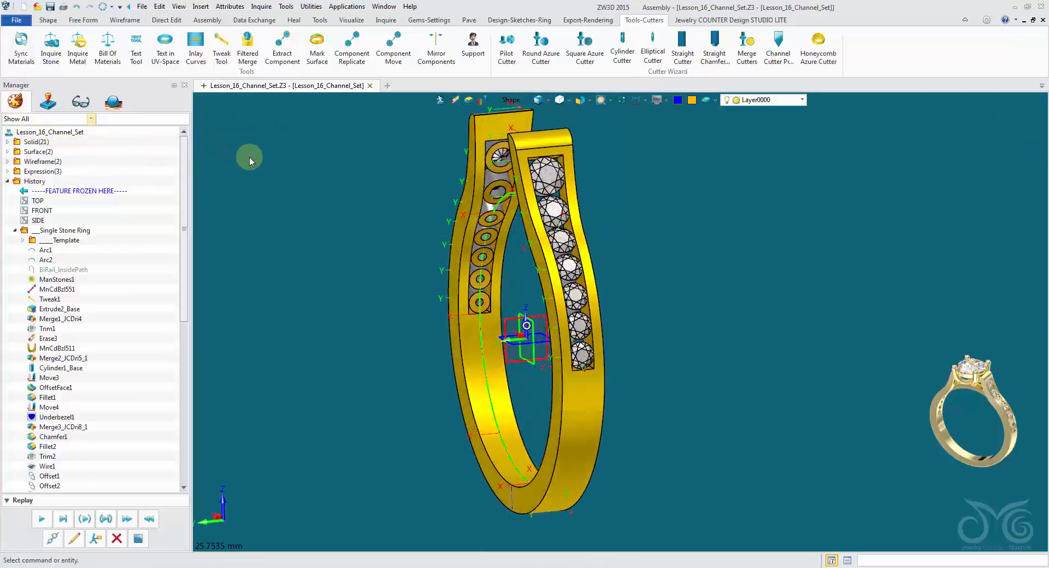
pyautogui.moveTo(250, 157); pyautogui.dragTo(691, 105, button='right')
pyautogui.click(737, 101)
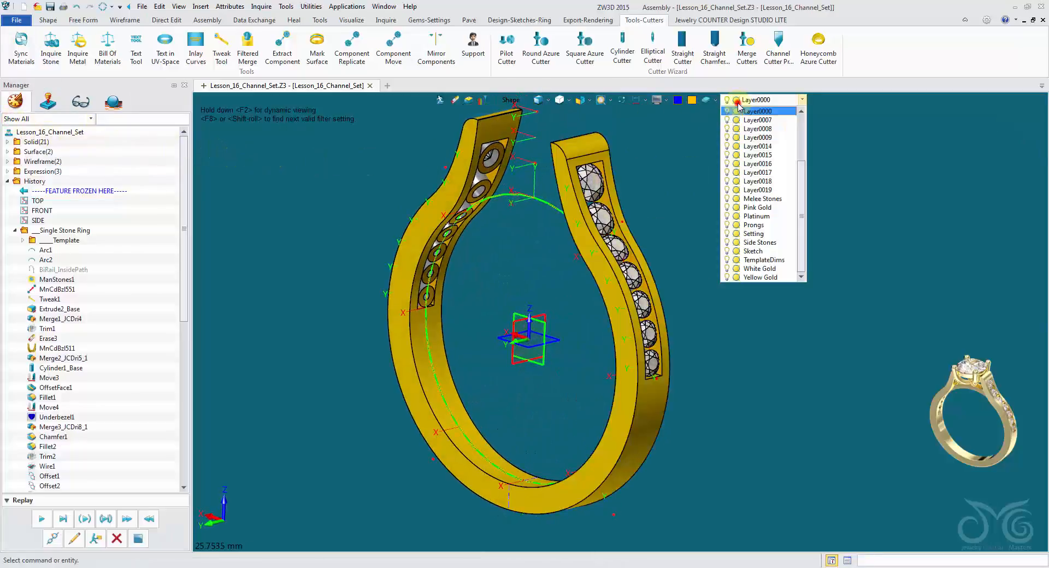
pyautogui.scroll(3, 749, 137)
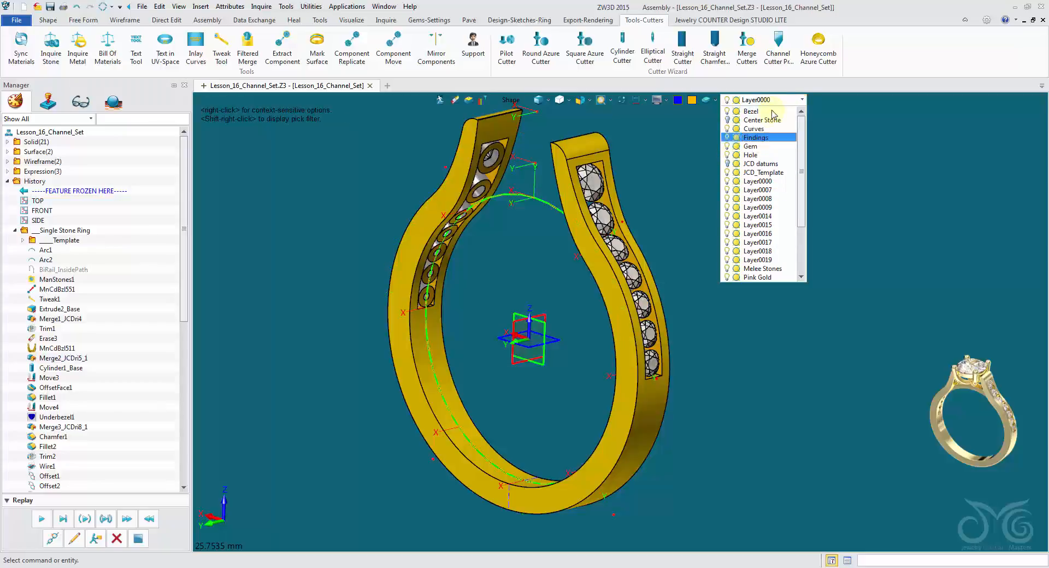
pyautogui.click(777, 101)
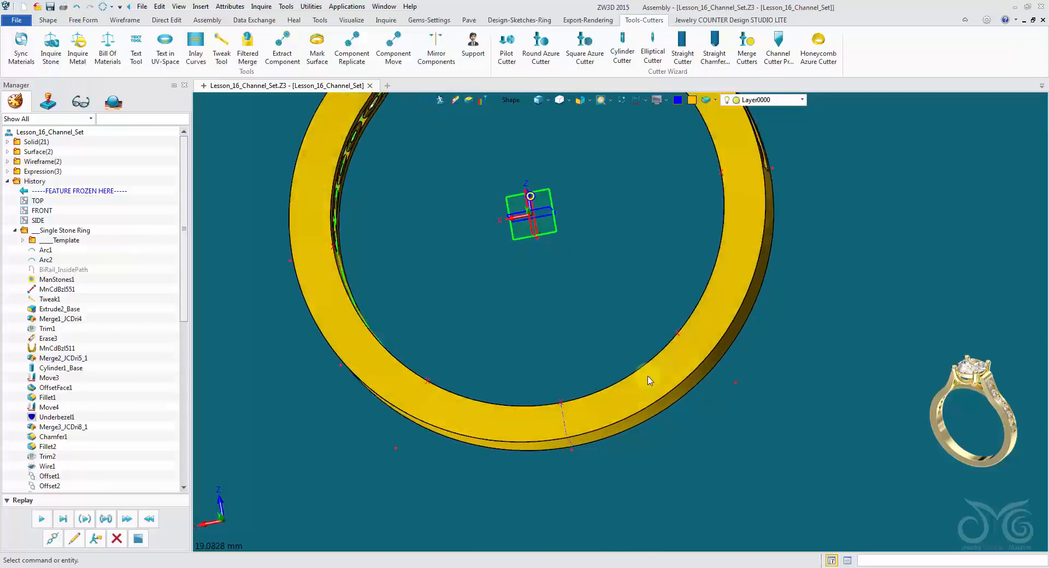
# Combine the two half shanks into one band with an Add boolean.
pyautogui.moveTo(595, 429); pyautogui.dragTo(507, 398, button='middle')
pyautogui.click(46, 20)
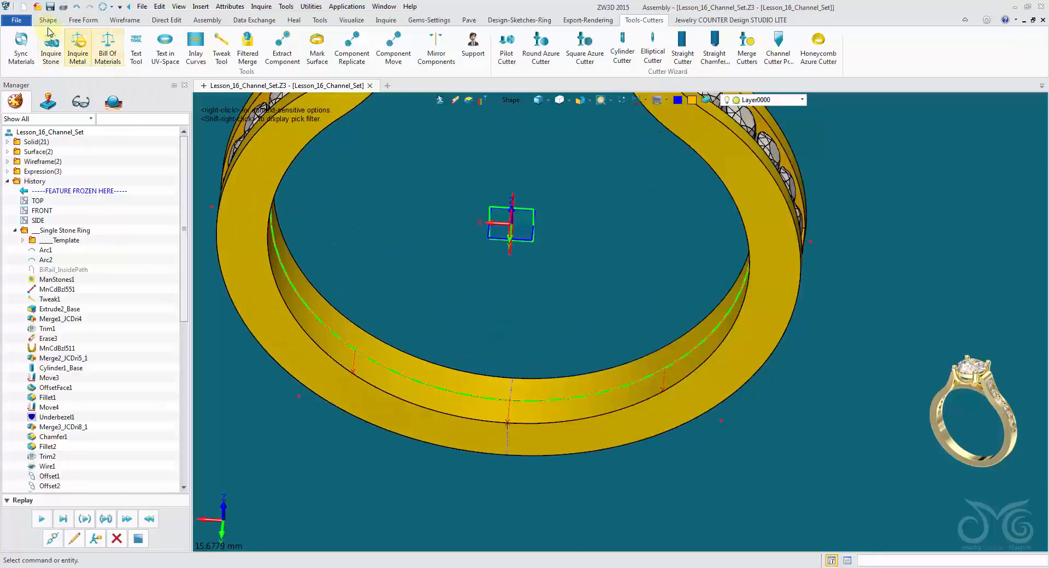
pyautogui.click(425, 59)
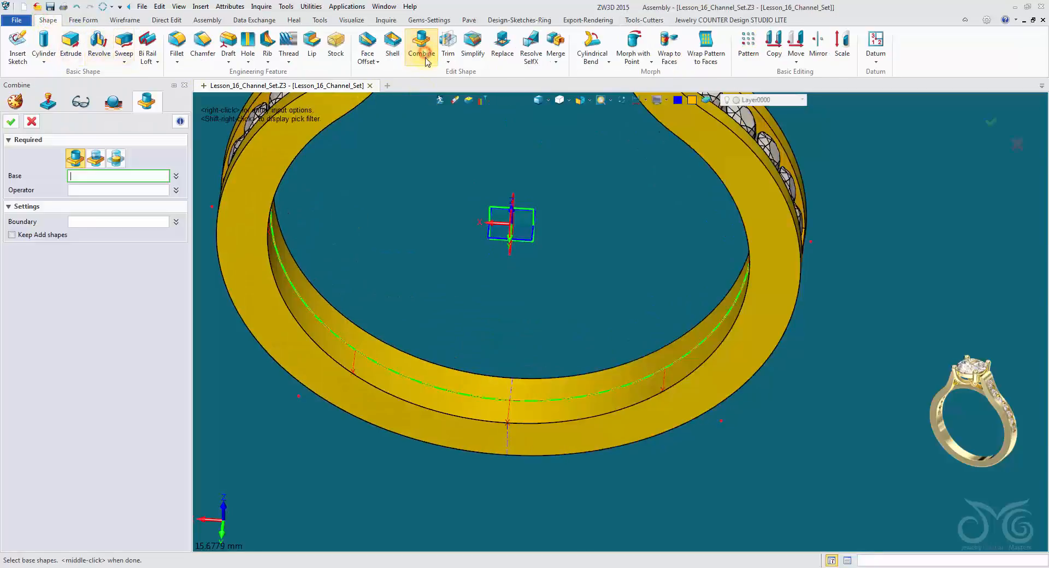
pyautogui.click(452, 389)
pyautogui.middleClick(523, 294)
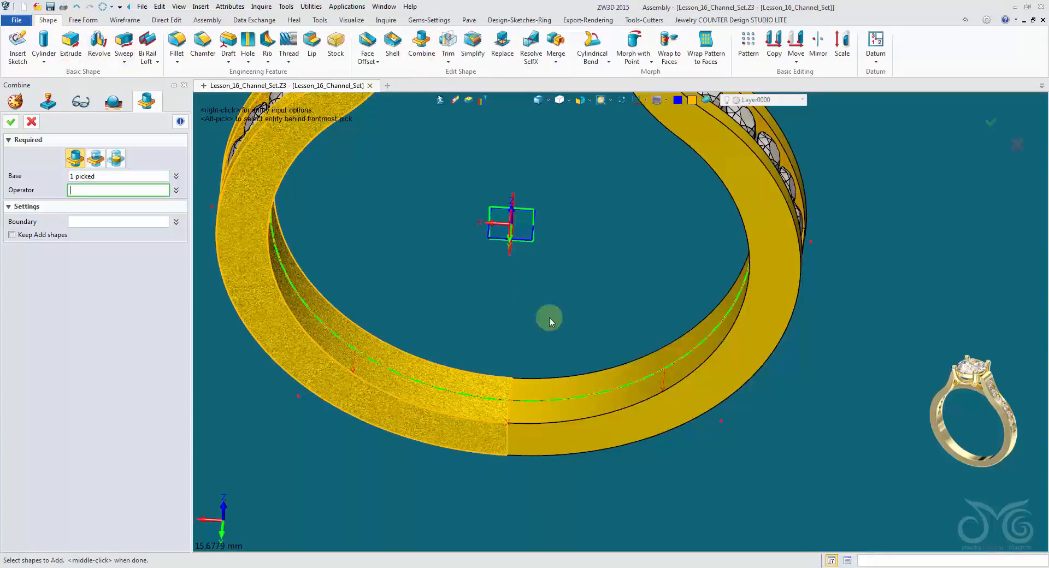
pyautogui.click(635, 392)
pyautogui.moveTo(636, 392); pyautogui.dragTo(464, 306, button='middle')
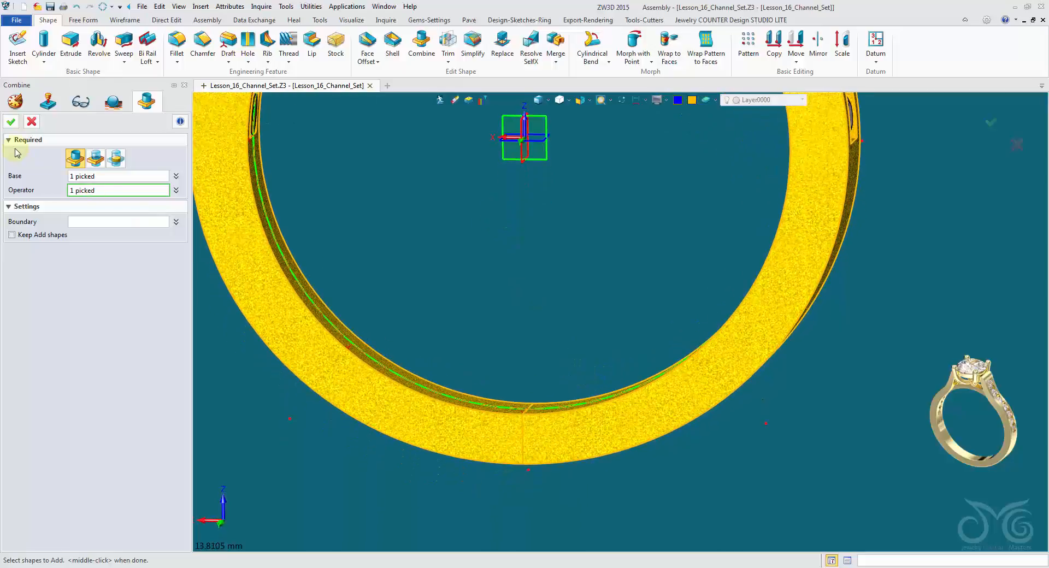
pyautogui.click(11, 124)
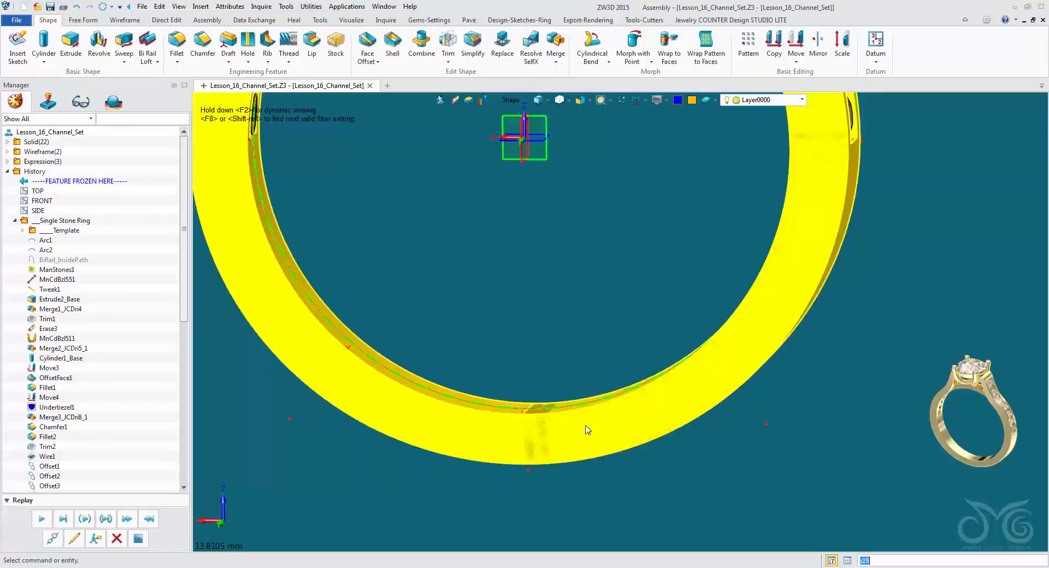
# Show the Center Stone layer.
pyautogui.scroll(-5, 561, 274)
pyautogui.moveTo(562, 262); pyautogui.dragTo(752, 112, button='right')
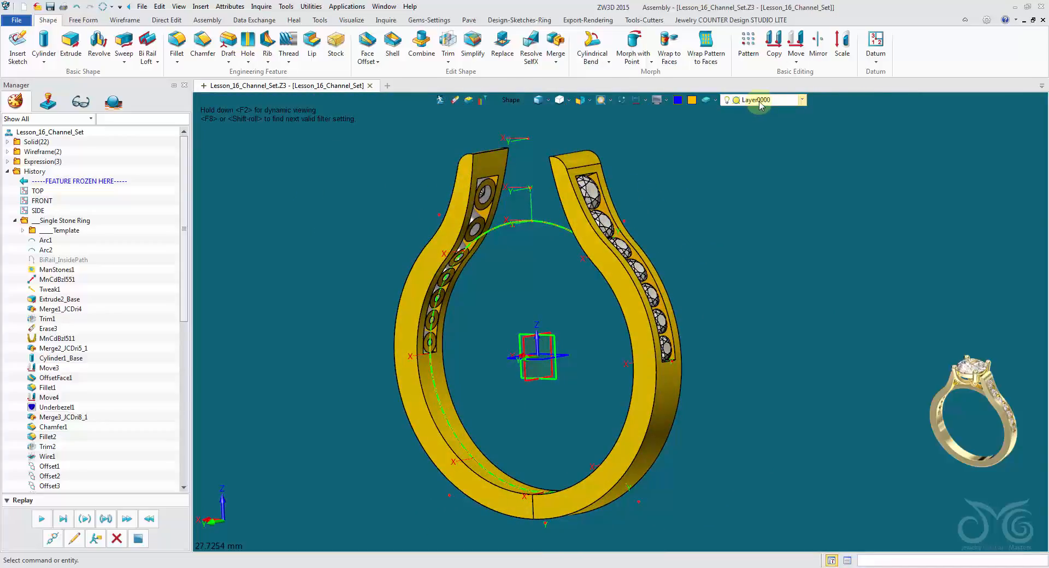
pyautogui.click(761, 104)
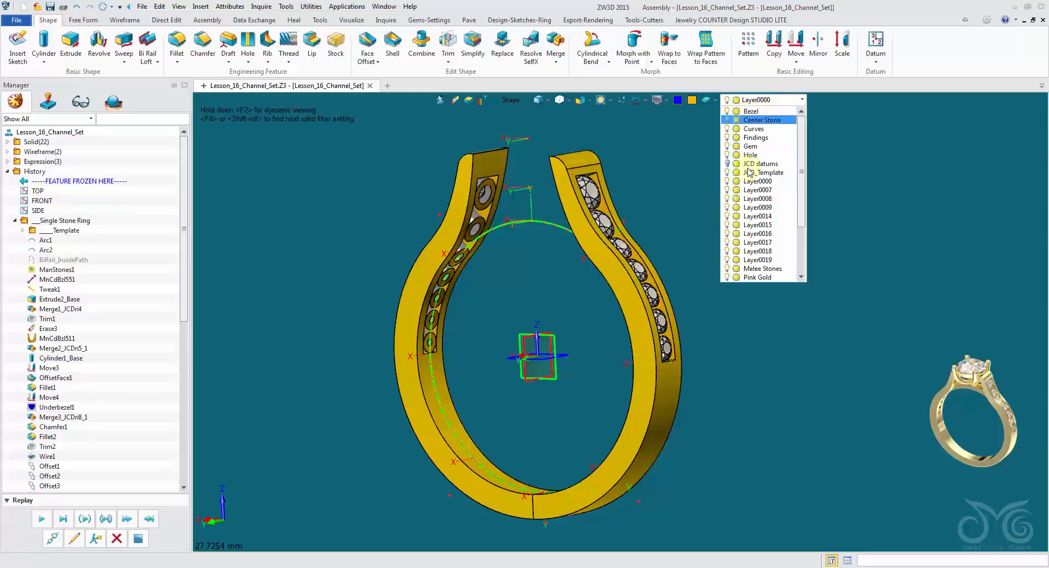
pyautogui.click(728, 121)
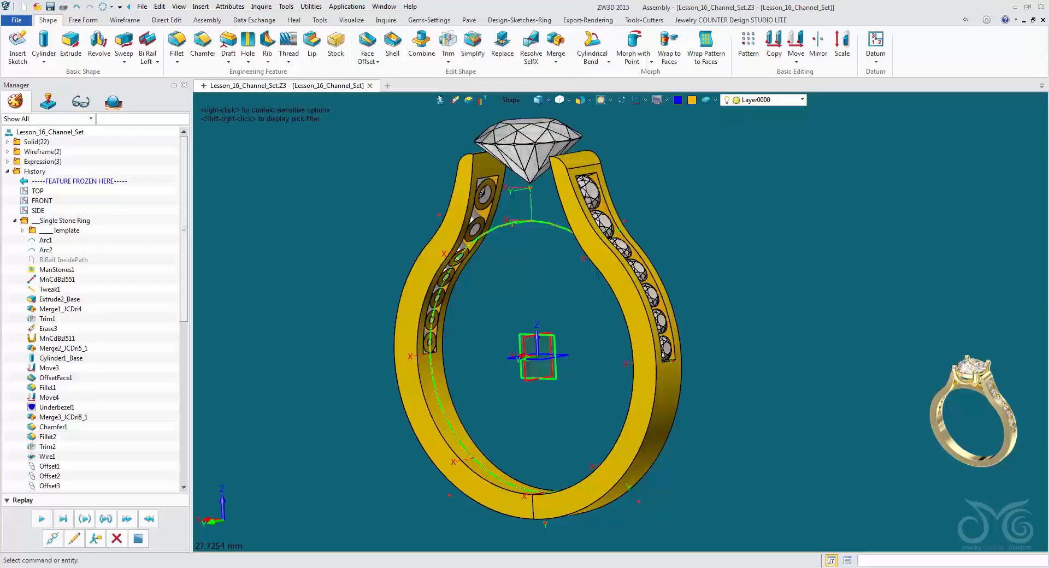
# Unblank all hidden entities to bring back the setting and the bridge beneath it.
pyautogui.moveTo(639, 134); pyautogui.dragTo(685, 152, button='right')
pyautogui.rightClick(685, 152)
pyautogui.moveTo(723, 185)
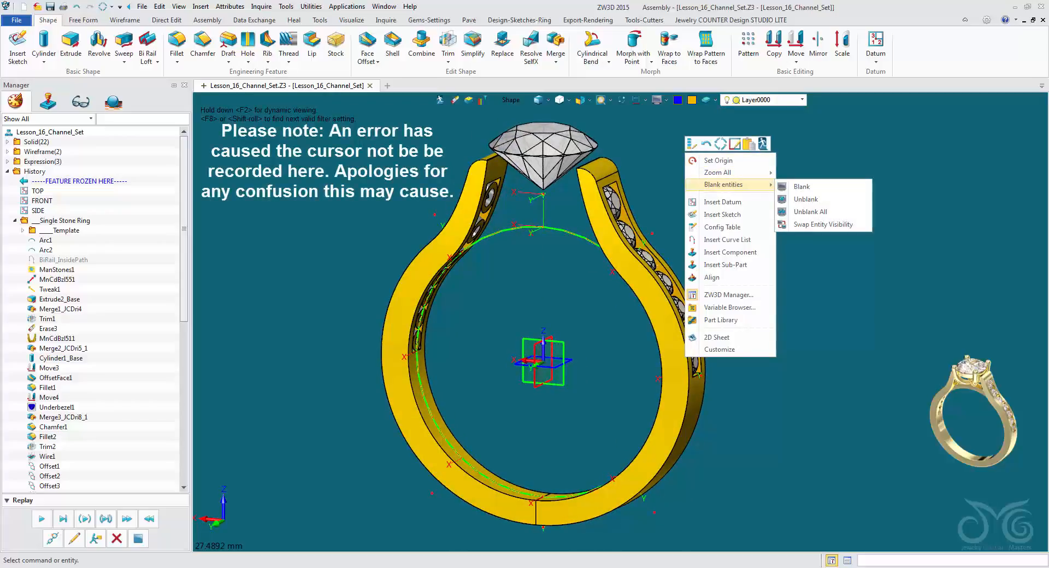
pyautogui.click(811, 213)
pyautogui.moveTo(765, 229)
pyautogui.mouseDown(button='right')
pyautogui.moveTo(858, 278)
pyautogui.moveTo(919, 282)
pyautogui.moveTo(765, 225)
pyautogui.moveTo(763, 131)
pyautogui.mouseUp(button='right')
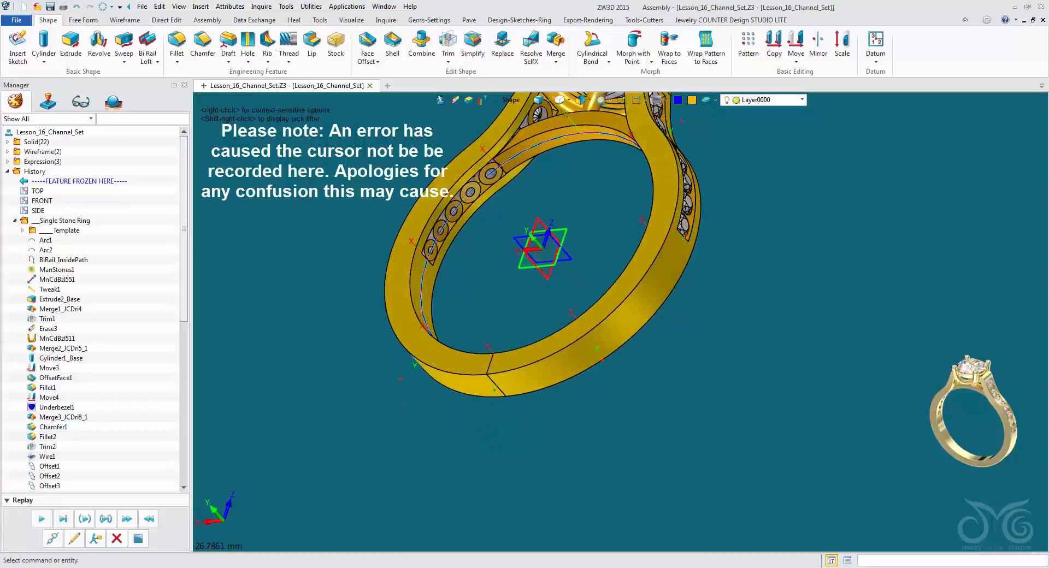
# Offset both side faces of the bridge under the center setting by about 0.17 mm with Face Offset.
pyautogui.moveTo(621, 326); pyautogui.dragTo(517, 336, button='right')
pyautogui.moveTo(624, 361); pyautogui.dragTo(708, 422, button='right')
pyautogui.scroll(2, 708, 422)
pyautogui.scroll(5, 708, 423)
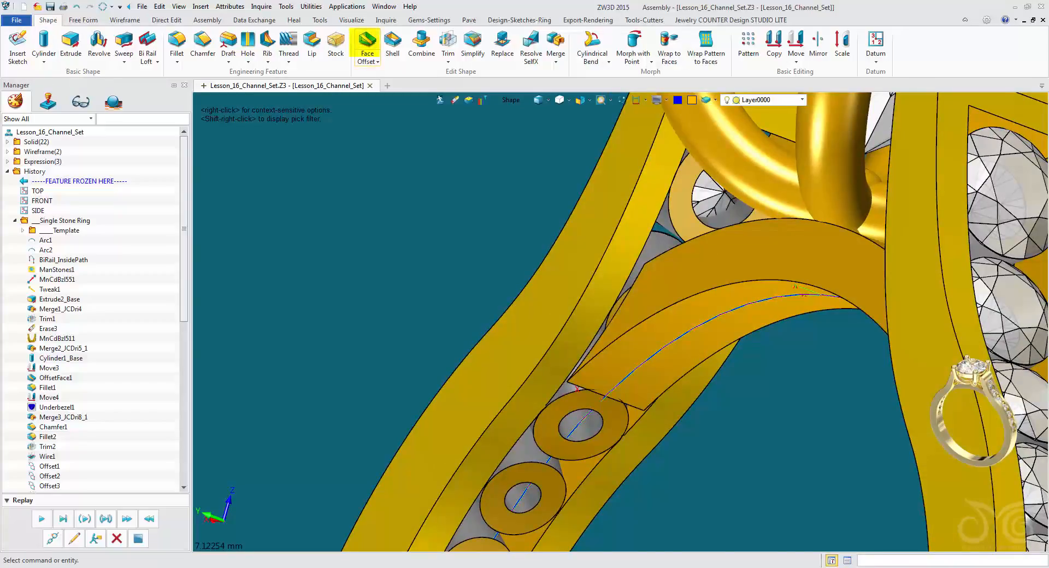
pyautogui.click(366, 45)
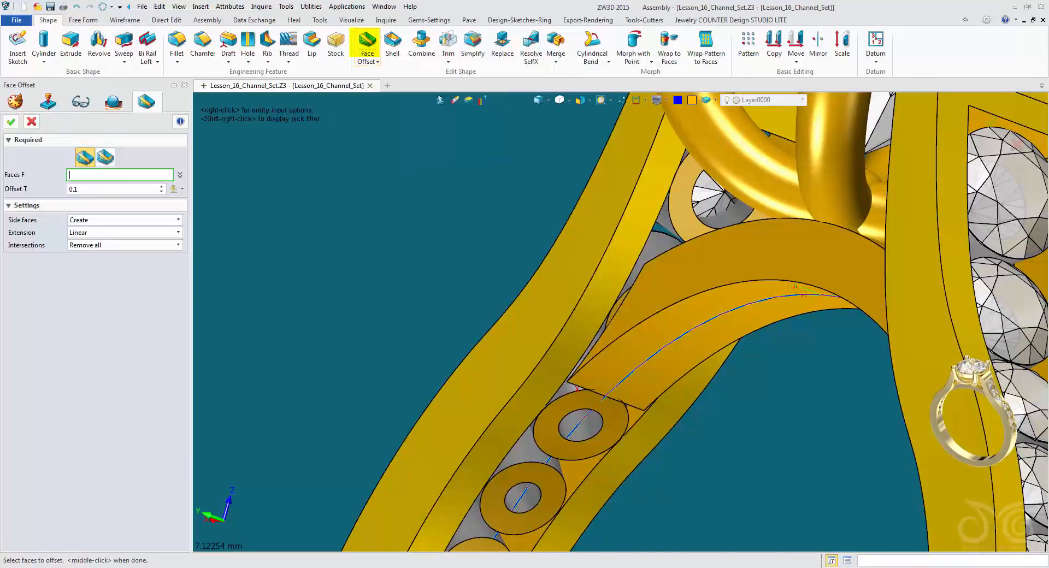
pyautogui.click(640, 306)
pyautogui.moveTo(637, 317); pyautogui.dragTo(459, 260, button='right')
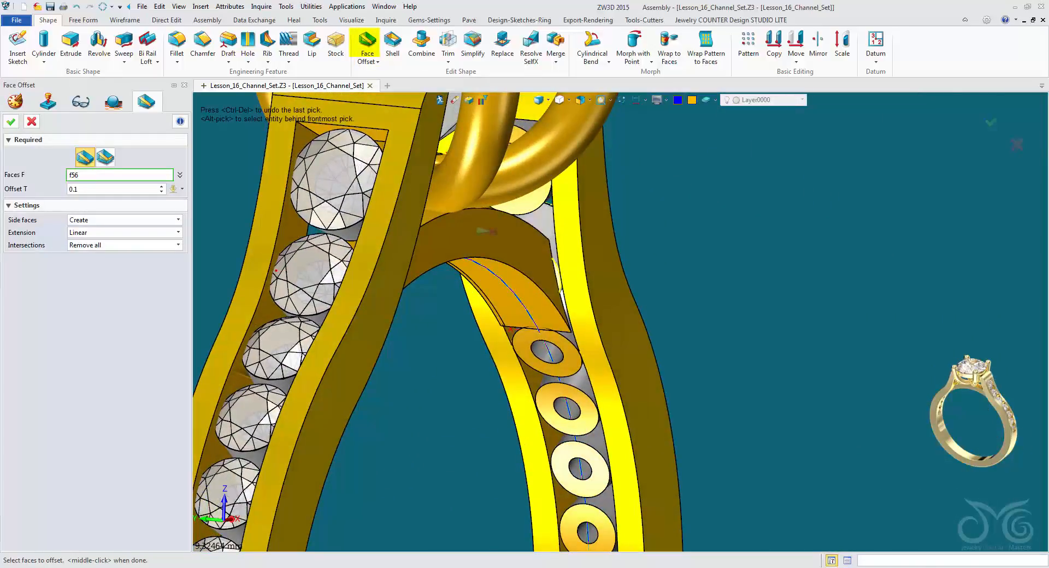
pyautogui.click(486, 229)
pyautogui.moveTo(608, 322); pyautogui.dragTo(727, 290, button='right')
pyautogui.scroll(3, 727, 290)
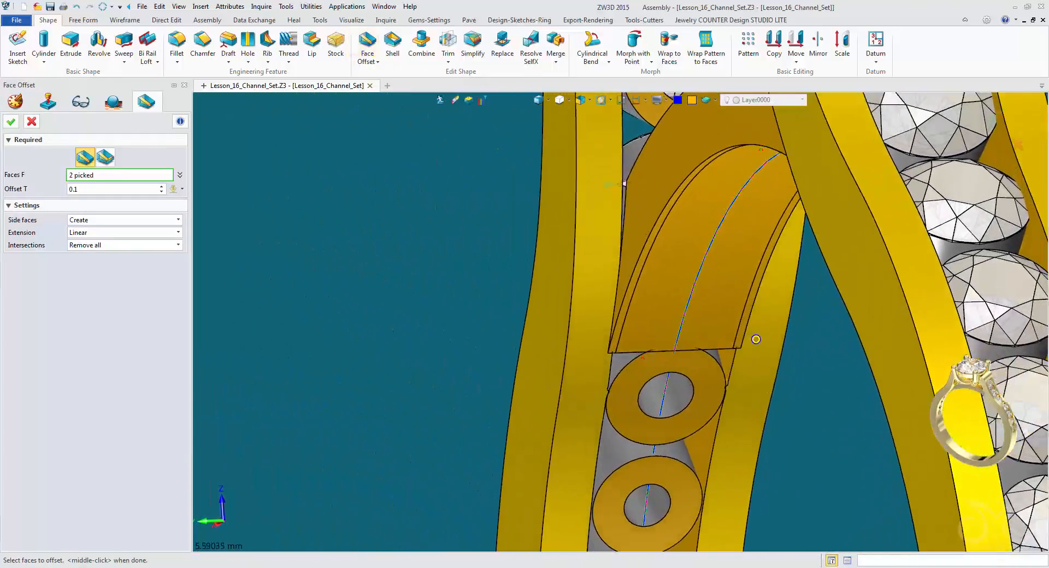
pyautogui.moveTo(645, 262); pyautogui.dragTo(617, 350, button='right')
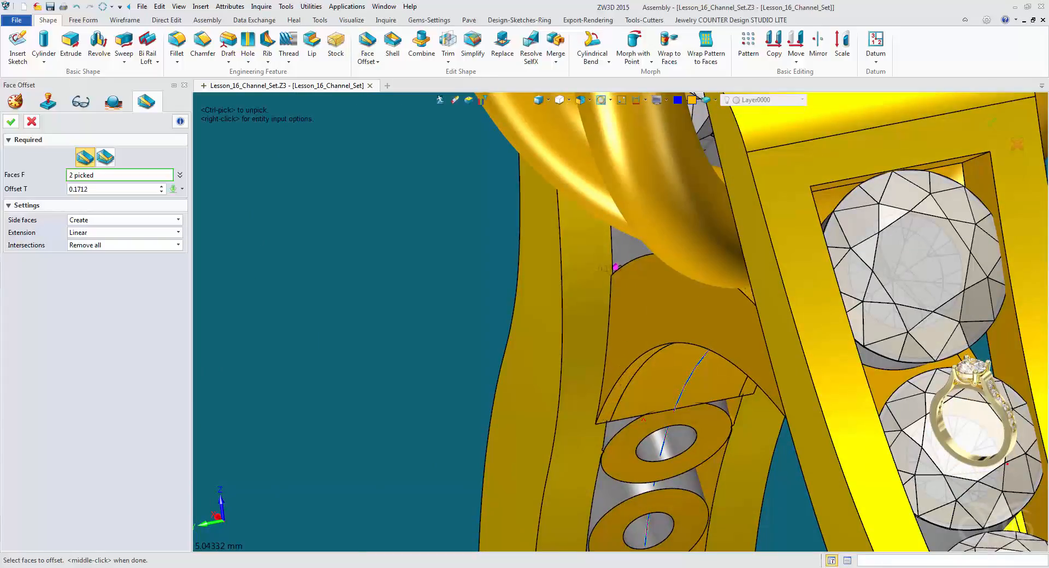
pyautogui.moveTo(620, 322); pyautogui.dragTo(531, 295, button='right')
pyautogui.middleClick(621, 262)
# Limit picking to components and blank the second channel stone from the top of the shank.
pyautogui.click(511, 100)
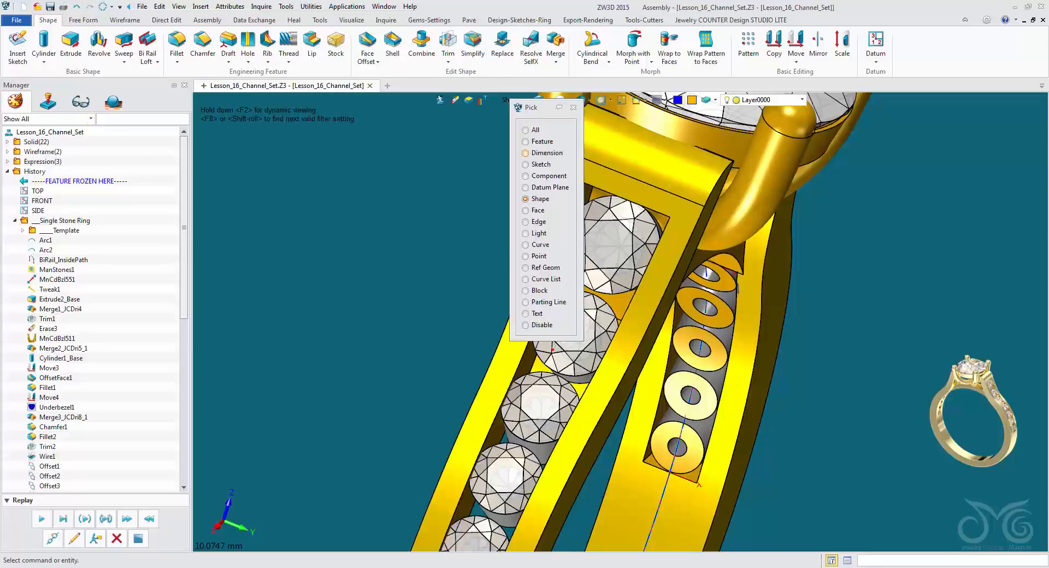
pyautogui.click(546, 176)
pyautogui.rightClick(575, 309)
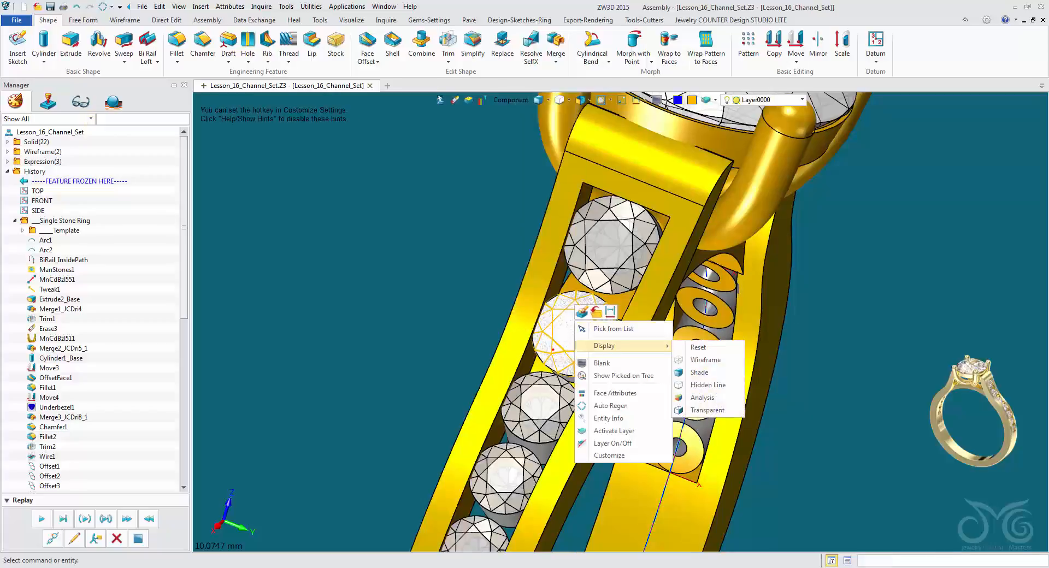
pyautogui.click(601, 363)
# Cut a hole through the bridge by extruding the exposed underbezel's hole edge symmetrically with end -6.087 mm as a Remove boolean.
pyautogui.moveTo(596, 349); pyautogui.dragTo(581, 167, button='right')
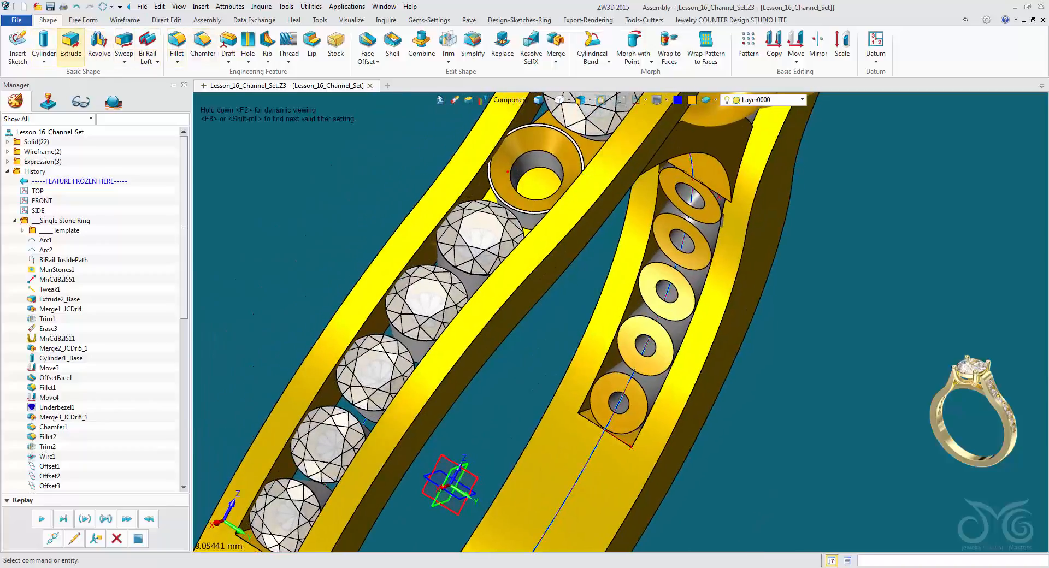
pyautogui.click(71, 43)
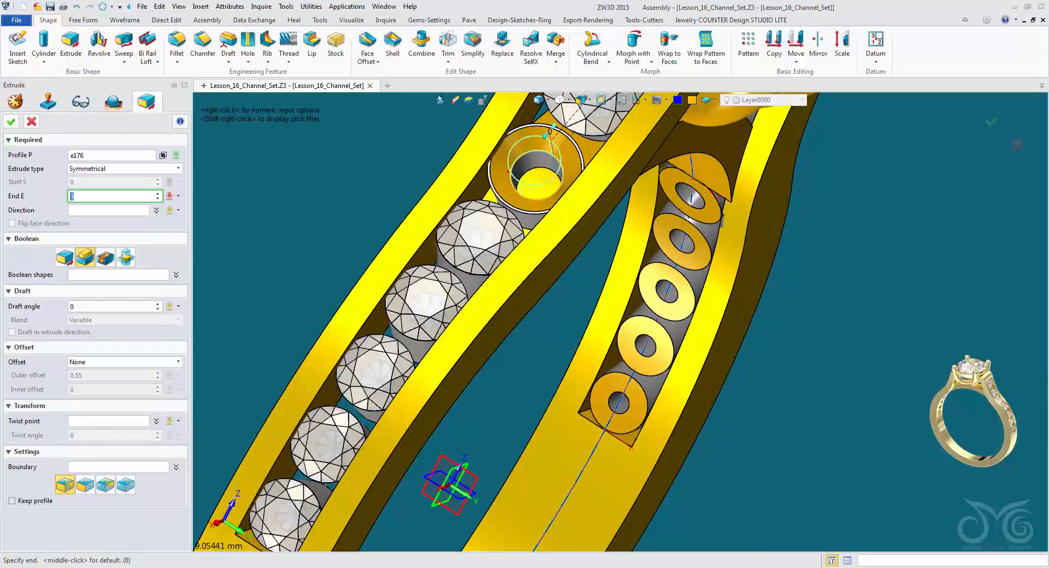
pyautogui.moveTo(580, 167); pyautogui.dragTo(566, 164, button='right')
pyautogui.moveTo(548, 227); pyautogui.dragTo(492, 245, button='right')
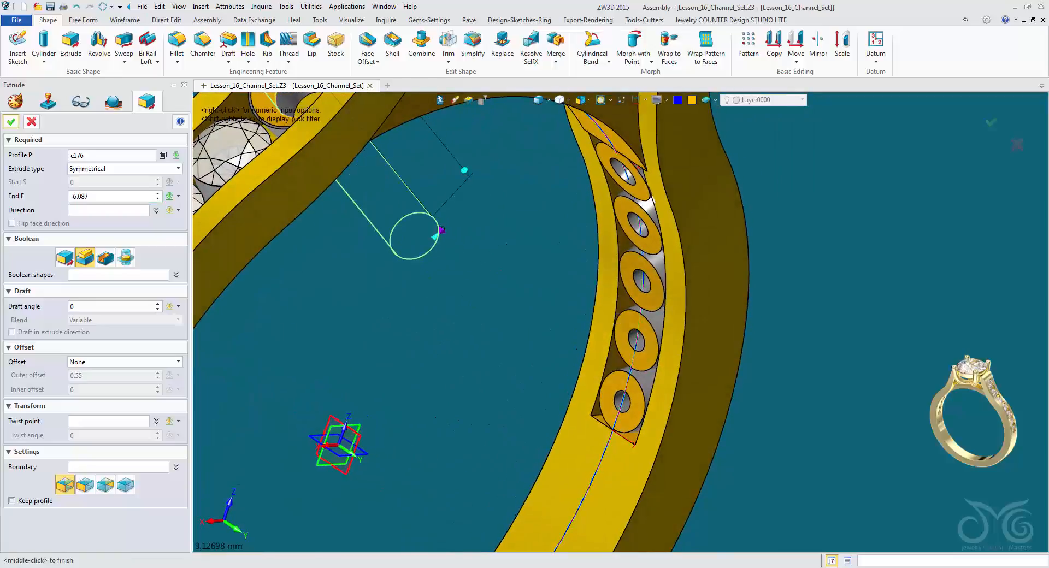
pyautogui.scroll(-2, 602, 306)
pyautogui.moveTo(602, 328); pyautogui.dragTo(628, 345, button='right')
pyautogui.moveTo(629, 344); pyautogui.dragTo(739, 353, button='middle')
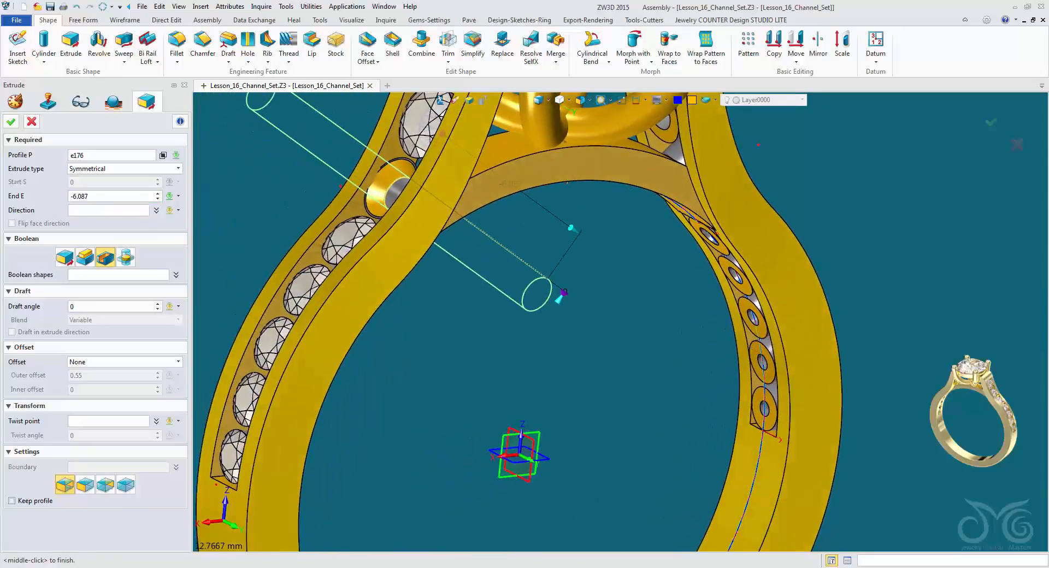
pyautogui.moveTo(739, 353); pyautogui.dragTo(756, 359, button='right')
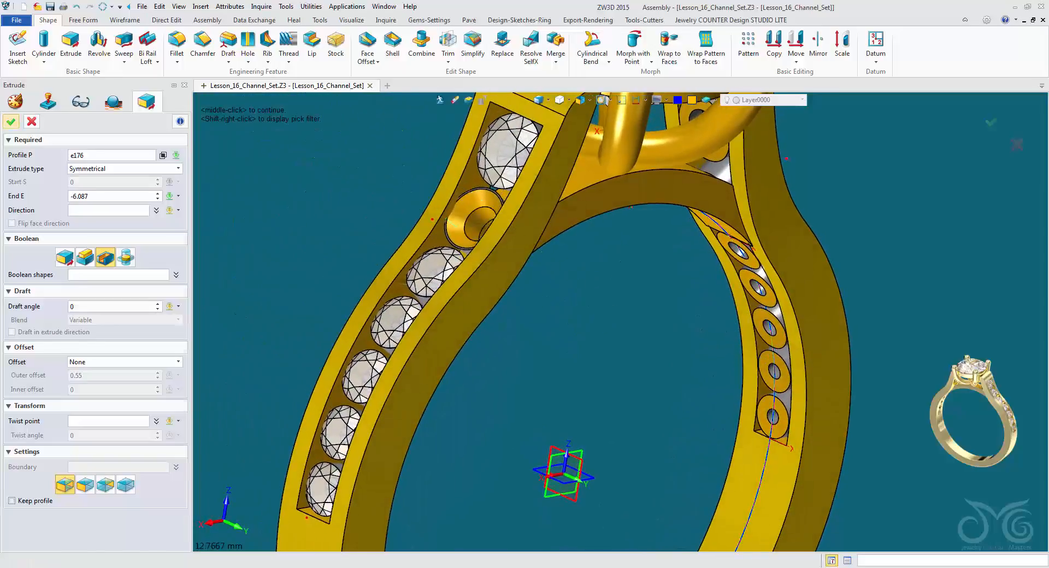
pyautogui.click(11, 122)
# Unblank all entities to restore the hidden channel stone.
pyautogui.moveTo(601, 306); pyautogui.dragTo(320, 216, button='right')
pyautogui.rightClick(285, 209)
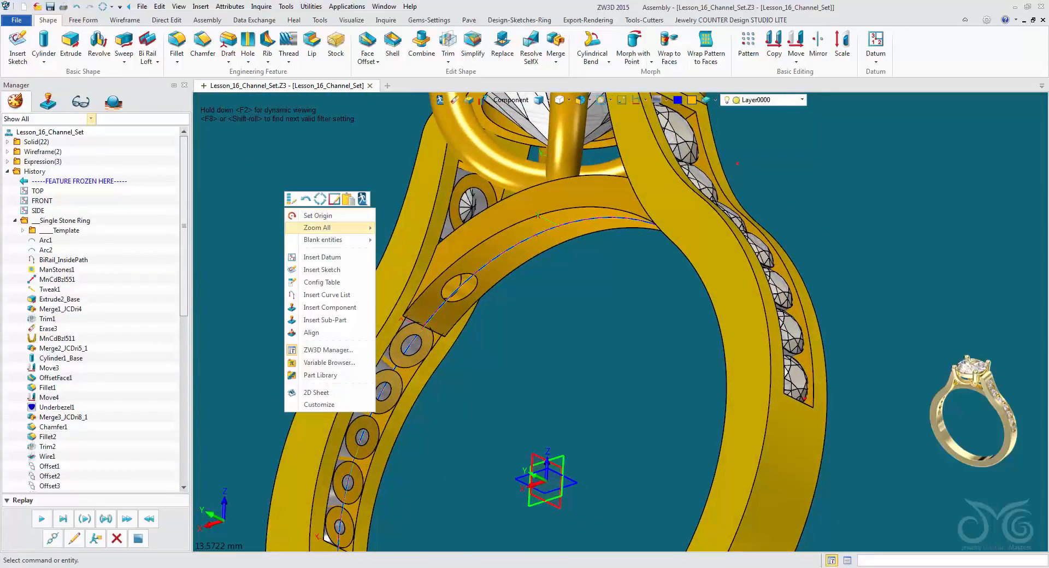
pyautogui.moveTo(328, 240)
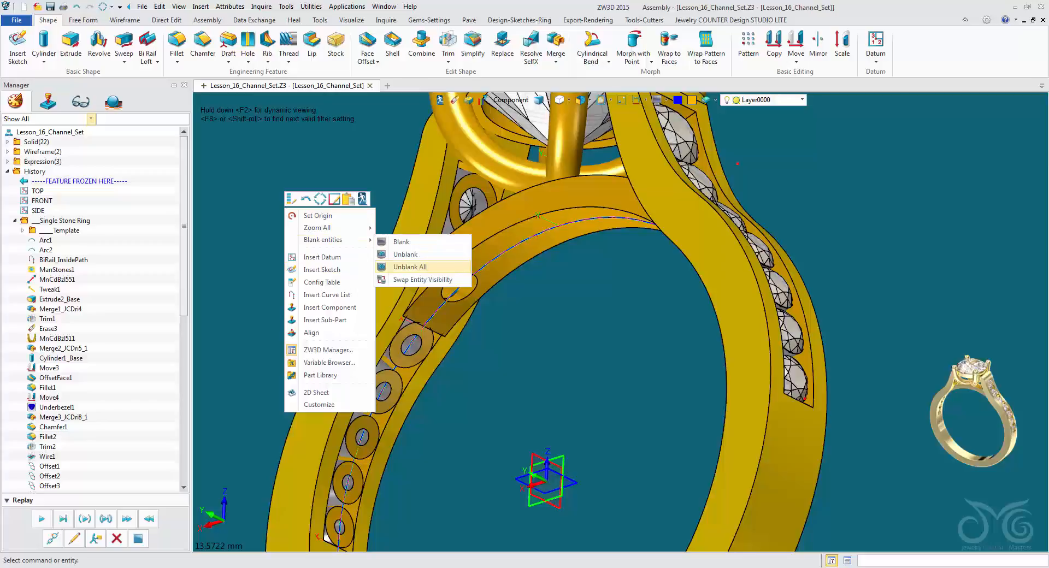
pyautogui.click(411, 267)
pyautogui.moveTo(661, 339); pyautogui.dragTo(744, 344, button='right')
pyautogui.scroll(-3, 711, 377)
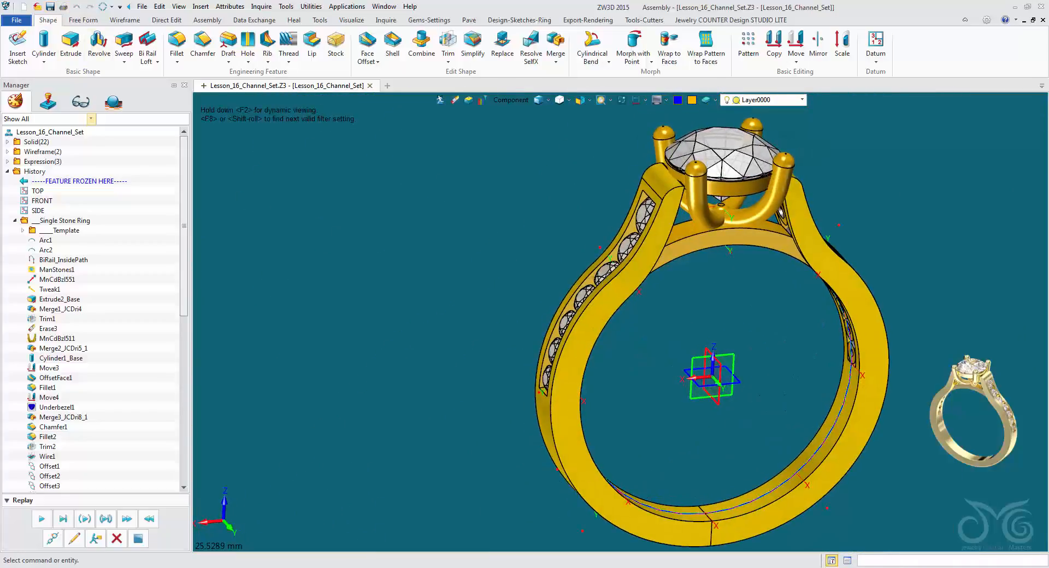
pyautogui.moveTo(714, 364); pyautogui.dragTo(658, 343, button='right')
pyautogui.moveTo(649, 349); pyautogui.dragTo(691, 376, button='right')
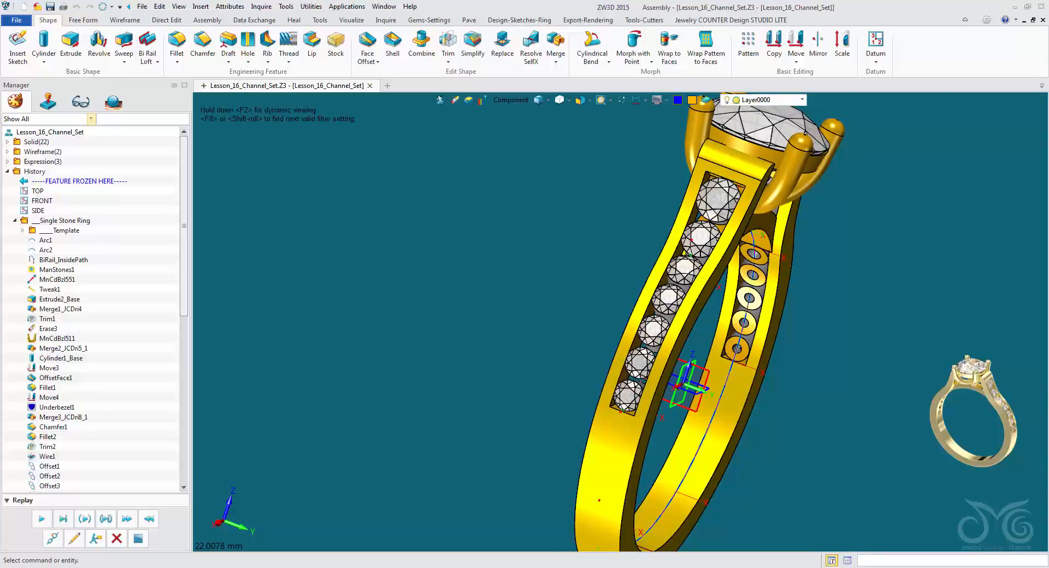
# Roll the model history back to just after GemBtw2Crvs1, before OffsetFace3.
pyautogui.moveTo(692, 378); pyautogui.dragTo(658, 410, button='right')
pyautogui.scroll(-3, 658, 411)
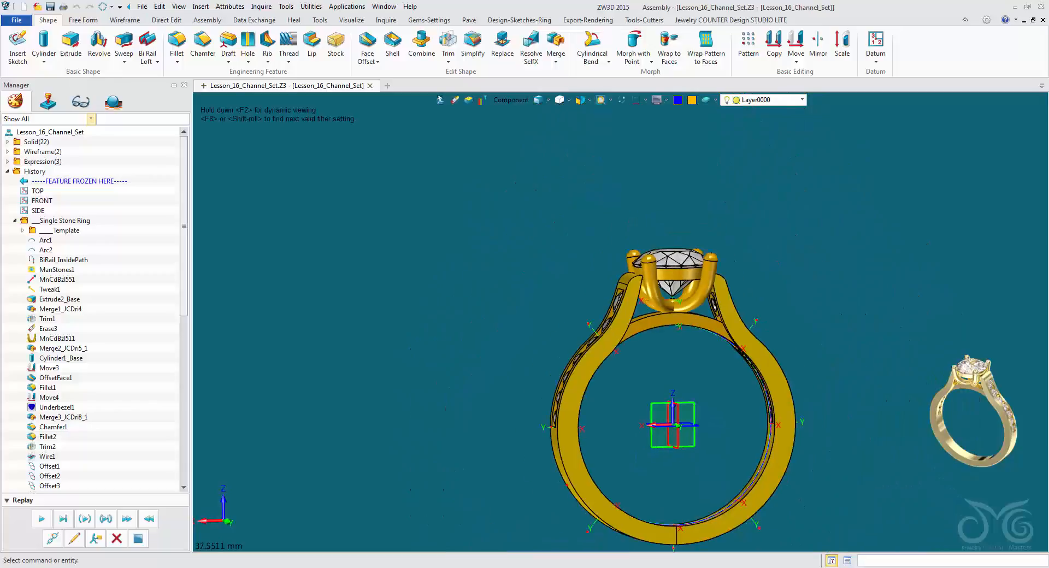
pyautogui.scroll(-11, 93, 309)
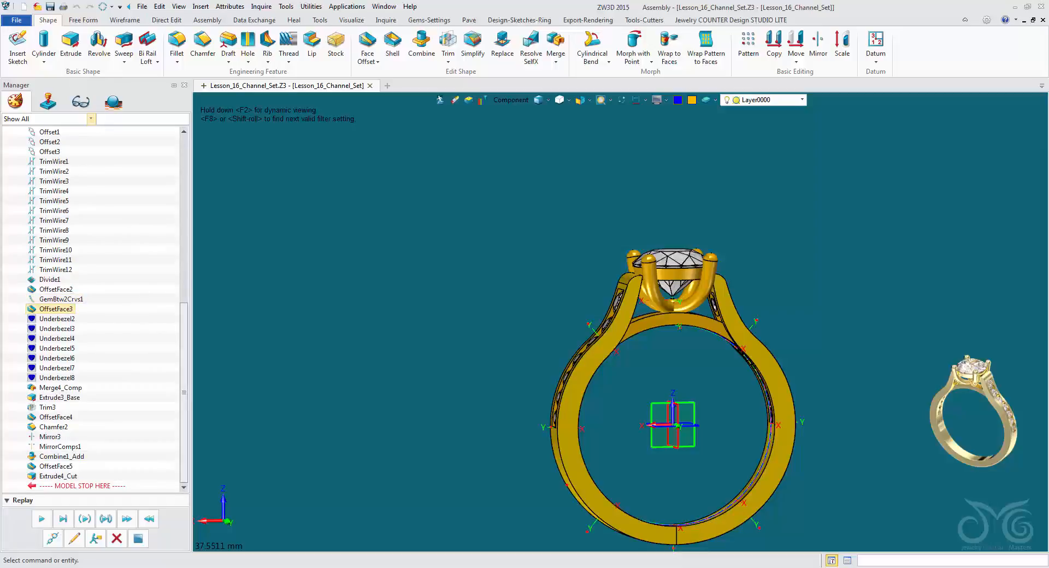
pyautogui.scroll(3, 673, 371)
pyautogui.moveTo(669, 472); pyautogui.dragTo(702, 483, button='right')
pyautogui.moveTo(77, 485)
pyautogui.mouseDown()
pyautogui.moveTo(76, 294)
pyautogui.moveTo(76, 304)
pyautogui.mouseUp()
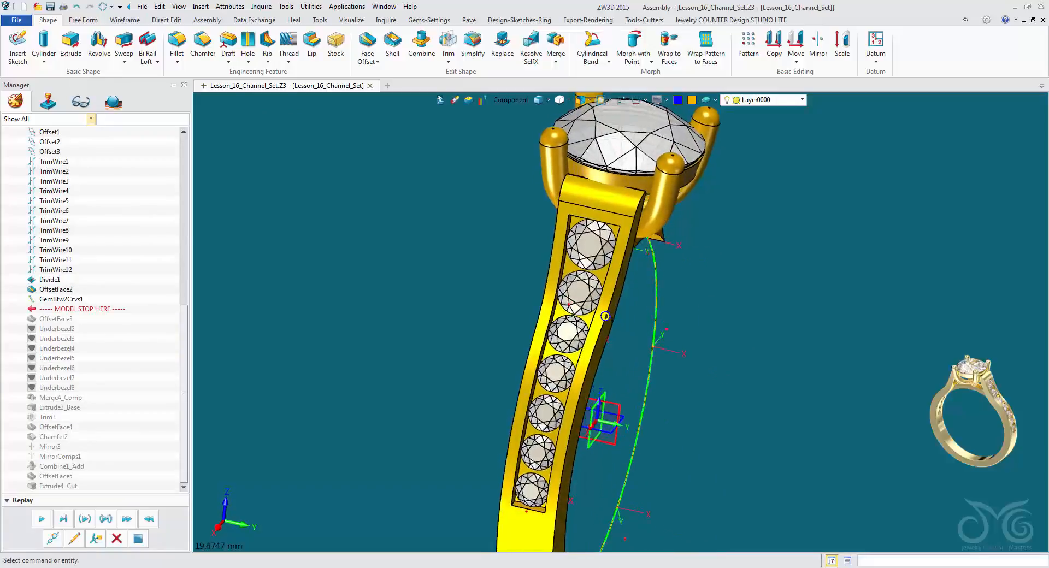
# Turn off the Center Stone layer, limit picking to shapes, and blank the prong setting with the bridge below it.
pyautogui.moveTo(596, 295); pyautogui.dragTo(567, 289, button='right')
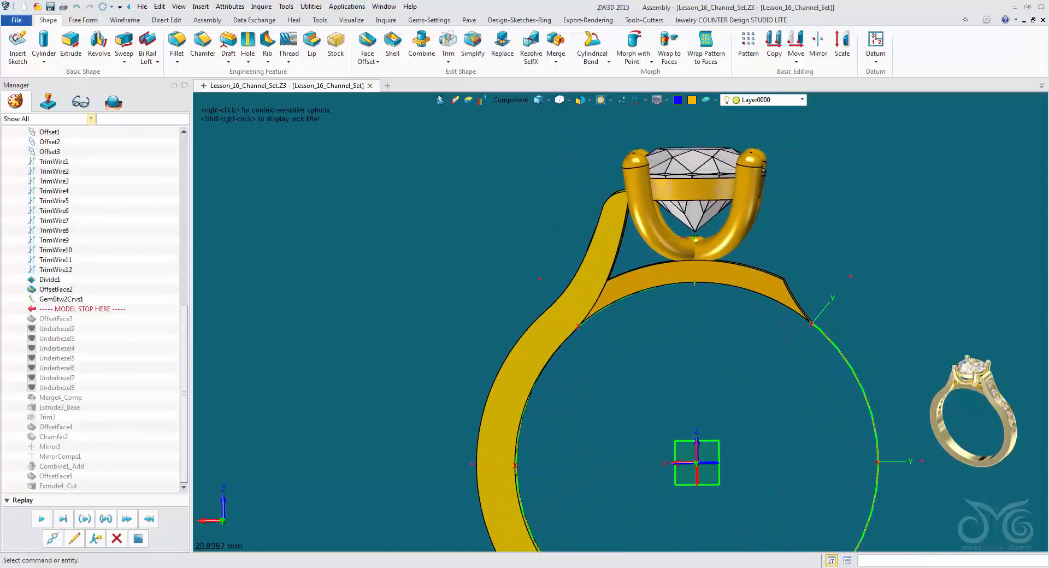
pyautogui.click(802, 99)
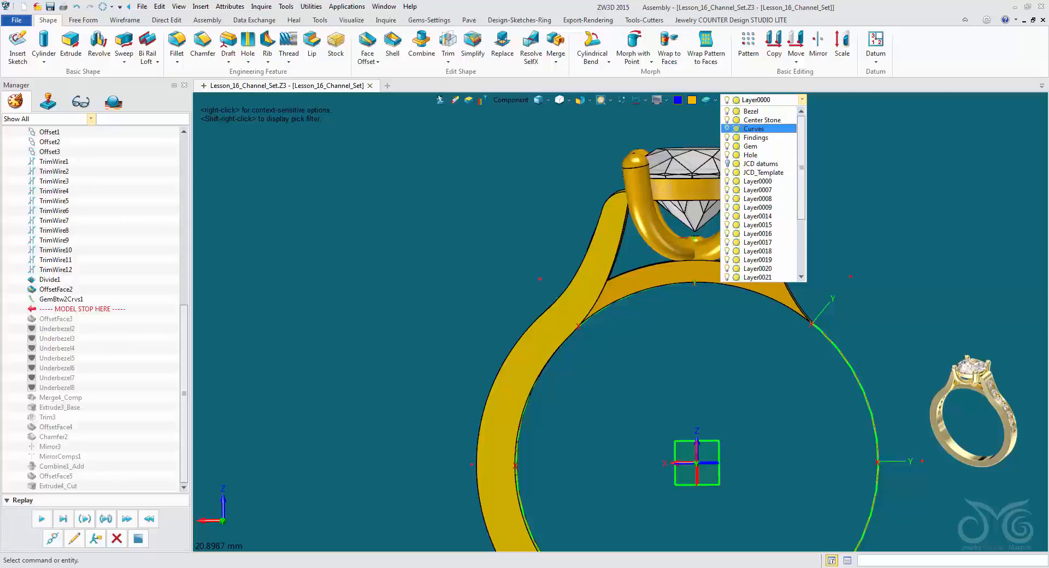
pyautogui.click(727, 120)
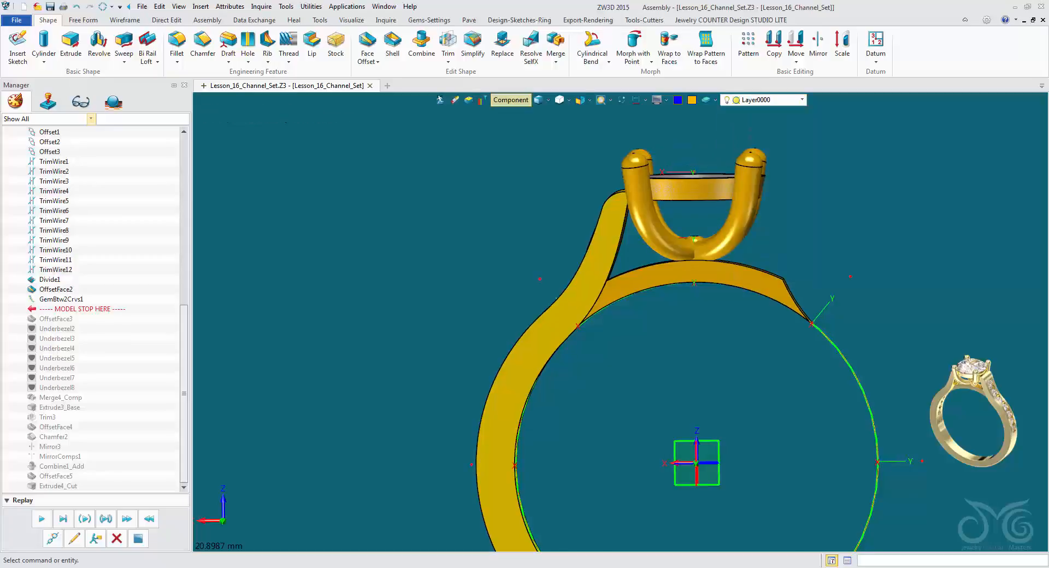
pyautogui.click(511, 100)
pyautogui.click(519, 201)
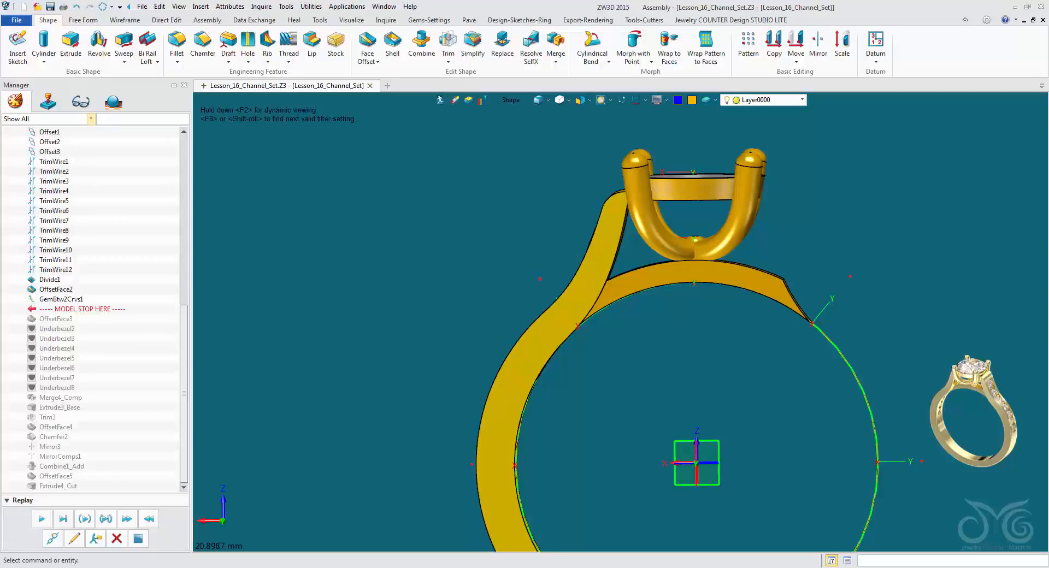
pyautogui.moveTo(844, 132); pyautogui.dragTo(635, 383)
pyautogui.rightClick(671, 328)
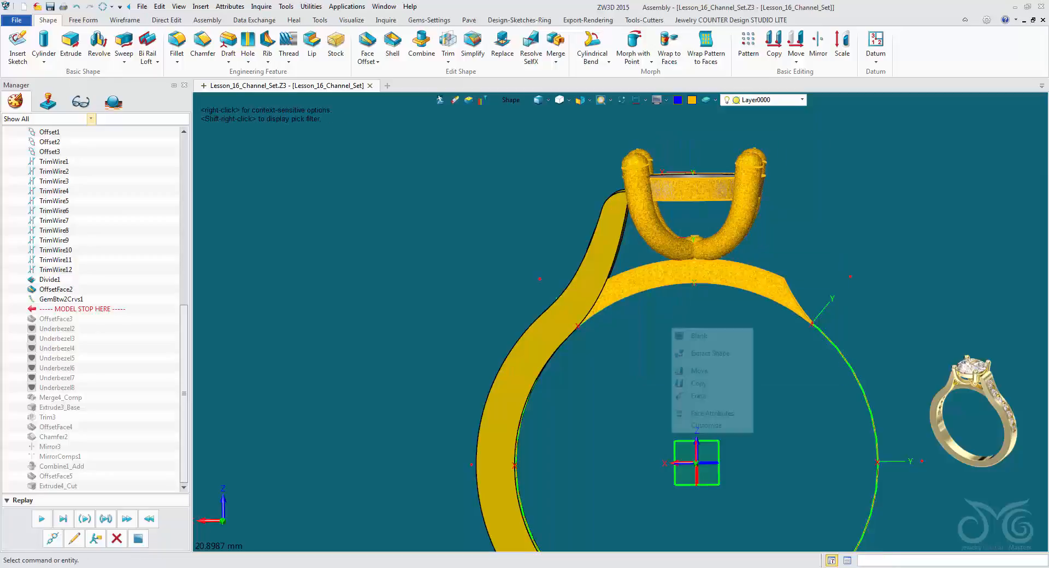
pyautogui.click(690, 336)
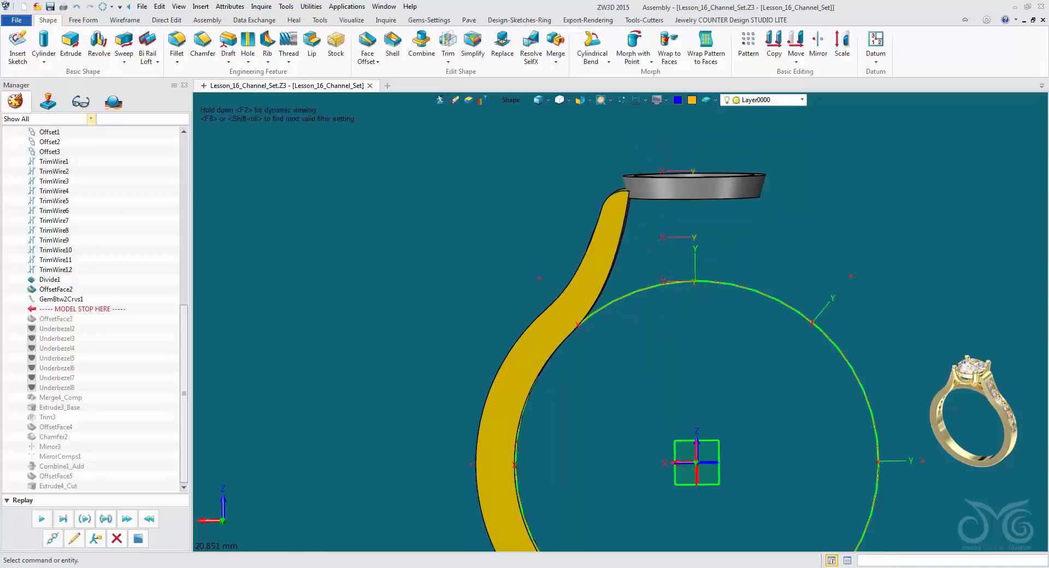
# Blank the remaining grey bezel ring beside the upper end of the shank.
pyautogui.moveTo(690, 336); pyautogui.dragTo(681, 355, button='right')
pyautogui.scroll(4, 675, 382)
pyautogui.moveTo(705, 503); pyautogui.dragTo(683, 383, button='right')
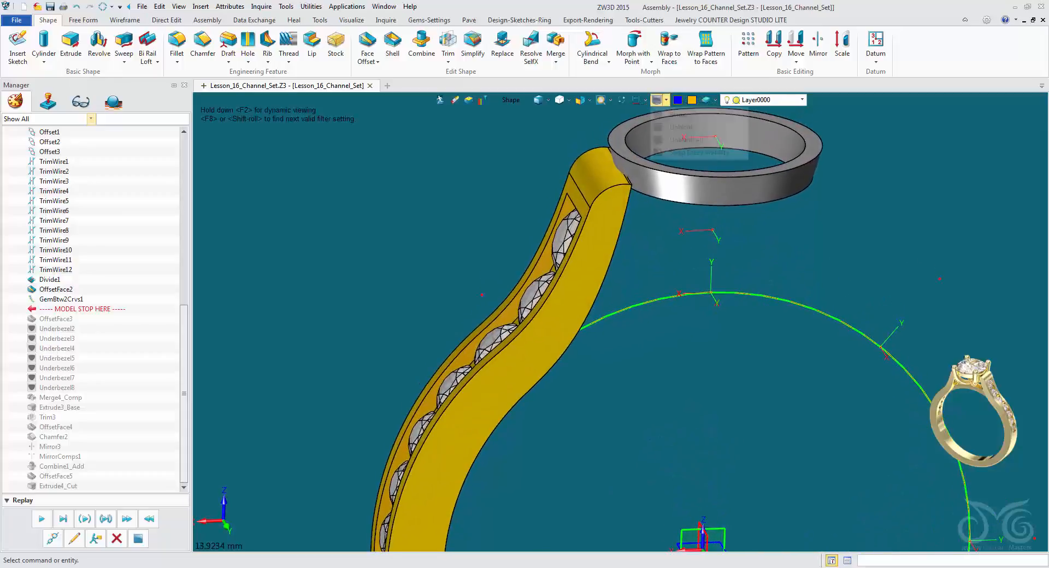
pyautogui.click(667, 100)
pyautogui.click(699, 153)
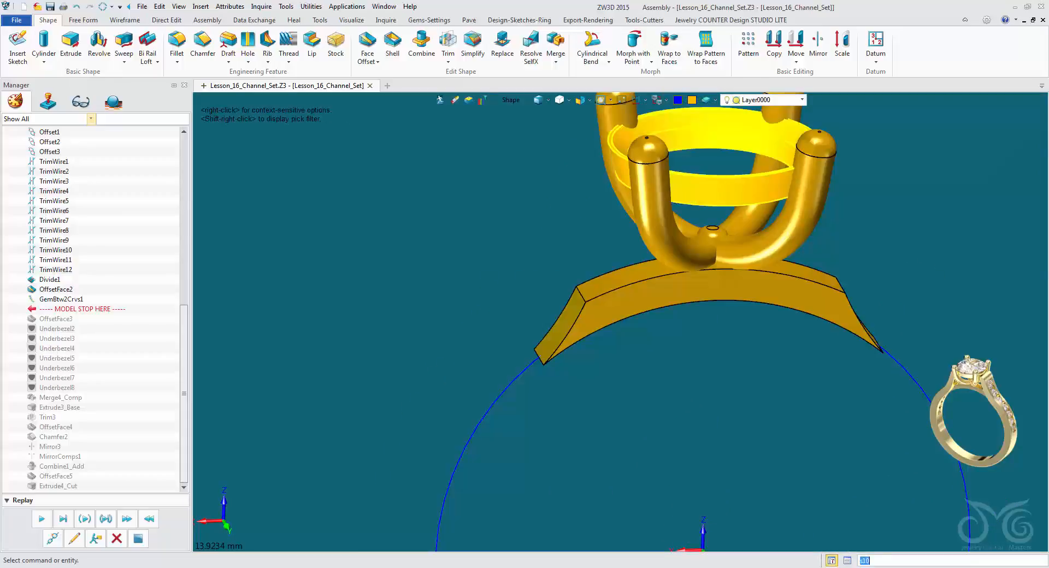
pyautogui.click(658, 100)
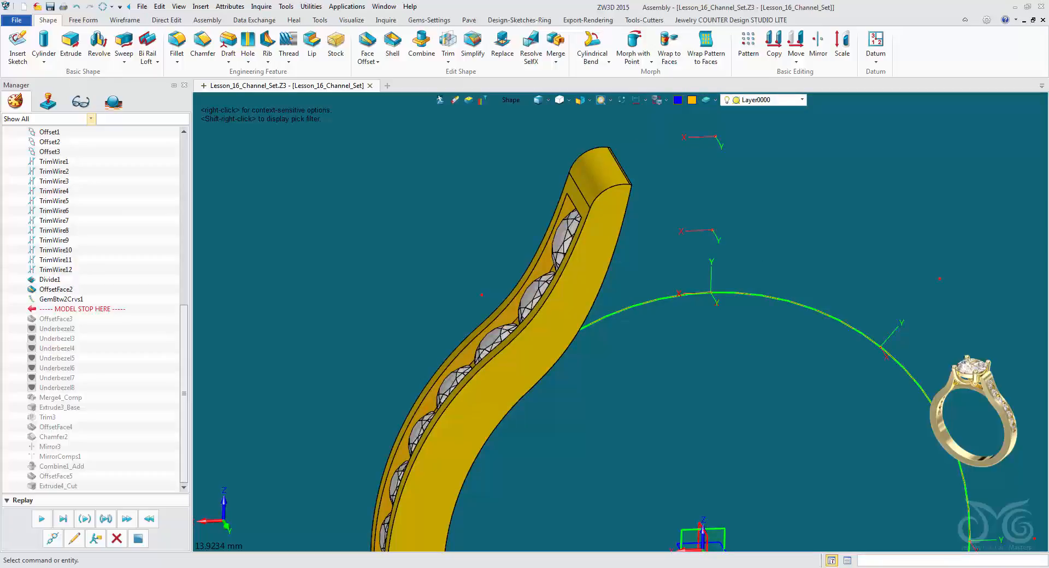
# Start a Round Azure Cutter on the whole row of channel stones, picked as a feature, with the shank's inner face as bottom surface.
pyautogui.moveTo(665, 487); pyautogui.dragTo(521, 197, button='right')
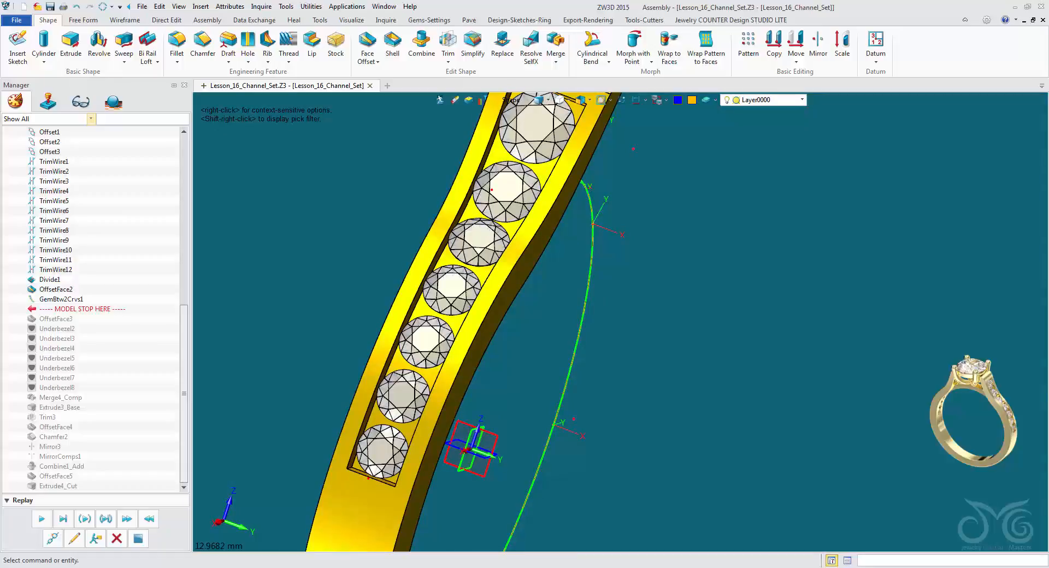
pyautogui.moveTo(521, 198); pyautogui.dragTo(551, 208, button='right')
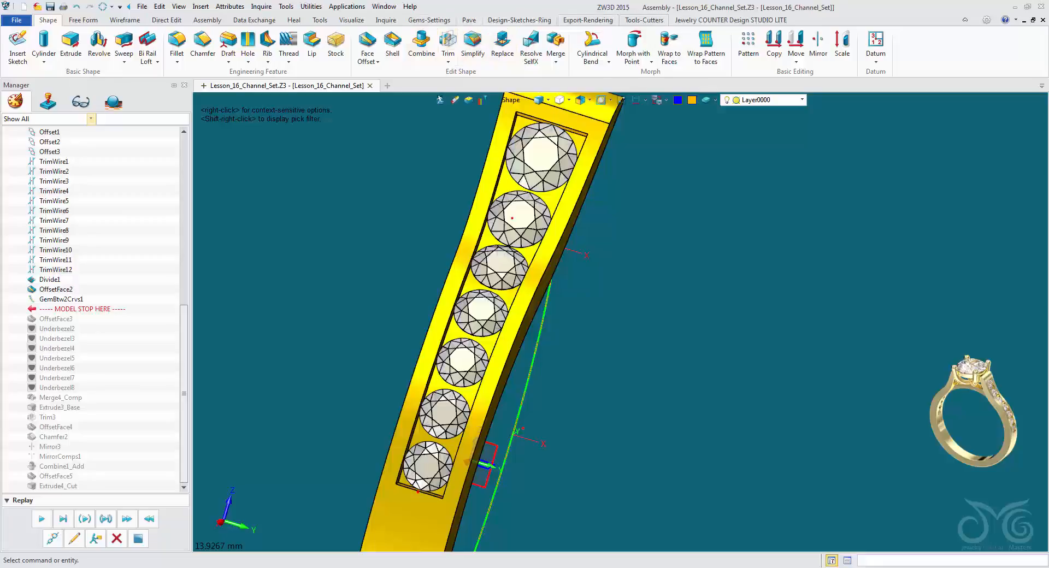
pyautogui.click(645, 20)
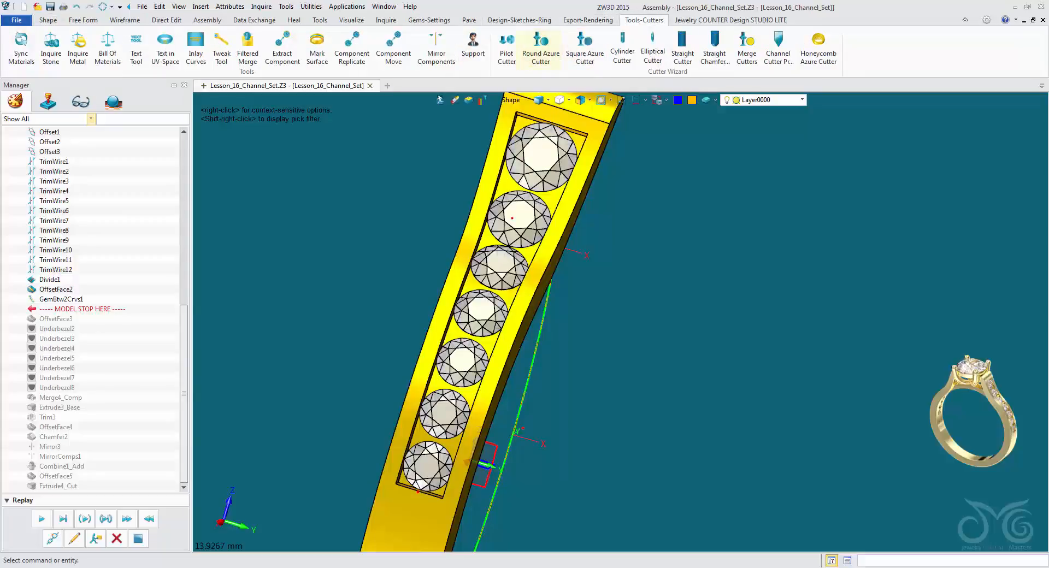
pyautogui.click(541, 49)
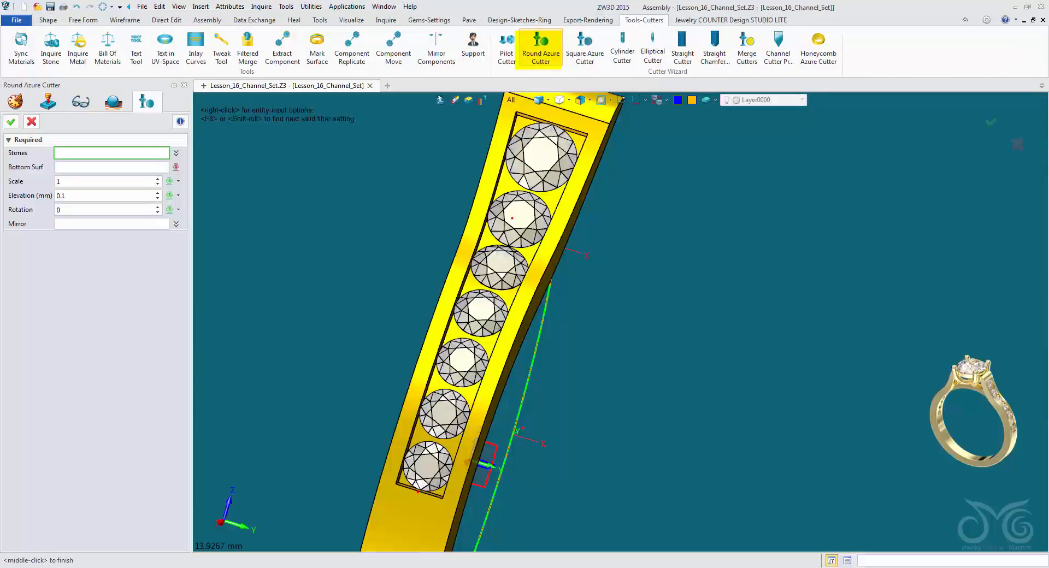
pyautogui.click(542, 157)
pyautogui.click(510, 101)
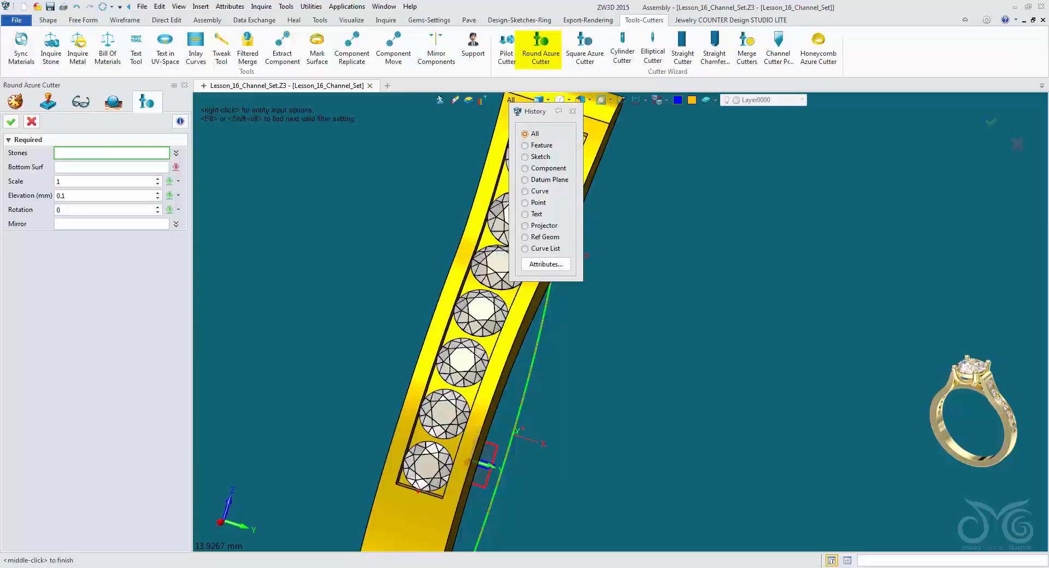
pyautogui.click(526, 145)
pyautogui.click(512, 219)
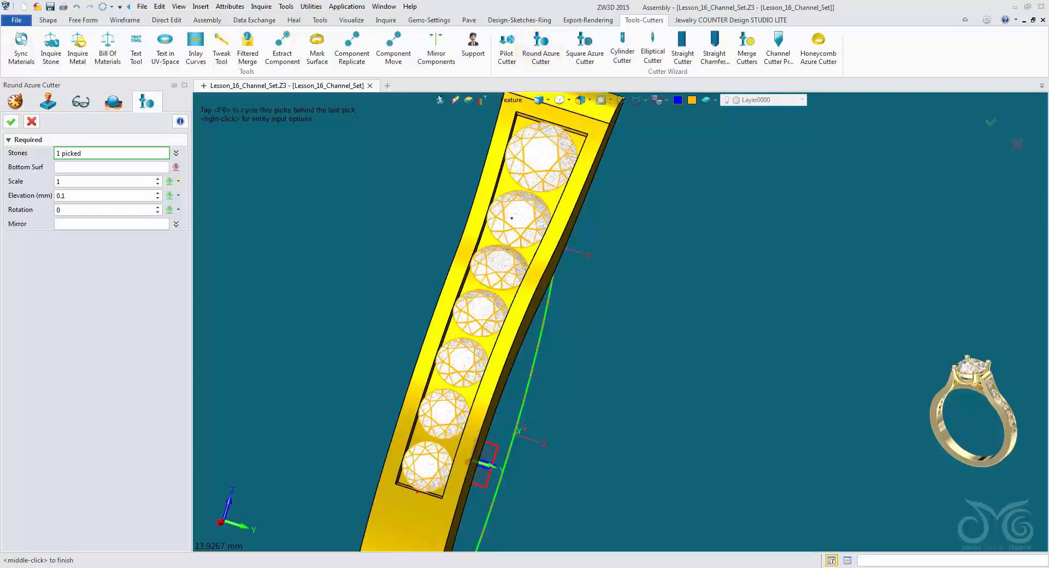
pyautogui.middleClick(512, 218)
pyautogui.moveTo(512, 218); pyautogui.dragTo(489, 241, button='right')
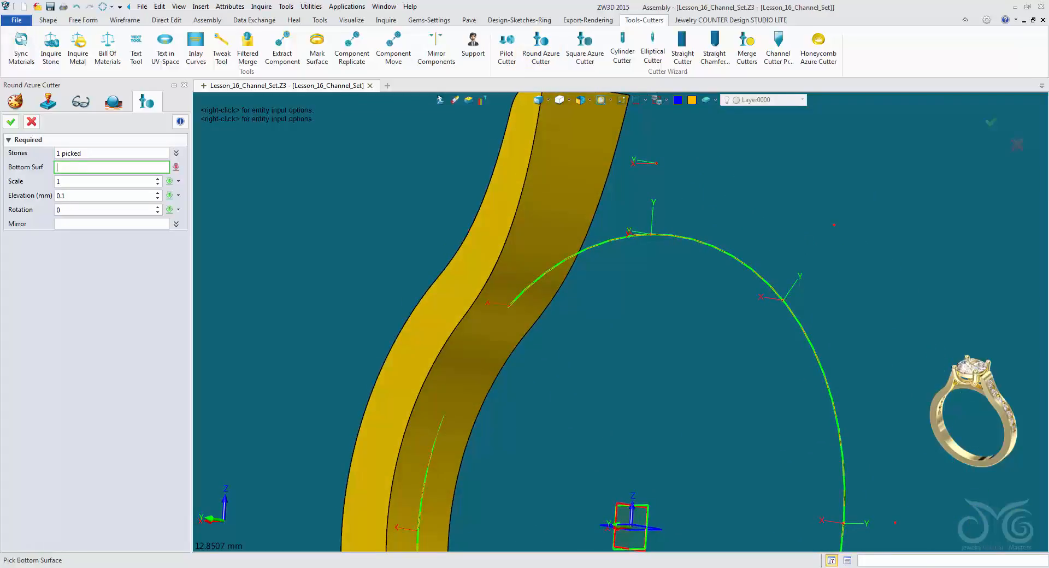
pyautogui.click(490, 242)
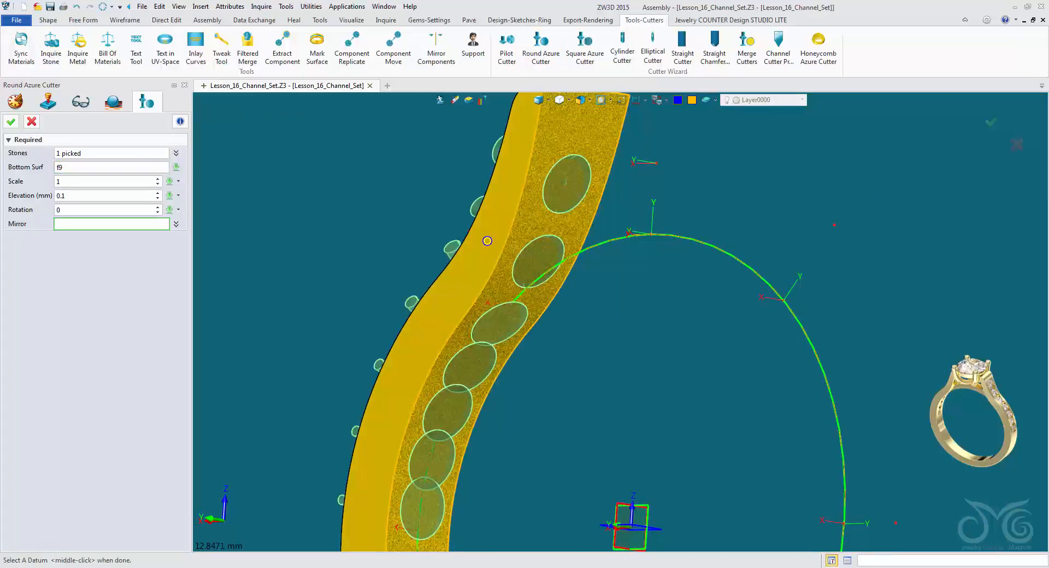
# Set the round azure cutters' scale to 0.95 and elevation to -0.1 mm, and create them.
pyautogui.moveTo(488, 238); pyautogui.dragTo(523, 277, button='right')
pyautogui.scroll(1, 517, 229)
pyautogui.click(77, 181)
pyautogui.click(157, 185)
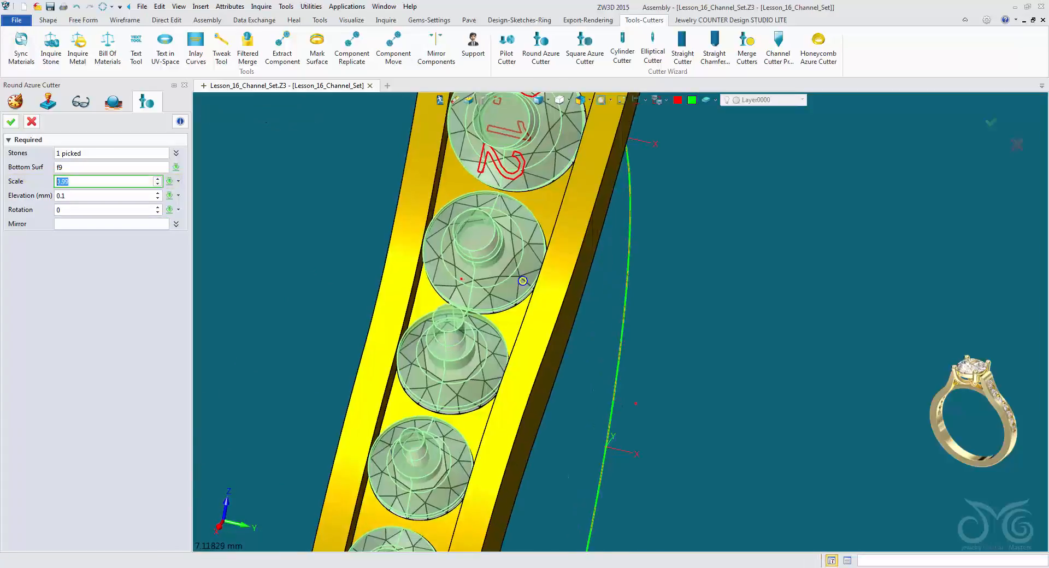
pyautogui.moveTo(523, 281); pyautogui.dragTo(523, 309, button='right')
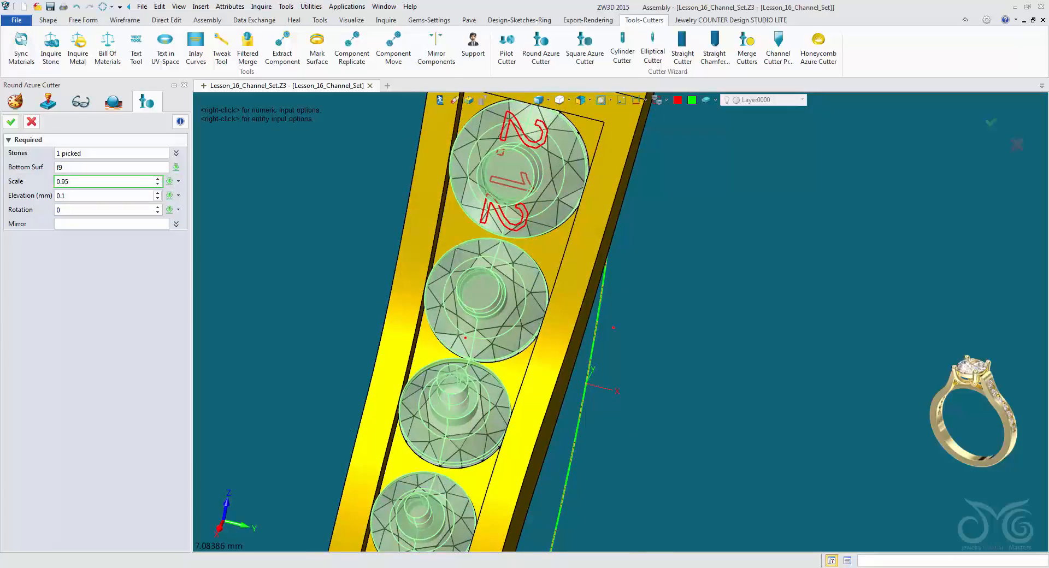
pyautogui.click(66, 196)
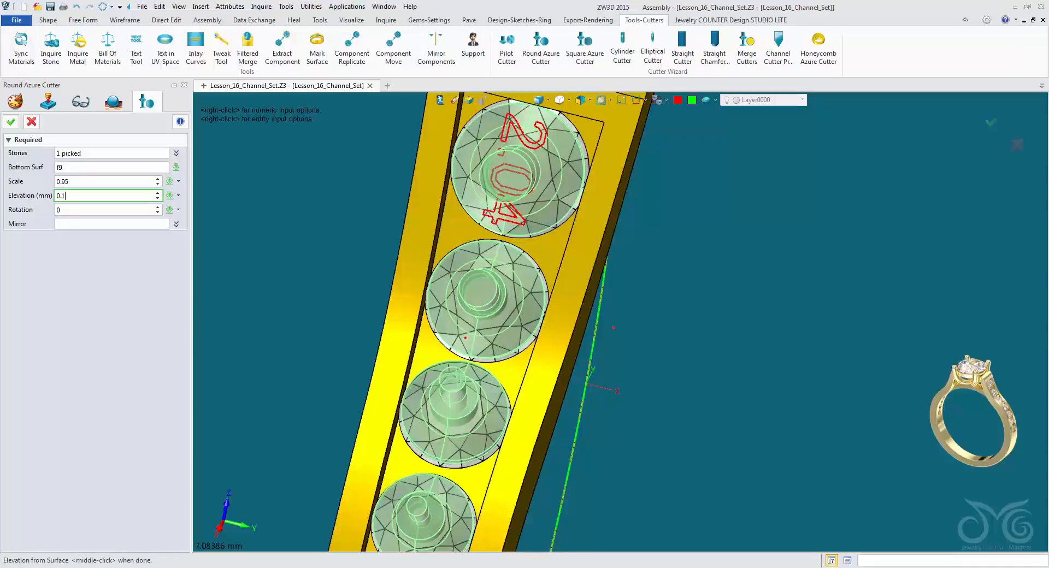
pyautogui.moveTo(501, 322); pyautogui.dragTo(478, 309, button='right')
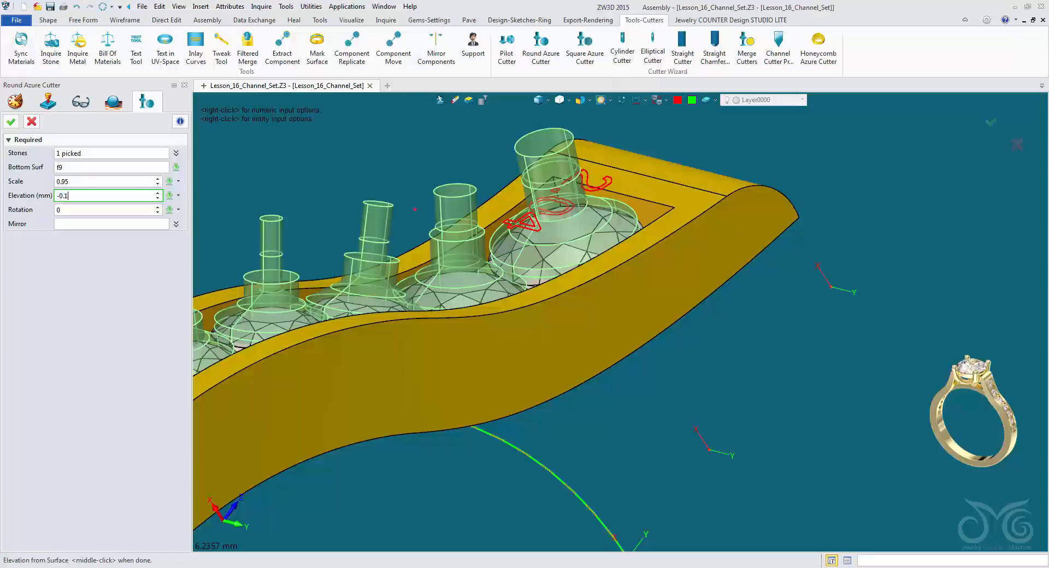
pyautogui.press('Return')
pyautogui.moveTo(619, 323); pyautogui.dragTo(646, 109, button='right')
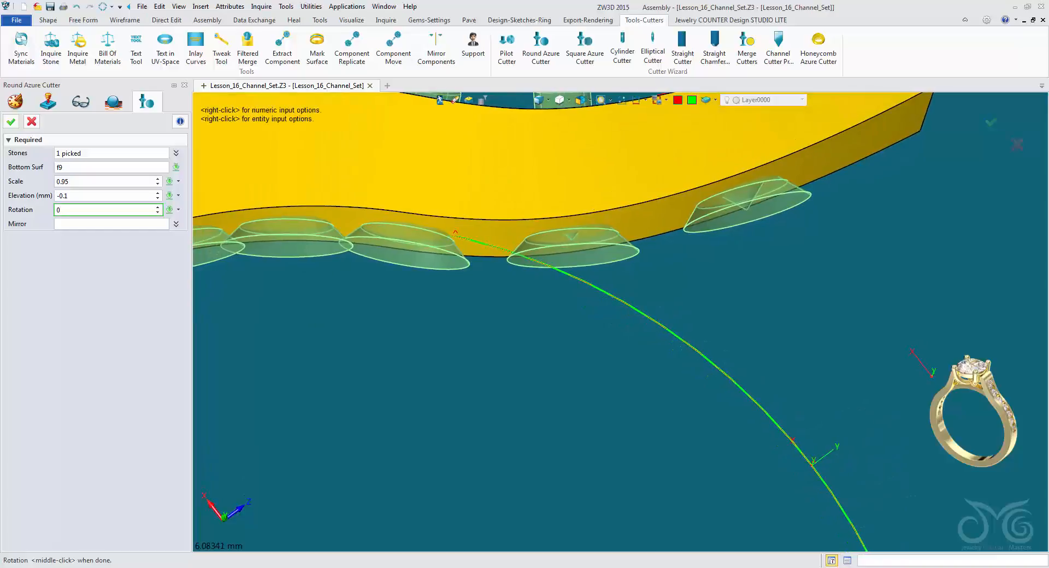
pyautogui.moveTo(788, 176); pyautogui.dragTo(799, 159, button='right')
pyautogui.scroll(-3, 797, 170)
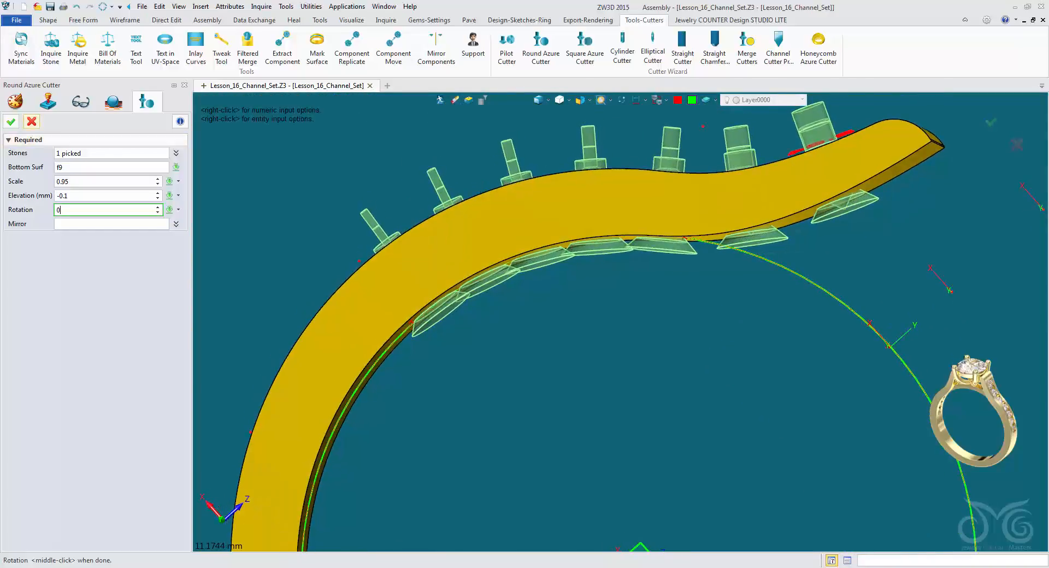
pyautogui.click(11, 121)
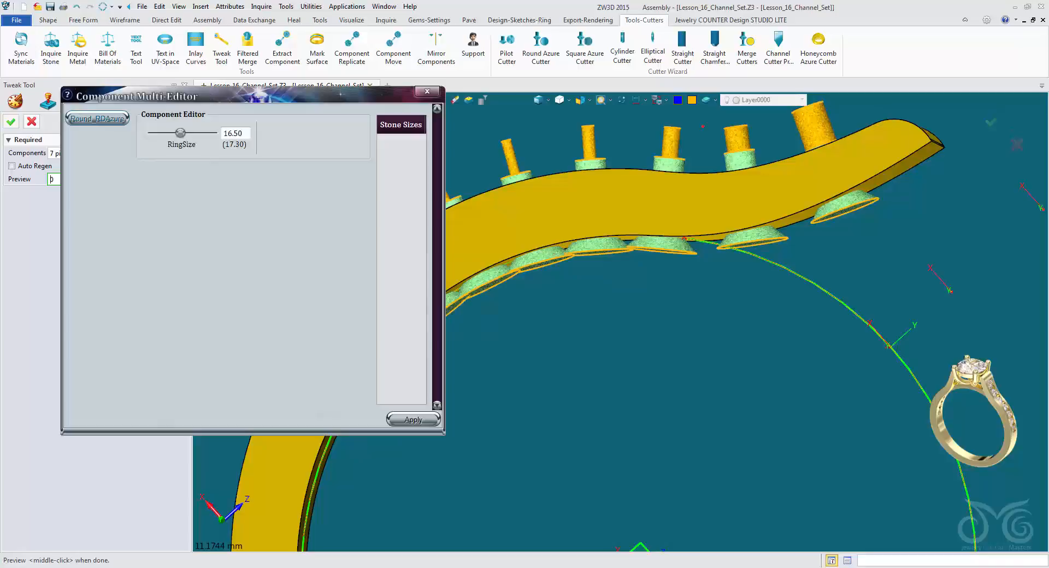
# Set the surface thickness of the seven Round_RDAzure cutters to -1.00 in the component editor and apply it.
pyautogui.click(97, 119)
pyautogui.click(414, 420)
pyautogui.moveTo(797, 169); pyautogui.dragTo(863, 152, button='middle')
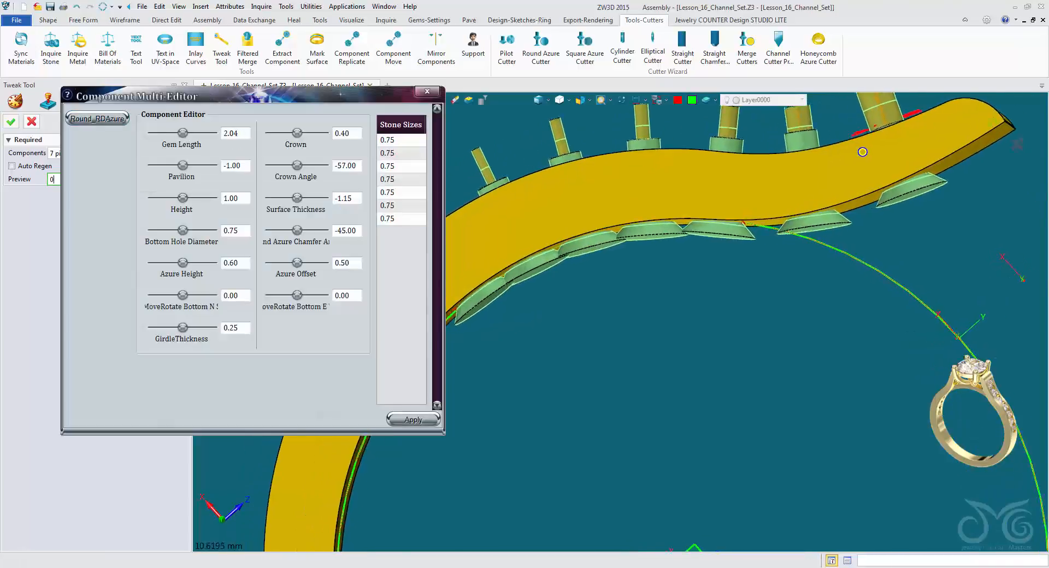
pyautogui.scroll(5, 862, 152)
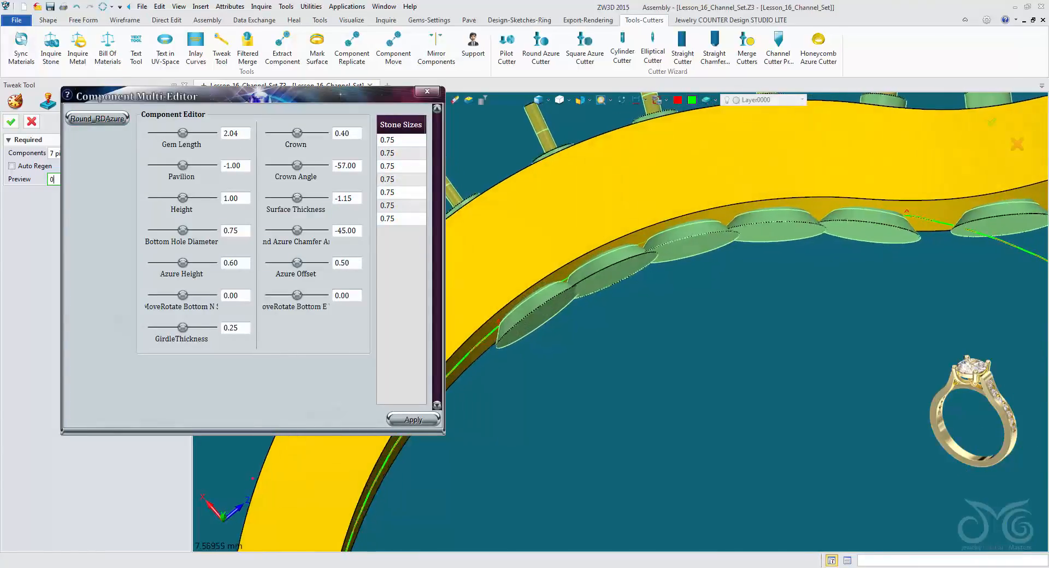
pyautogui.moveTo(862, 152); pyautogui.dragTo(863, 183, button='right')
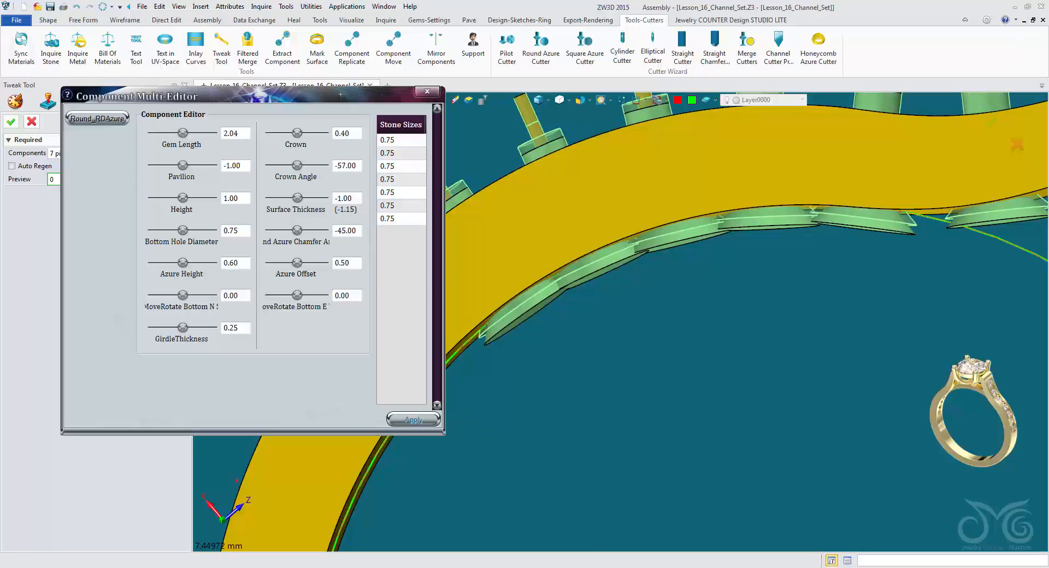
pyautogui.moveTo(897, 235); pyautogui.dragTo(874, 202, button='right')
pyautogui.scroll(-3, 798, 185)
pyautogui.middleClick(887, 172)
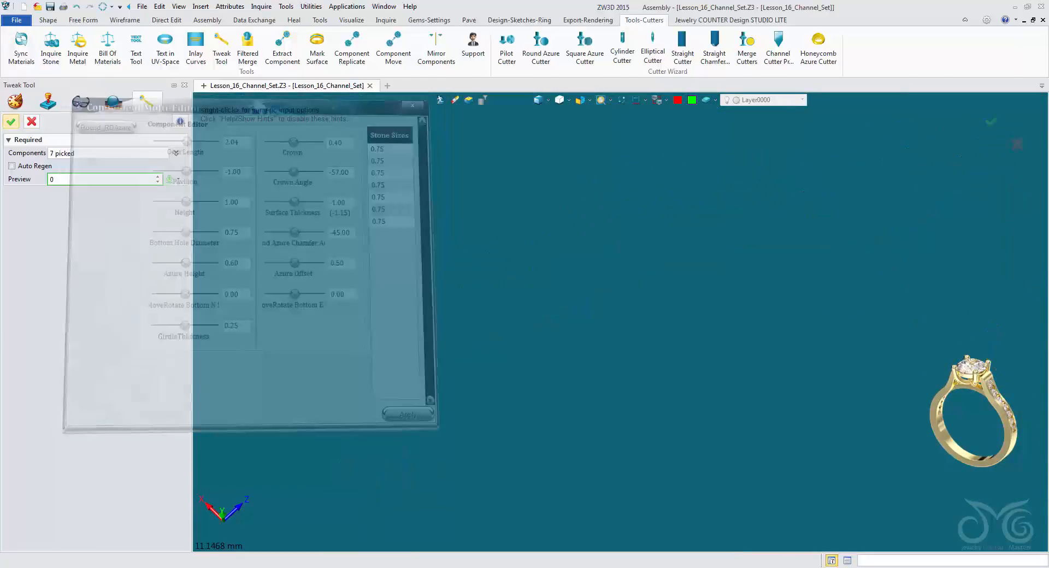
# Merge the round azure cutters into the shank half with Merge Cutters, using the shank as base.
pyautogui.scroll(1, 886, 173)
pyautogui.moveTo(886, 137); pyautogui.dragTo(845, 247, button='right')
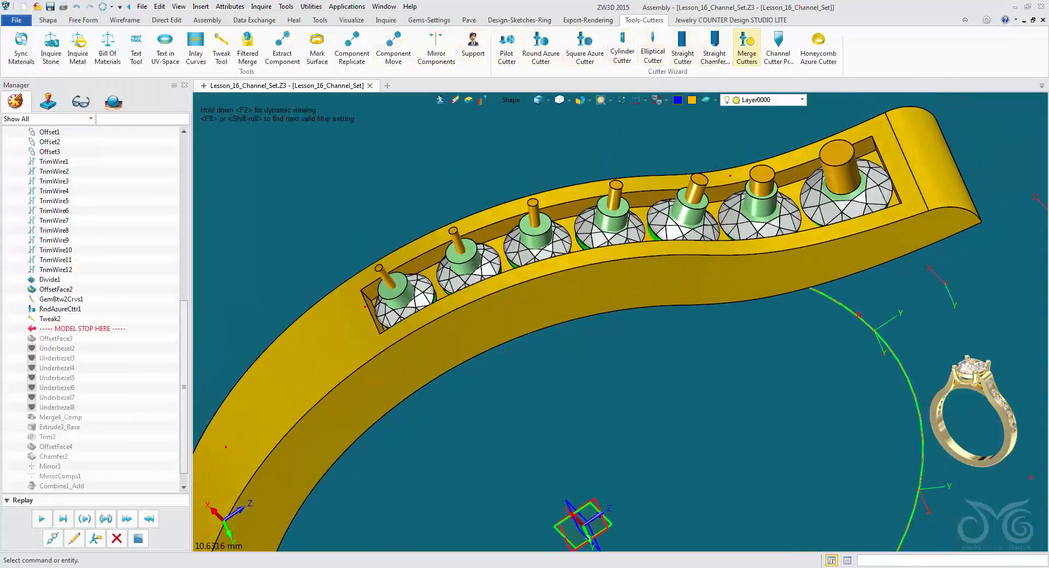
pyautogui.click(747, 49)
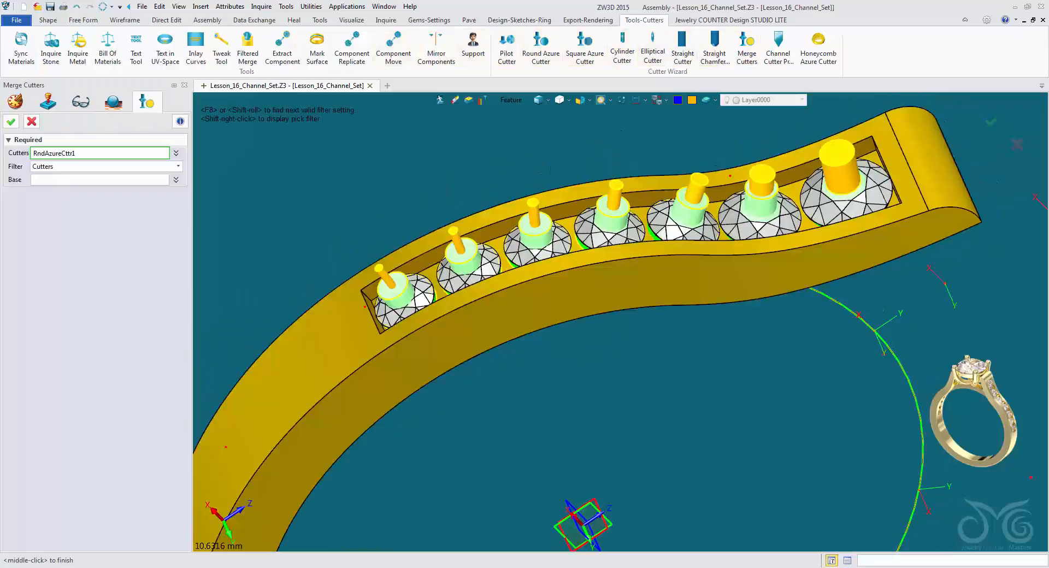
pyautogui.click(761, 204)
pyautogui.middleClick(761, 203)
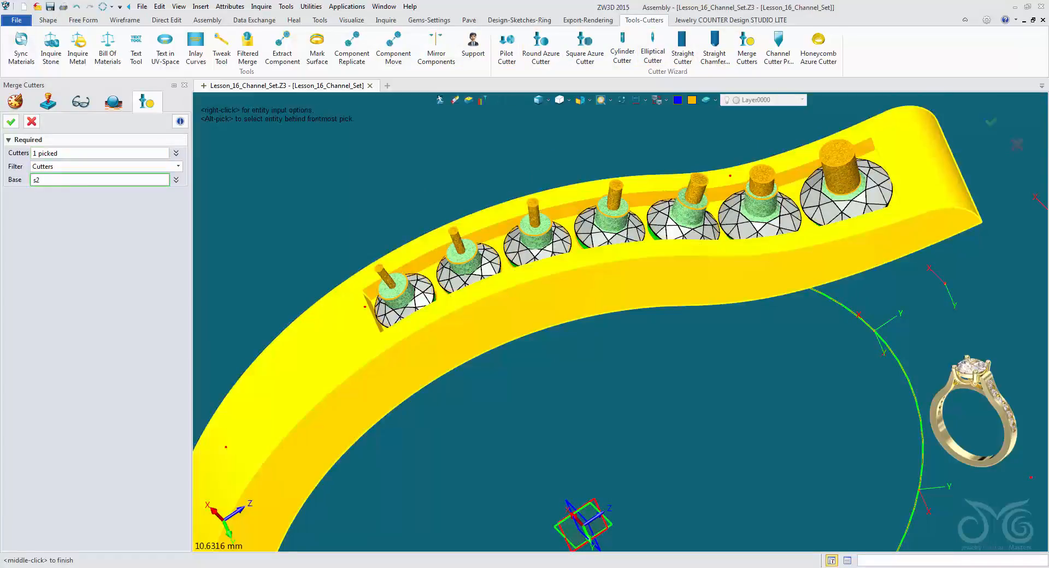
pyautogui.click(757, 273)
pyautogui.middleClick(757, 273)
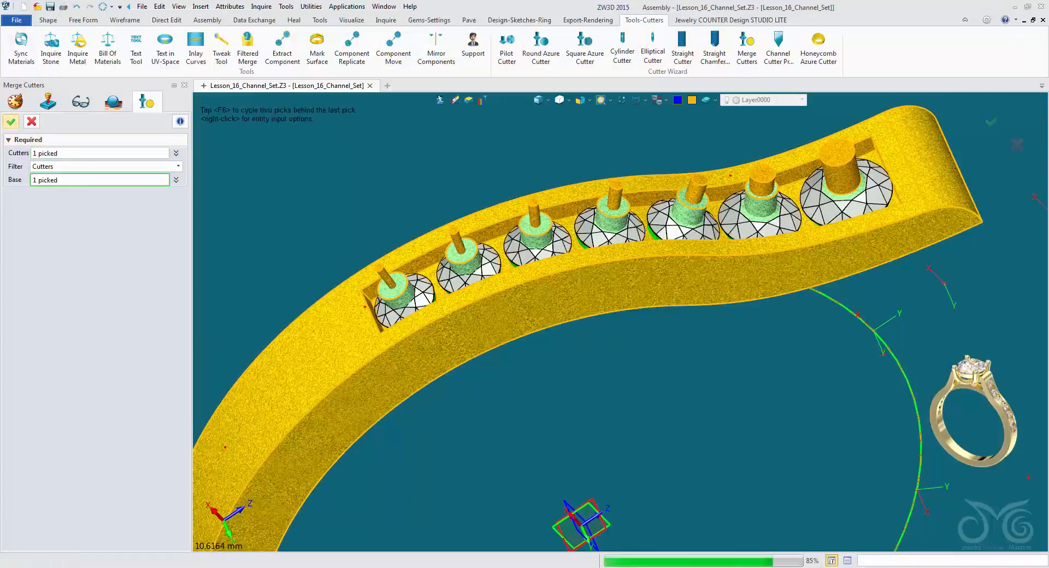
# Examine the round azure openings cut along the shank's inner face and their spacing under the stones.
pyautogui.moveTo(705, 328); pyautogui.dragTo(611, 211, button='right')
pyautogui.scroll(3, 639, 167)
pyautogui.scroll(2, 639, 168)
pyautogui.scroll(-1, 619, 209)
pyautogui.scroll(-1, 619, 209)
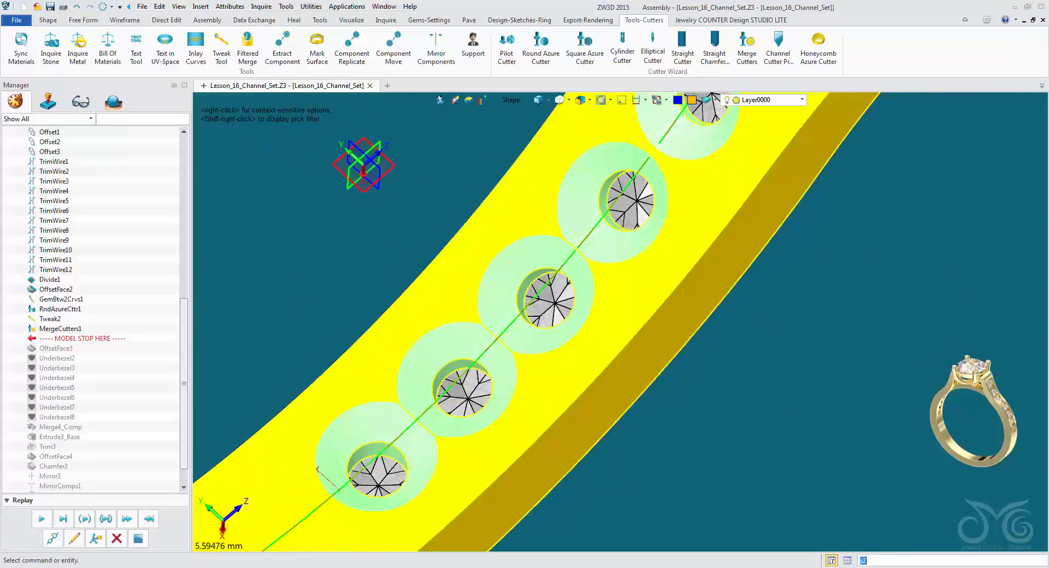
pyautogui.moveTo(617, 296)
pyautogui.mouseDown(button='right')
pyautogui.moveTo(619, 344)
pyautogui.moveTo(597, 346)
pyautogui.moveTo(619, 310)
pyautogui.mouseUp(button='right')
pyautogui.scroll(-4, 618, 344)
pyautogui.scroll(-2, 606, 329)
pyautogui.scroll(2, 622, 321)
pyautogui.moveTo(620, 310); pyautogui.dragTo(623, 216, button='middle')
pyautogui.moveTo(616, 220); pyautogui.dragTo(631, 287, button='right')
pyautogui.scroll(-4, 623, 224)
pyautogui.moveTo(616, 273); pyautogui.dragTo(615, 263, button='right')
pyautogui.scroll(2, 615, 264)
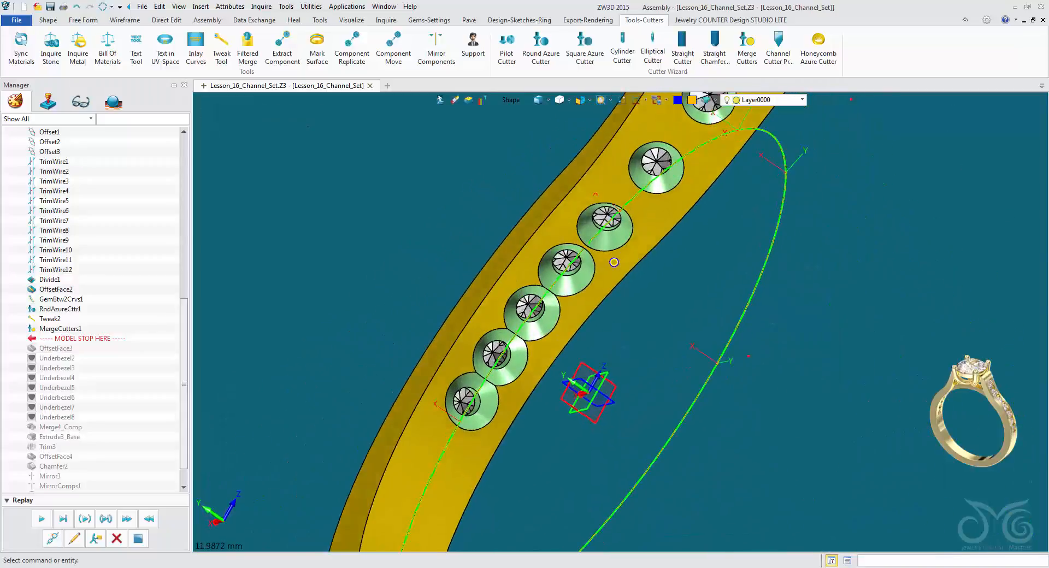
# Undo the last cutter merge on the shank half.
pyautogui.click(77, 6)
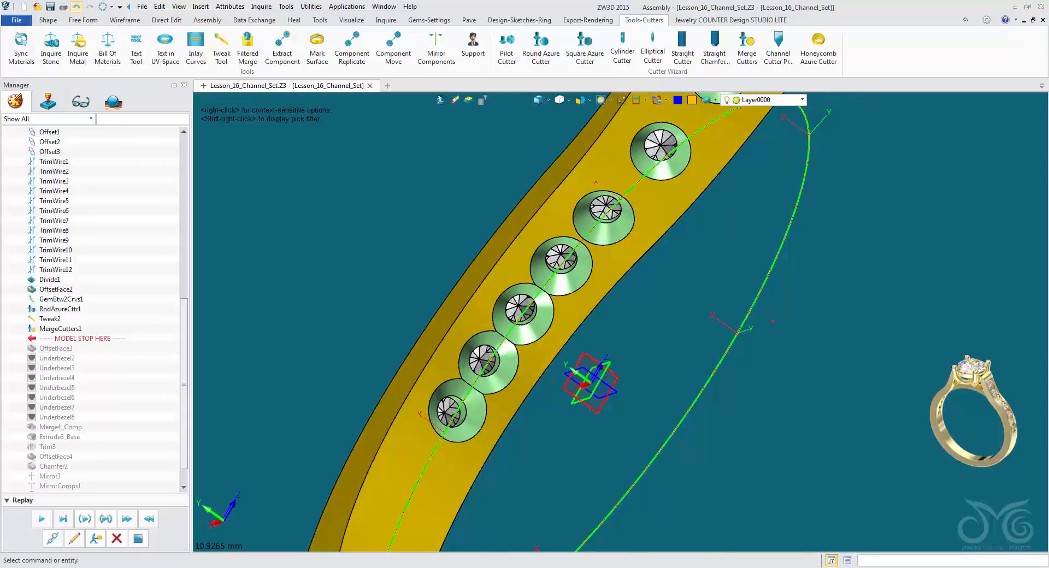
pyautogui.scroll(2, 613, 258)
pyautogui.moveTo(613, 258); pyautogui.dragTo(637, 192, button='right')
# Start the Tweak Tool on the four smallest round azure cutters at the lower end of the row, picked as components.
pyautogui.click(222, 48)
pyautogui.moveTo(262, 133); pyautogui.dragTo(156, 97)
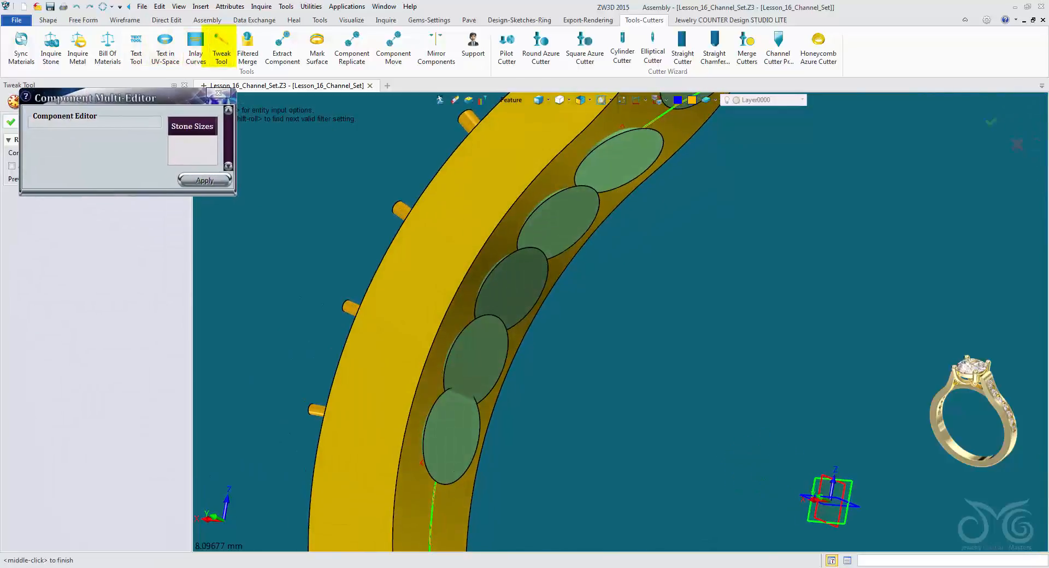
pyautogui.click(512, 100)
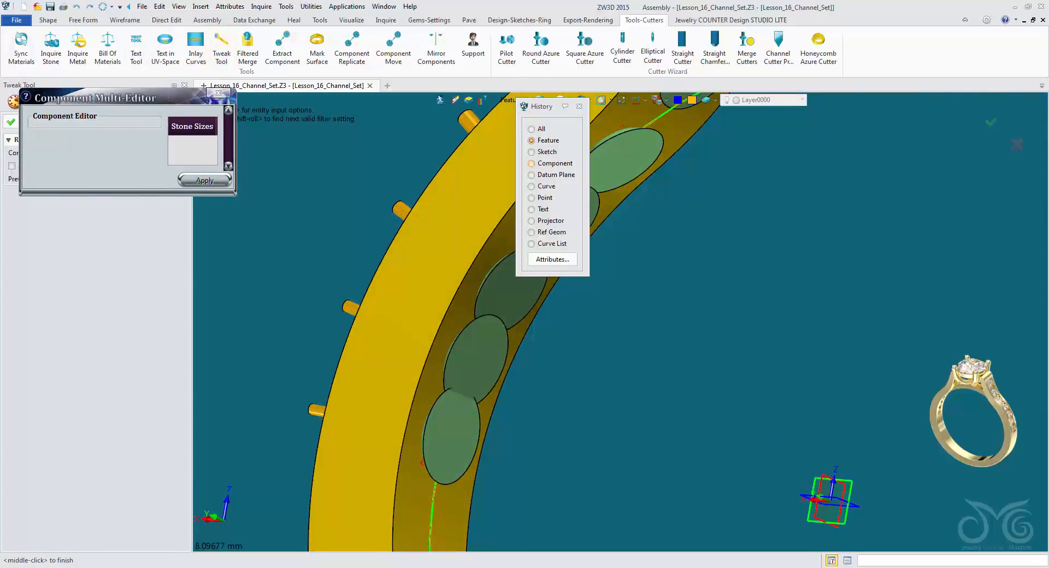
pyautogui.click(532, 164)
pyautogui.moveTo(568, 214); pyautogui.dragTo(554, 212, button='right')
pyautogui.click(554, 212)
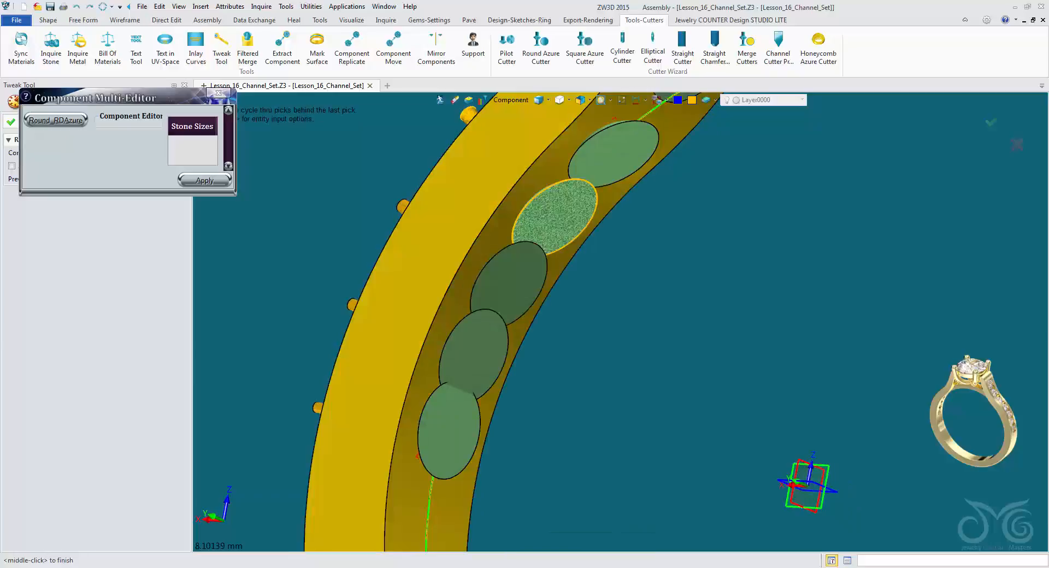
pyautogui.click(509, 282)
pyautogui.click(474, 352)
pyautogui.click(448, 431)
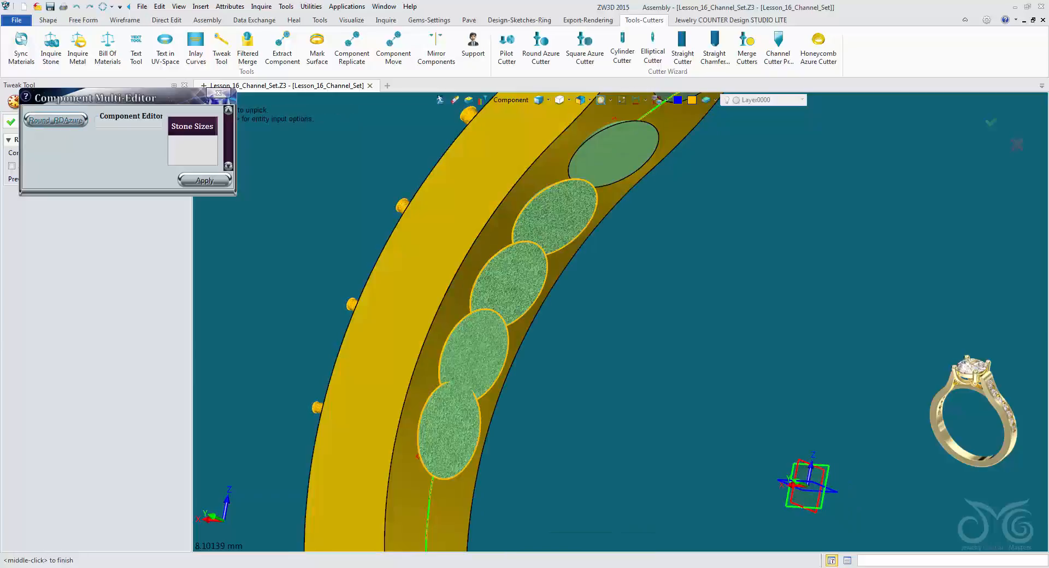
# Set the azure offset of the four picked Round_RDAzure cutters to 0.30 in the component editor and apply it.
pyautogui.click(55, 121)
pyautogui.moveTo(235, 195); pyautogui.dragTo(469, 403)
pyautogui.moveTo(609, 187); pyautogui.dragTo(694, 165, button='middle')
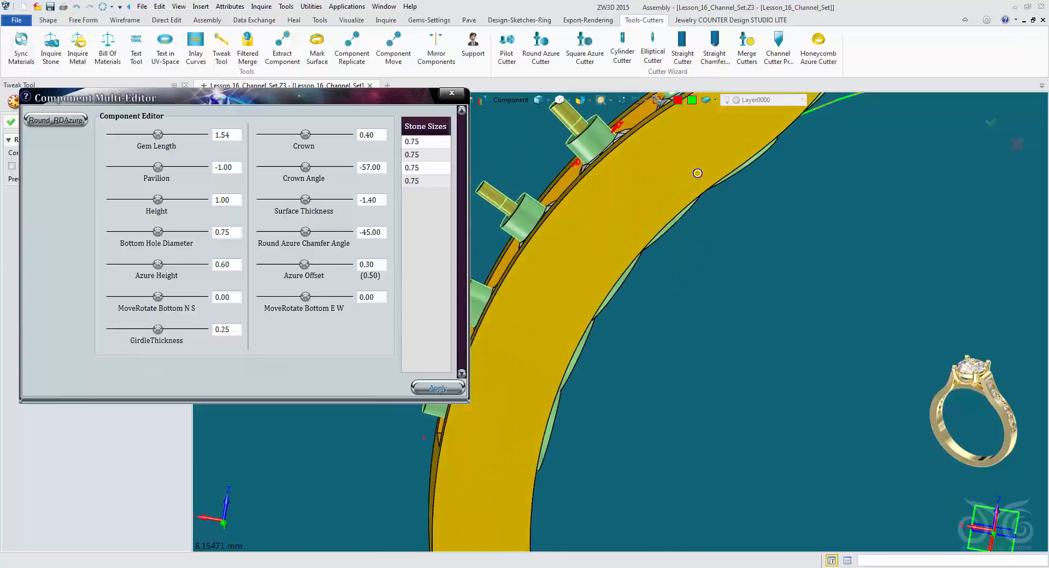
pyautogui.moveTo(708, 154); pyautogui.dragTo(629, 300, button='right')
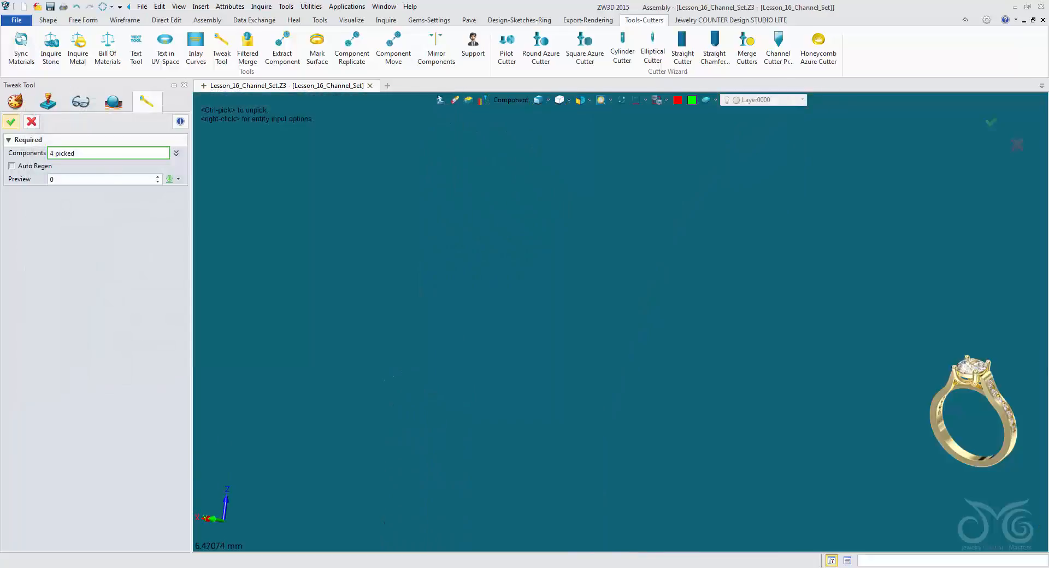
pyautogui.moveTo(525, 324); pyautogui.dragTo(579, 325, button='right')
pyautogui.scroll(-3, 574, 326)
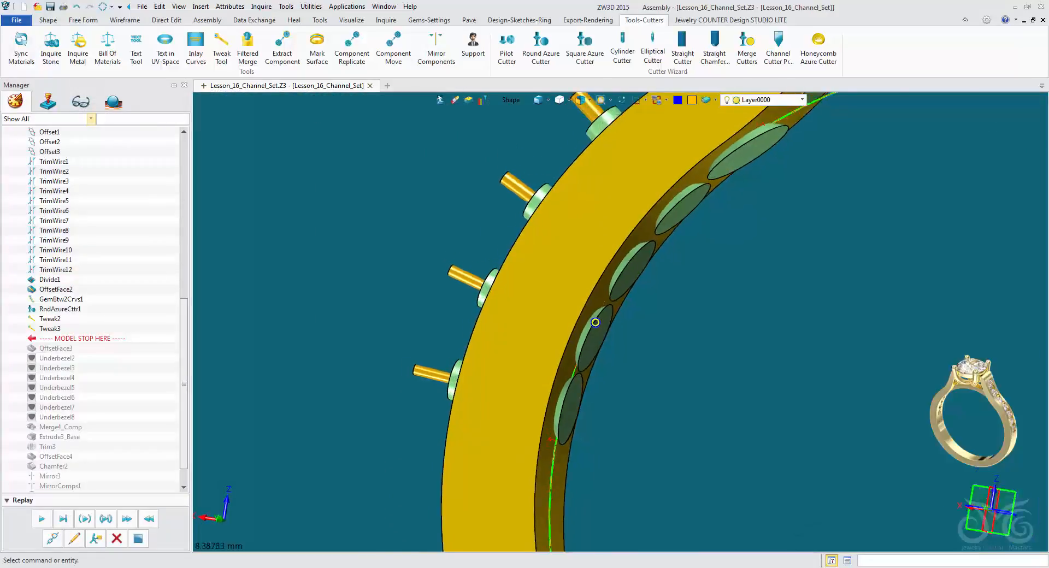
# Merge the tweaked azure cutters, picked as a feature, into the shank half with Merge Cutters, using the shank as base.
pyautogui.scroll(-3, 574, 325)
pyautogui.moveTo(588, 363); pyautogui.dragTo(571, 331, button='right')
pyautogui.click(747, 46)
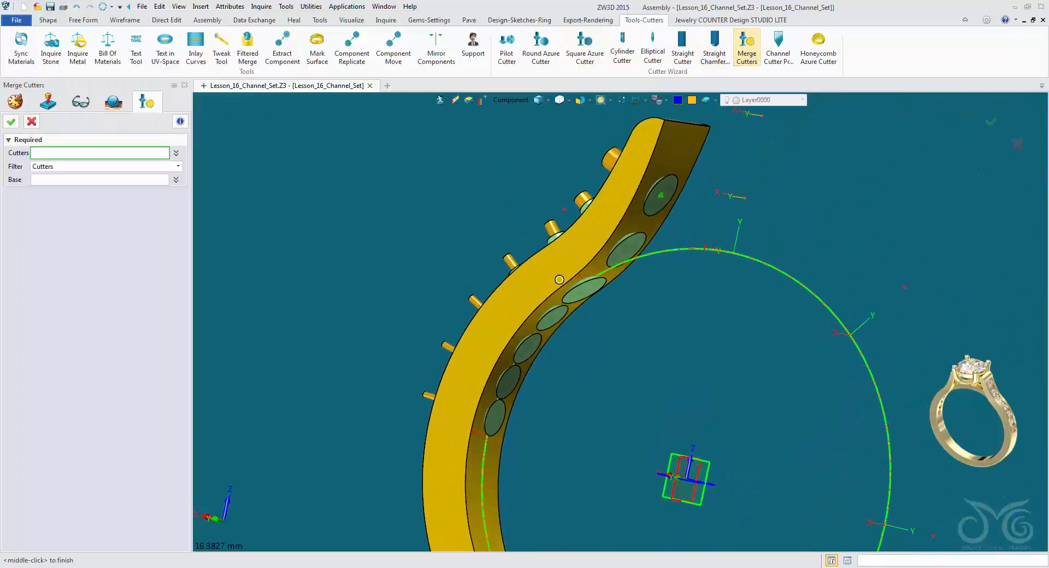
pyautogui.click(514, 100)
pyautogui.click(548, 143)
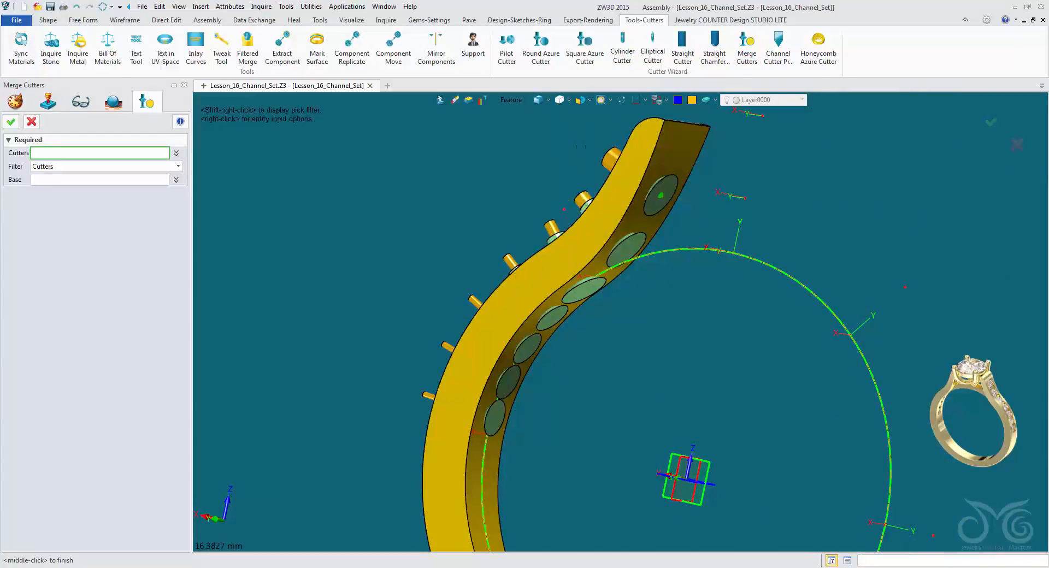
pyautogui.click(661, 196)
pyautogui.middleClick(661, 196)
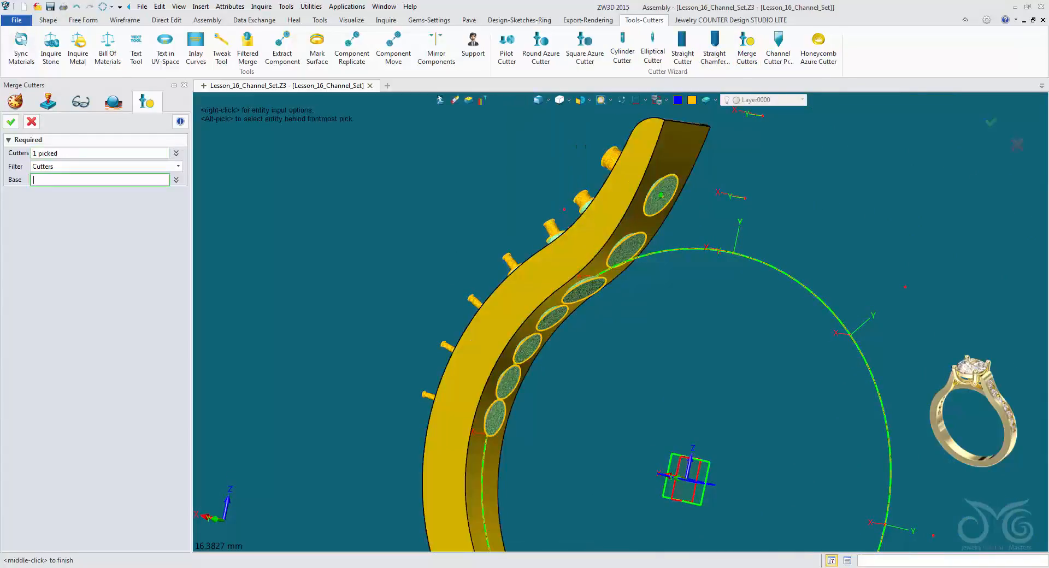
pyautogui.click(607, 224)
pyautogui.middleClick(561, 277)
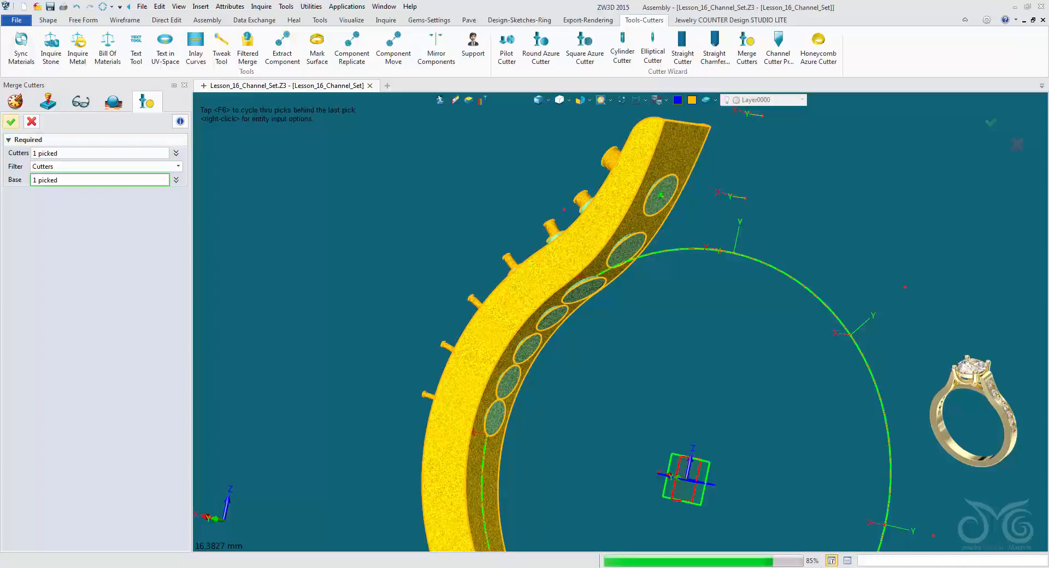
pyautogui.moveTo(561, 278); pyautogui.dragTo(598, 353, button='right')
pyautogui.scroll(2, 629, 355)
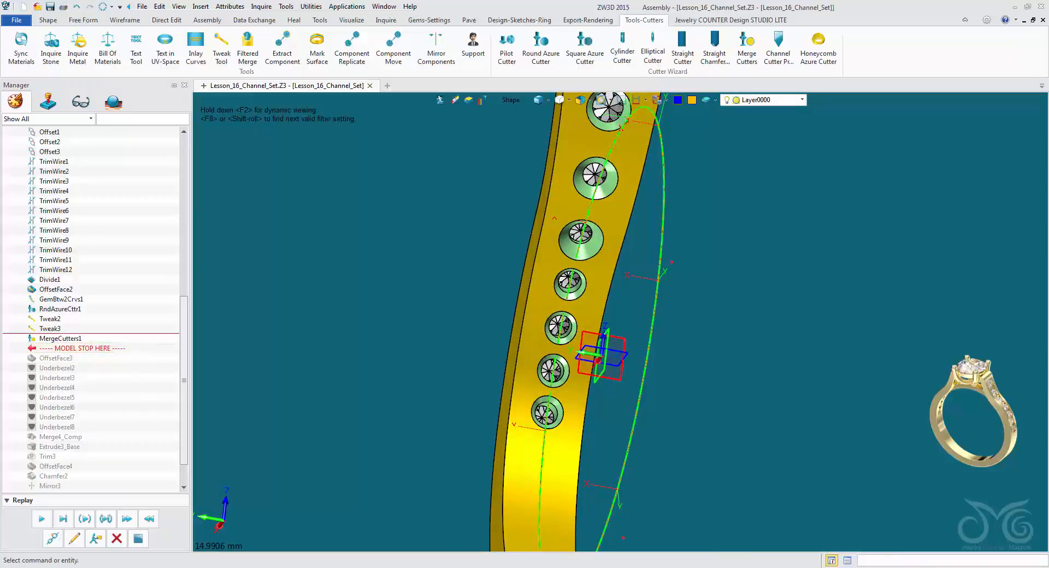
# Roll the history back to before Tweak3, redefine it with an azure offset of 0.40, and replay the cutter merge.
pyautogui.moveTo(61, 324); pyautogui.dragTo(61, 323)
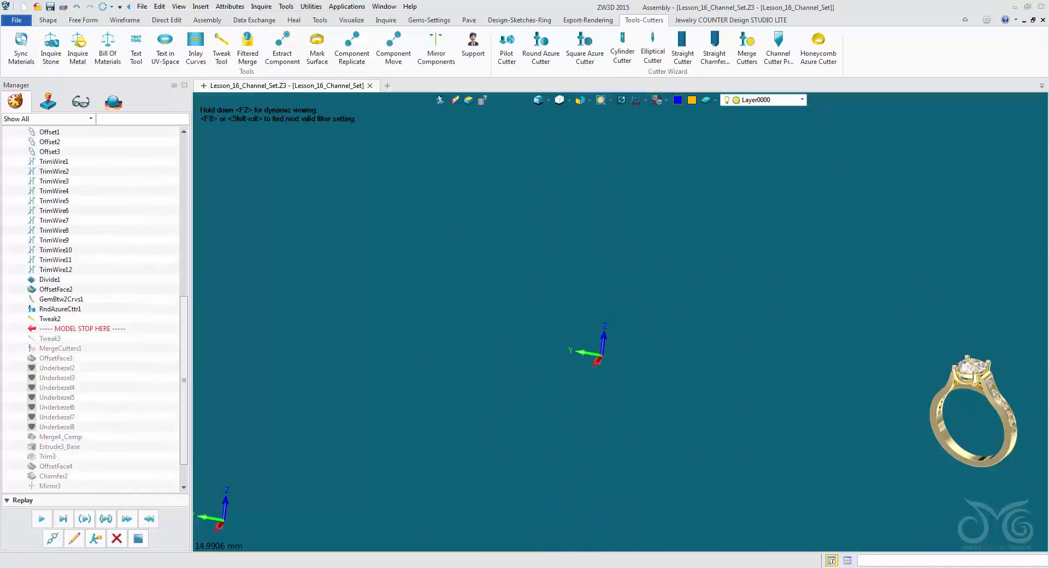
pyautogui.click(74, 539)
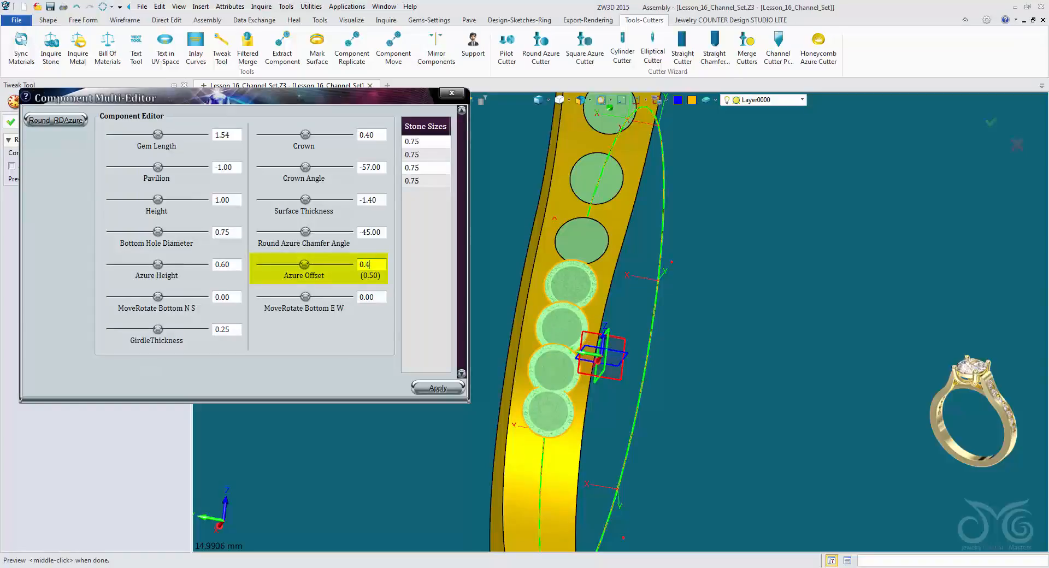
pyautogui.press('Return')
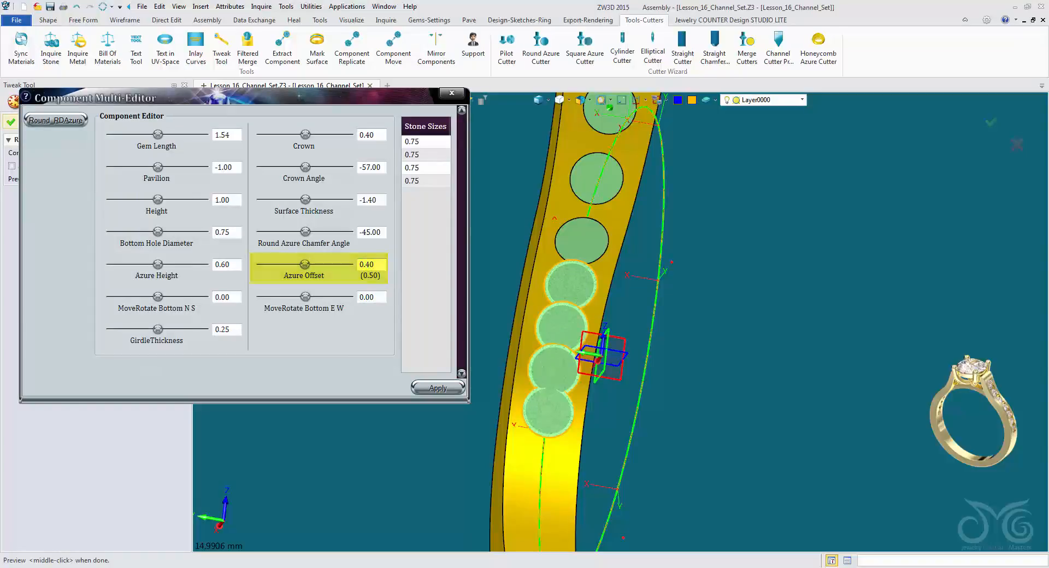
pyautogui.press('Return')
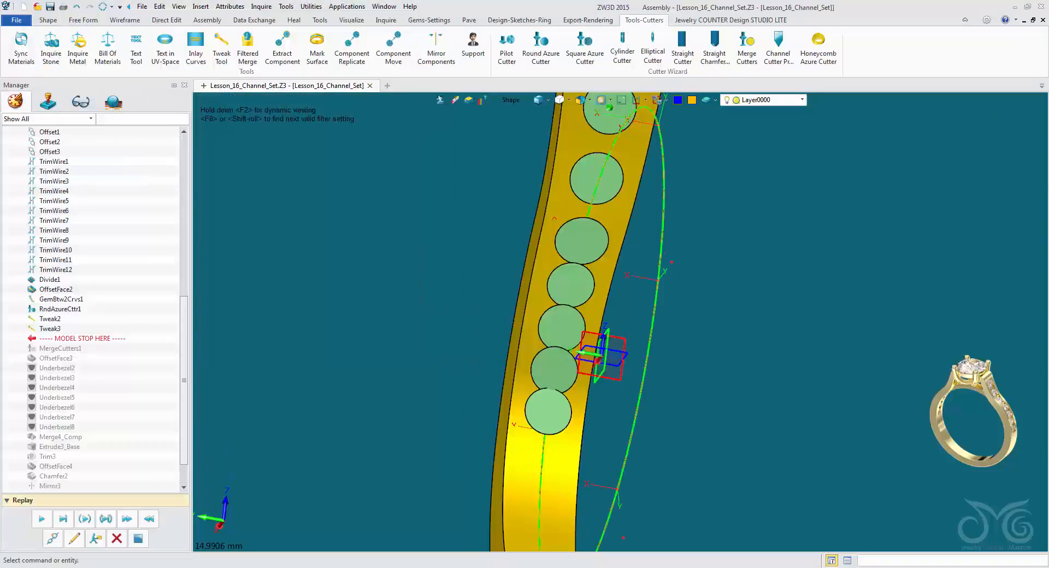
pyautogui.click(41, 518)
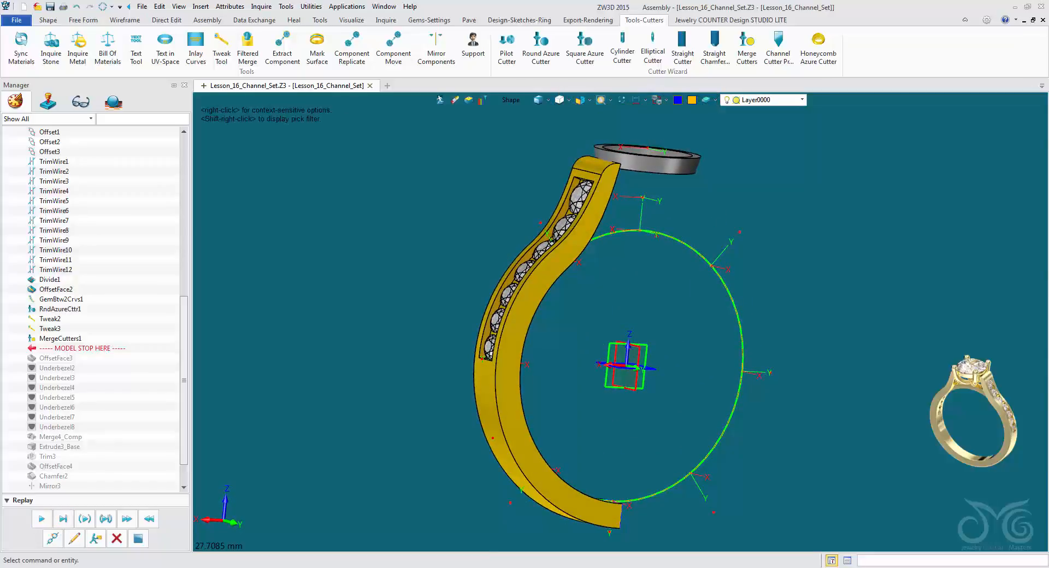
# Hide the Melee Stones layer to inspect the channel's cut holes, and show the layer again.
pyautogui.moveTo(546, 328); pyautogui.dragTo(624, 342, button='right')
pyautogui.scroll(3, 639, 347)
pyautogui.click(802, 100)
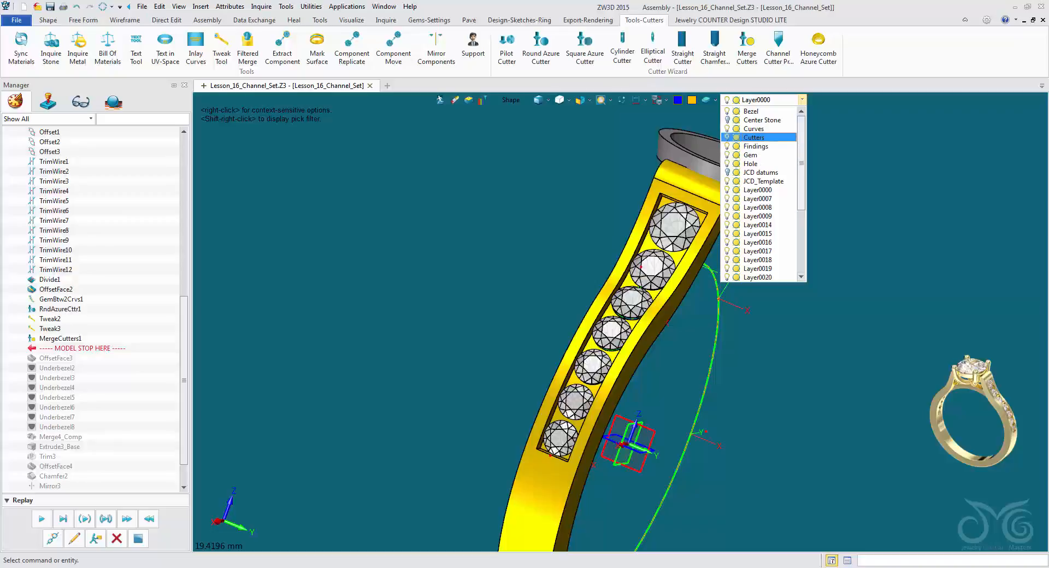
pyautogui.scroll(-2, 760, 194)
pyautogui.moveTo(801, 200); pyautogui.dragTo(802, 235)
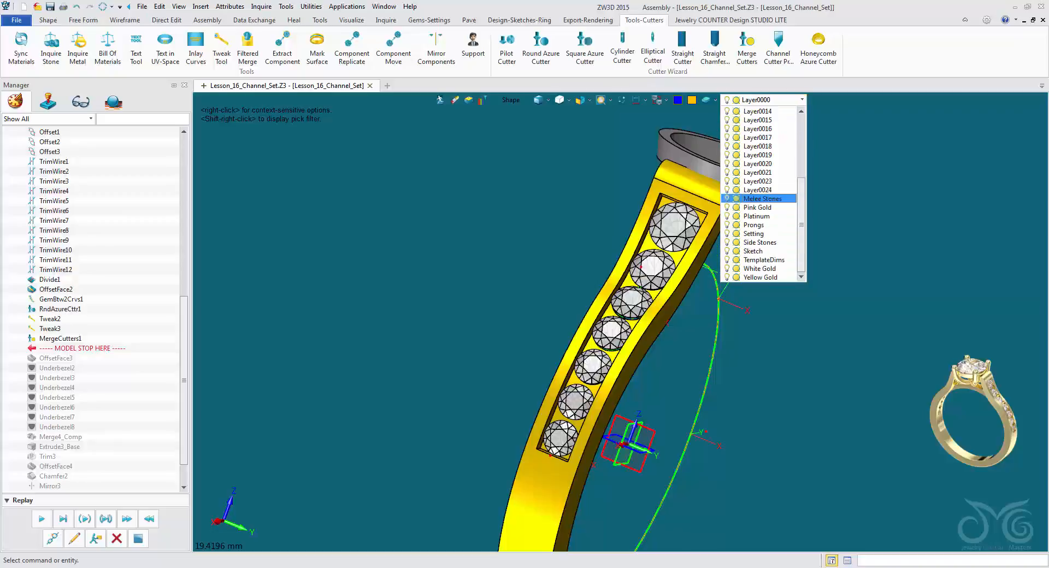
pyautogui.click(727, 199)
pyautogui.moveTo(634, 349); pyautogui.dragTo(653, 334, button='right')
pyautogui.click(728, 199)
pyautogui.scroll(3, 634, 306)
pyautogui.click(684, 350)
pyautogui.scroll(-1, 653, 333)
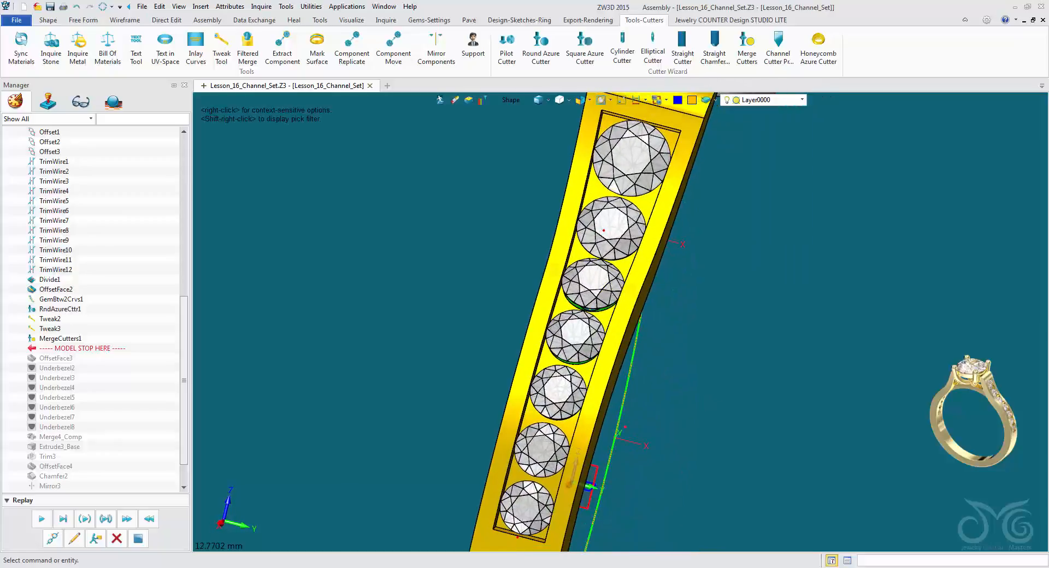
# Delete the rolled-back features OffsetFace3, Underbezel2 to Underbezel8, Merge4_Comp, Extrude3_Base and Trim3 from the history.
pyautogui.click(49, 19)
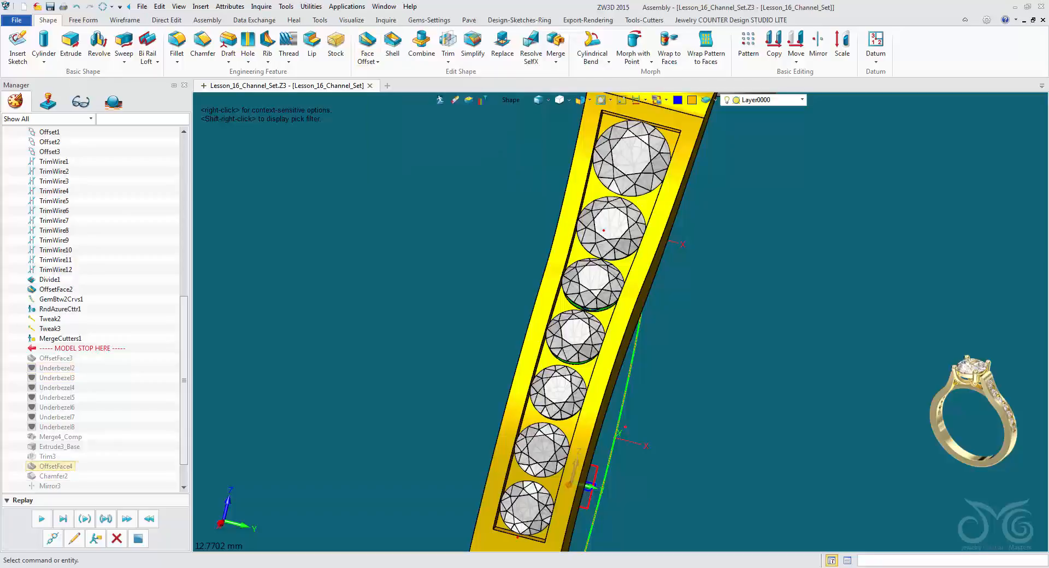
pyautogui.scroll(-1, 55, 319)
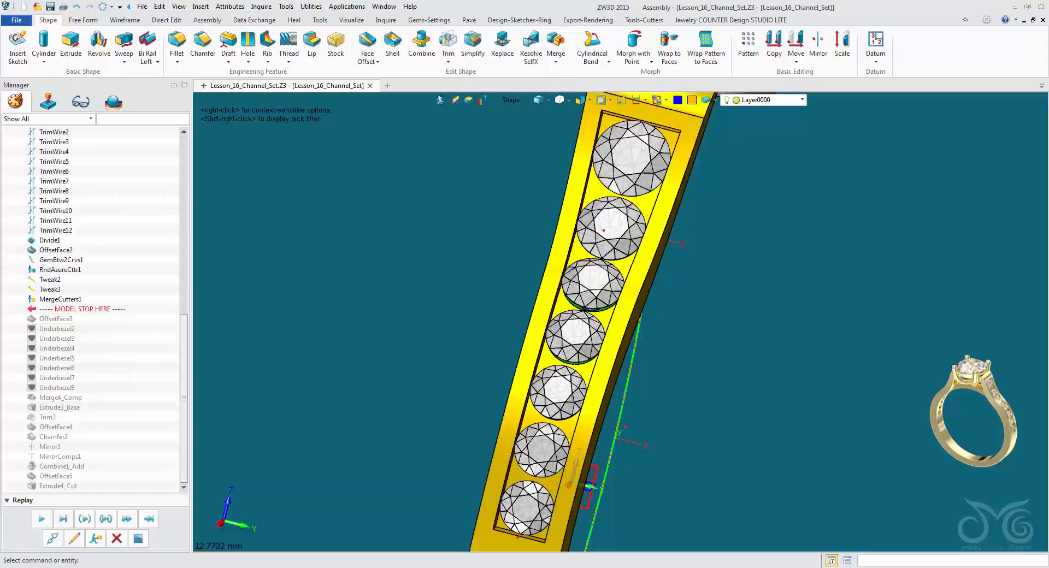
pyautogui.click(116, 539)
pyautogui.click(116, 539)
pyautogui.click(117, 539)
pyautogui.click(117, 538)
pyautogui.click(117, 539)
pyautogui.click(116, 539)
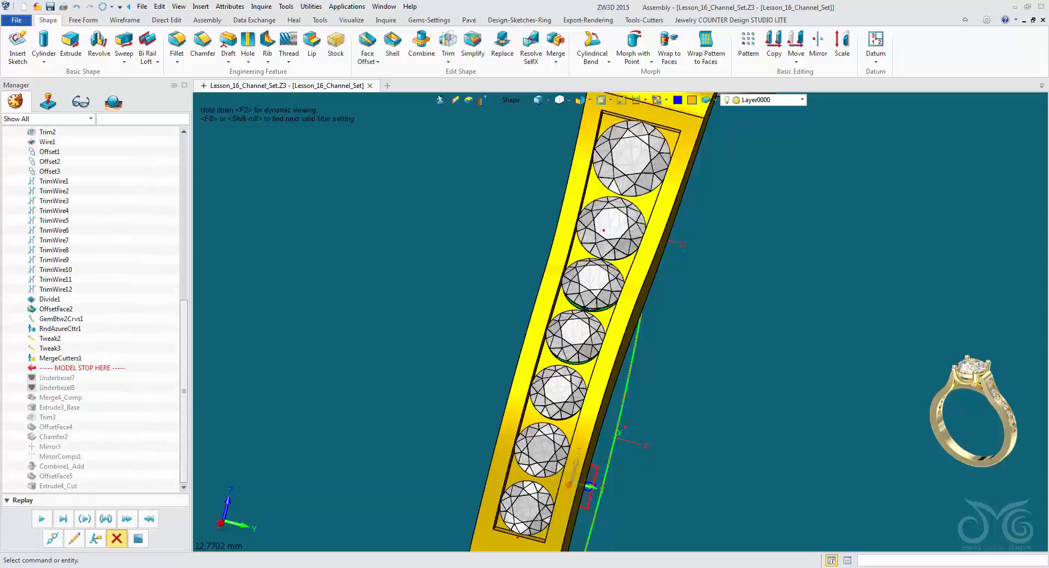
pyautogui.click(117, 539)
pyautogui.click(117, 539)
pyautogui.click(116, 539)
pyautogui.click(116, 539)
pyautogui.click(117, 539)
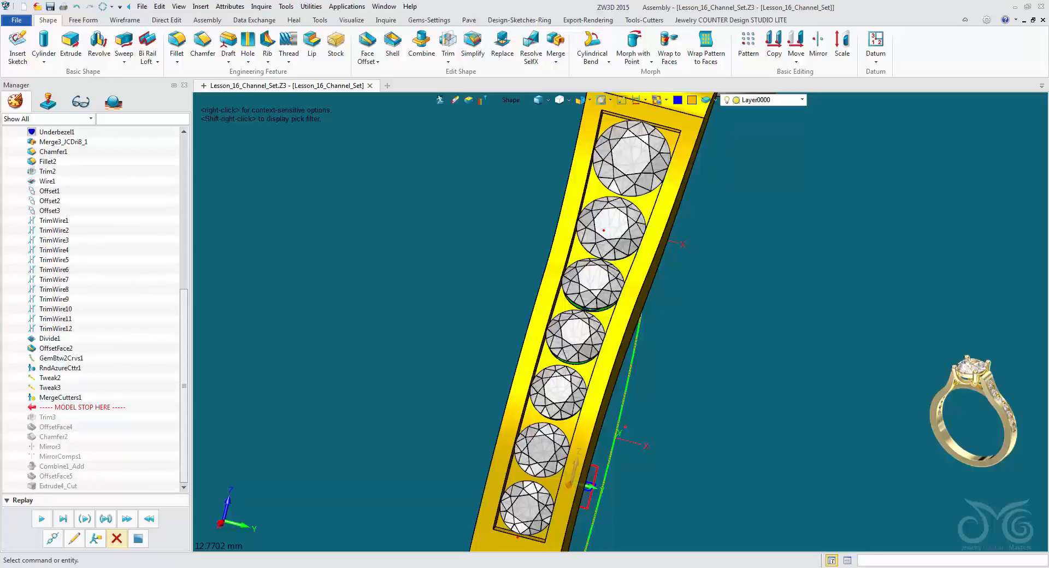
pyautogui.click(116, 539)
# Try to redefine the face offset of the channel's two side walls with an offset of about -0.016 mm.
pyautogui.click(74, 539)
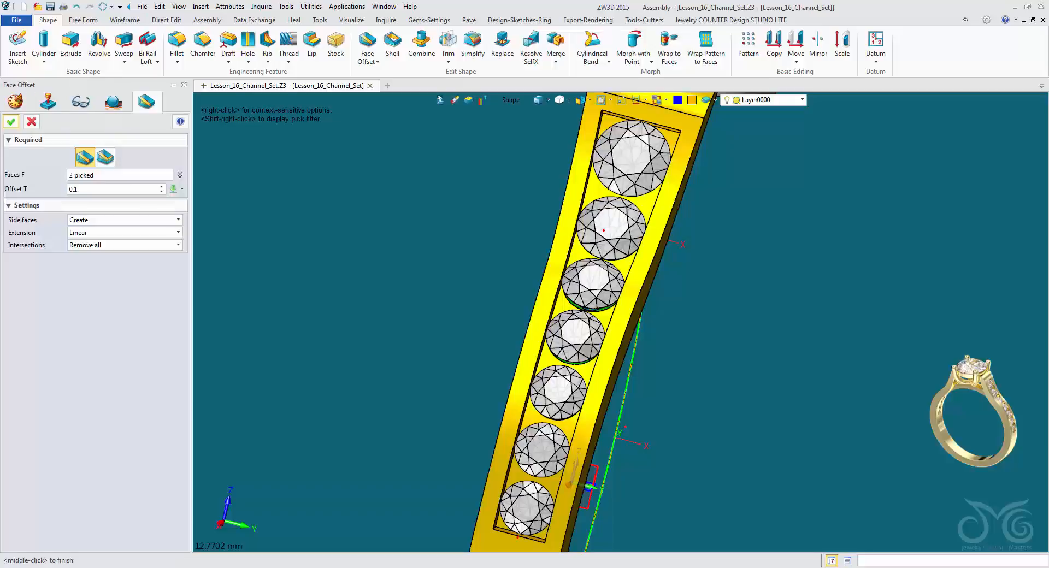
pyautogui.moveTo(617, 328)
pyautogui.mouseDown(button='right')
pyautogui.moveTo(633, 284)
pyautogui.moveTo(620, 323)
pyautogui.moveTo(574, 192)
pyautogui.mouseUp(button='right')
pyautogui.scroll(2, 620, 309)
pyautogui.scroll(2, 562, 311)
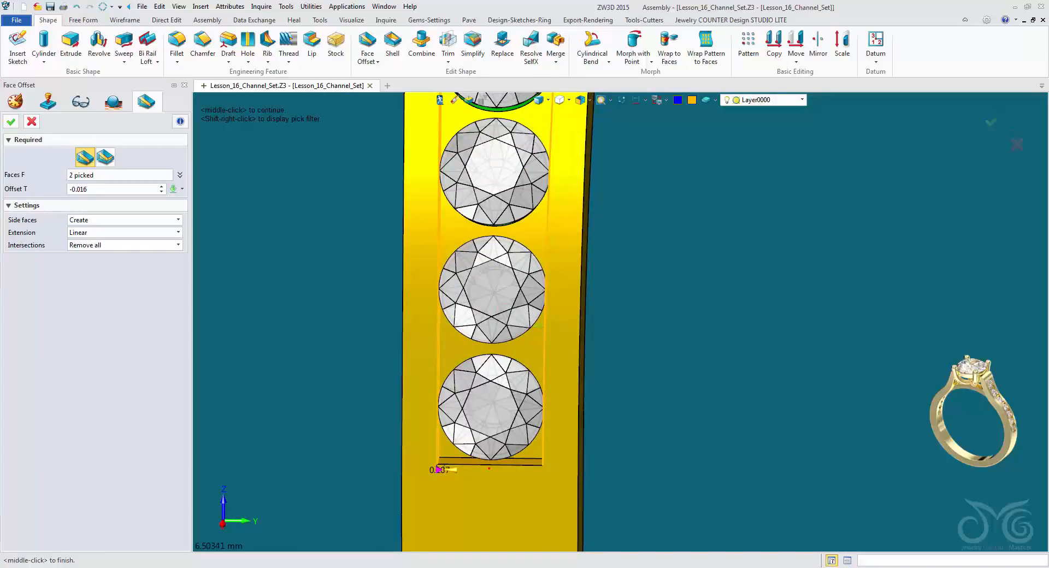
pyautogui.moveTo(452, 470)
pyautogui.mouseDown()
pyautogui.moveTo(433, 470)
pyautogui.moveTo(449, 470)
pyautogui.mouseUp()
pyautogui.click(10, 121)
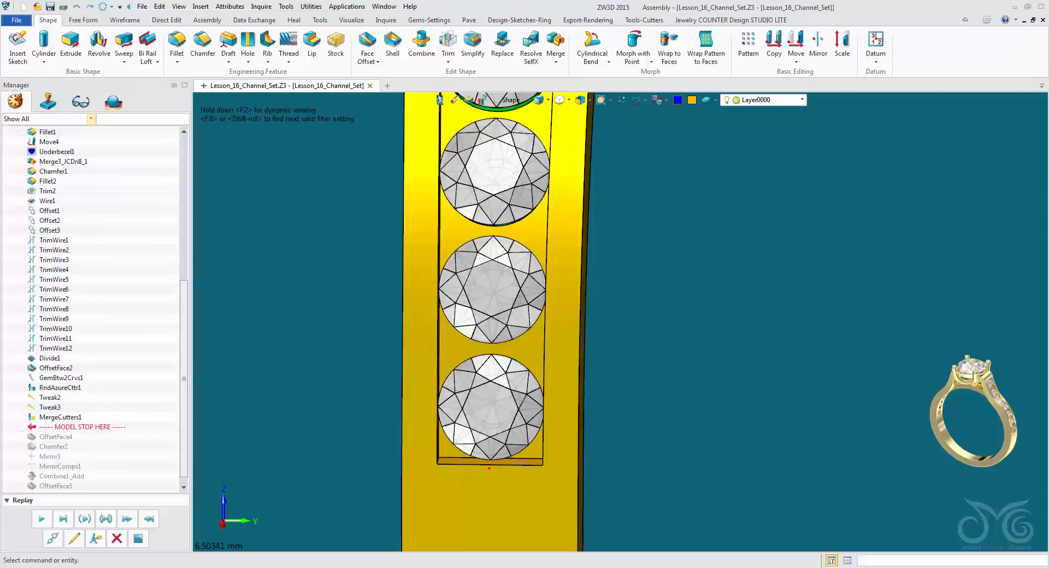
# Try to offset a single side wall of the stone channel with Face Offset, using an offset of 0.1669 mm.
pyautogui.moveTo(572, 156); pyautogui.dragTo(546, 174, button='right')
pyautogui.click(368, 46)
pyautogui.click(395, 189)
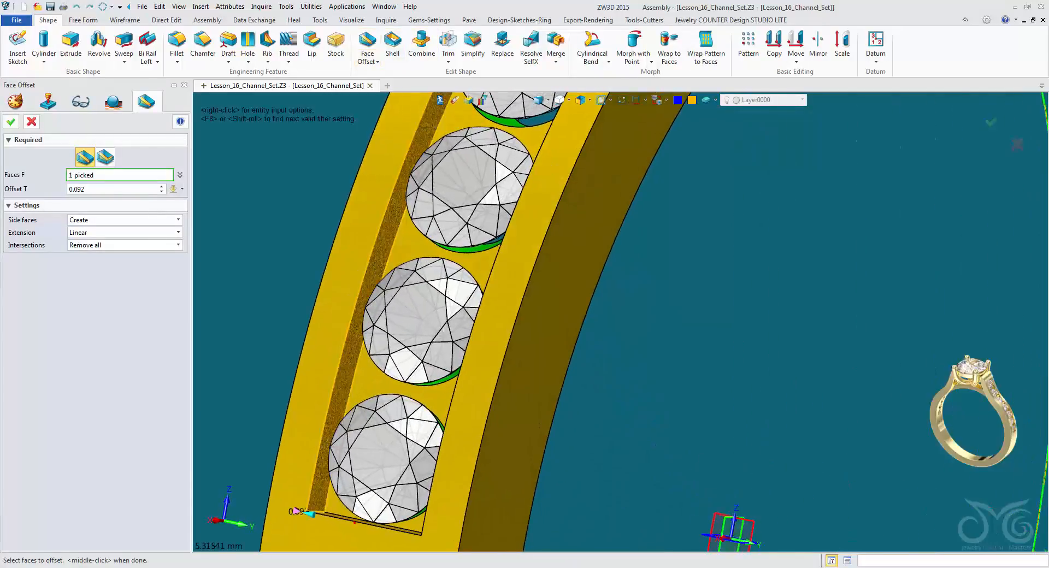
pyautogui.moveTo(415, 185); pyautogui.dragTo(497, 161, button='right')
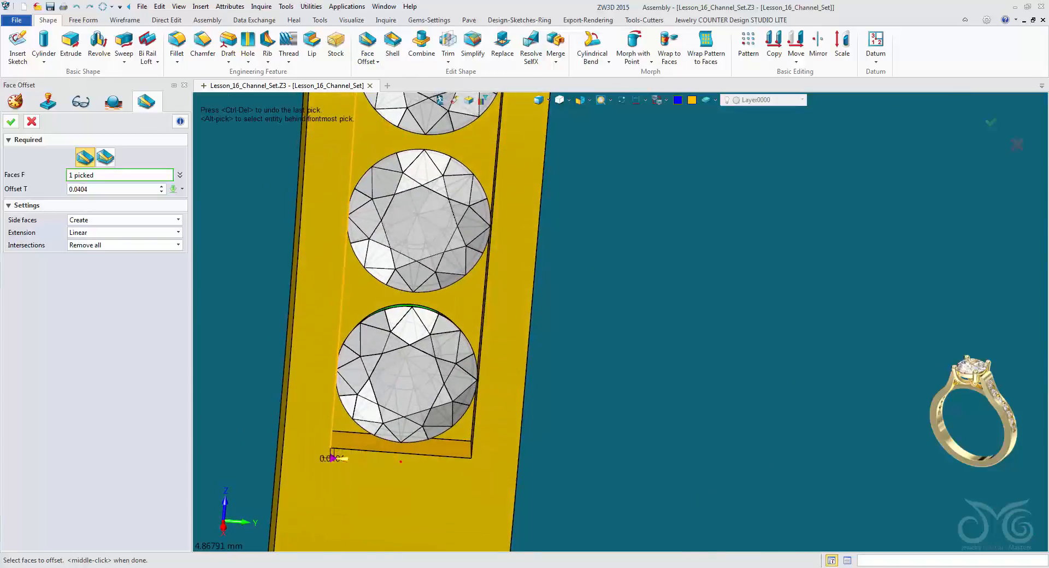
pyautogui.moveTo(344, 460); pyautogui.dragTo(314, 457)
pyautogui.moveTo(314, 457); pyautogui.dragTo(314, 478, button='right')
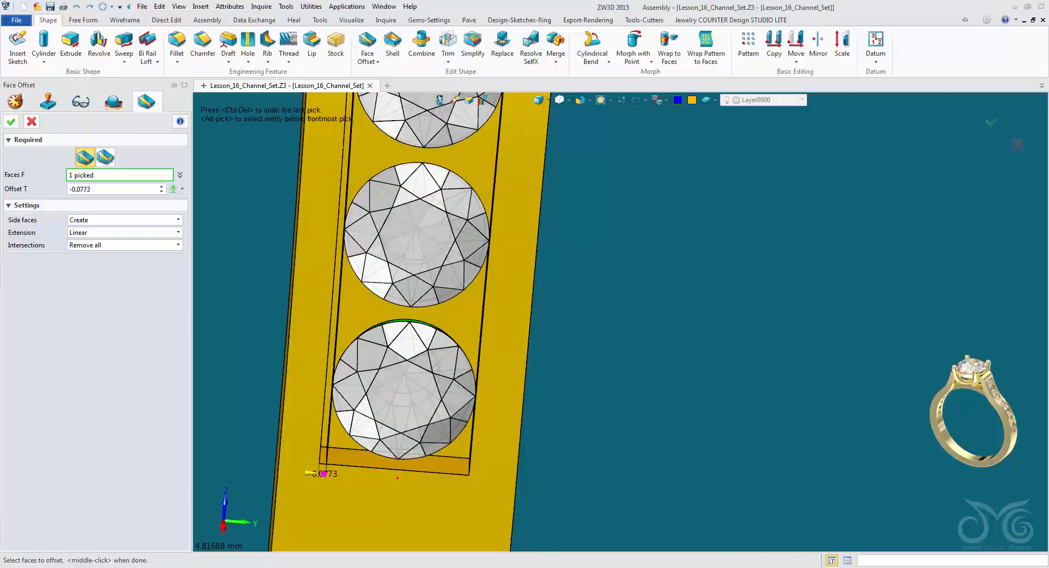
pyautogui.moveTo(315, 474); pyautogui.dragTo(338, 475)
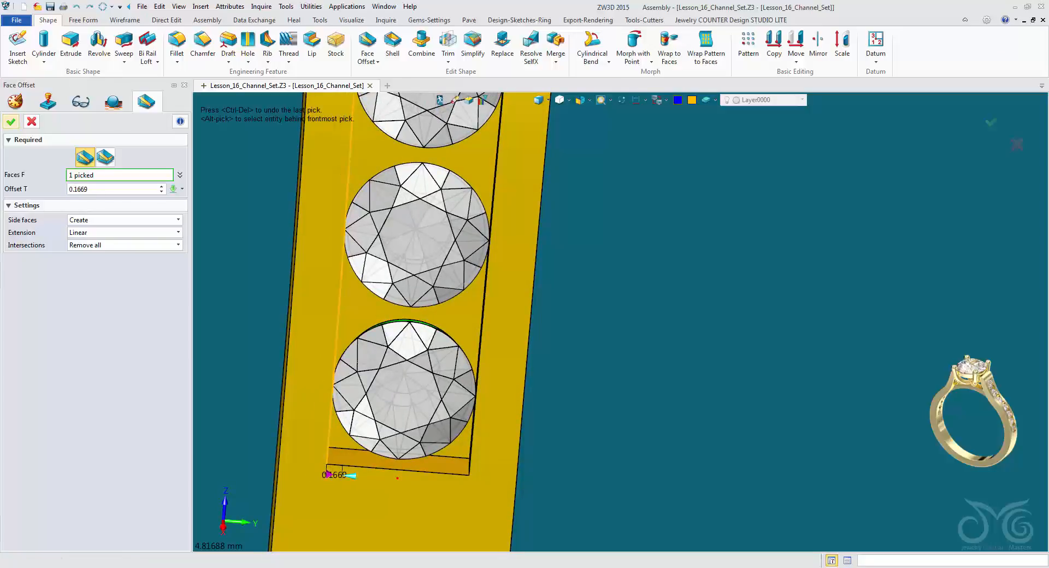
pyautogui.middleClick(351, 476)
pyautogui.press('Escape')
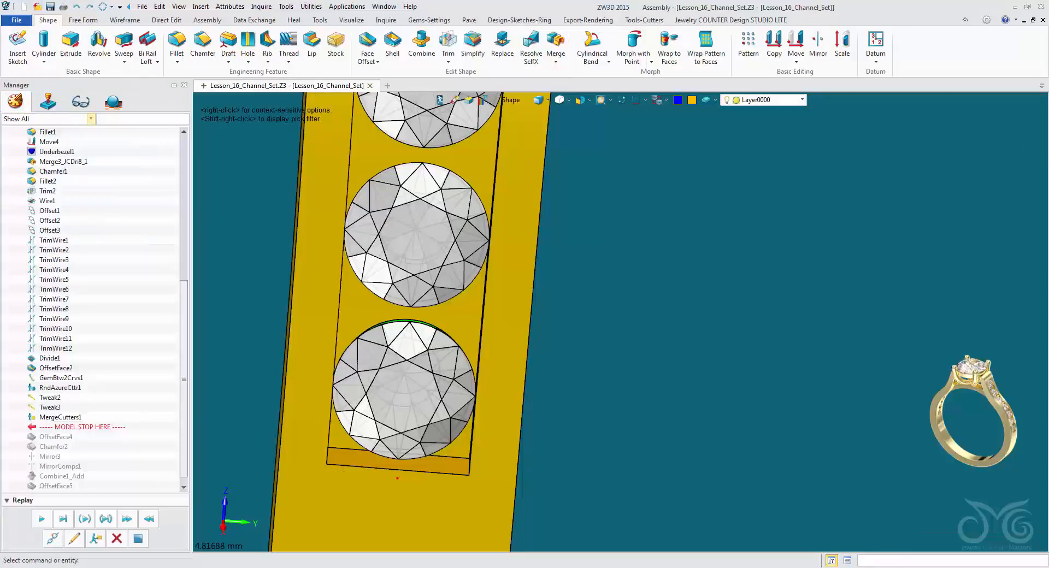
# Start an extrusion from one inner side wall face of the stone channel, with the extrude type set to 1 side.
pyautogui.moveTo(483, 235); pyautogui.dragTo(451, 238, button='right')
pyautogui.click(70, 46)
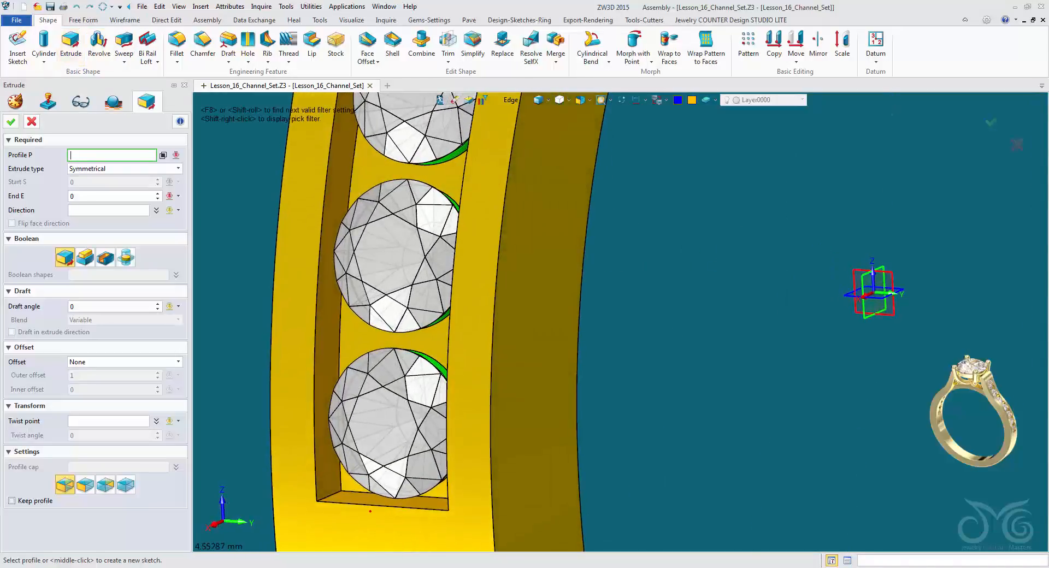
pyautogui.click(513, 101)
pyautogui.click(530, 189)
pyautogui.click(336, 191)
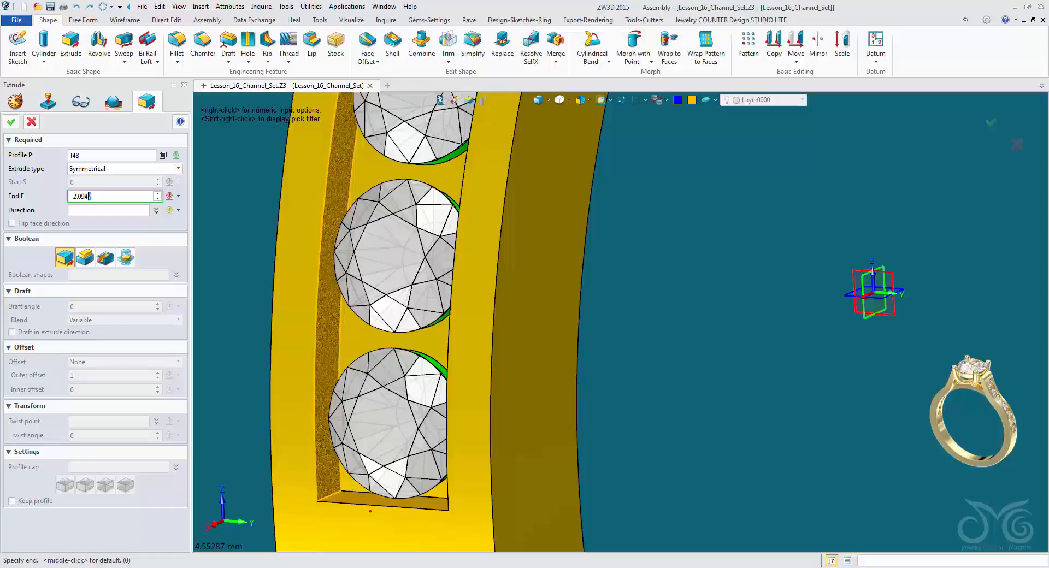
pyautogui.click(178, 169)
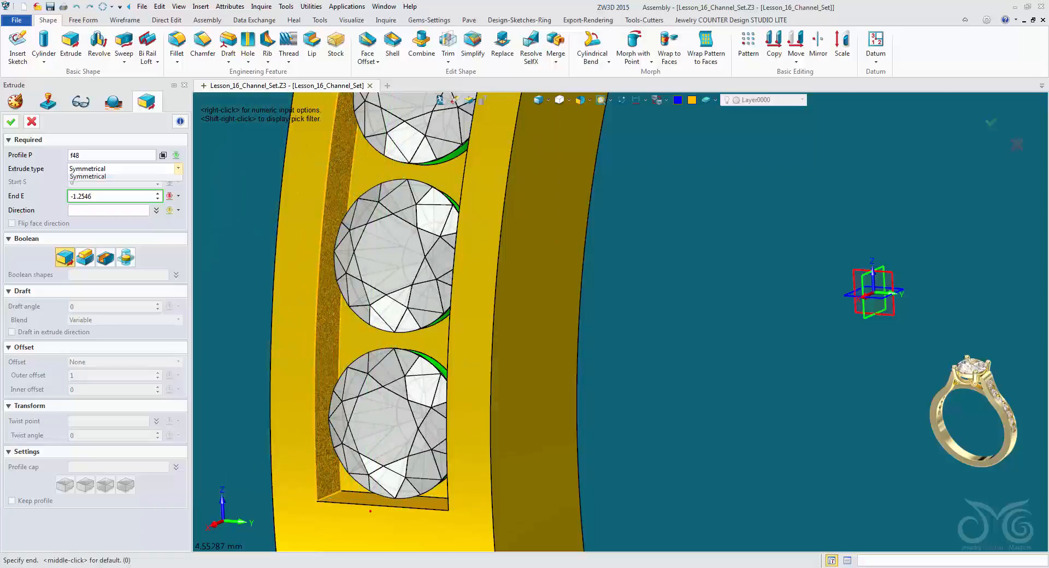
pyautogui.click(129, 177)
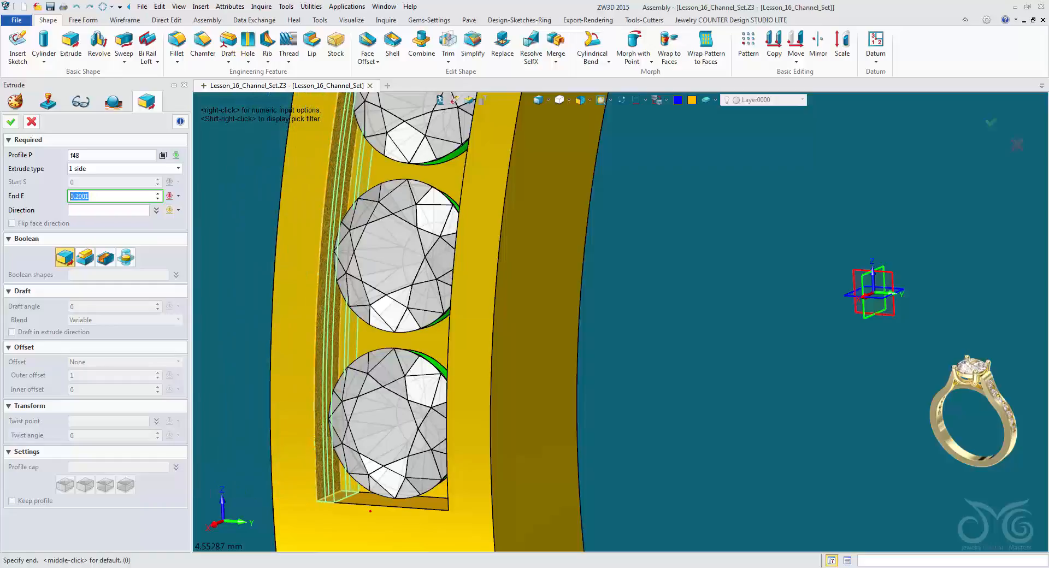
# Set the wall extrusion's end to 0.1 mm and add it to the shank body.
pyautogui.write('0')
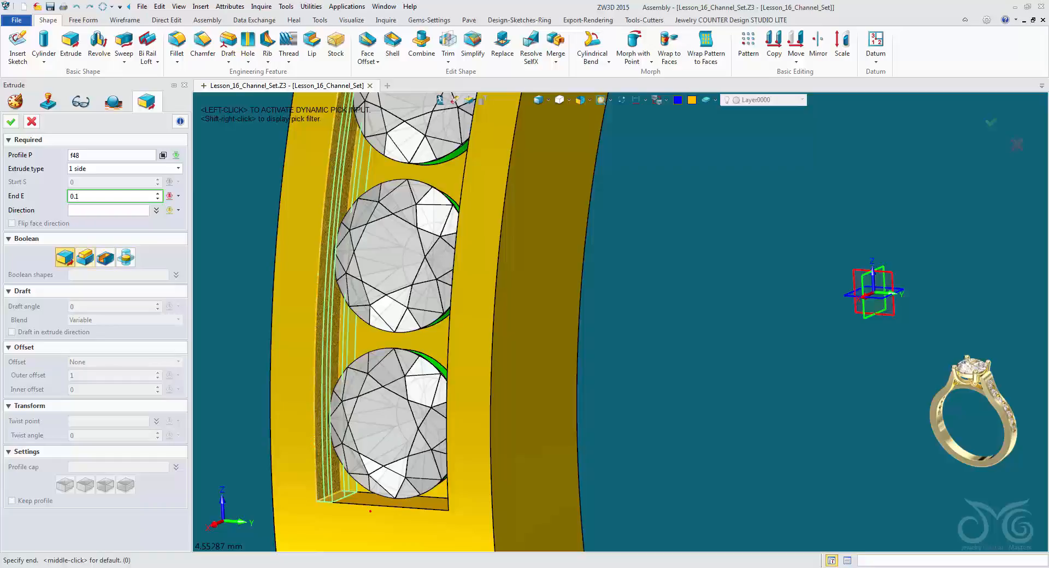
pyautogui.click(85, 257)
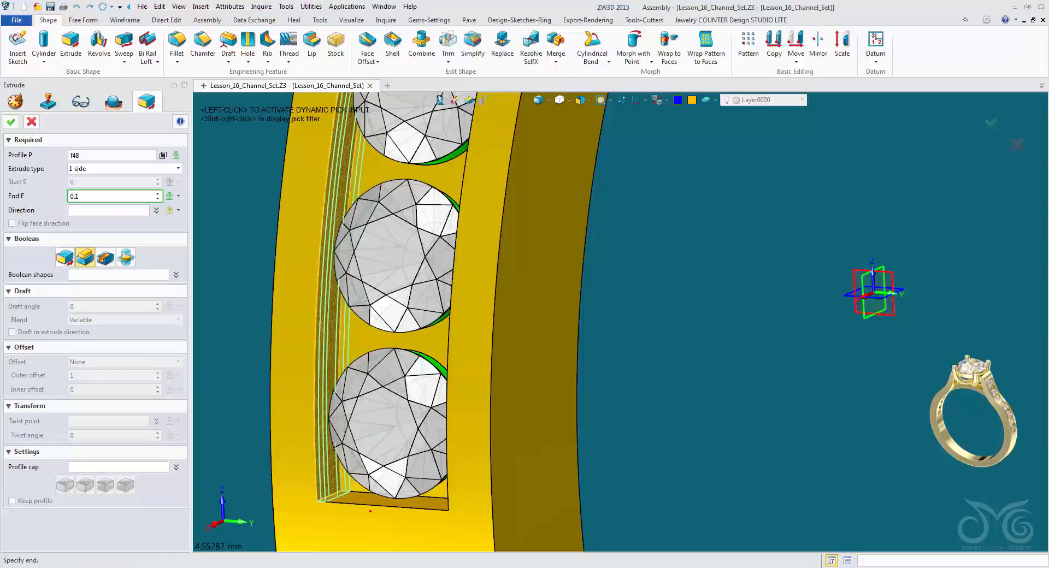
pyautogui.click(118, 275)
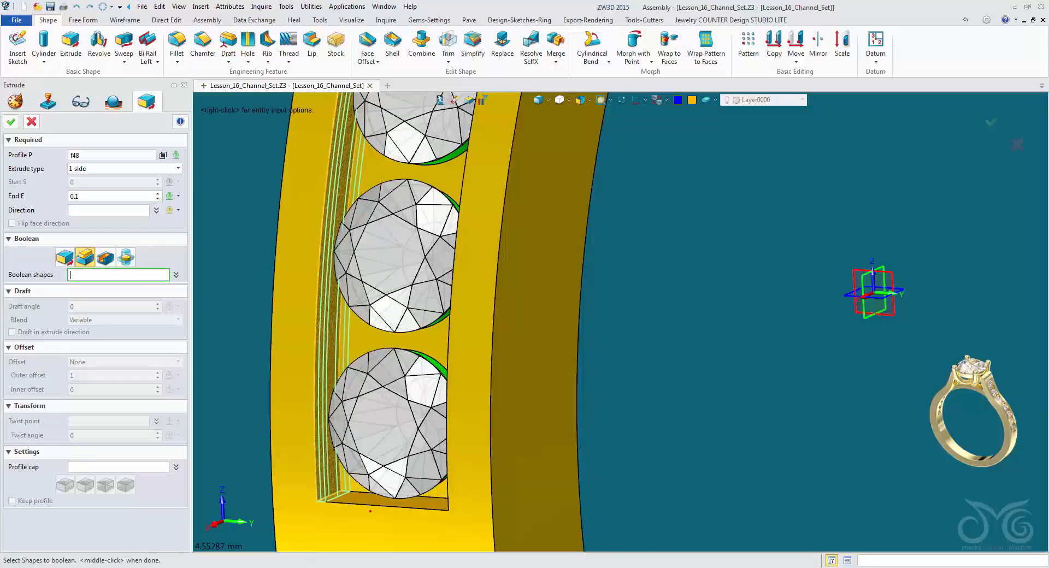
pyautogui.click(298, 296)
pyautogui.moveTo(298, 295); pyautogui.dragTo(297, 285, button='right')
pyautogui.moveTo(372, 511); pyautogui.dragTo(456, 537, button='right')
pyautogui.moveTo(528, 101); pyautogui.dragTo(538, 541, button='right')
pyautogui.middleClick(535, 375)
pyautogui.click(374, 144)
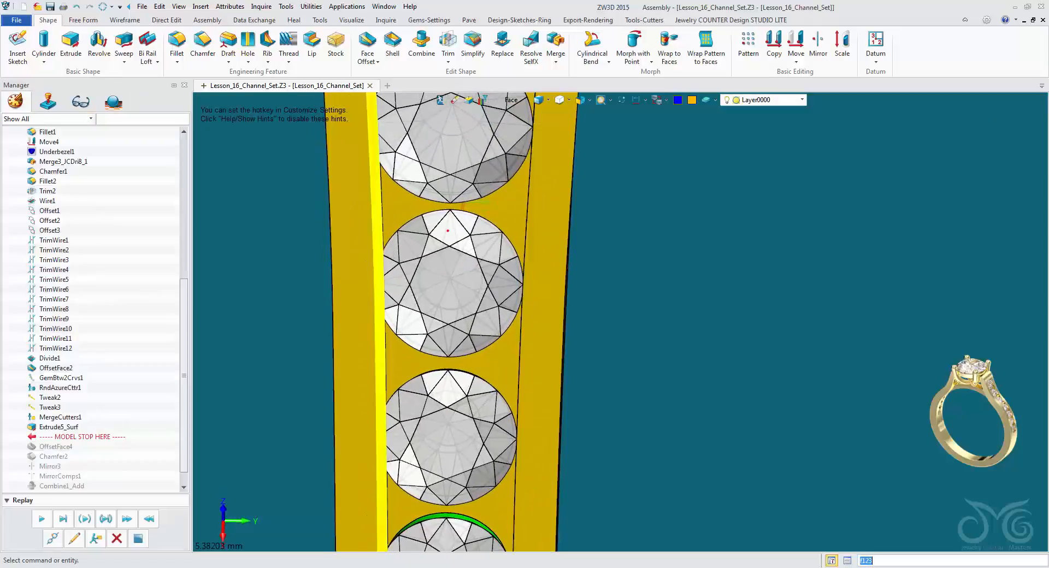
# Start a one-sided extrusion from the opposite inner side wall face of the channel.
pyautogui.scroll(4, 374, 145)
pyautogui.scroll(-4, 373, 144)
pyautogui.scroll(-3, 370, 147)
pyautogui.click(512, 100)
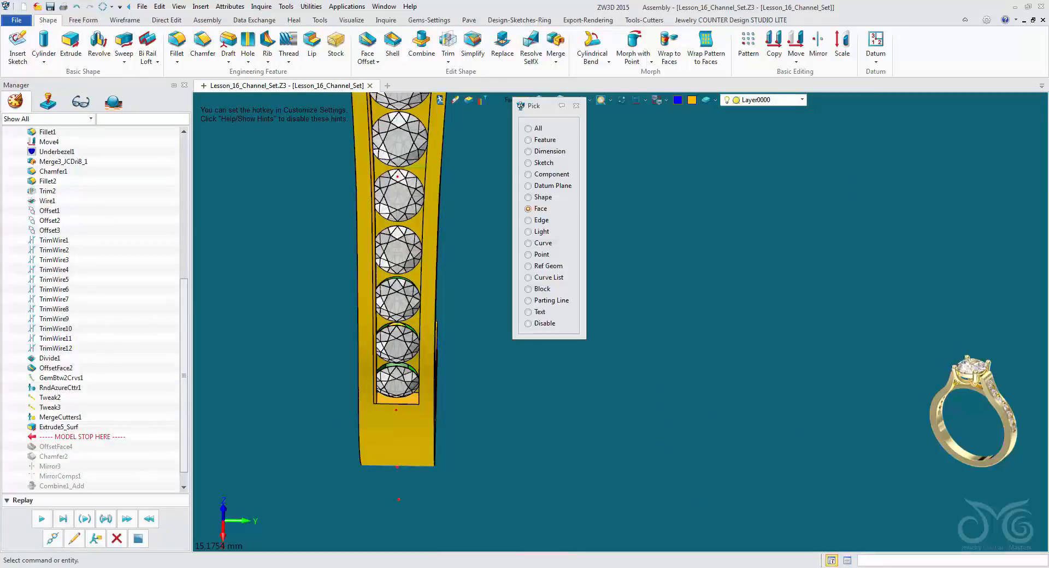
pyautogui.click(529, 197)
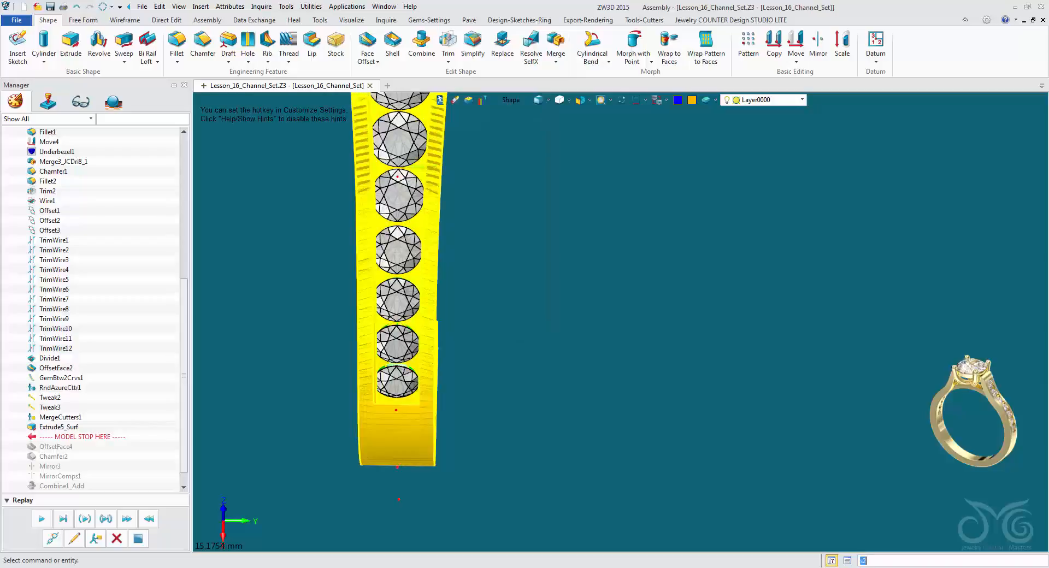
pyautogui.moveTo(411, 268); pyautogui.dragTo(519, 369, button='right')
pyautogui.scroll(2, 506, 369)
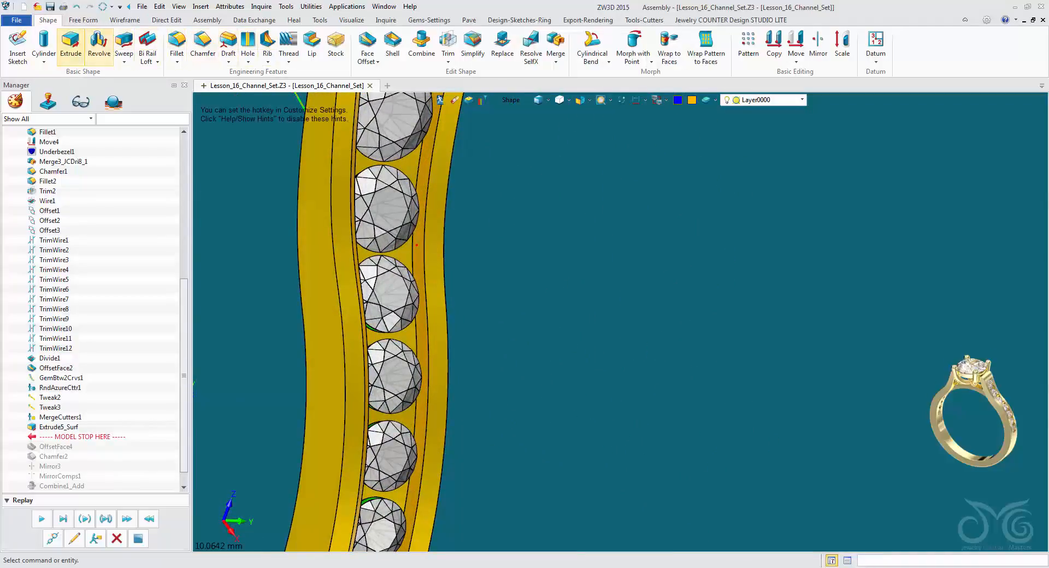
pyautogui.click(70, 41)
pyautogui.scroll(5, 476, 281)
pyautogui.click(320, 372)
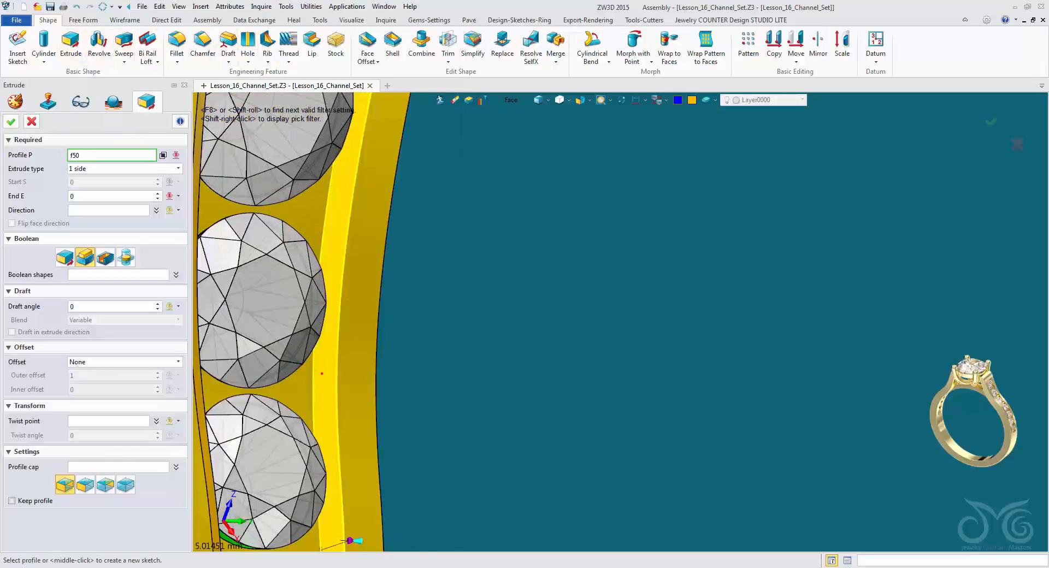
pyautogui.middleClick(321, 372)
# Set the opposite wall extrusion's end to -0.1 mm and add it to the shank body.
pyautogui.scroll(-2, 350, 274)
pyautogui.moveTo(366, 252); pyautogui.dragTo(322, 190, button='right')
pyautogui.moveTo(386, 534); pyautogui.dragTo(382, 532, button='right')
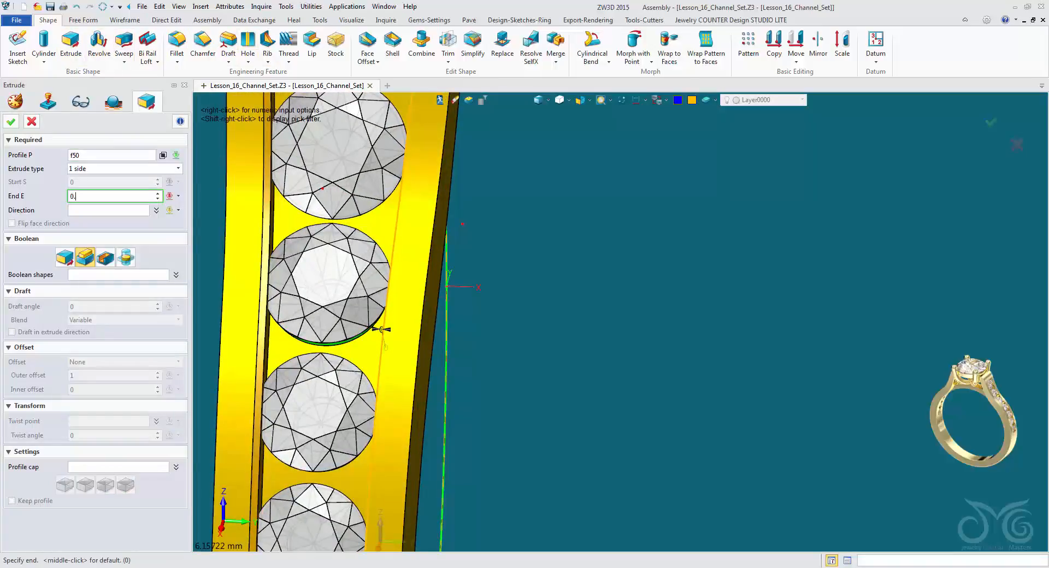
pyautogui.press('Return')
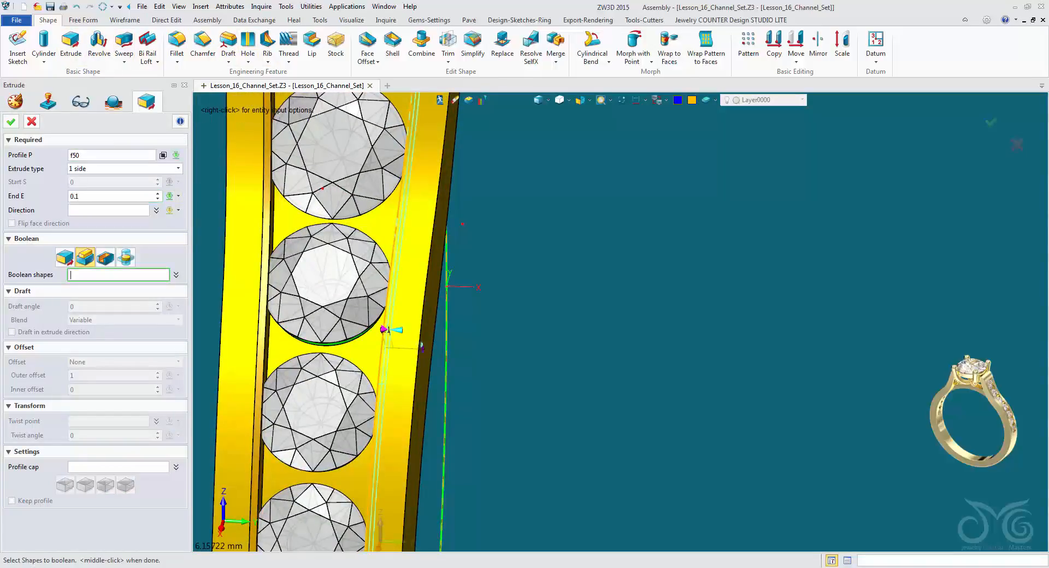
pyautogui.click(71, 196)
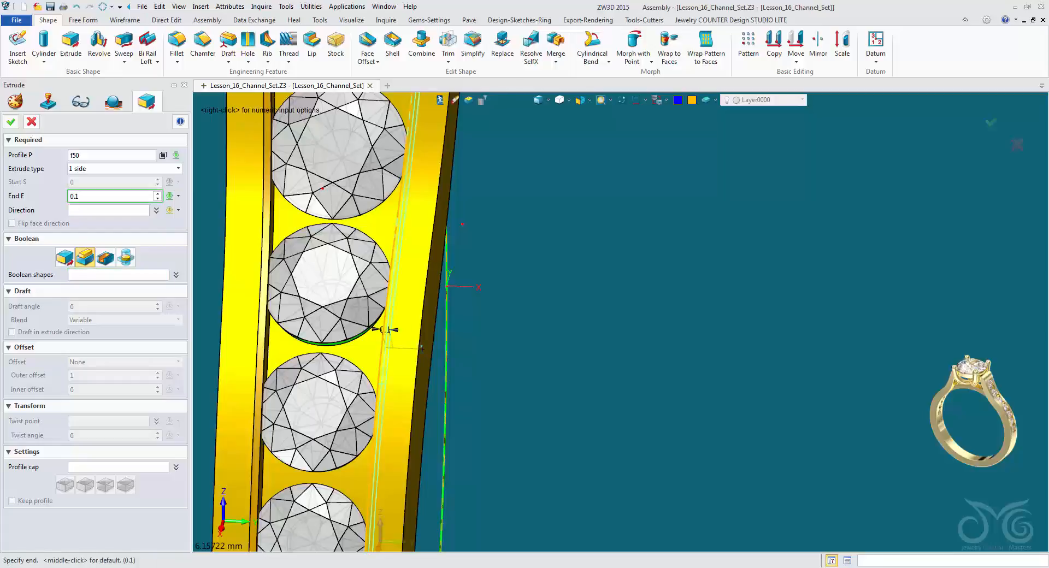
pyautogui.press('Return')
pyautogui.click(245, 328)
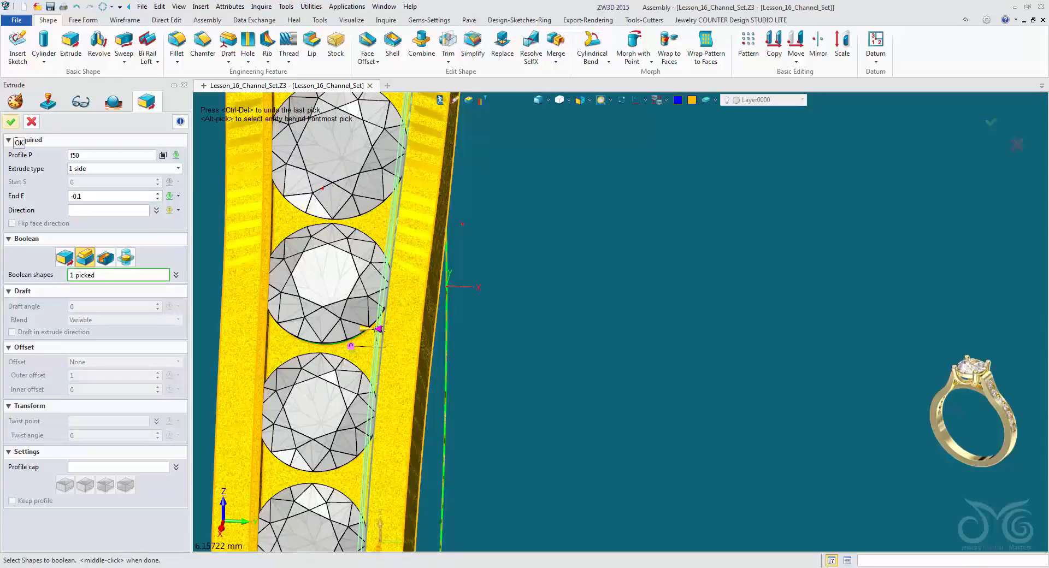
pyautogui.click(11, 121)
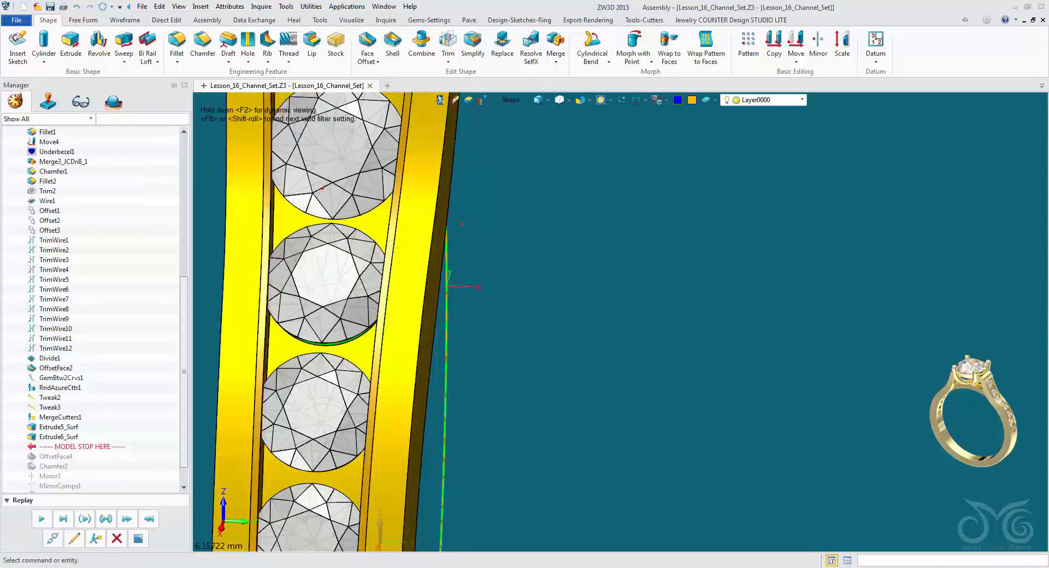
# Remove the rolled-back OffsetFace4 and Chamfer2 features from the history, and hide the grey ring above the shank.
pyautogui.scroll(-5, 492, 339)
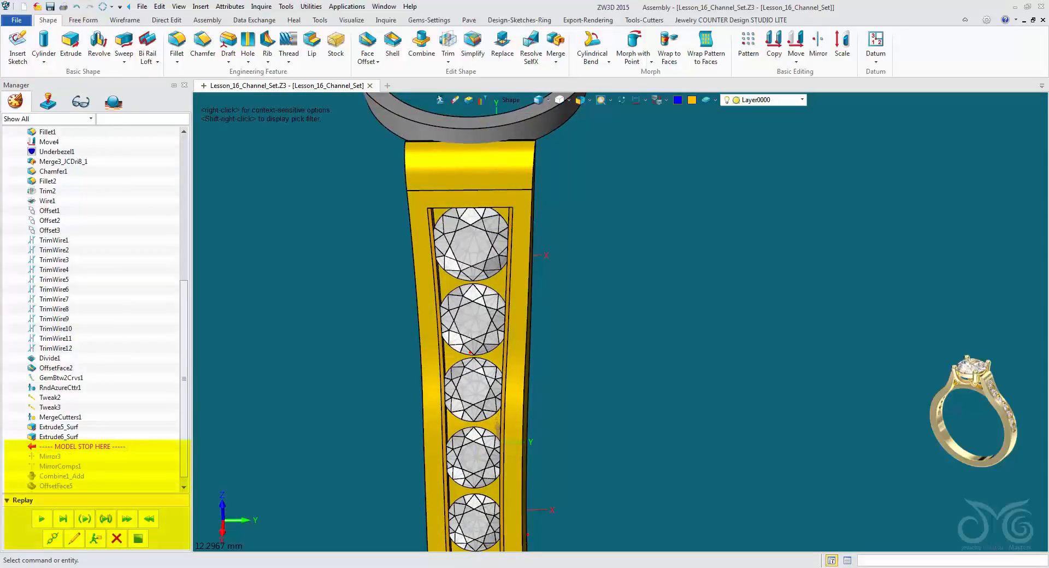
pyautogui.scroll(-3, 497, 426)
pyautogui.moveTo(498, 426); pyautogui.dragTo(458, 390, button='right')
pyautogui.scroll(3, 458, 390)
pyautogui.moveTo(457, 390); pyautogui.dragTo(394, 500, button='middle')
pyautogui.scroll(1, 511, 352)
pyautogui.moveTo(511, 353); pyautogui.dragTo(475, 347, button='right')
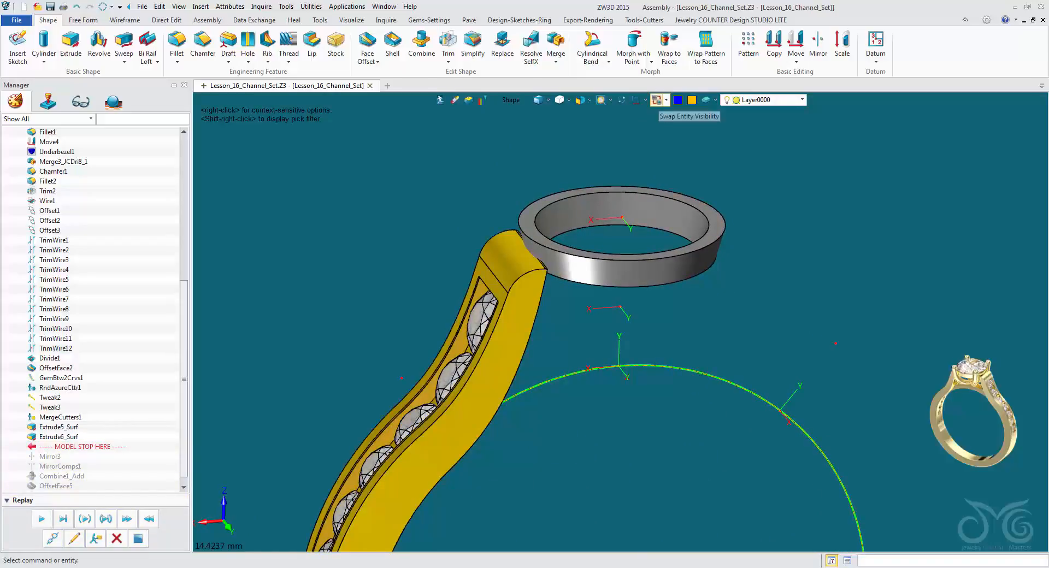
pyautogui.click(657, 100)
pyautogui.click(657, 100)
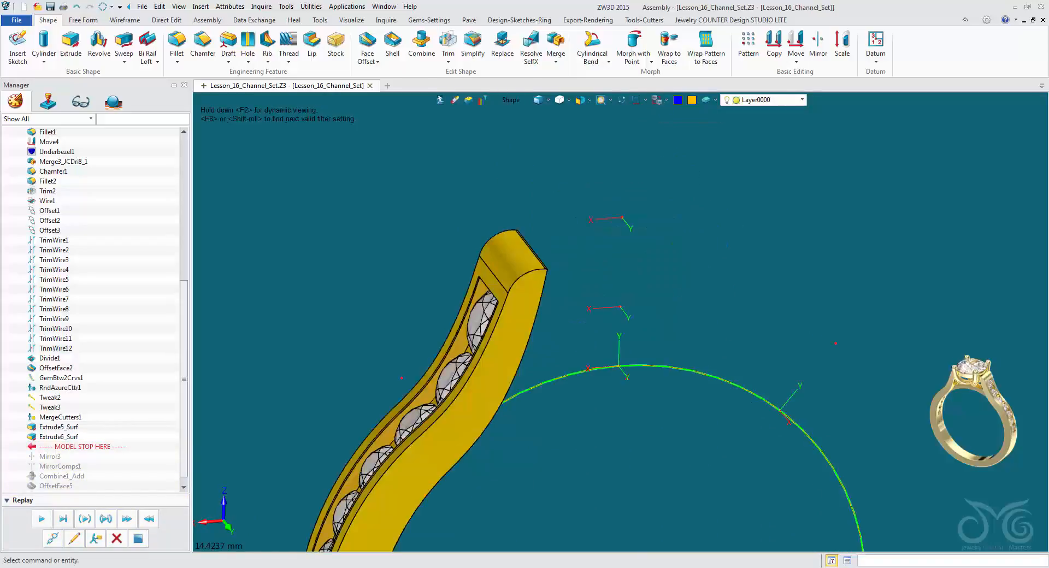
# Replay the history features Mirror3, MirrorComps1 and Combine1_Add one at a time to rebuild the complete shank.
pyautogui.scroll(-2, 486, 295)
pyautogui.moveTo(525, 427); pyautogui.dragTo(437, 202, button='middle')
pyautogui.moveTo(437, 202)
pyautogui.mouseDown(button='right')
pyautogui.moveTo(509, 189)
pyautogui.moveTo(506, 230)
pyautogui.mouseUp(button='right')
pyautogui.scroll(-3, 509, 188)
pyautogui.click(42, 520)
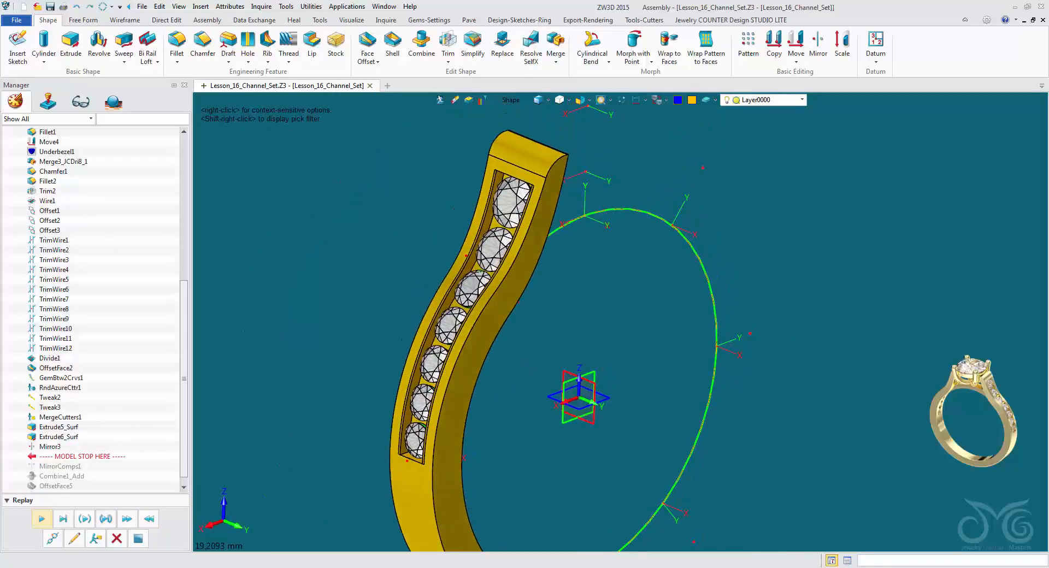
pyautogui.moveTo(727, 306)
pyautogui.mouseDown(button='right')
pyautogui.moveTo(621, 321)
pyautogui.moveTo(705, 311)
pyautogui.moveTo(765, 323)
pyautogui.mouseUp(button='right')
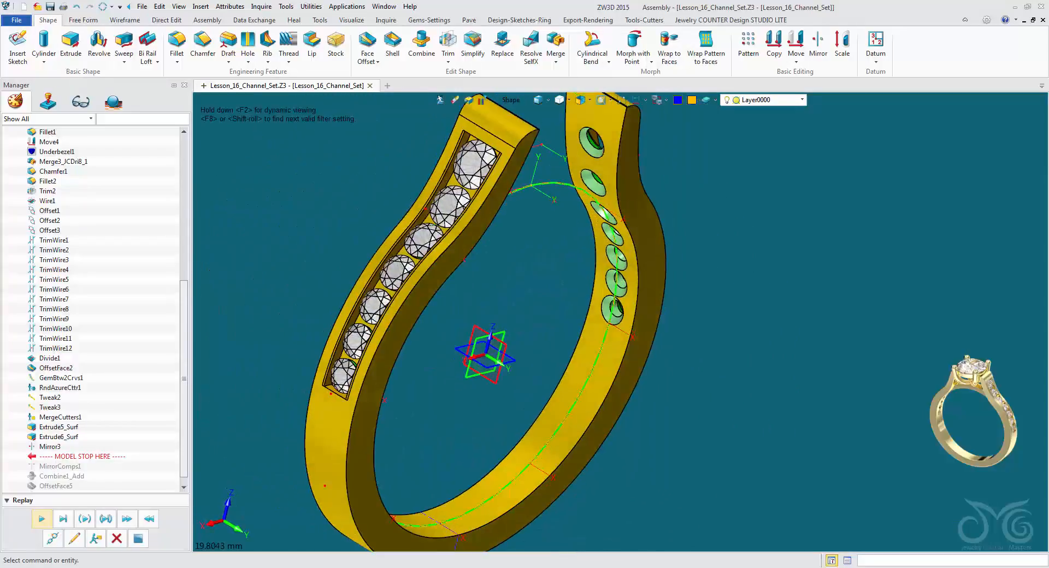
pyautogui.click(41, 520)
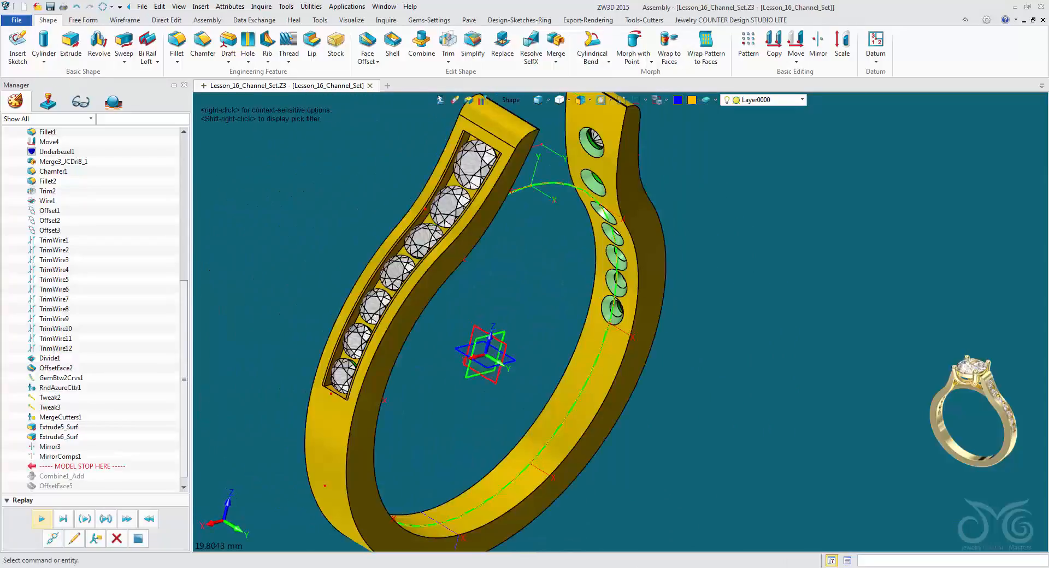
pyautogui.moveTo(547, 328)
pyautogui.mouseDown(button='right')
pyautogui.moveTo(369, 306)
pyautogui.moveTo(389, 322)
pyautogui.mouseUp(button='right')
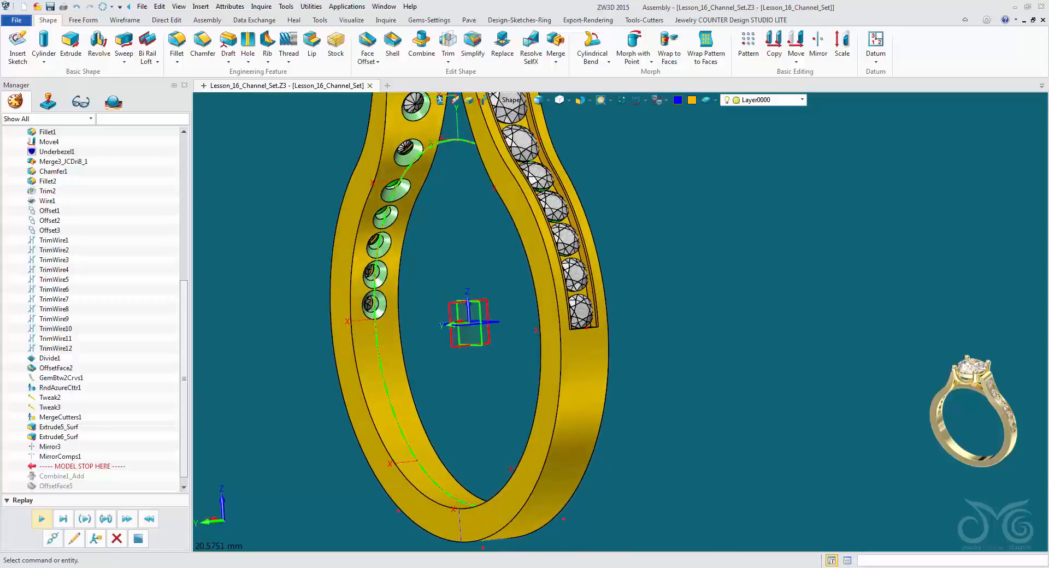
pyautogui.click(42, 519)
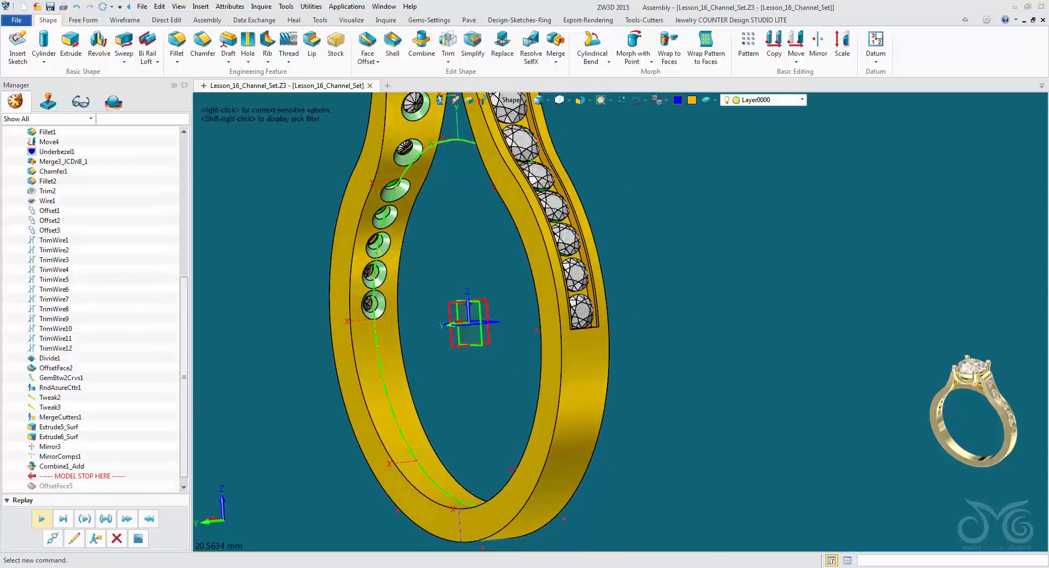
pyautogui.moveTo(449, 328); pyautogui.dragTo(560, 317, button='right')
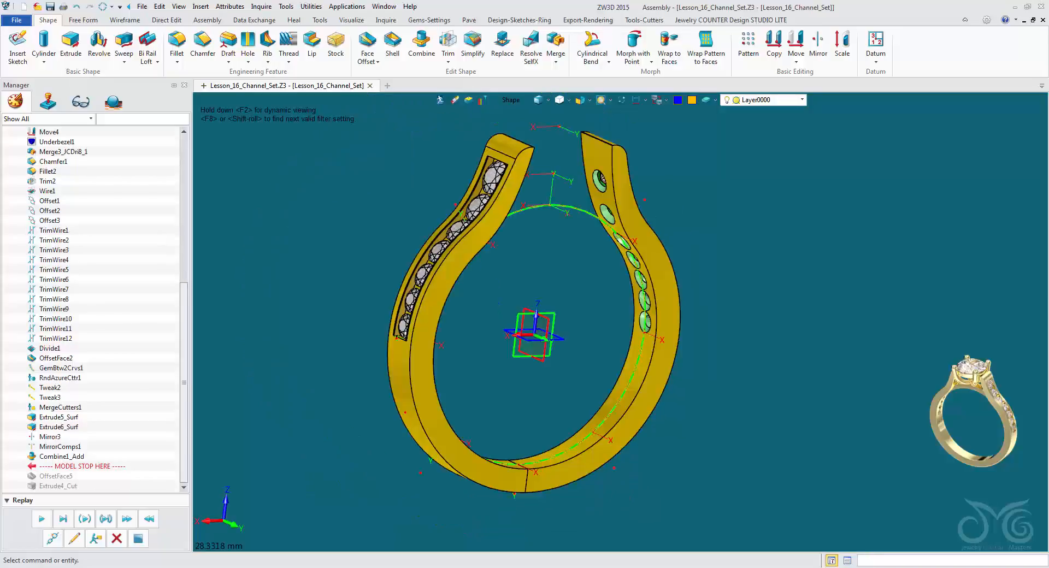
pyautogui.moveTo(590, 322); pyautogui.dragTo(554, 374, button='right')
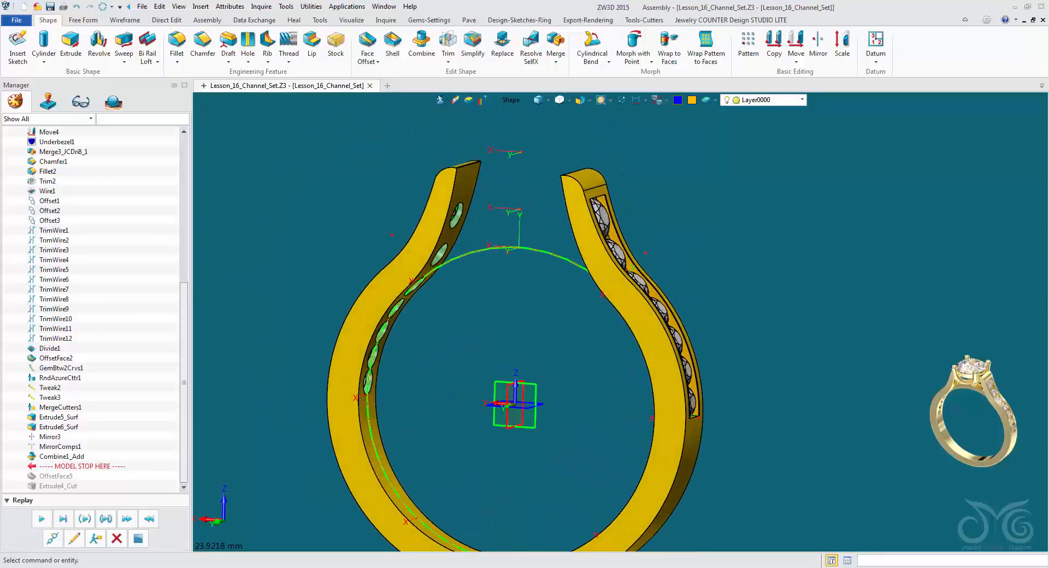
# Show the Center Stone layer and unblank the hidden four-prong setting and lower bridge.
pyautogui.click(803, 100)
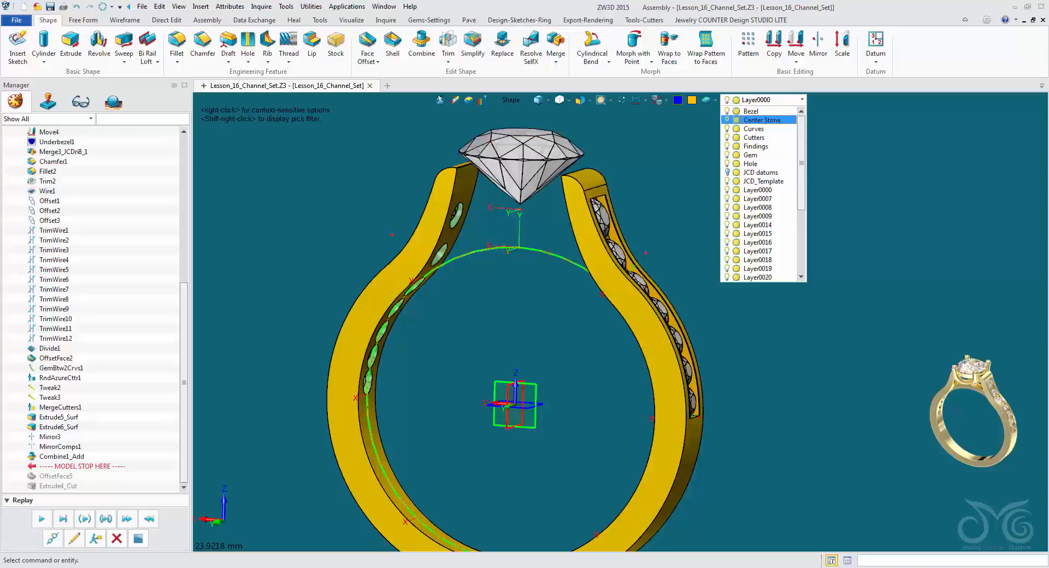
pyautogui.click(728, 111)
pyautogui.rightClick(663, 118)
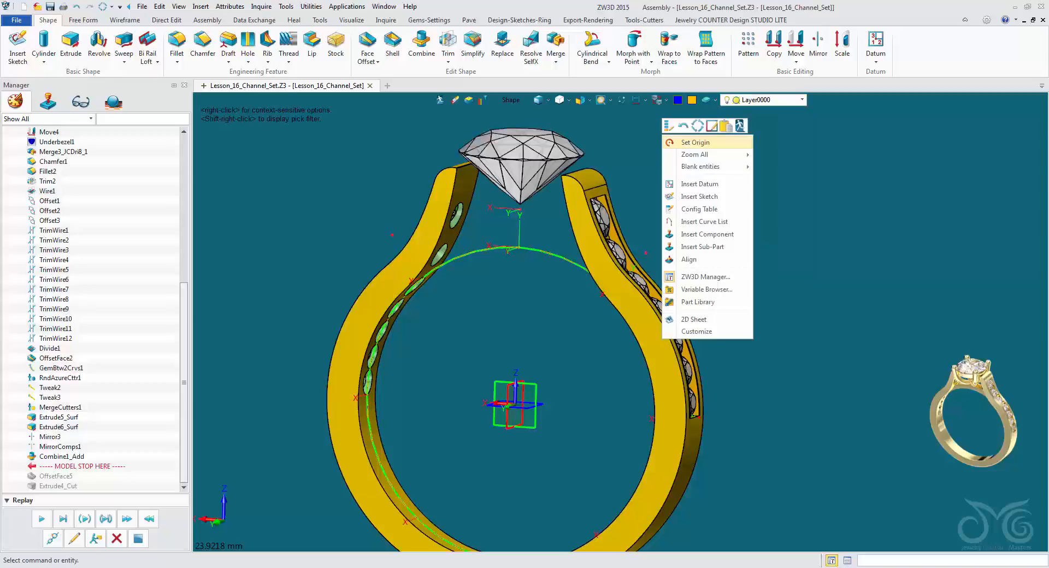
pyautogui.moveTo(701, 167)
pyautogui.click(787, 194)
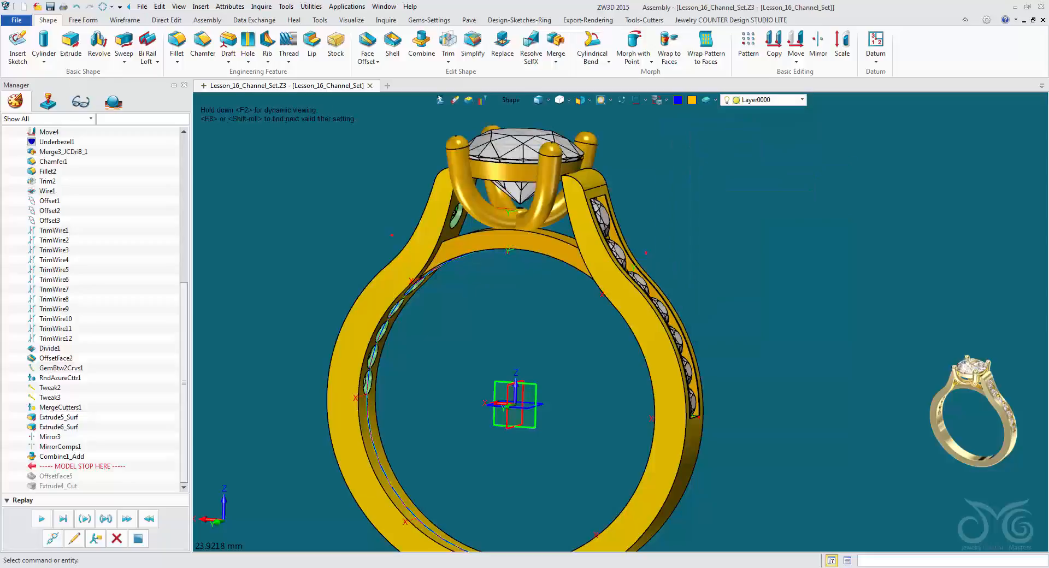
pyautogui.moveTo(571, 391); pyautogui.dragTo(579, 335, button='middle')
pyautogui.moveTo(579, 335); pyautogui.dragTo(654, 417, button='right')
# Hide the Melee Stones layer to expose the channel's seat holes.
pyautogui.click(803, 100)
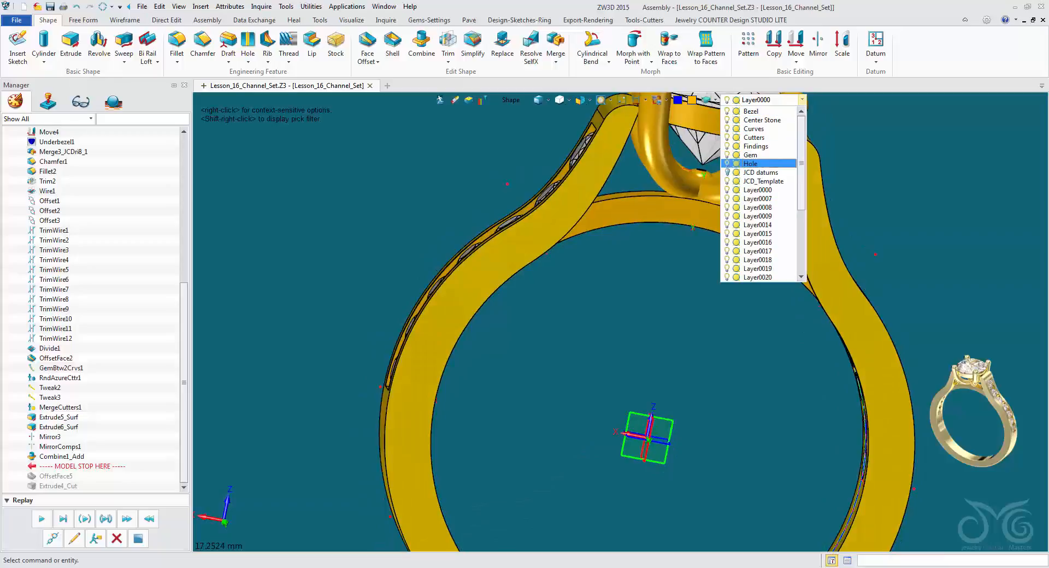
pyautogui.scroll(-5, 760, 192)
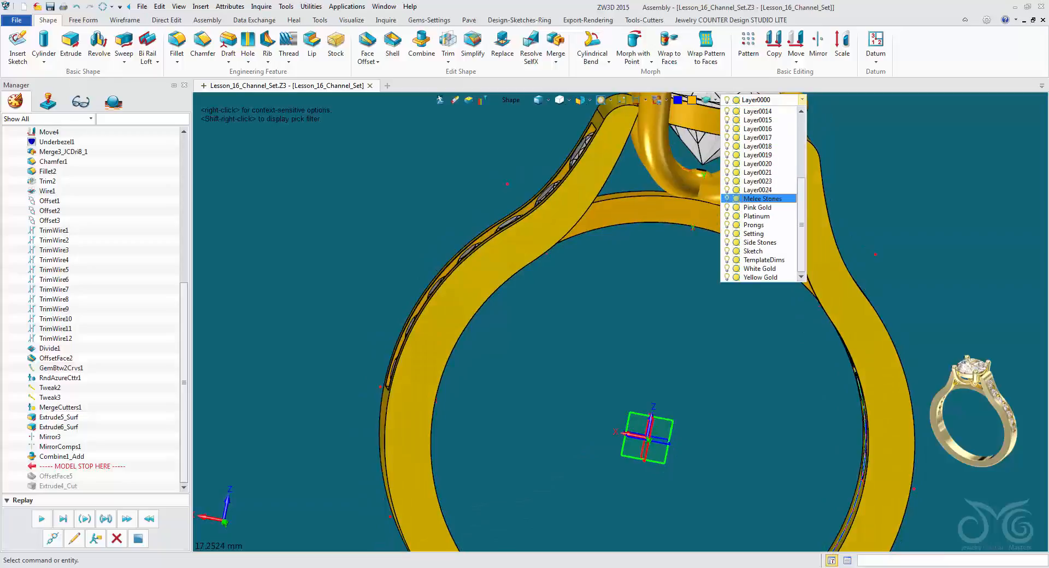
pyautogui.click(727, 199)
pyautogui.moveTo(648, 438); pyautogui.dragTo(618, 527, button='right')
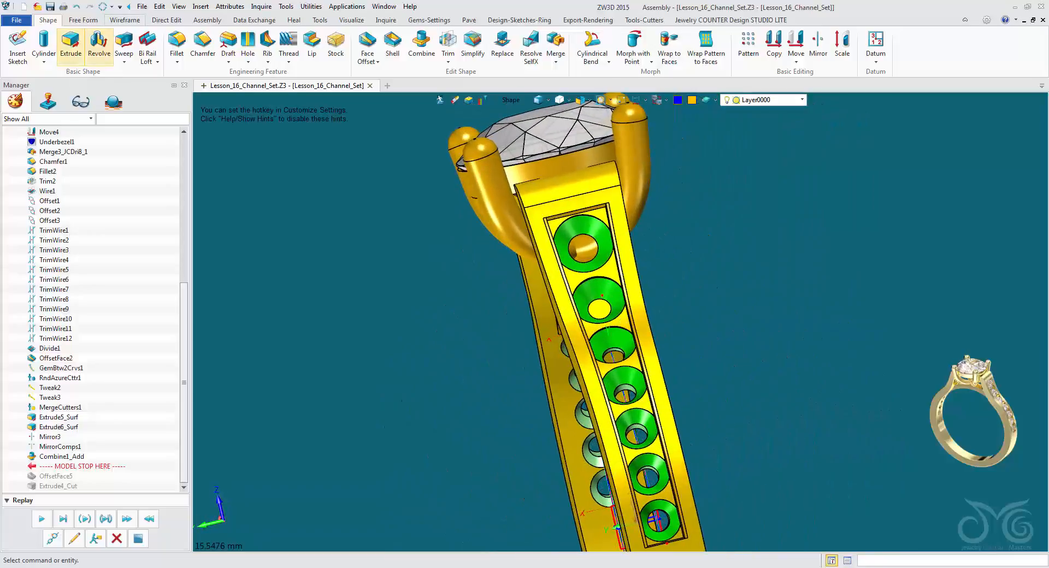
# Cut open the second seat hole on one shoulder with a symmetrical 2.599 mm Extrude of its circular edge, using Remove.
pyautogui.click(71, 46)
pyautogui.moveTo(549, 306); pyautogui.dragTo(761, 319, button='right')
pyautogui.click(511, 99)
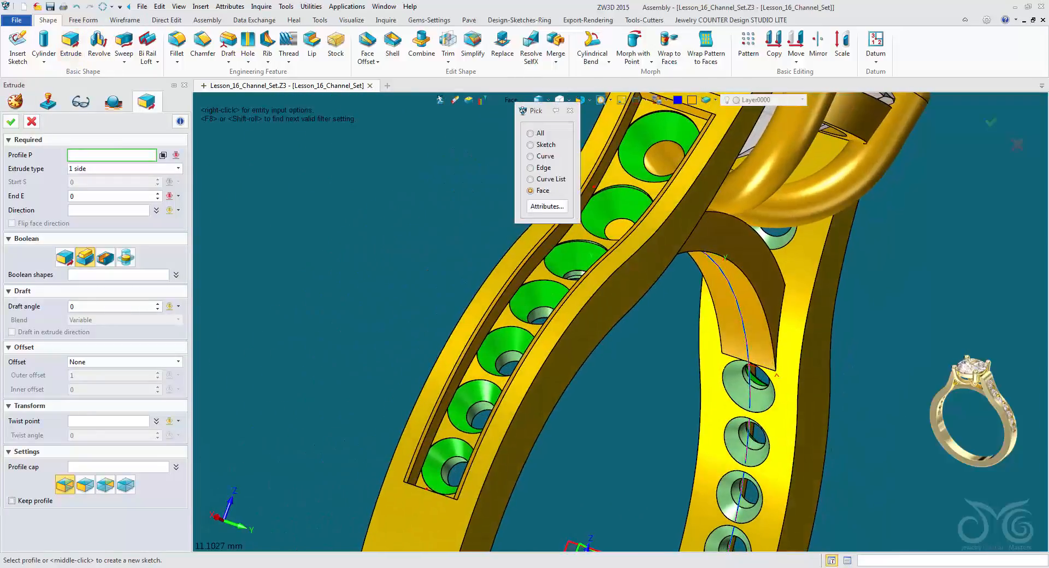
pyautogui.click(530, 168)
pyautogui.moveTo(552, 241); pyautogui.dragTo(559, 262, button='right')
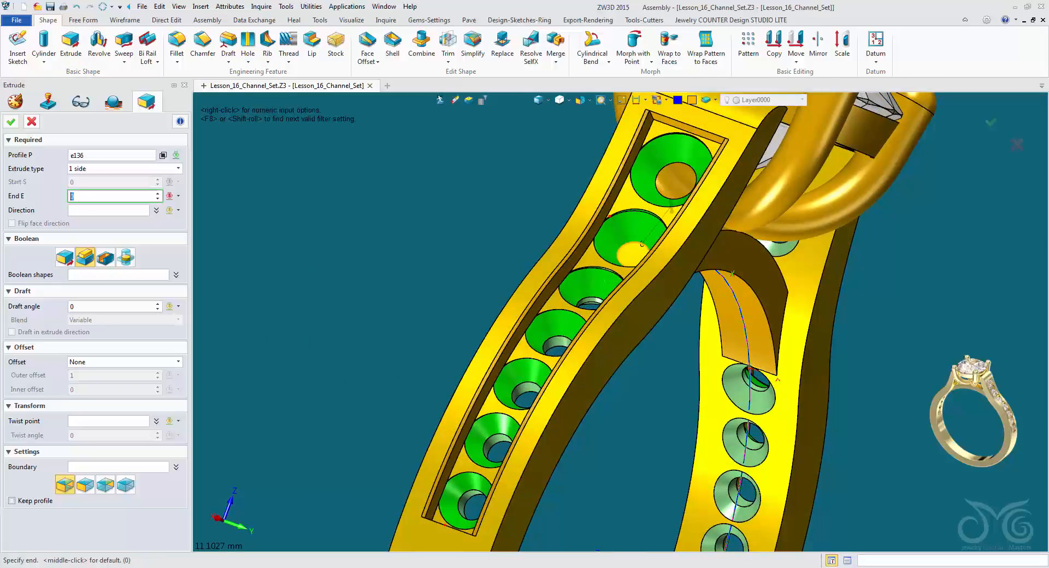
pyautogui.moveTo(584, 307); pyautogui.dragTo(622, 324, button='right')
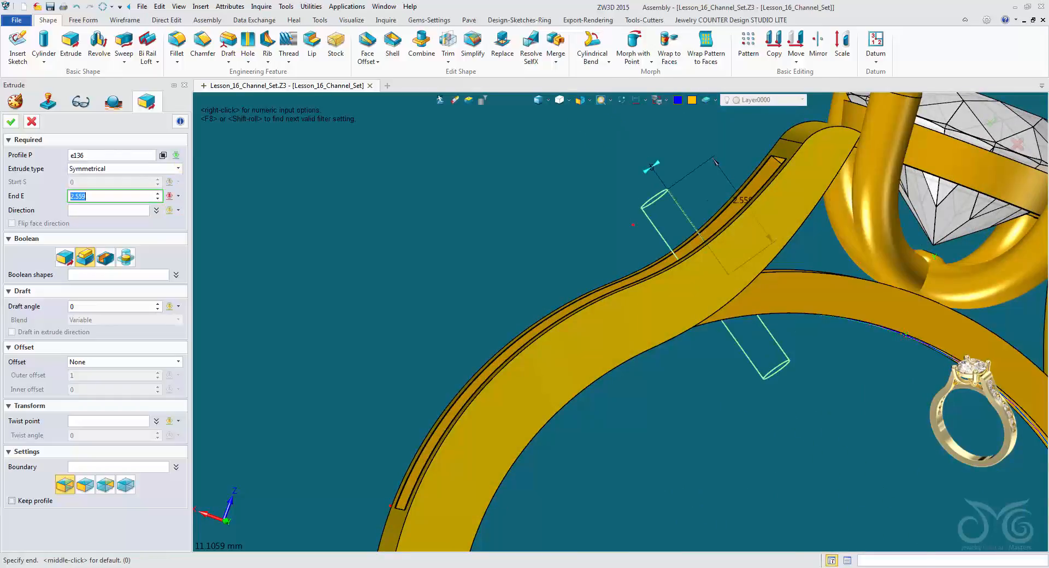
pyautogui.click(708, 200)
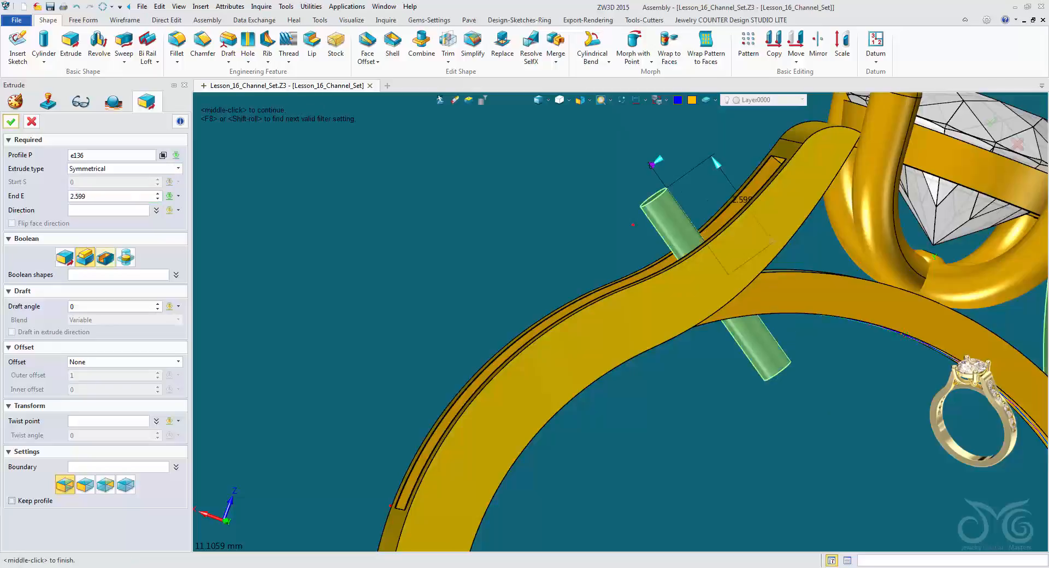
pyautogui.moveTo(617, 318); pyautogui.dragTo(600, 135, button='right')
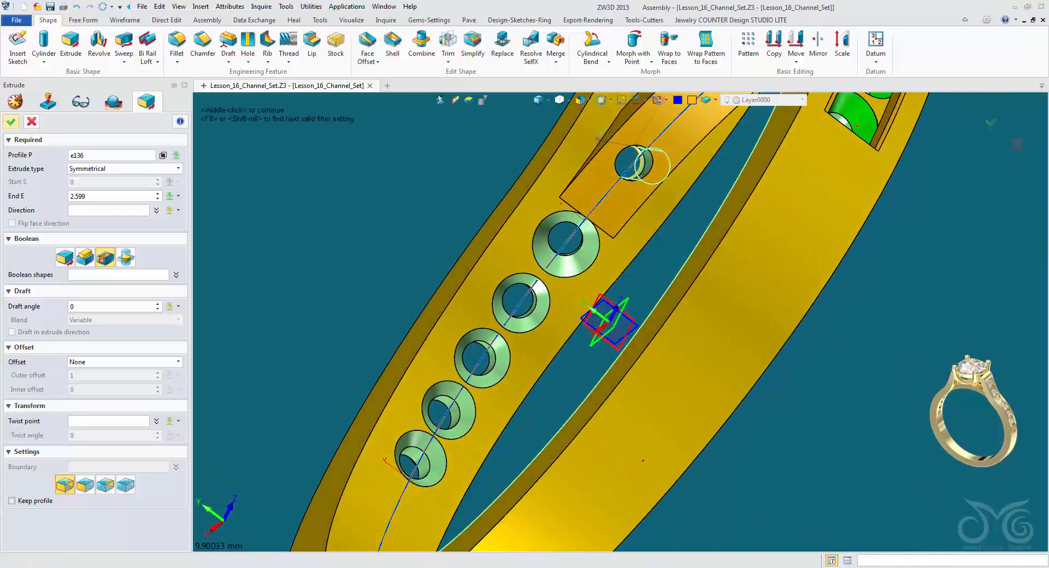
pyautogui.middleClick(599, 138)
pyautogui.scroll(-1, 598, 140)
pyautogui.moveTo(584, 153); pyautogui.dragTo(560, 259, button='middle')
# Cut open the matching blocked seat hole on the opposite shoulder with a symmetrical -3.49 mm extrusion of its edge, removing material.
pyautogui.middleClick(561, 258)
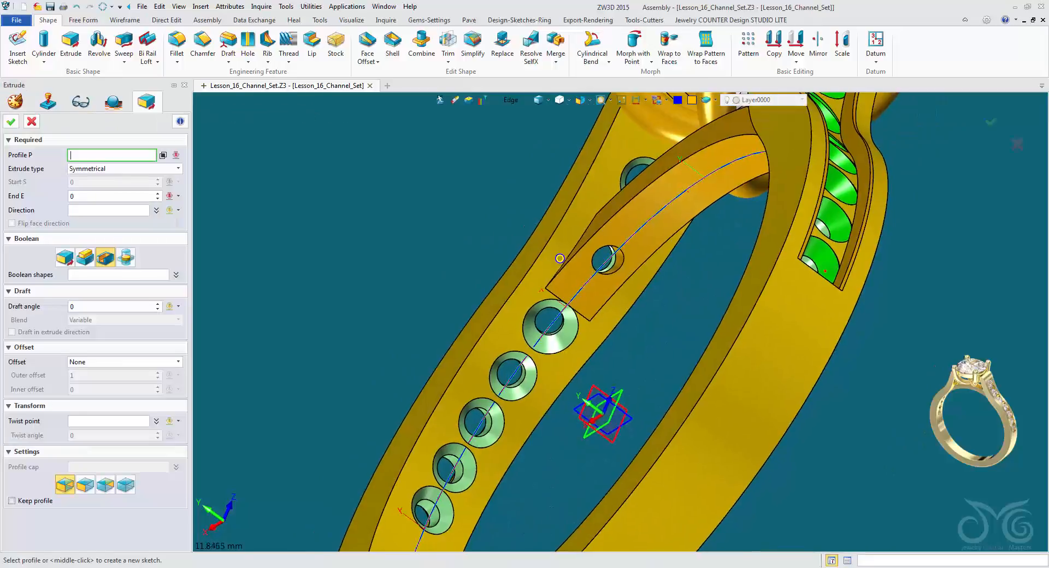
pyautogui.moveTo(560, 258); pyautogui.dragTo(501, 292, button='right')
pyautogui.click(734, 479)
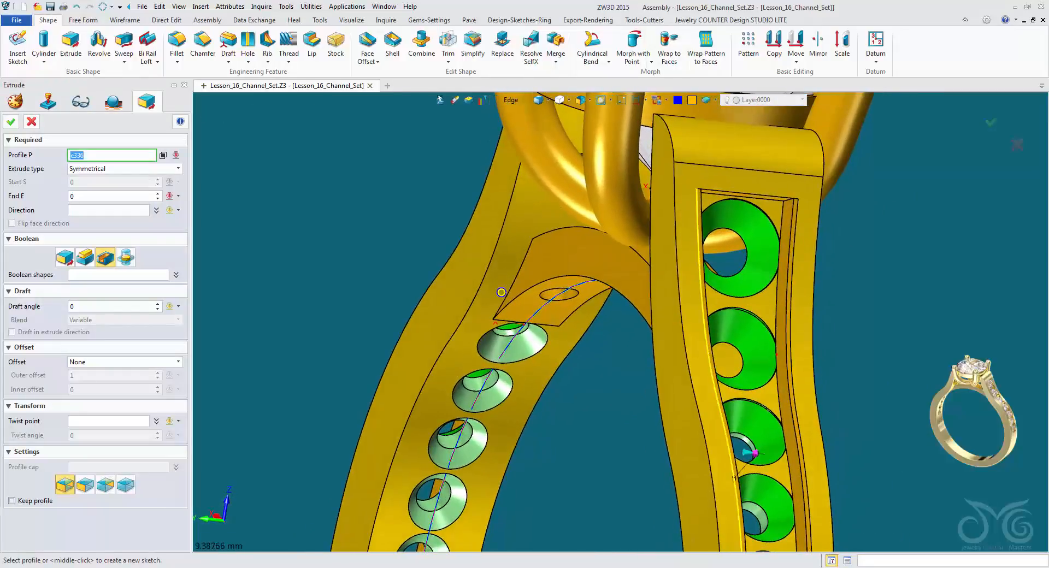
pyautogui.moveTo(716, 293); pyautogui.dragTo(836, 273, button='right')
pyautogui.scroll(-2, 772, 298)
pyautogui.scroll(-1, 760, 289)
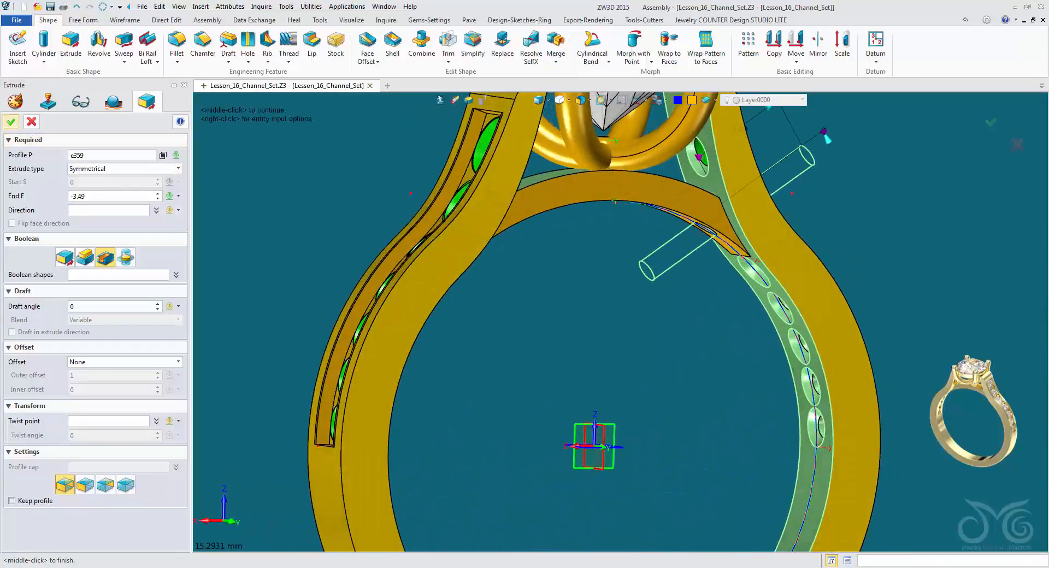
pyautogui.middleClick(602, 235)
pyautogui.moveTo(602, 235); pyautogui.dragTo(656, 137, button='right')
# Show the Melee Stones layer again and set the pick filter to Shape.
pyautogui.click(803, 99)
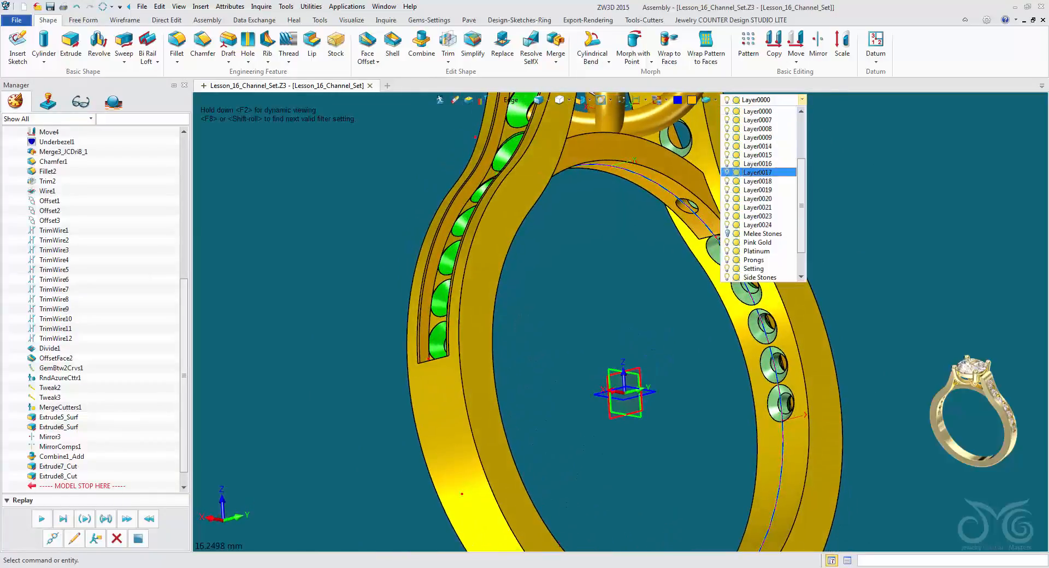
pyautogui.click(728, 234)
pyautogui.click(629, 213)
pyautogui.moveTo(531, 174); pyautogui.dragTo(519, 257, button='right')
pyautogui.scroll(-3, 569, 235)
pyautogui.scroll(-3, 569, 234)
pyautogui.click(511, 100)
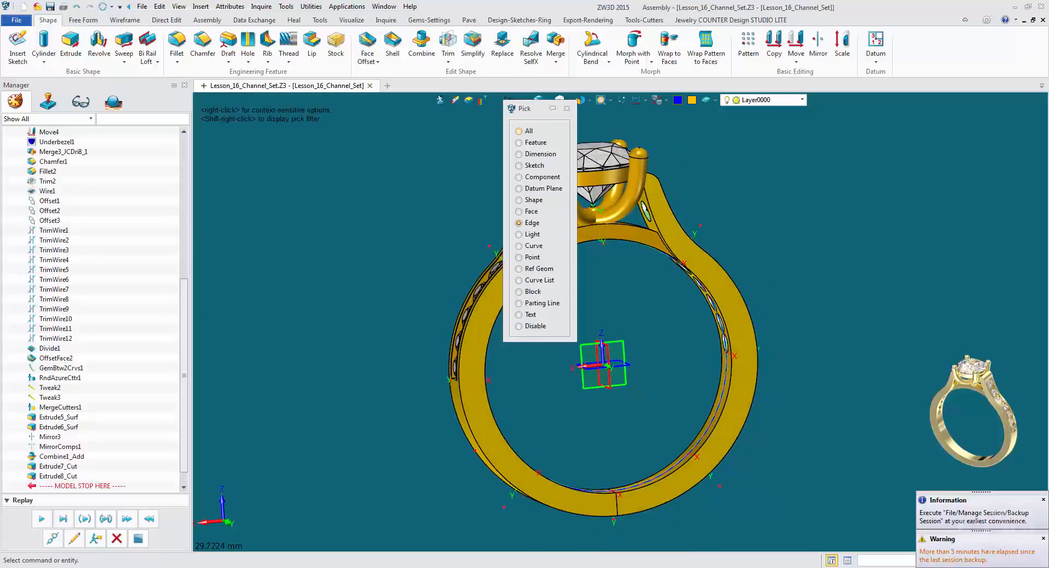
pyautogui.click(529, 200)
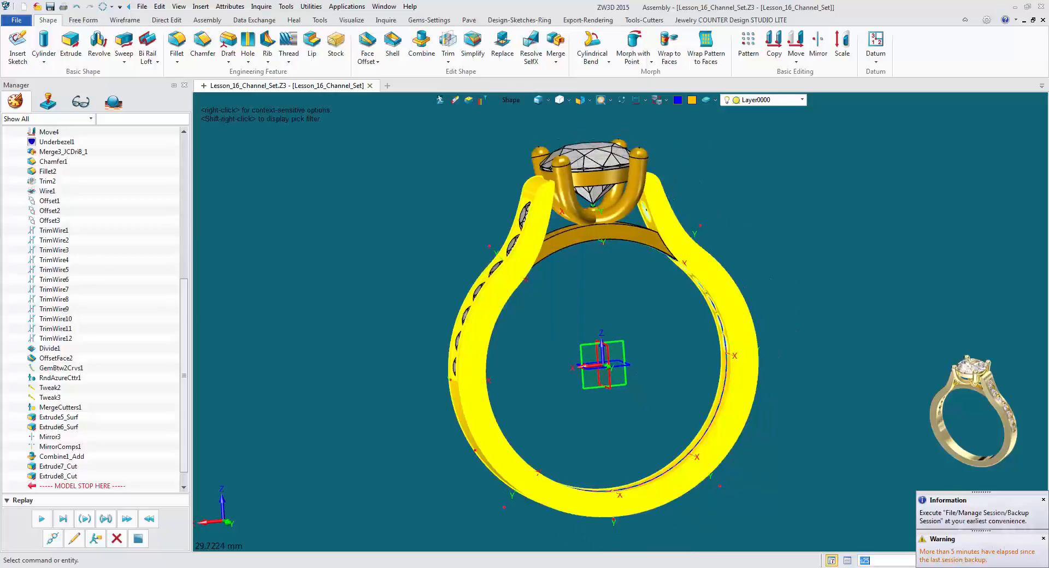
pyautogui.moveTo(497, 211); pyautogui.dragTo(410, 219, button='right')
pyautogui.scroll(1, 546, 227)
pyautogui.scroll(2, 574, 240)
pyautogui.scroll(2, 596, 232)
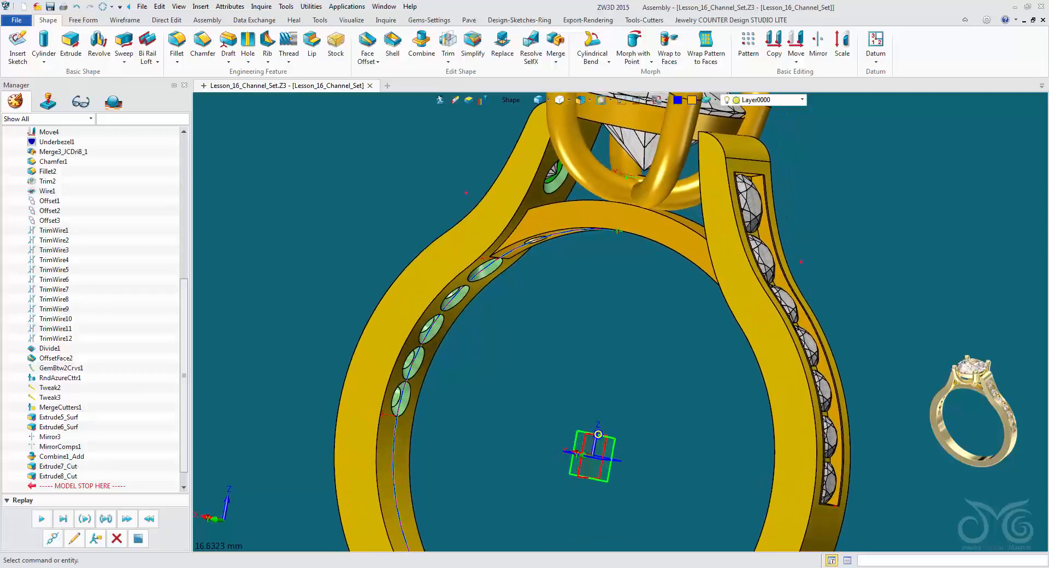
# Combine the shank and the lower bridge into one shape using the Add operation.
pyautogui.click(422, 46)
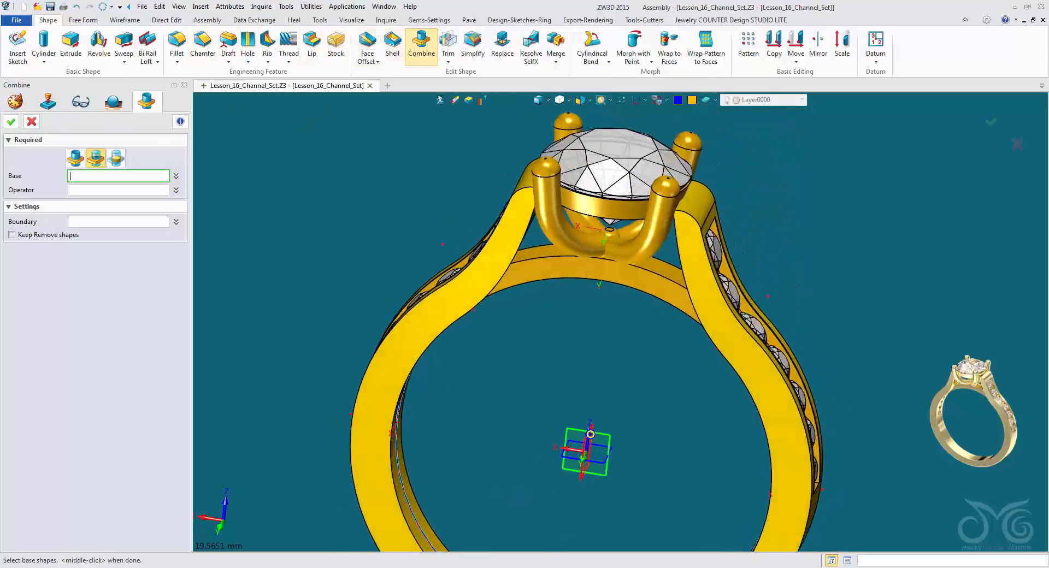
pyautogui.click(511, 224)
pyautogui.moveTo(511, 224); pyautogui.dragTo(492, 189, button='right')
pyautogui.middleClick(563, 246)
pyautogui.click(501, 198)
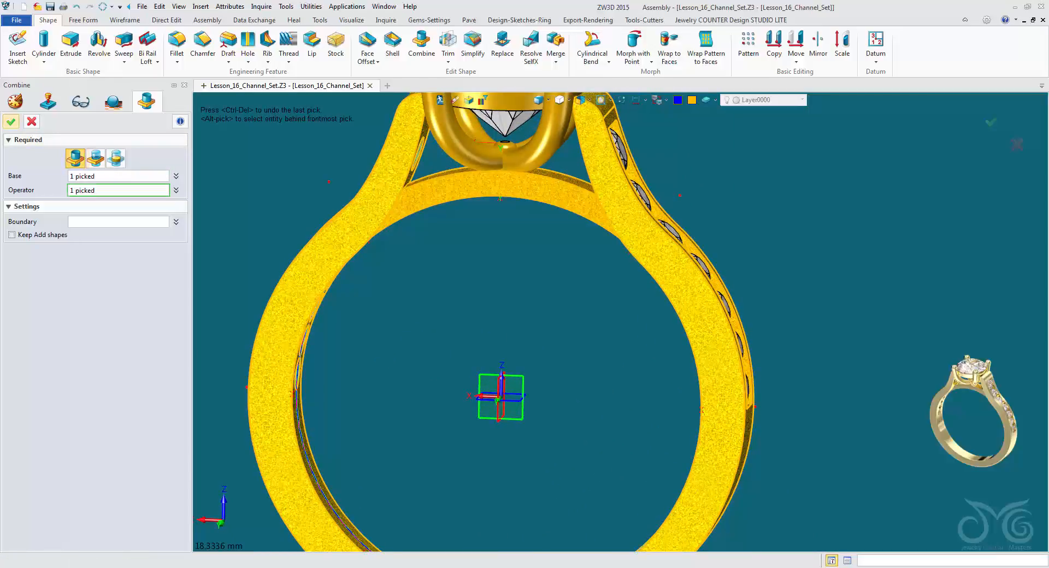
pyautogui.click(11, 121)
pyautogui.moveTo(393, 202); pyautogui.dragTo(393, 221, button='right')
pyautogui.scroll(-1, 393, 222)
pyautogui.moveTo(392, 222); pyautogui.dragTo(386, 301, button='middle')
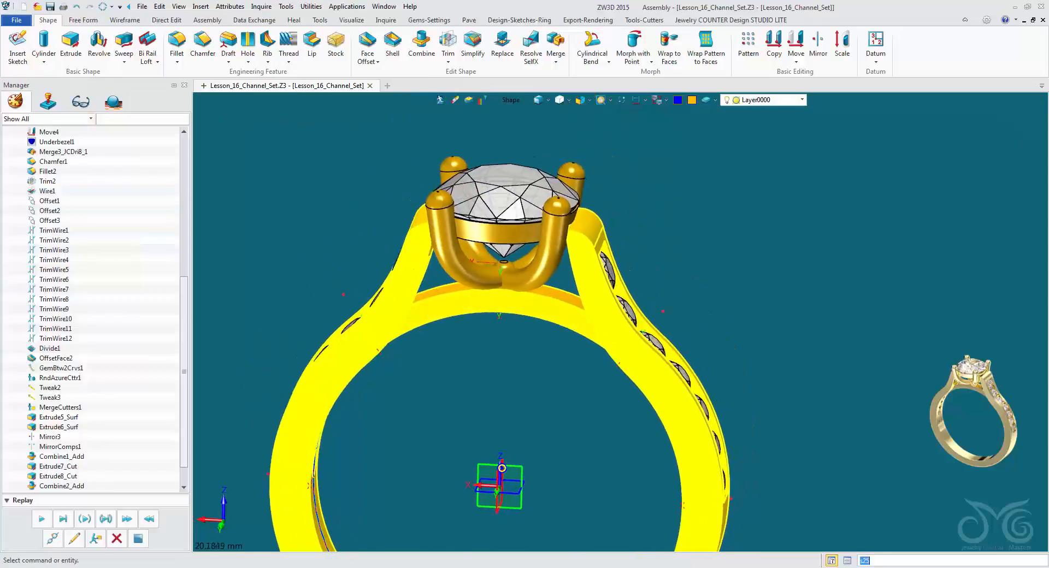
# Combine the four prongs with the small centre piece where they meet below the stone, using Add.
pyautogui.click(422, 45)
pyautogui.moveTo(622, 347); pyautogui.dragTo(621, 320, button='right')
pyautogui.scroll(4, 639, 317)
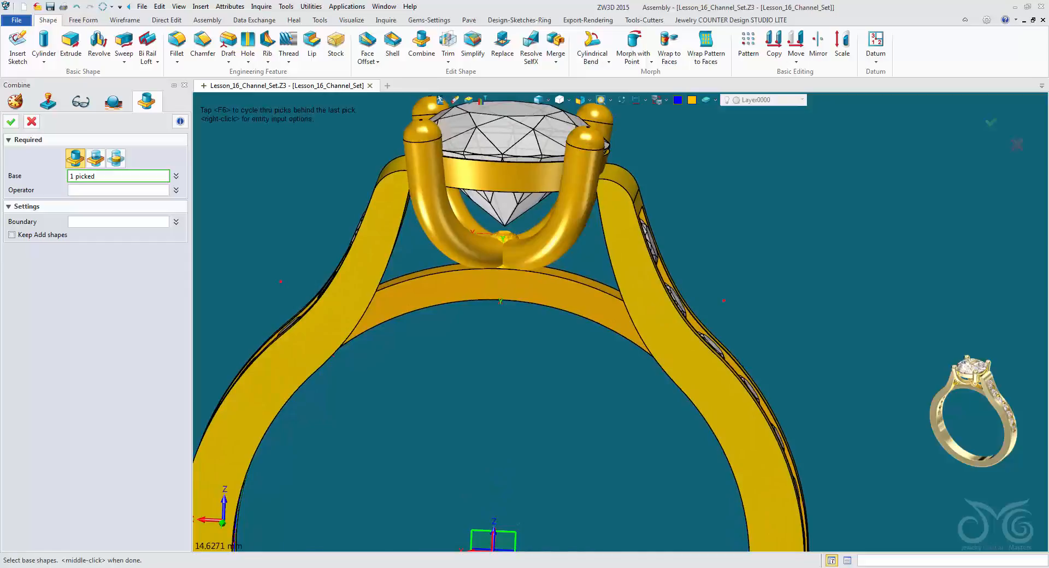
pyautogui.moveTo(569, 290); pyautogui.dragTo(591, 296, button='right')
pyautogui.click(579, 225)
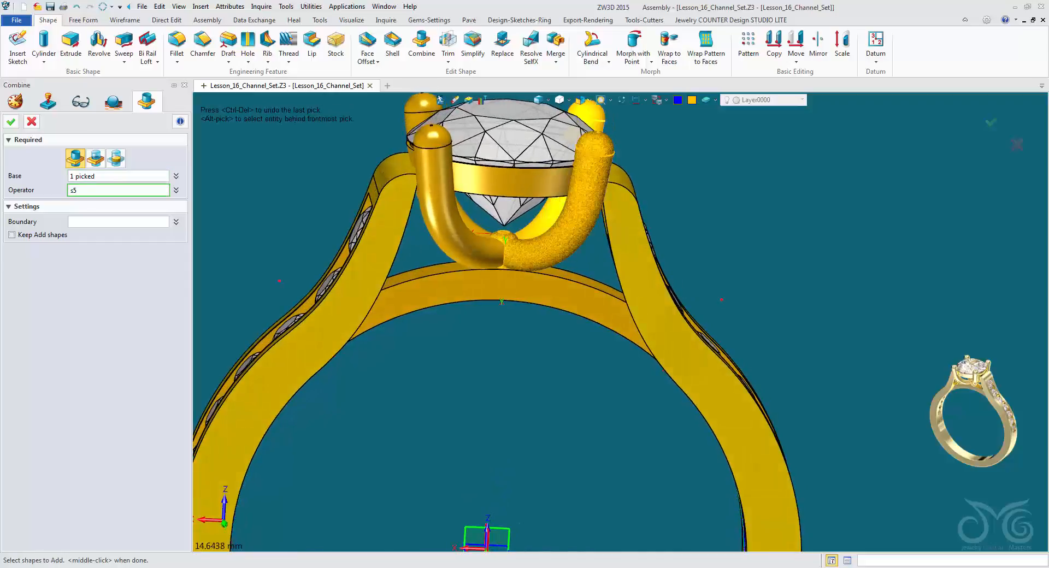
pyautogui.click(465, 217)
pyautogui.click(441, 211)
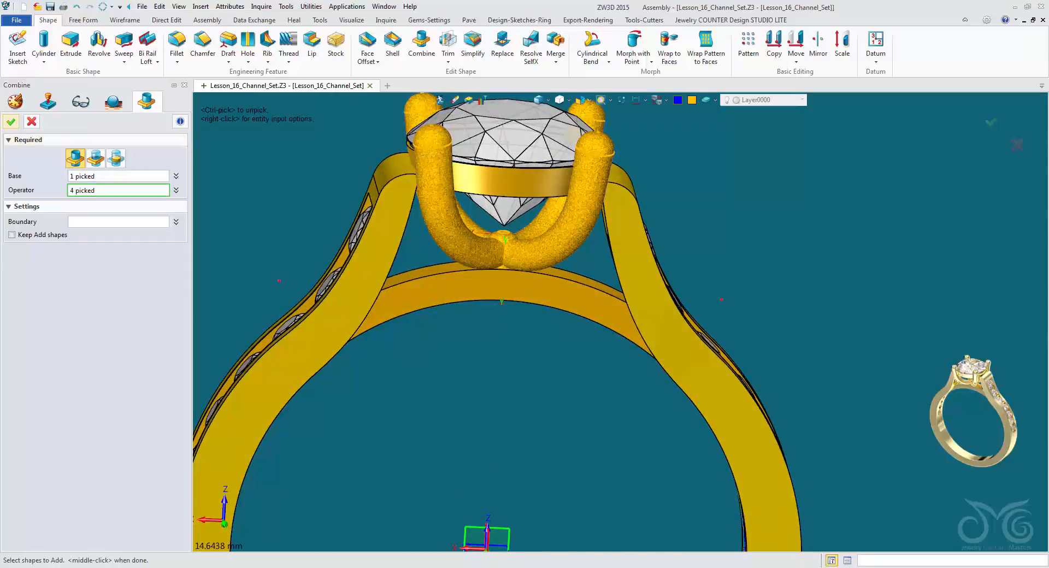
pyautogui.middleClick(442, 211)
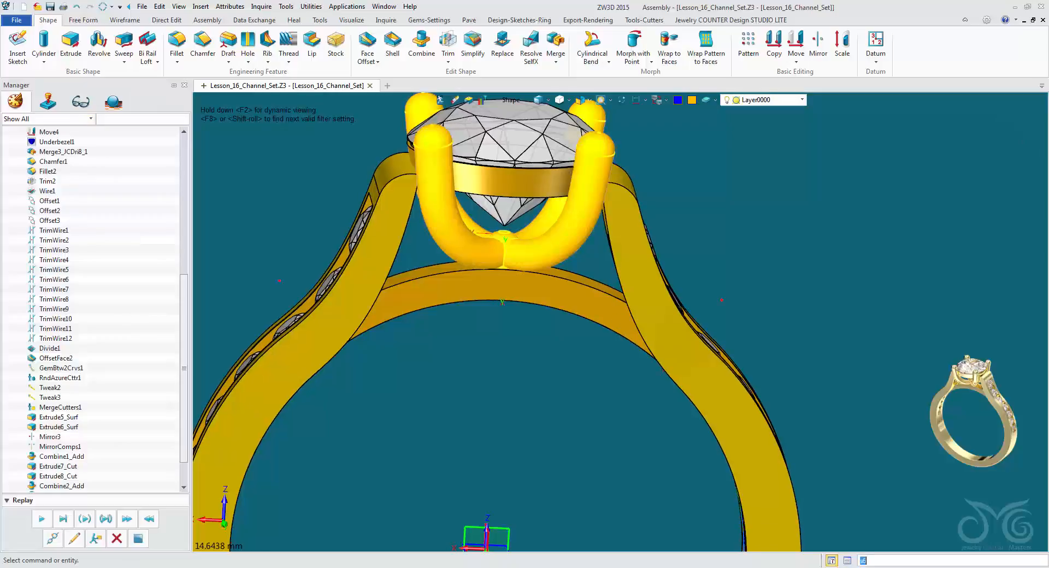
# Combine the prong assembly with the bezel ring under the stone and the shank, using Add.
pyautogui.middleClick(421, 246)
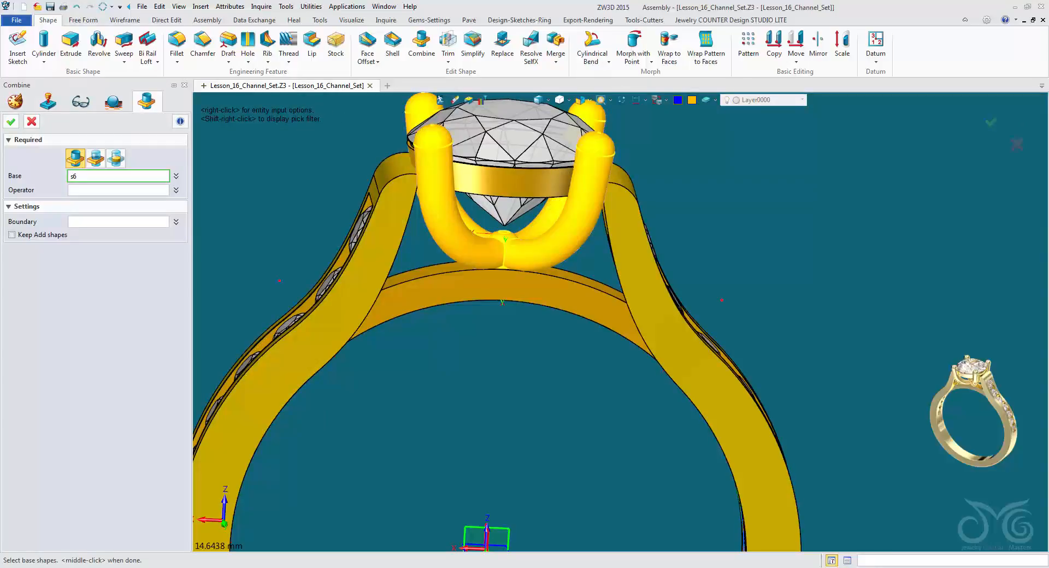
pyautogui.click(448, 229)
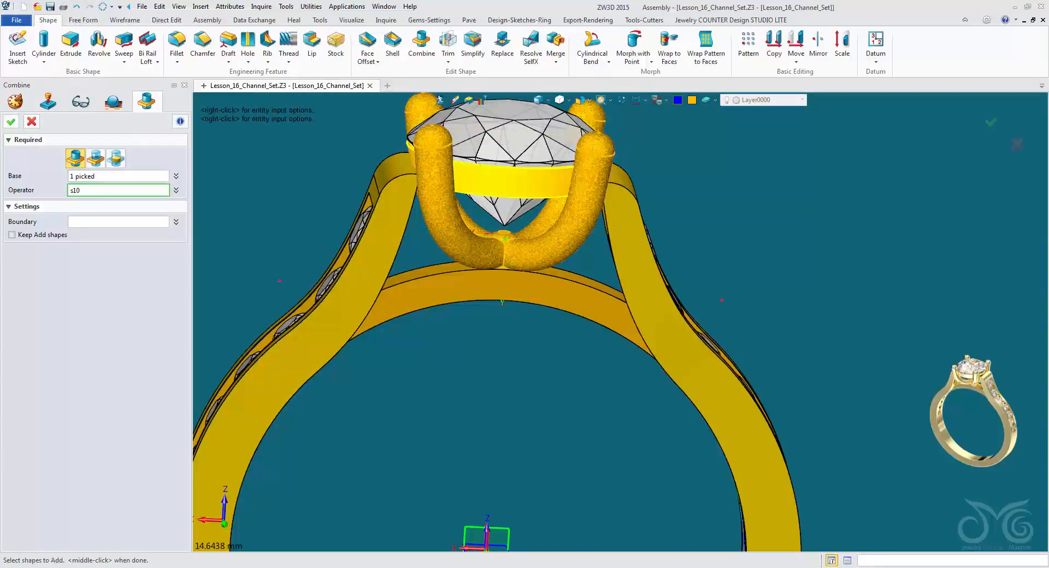
pyautogui.click(513, 180)
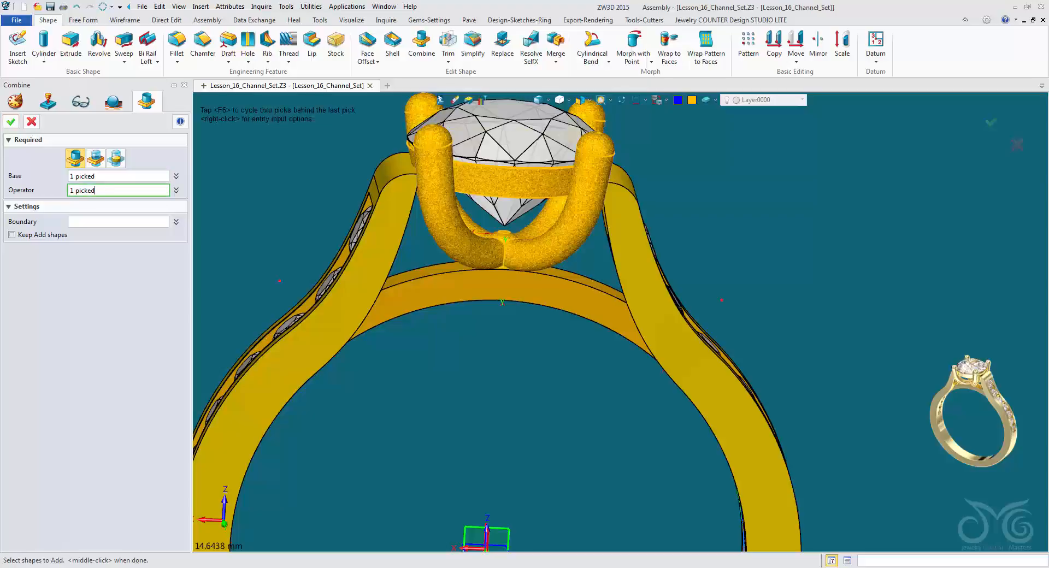
pyautogui.click(511, 287)
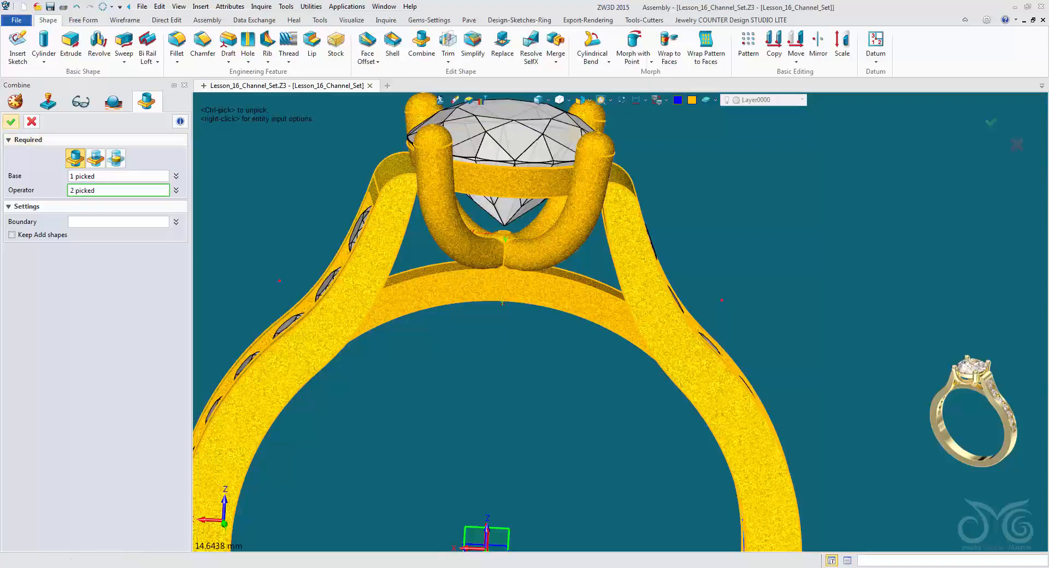
pyautogui.middleClick(511, 284)
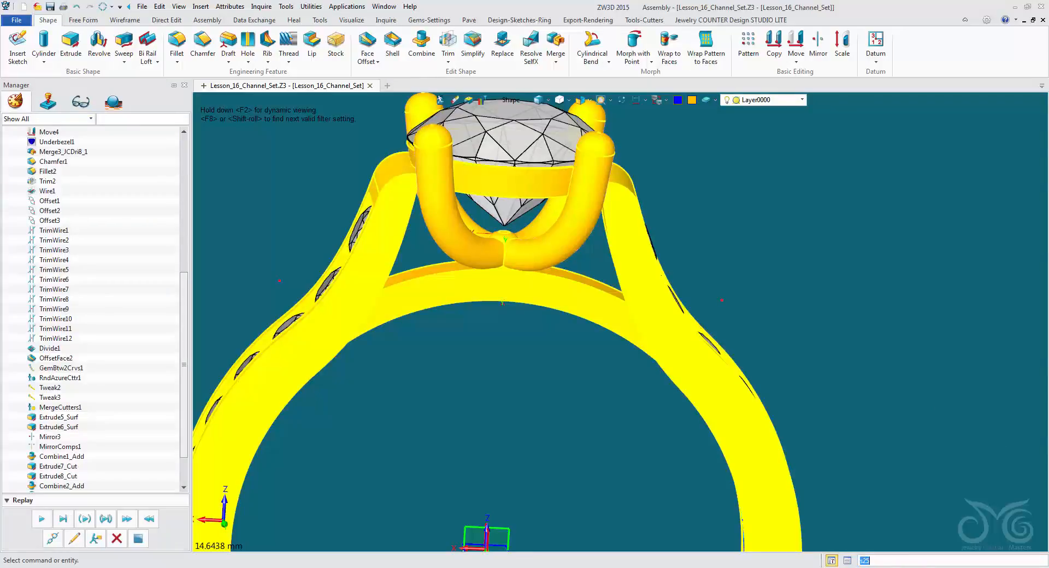
# Unhighlight all remaining highlighted geometry on the combined ring.
pyautogui.scroll(-4, 621, 316)
pyautogui.moveTo(621, 316)
pyautogui.mouseDown(button='right')
pyautogui.moveTo(563, 317)
pyautogui.moveTo(625, 301)
pyautogui.mouseUp(button='right')
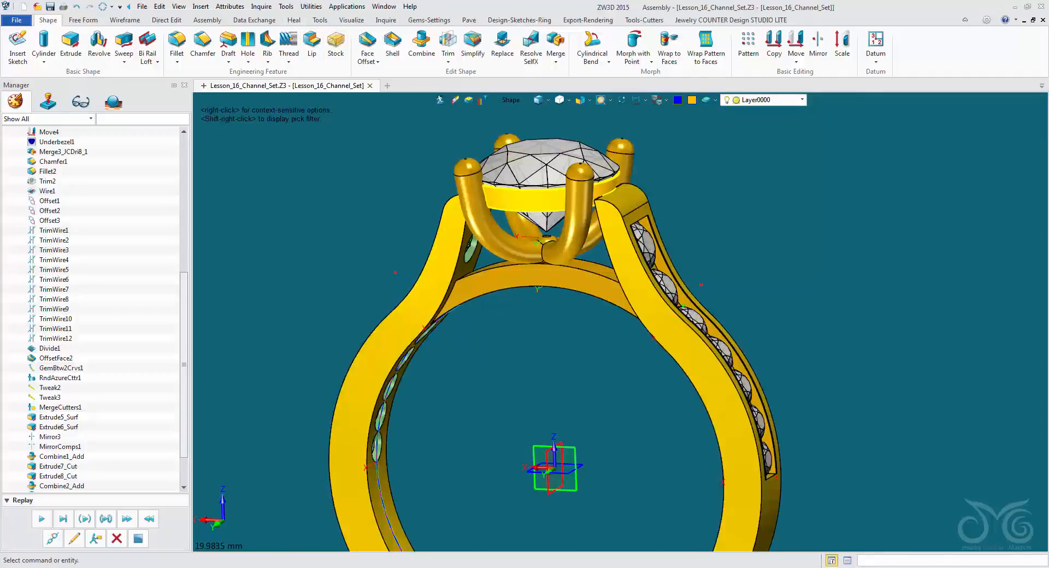
pyautogui.moveTo(625, 301); pyautogui.dragTo(626, 301, button='right')
pyautogui.click(311, 7)
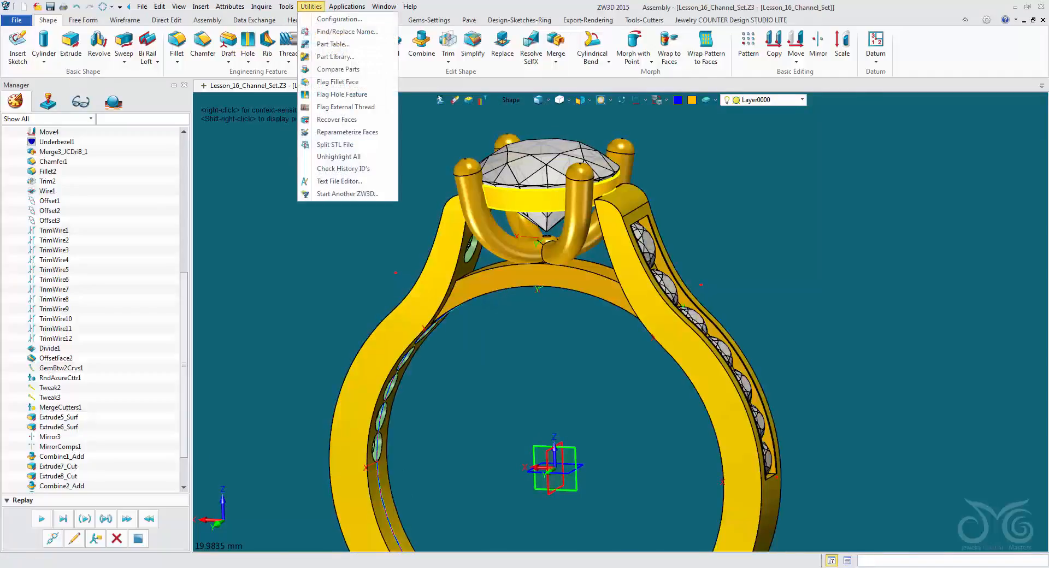
pyautogui.click(339, 156)
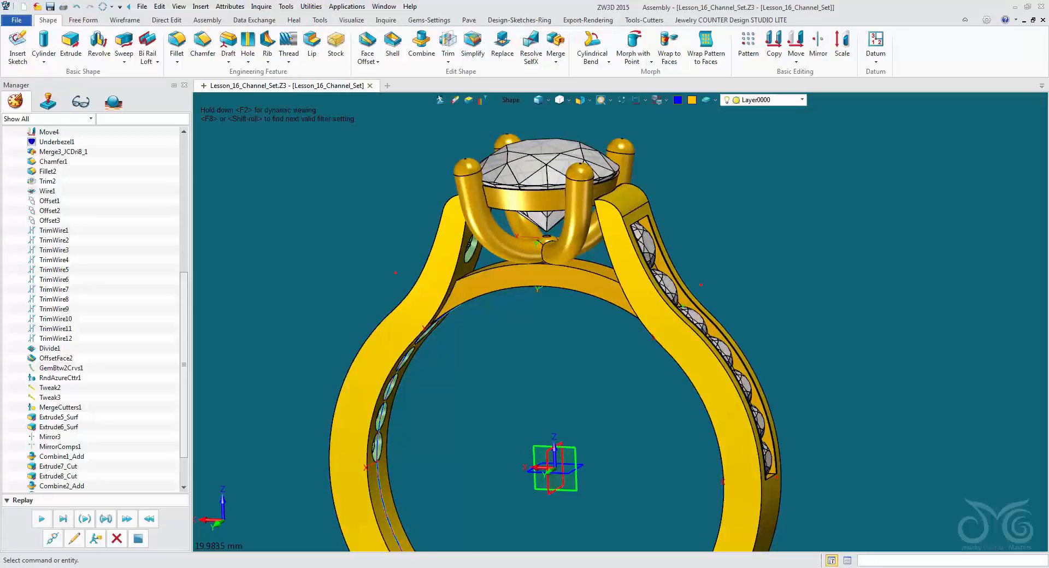
# Recolour all faces of the combined ring gold, including the green seat cutouts.
pyautogui.moveTo(600, 247); pyautogui.dragTo(694, 284, button='right')
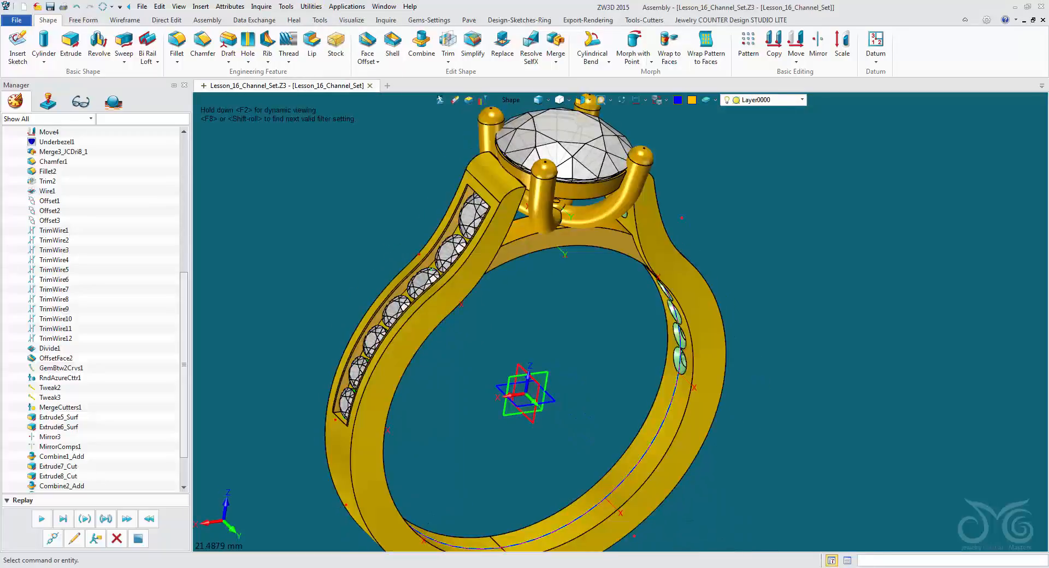
pyautogui.click(691, 289)
pyautogui.click(692, 99)
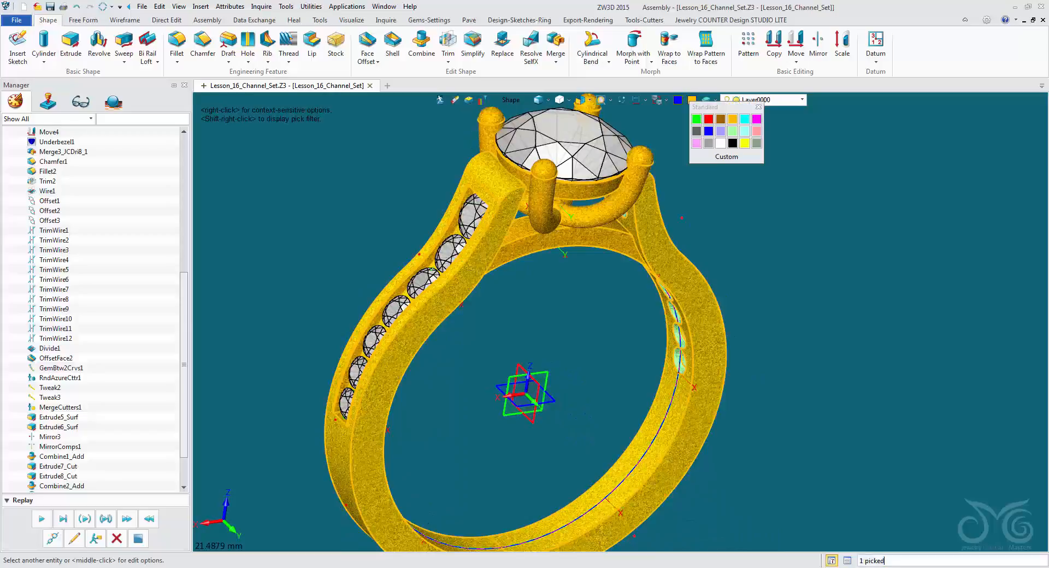
pyautogui.click(733, 119)
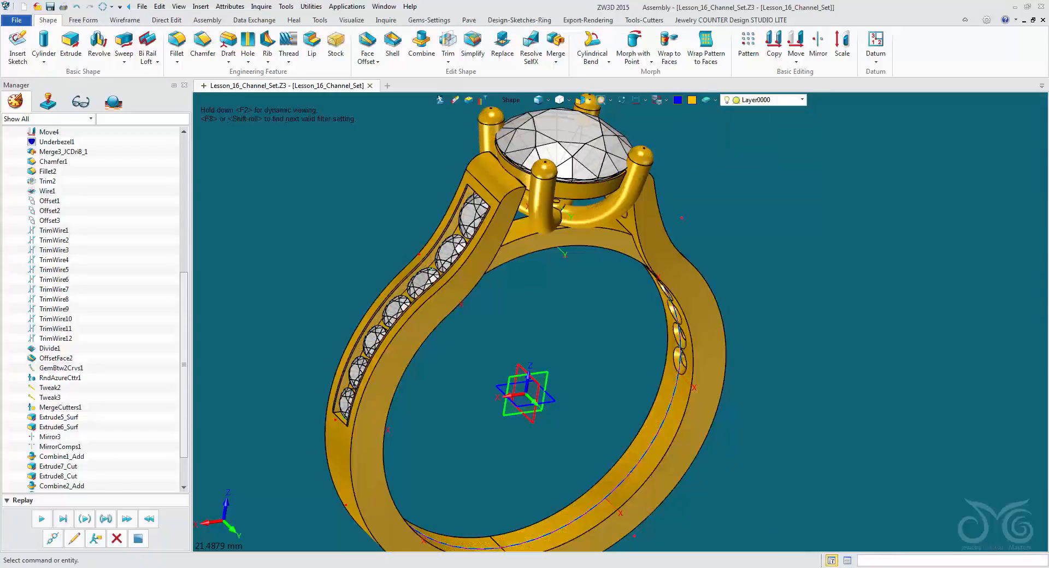
pyautogui.moveTo(627, 243); pyautogui.dragTo(678, 225, button='right')
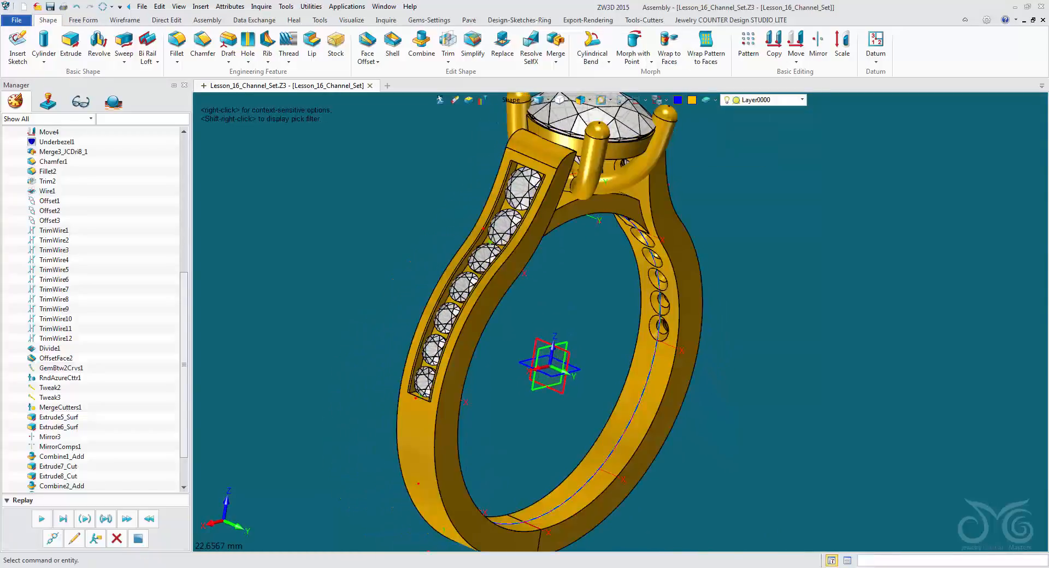
pyautogui.scroll(-4, 607, 219)
pyautogui.moveTo(628, 273); pyautogui.dragTo(495, 297, button='right')
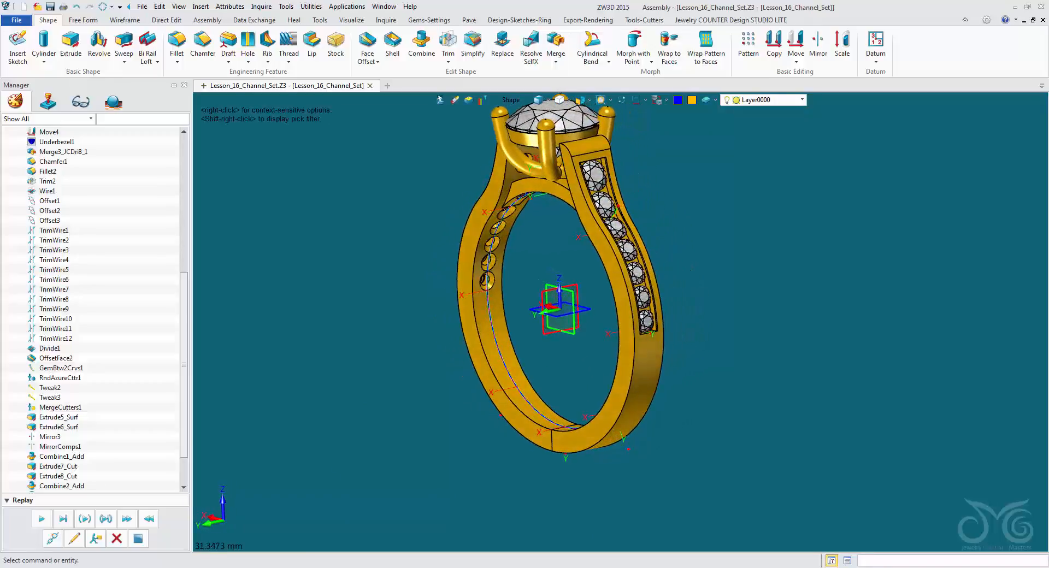
pyautogui.moveTo(590, 274); pyautogui.dragTo(575, 330, button='right')
pyautogui.scroll(-2, 541, 257)
# Run the live rendering setup from the rendering wizard to give the viewport a grey background behind the ring.
pyautogui.click(588, 20)
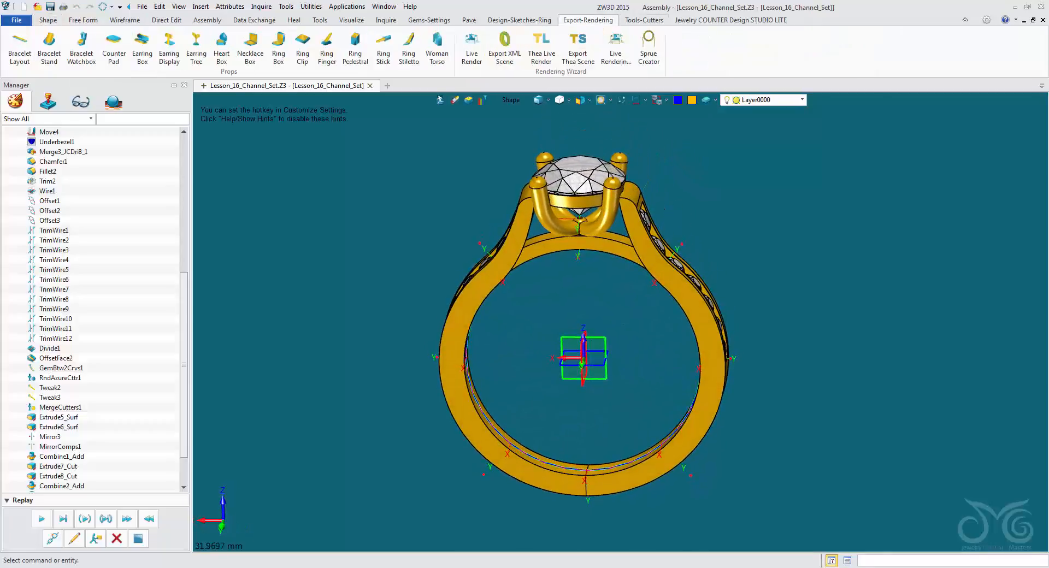
pyautogui.click(616, 48)
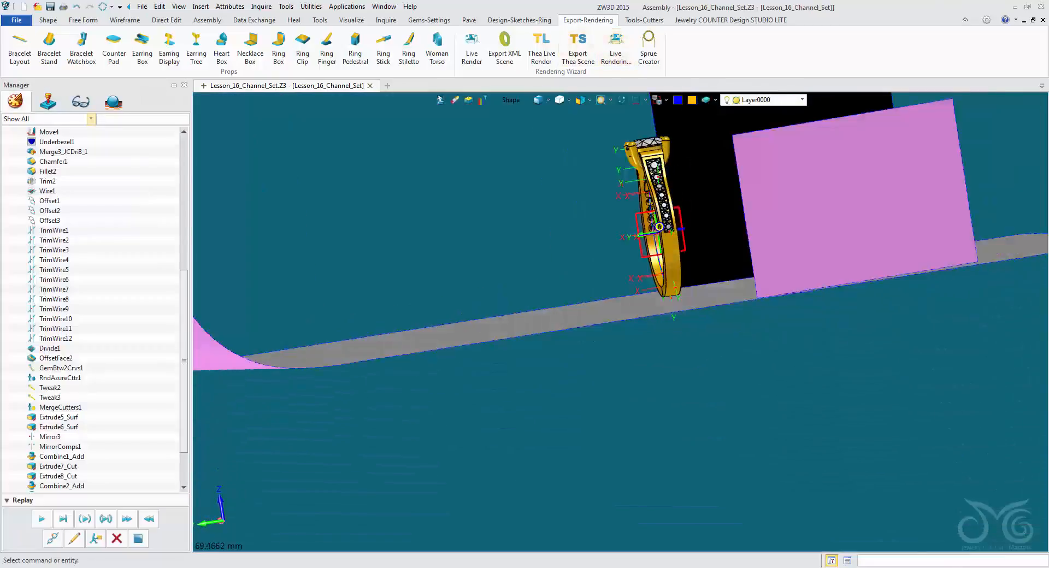
pyautogui.moveTo(710, 307); pyautogui.dragTo(525, 372, button='right')
pyautogui.scroll(5, 754, 217)
pyautogui.scroll(3, 559, 359)
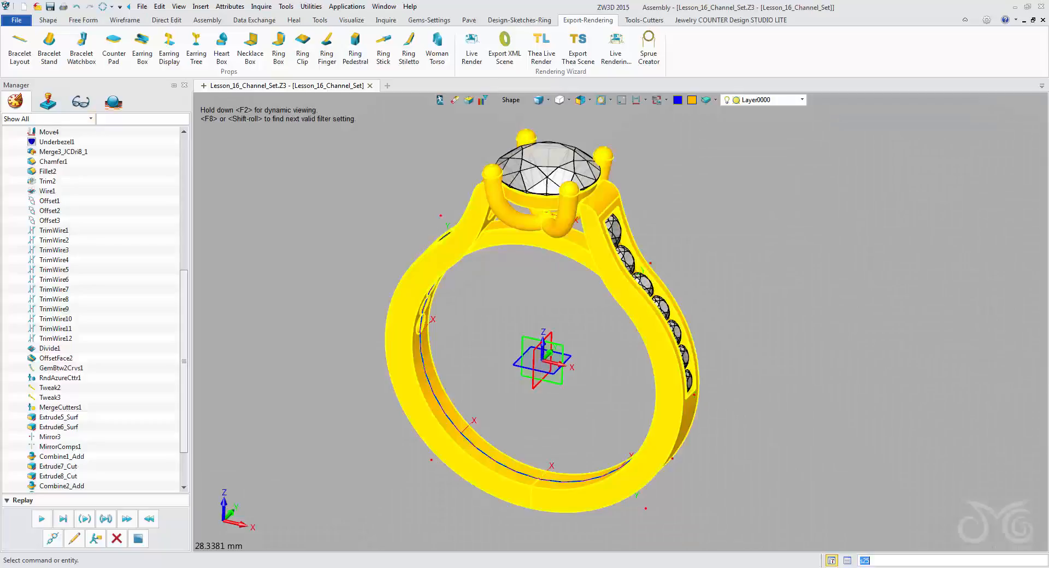
# Recolour the whole metal ring shape a paler gold with custom RGB values 255, 215, 105.
pyautogui.click(463, 239)
pyautogui.rightClick(463, 238)
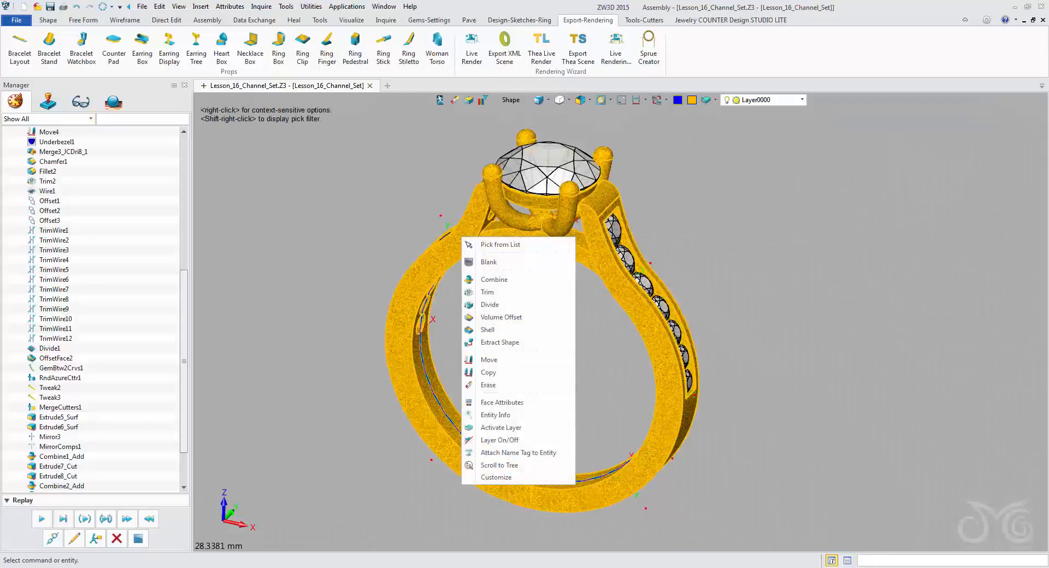
pyautogui.click(502, 403)
pyautogui.click(120, 202)
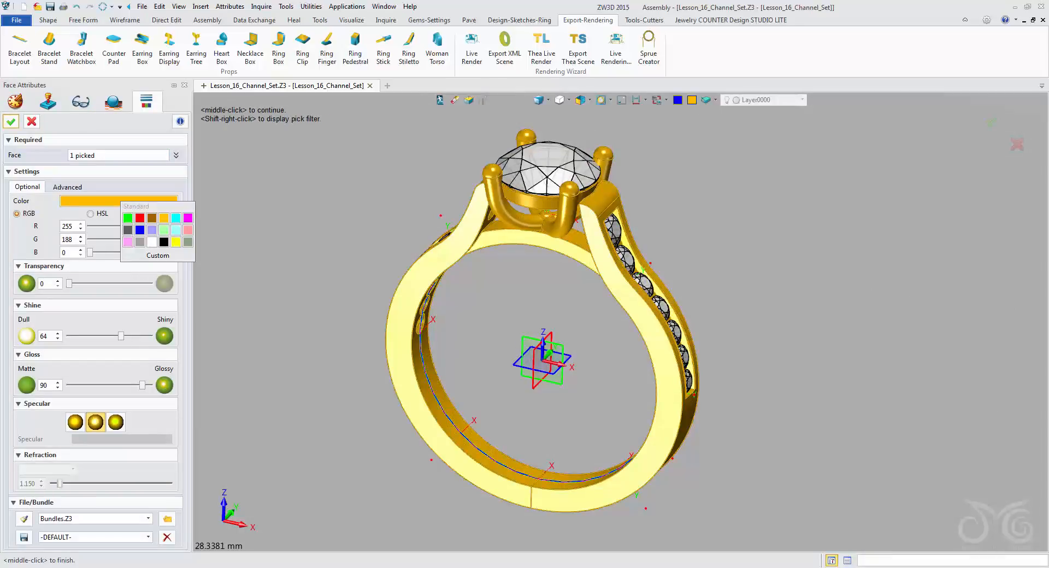
pyautogui.click(158, 256)
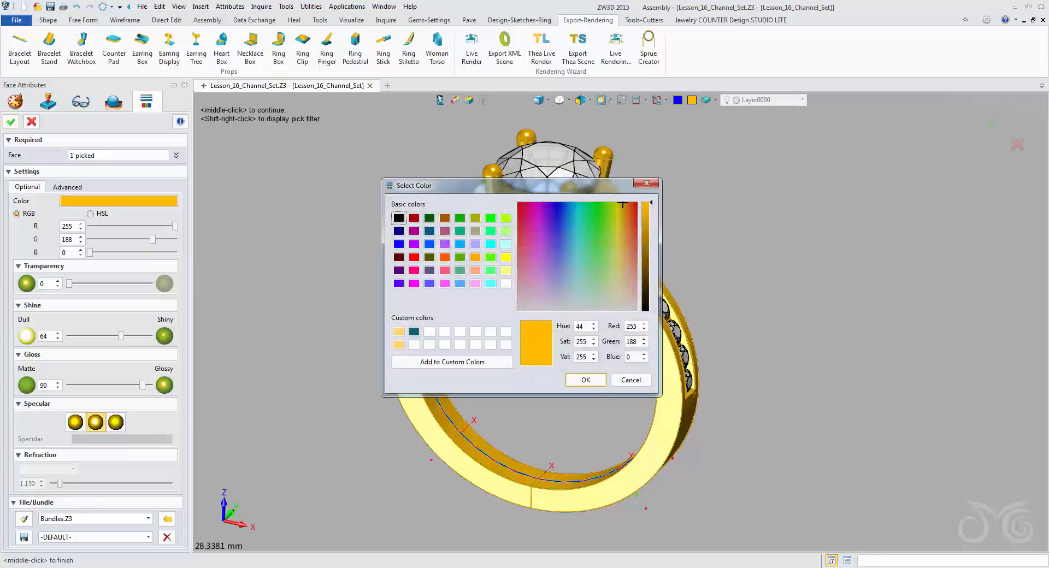
pyautogui.click(622, 245)
pyautogui.click(585, 379)
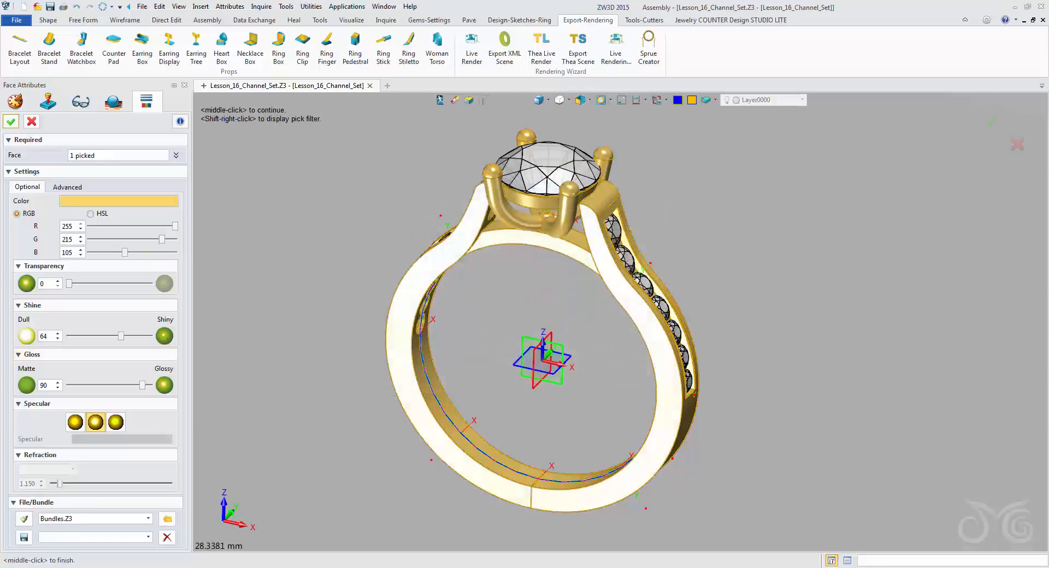
# Set the ring metal's shine and gloss to 100, choose the first specular option, and apply the face attributes.
pyautogui.click(165, 336)
pyautogui.click(76, 422)
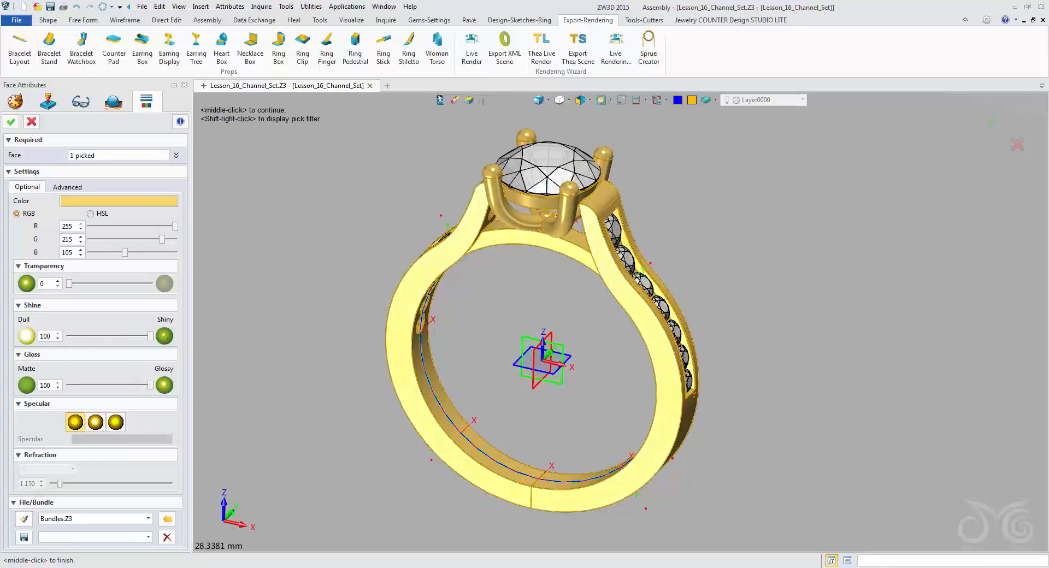
pyautogui.click(11, 121)
# Turn the ring to an angled view showing the channel-set stones and start the Live Render.
pyautogui.moveTo(613, 301); pyautogui.dragTo(684, 296, button='right')
pyautogui.moveTo(684, 296); pyautogui.dragTo(707, 309, button='middle')
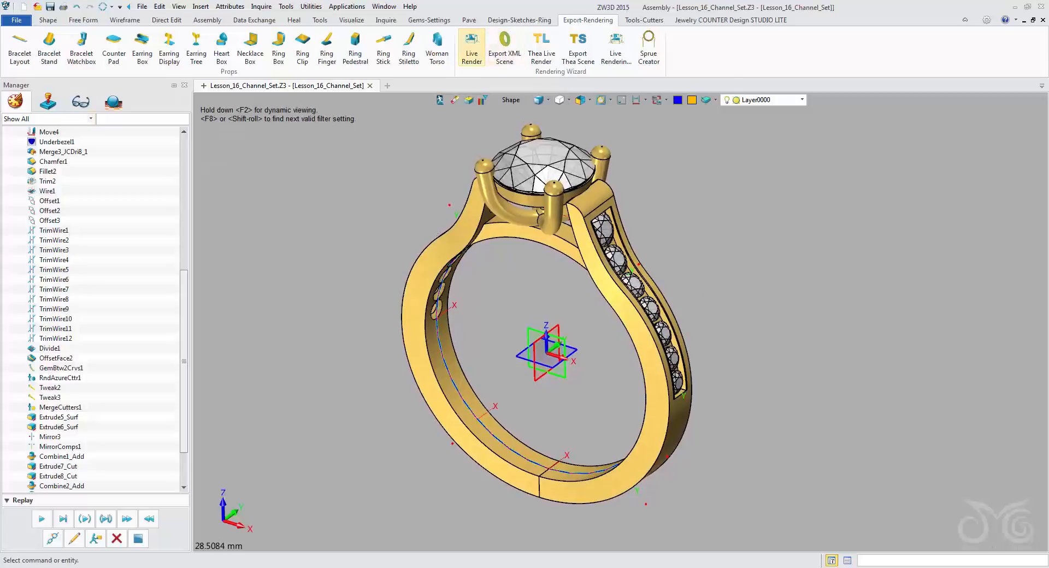
pyautogui.click(472, 48)
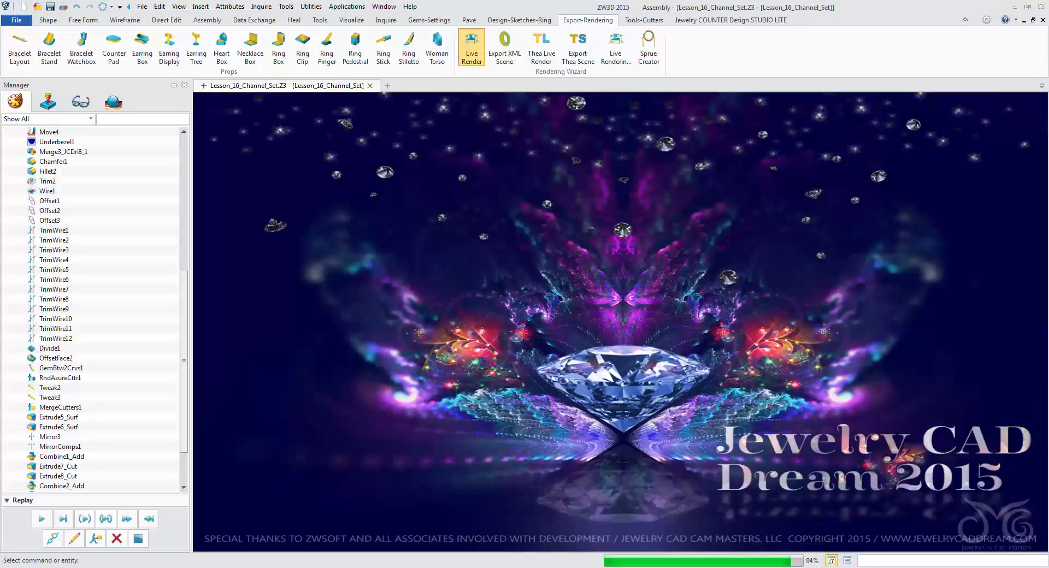
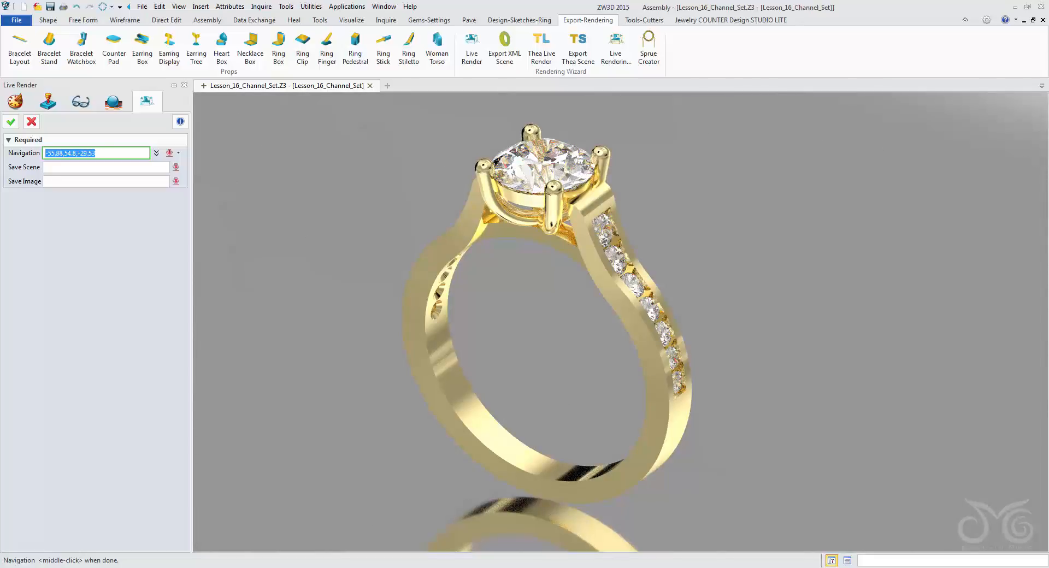
# Exit the live render and start an edge fillet on the ring with a radius of 0.1 mm.
pyautogui.press('BackSpace')
pyautogui.click(32, 122)
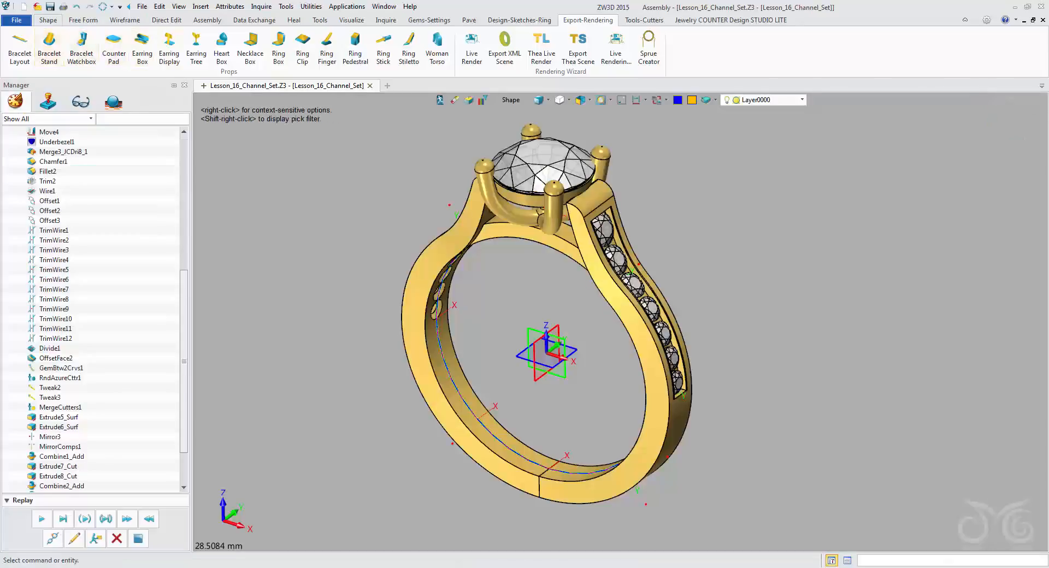
pyautogui.click(48, 19)
pyautogui.click(176, 44)
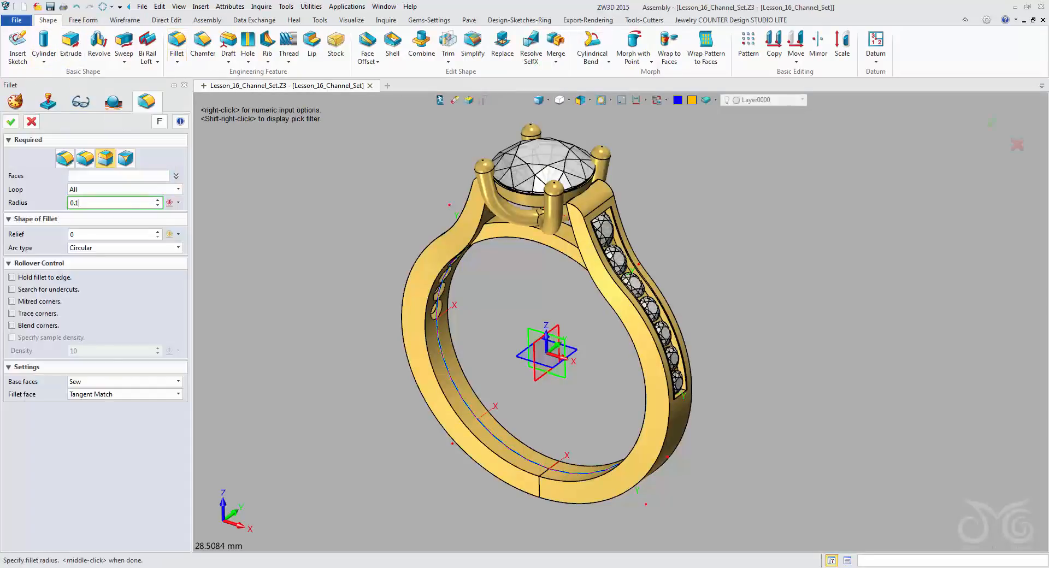
pyautogui.write('0.1')
pyautogui.press('Return')
pyautogui.click(65, 158)
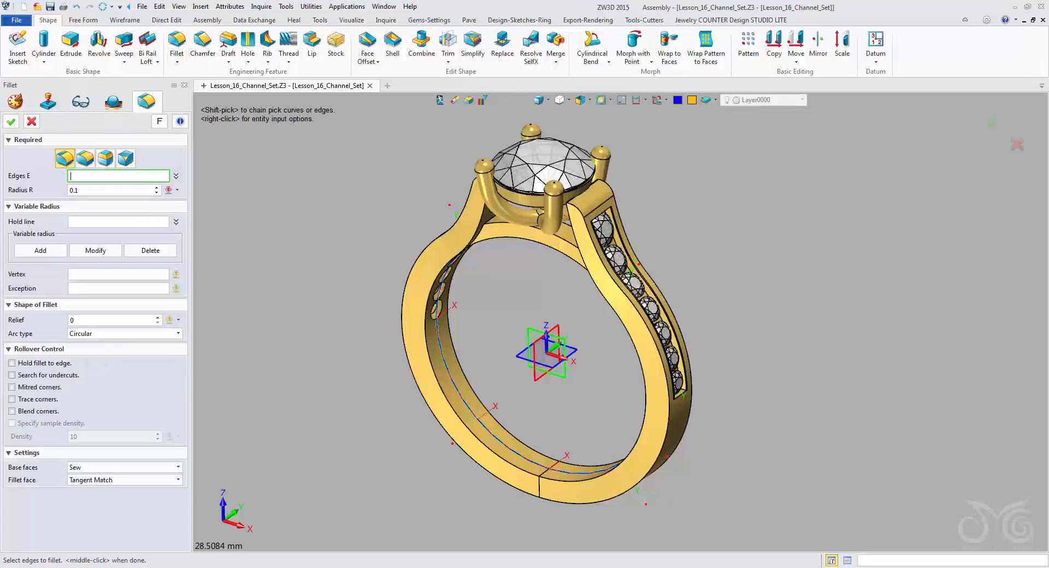
pyautogui.click(448, 334)
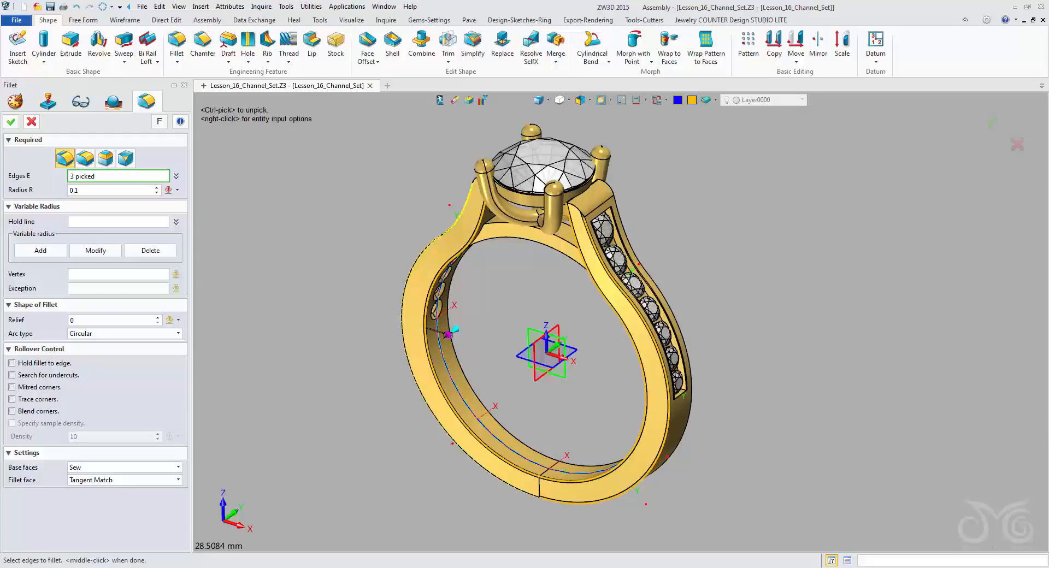
pyautogui.click(497, 224)
pyautogui.scroll(6, 615, 328)
pyautogui.moveTo(611, 444); pyautogui.dragTo(559, 269, button='middle')
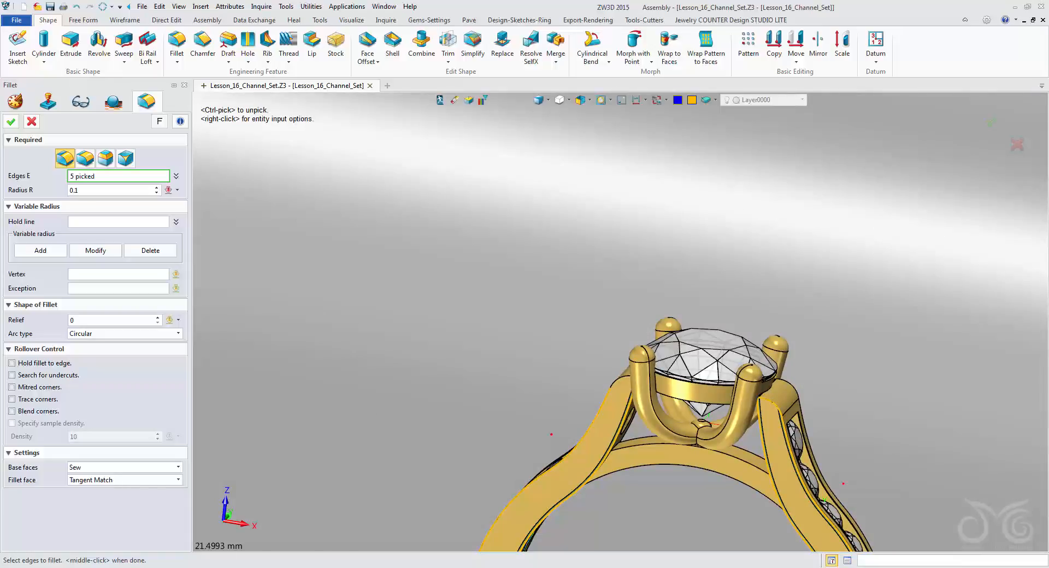
pyautogui.click(620, 382)
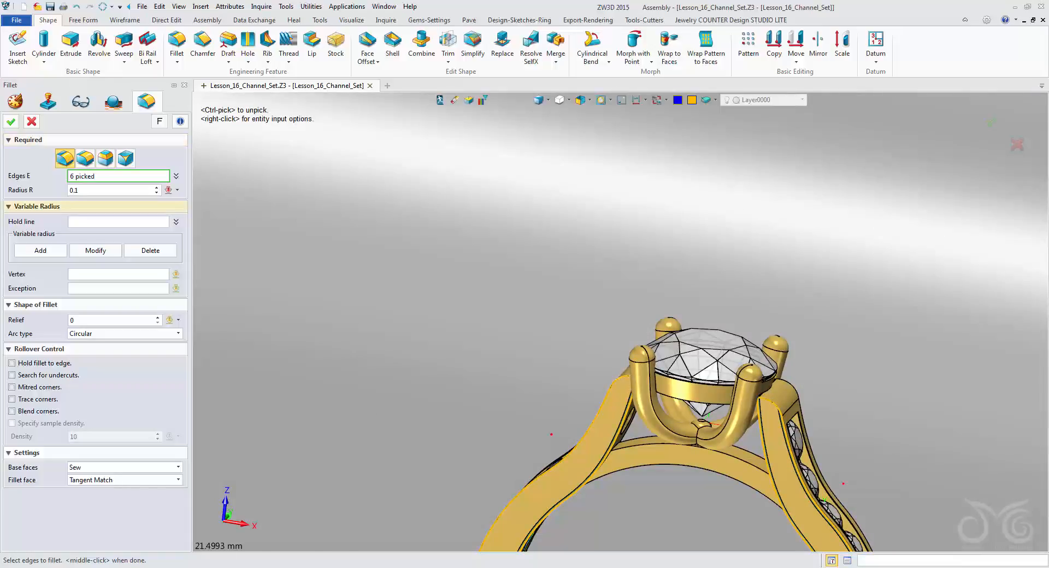
pyautogui.moveTo(621, 321); pyautogui.dragTo(535, 170, button='middle')
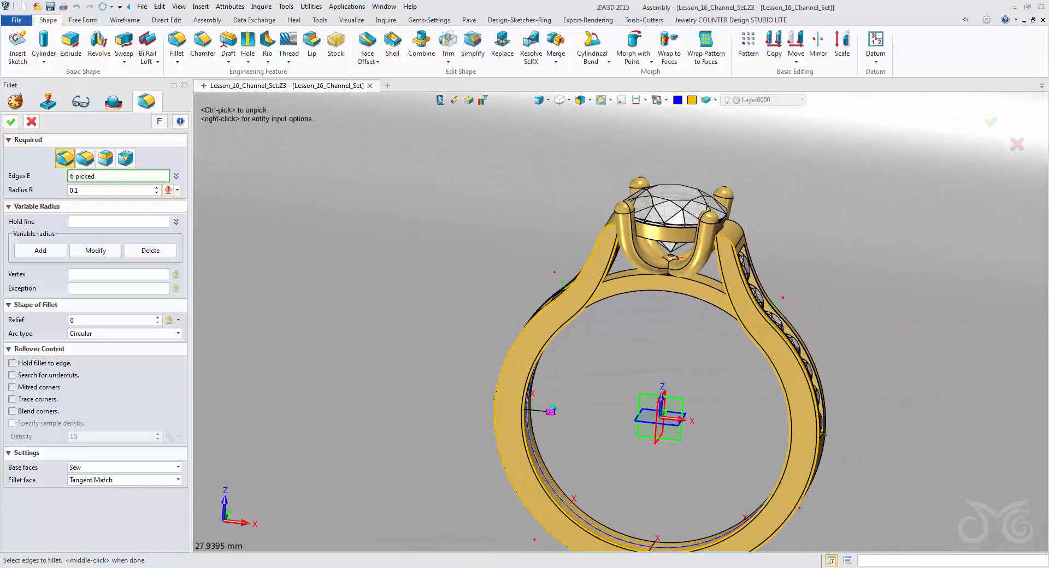
pyautogui.click(176, 176)
pyautogui.click(174, 202)
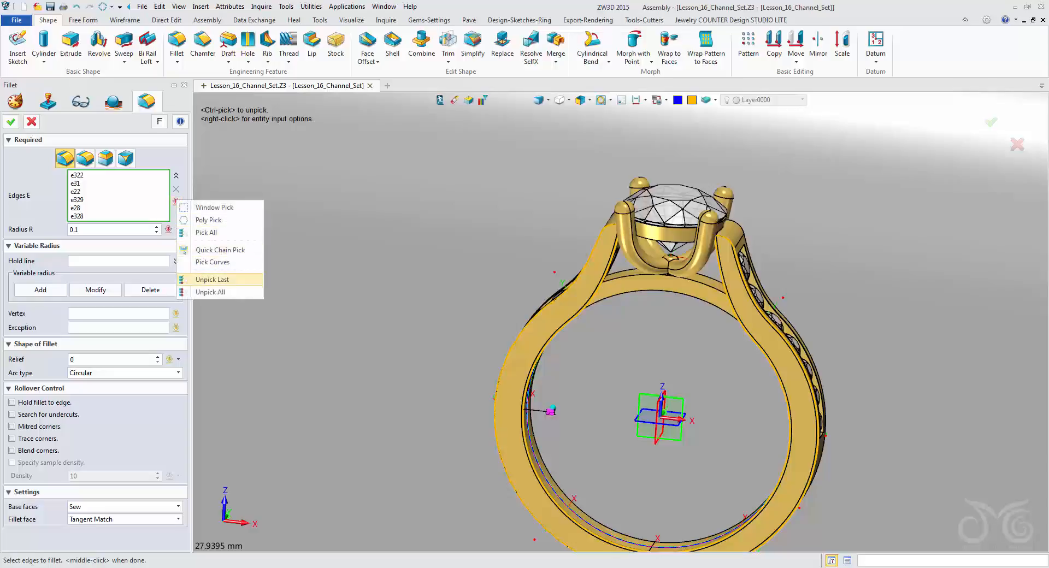
pyautogui.click(211, 293)
# Fillet the inner edges of the ring band on both sides with the 0.1 mm radius.
pyautogui.moveTo(645, 323); pyautogui.dragTo(467, 69, button='middle')
pyautogui.scroll(1, 509, 184)
pyautogui.click(312, 341)
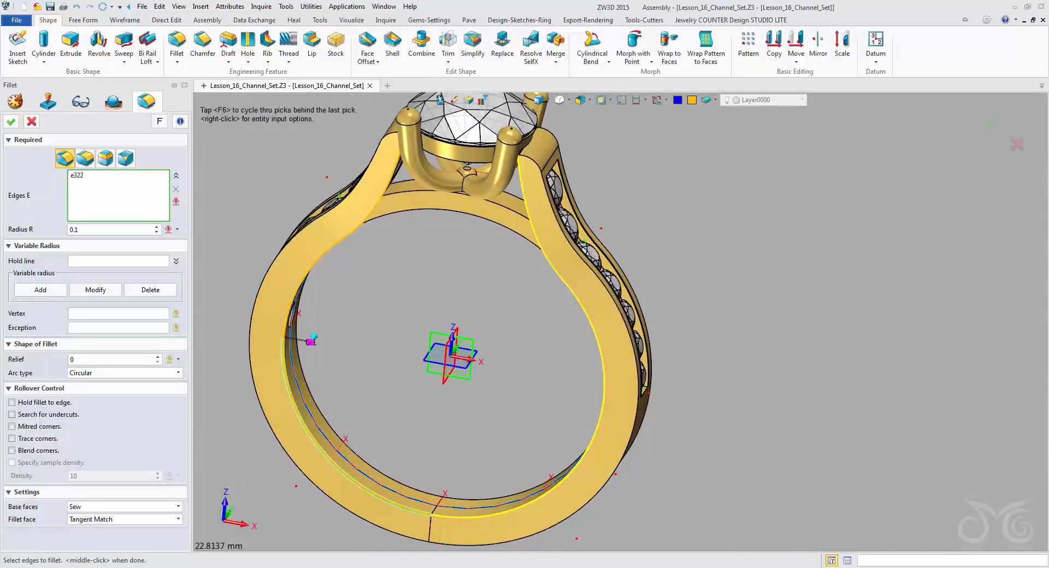
pyautogui.click(312, 341)
pyautogui.moveTo(312, 341); pyautogui.dragTo(322, 363, button='middle')
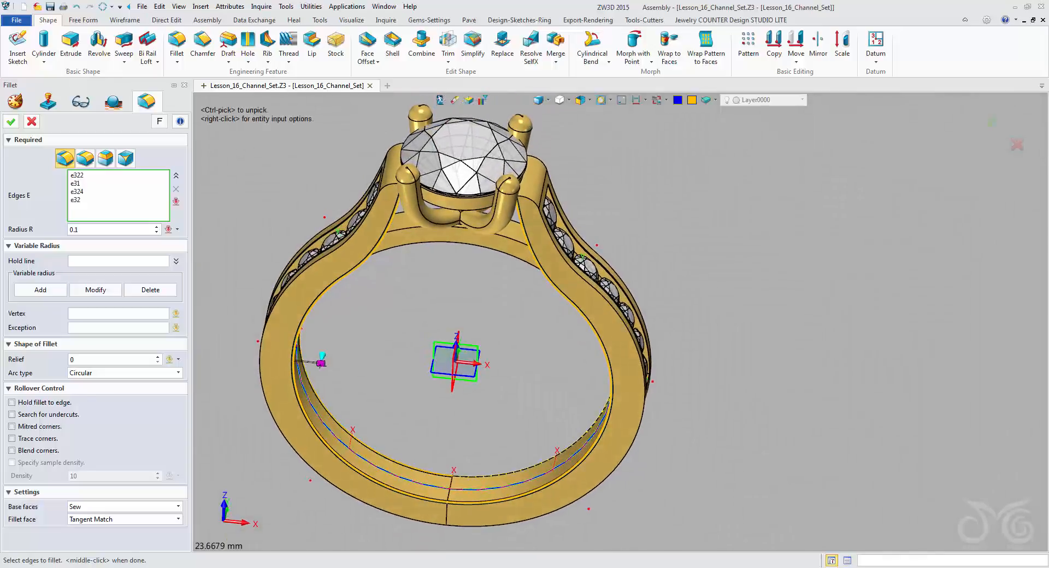
pyautogui.middleClick(322, 362)
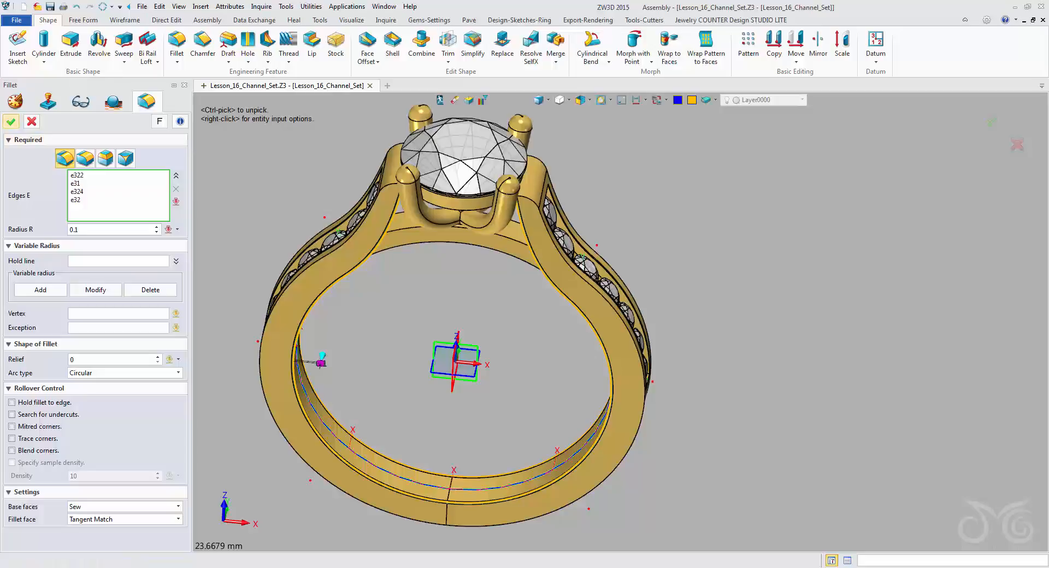
# Start another edge fillet with a radius of 0.09 mm and select both halves of the front face's outer edge.
pyautogui.moveTo(645, 320); pyautogui.dragTo(598, 304, button='right')
pyautogui.middleClick(620, 322)
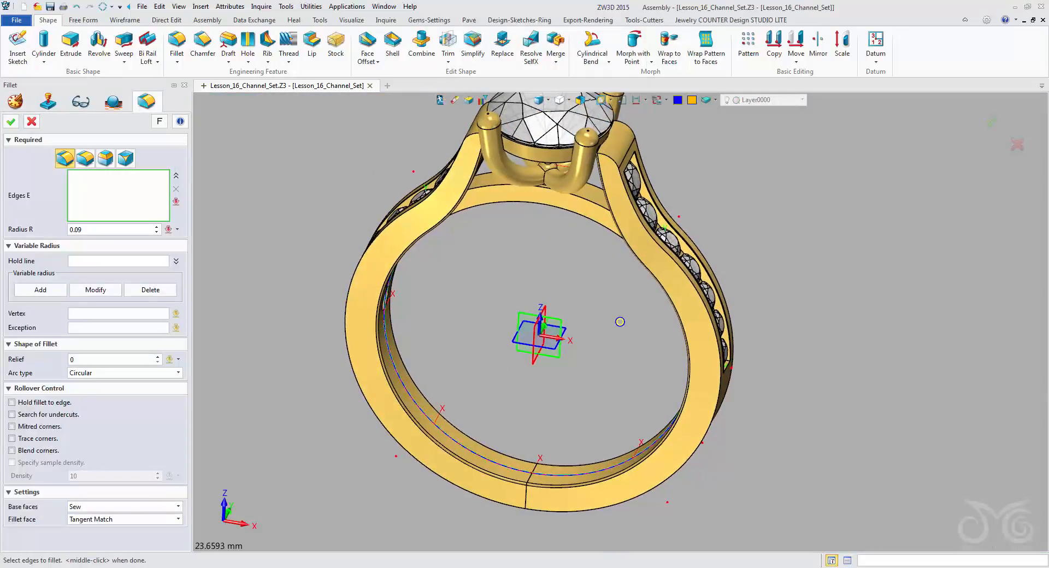
pyautogui.scroll(1, 622, 324)
pyautogui.moveTo(621, 324); pyautogui.dragTo(636, 306, button='right')
pyautogui.scroll(1, 621, 324)
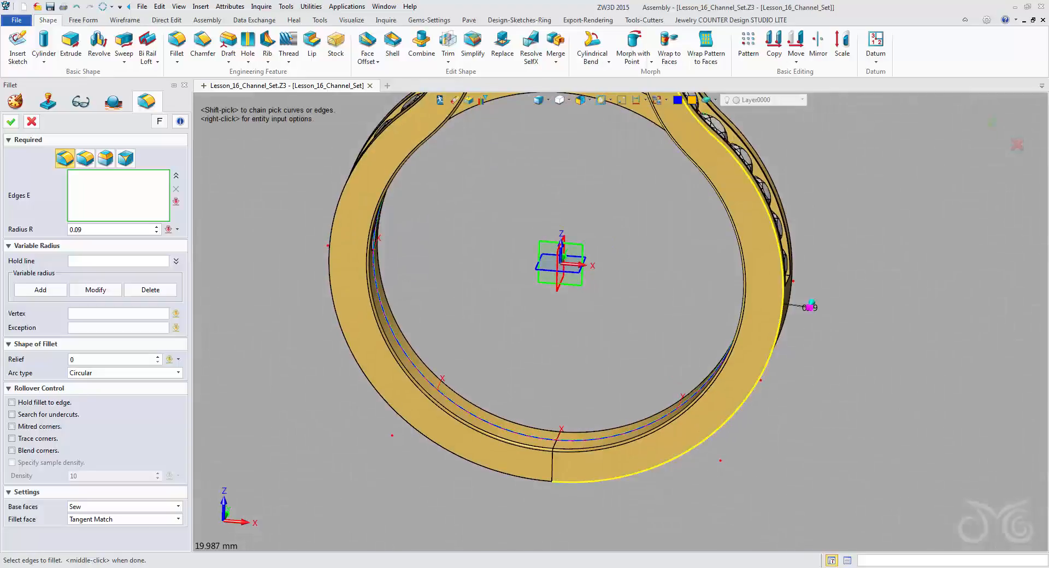
pyautogui.click(786, 304)
pyautogui.click(350, 350)
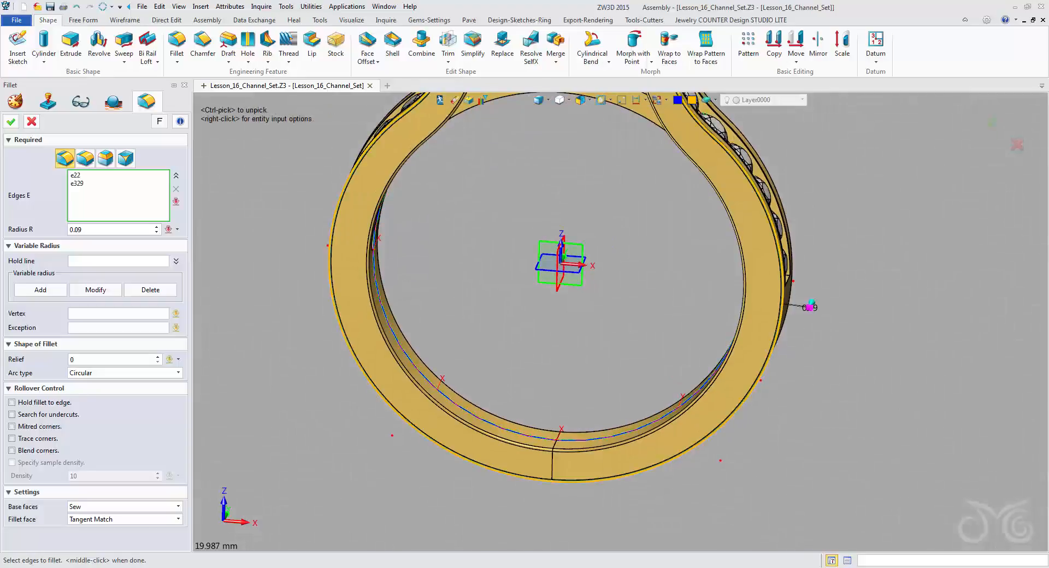
# Add the front edges curving over both shoulders beside the prong setting to the selection and apply the fillet.
pyautogui.moveTo(612, 312); pyautogui.dragTo(621, 328, button='right')
pyautogui.moveTo(621, 328); pyautogui.dragTo(618, 431, button='middle')
pyautogui.scroll(2, 618, 432)
pyautogui.scroll(4, 487, 170)
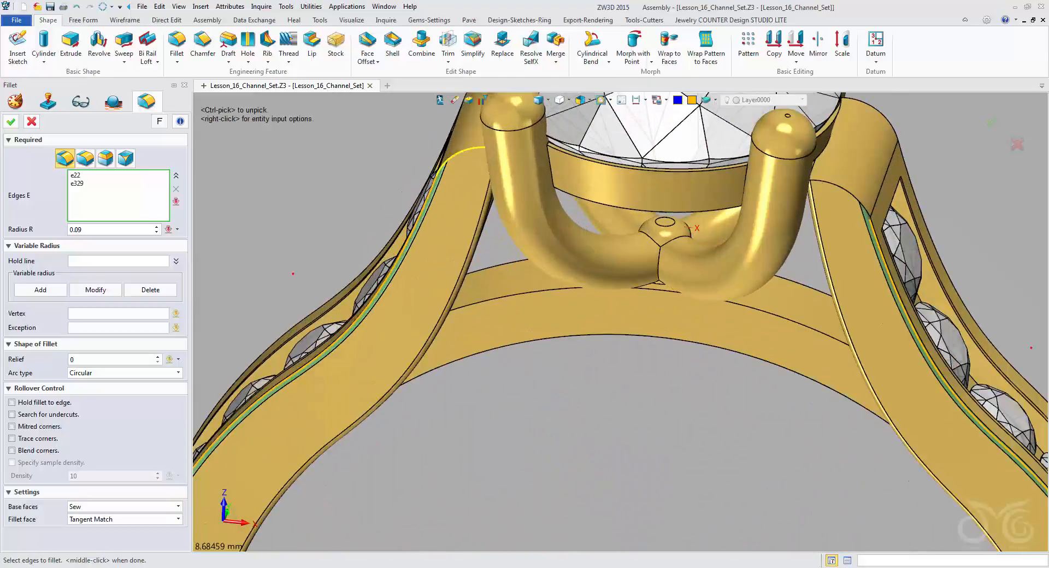
pyautogui.click(461, 150)
pyautogui.click(843, 191)
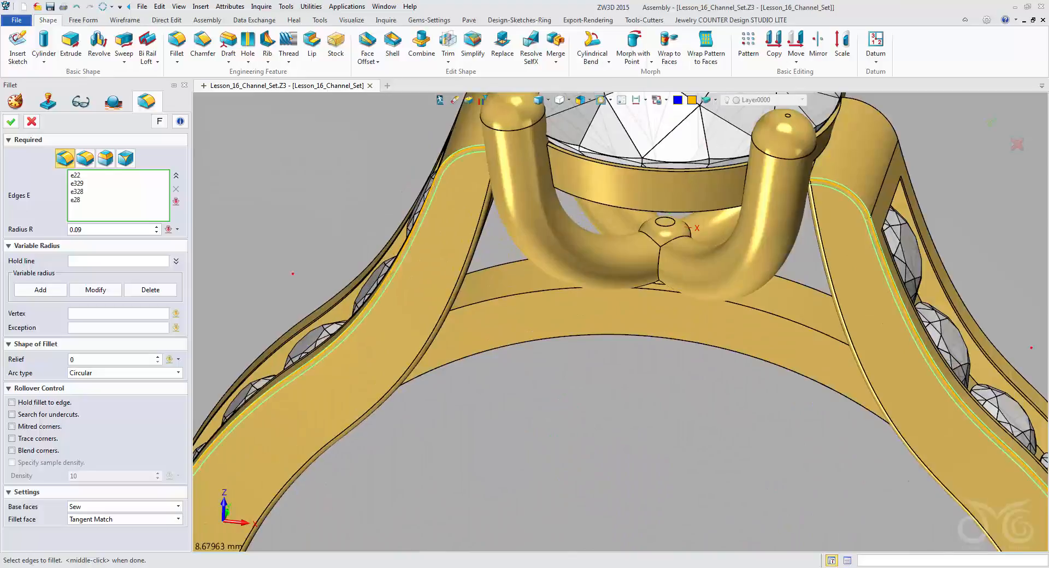
pyautogui.scroll(-2, 608, 328)
pyautogui.moveTo(608, 314); pyautogui.dragTo(621, 281, button='right')
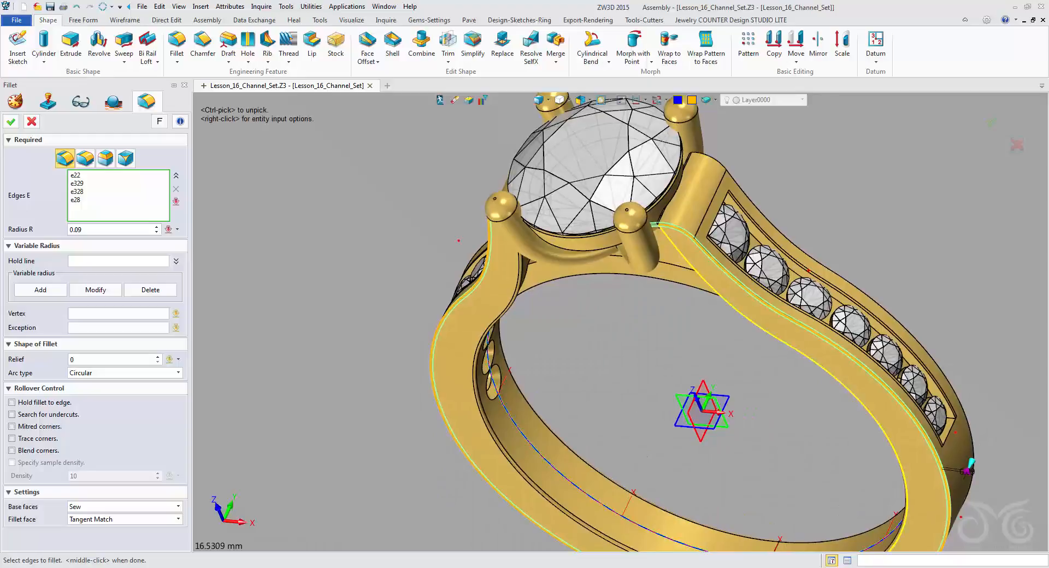
pyautogui.middleClick(969, 469)
pyautogui.moveTo(465, 323)
pyautogui.mouseDown(button='right')
pyautogui.moveTo(593, 323)
pyautogui.moveTo(547, 321)
pyautogui.mouseUp(button='right')
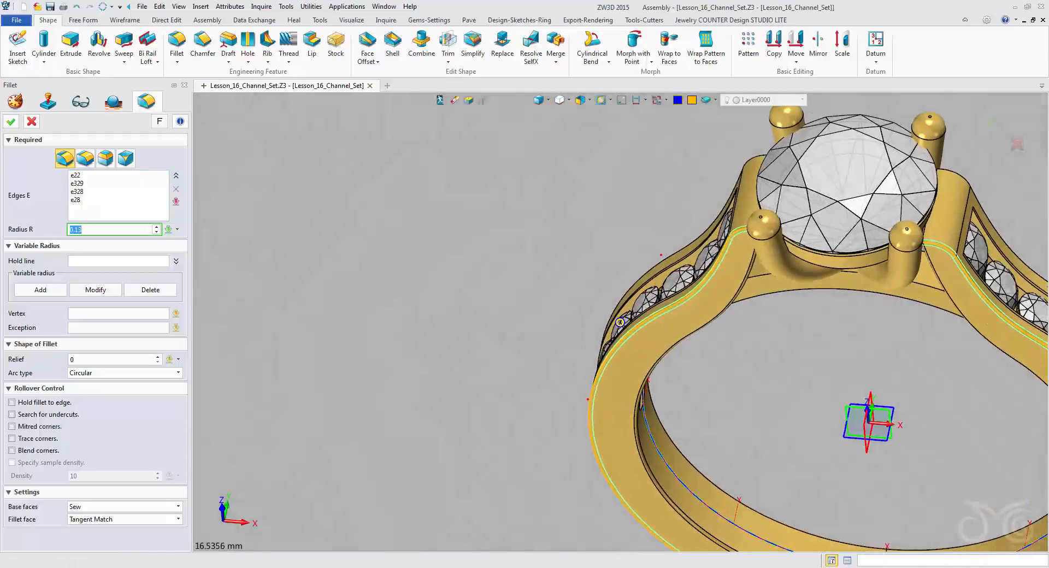
pyautogui.middleClick(548, 320)
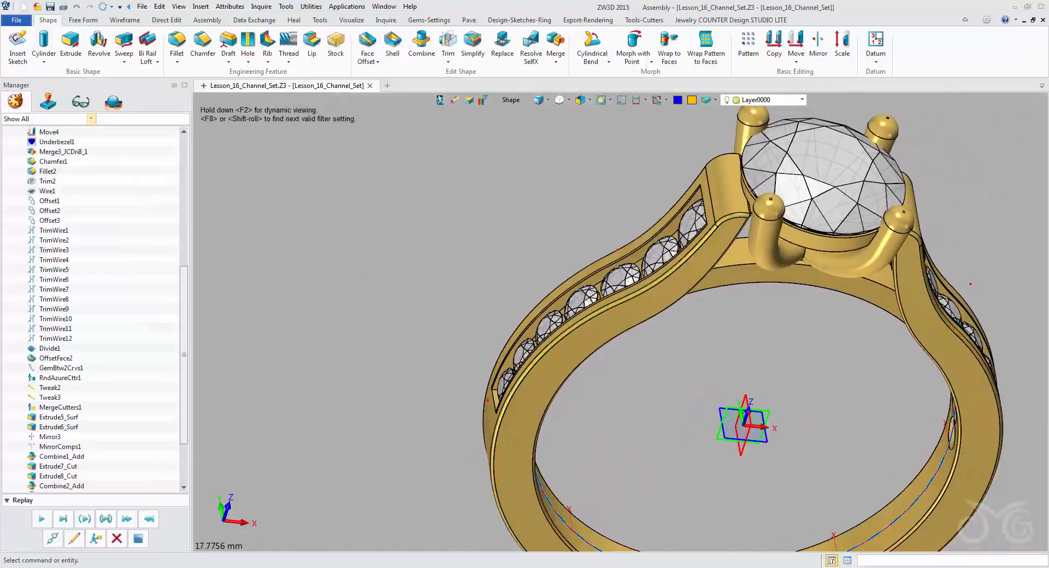
# Fillet the connected outer edges on the far side of the band and shoulders with a radius of 0.12 mm.
pyautogui.scroll(-1, 606, 327)
pyautogui.moveTo(612, 334); pyautogui.dragTo(628, 316, button='right')
pyautogui.scroll(-1, 585, 295)
pyautogui.moveTo(628, 316); pyautogui.dragTo(594, 375, button='middle')
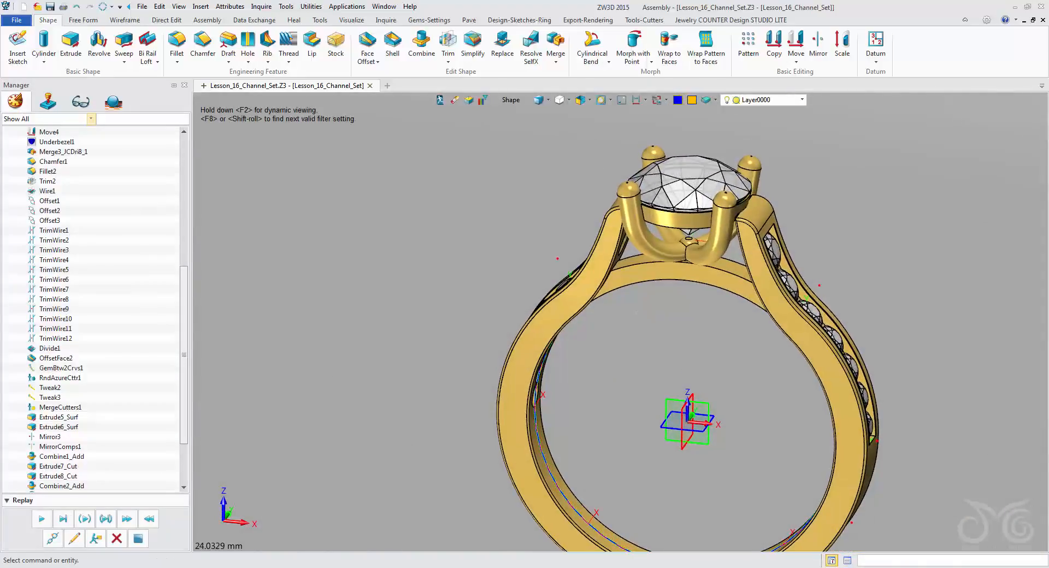
pyautogui.middleClick(594, 350)
pyautogui.moveTo(568, 334); pyautogui.dragTo(757, 269, button='right')
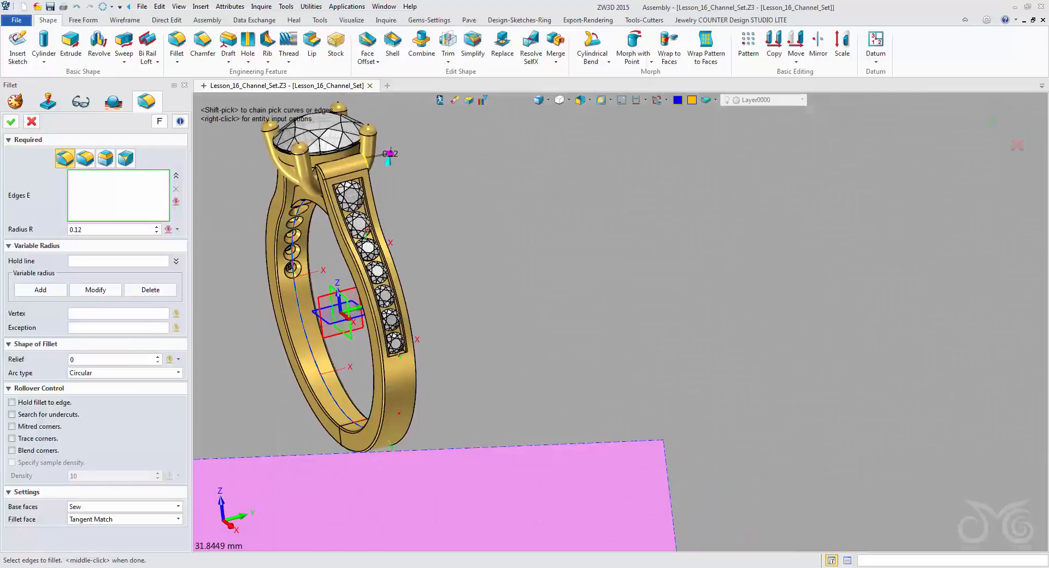
pyautogui.keyDown('shift'); pyautogui.click(366, 160); pyautogui.keyUp('shift')
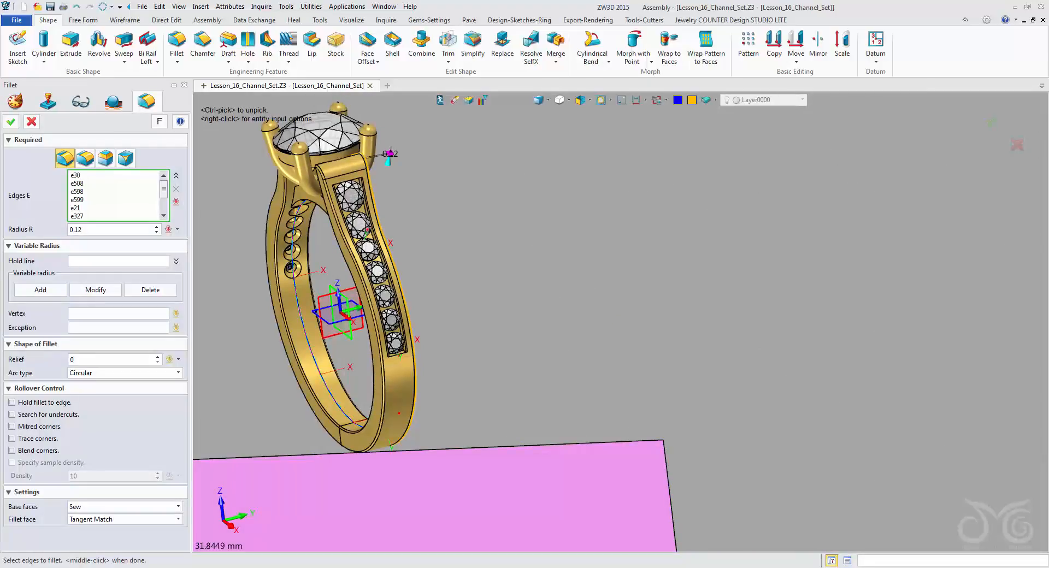
pyautogui.moveTo(402, 301); pyautogui.dragTo(574, 328, button='right')
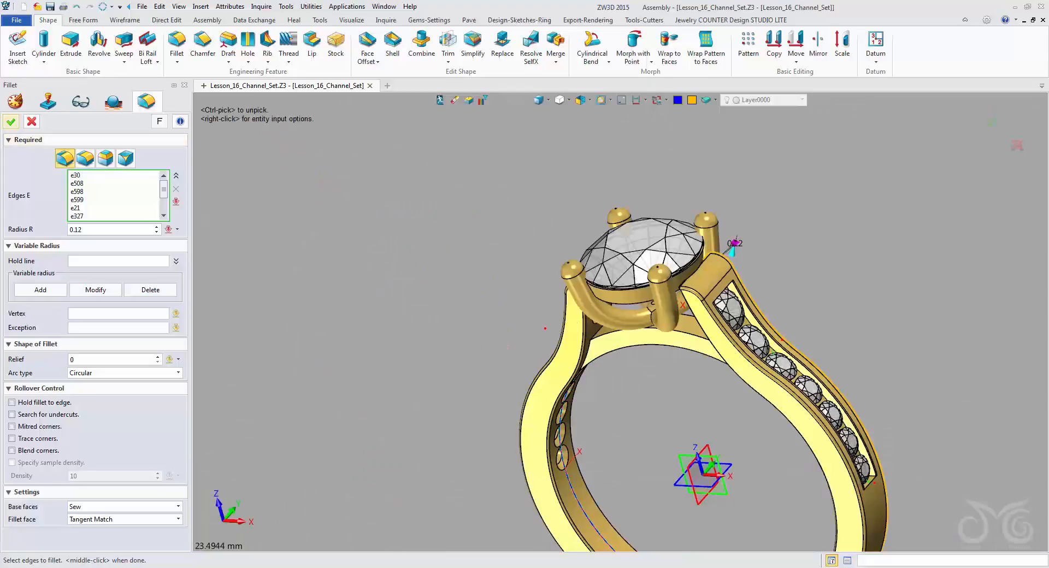
pyautogui.click(11, 121)
# Live-render the filleted ring from an angled view that shows the channel stones, and clear the Navigation value.
pyautogui.moveTo(514, 317); pyautogui.dragTo(601, 274, button='right')
pyautogui.scroll(-3, 613, 268)
pyautogui.moveTo(627, 255); pyautogui.dragTo(612, 180, button='middle')
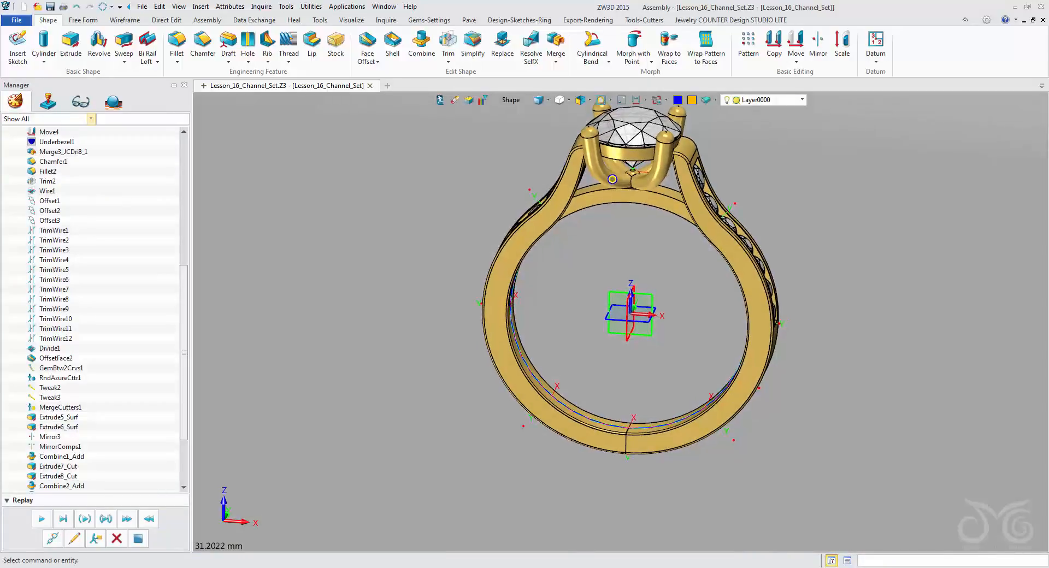
pyautogui.moveTo(612, 179); pyautogui.dragTo(585, 227, button='right')
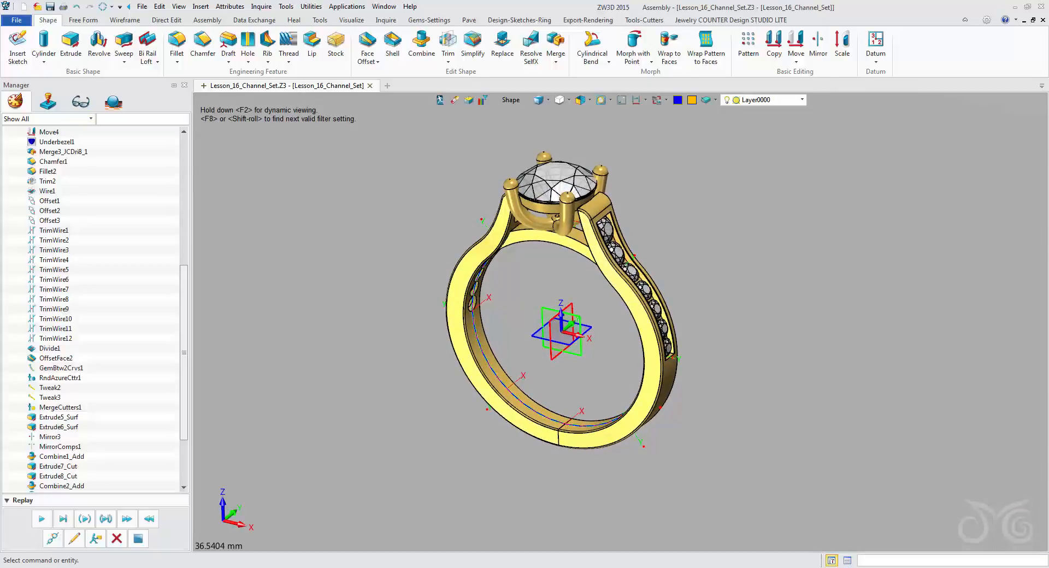
pyautogui.click(588, 20)
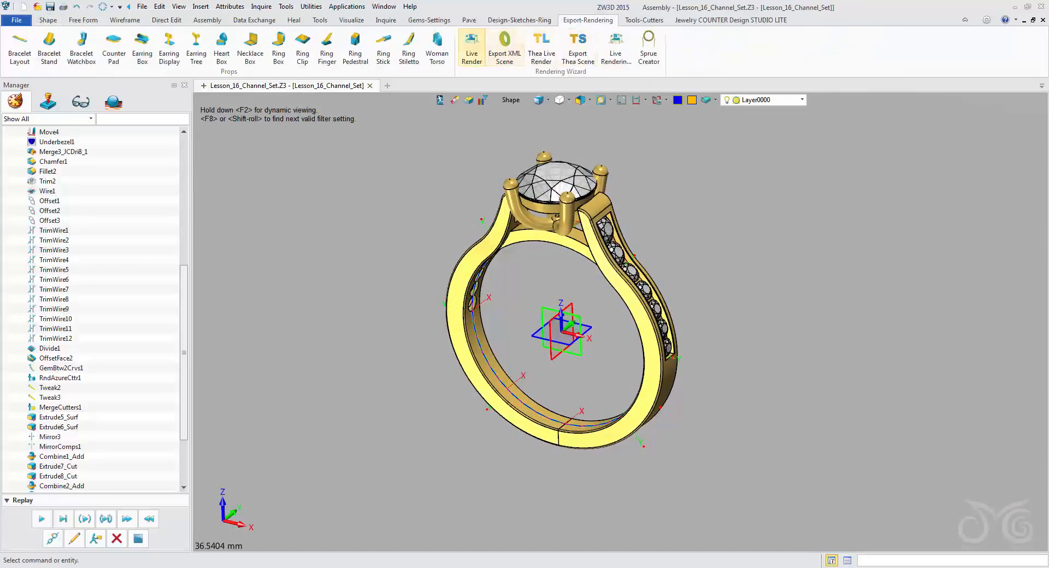
pyautogui.click(472, 49)
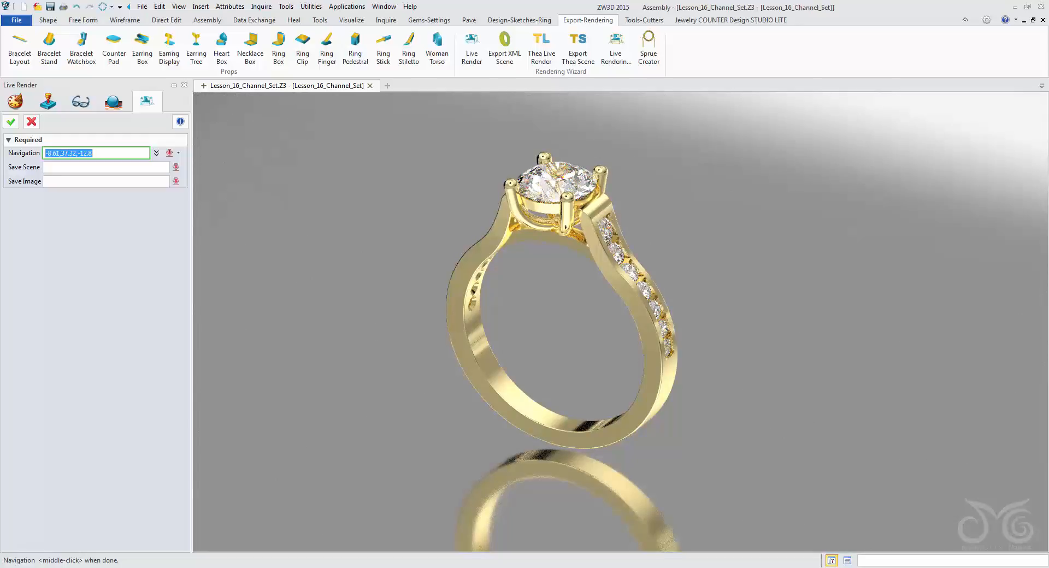
pyautogui.press('Delete')
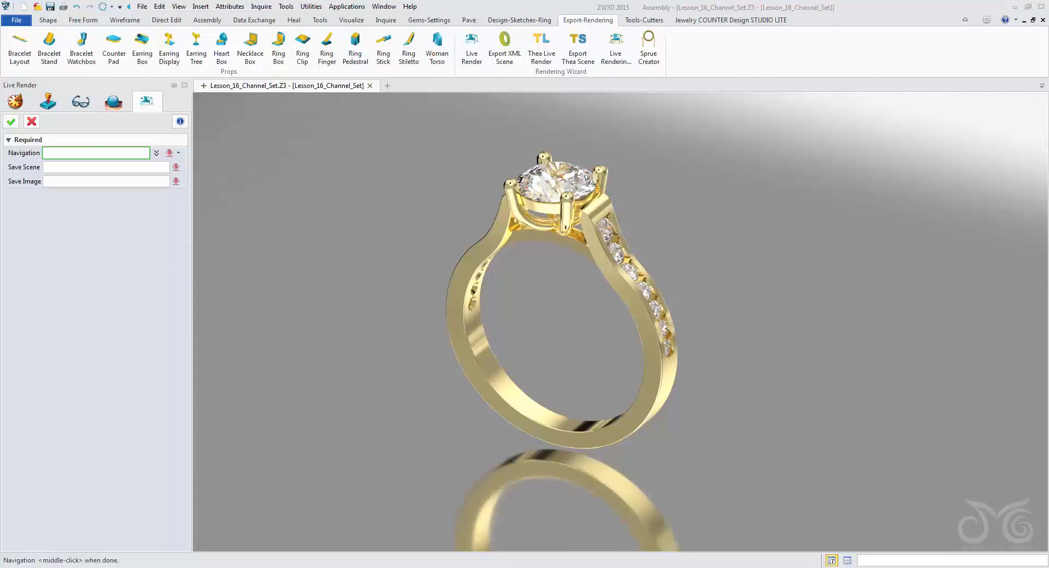